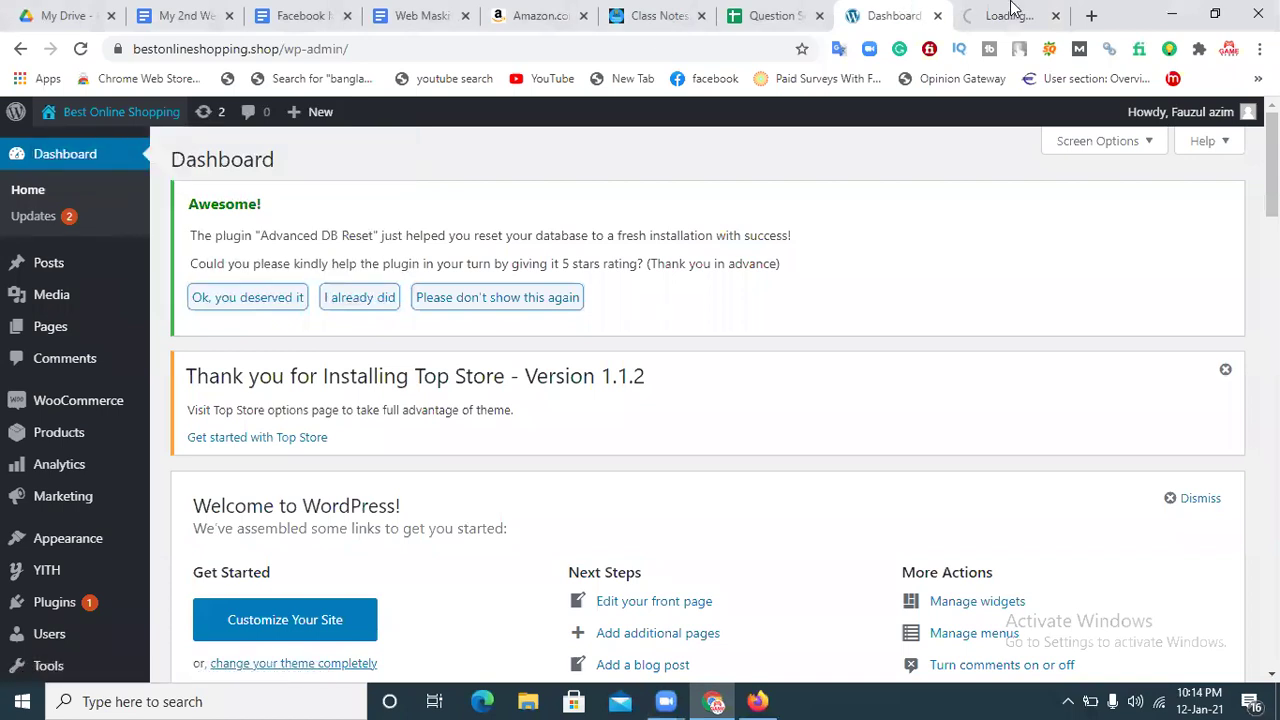
Inspect the category menu on the store's front page
click(1013, 10)
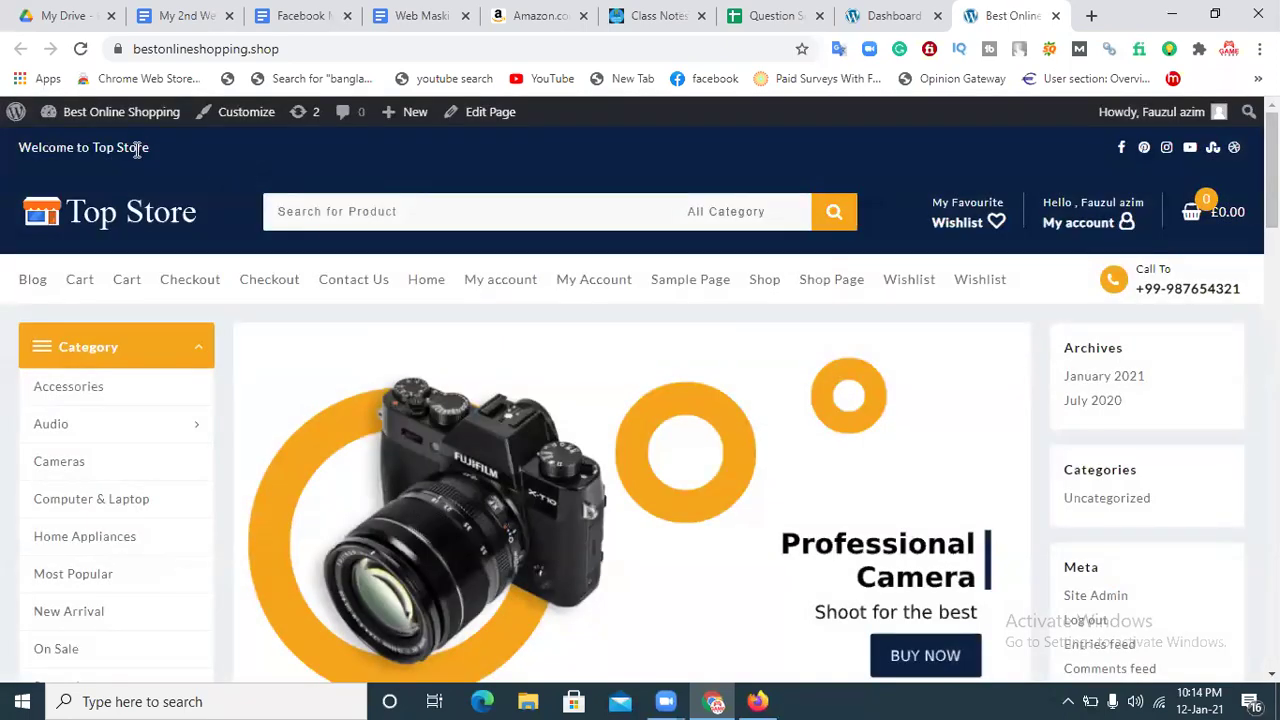
scroll(221, 170, down, 1)
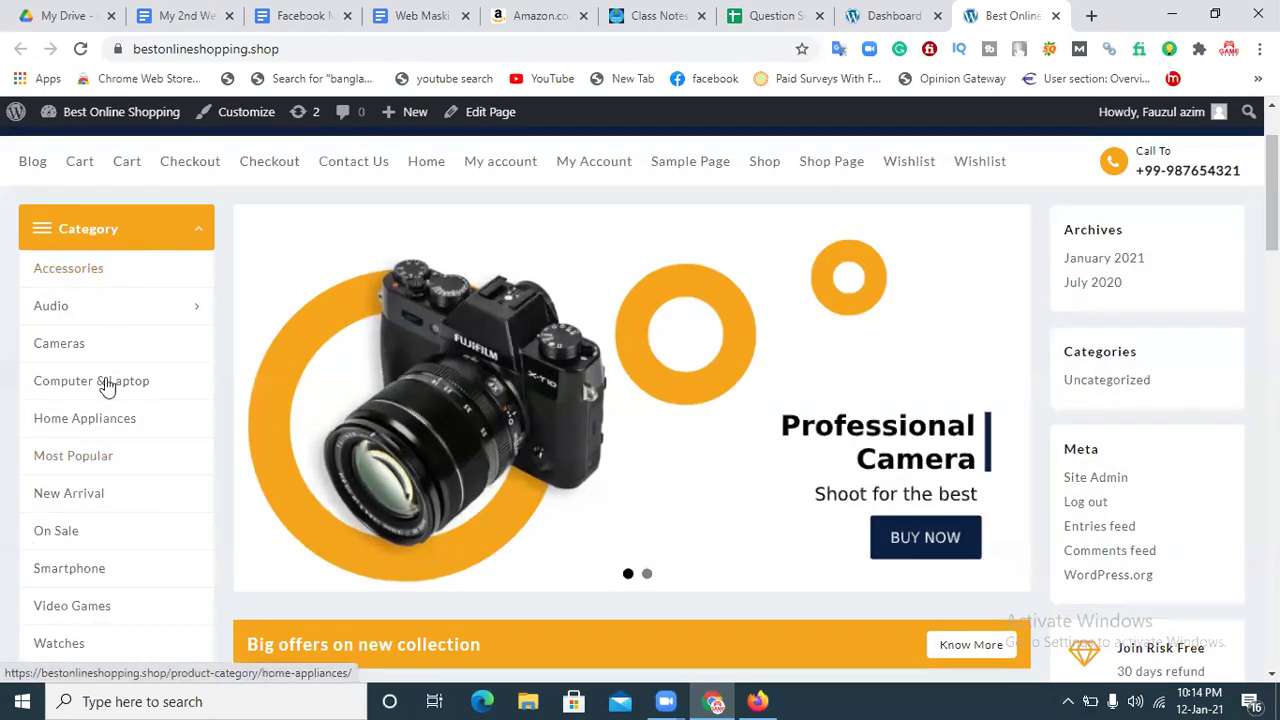
mouse_move(107, 298)
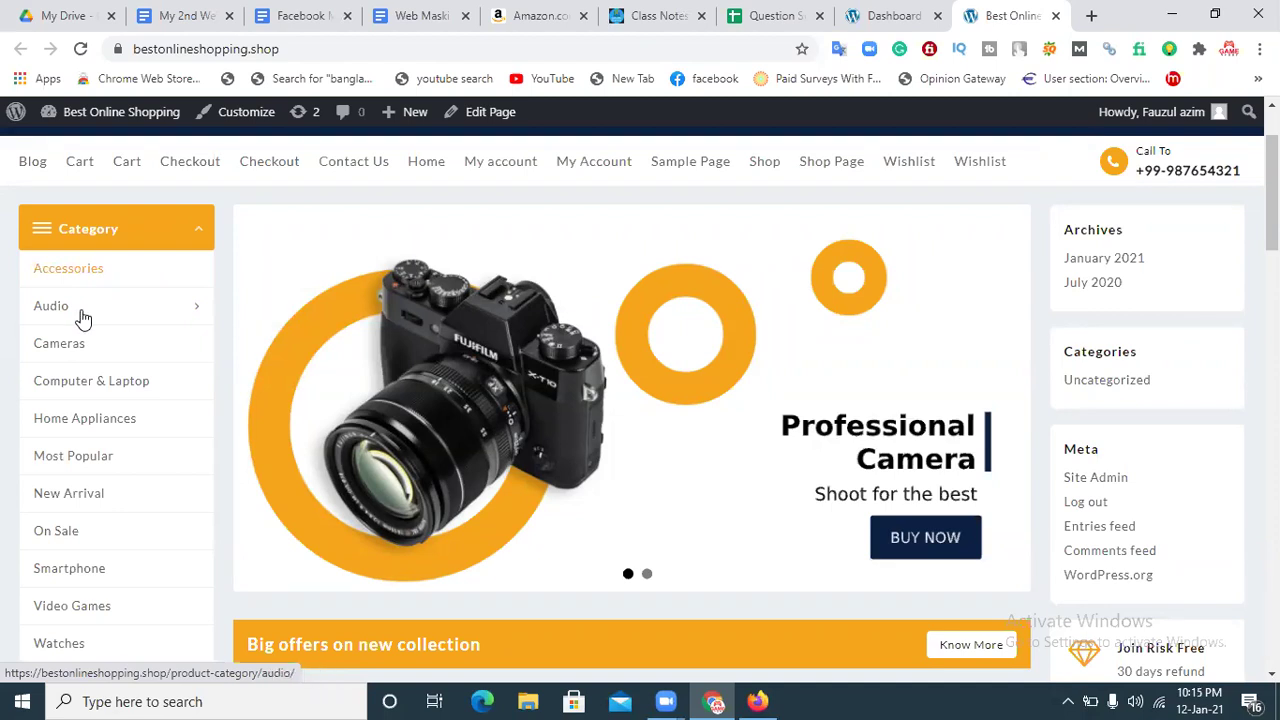
mouse_move(85, 317)
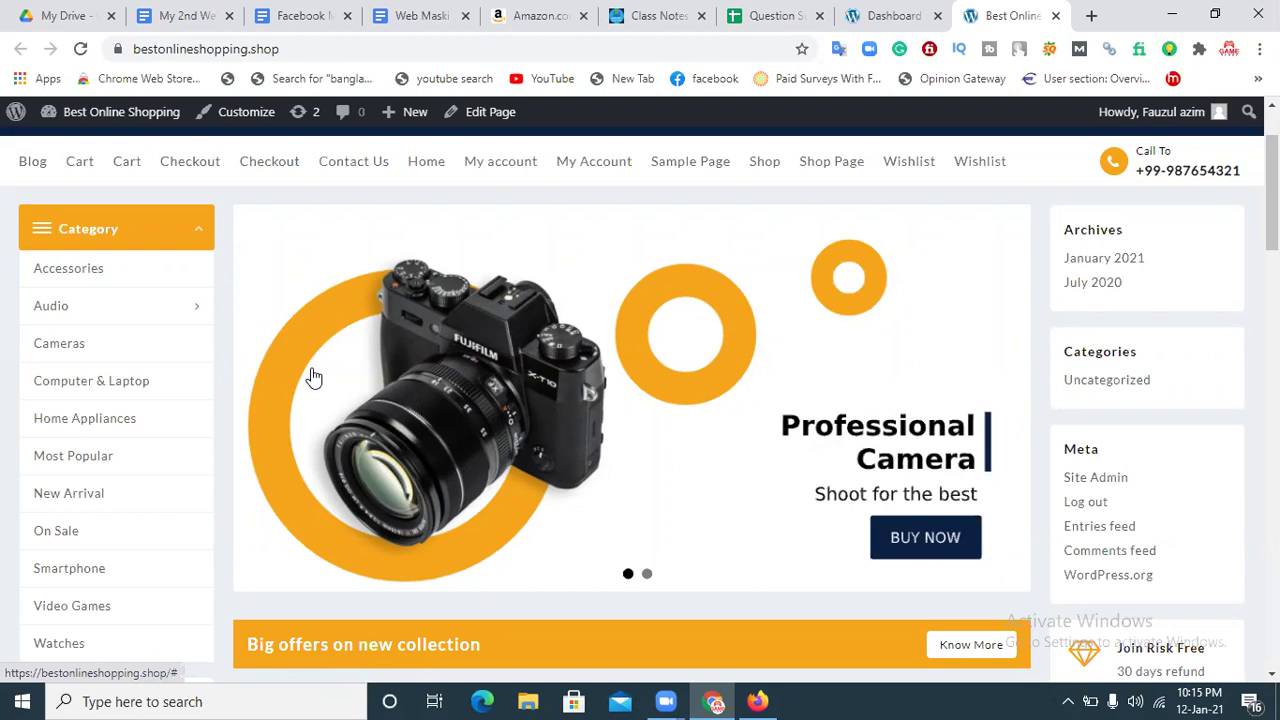
Open the post categories in the site's admin dashboard and compare them with the storefront's category menu
click(890, 15)
mouse_move(56, 252)
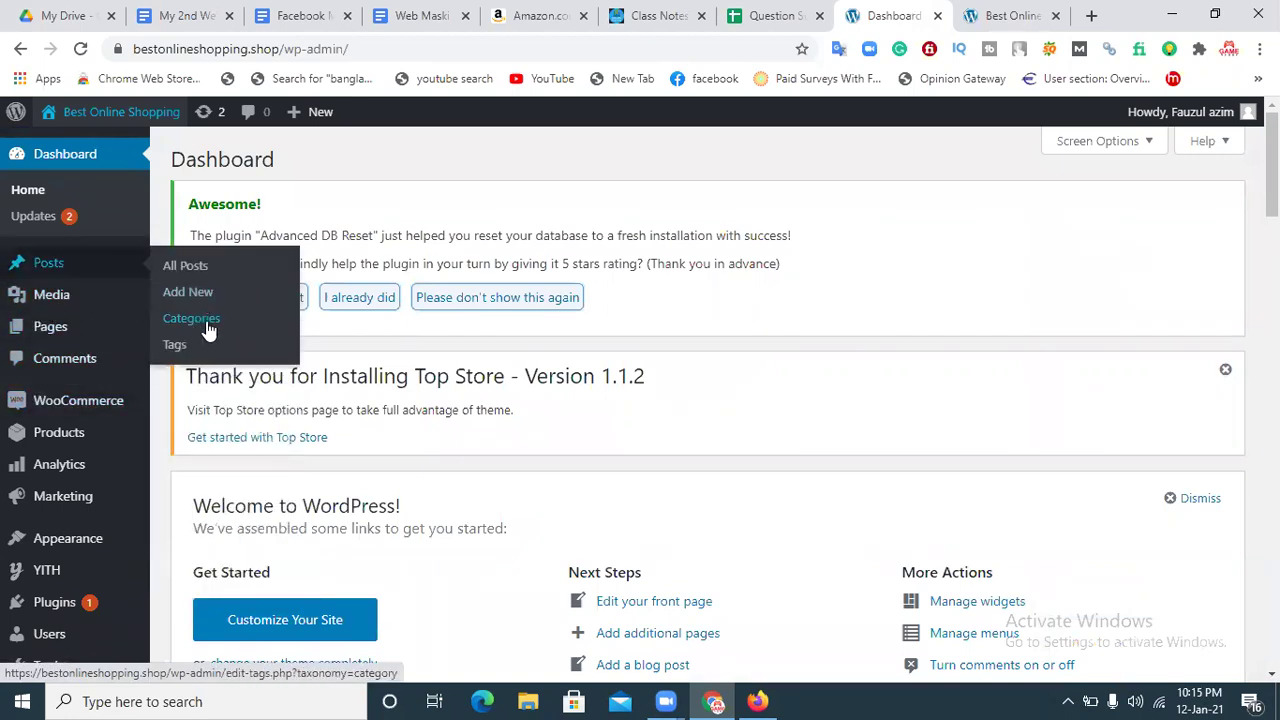
click(207, 325)
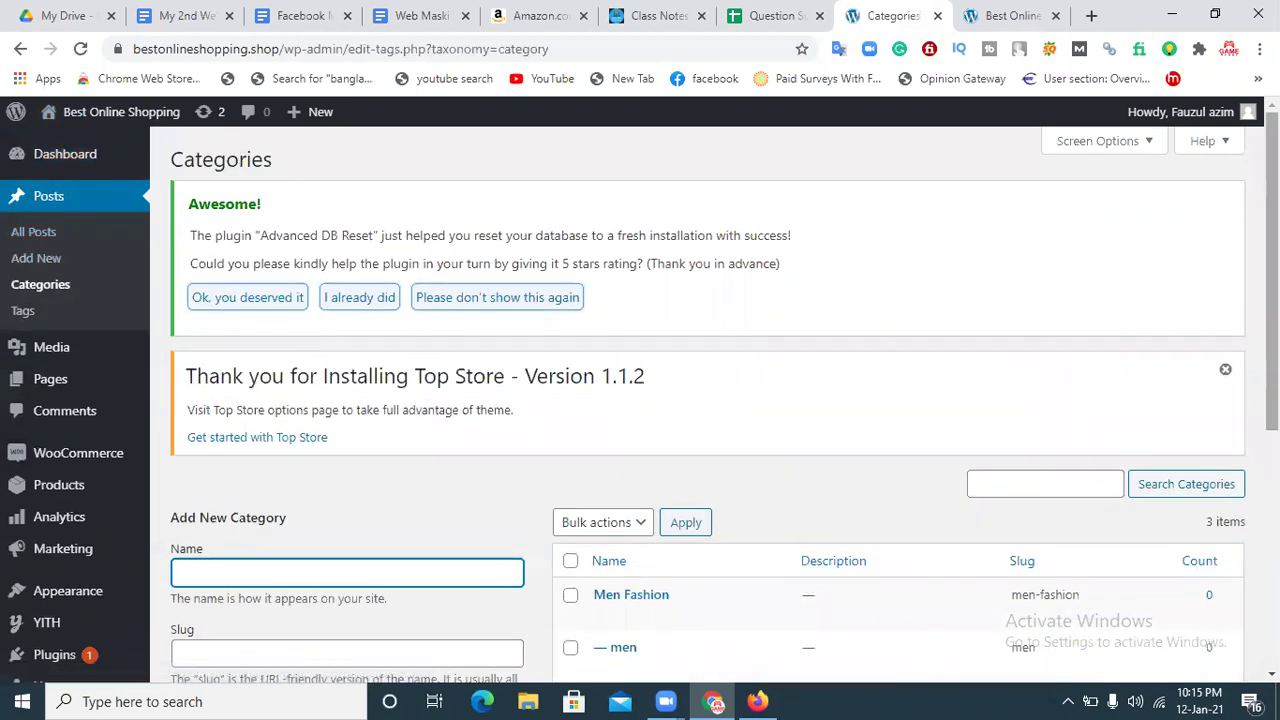
scroll(631, 300, down, 3)
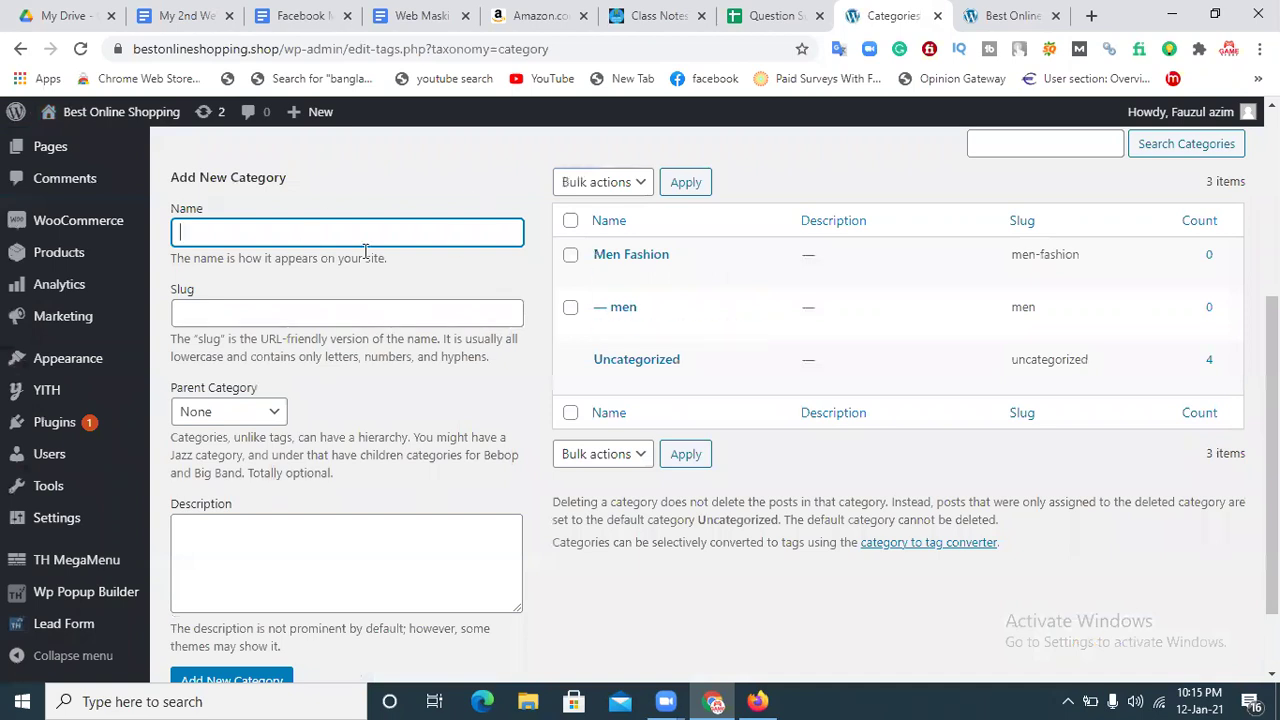
click(1010, 12)
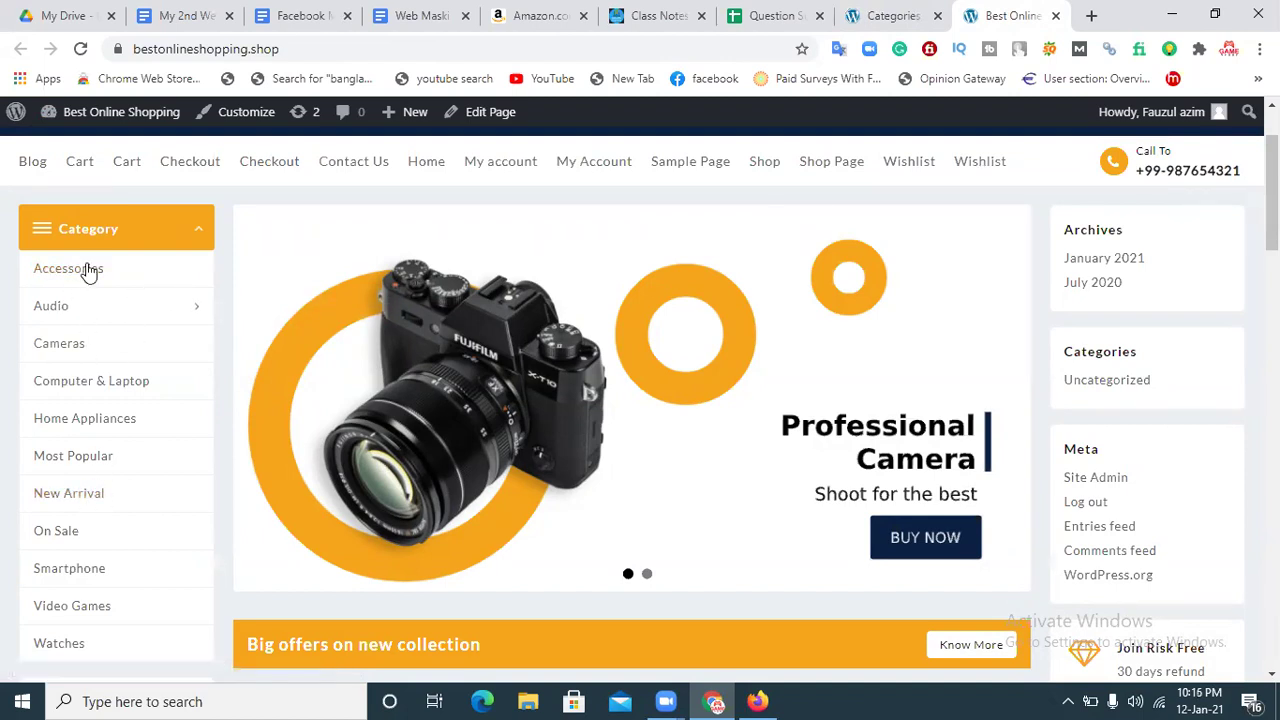
mouse_move(73, 313)
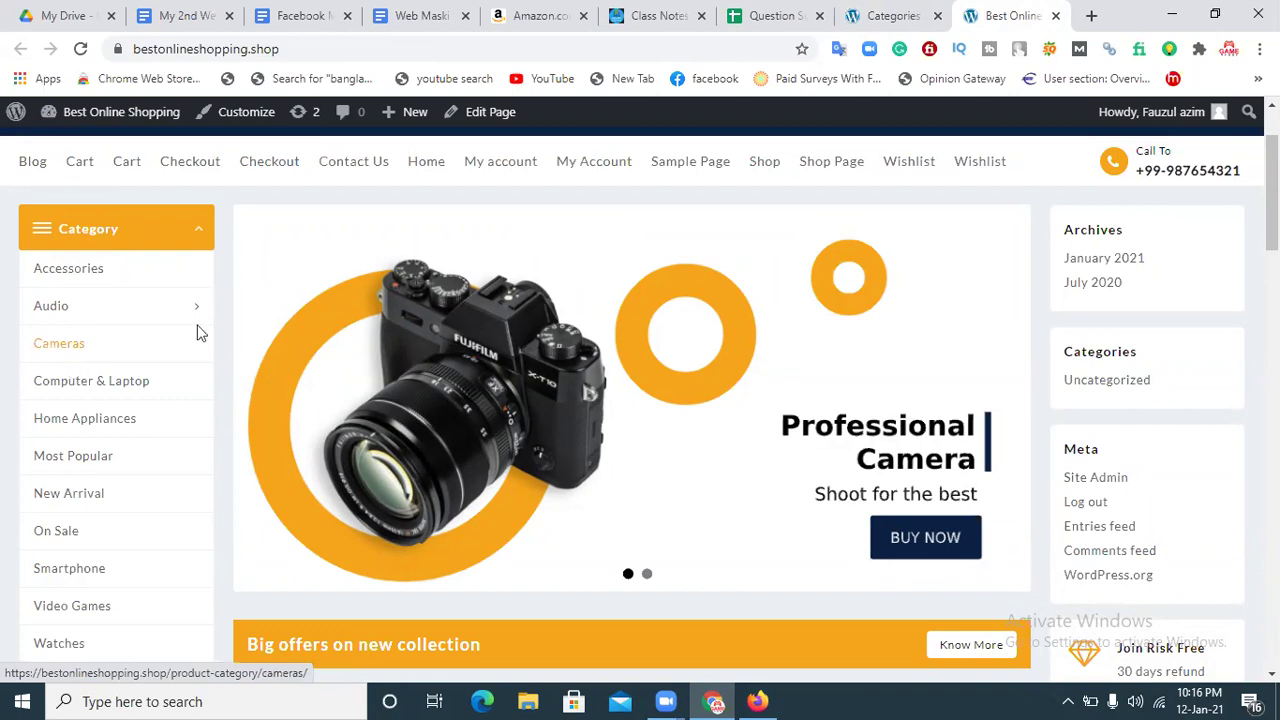
mouse_move(404, 112)
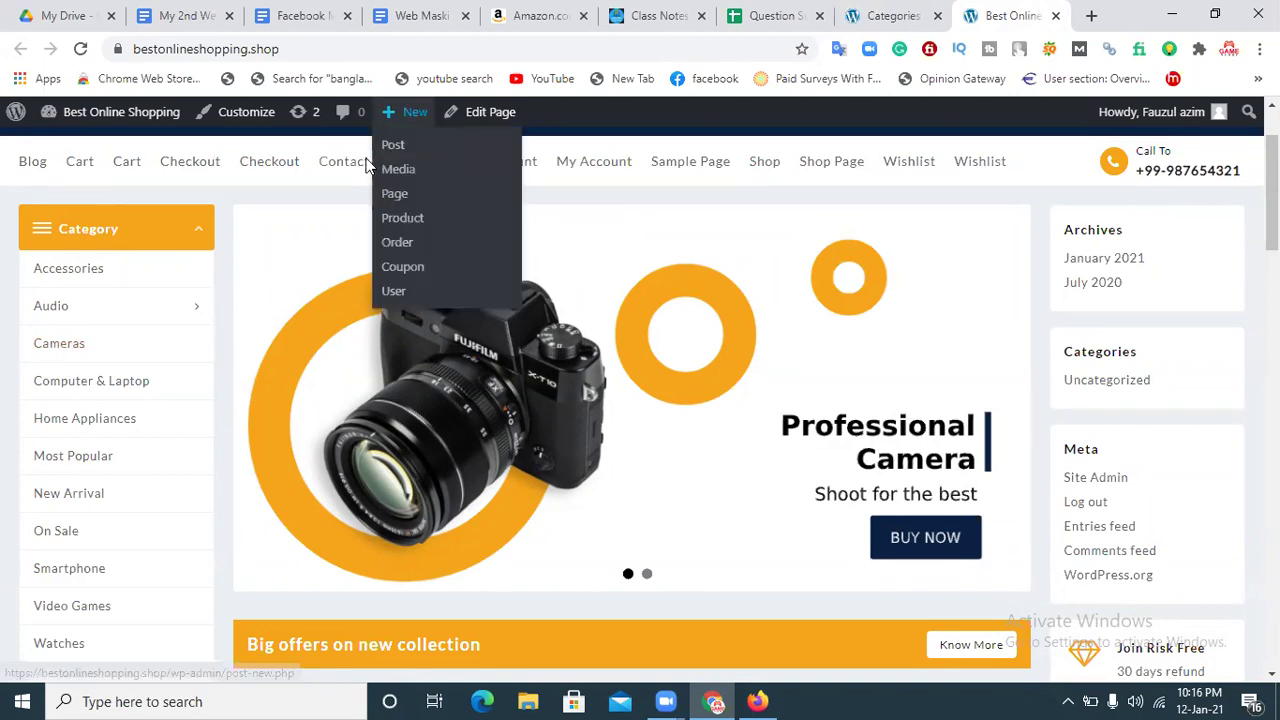
Open the product categories page in the site's admin dashboard
click(895, 15)
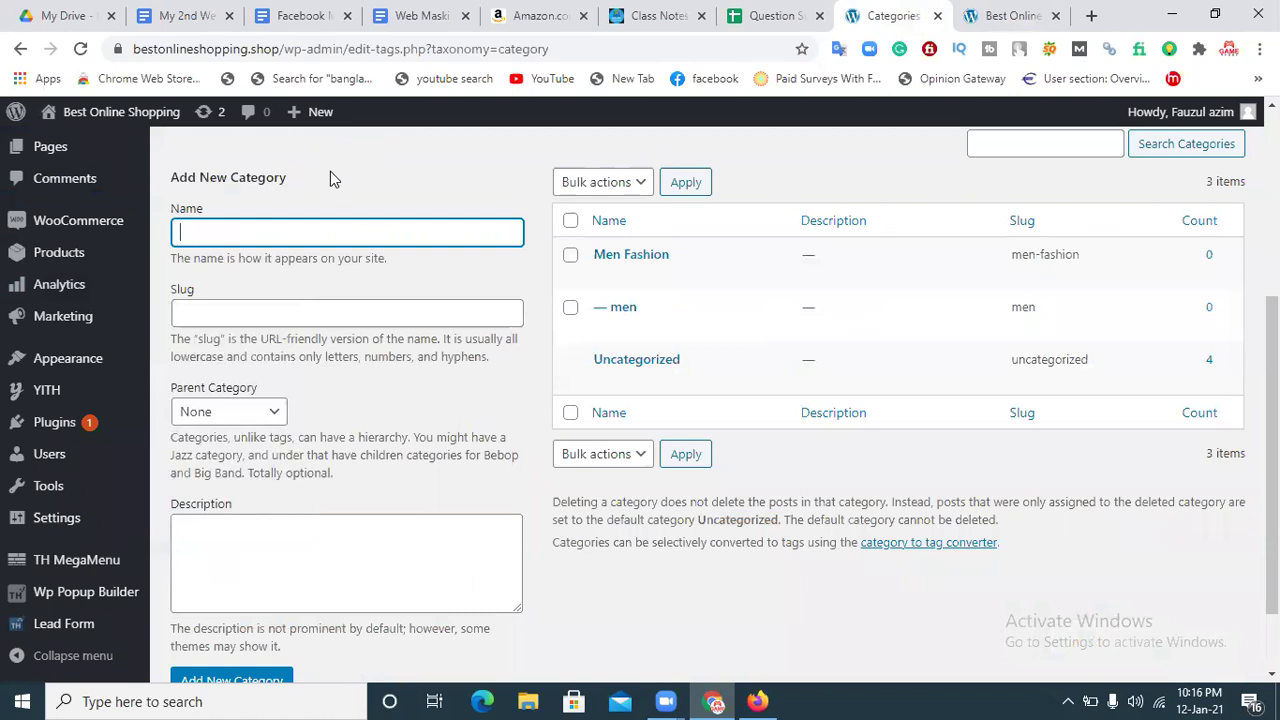
mouse_move(68, 256)
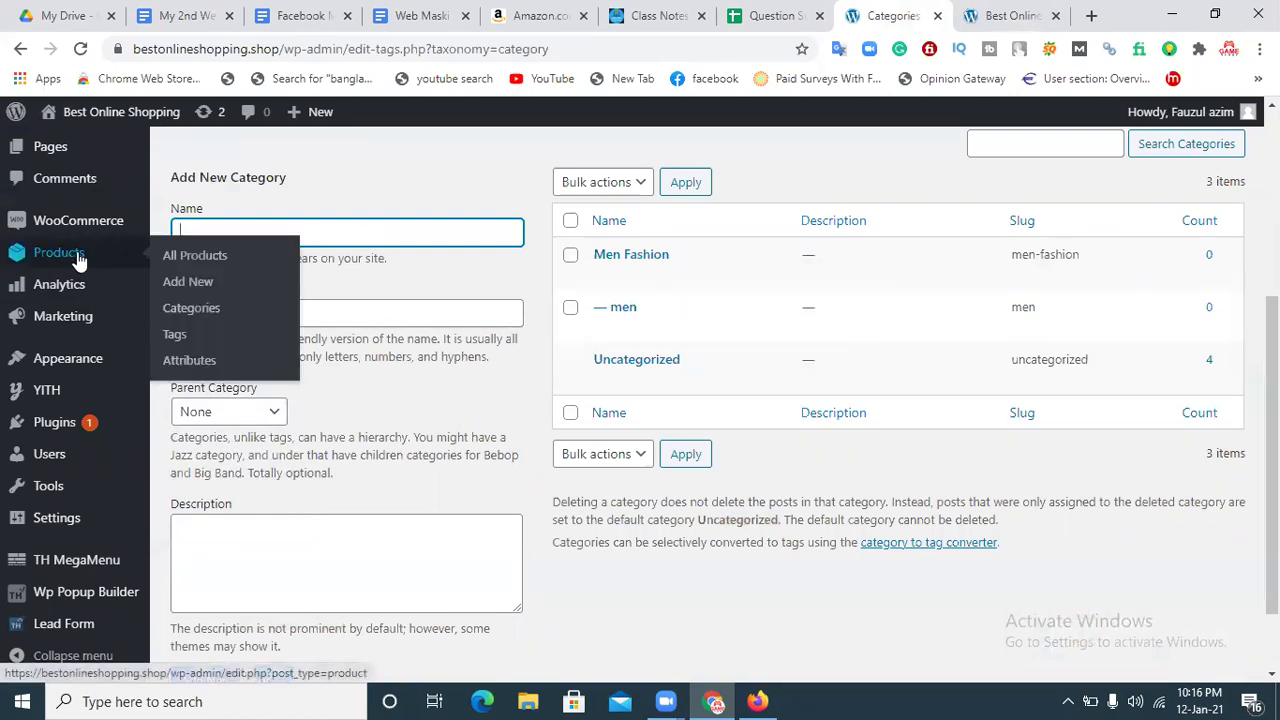
click(205, 314)
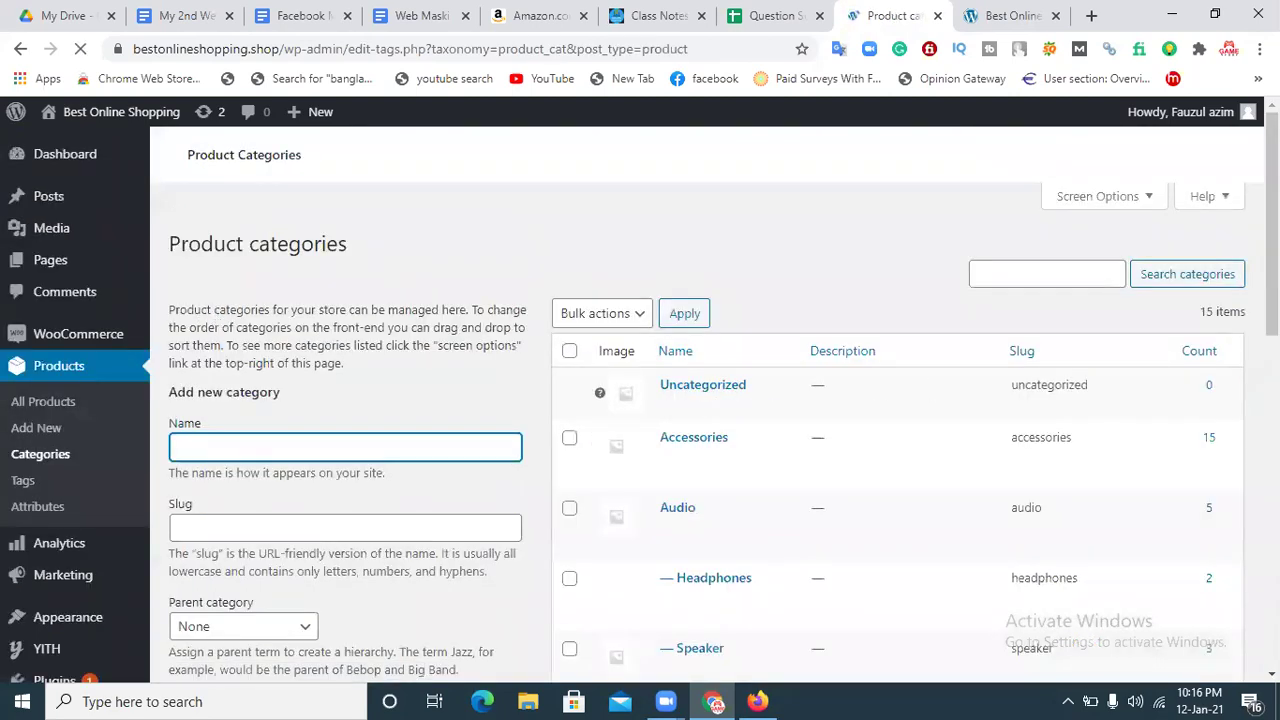
Review the whole product category list and compare its Audio subcategories with the storefront's category menu
scroll(700, 400, down, 1)
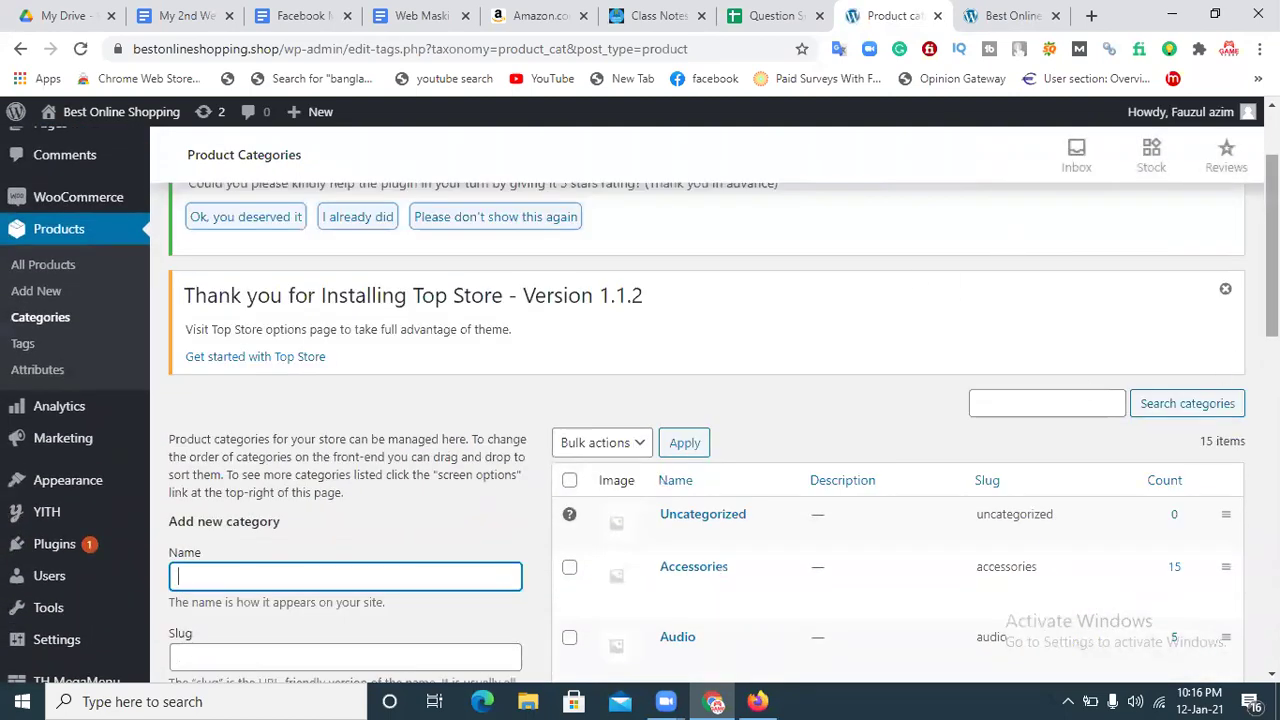
scroll(705, 425, down, 2)
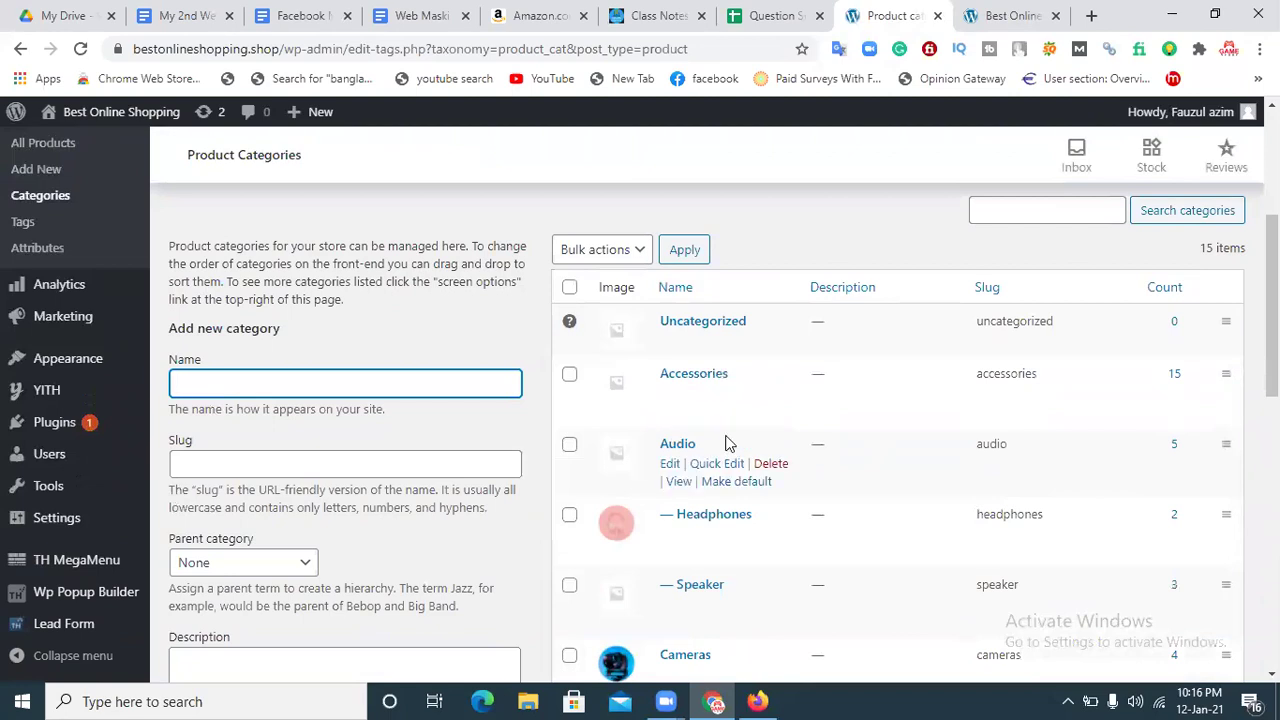
drag(1272, 300, 1272, 302)
scroll(1240, 300, down, 1)
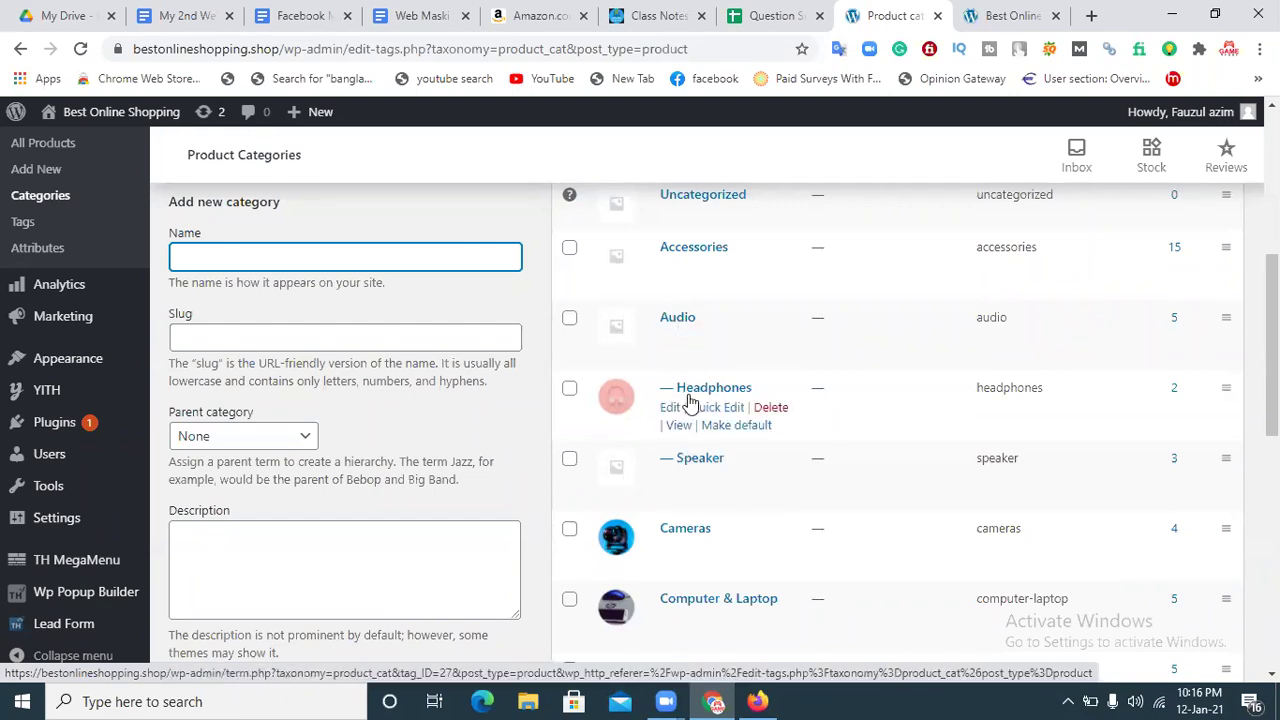
scroll(700, 430, down, 3)
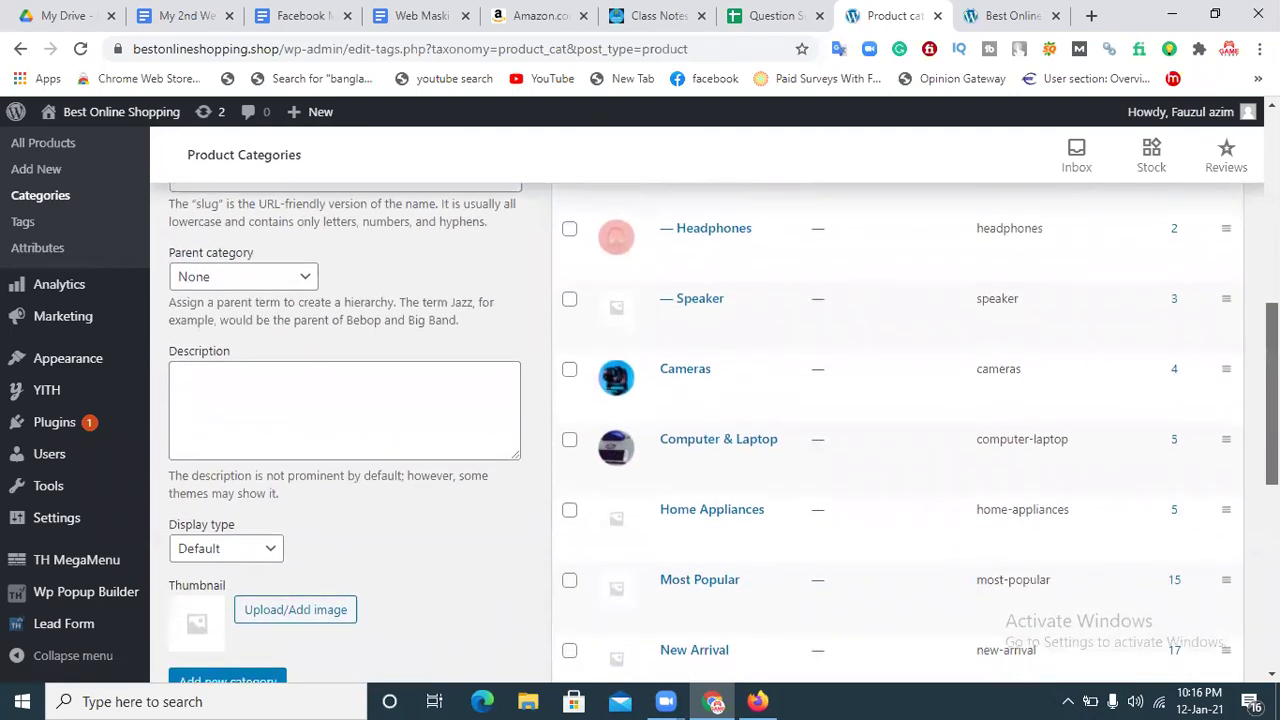
scroll(700, 430, down, 2)
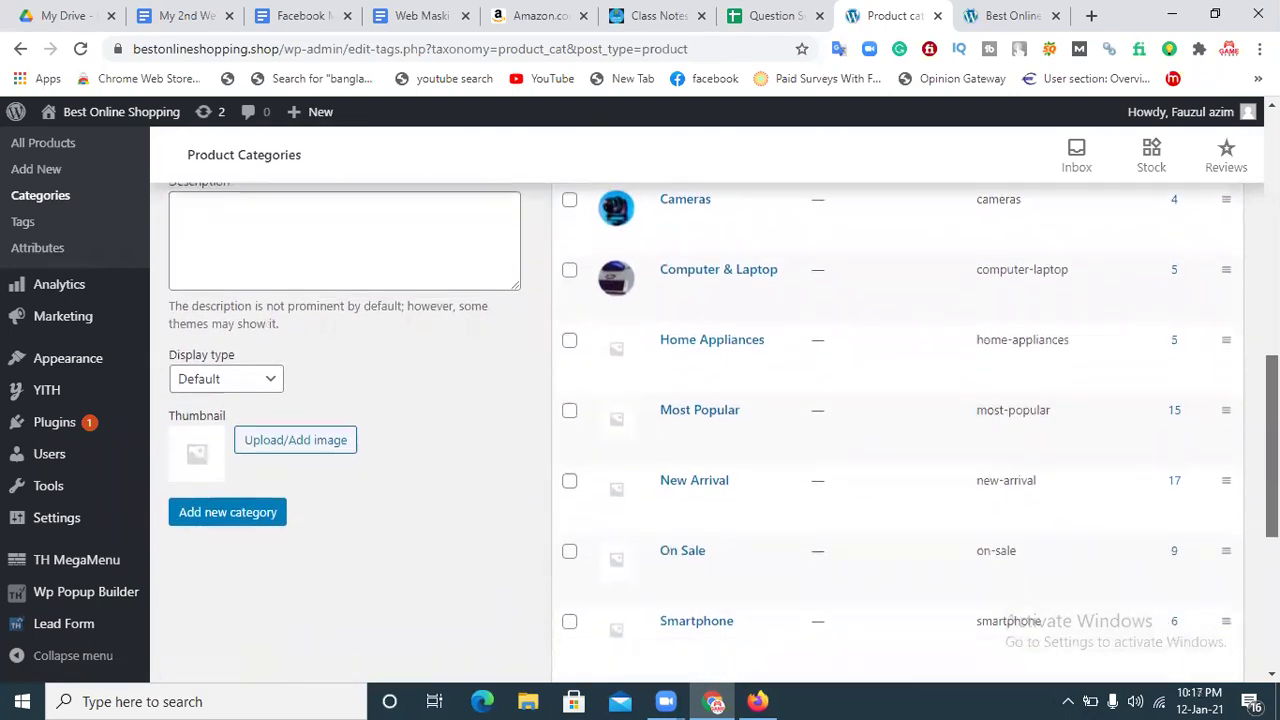
scroll(700, 430, down, 1)
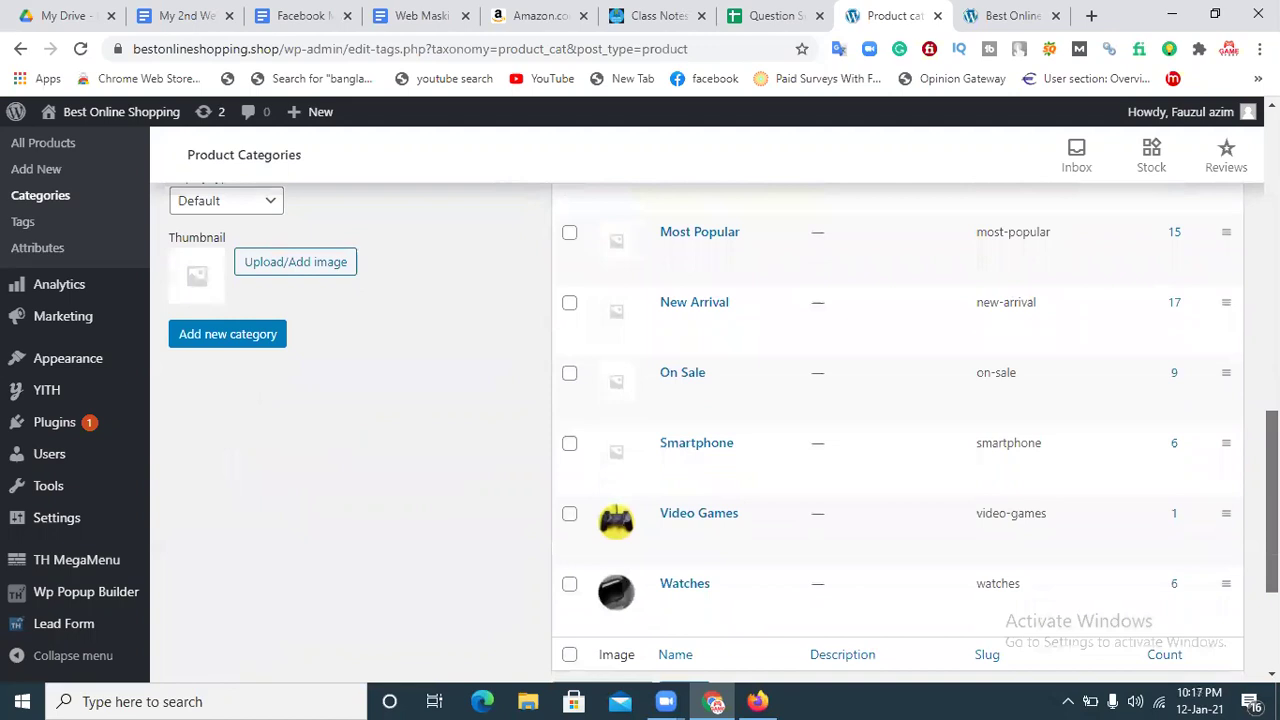
scroll(700, 430, down, 1)
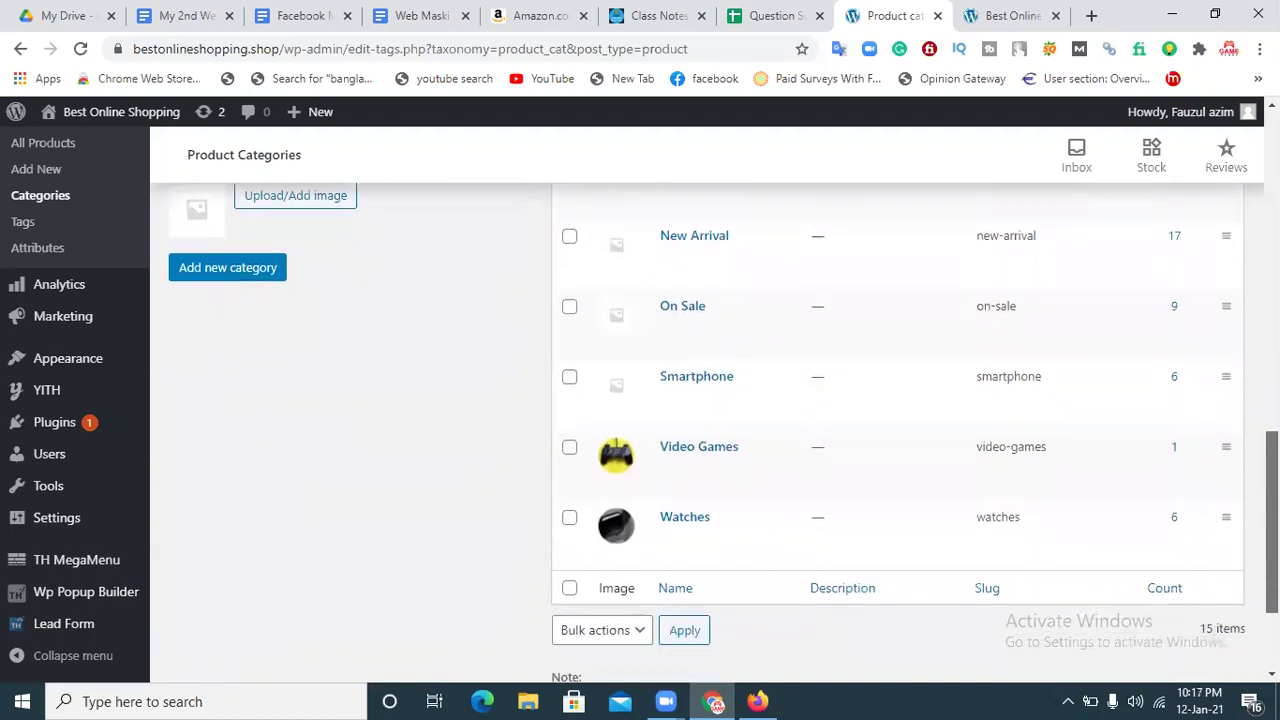
scroll(700, 430, up, 5)
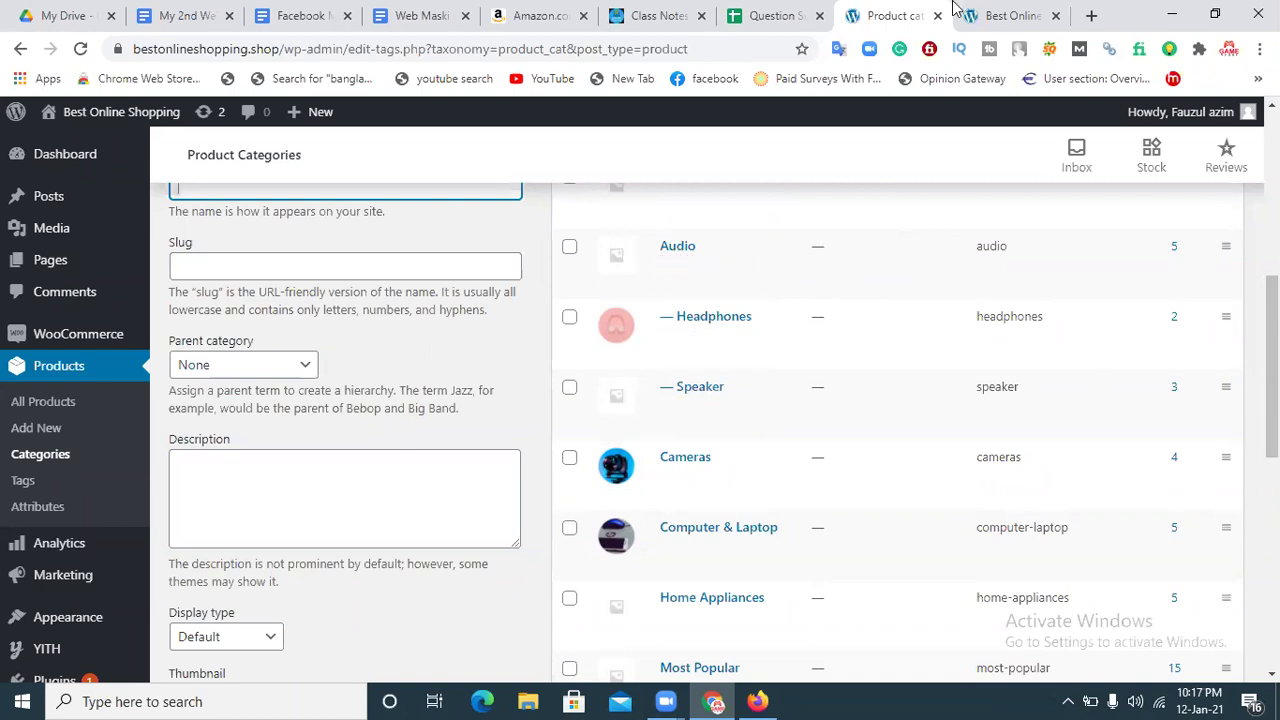
click(1005, 15)
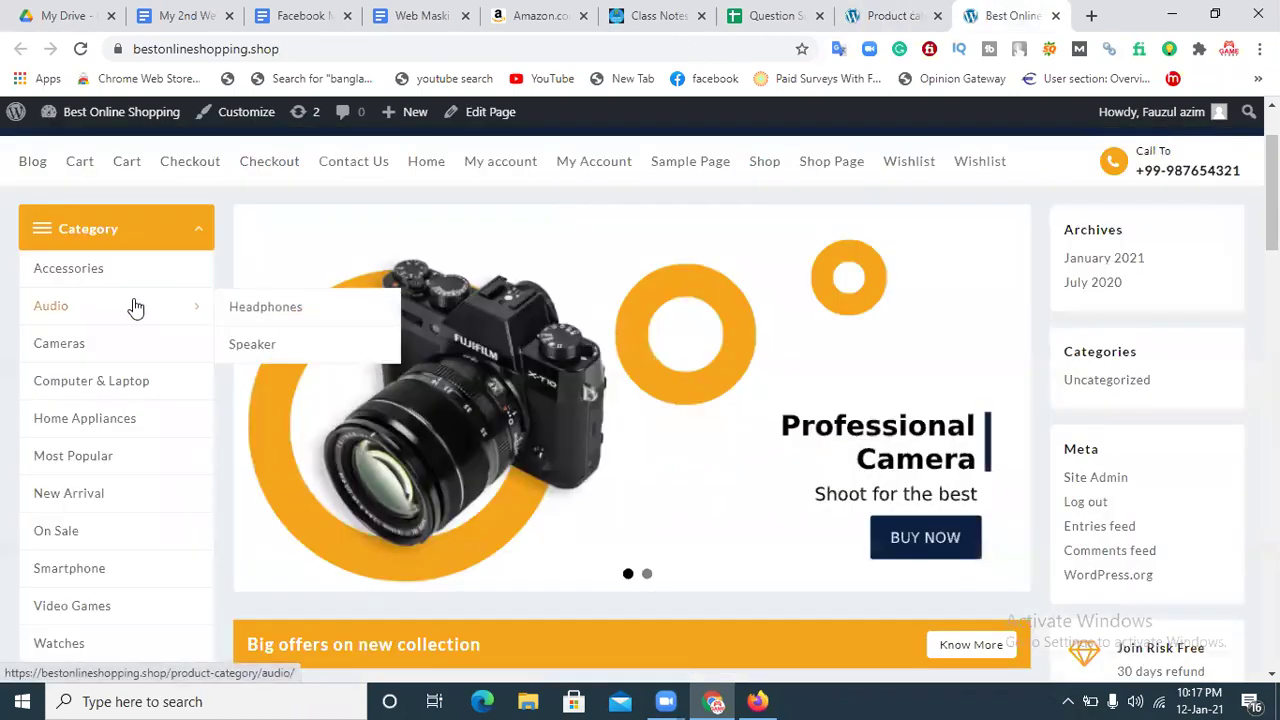
click(884, 10)
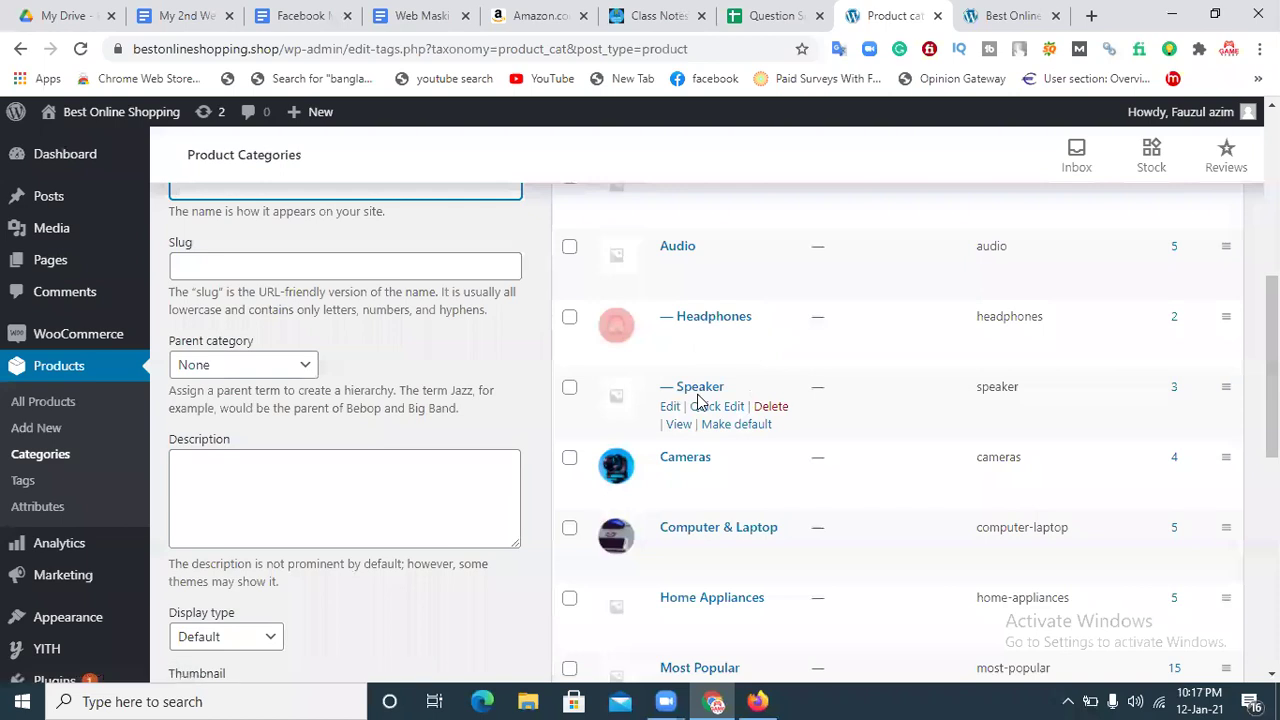
Open the Cameras product category for editing and change its name to Women Fashion
scroll(700, 420, up, 1)
scroll(600, 400, up, 1)
scroll(600, 400, down, 3)
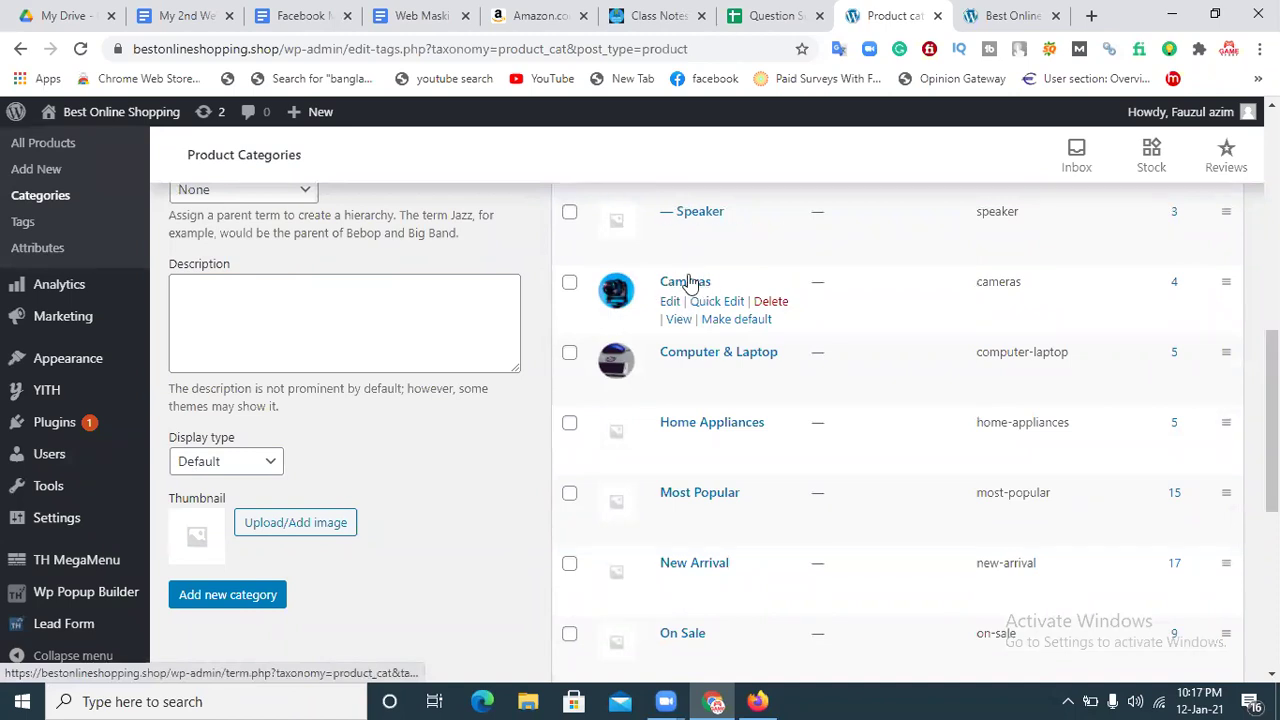
click(670, 301)
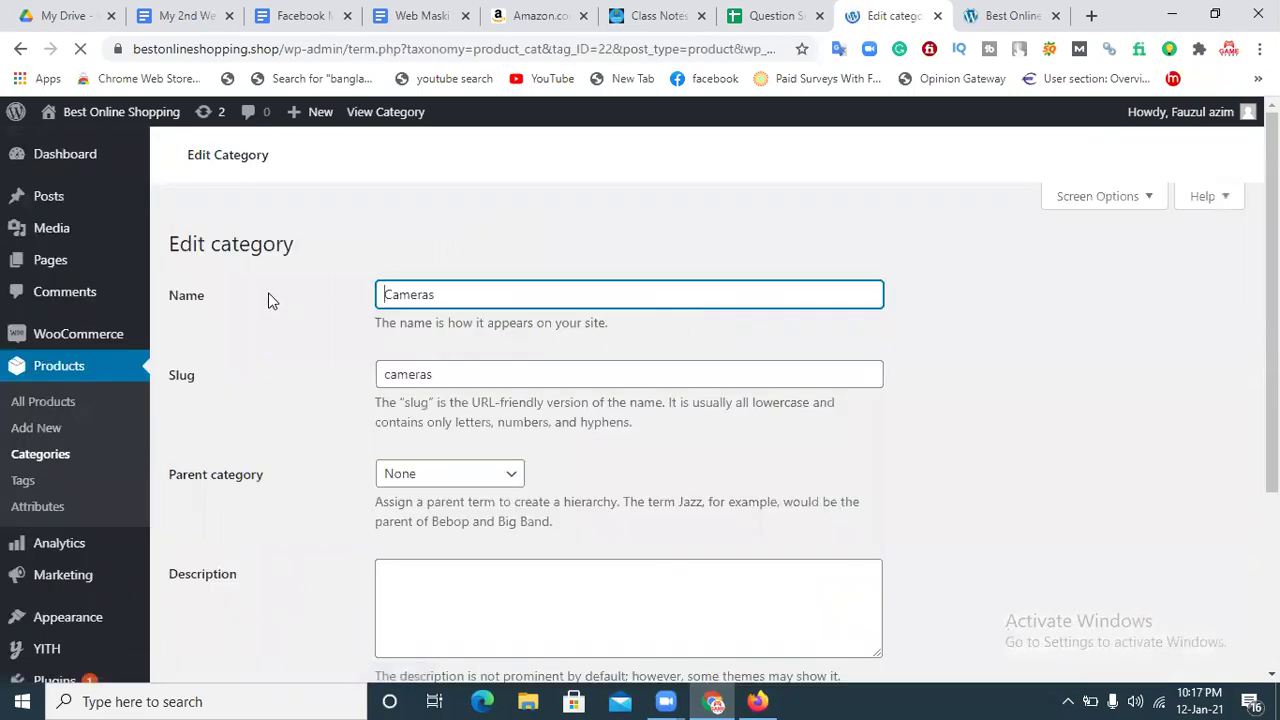
drag(440, 294, 376, 305)
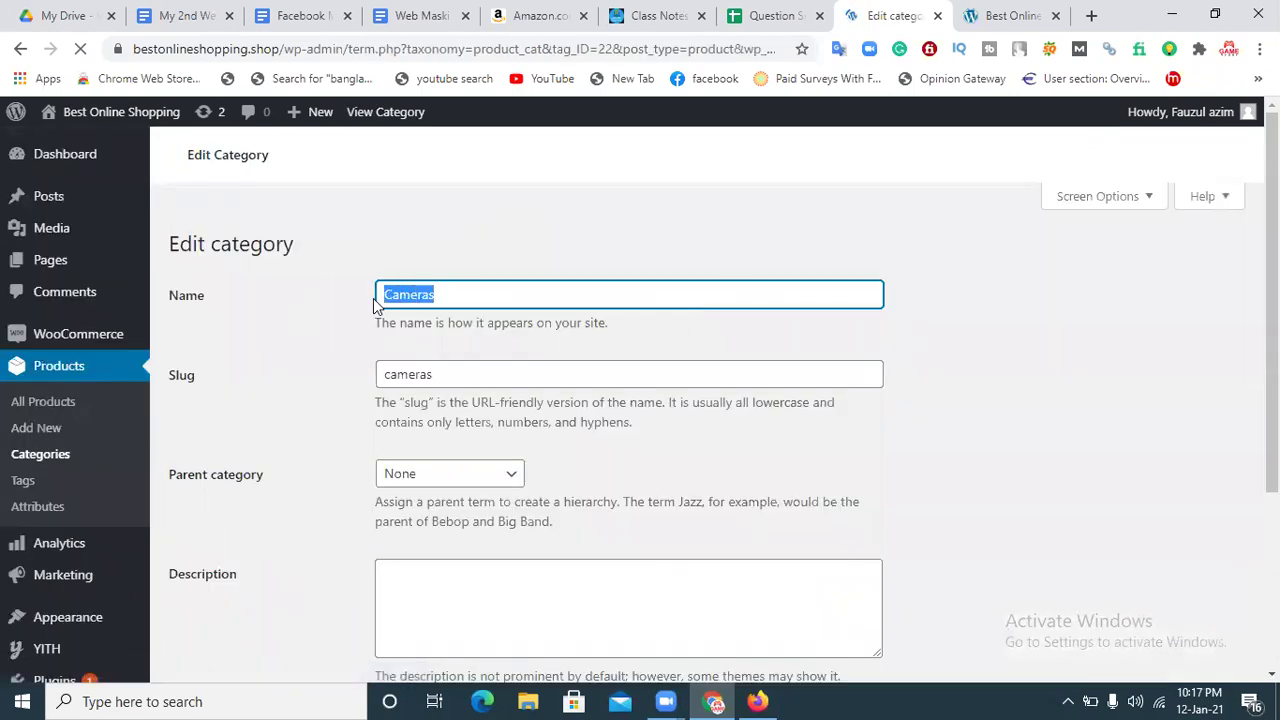
text(W)
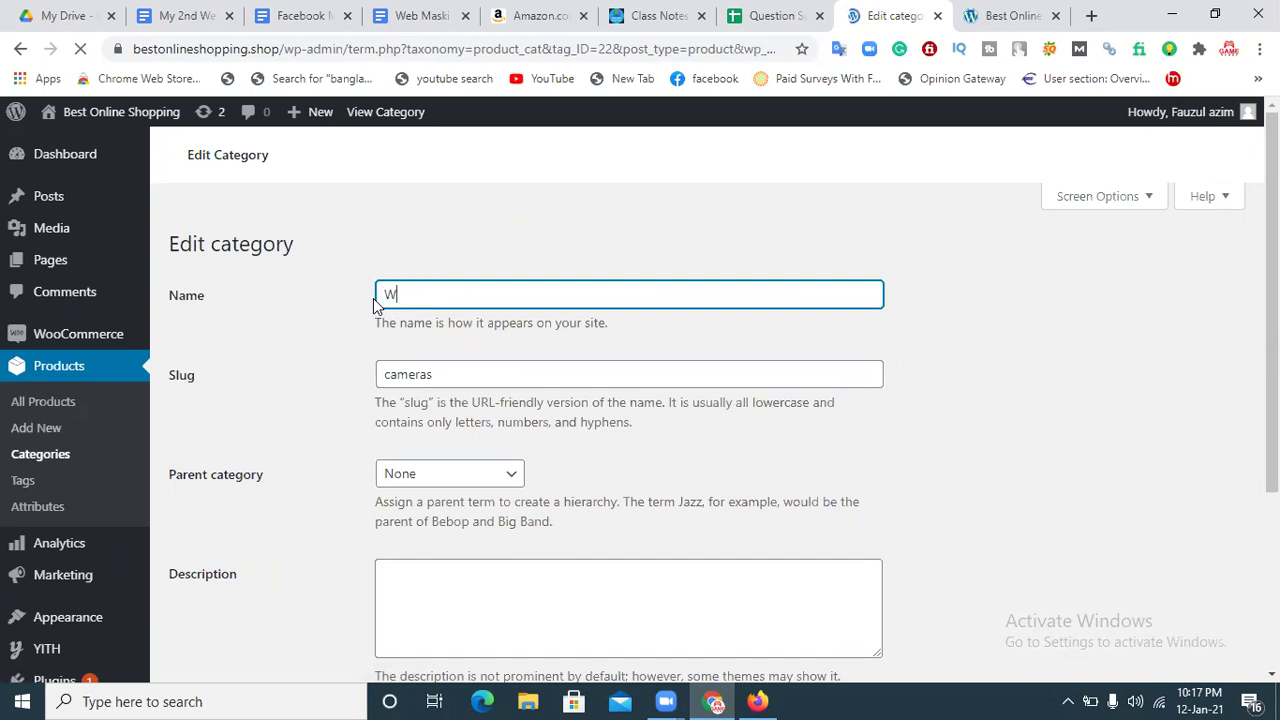
text(omen Fashion)
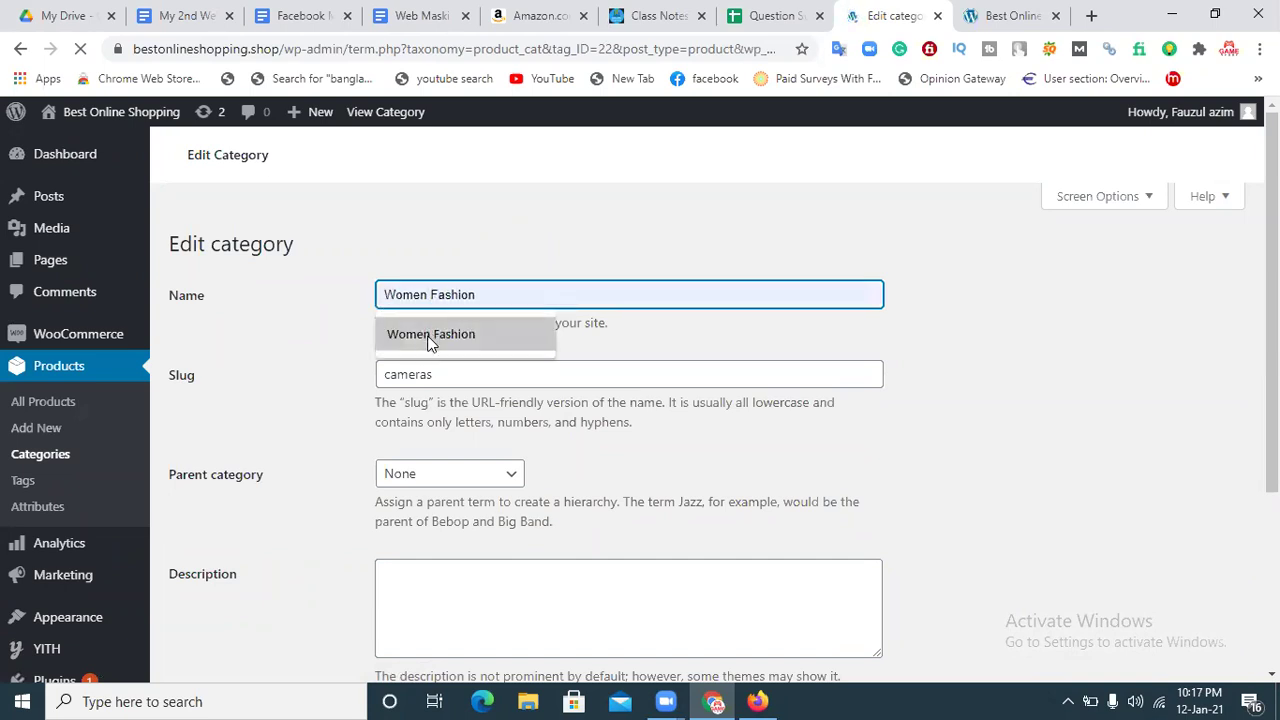
click(405, 336)
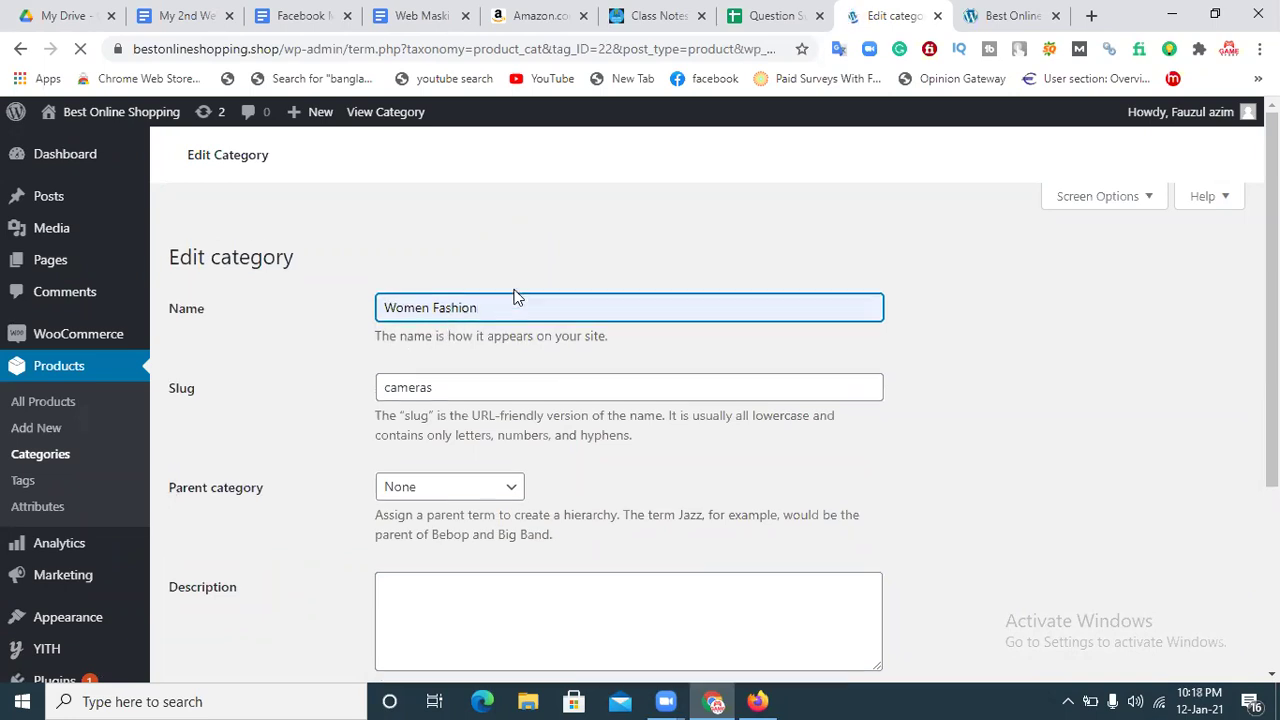
Replace the category's slug with Women-Fashion, reusing the category name with a hyphen between the words
scroll(332, 320, down, 2)
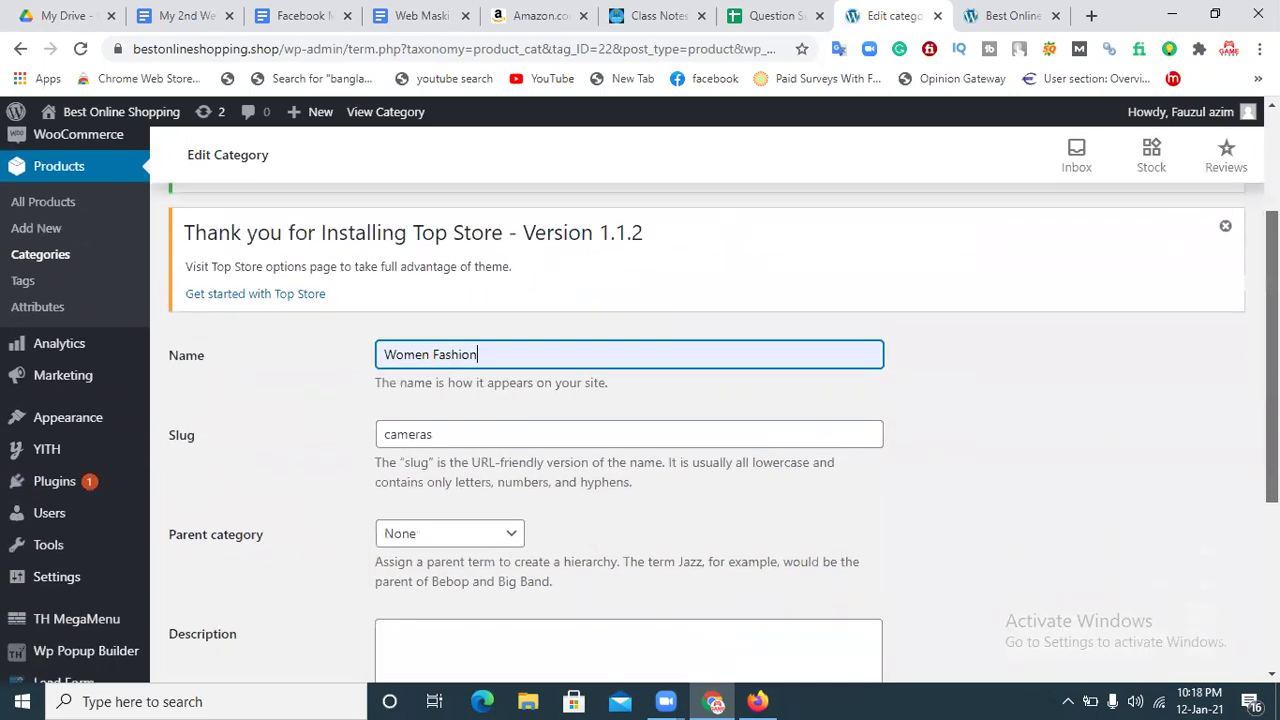
drag(506, 331, 357, 334)
key(ctrl+c)
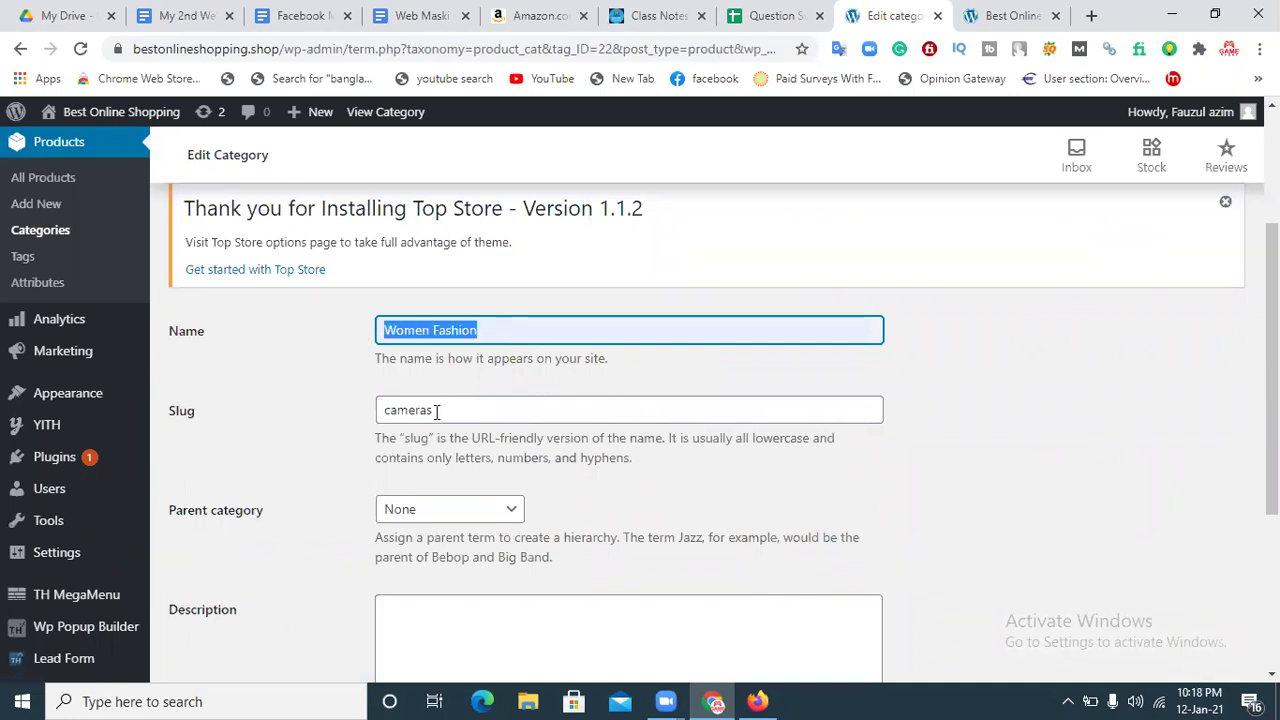
drag(458, 402, 378, 416)
key(ctrl+v)
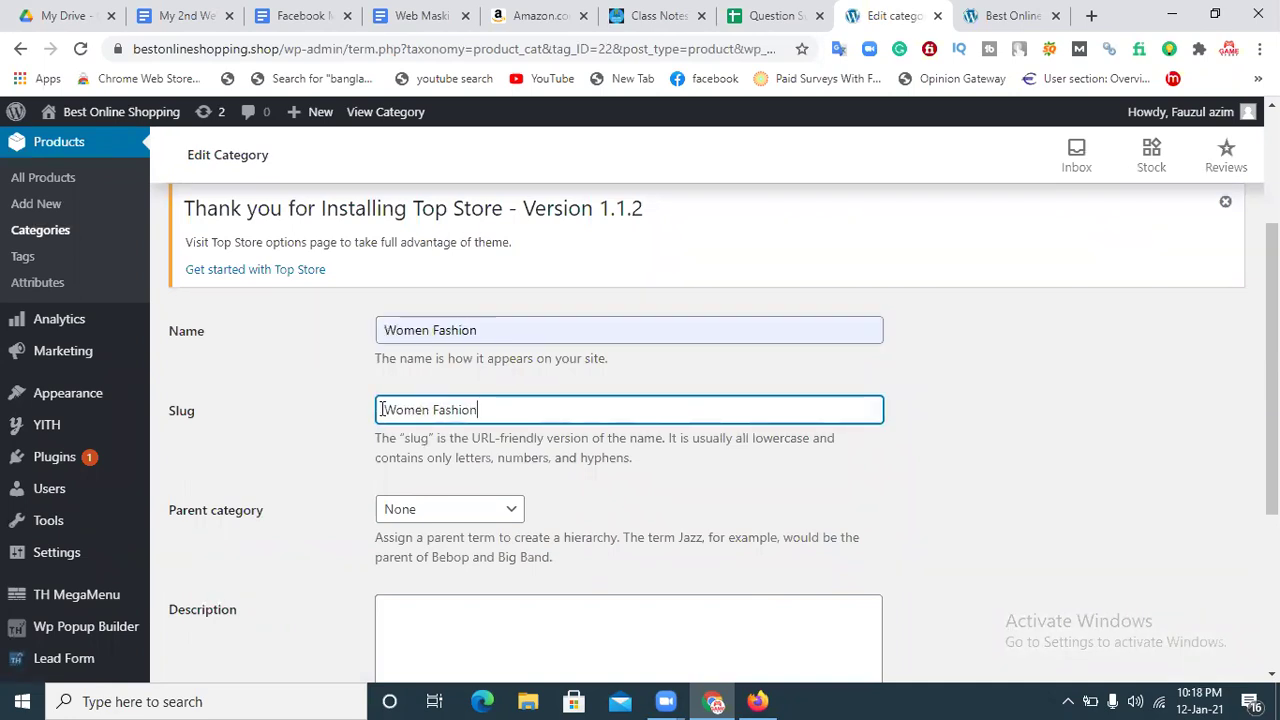
click(433, 407)
key(BackSpace)
text(-)
Examine the available parent categories for Women Fashion, keeping the parent category set to None
scroll(513, 398, down, 2)
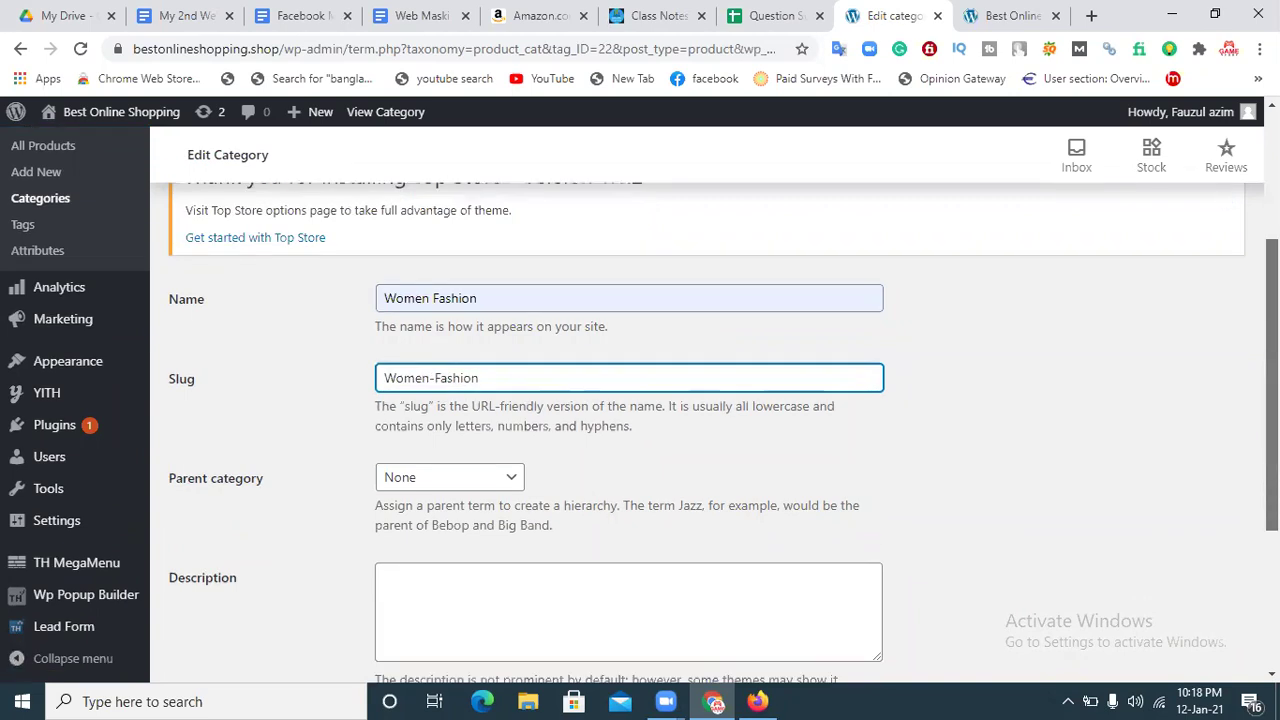
mouse_move(1272, 450)
mouse_down()
mouse_move(1272, 480)
mouse_move(1272, 466)
mouse_up()
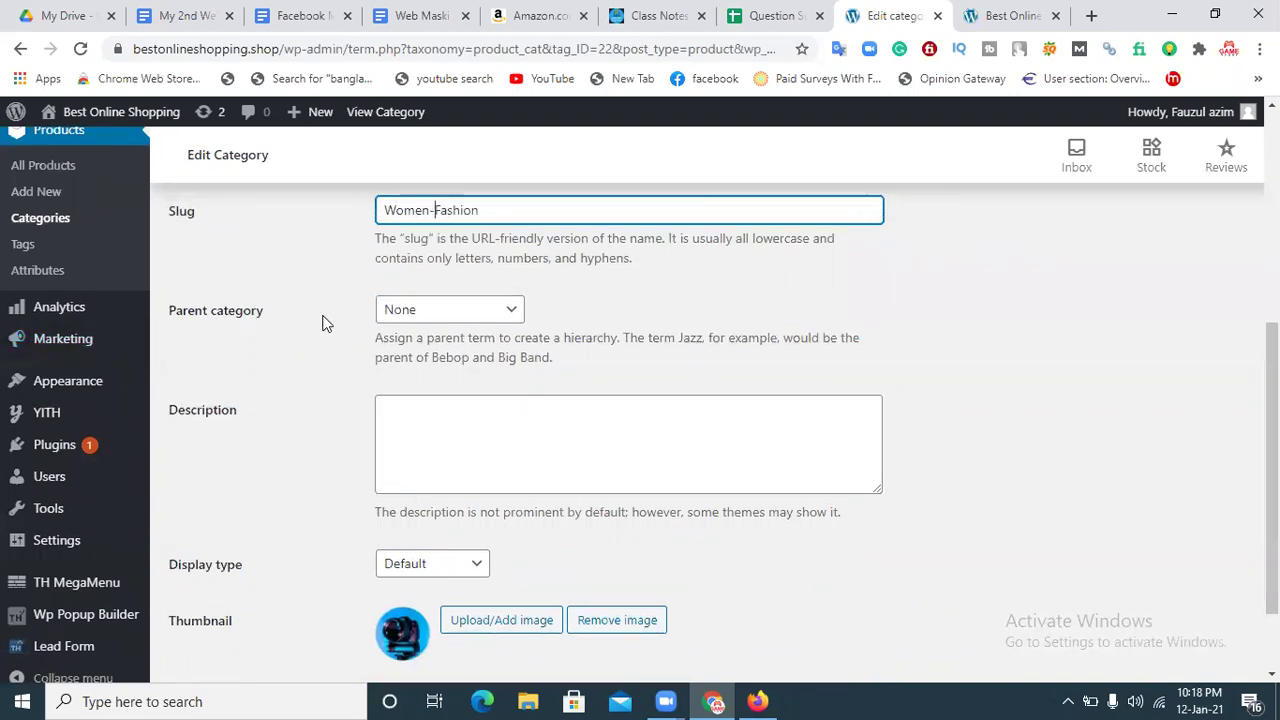
click(443, 318)
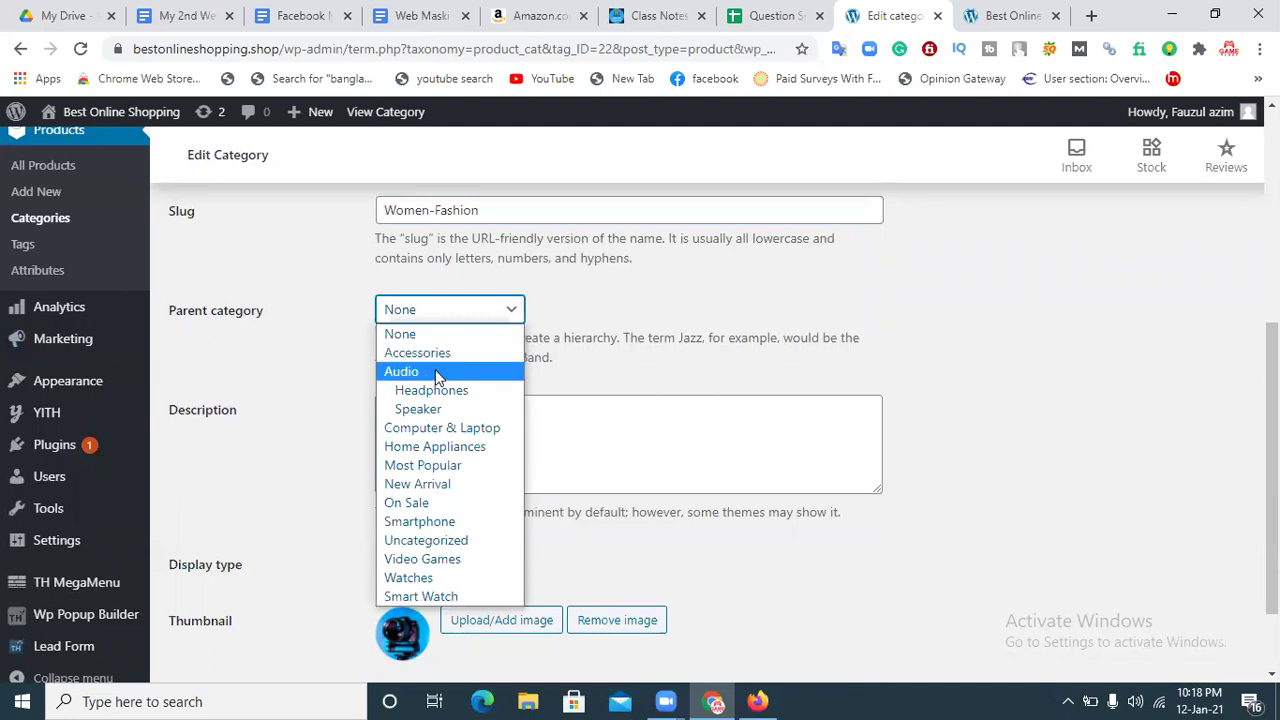
click(938, 369)
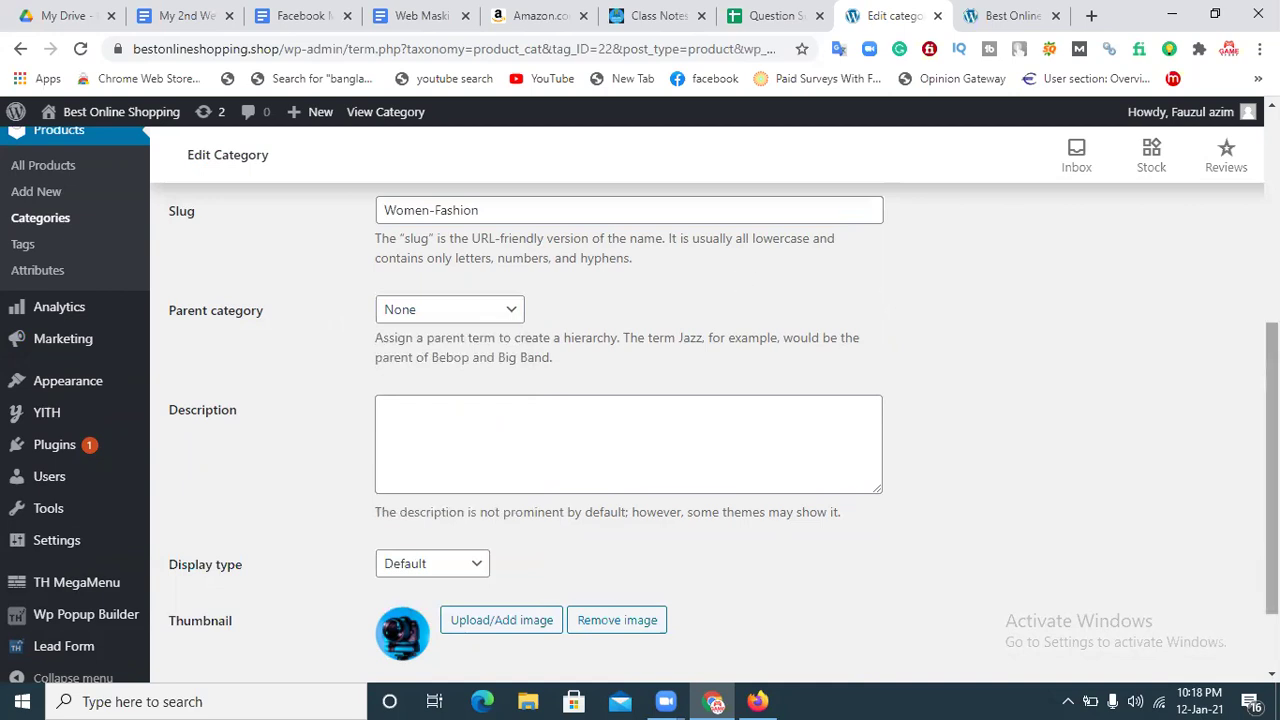
scroll(546, 556, up, 2)
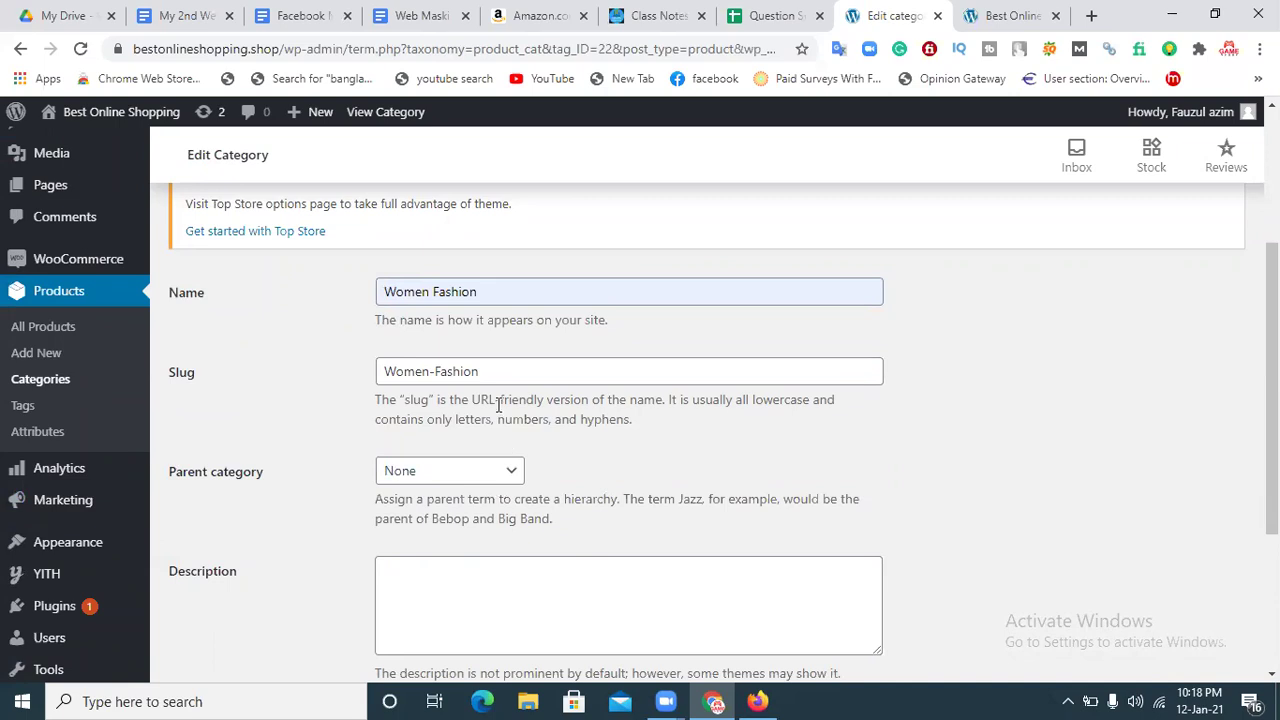
click(452, 478)
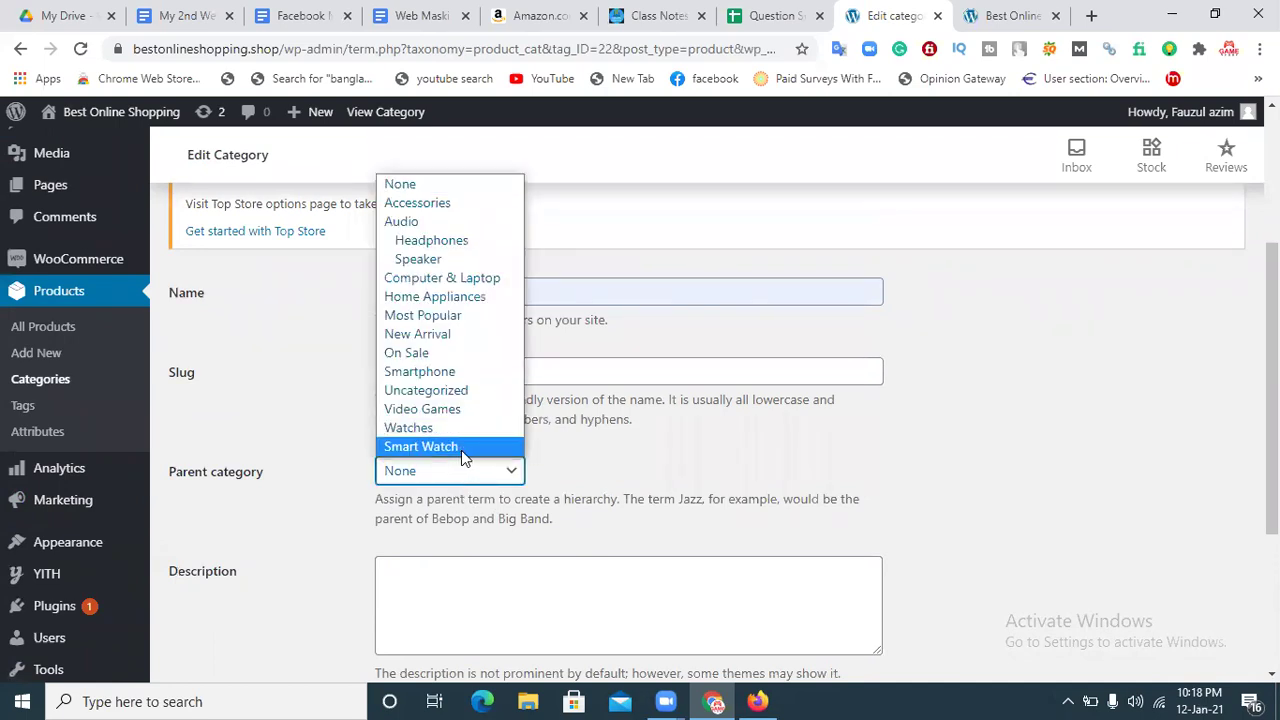
click(618, 457)
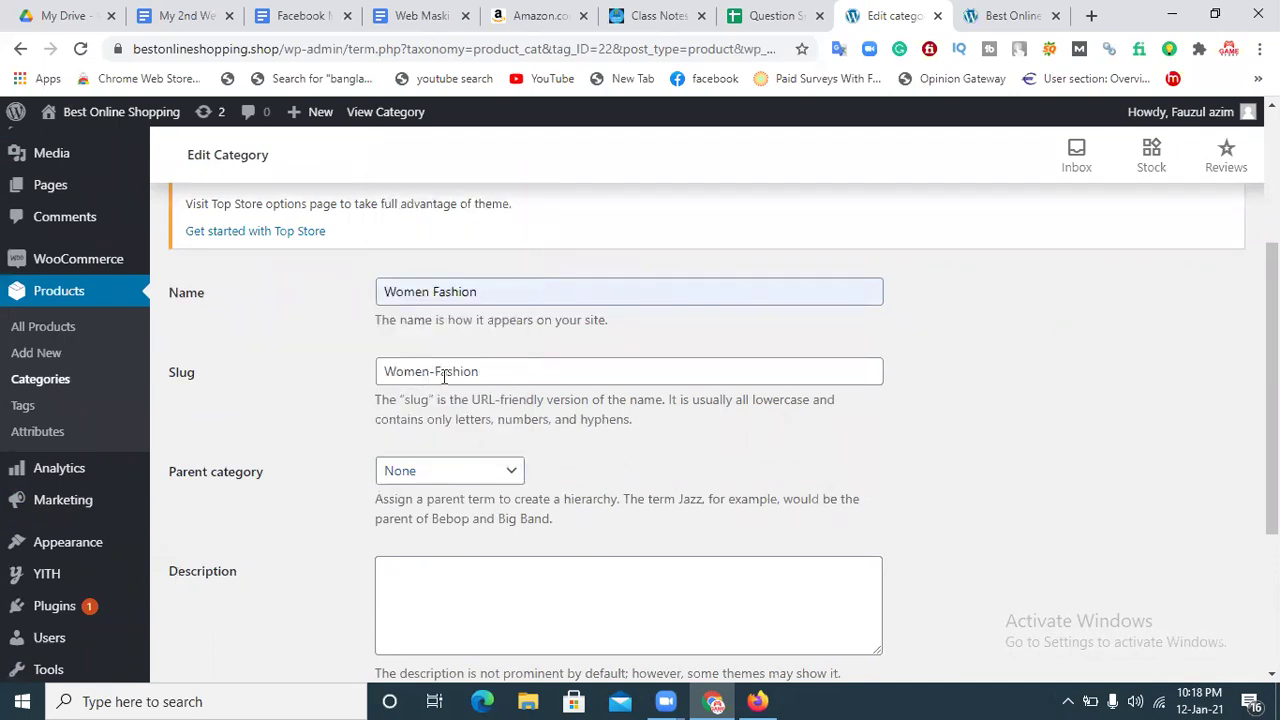
click(503, 467)
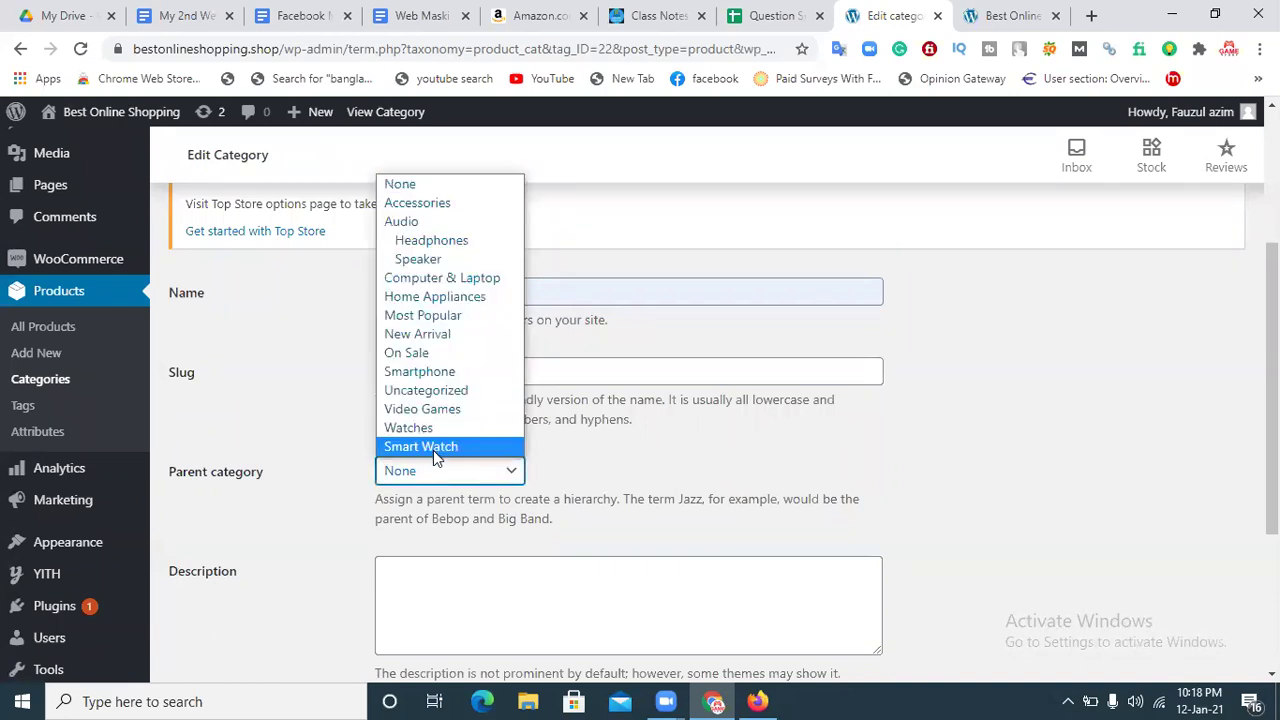
click(646, 471)
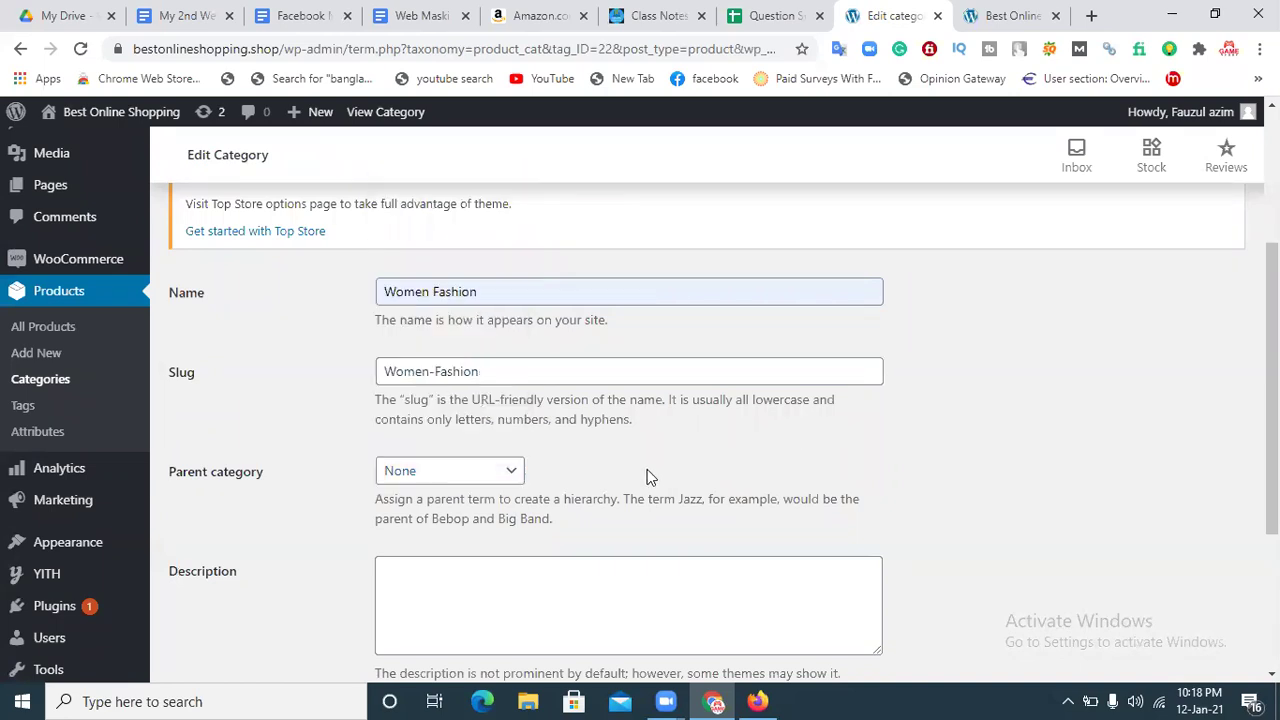
click(458, 474)
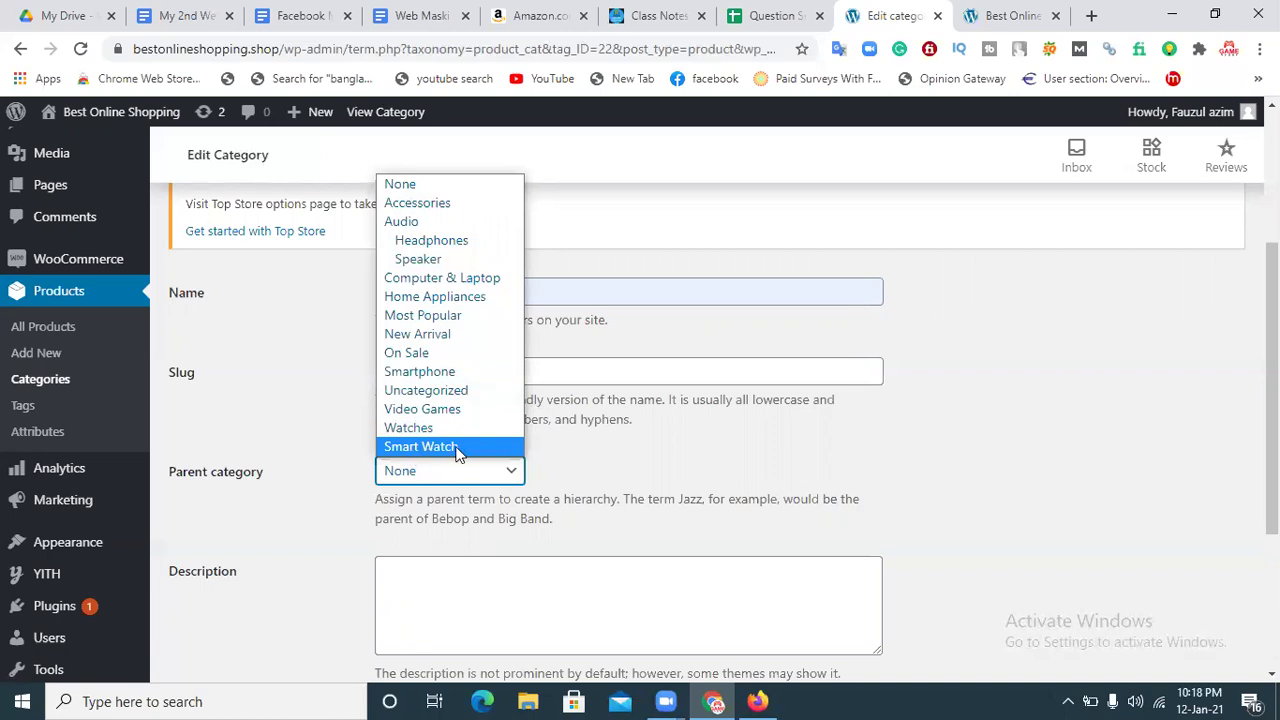
click(617, 475)
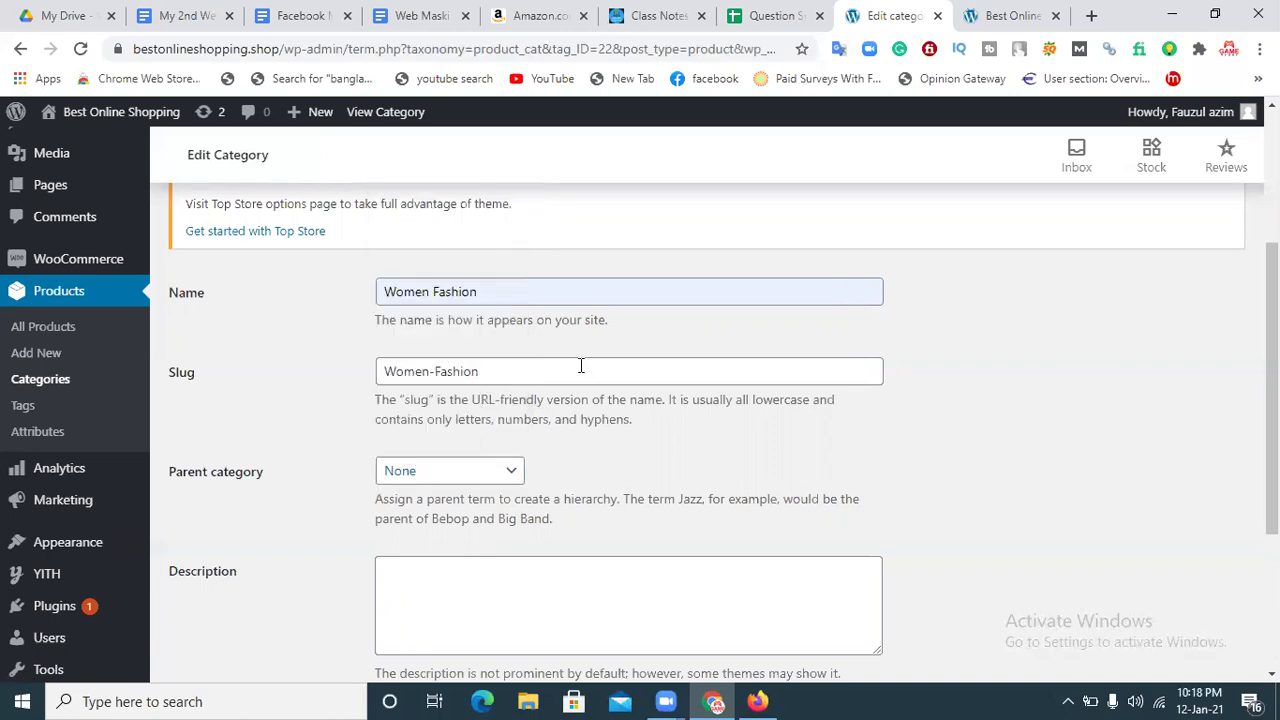
Review the remaining category fields and start choosing an image file to upload as the Women Fashion thumbnail
scroll(1272, 400, down, 1)
scroll(640, 400, down, 2)
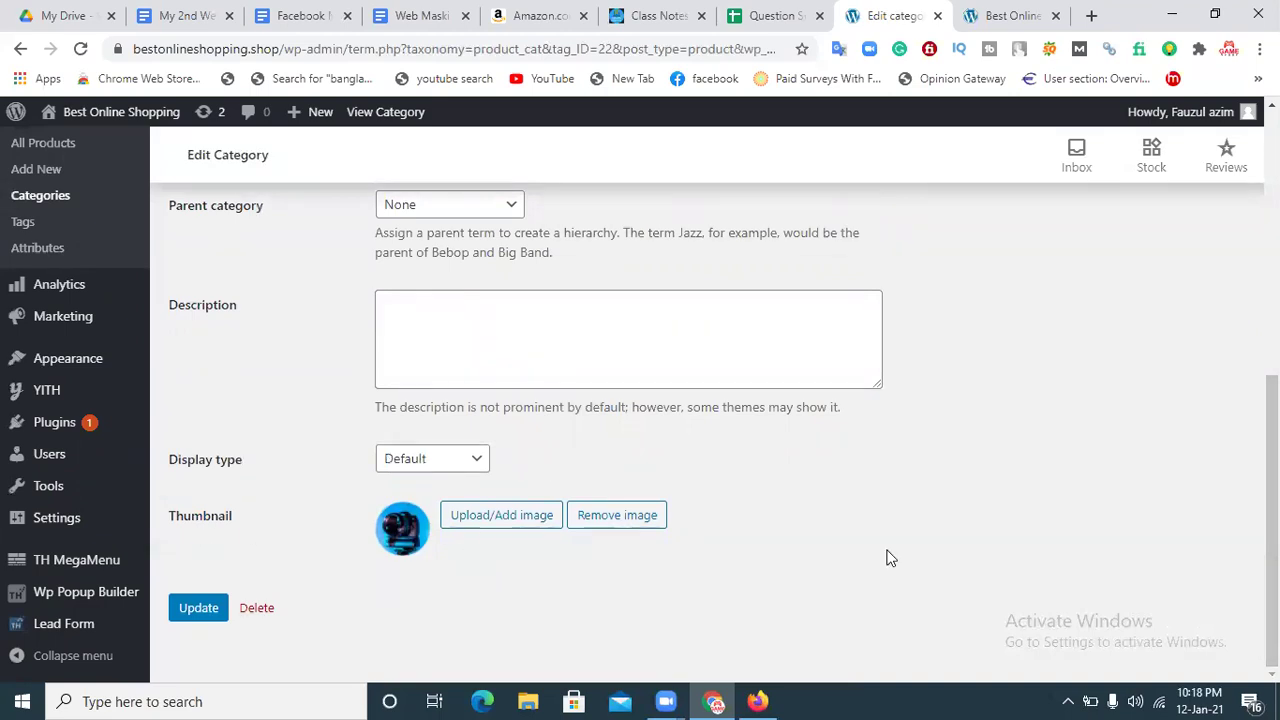
scroll(1270, 450, up, 3)
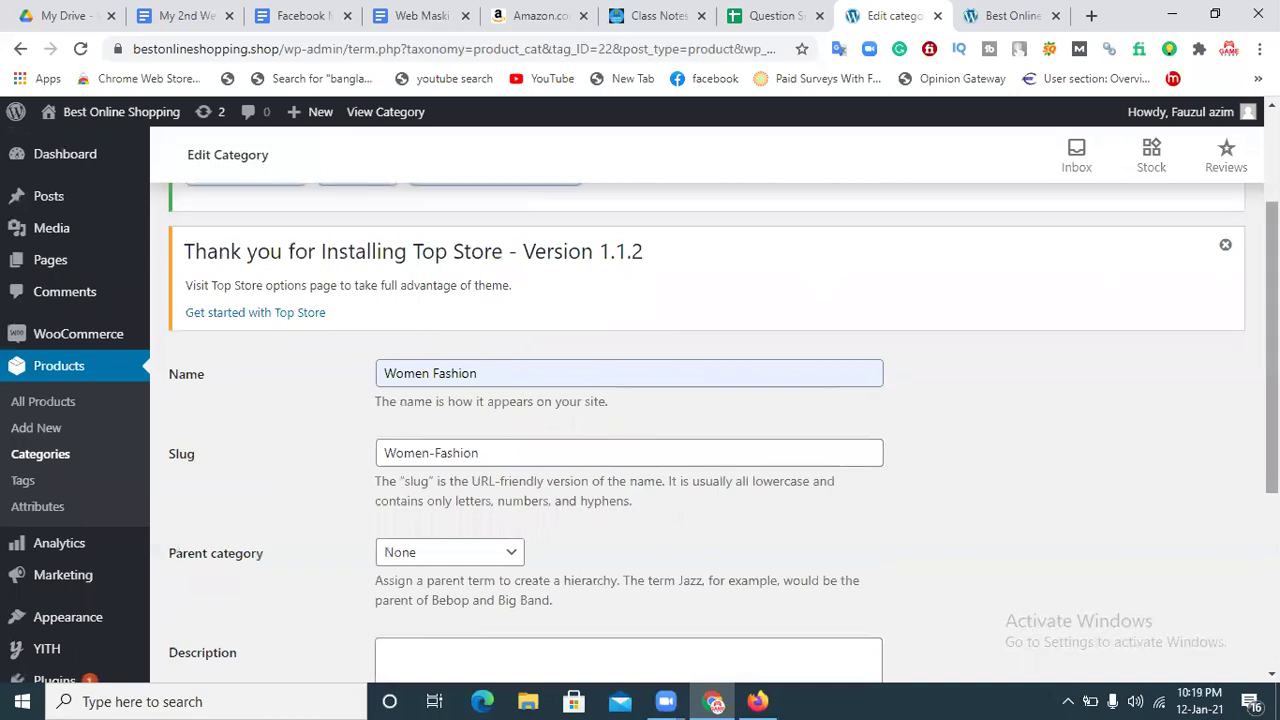
scroll(400, 550, down, 3)
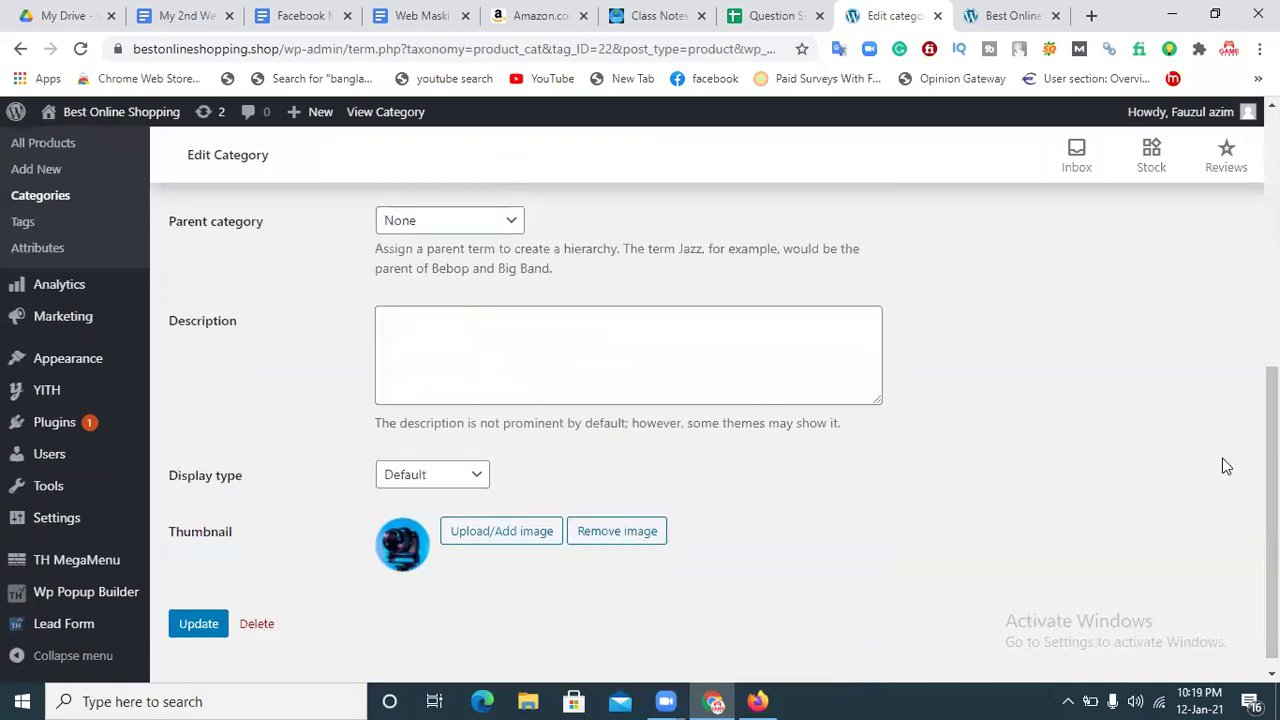
scroll(1240, 450, up, 5)
scroll(640, 400, down, 2)
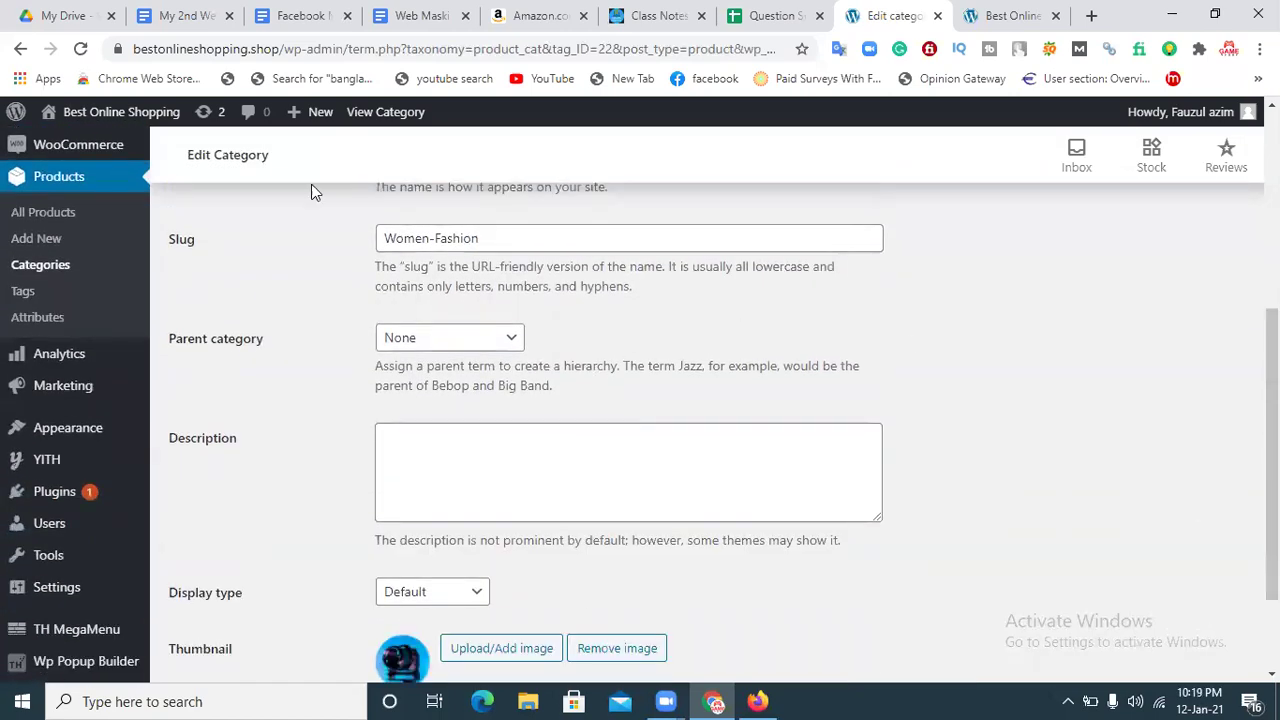
scroll(641, 619, down, 1)
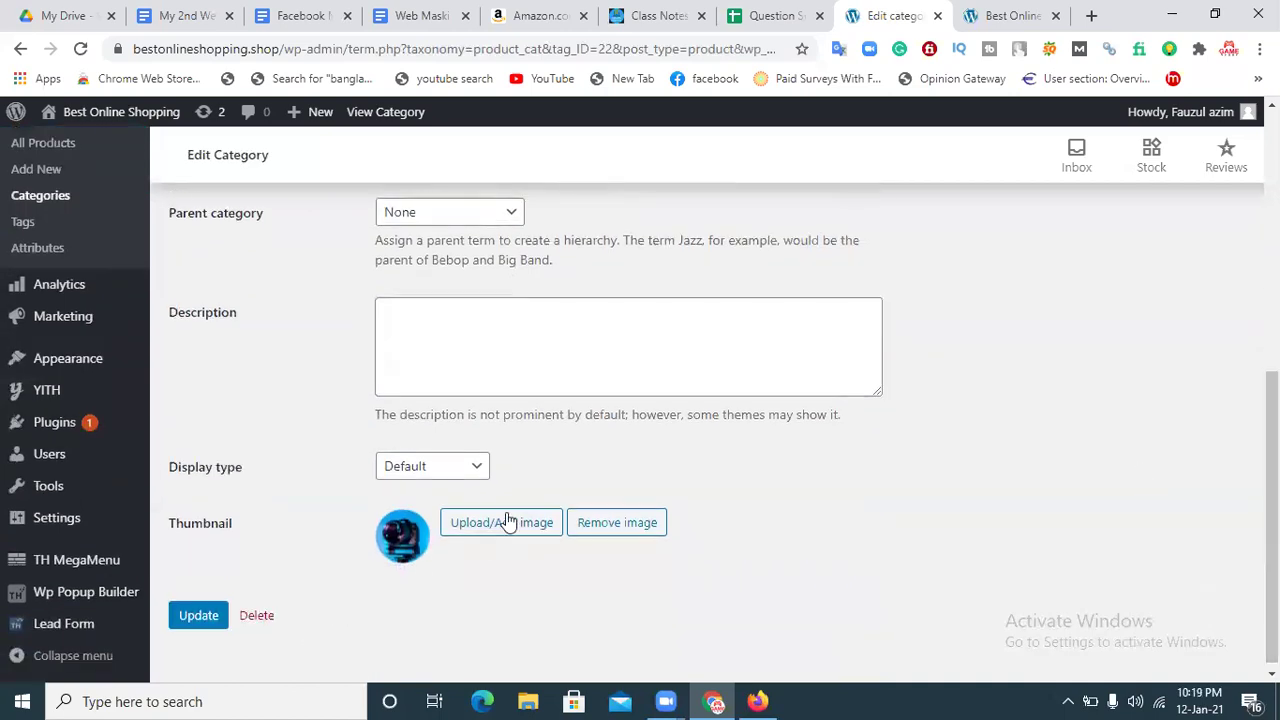
click(503, 530)
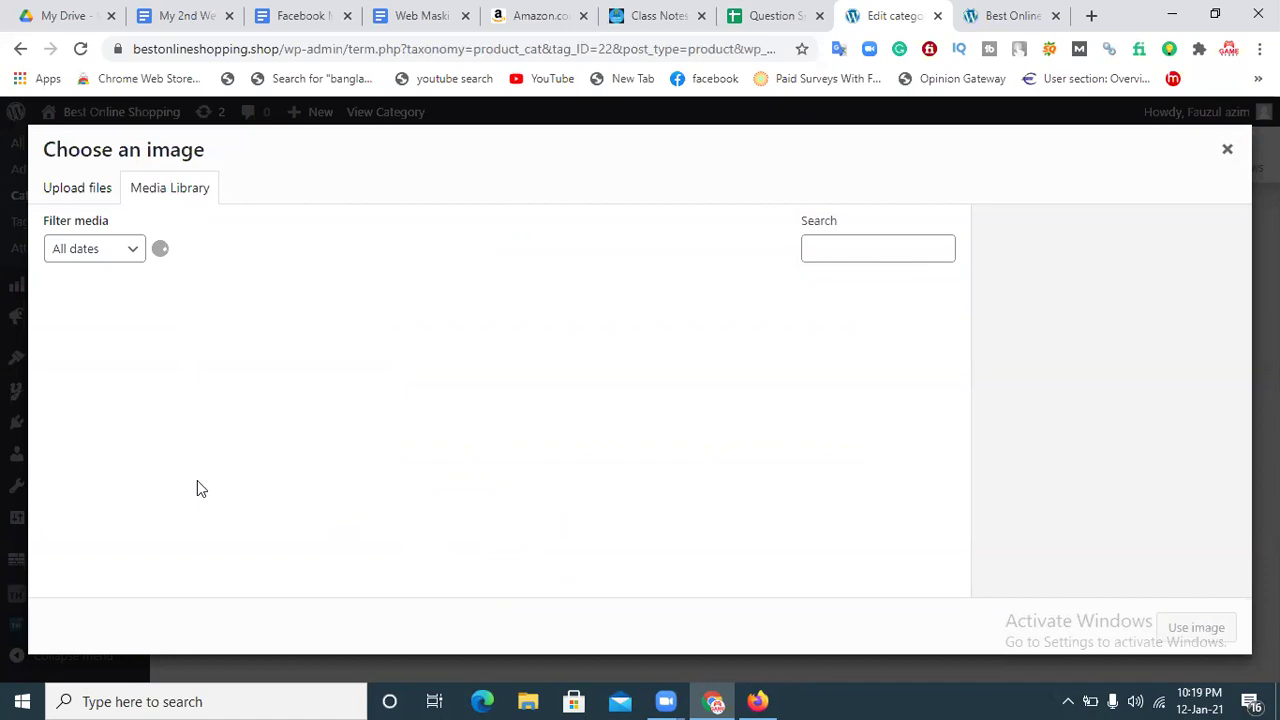
click(71, 183)
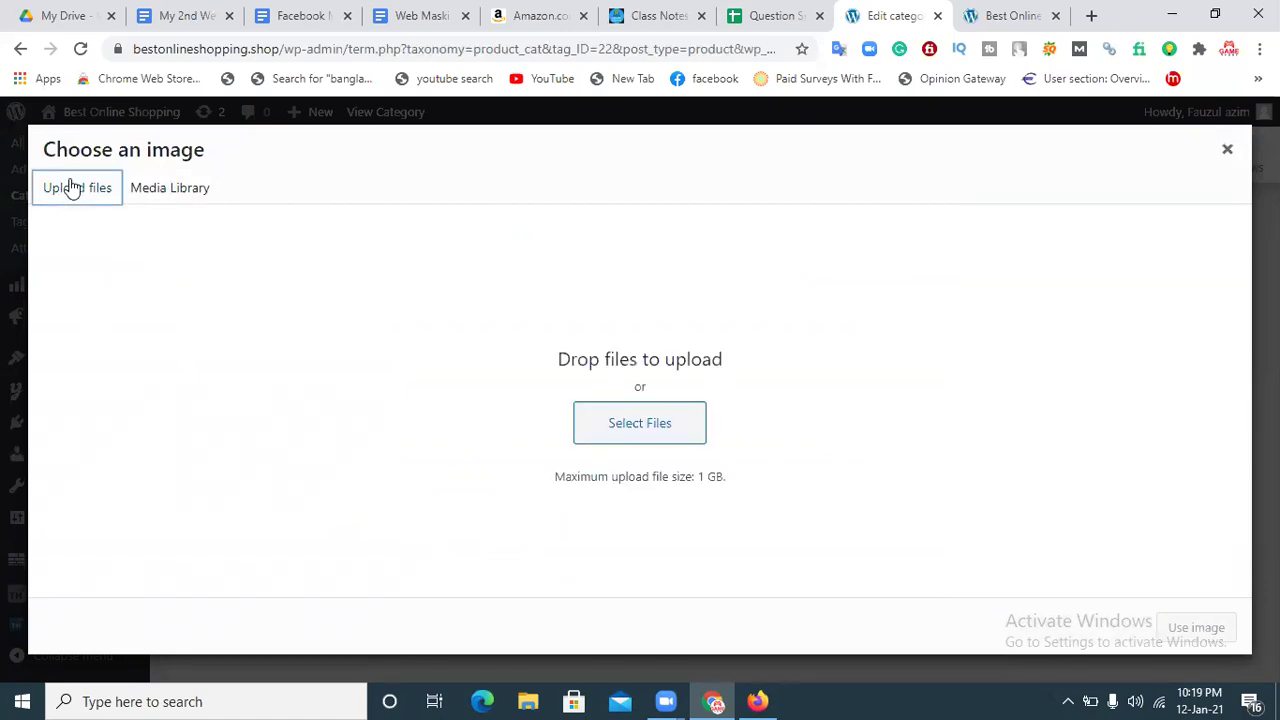
click(640, 424)
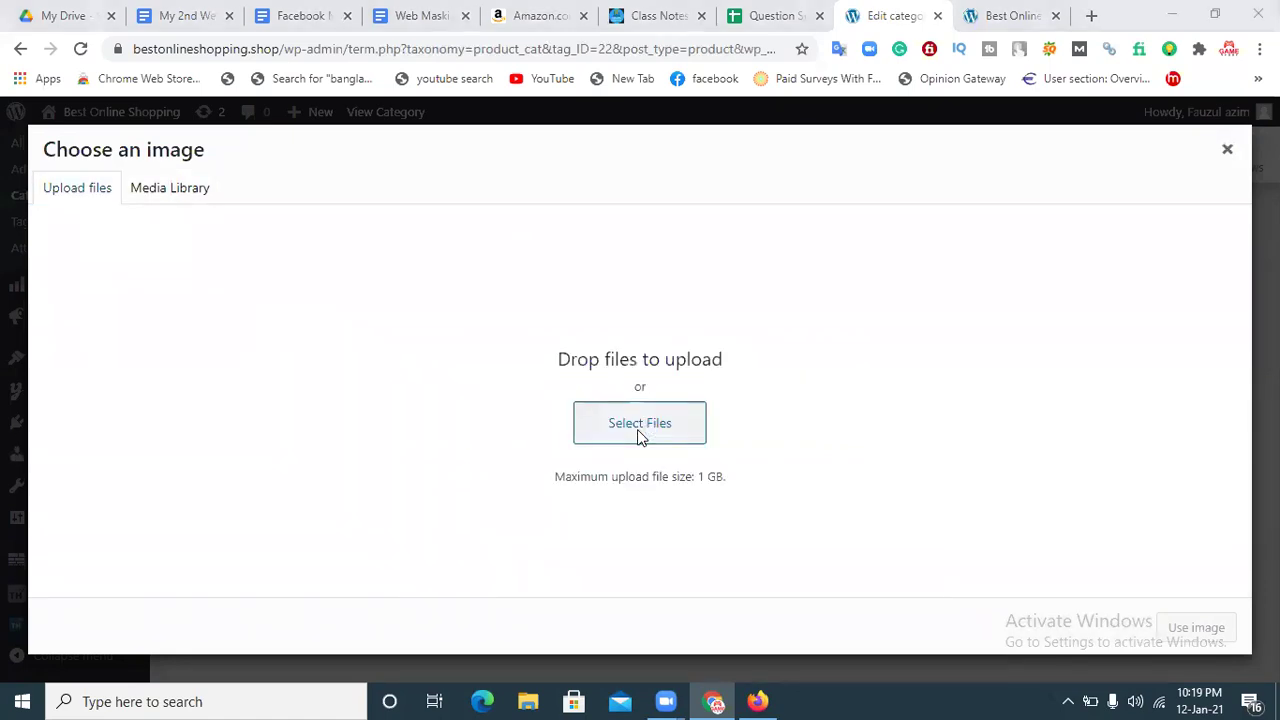
Try to upload the heart-shaped image ac41080694f4be2ae2d651d92503285c.png from the Downloads folder as the category thumbnail
drag(697, 135, 688, 360)
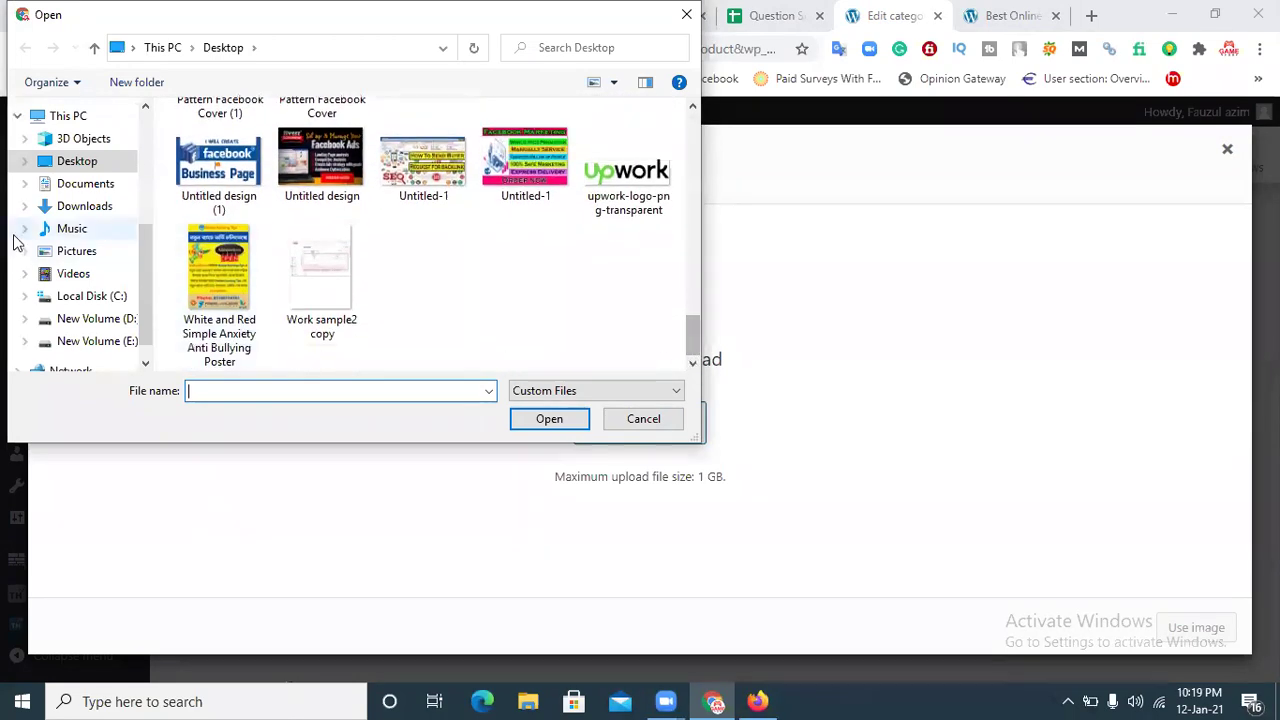
click(66, 206)
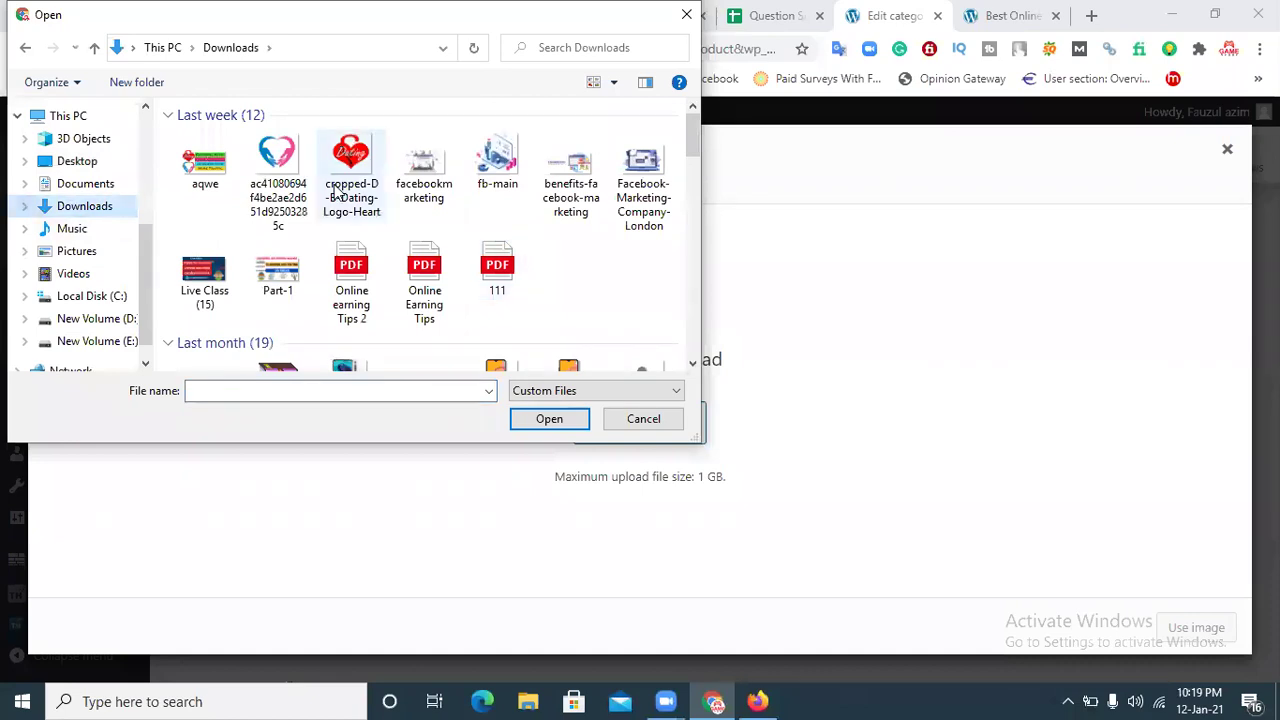
mouse_move(697, 162)
mouse_down()
mouse_move(697, 193)
mouse_move(697, 144)
mouse_up()
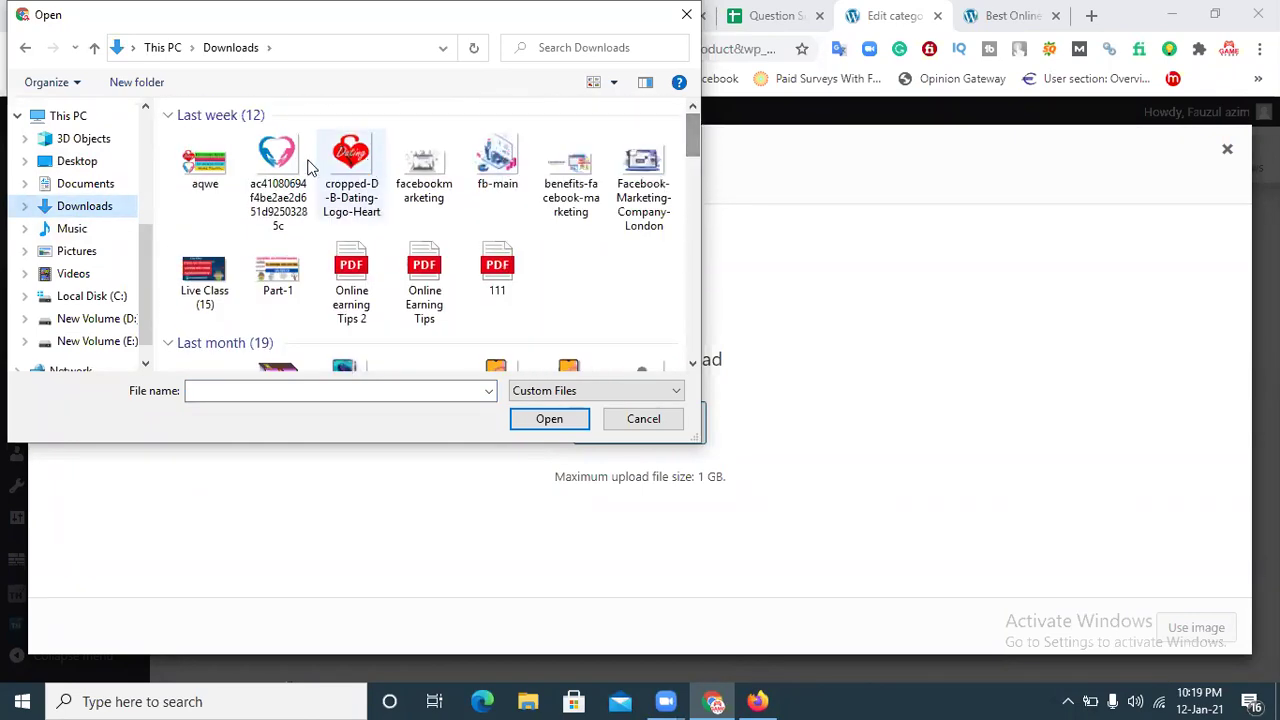
click(277, 172)
click(543, 418)
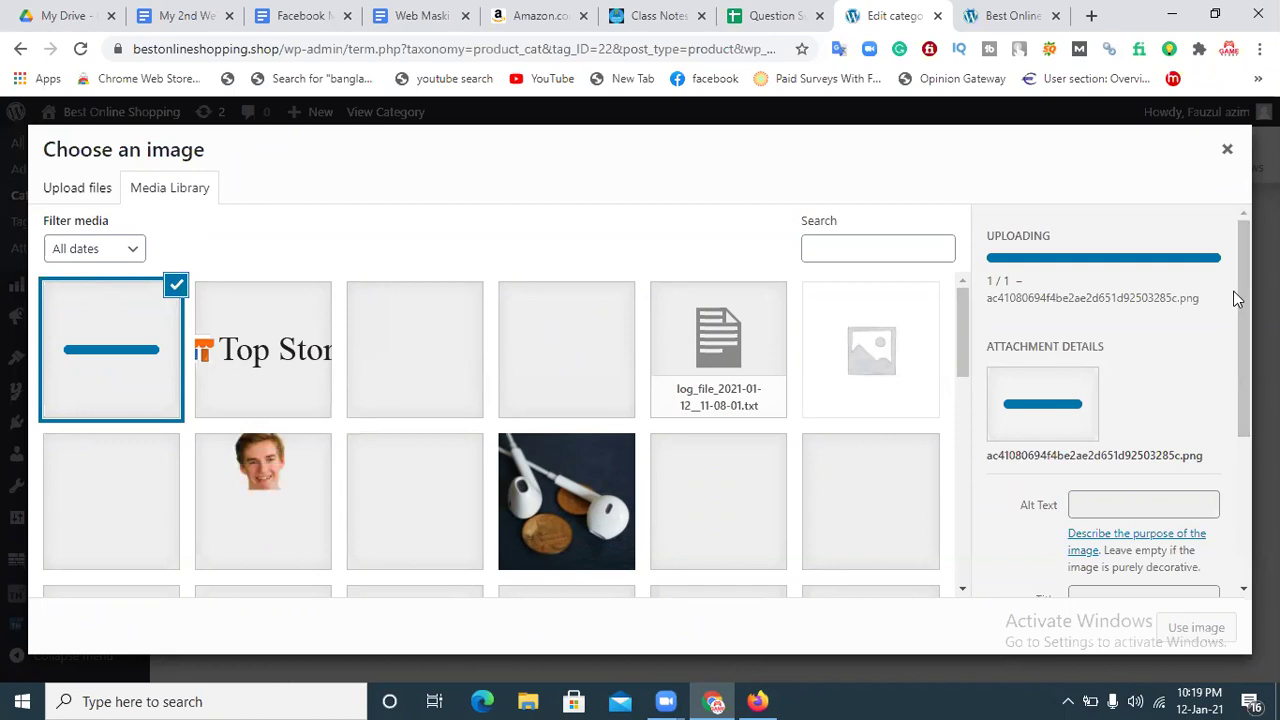
Check the upload's attachment details in the media library, comparing its entry with logo-bottom.png and reselecting the new image
scroll(1236, 298, down, 3)
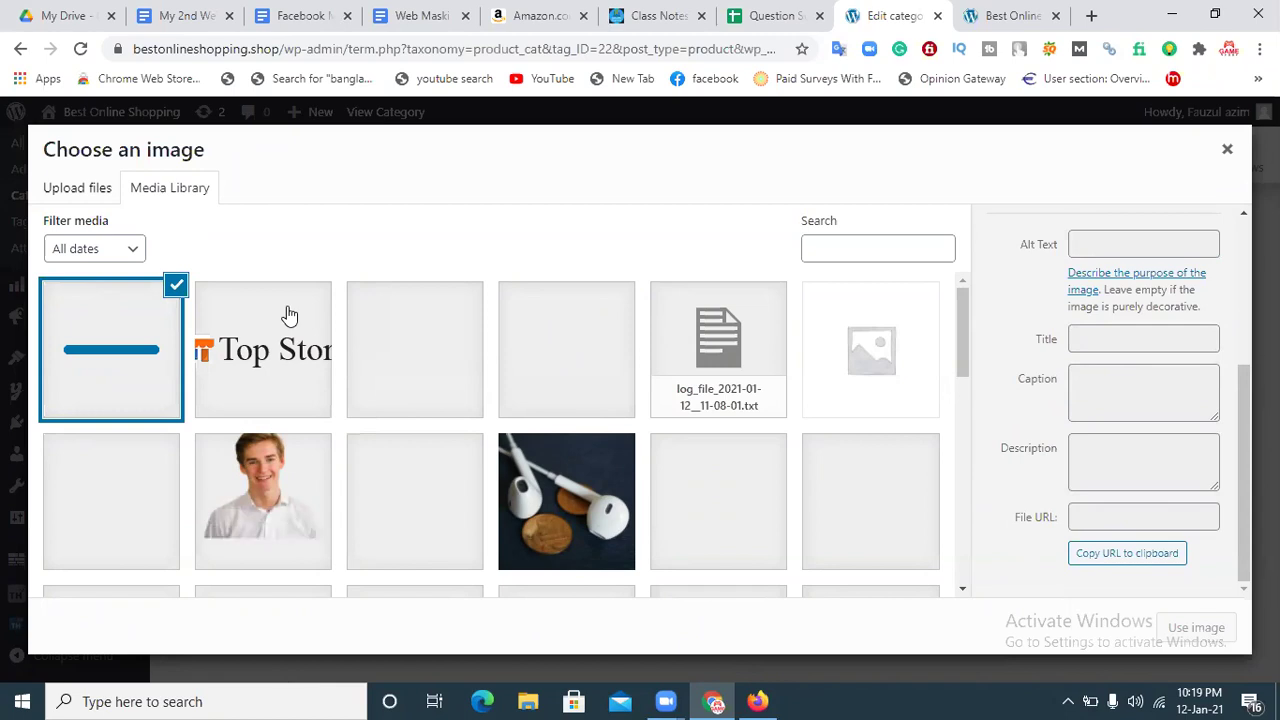
scroll(1012, 270, up, 3)
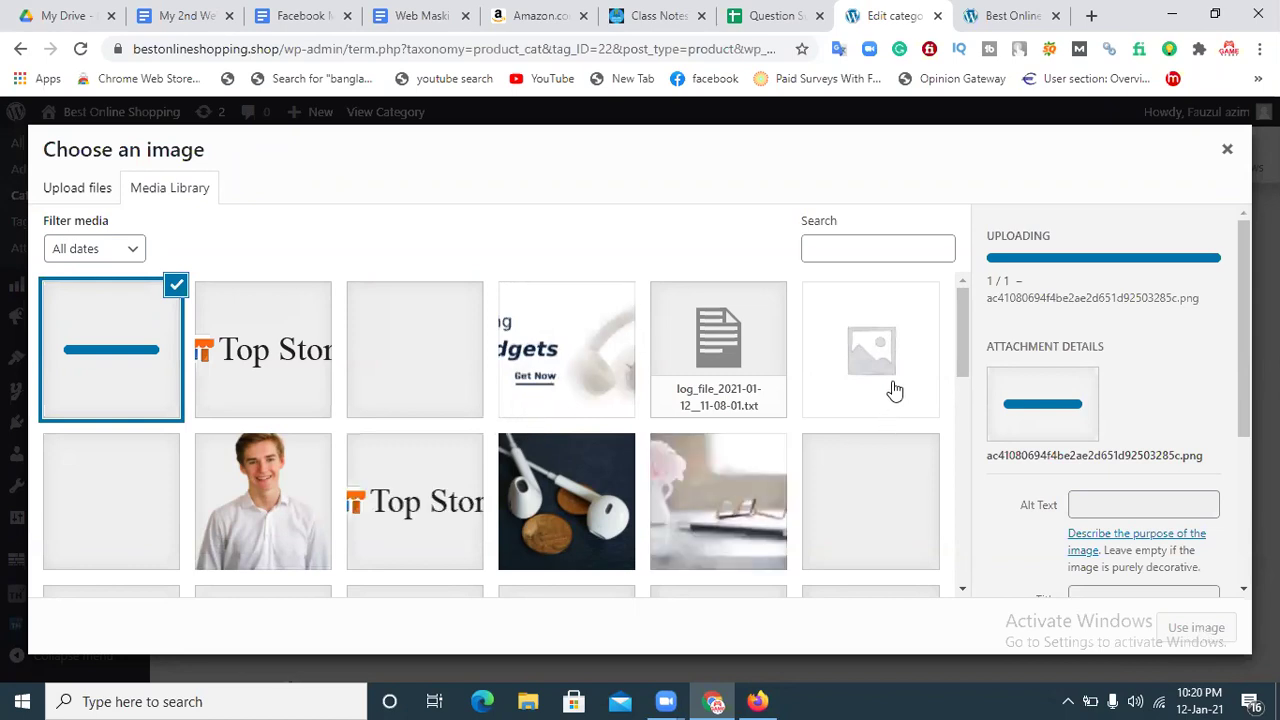
click(245, 355)
click(120, 355)
click(252, 355)
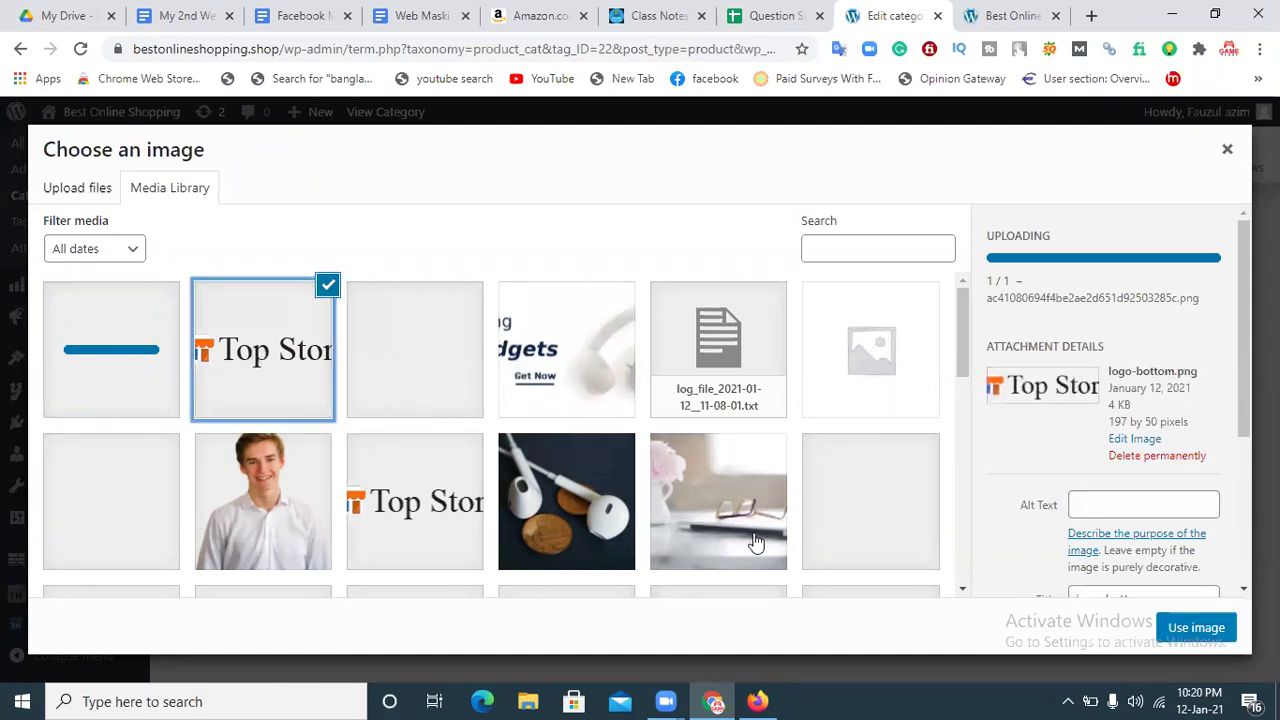
click(80, 350)
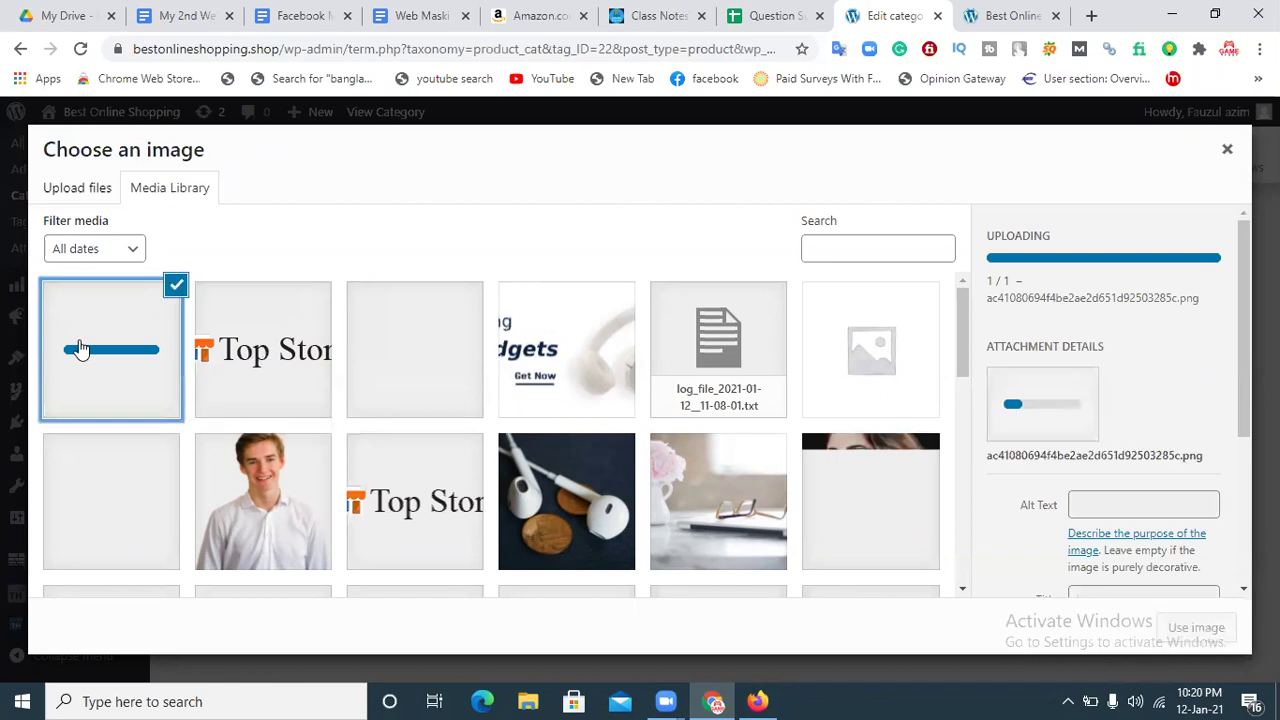
Try to reload the category editing page, rechecking the uploading thumbnail in the image chooser between reloads
click(80, 50)
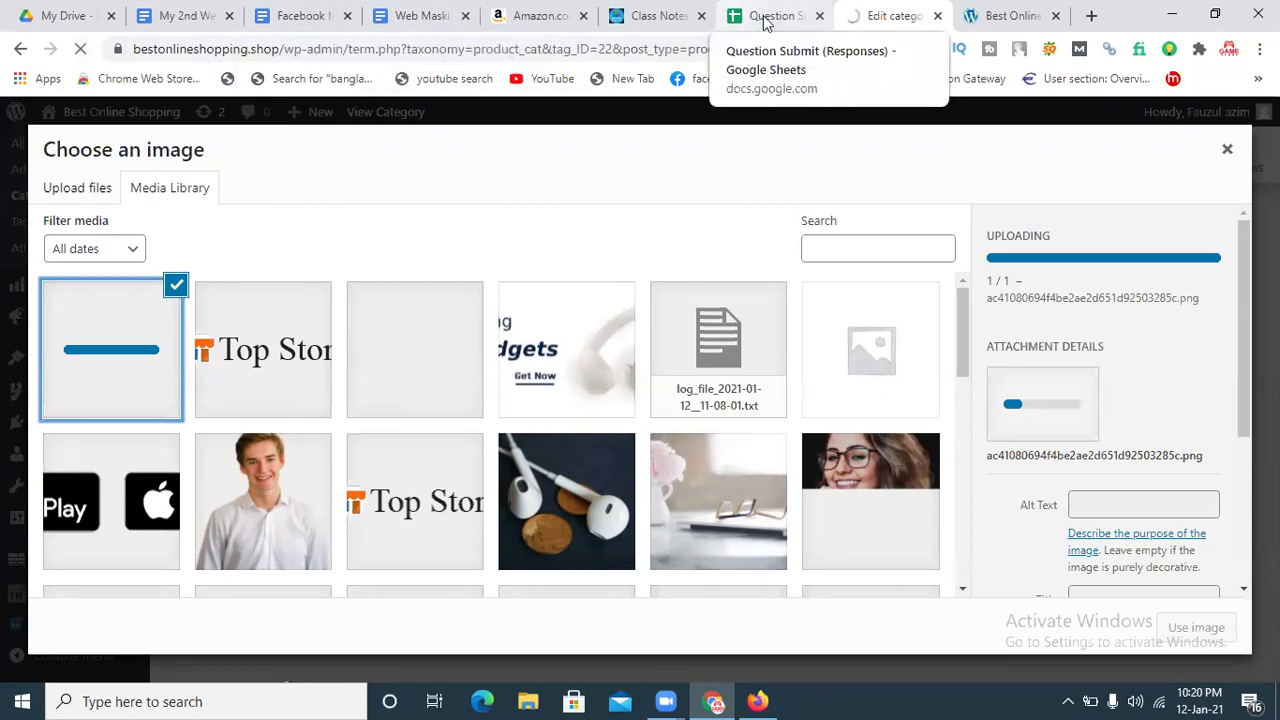
click(1227, 149)
drag(870, 497, 482, 540)
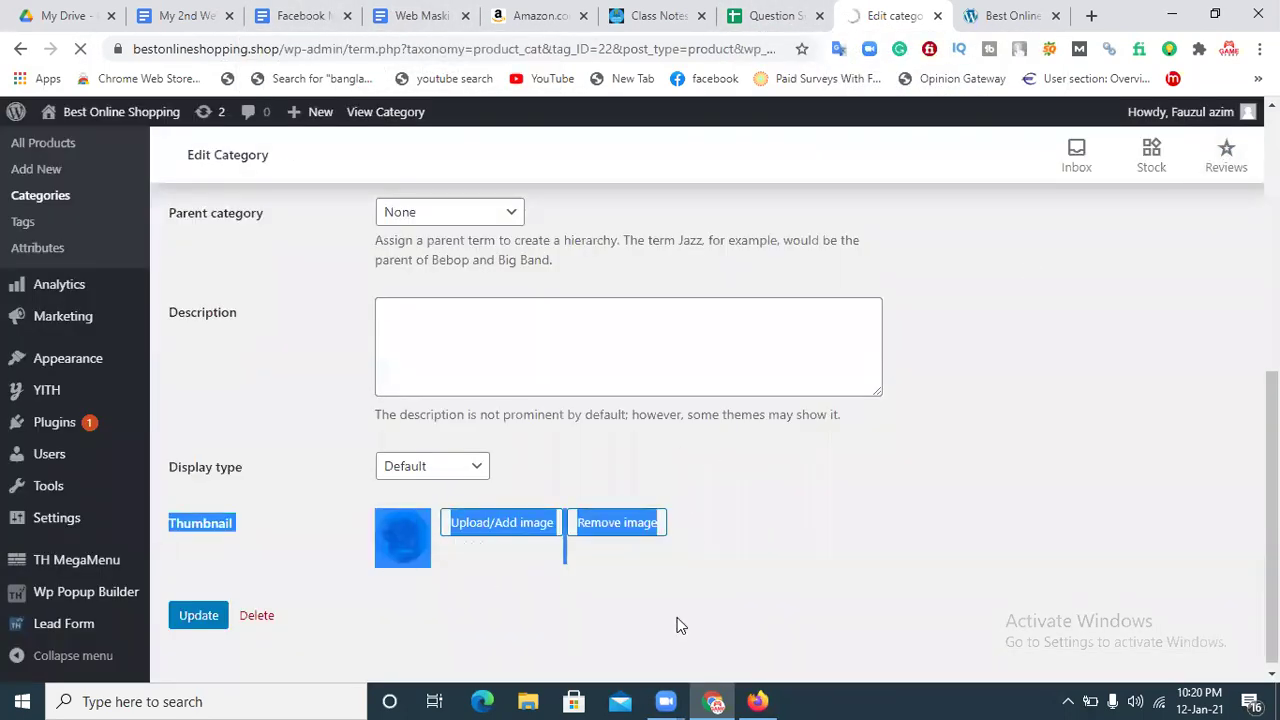
click(677, 623)
click(527, 531)
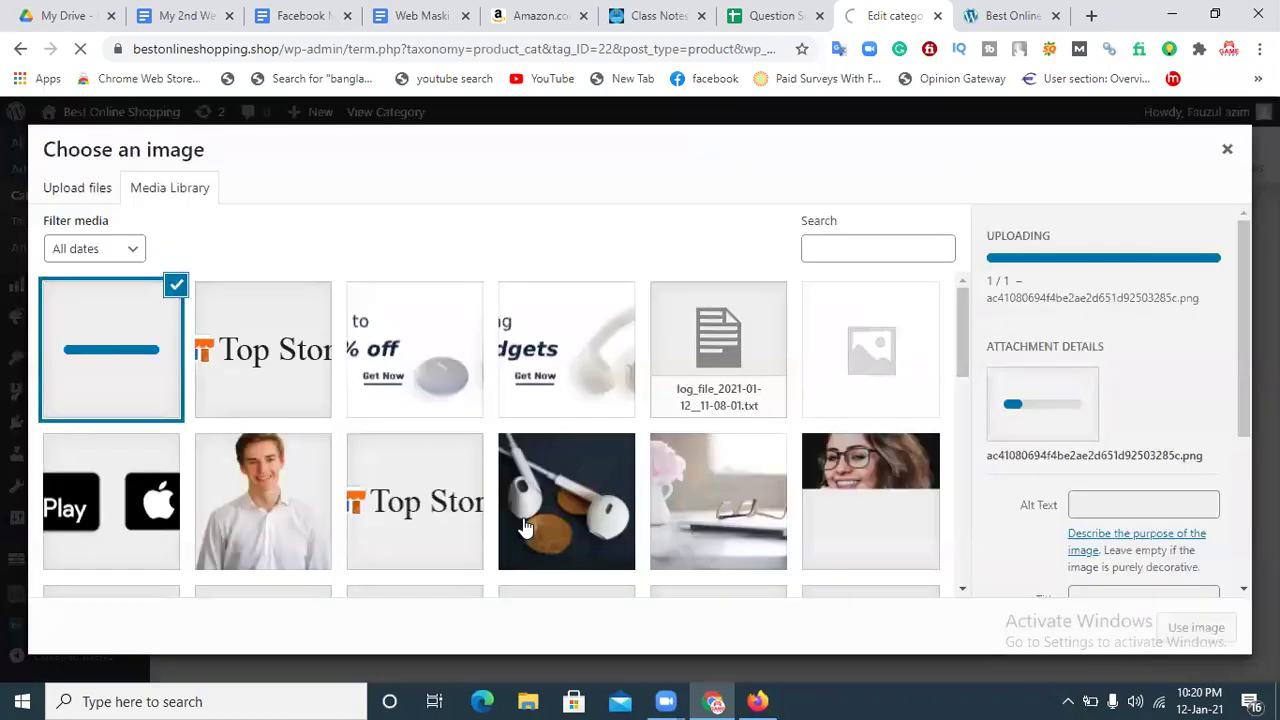
click(1227, 149)
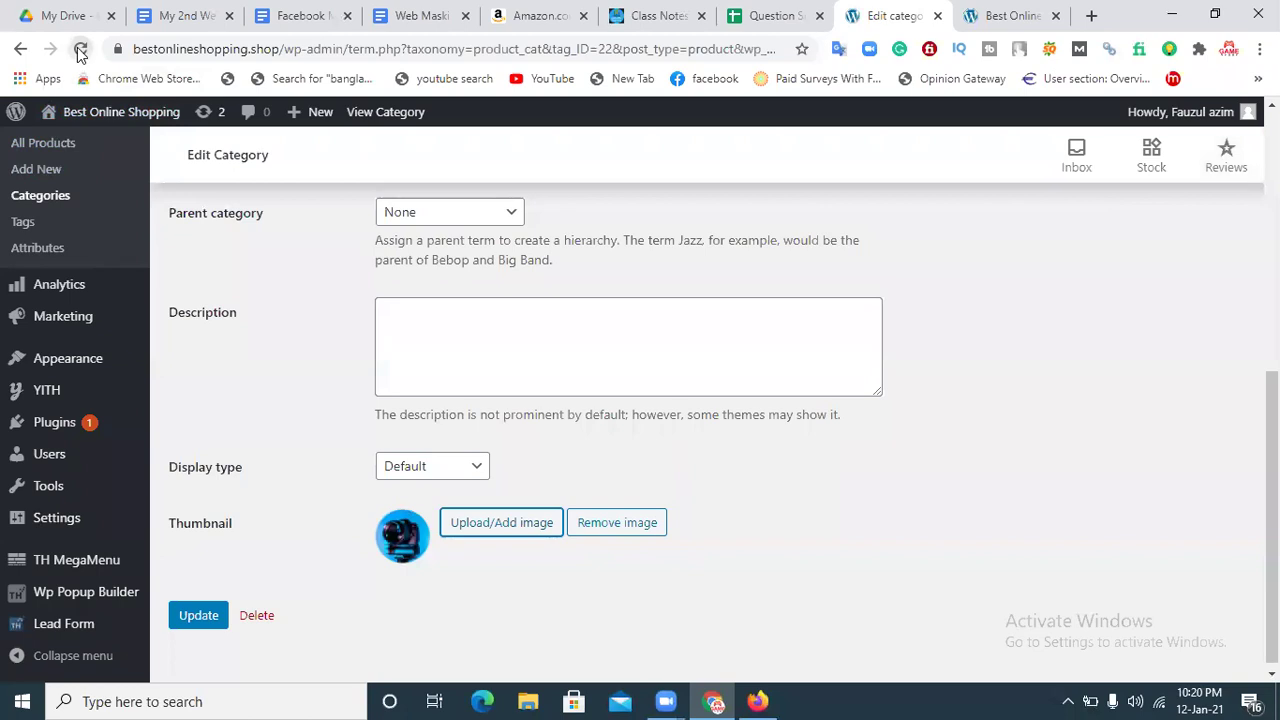
click(79, 50)
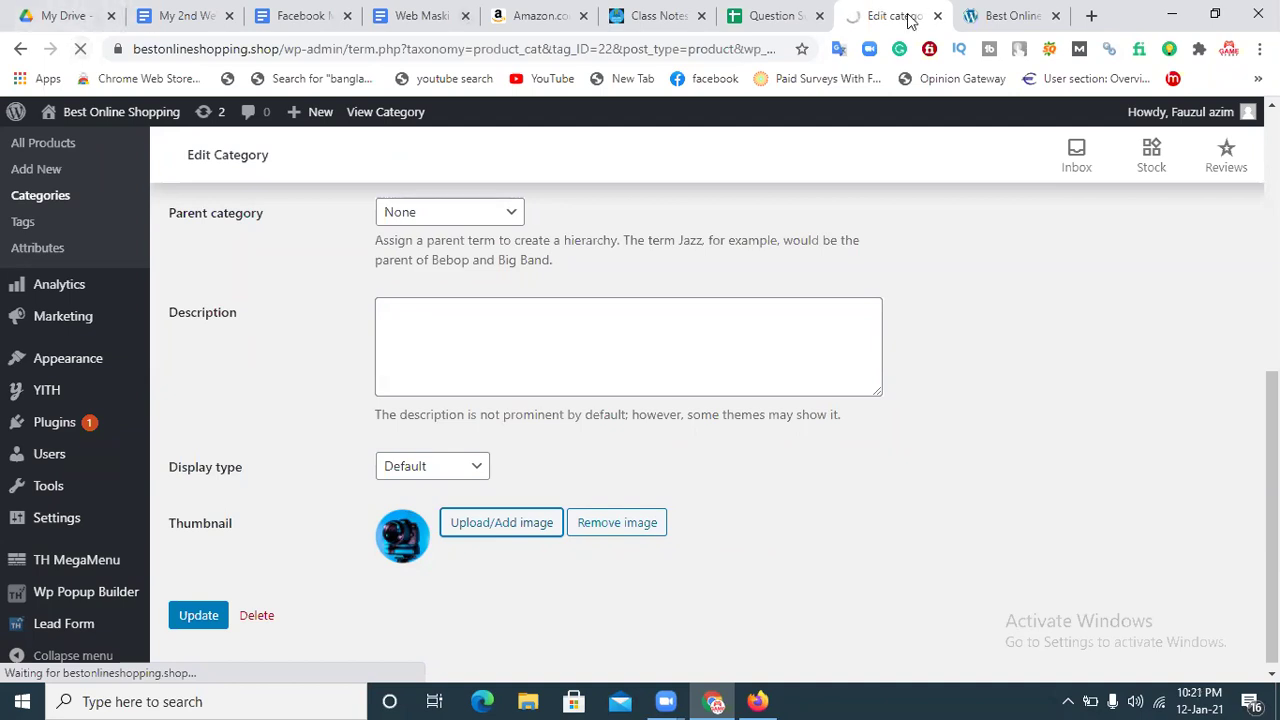
Close the stalled category editing page and try to load the WordPress admin URL from the My 2nd Website document in a new tab
click(938, 16)
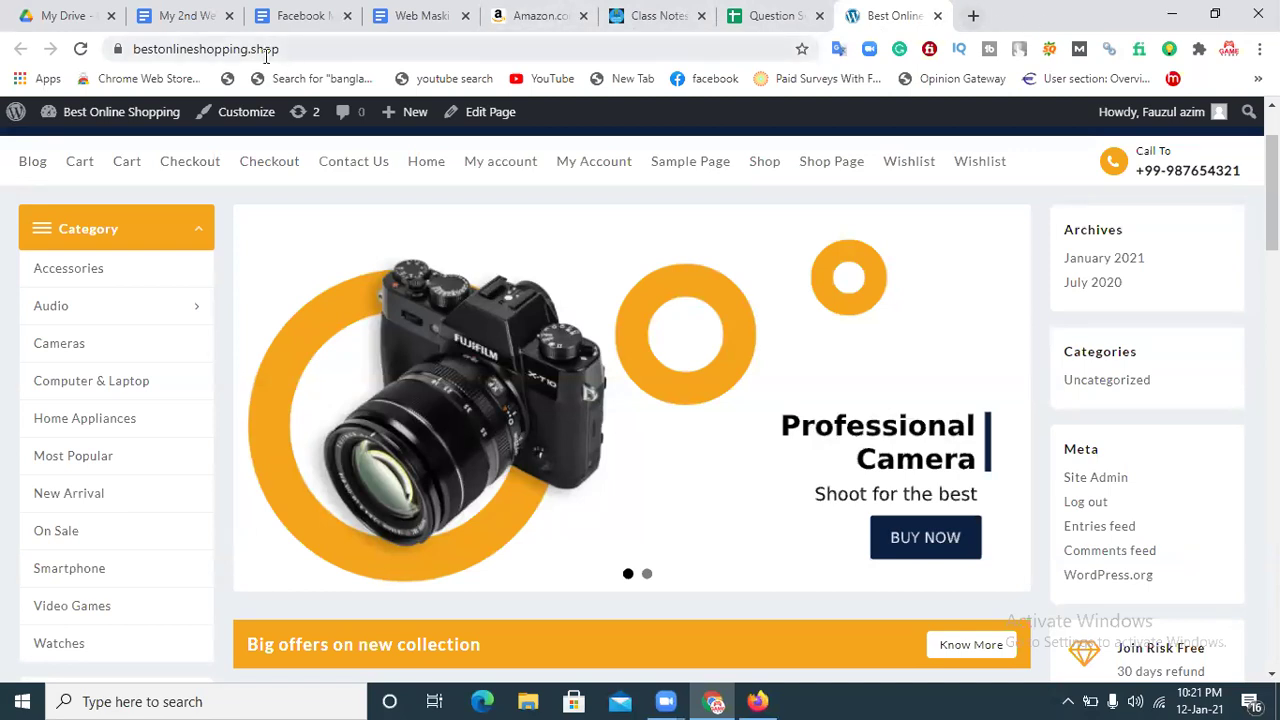
click(194, 14)
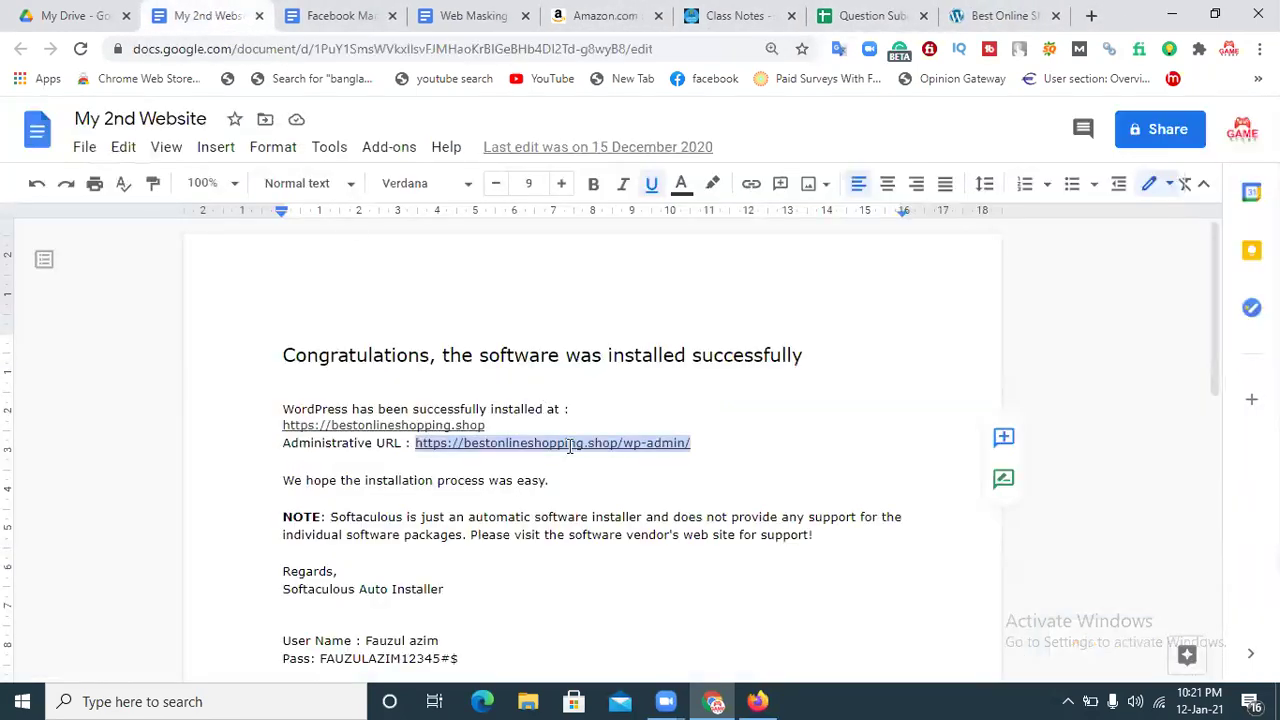
click(1091, 15)
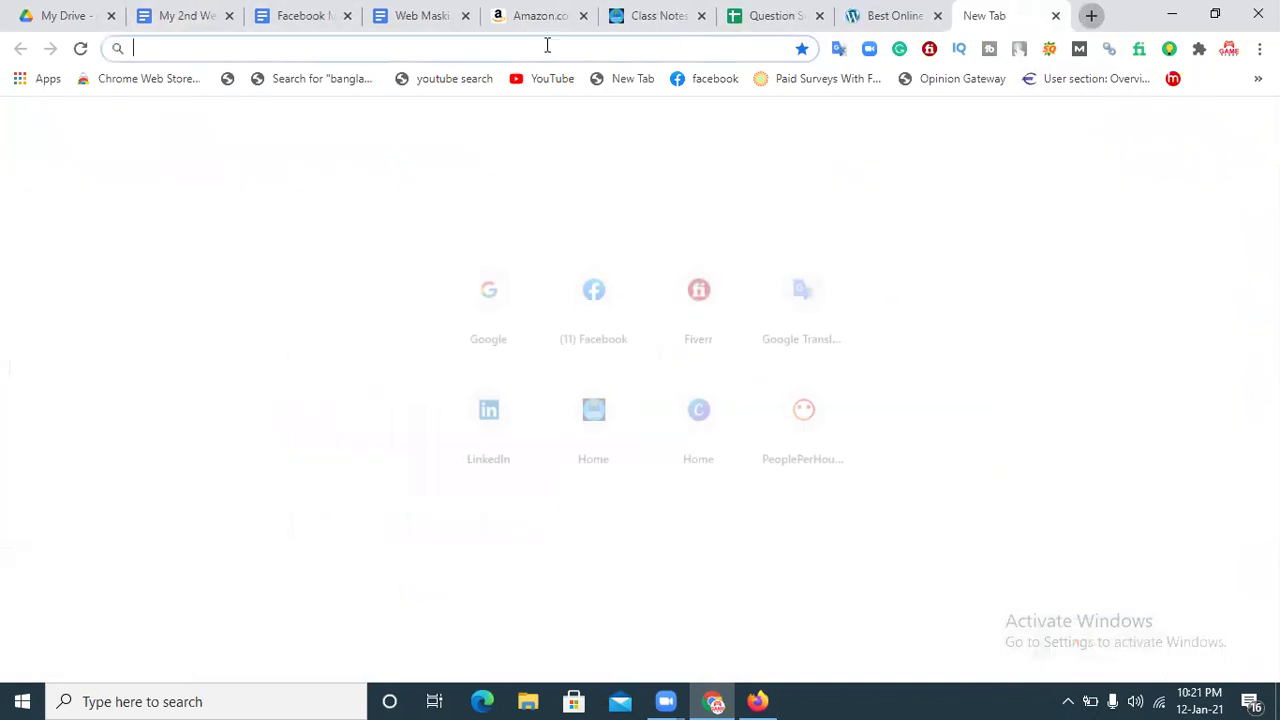
text(https://bestonlineshopping.shop/wp-admin/)
key(Return)
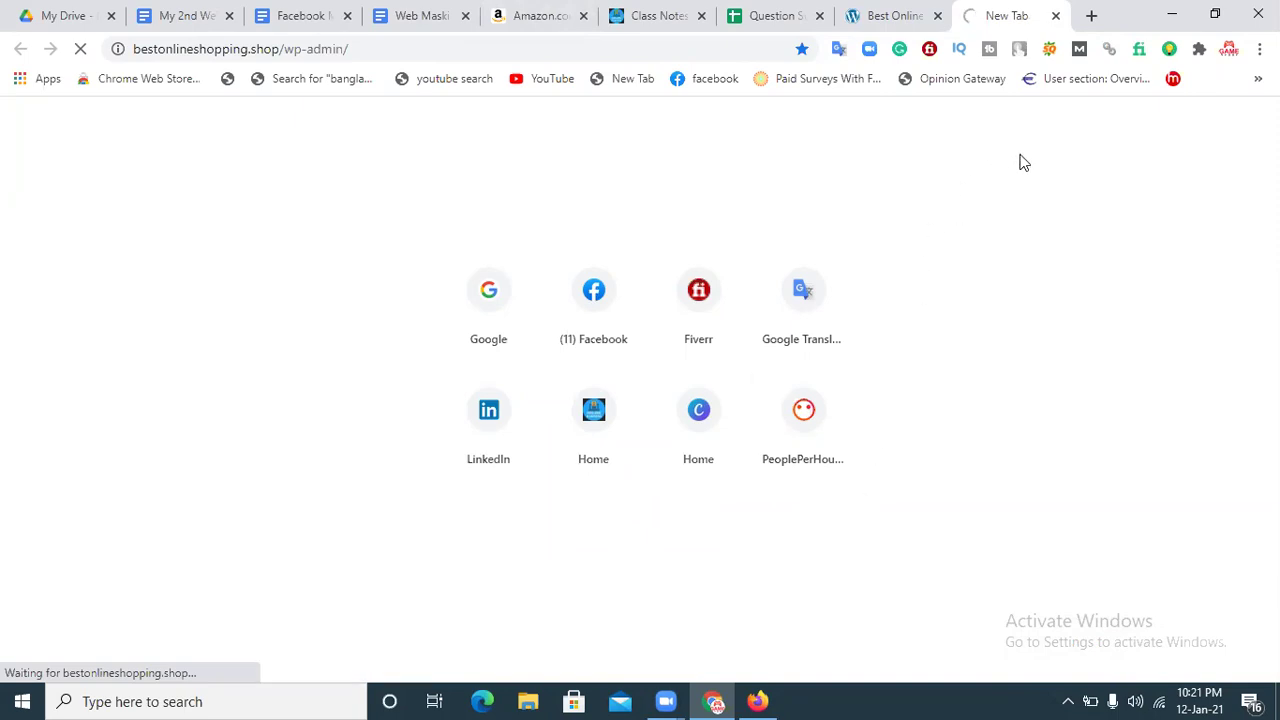
click(1055, 15)
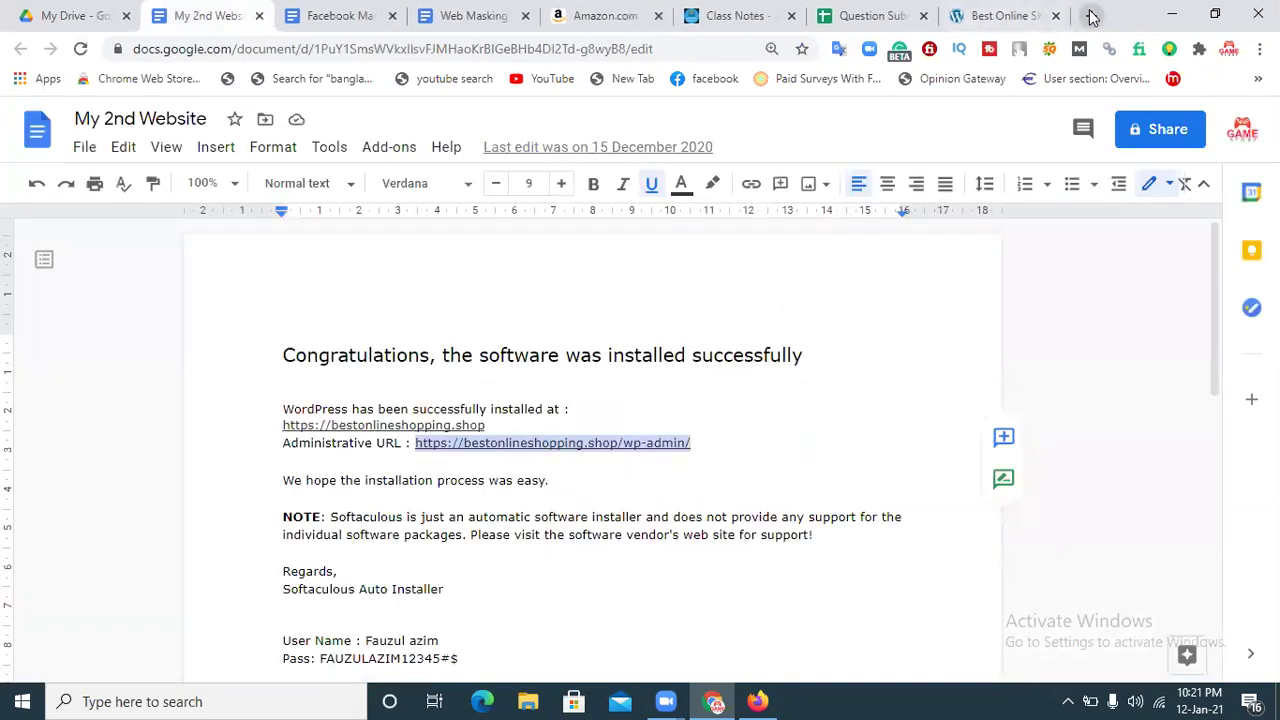
click(1091, 16)
click(794, 18)
click(1005, 17)
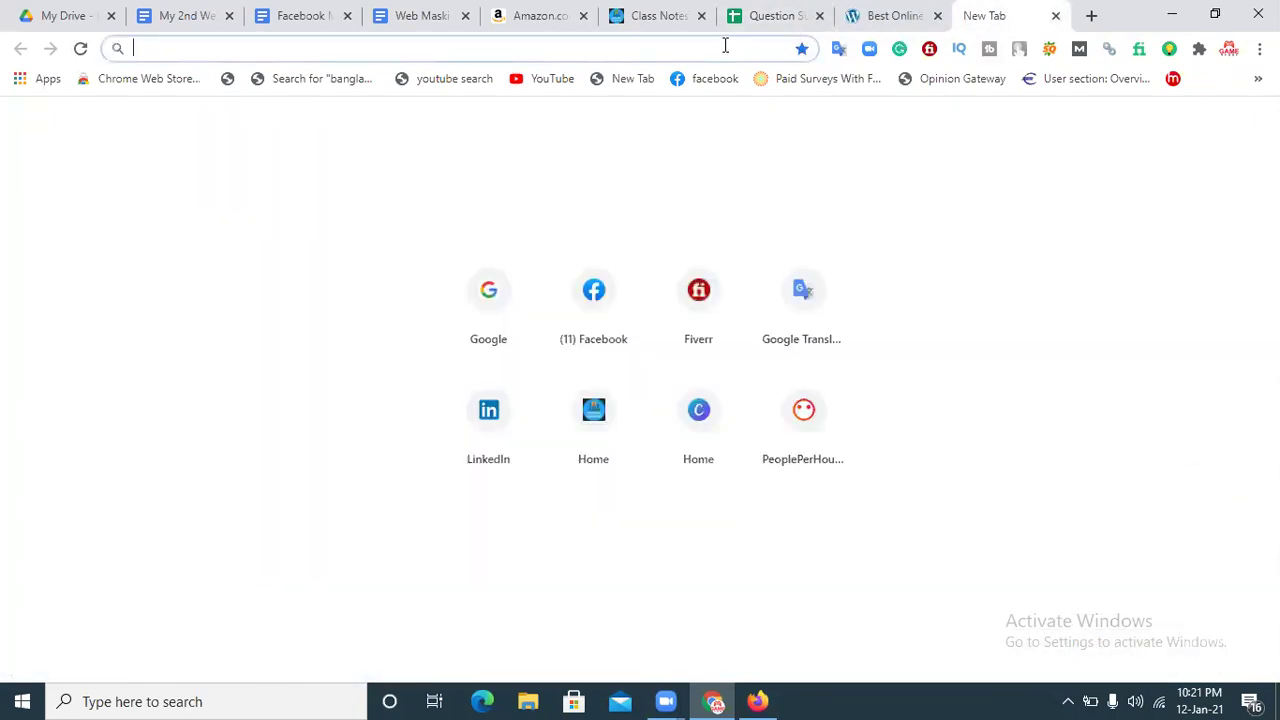
click(695, 47)
text(https://bestonlineshopping.shop/wp-admin/)
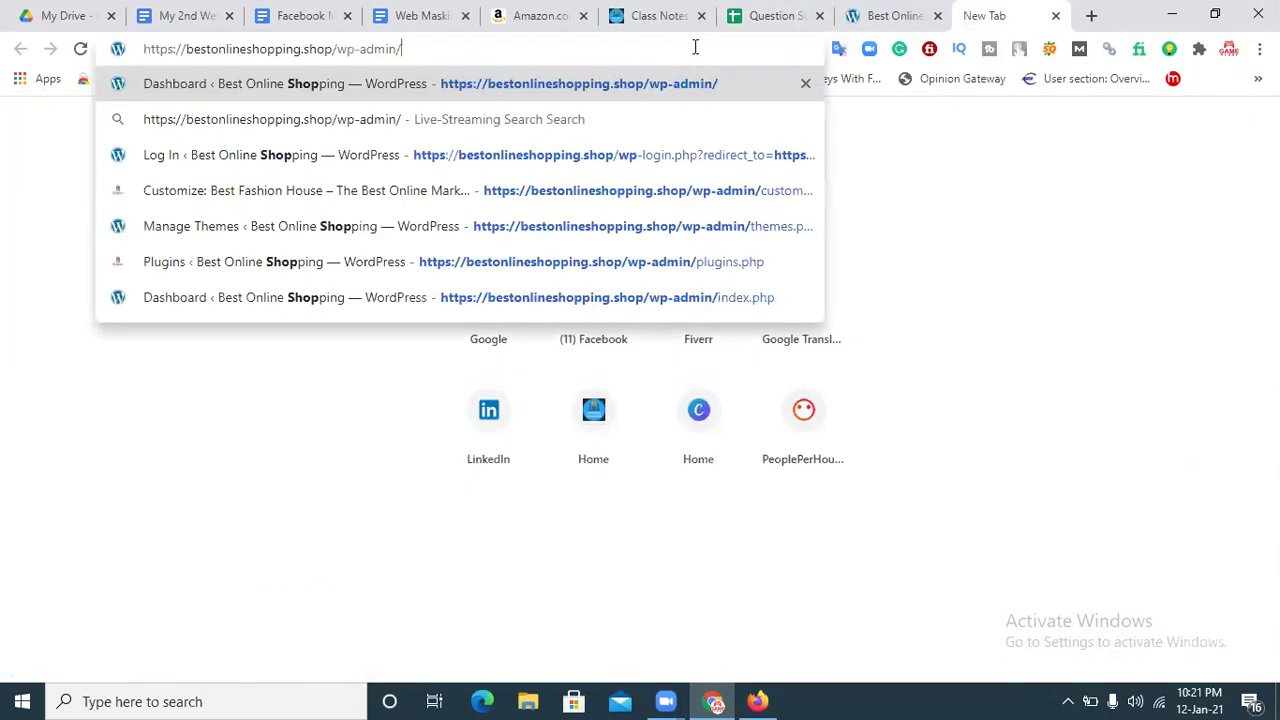
key(Return)
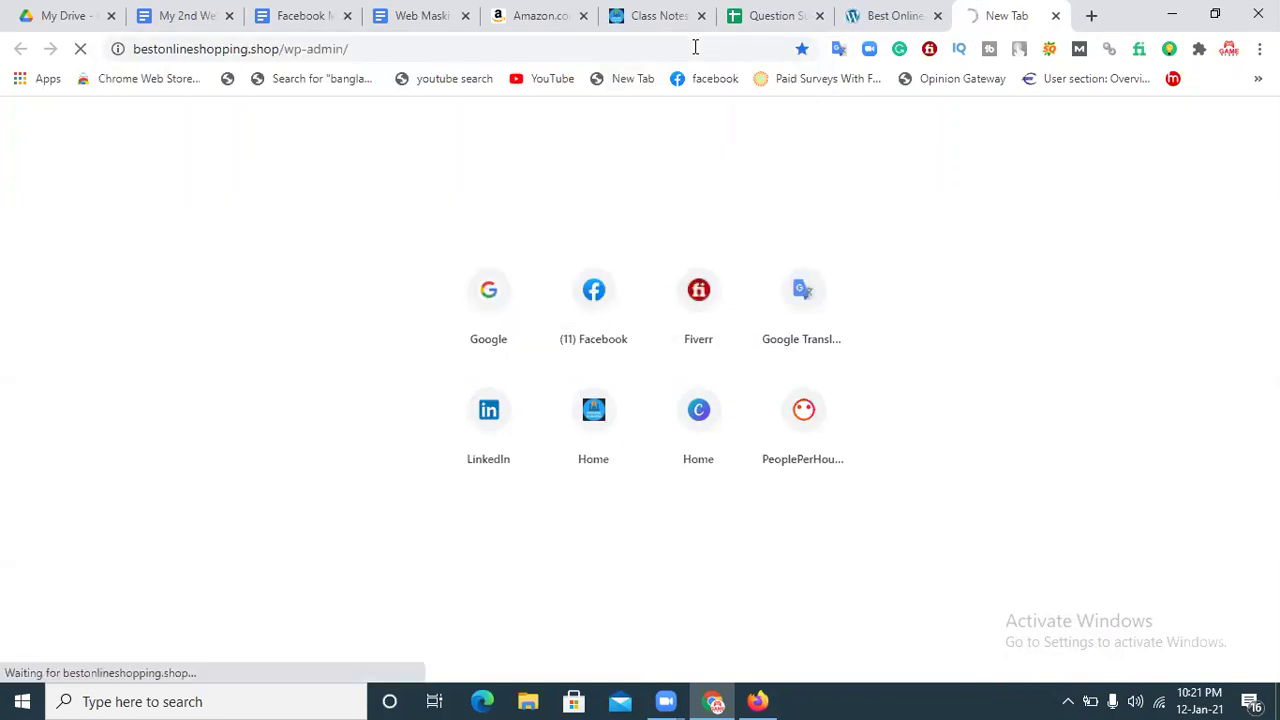
Reload the storefront home page to check whether the site responds, and return to the loading admin page
click(845, 15)
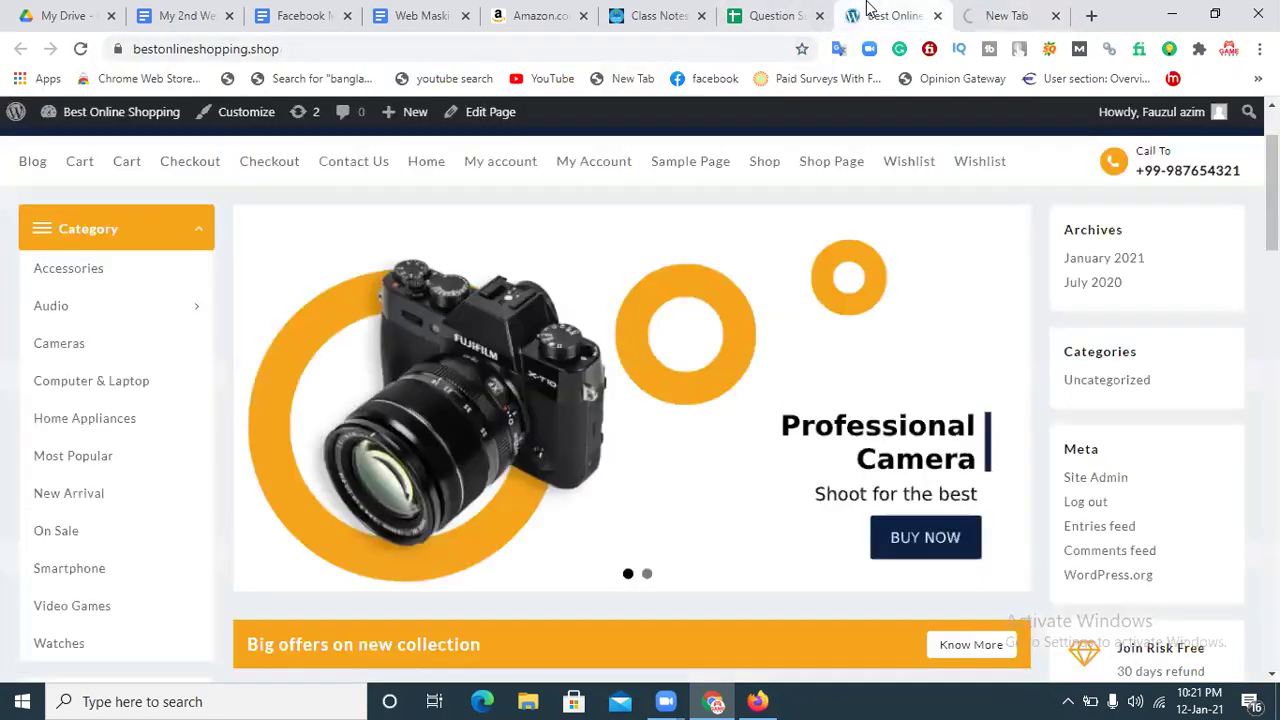
click(78, 50)
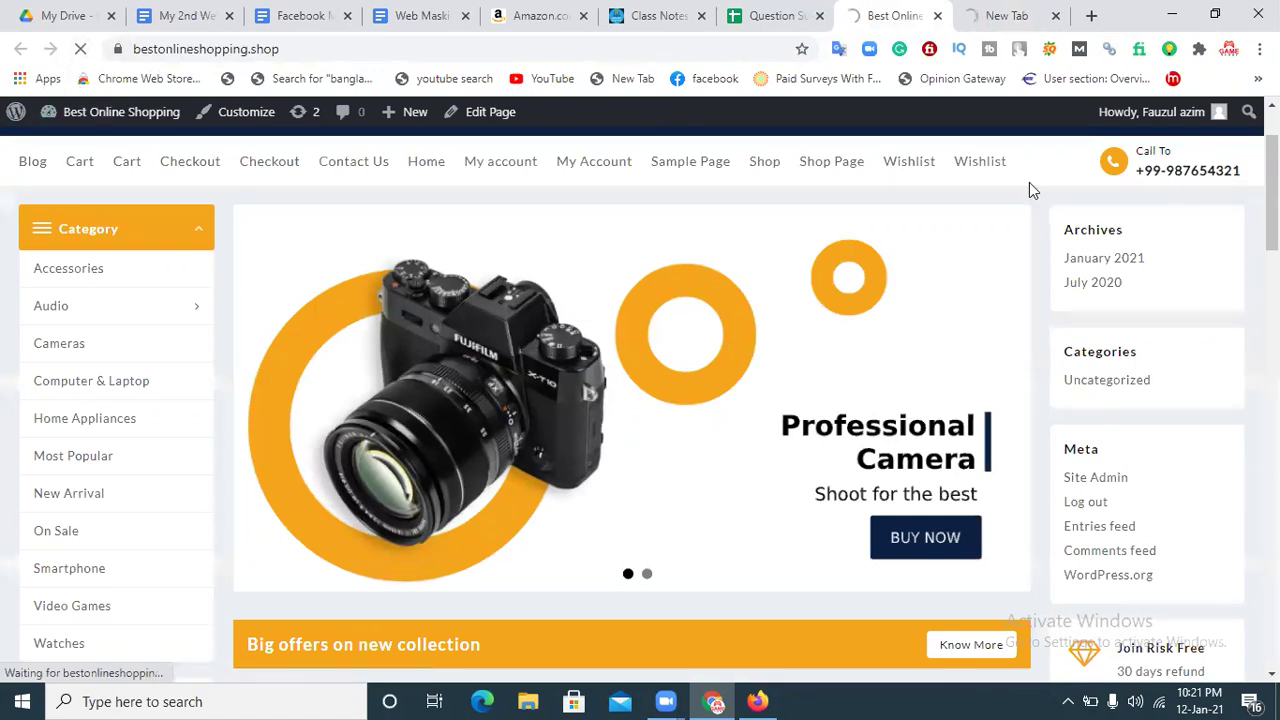
click(1008, 14)
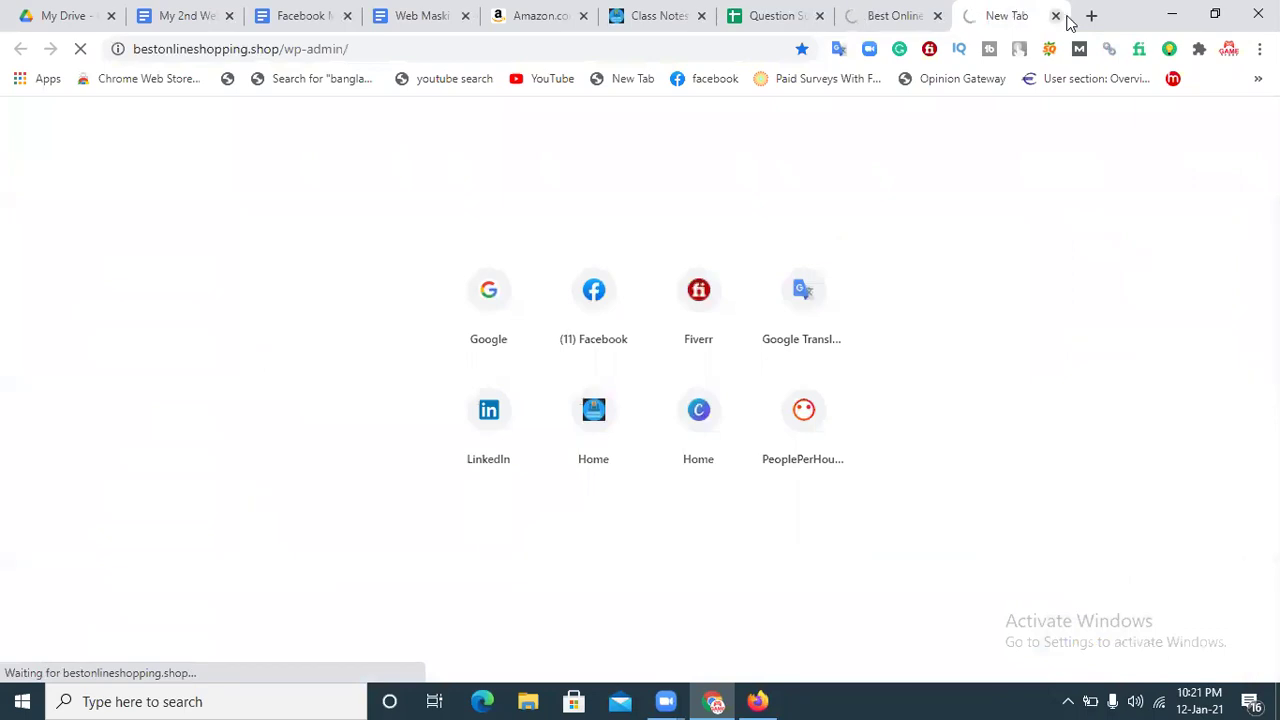
Connect TouchVPN to the United States location and recheck the loading storefront and admin pages
click(1018, 50)
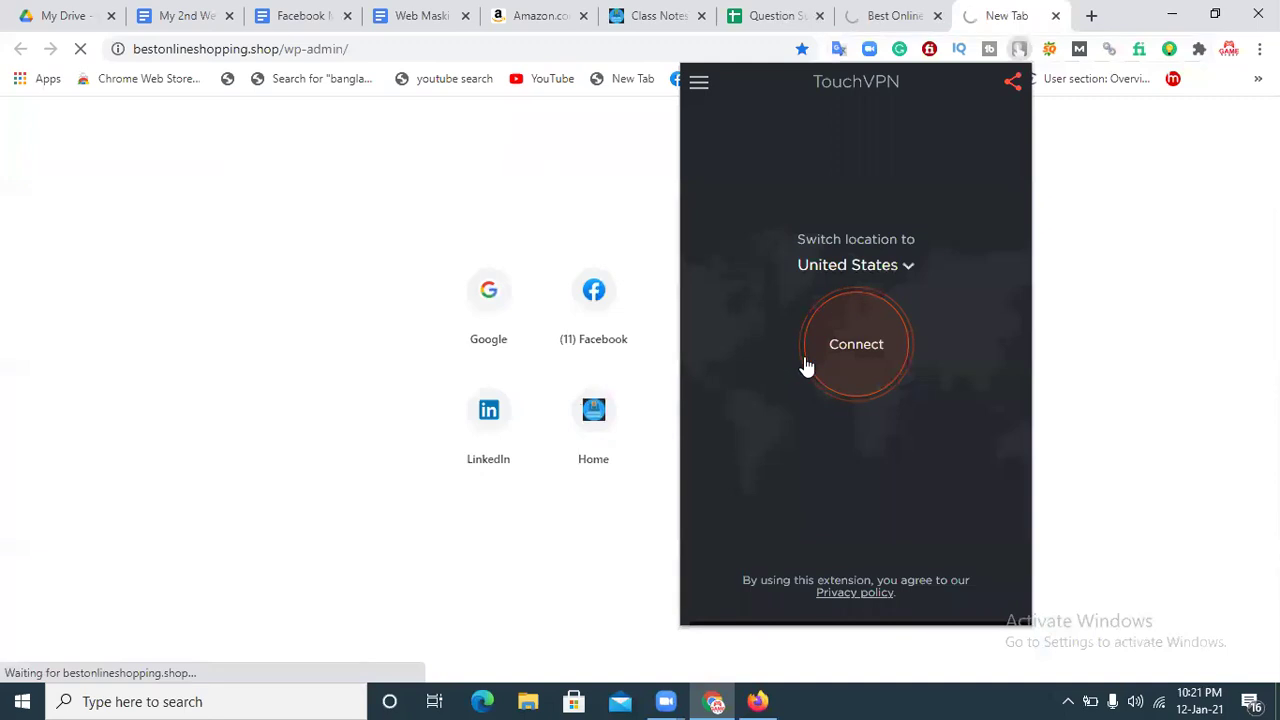
click(846, 350)
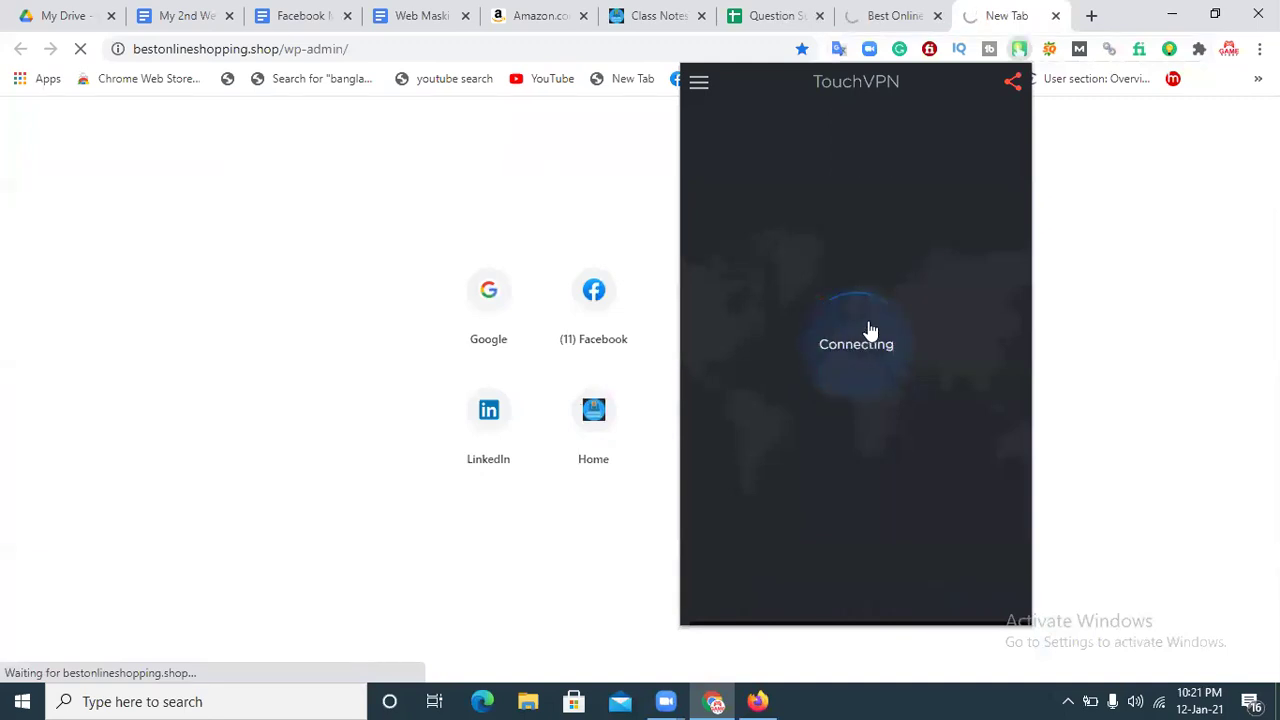
click(1183, 155)
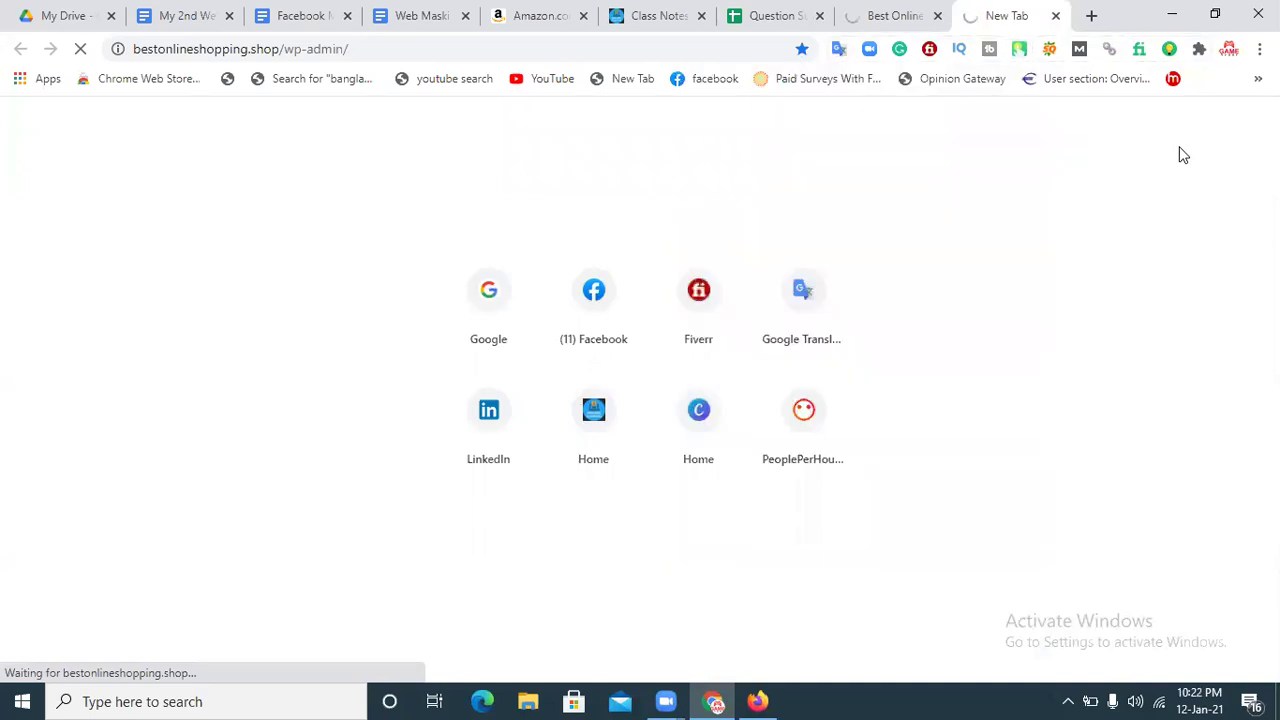
click(893, 15)
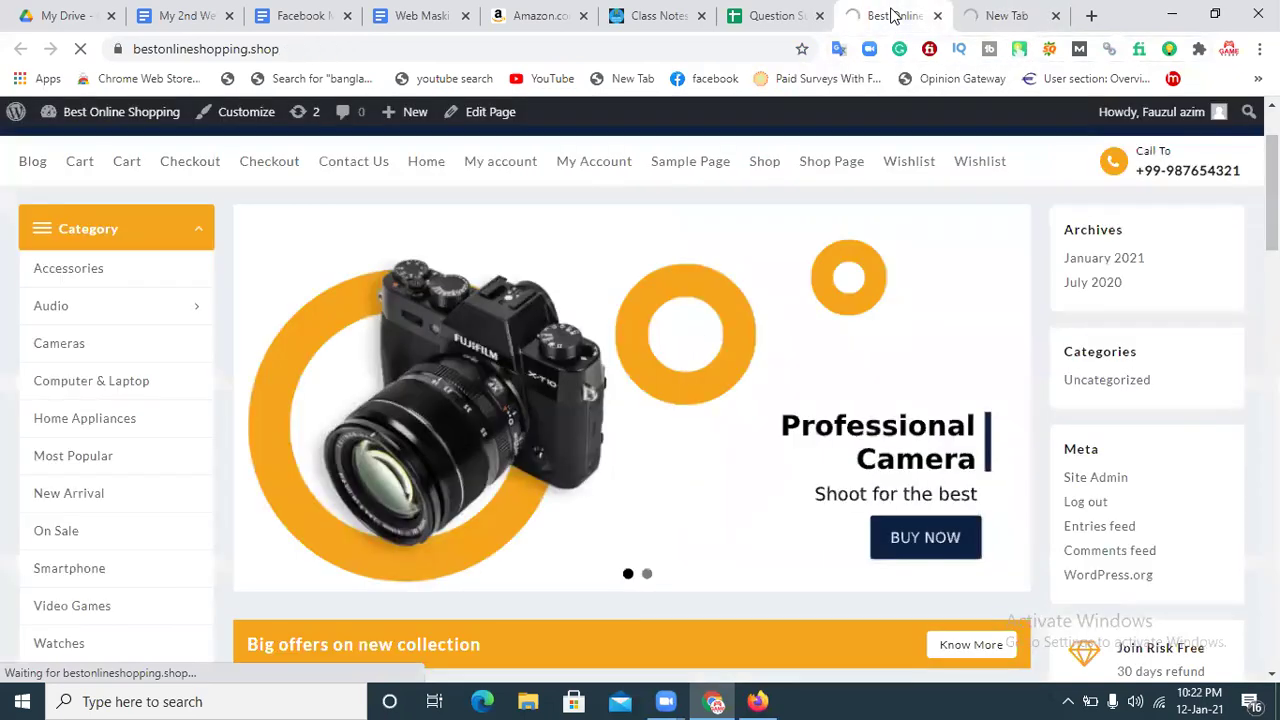
click(975, 22)
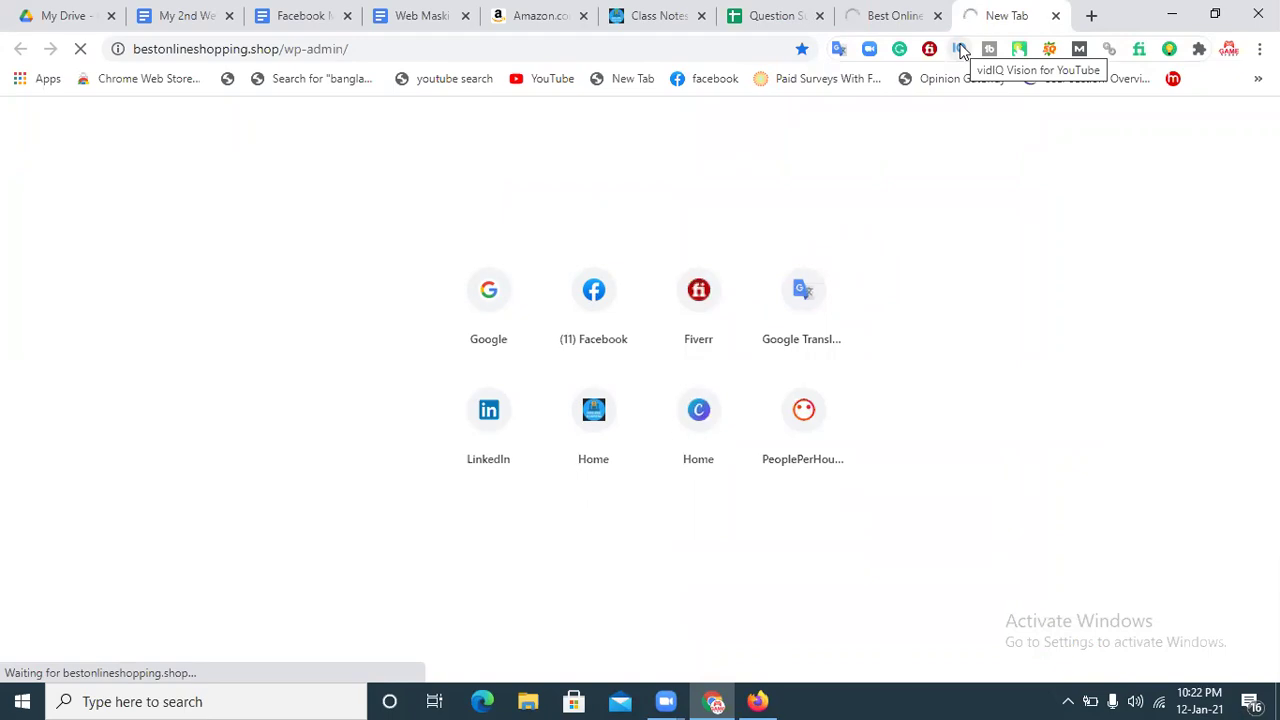
Stop the TouchVPN connection and return to the admin page
click(1019, 48)
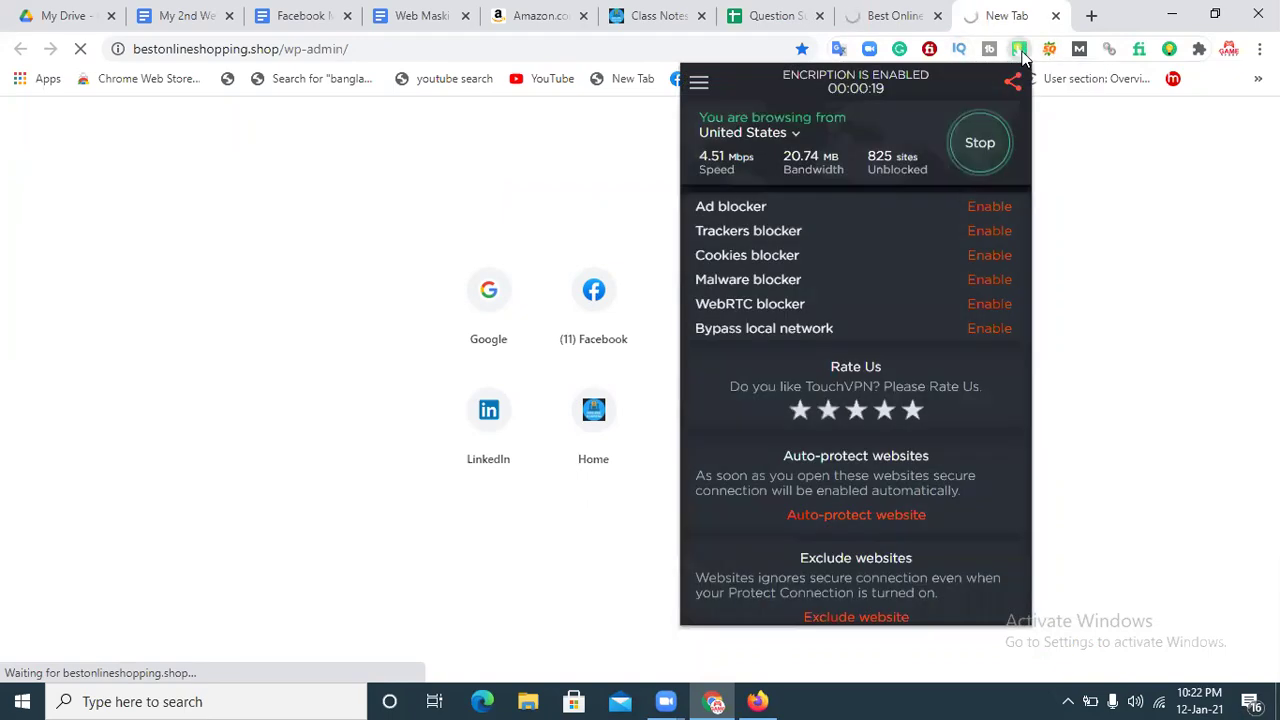
click(970, 150)
click(1126, 171)
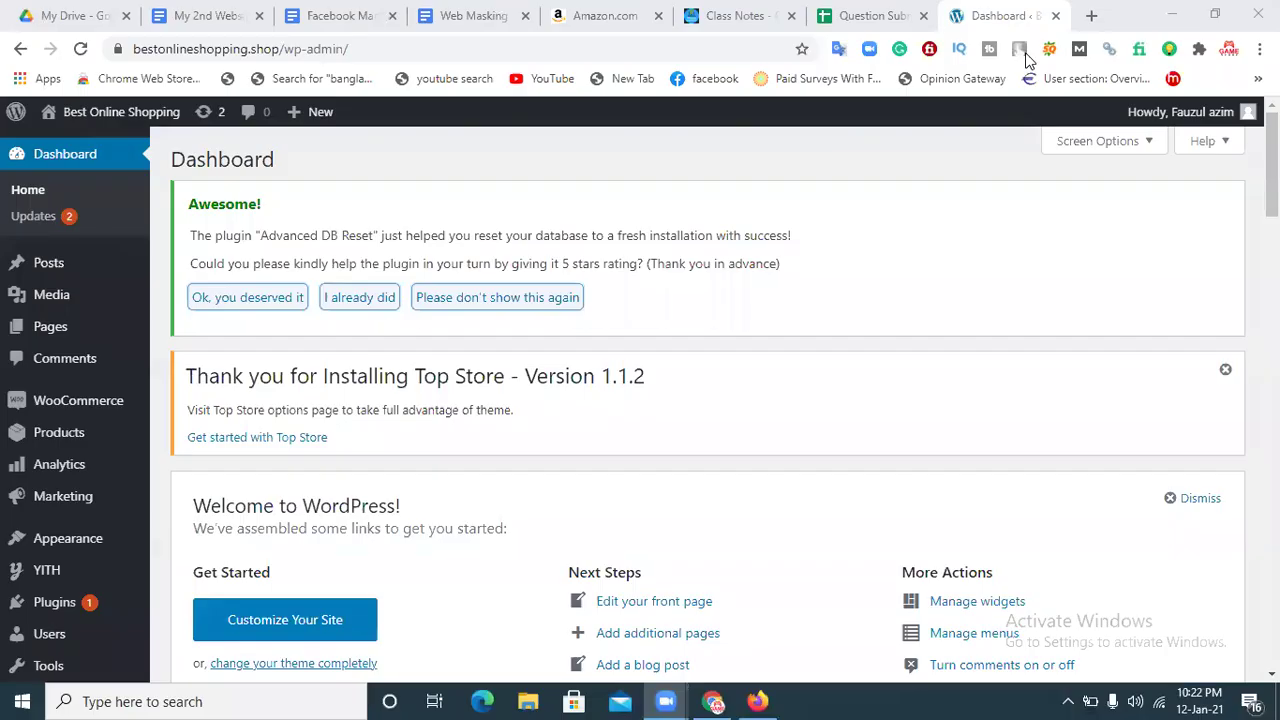
Open the store's product categories list and open the Cameras category for editing
mouse_move(22, 274)
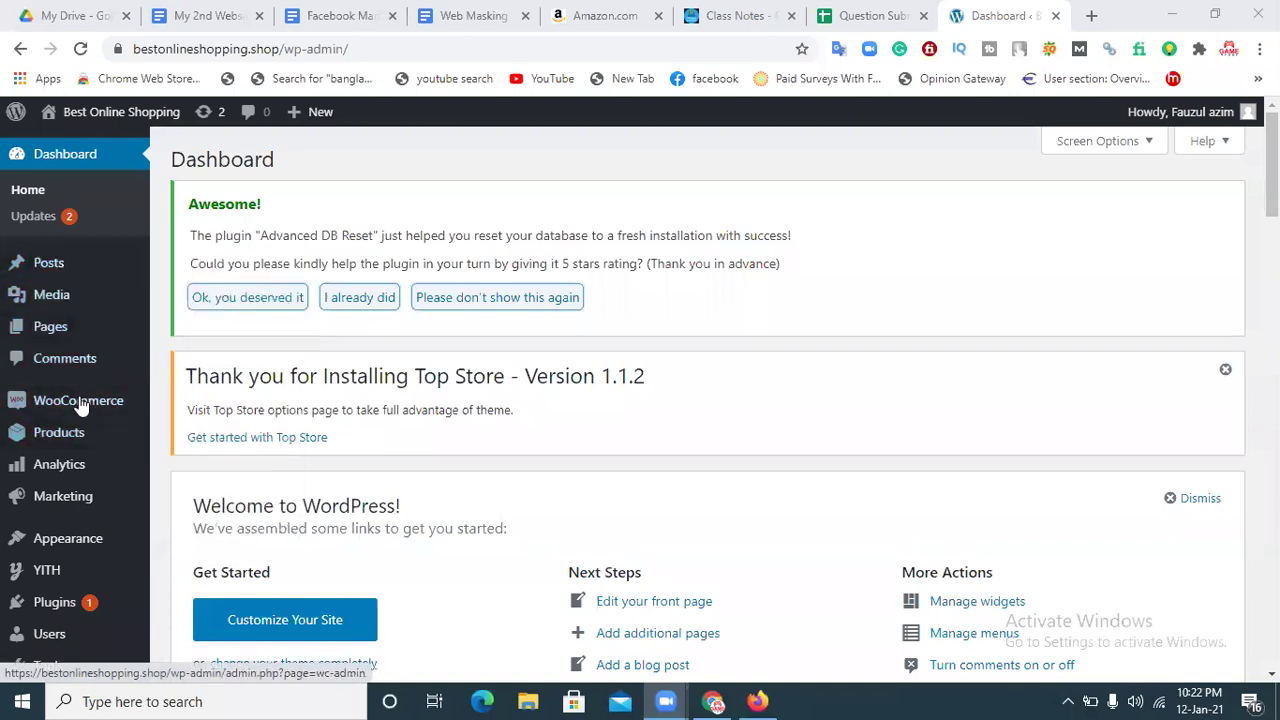
mouse_move(85, 412)
mouse_move(86, 435)
click(188, 487)
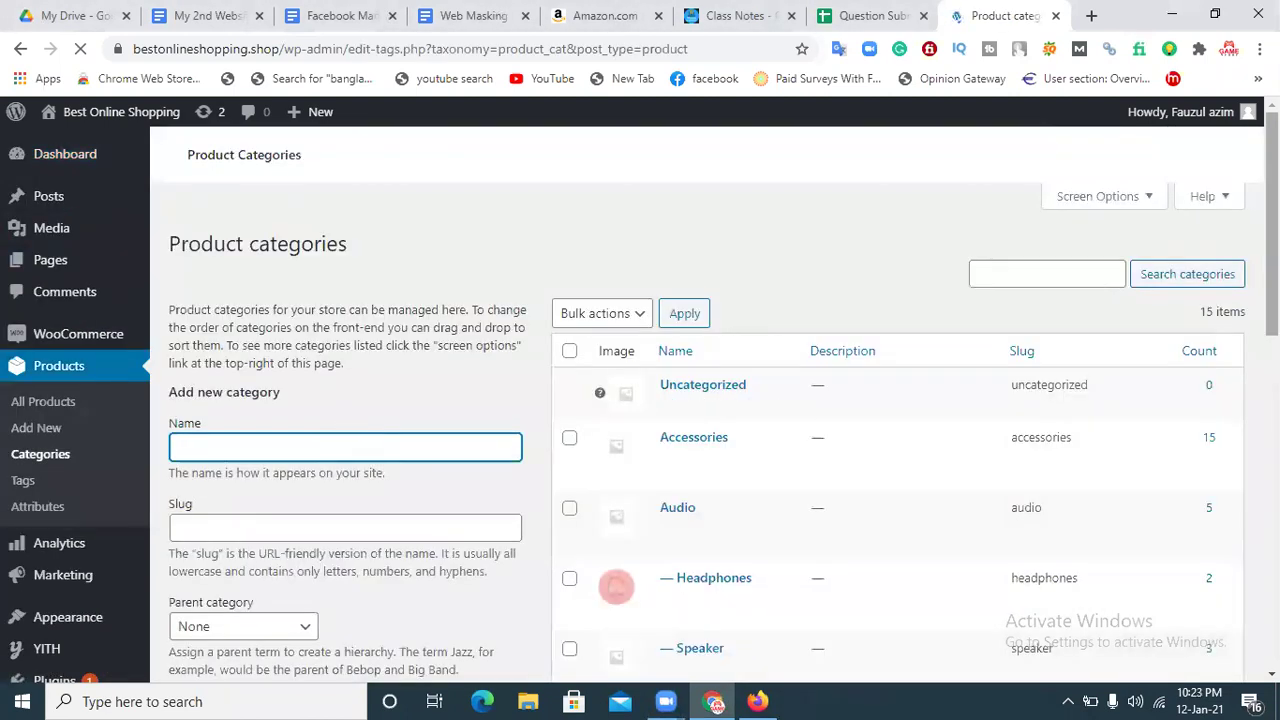
scroll(700, 400, down, 1)
scroll(811, 366, down, 3)
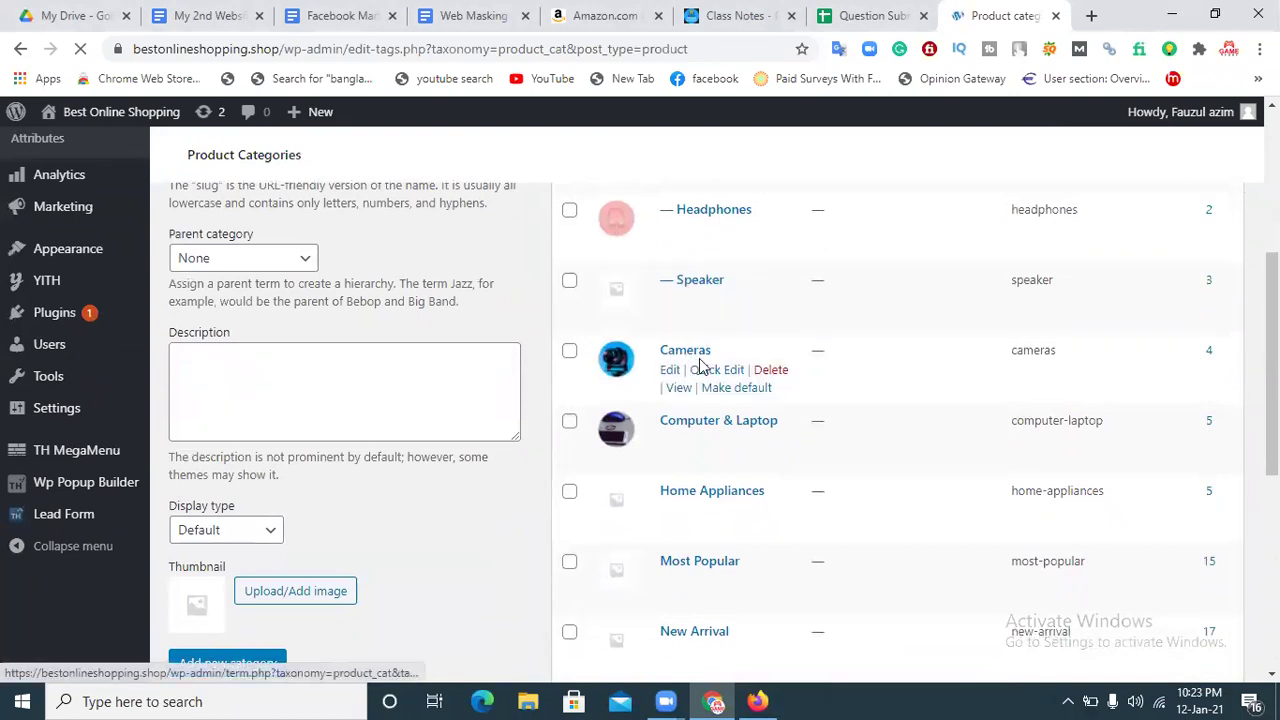
scroll(670, 380, up, 3)
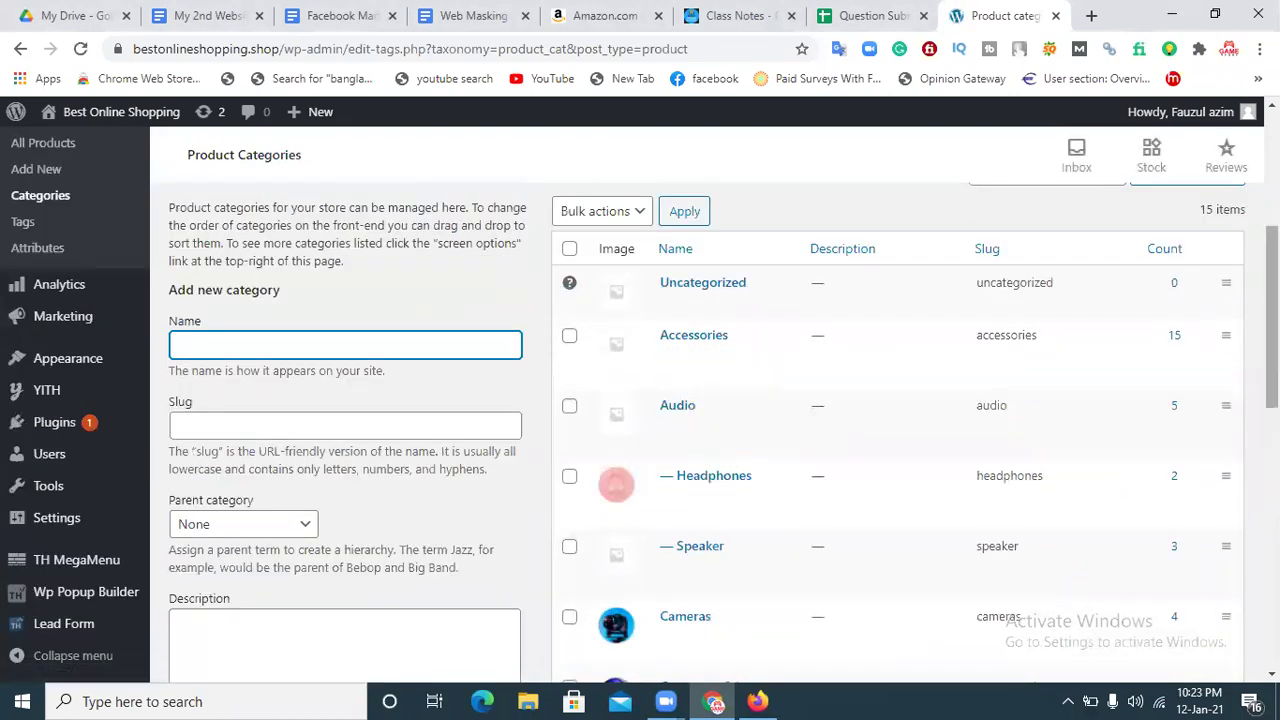
scroll(1272, 330, down, 1)
click(670, 540)
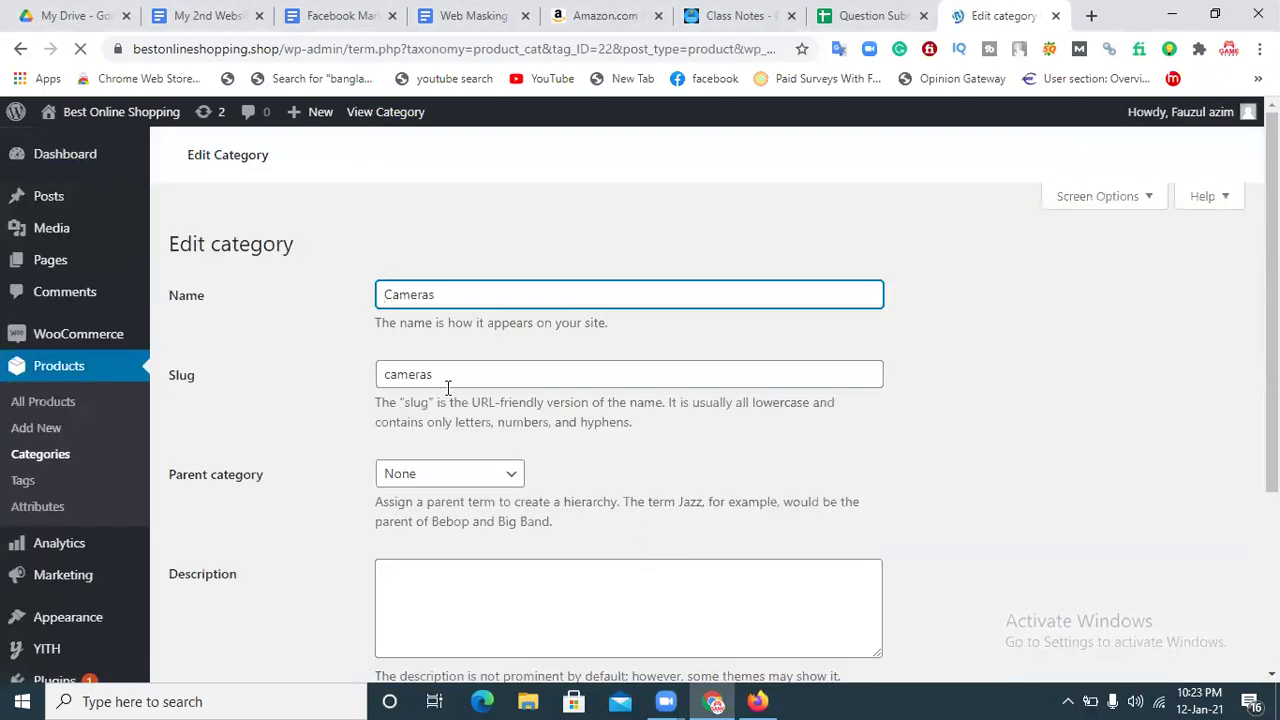
Replace the category name Cameras with Women Fashion
drag(457, 290, 338, 306)
key(BackSpace)
text(wo)
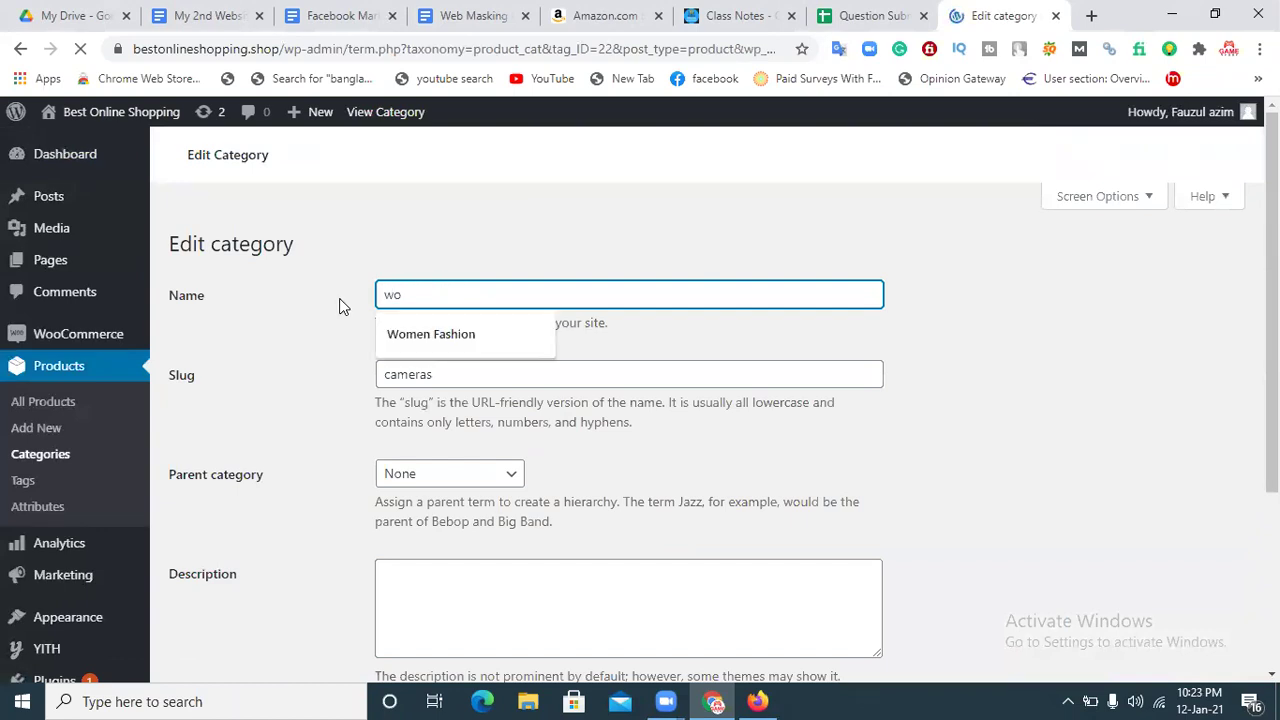
click(430, 338)
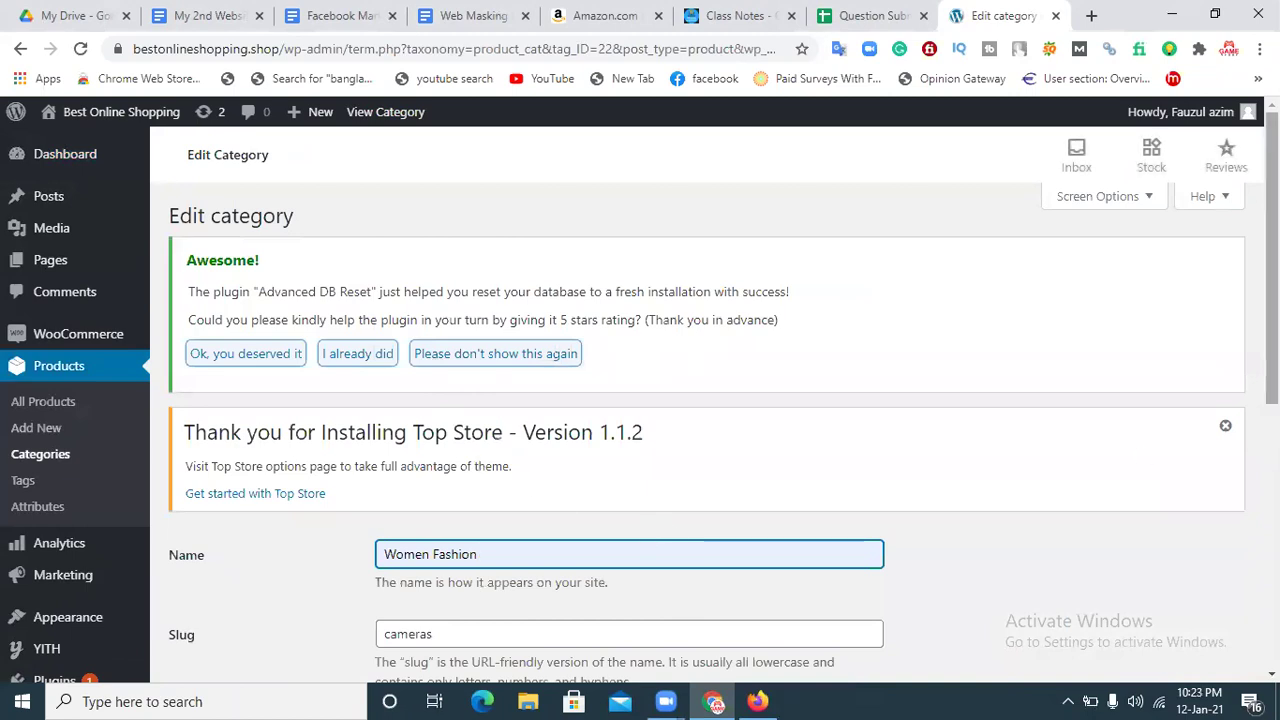
Set the category slug to Women-Fashion by reusing the category name with a hyphen in place of the space
scroll(600, 480, down, 2)
drag(522, 432, 320, 443)
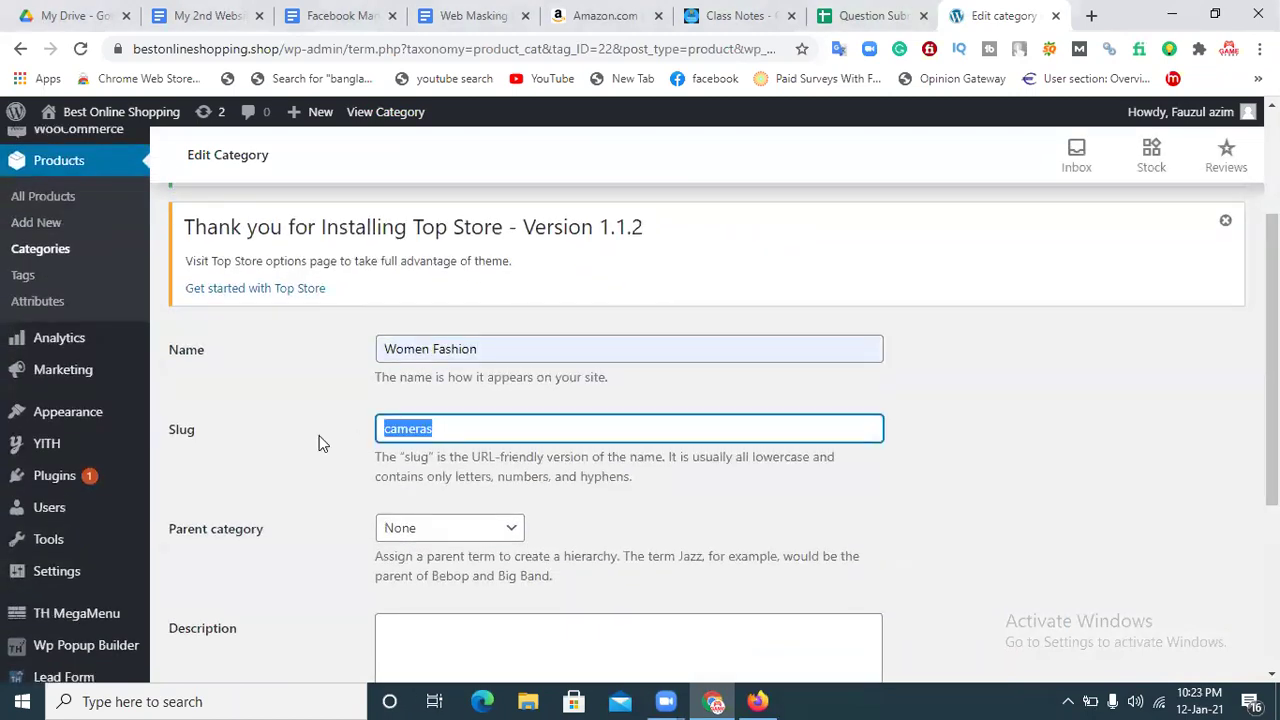
drag(481, 350, 372, 358)
key(ctrl+c)
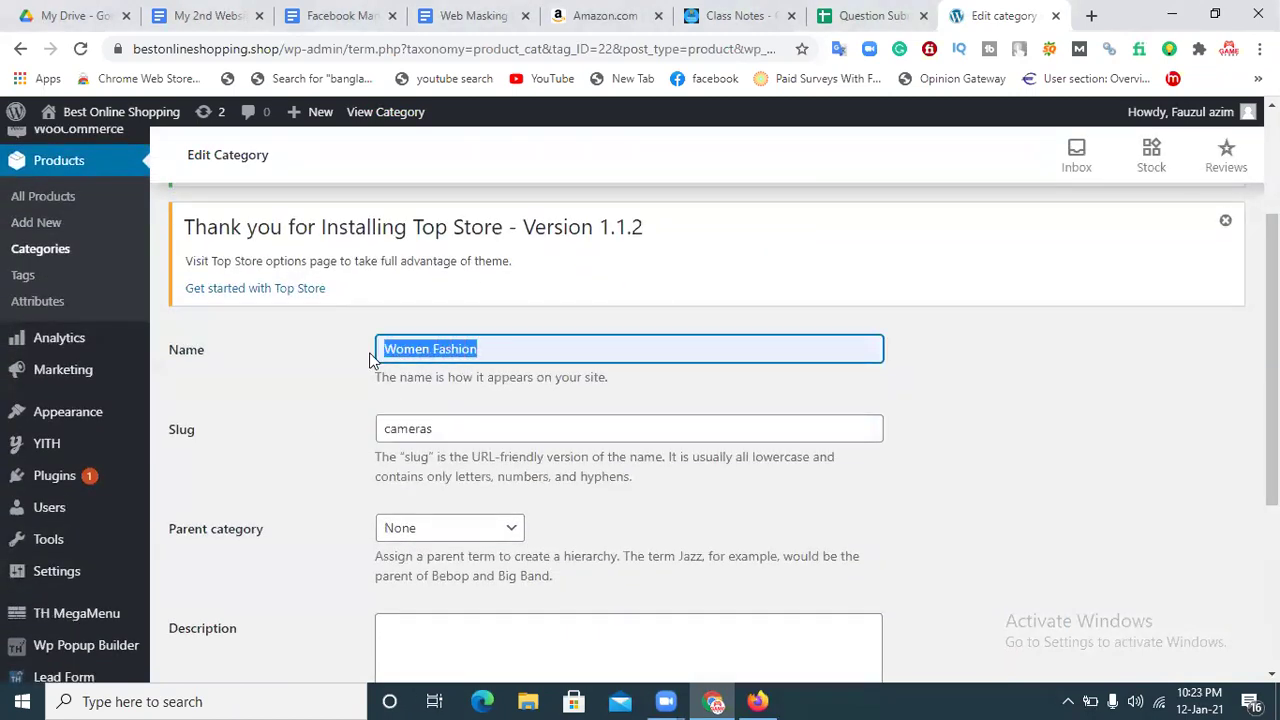
drag(447, 437, 362, 433)
key(ctrl+v)
click(432, 431)
key(BackSpace)
text(-)
Try to upload ac41080694f4be2ae2d651d92503285c from the Downloads folder as the Women Fashion category thumbnail
scroll(1272, 360, down, 1)
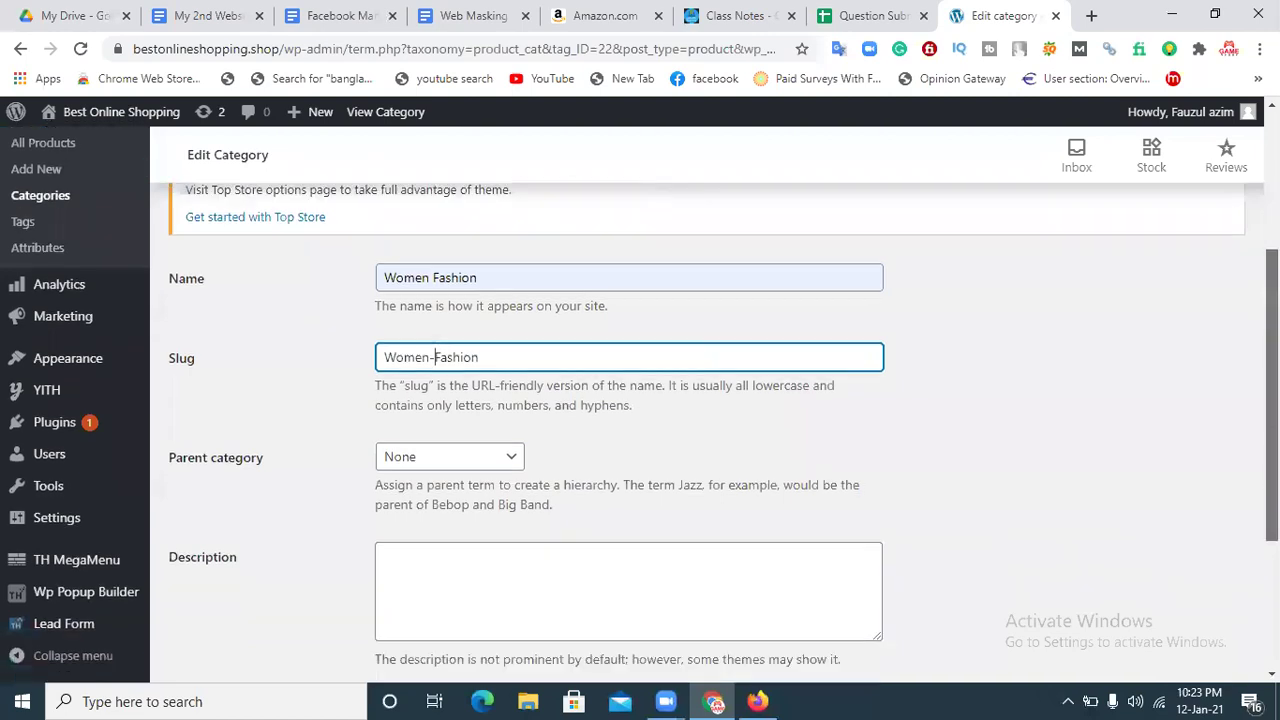
scroll(1080, 540, down, 3)
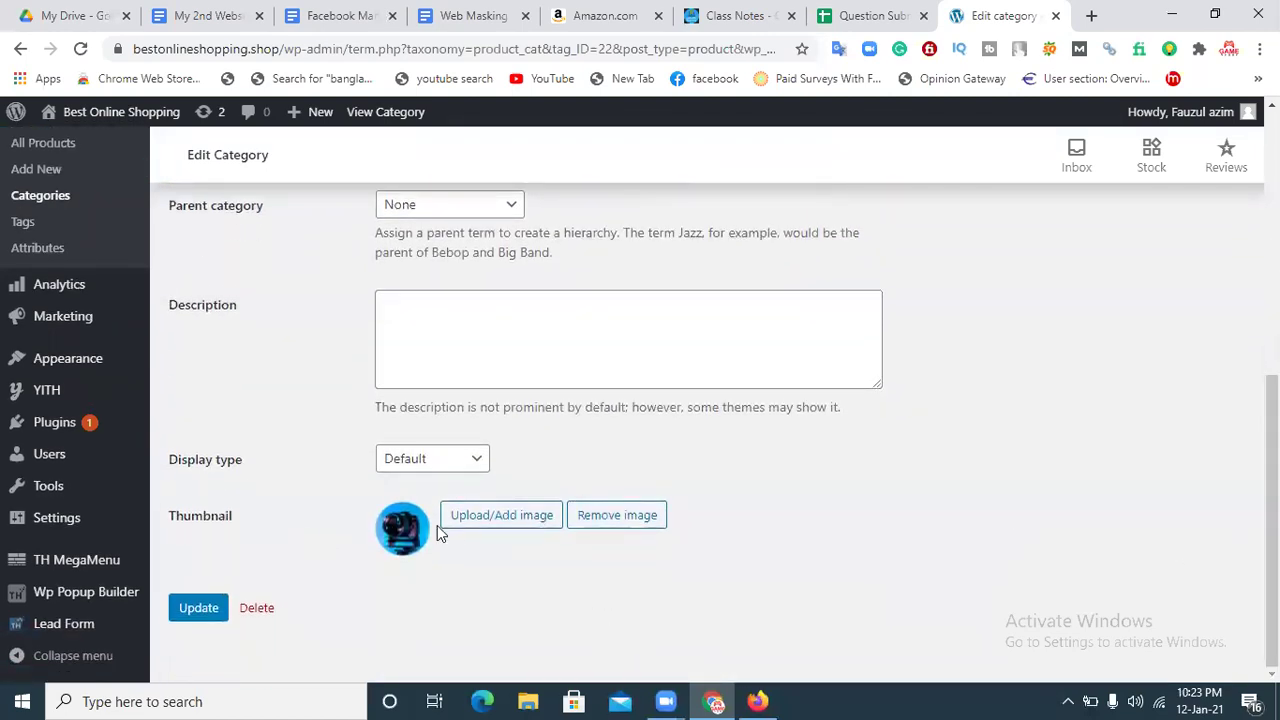
click(489, 525)
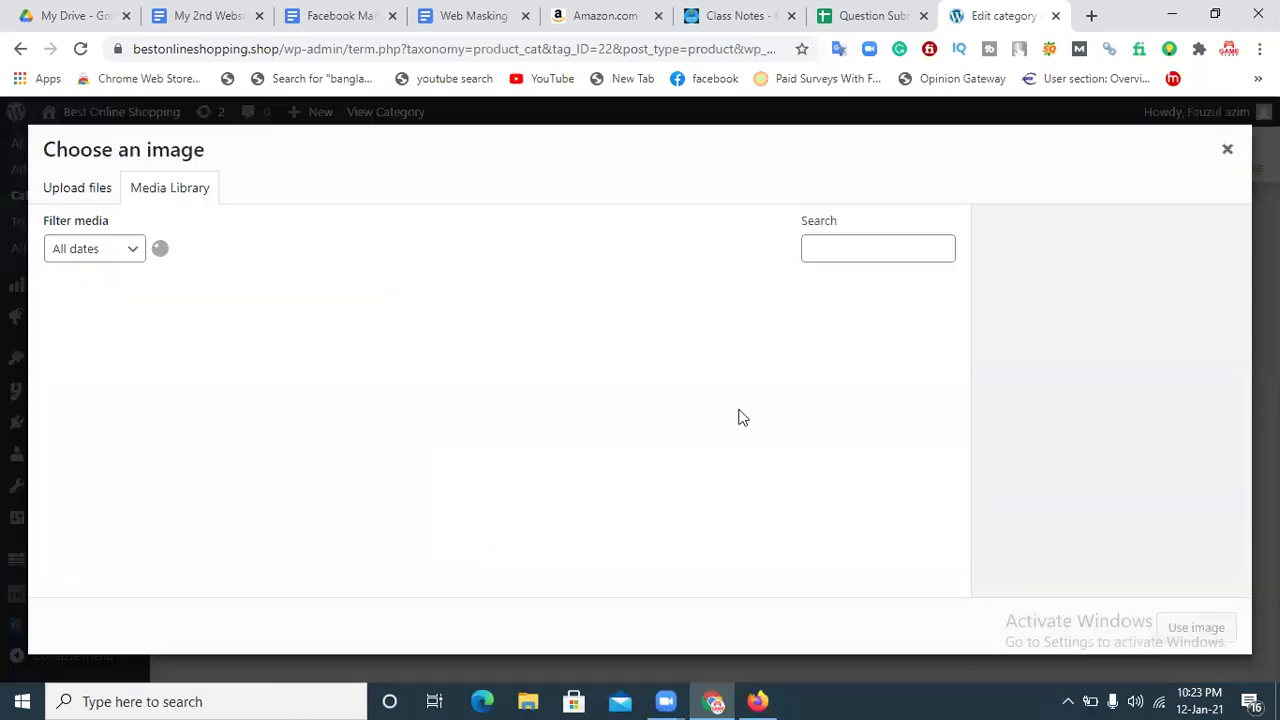
click(70, 196)
click(188, 196)
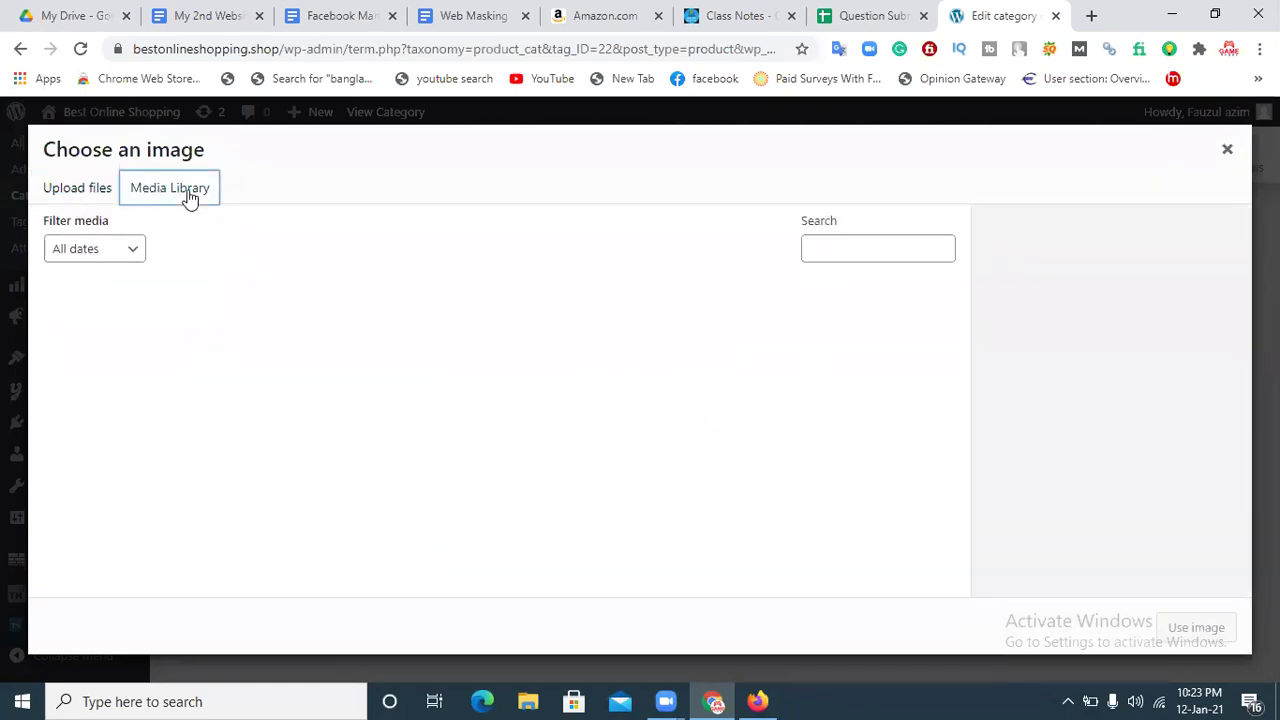
click(60, 193)
click(645, 428)
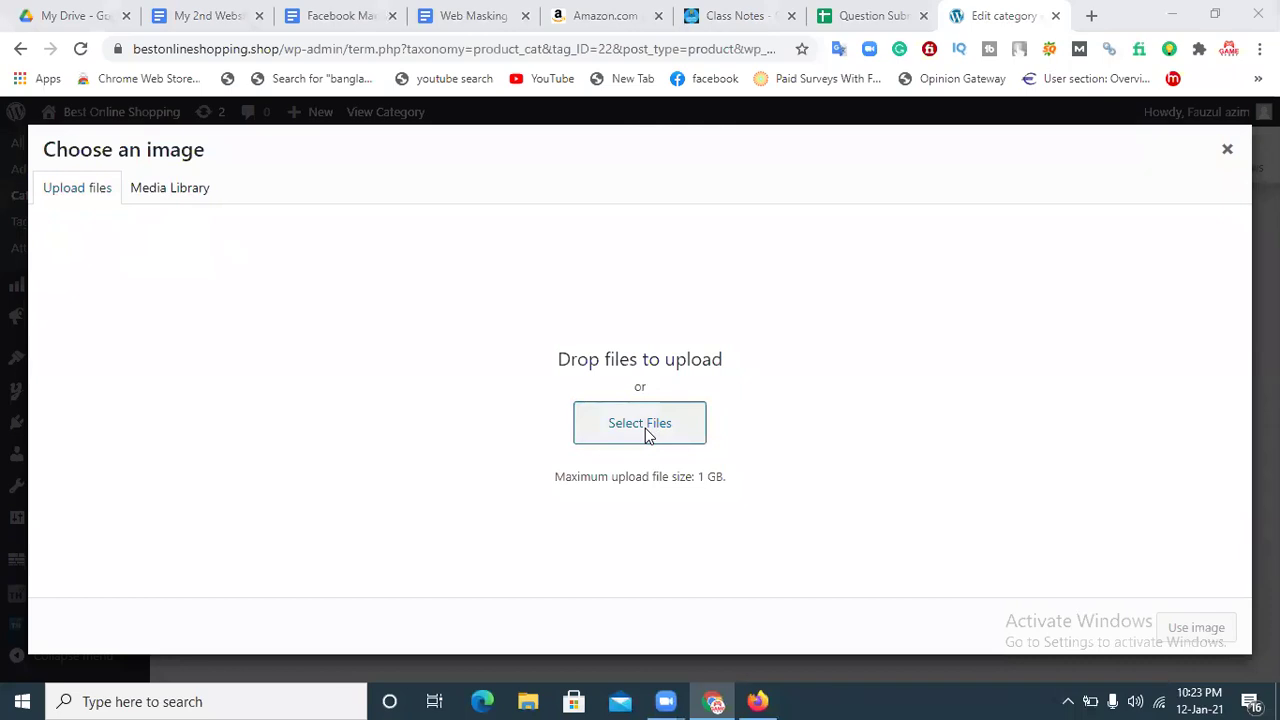
click(296, 180)
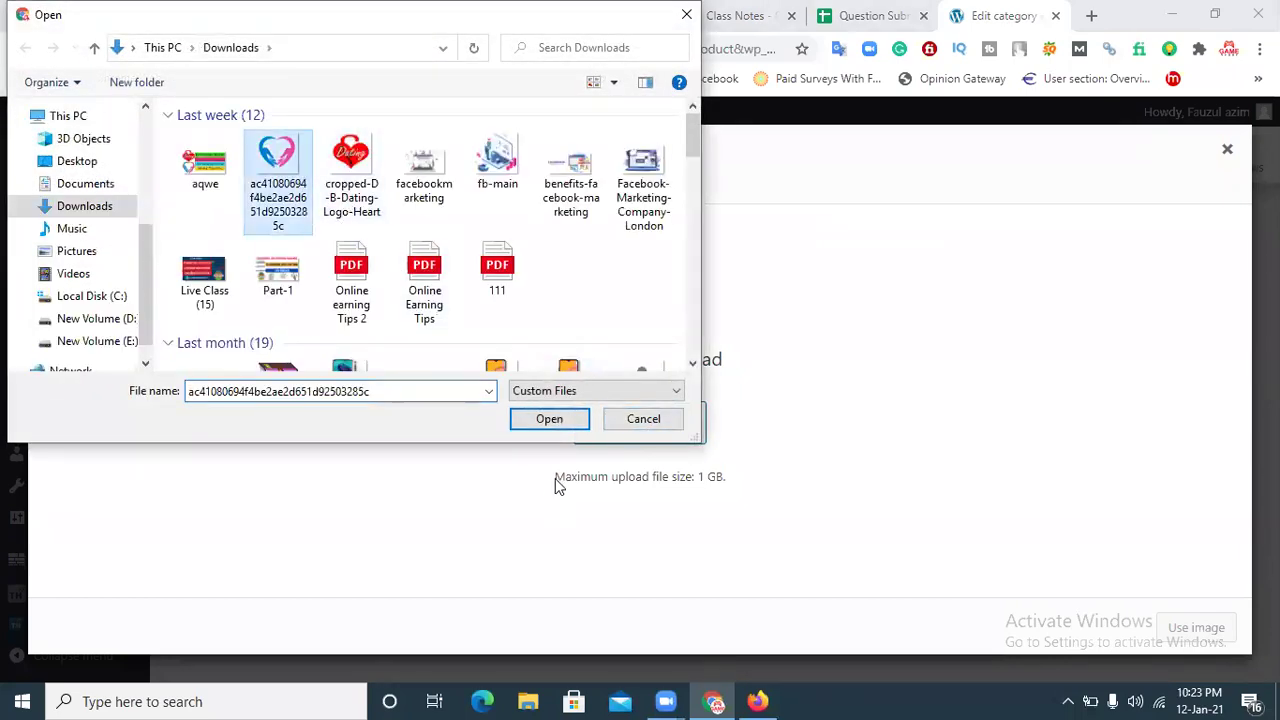
click(549, 420)
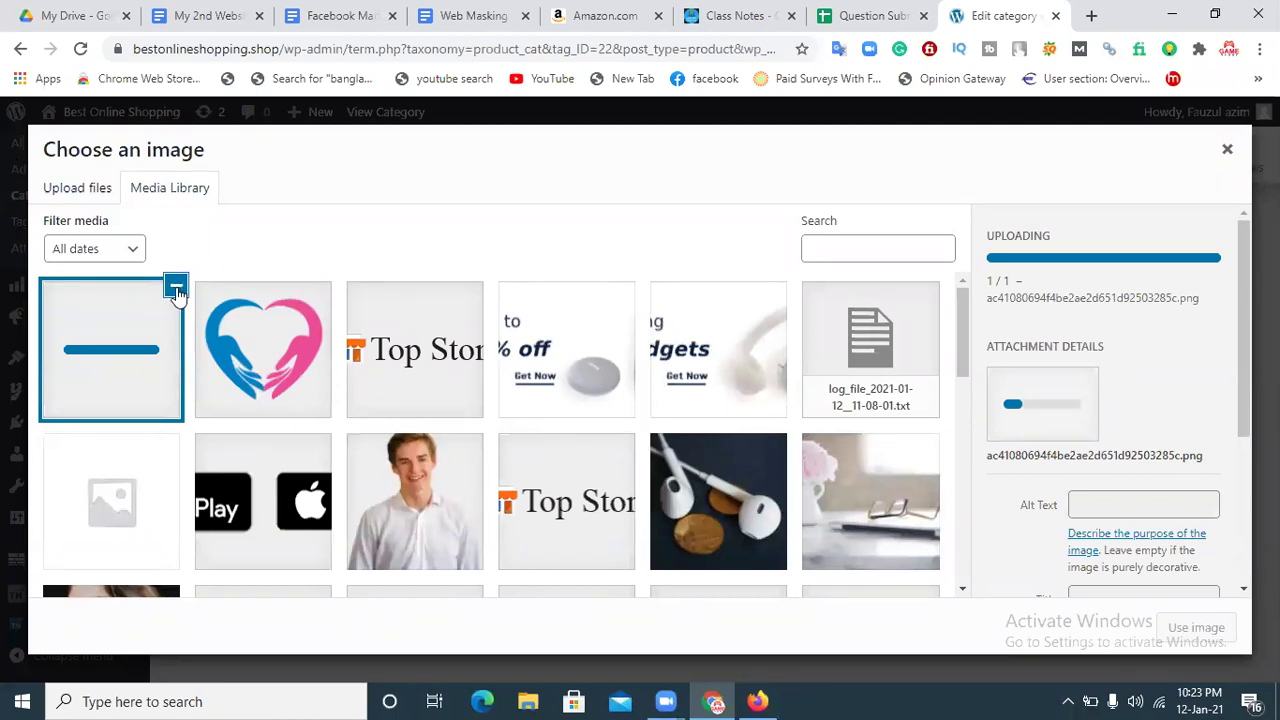
Try to assign the heart-shaped hands image from the media library as the Women Fashion category thumbnail
click(260, 357)
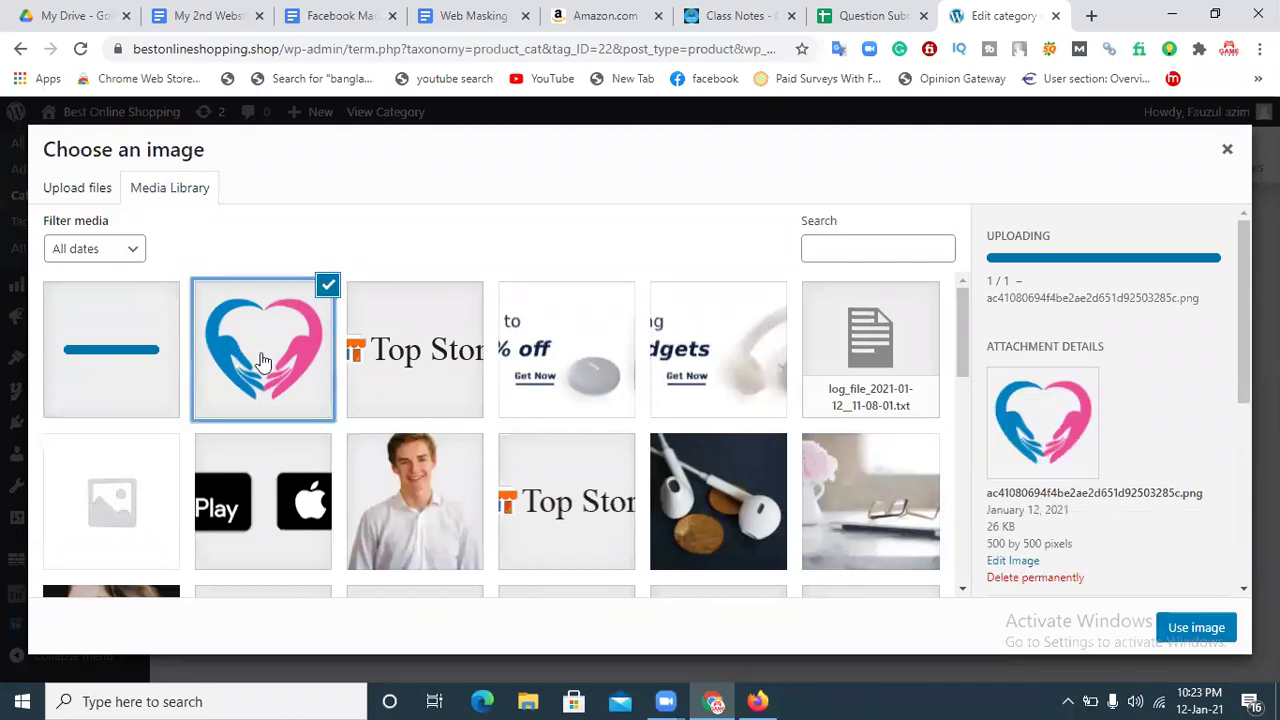
click(1200, 628)
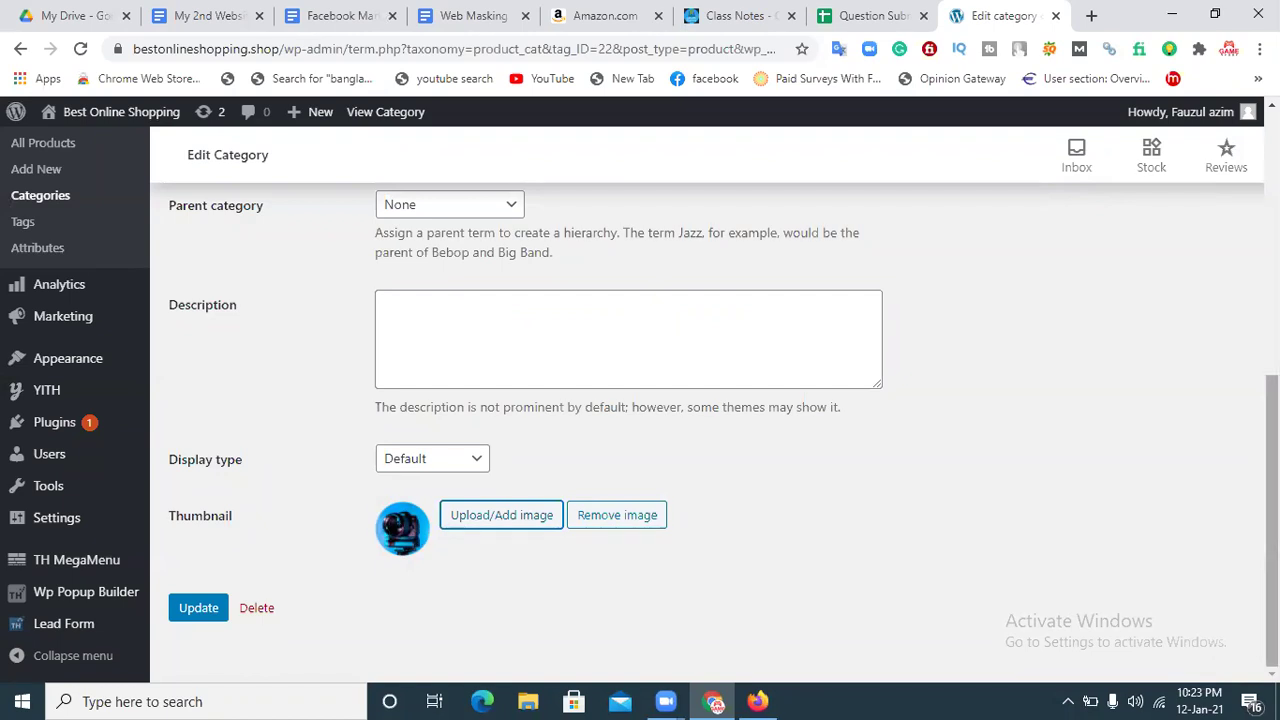
scroll(436, 588, up, 4)
scroll(436, 588, down, 4)
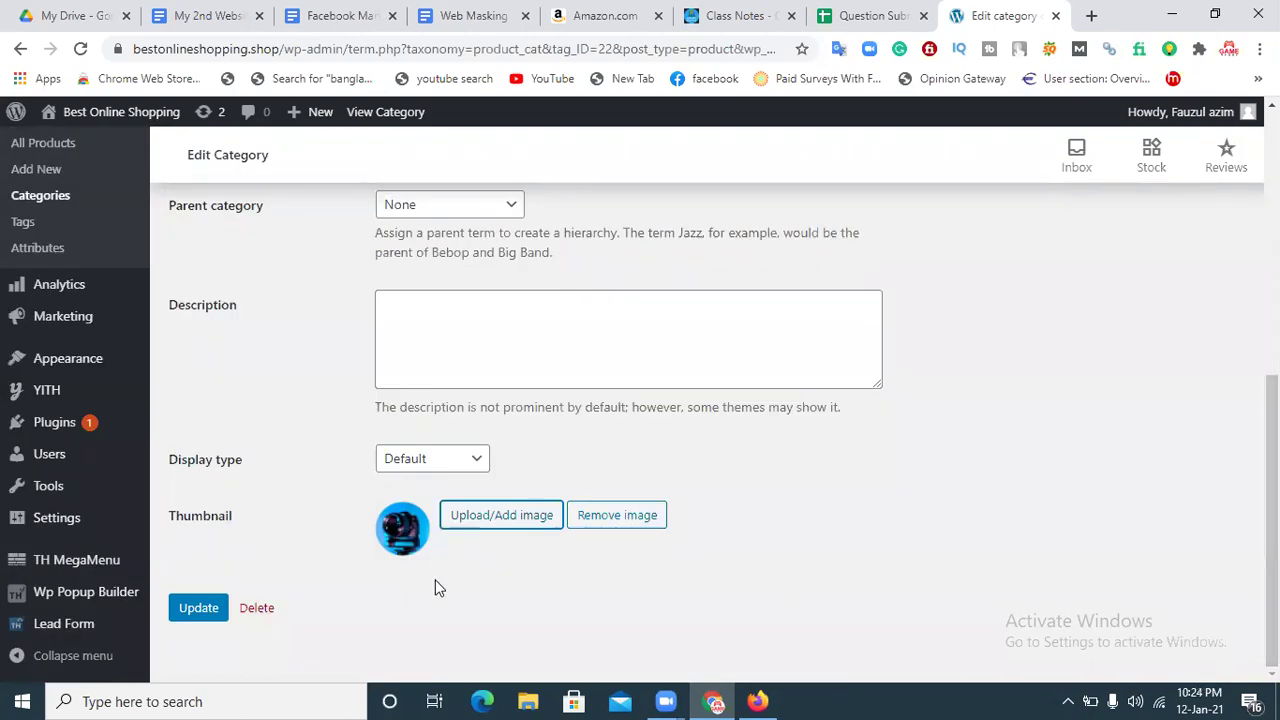
click(499, 518)
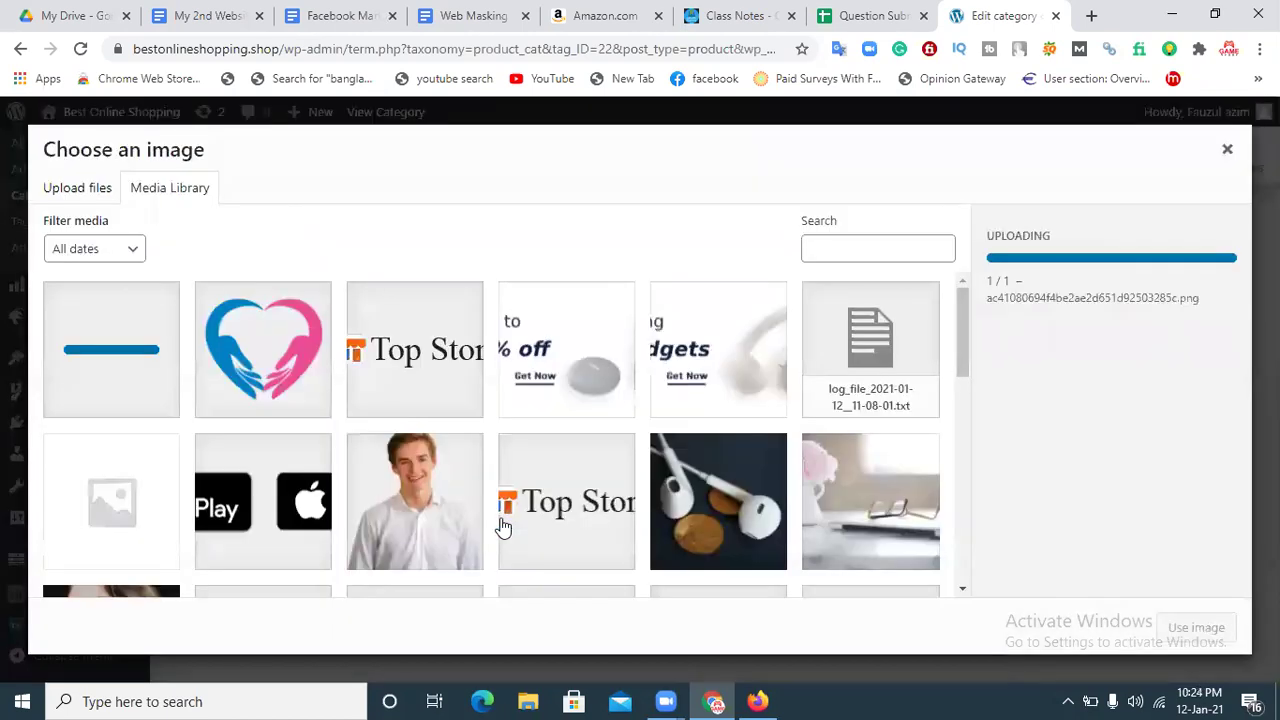
click(283, 395)
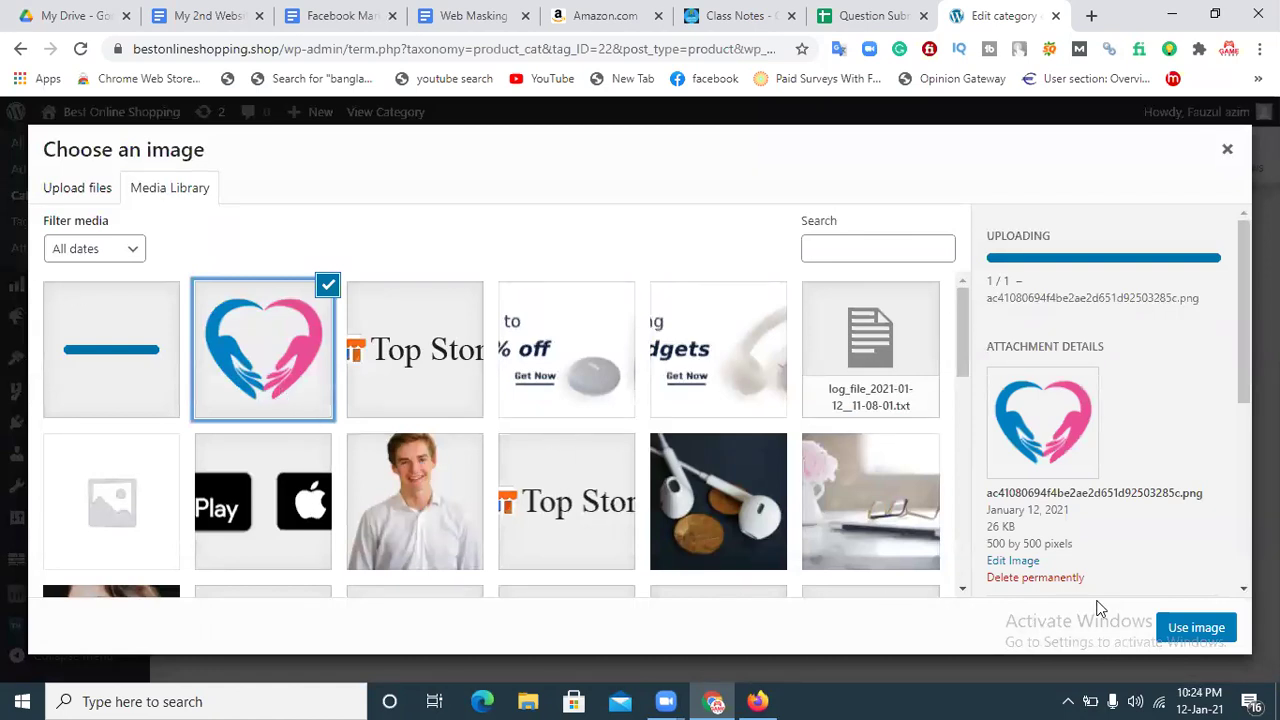
click(1196, 627)
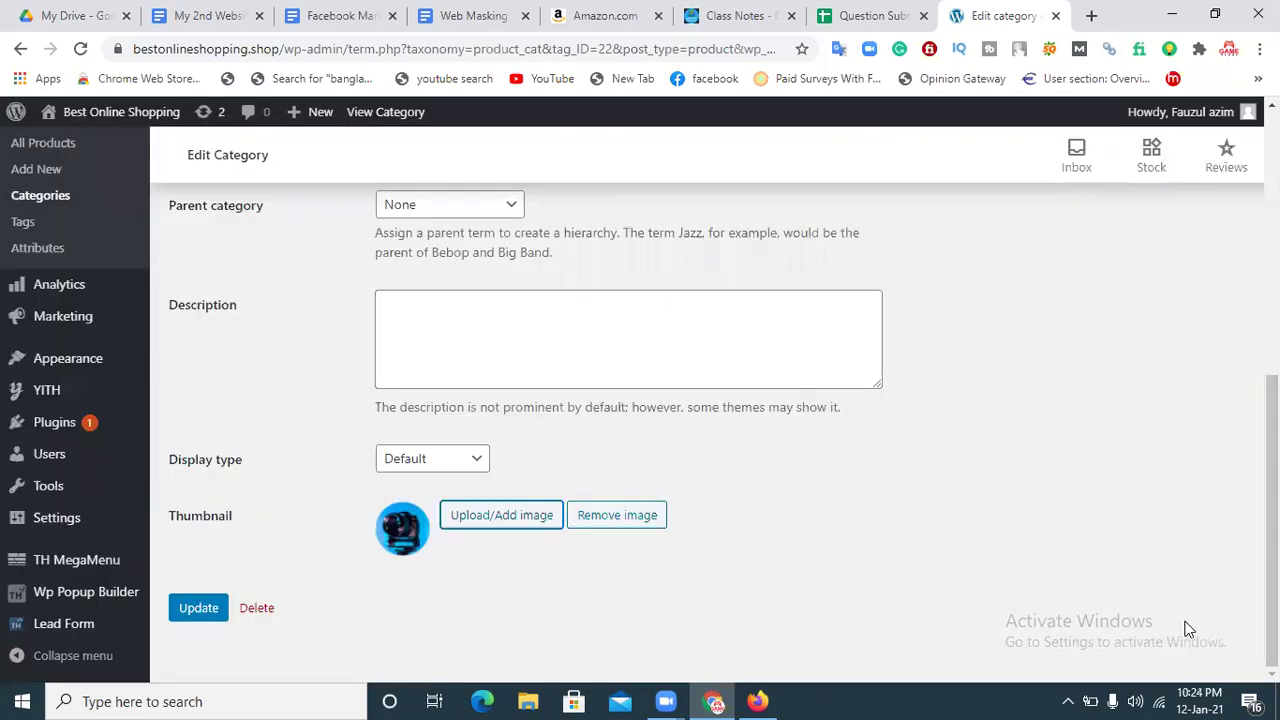
Remove the camera thumbnail from the category and choose the heart-shaped hands image from the media library instead
click(627, 518)
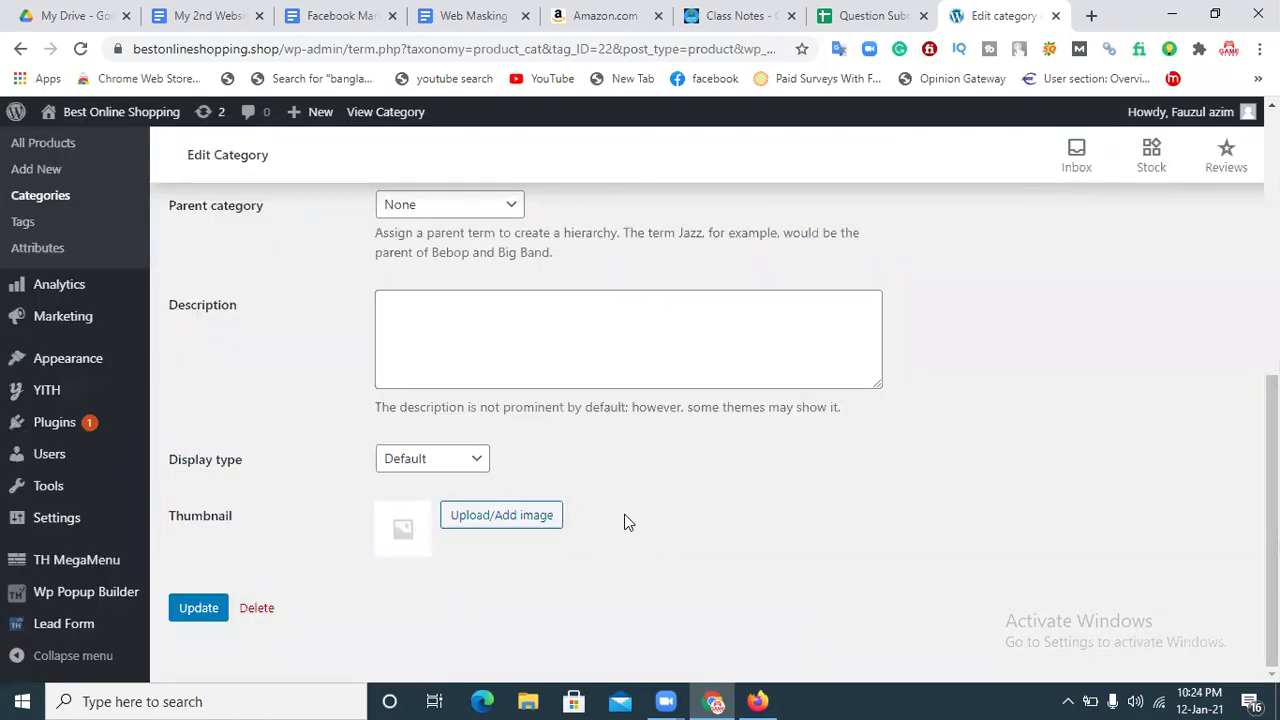
click(502, 514)
click(318, 378)
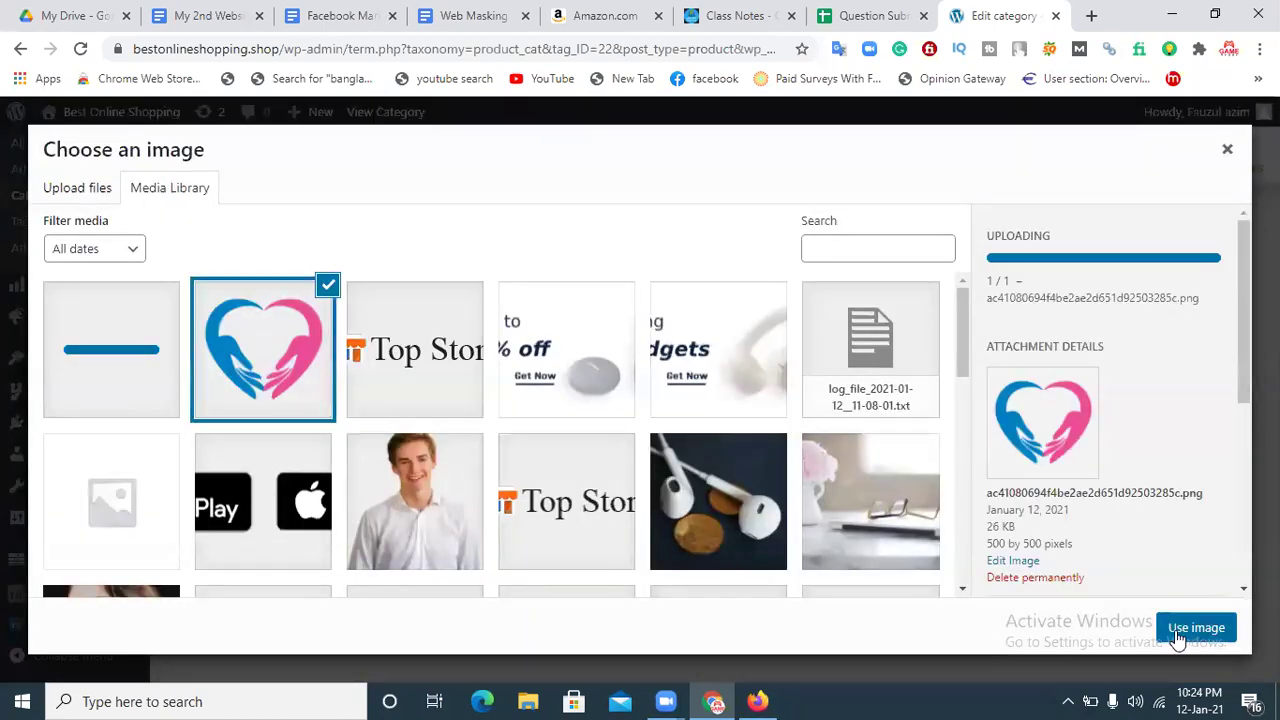
click(1196, 627)
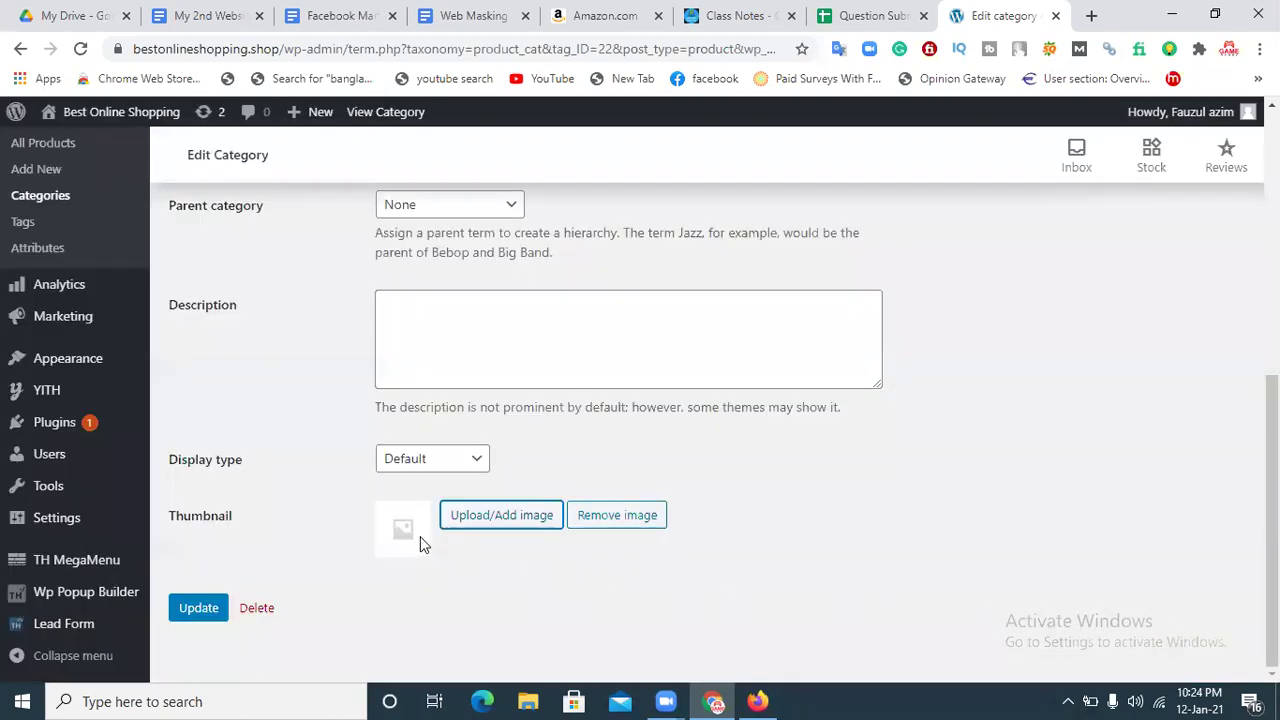
click(522, 527)
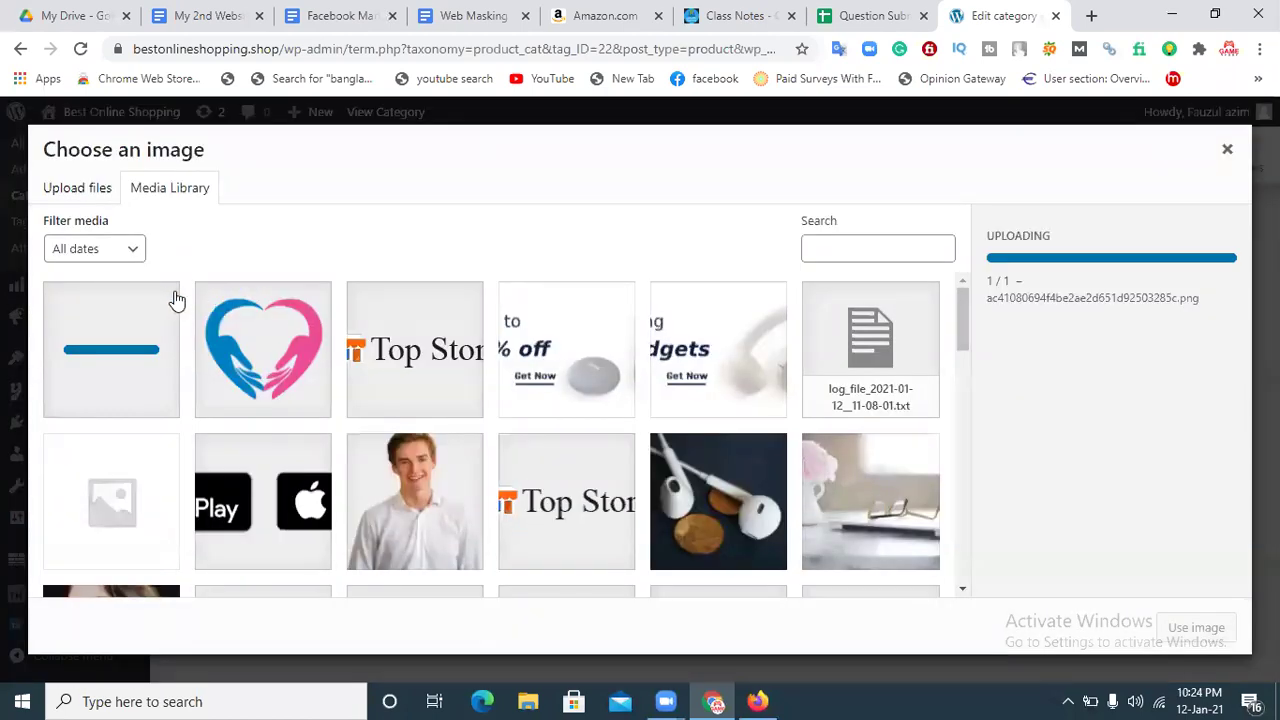
click(271, 357)
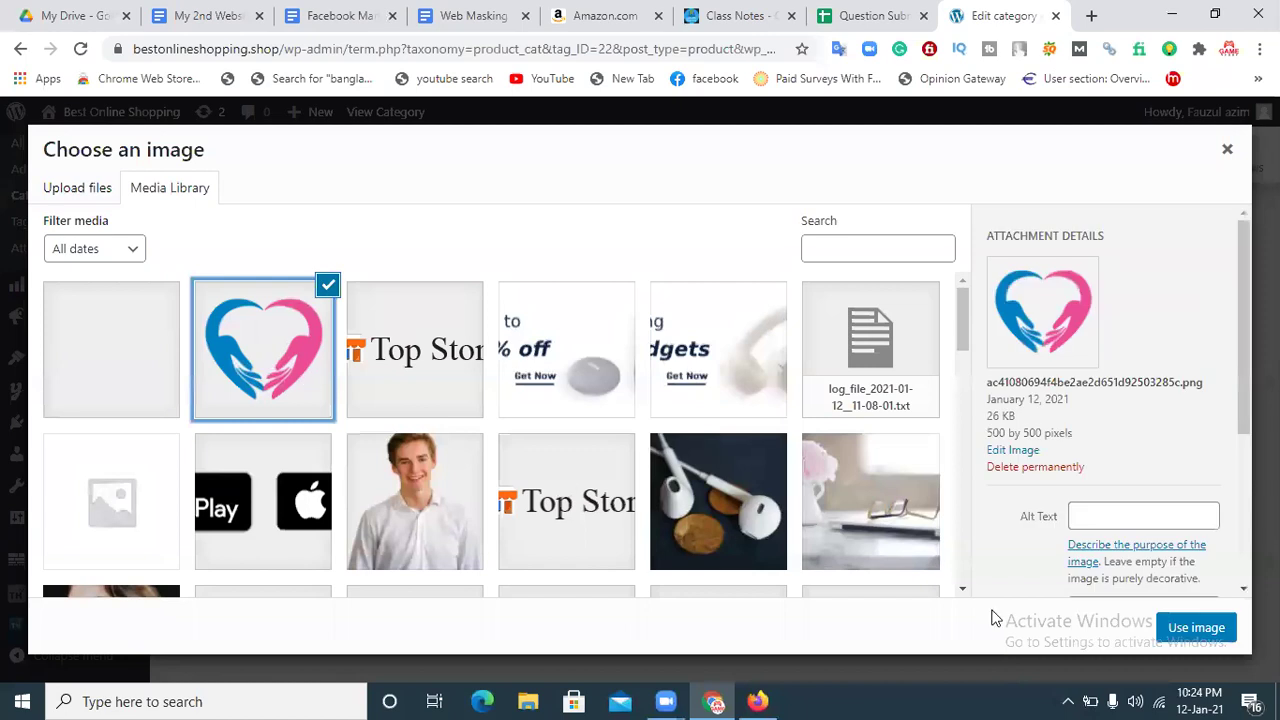
click(1203, 629)
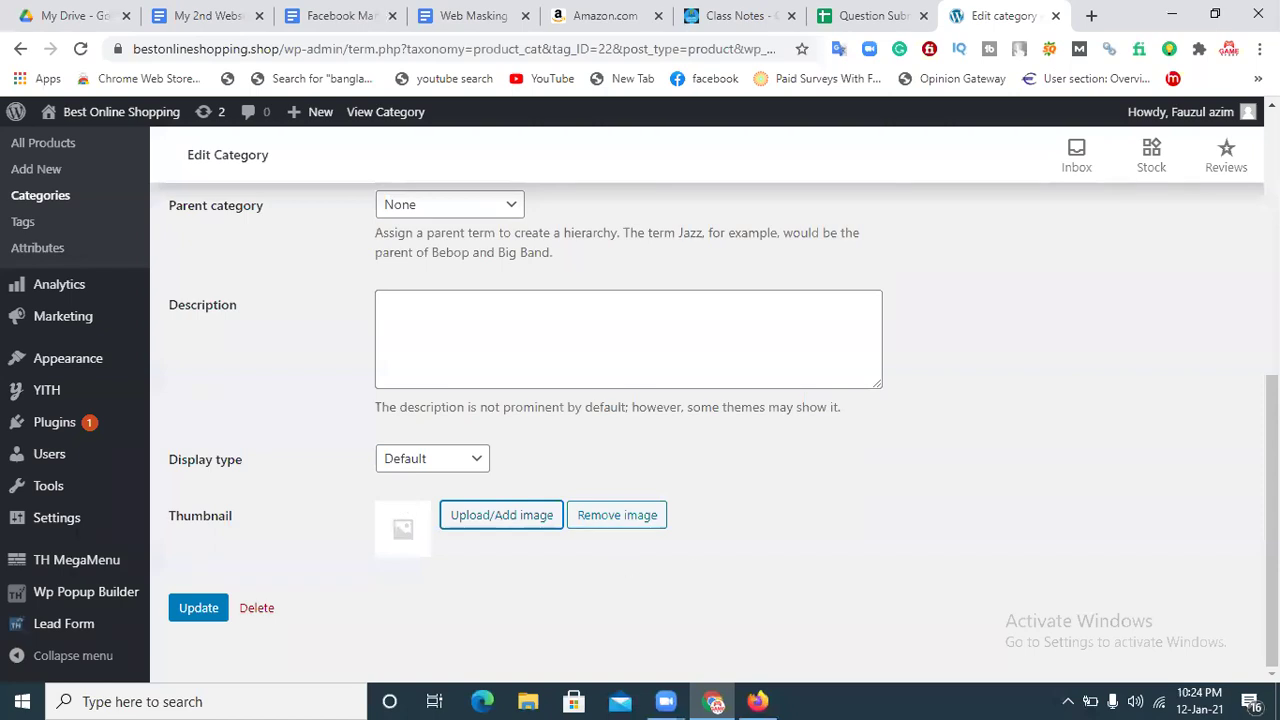
Review the category's name and slug, and save the updated Women Fashion category
scroll(700, 400, up, 6)
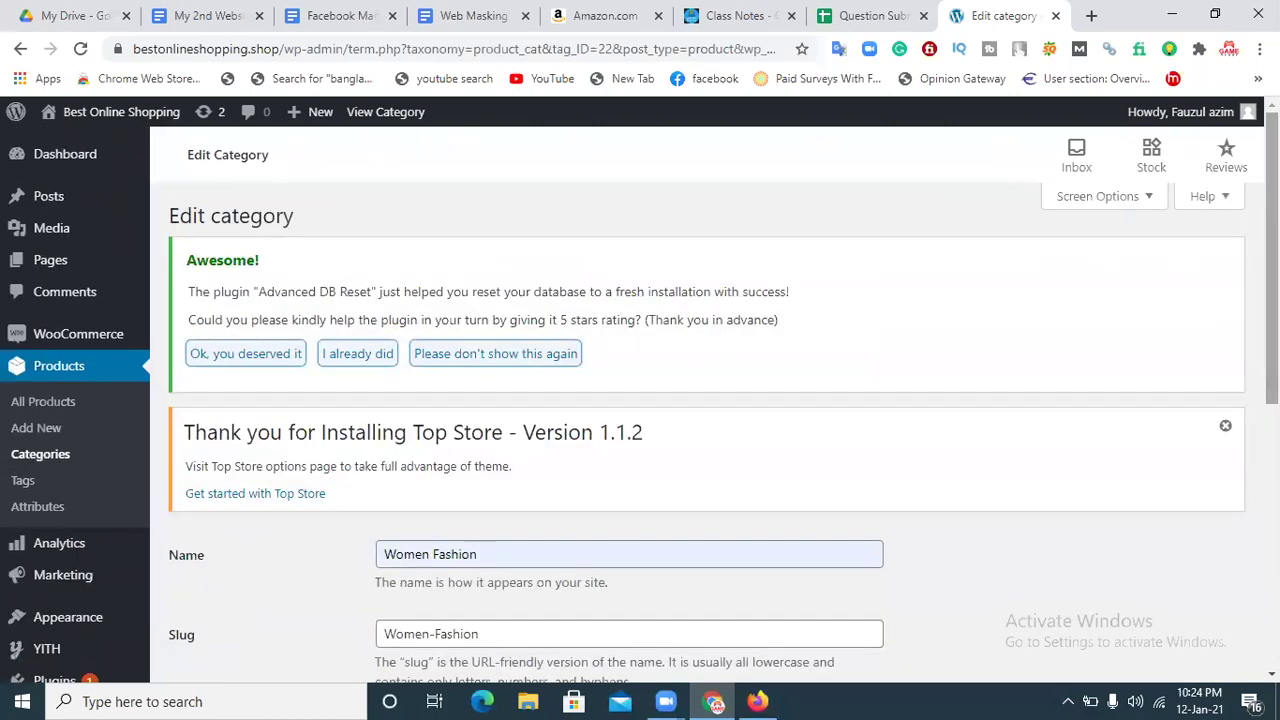
scroll(700, 400, down, 6)
click(199, 610)
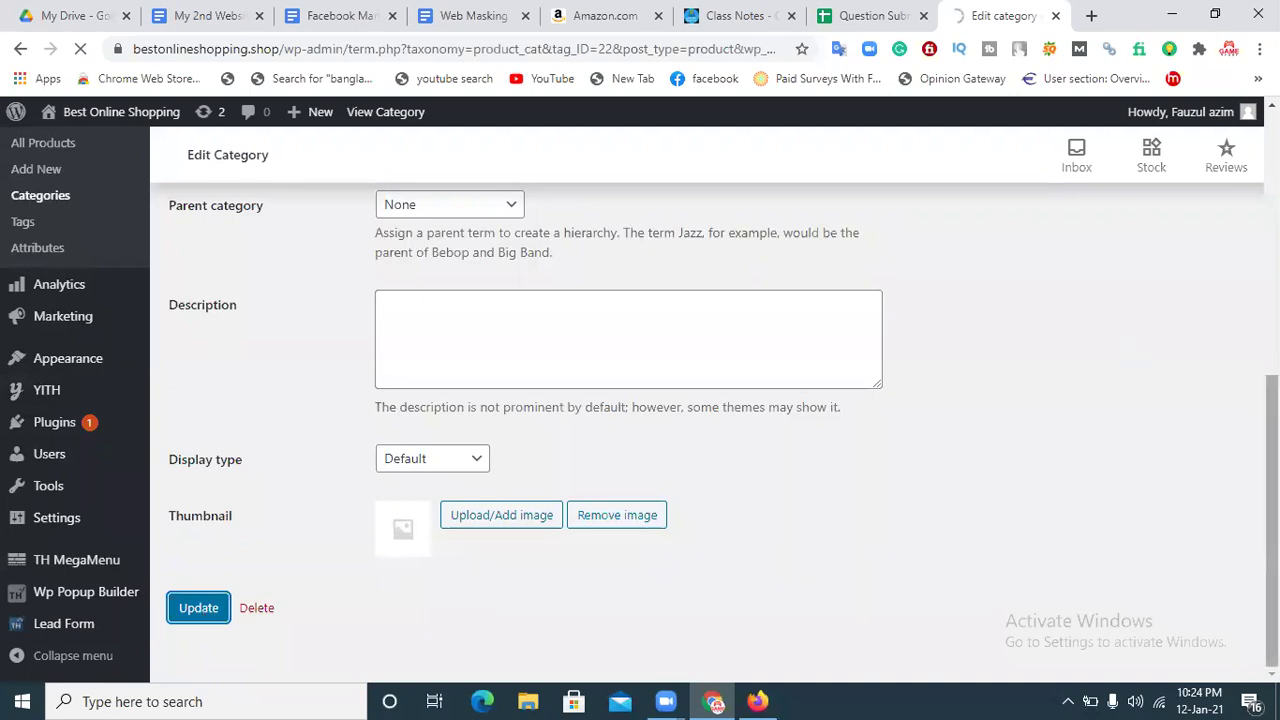
scroll(1190, 340, up, 1)
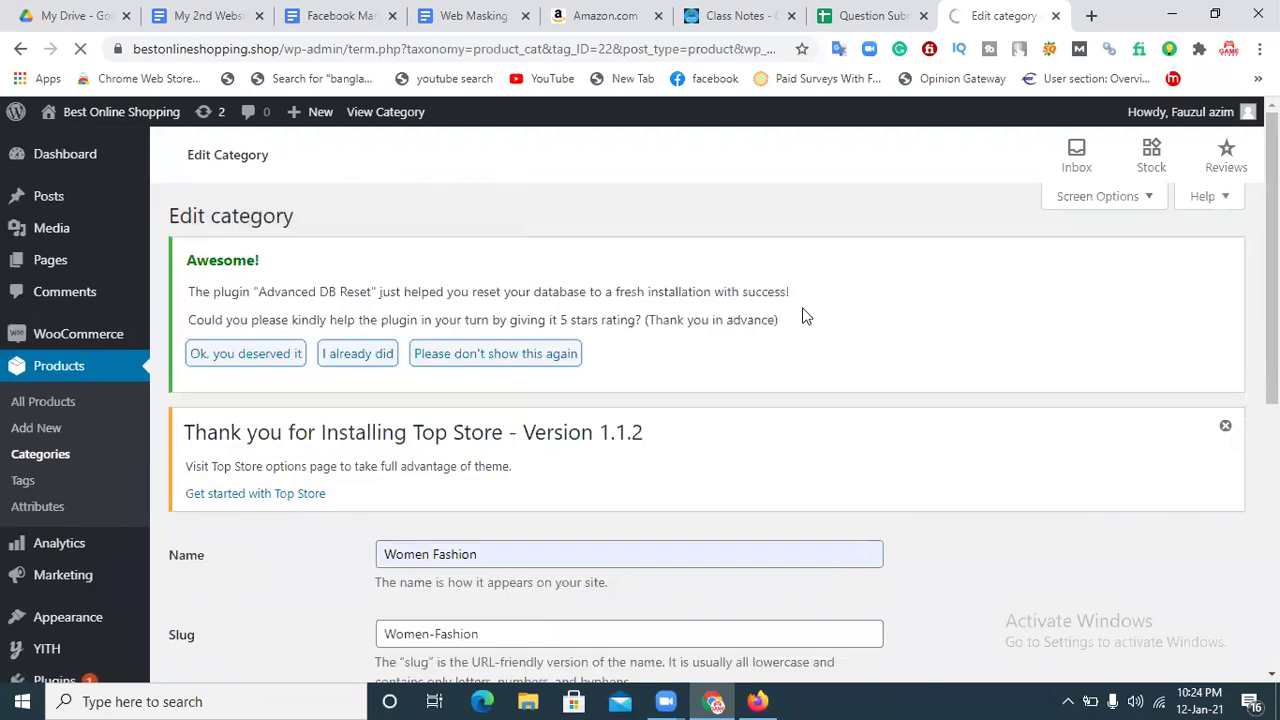
Check the Women Fashion entry in the product categories list and reload the page
scroll(1272, 300, down, 3)
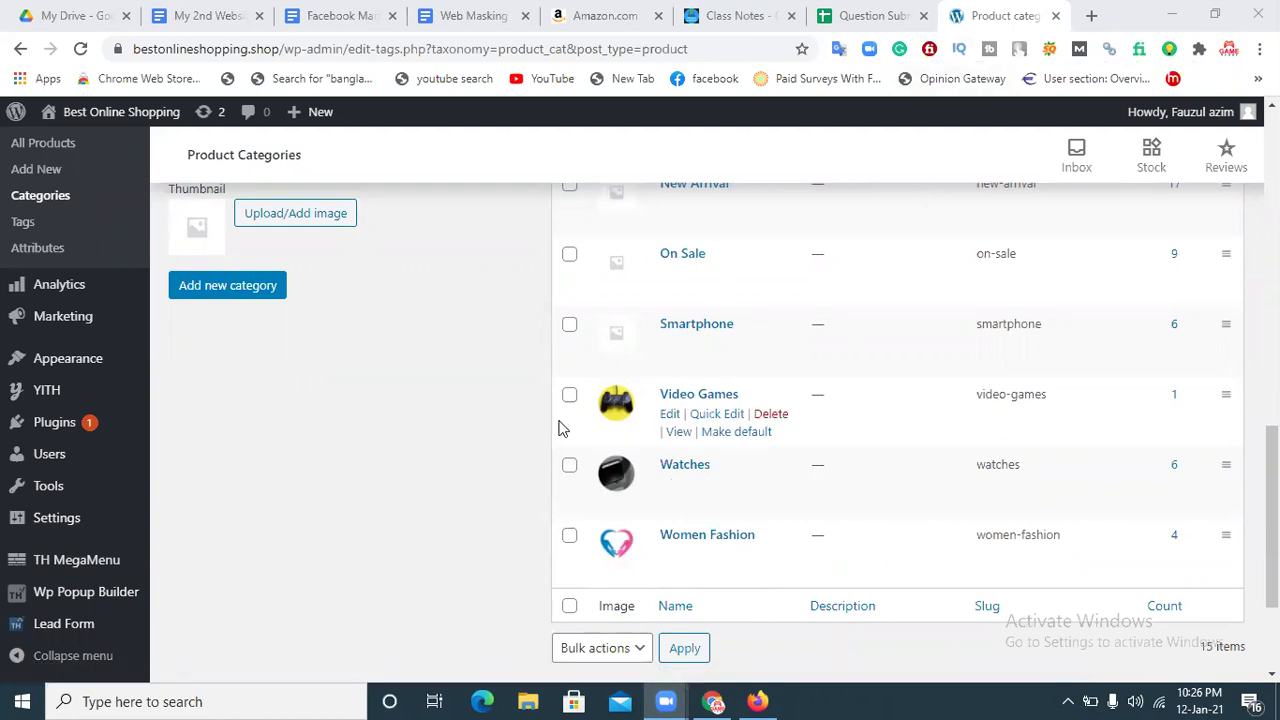
mouse_move(684, 545)
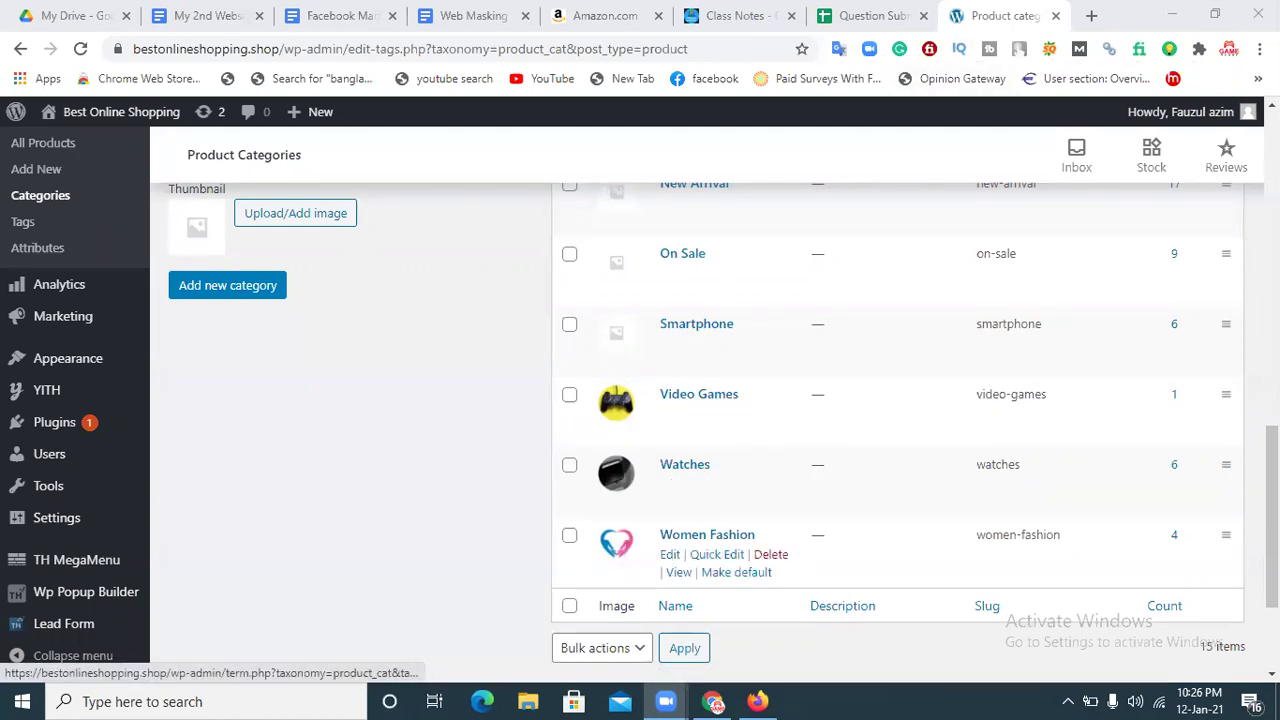
key(F5)
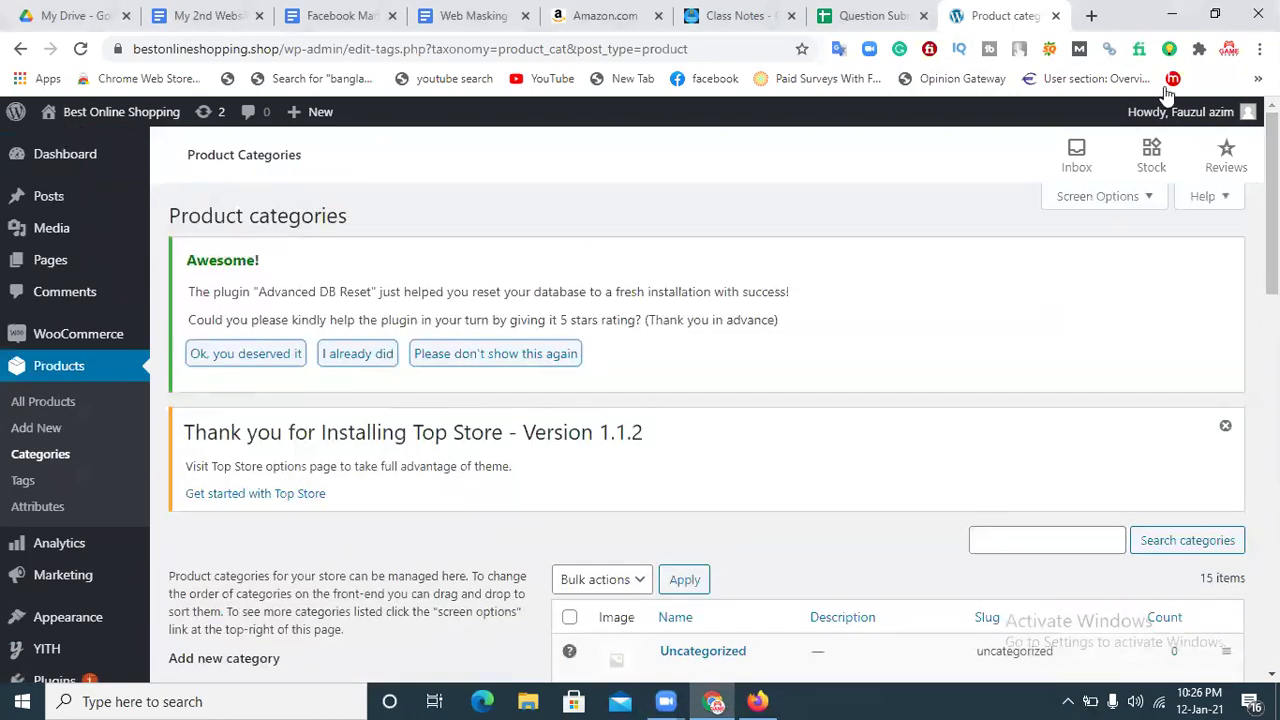
right_click(102, 113)
click(139, 126)
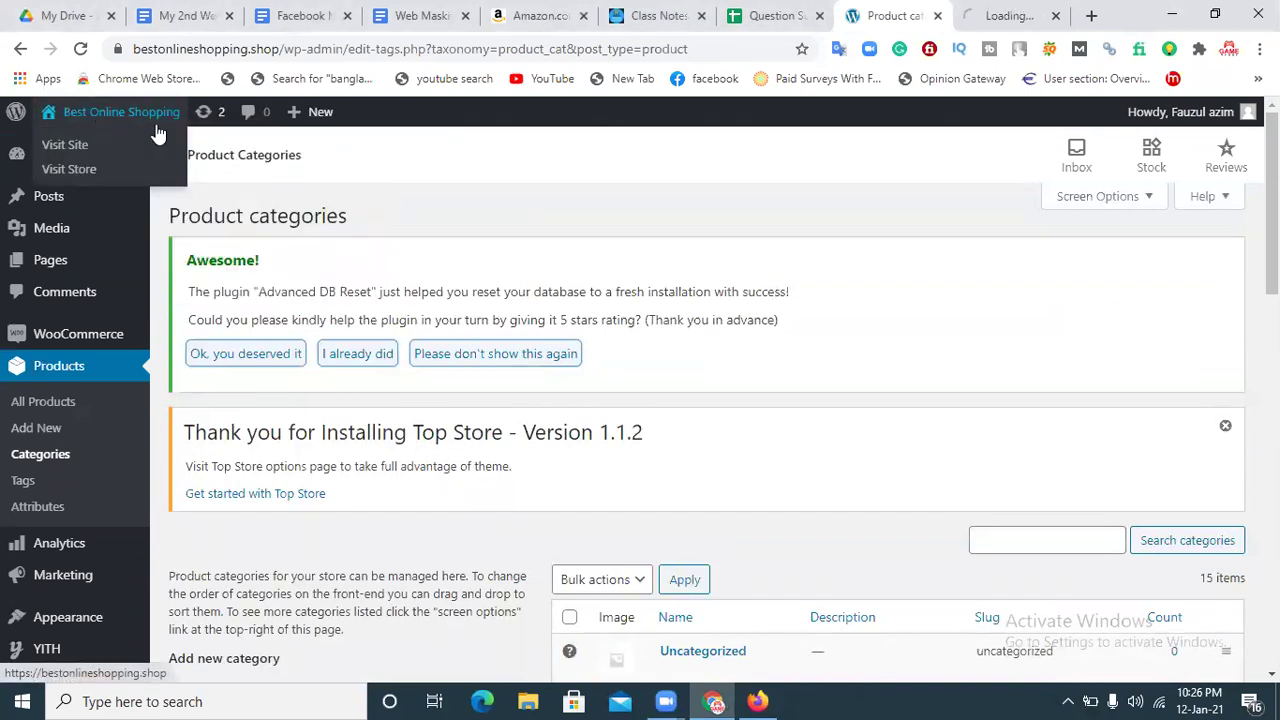
click(995, 18)
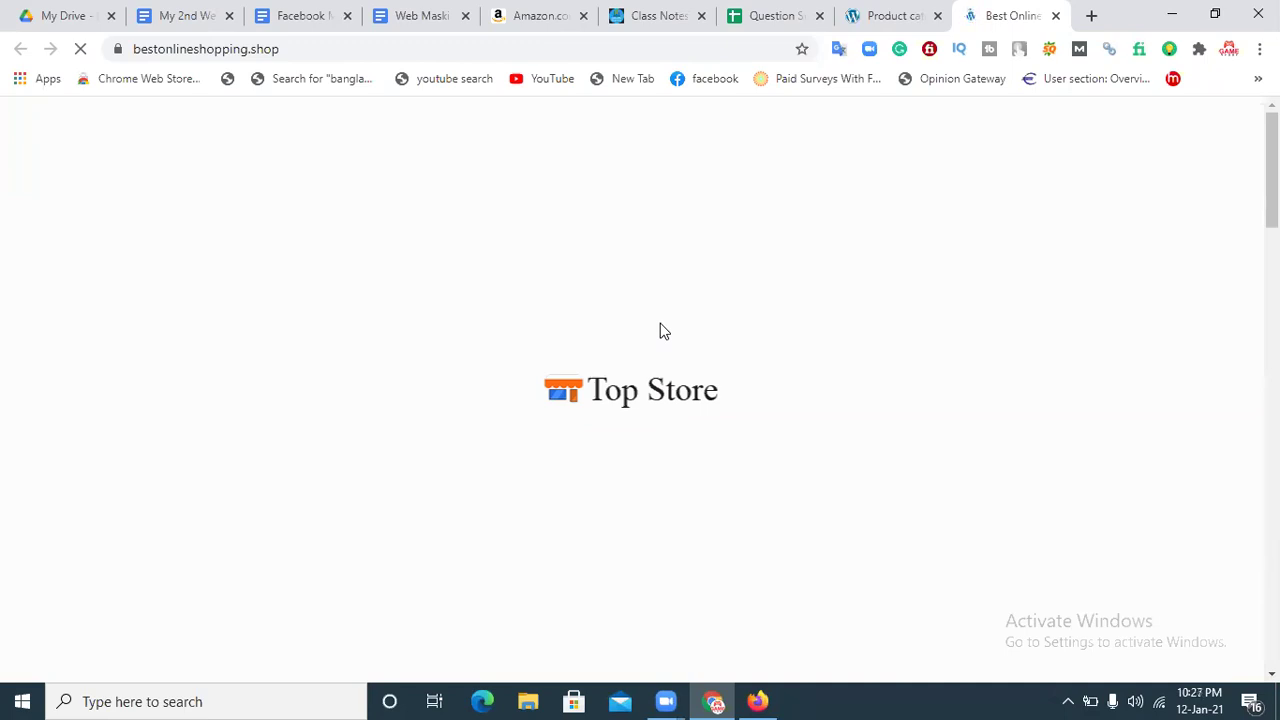
click(1057, 17)
Open the storefront homepage in a new tab and find Women Fashion in its category menu
right_click(110, 114)
click(147, 140)
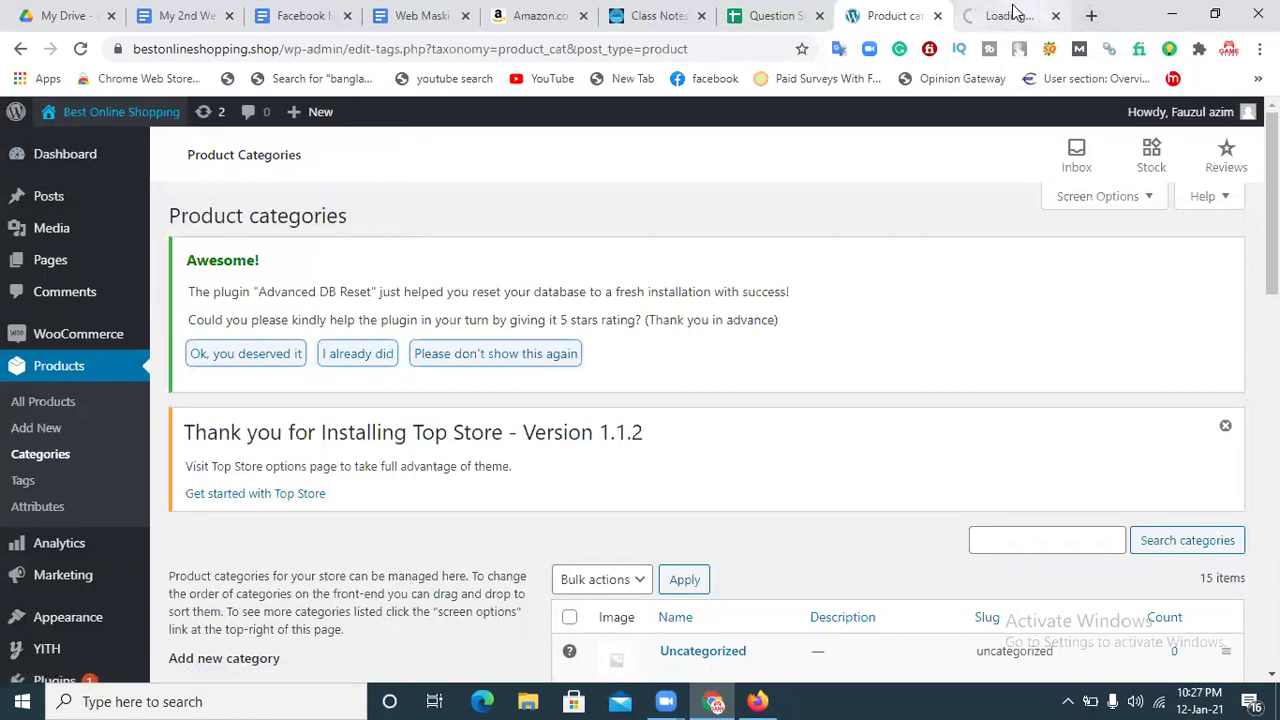
click(1012, 14)
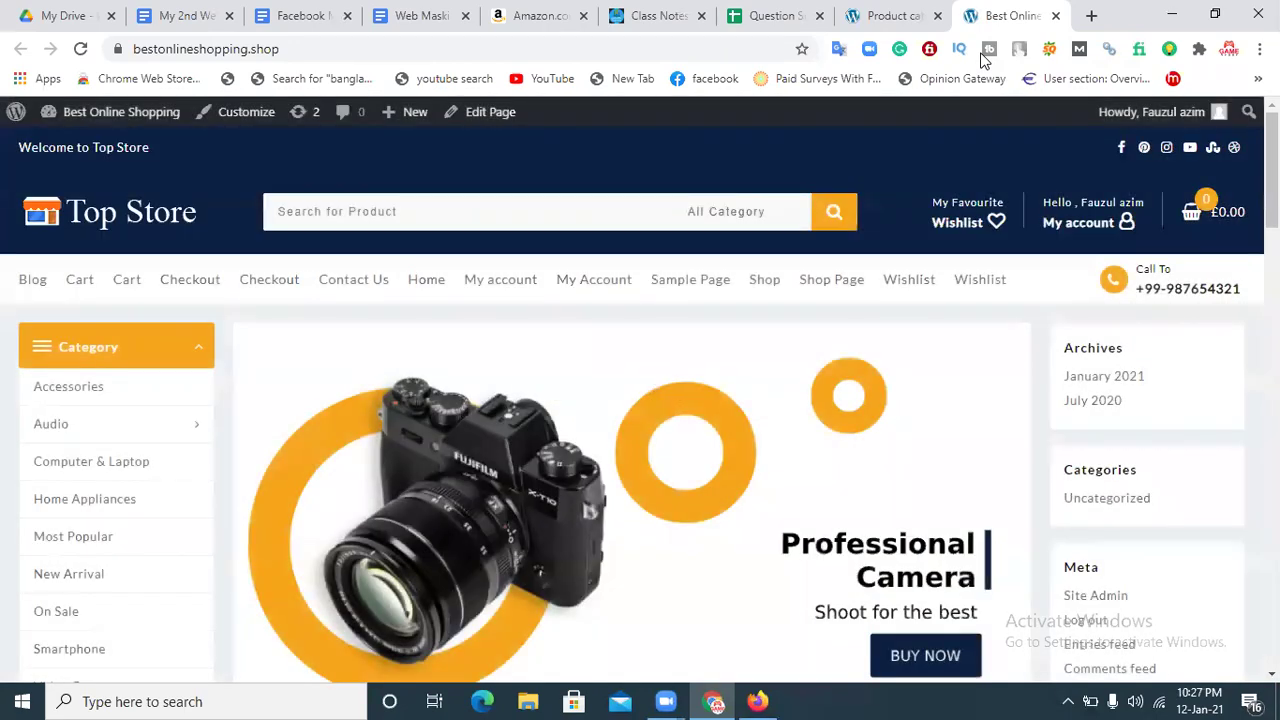
scroll(294, 465, down, 3)
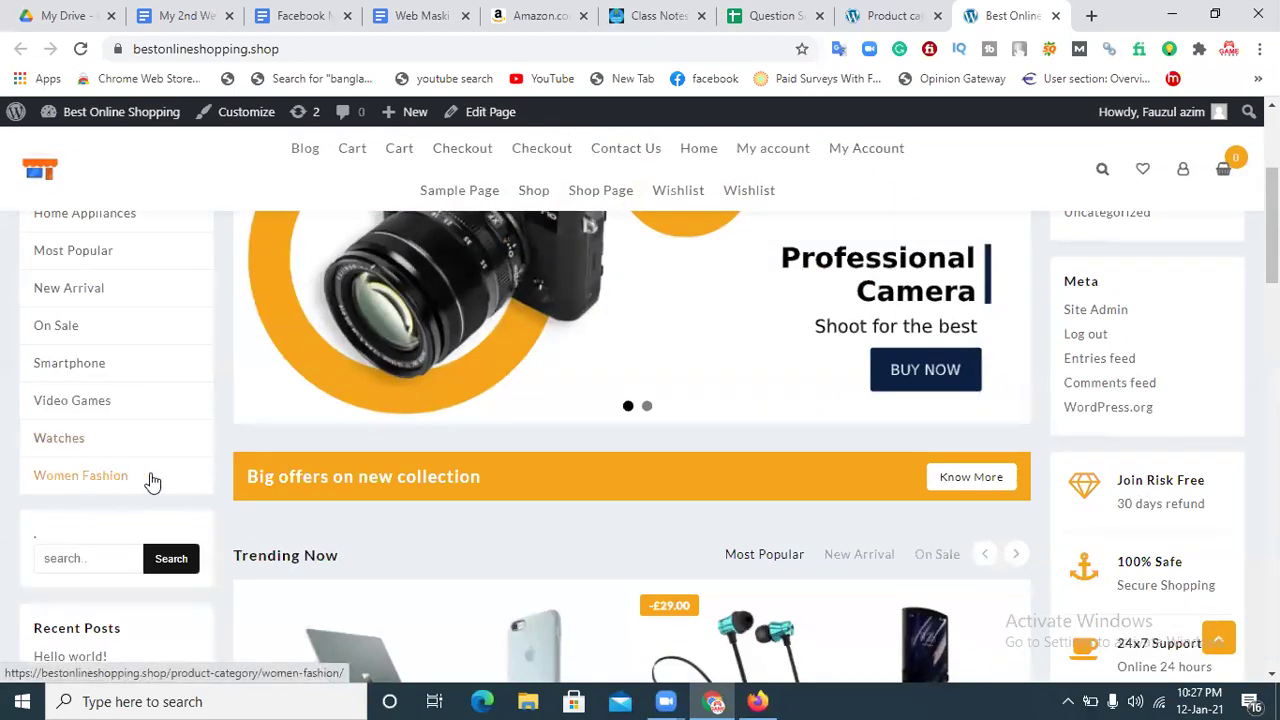
Try to view the storefront's Women Fashion category page and close its tab
click(86, 487)
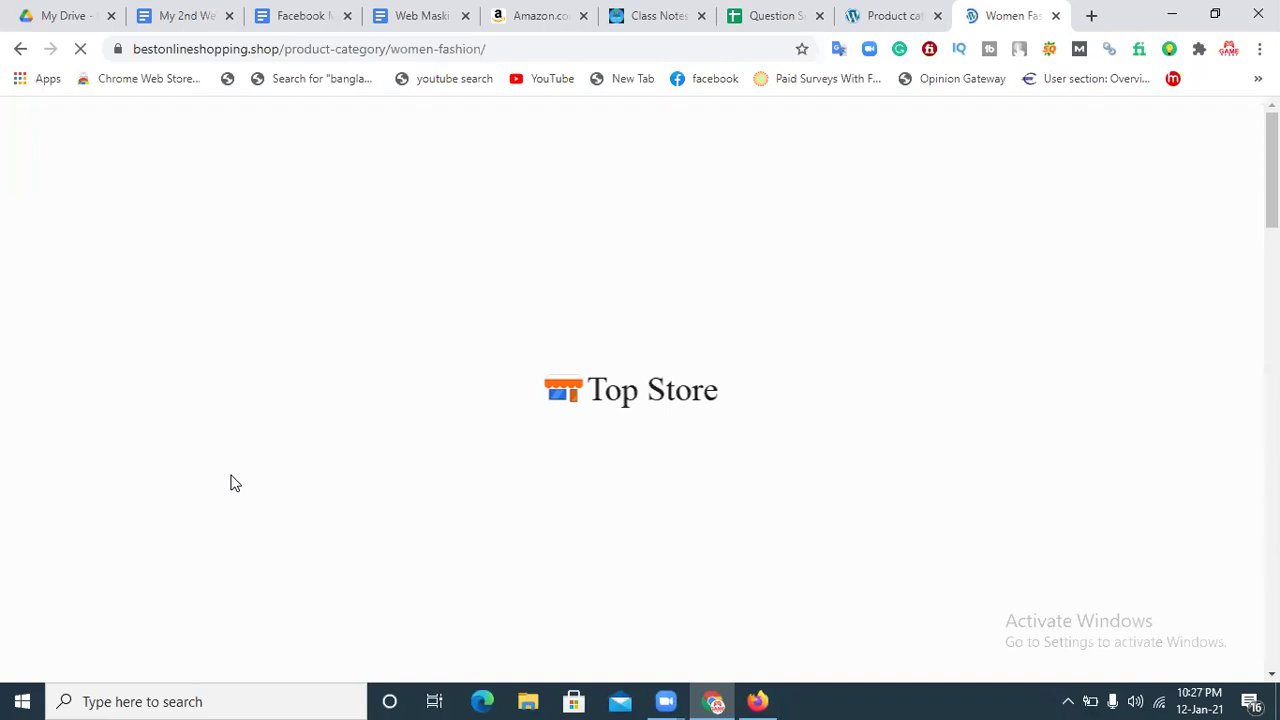
click(882, 12)
click(1020, 10)
scroll(640, 390, down, 12)
scroll(640, 390, up, 12)
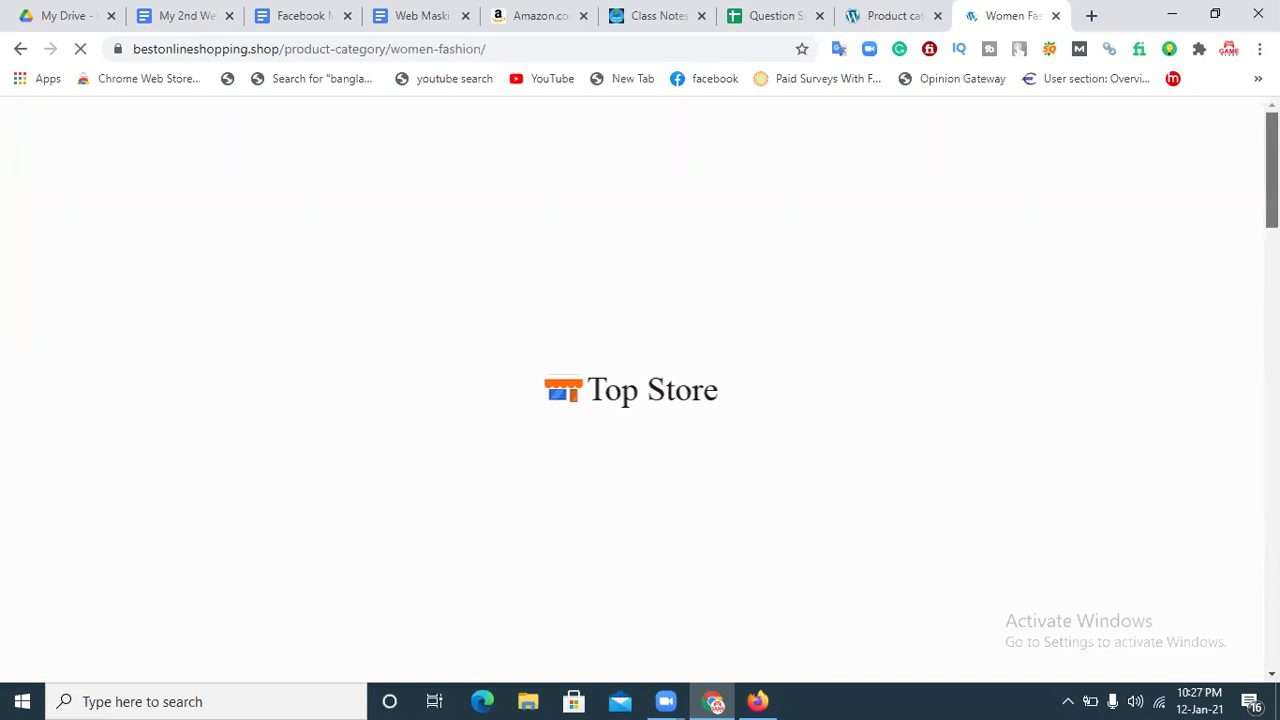
click(1055, 16)
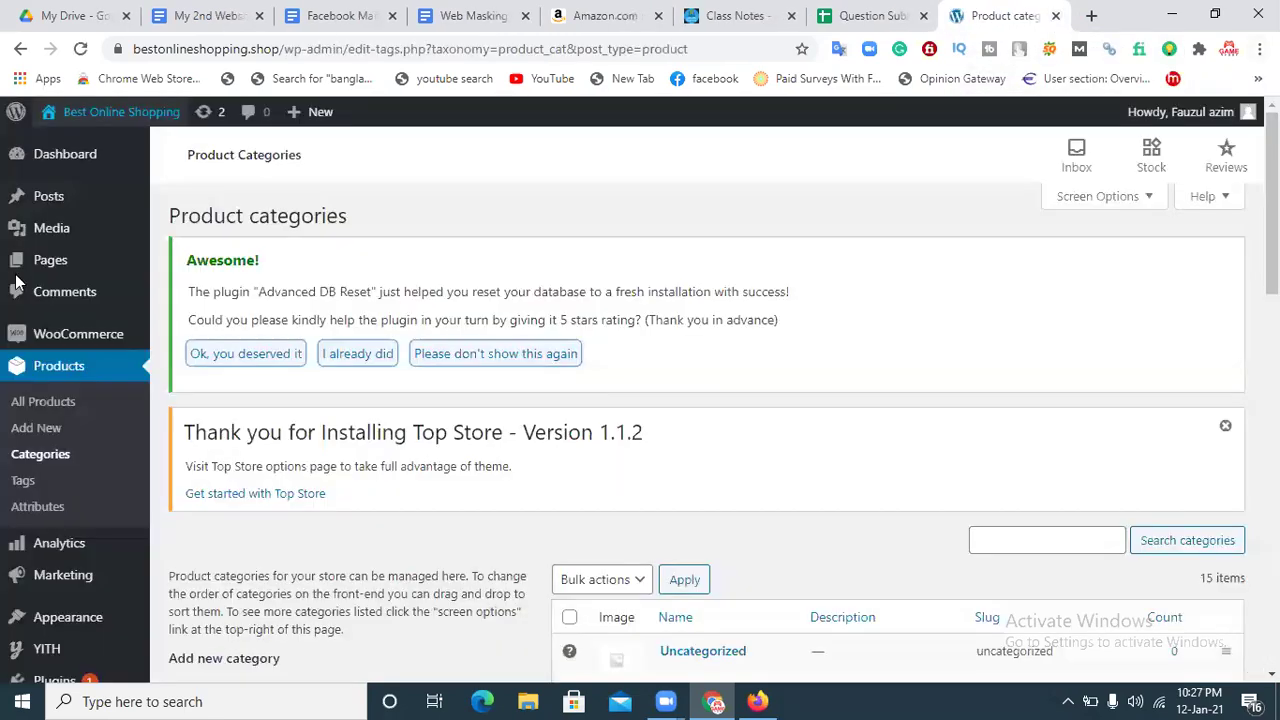
right_click(98, 116)
click(118, 150)
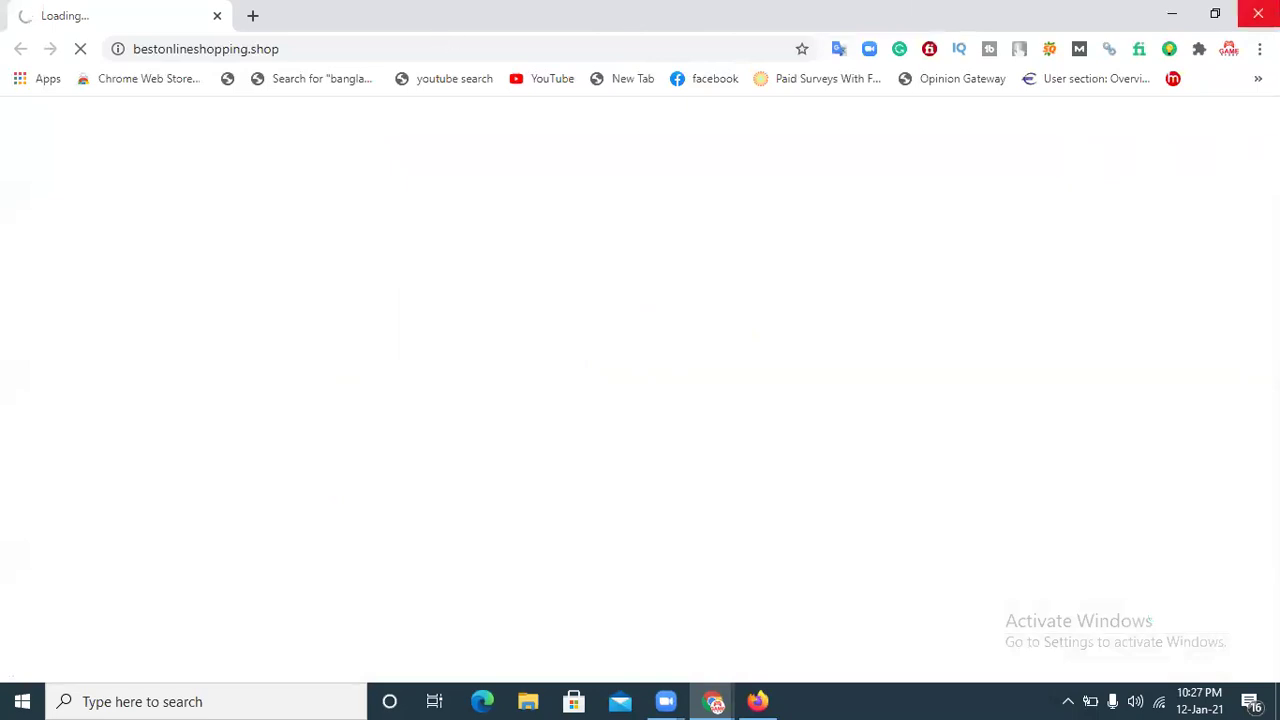
key(ctrl+w)
right_click(143, 113)
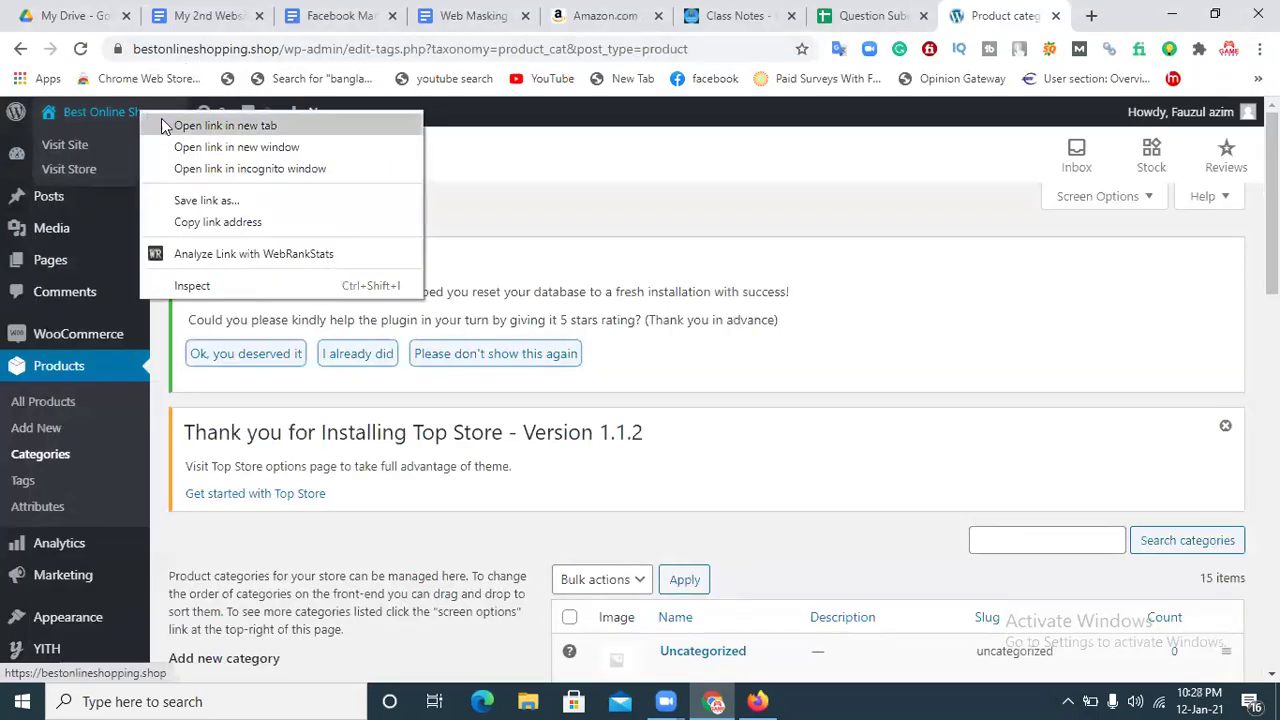
click(163, 124)
click(1010, 10)
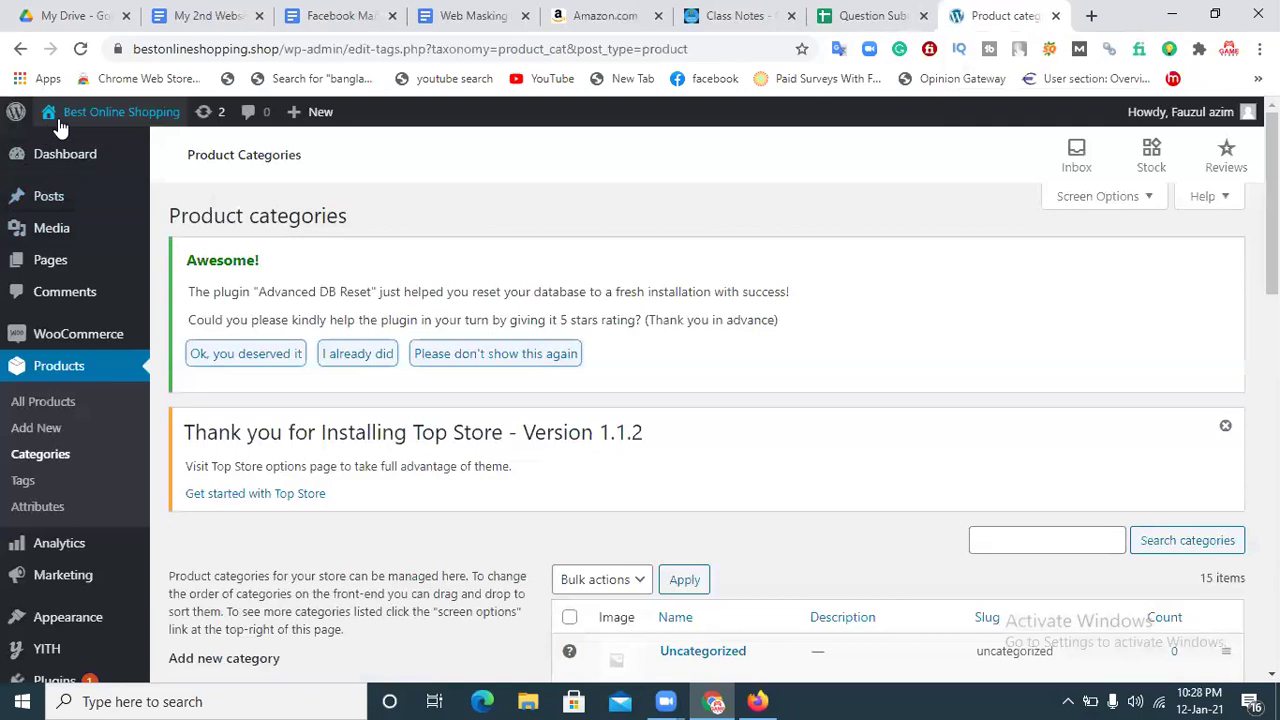
Reopen the storefront homepage in a new tab and look through its category menu down to Women Fashion
right_click(68, 116)
click(110, 142)
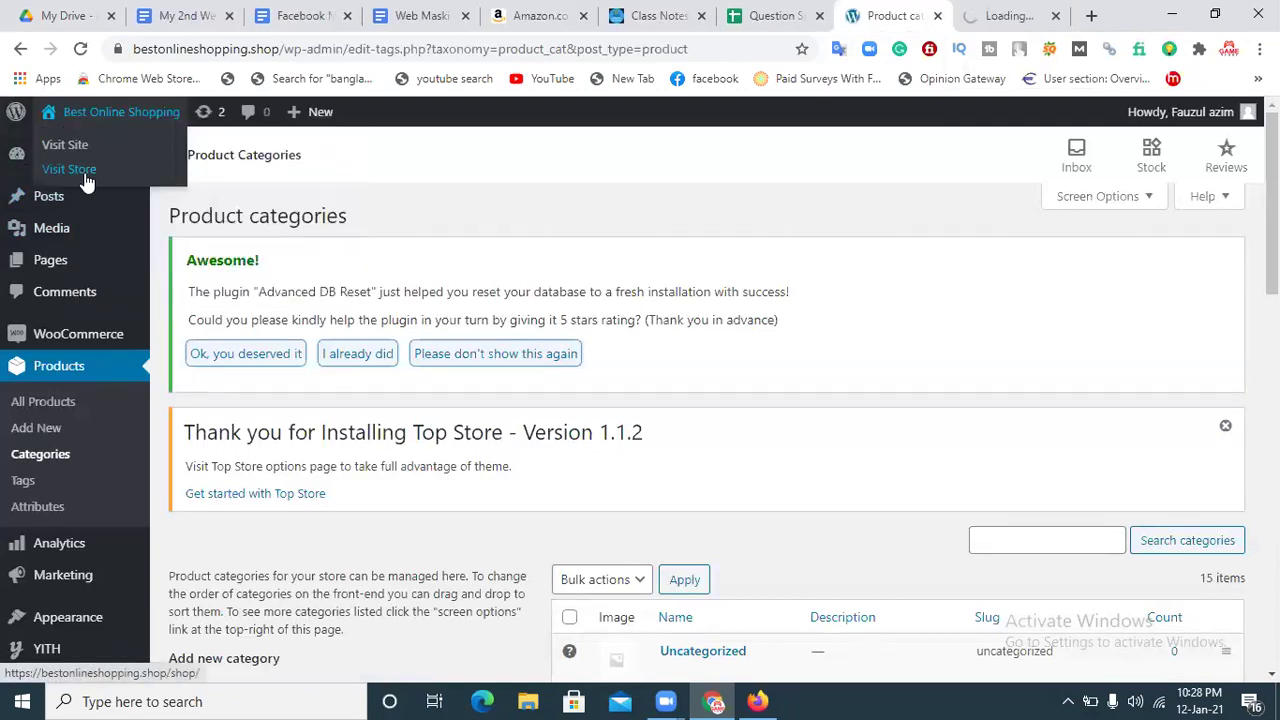
click(1030, 8)
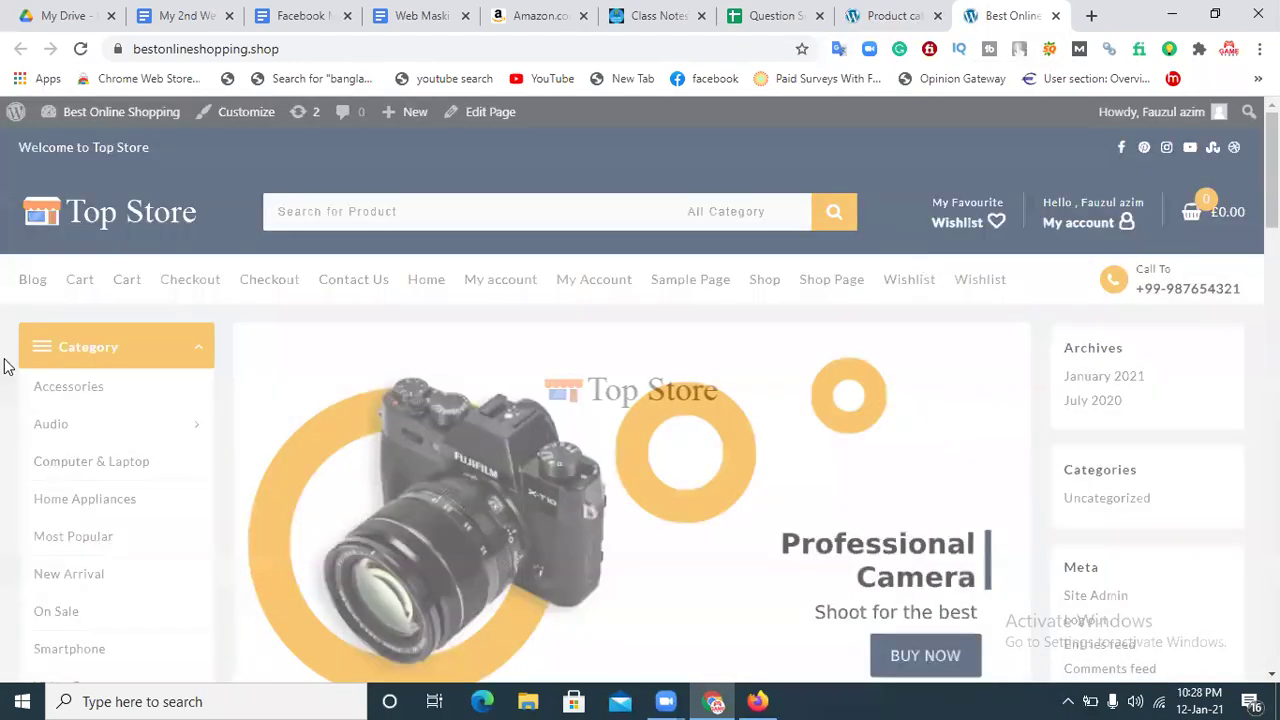
scroll(90, 318, down, 5)
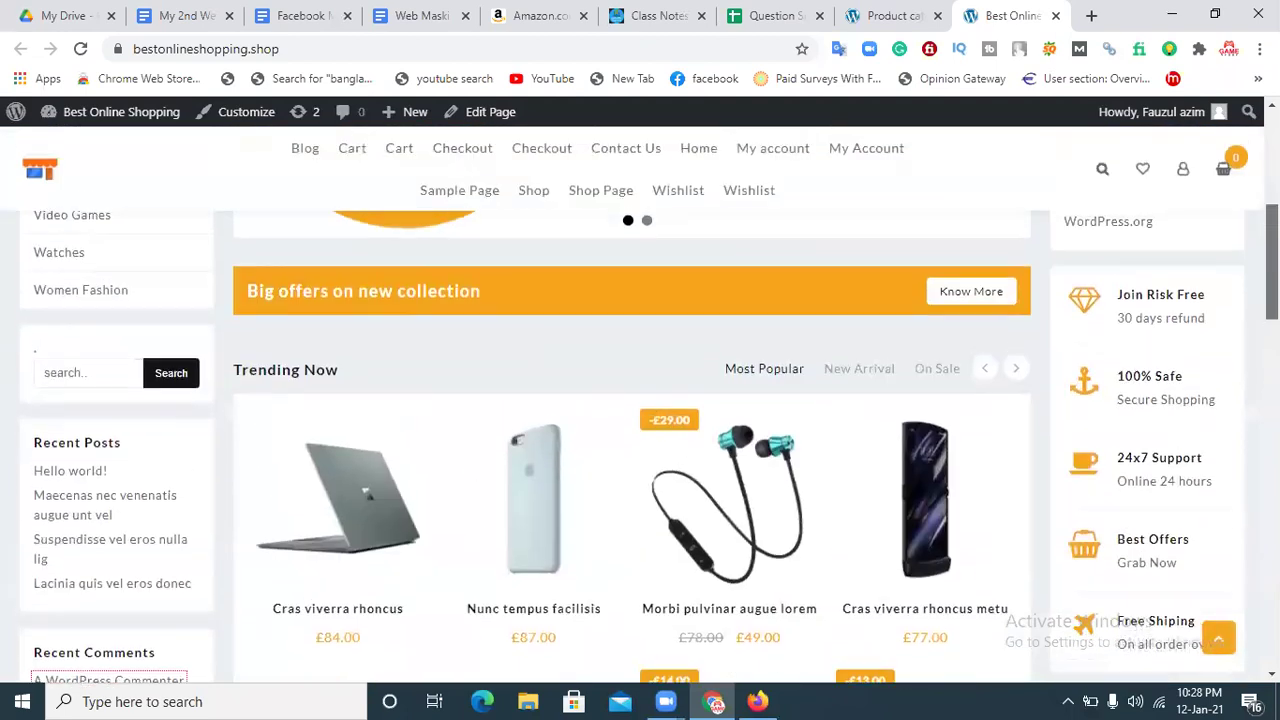
Open the Women Fashion category from the storefront menu and examine the products listed in it
click(92, 316)
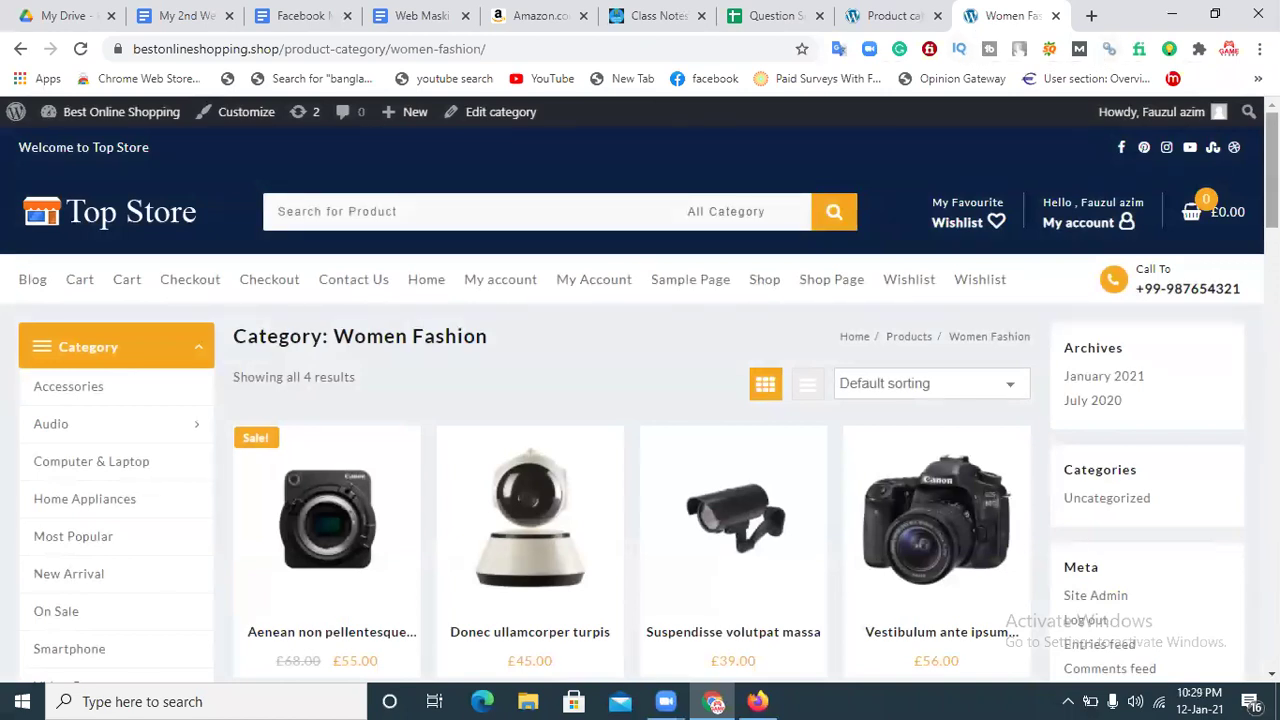
scroll(486, 329, down, 3)
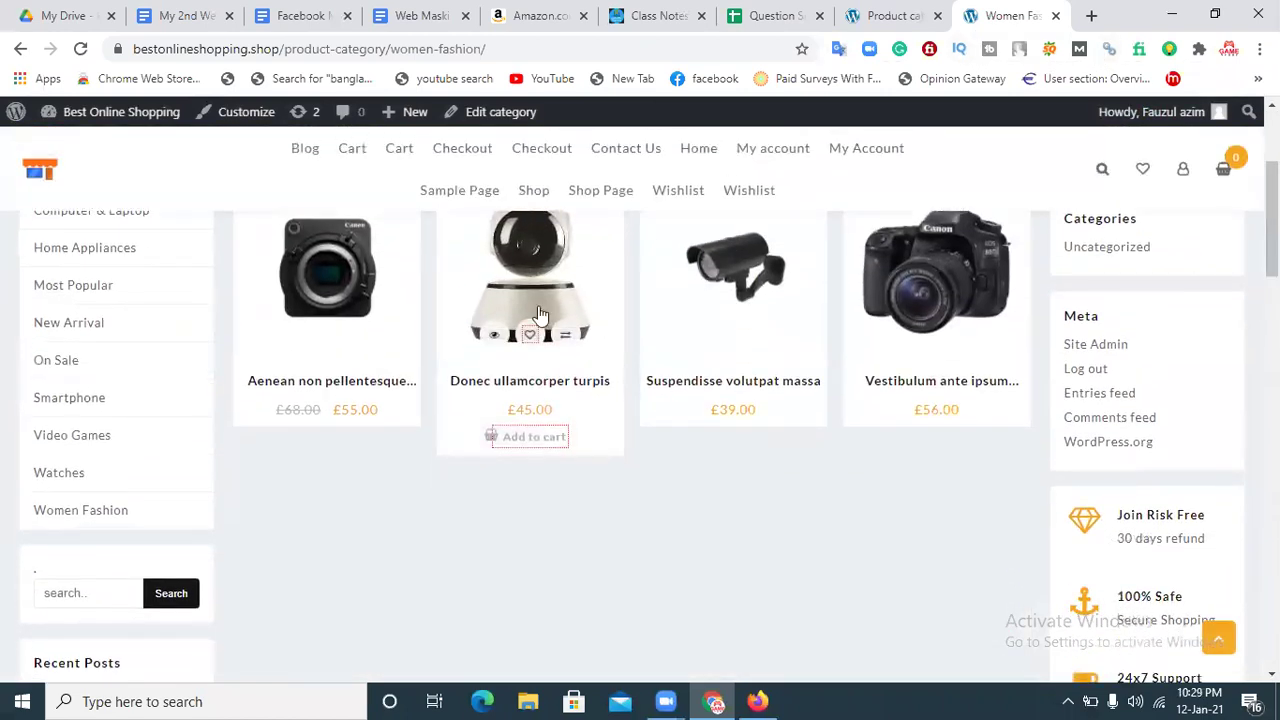
mouse_move(897, 330)
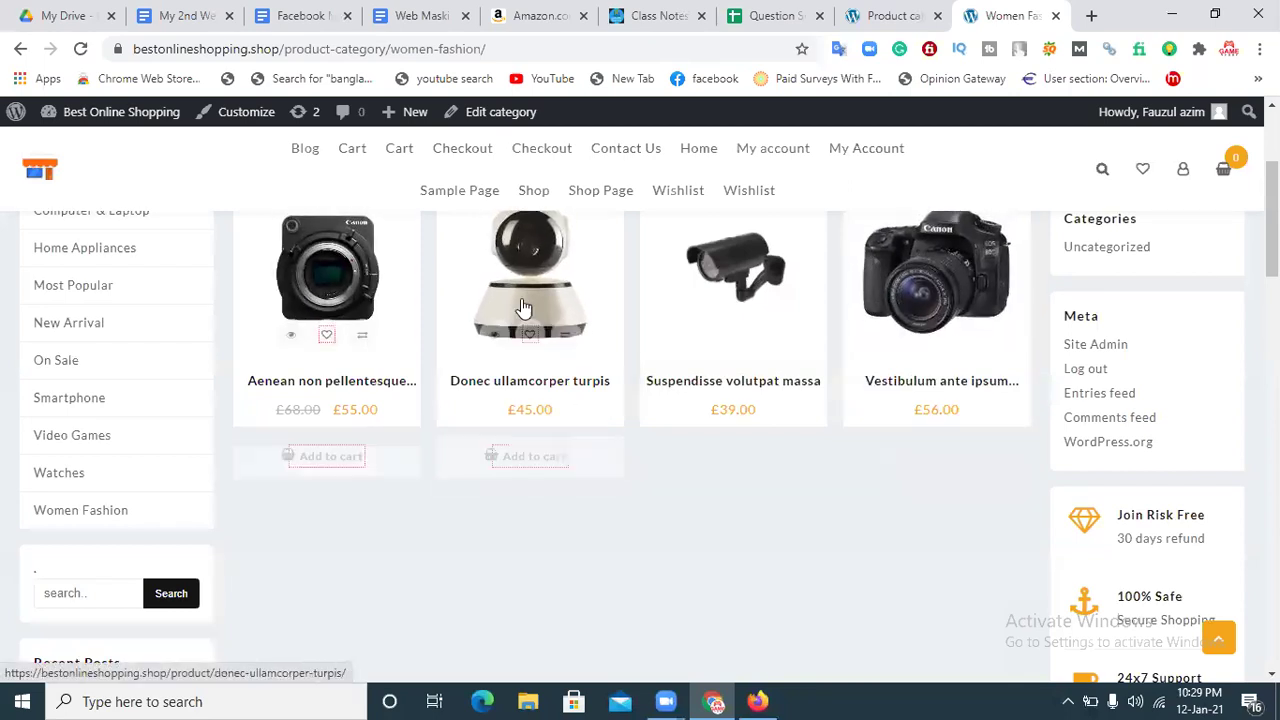
scroll(410, 380, up, 3)
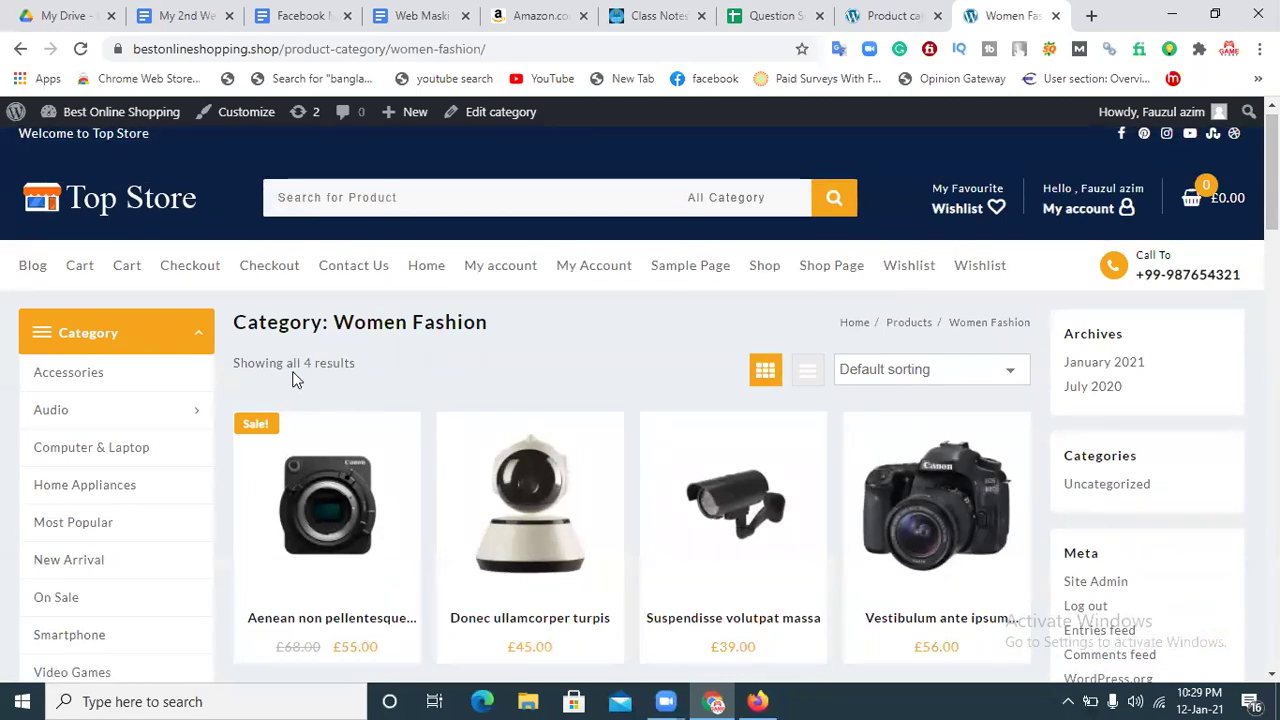
scroll(640, 400, down, 2)
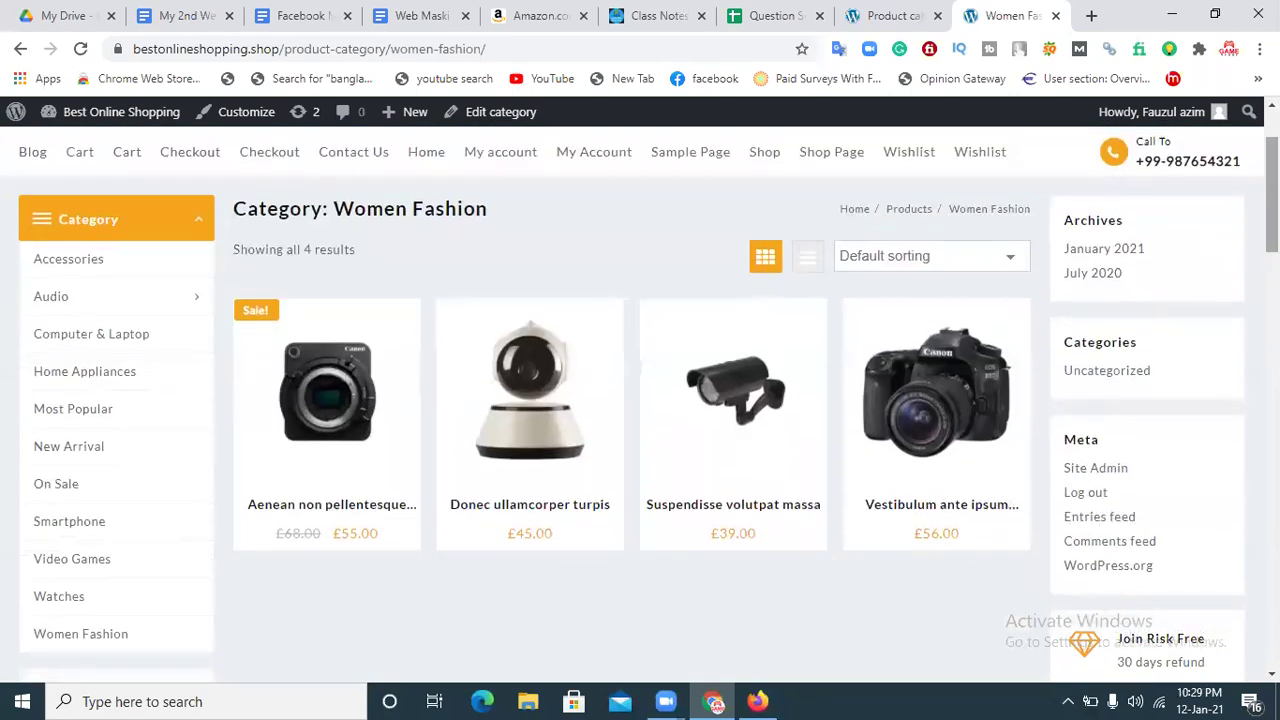
Go back to the product categories admin page, open the Watches category for editing and rename it Men Fashion
click(893, 16)
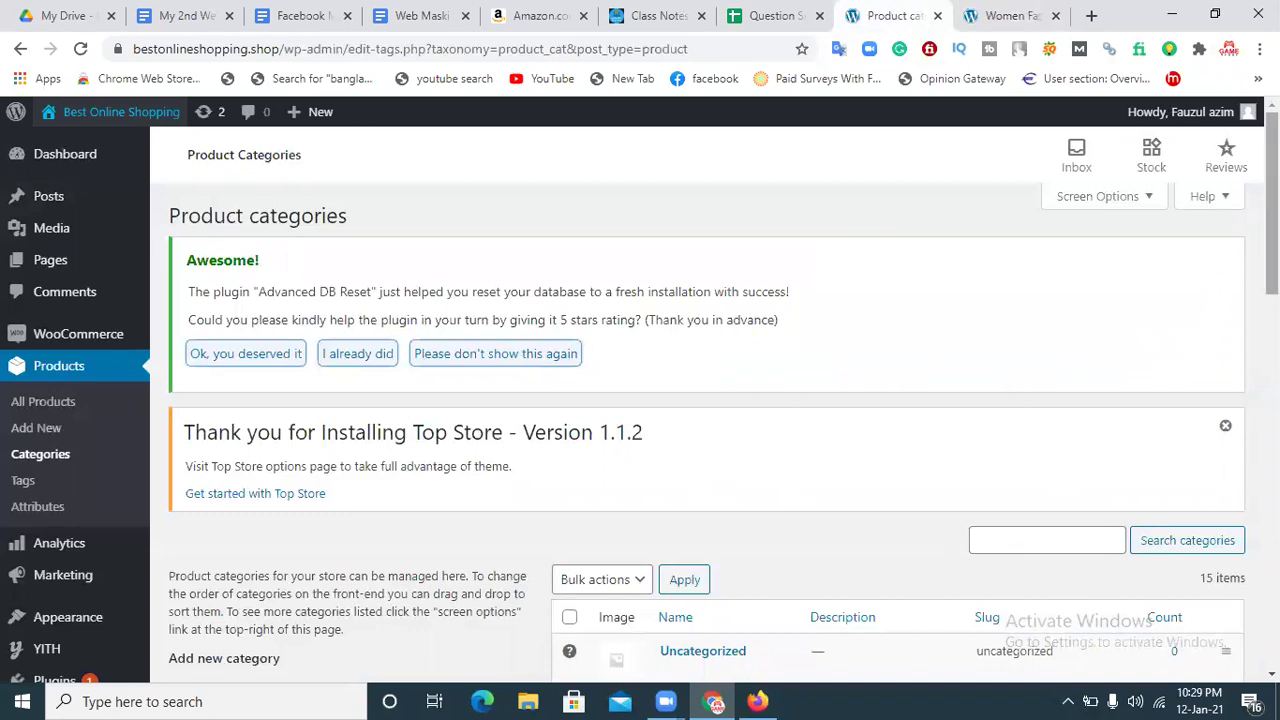
scroll(1272, 300, down, 5)
scroll(771, 531, down, 4)
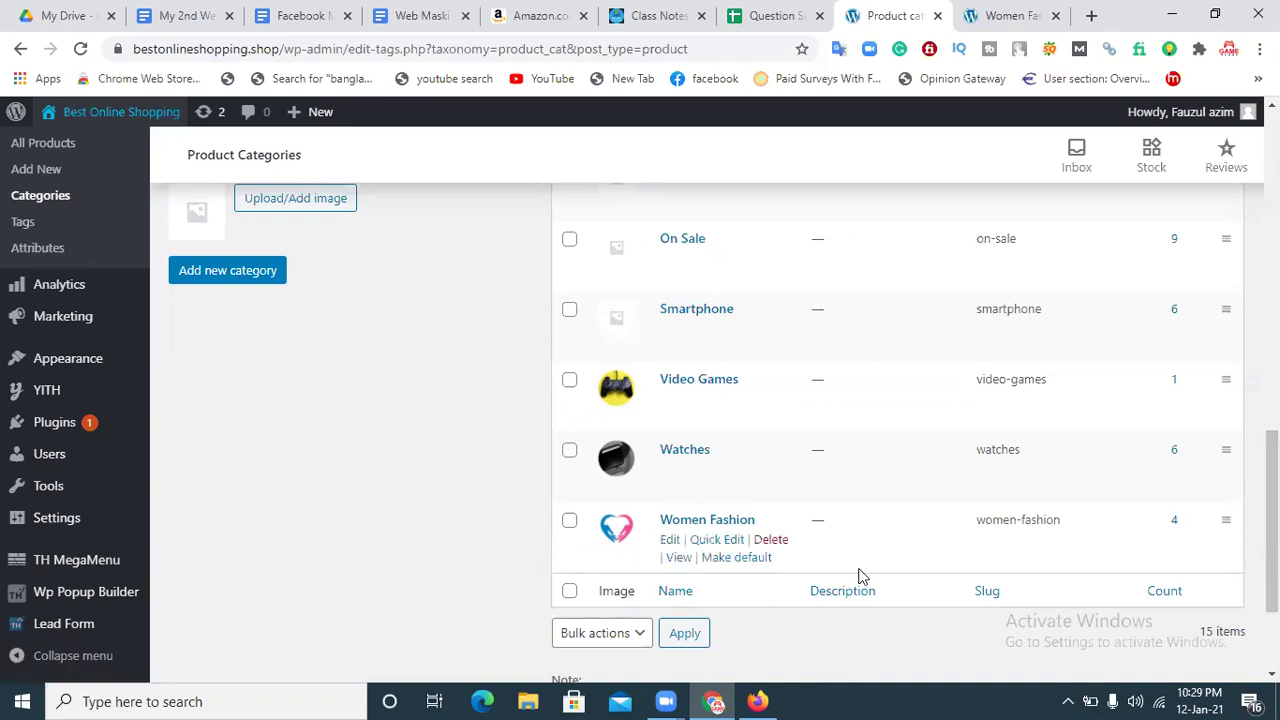
click(676, 472)
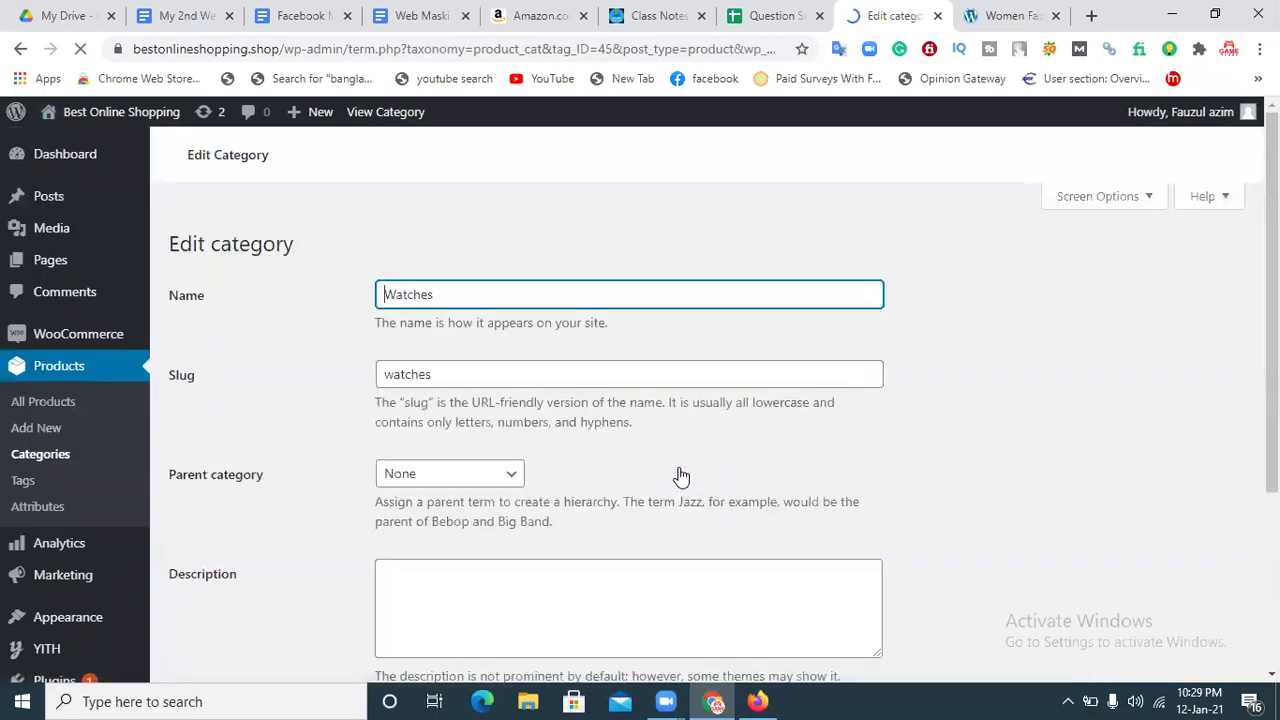
drag(436, 295, 382, 297)
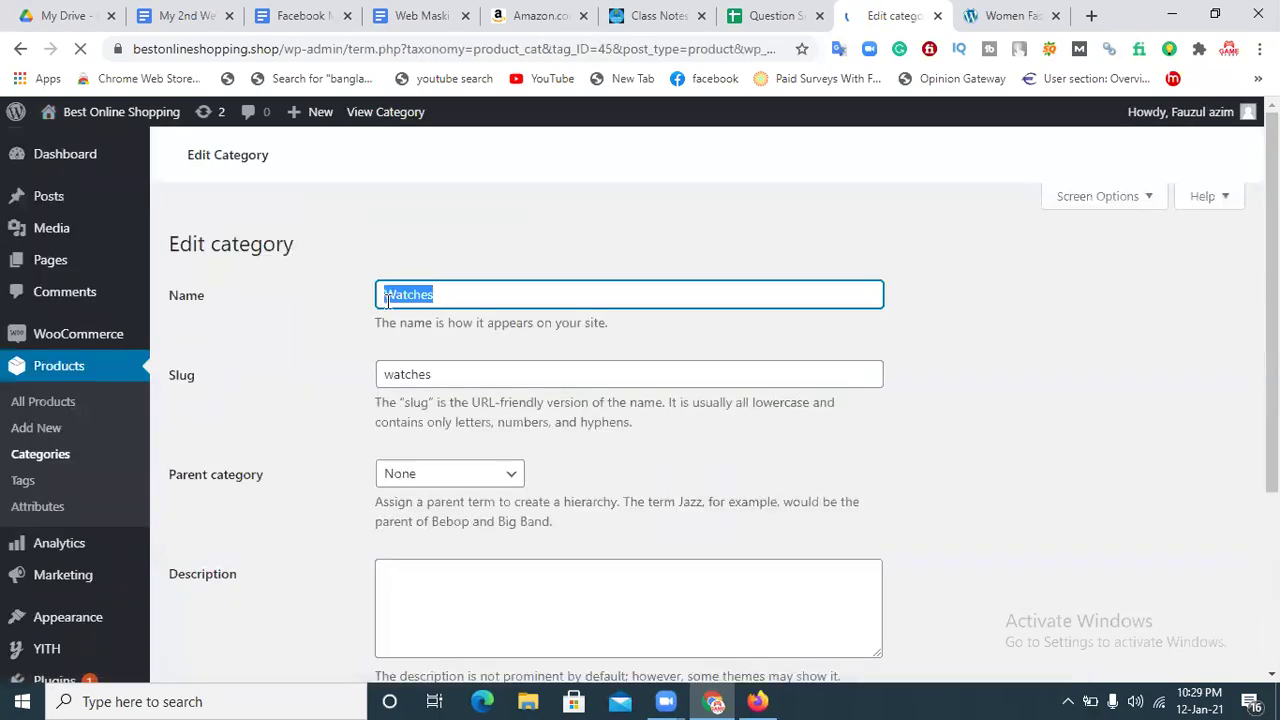
text(Me)
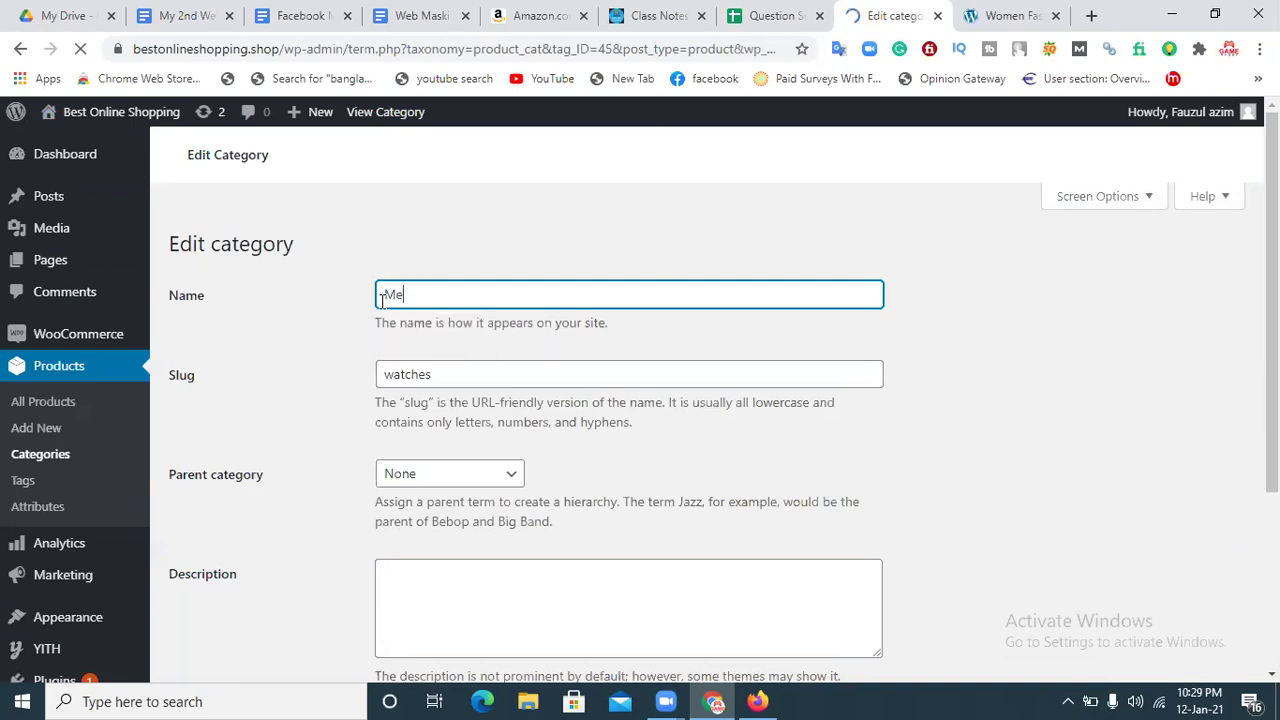
text(n Fashion)
Copy the new category name into the slug and hyphenate it as Men-Fashion
drag(486, 289, 378, 287)
key(ctrl+c)
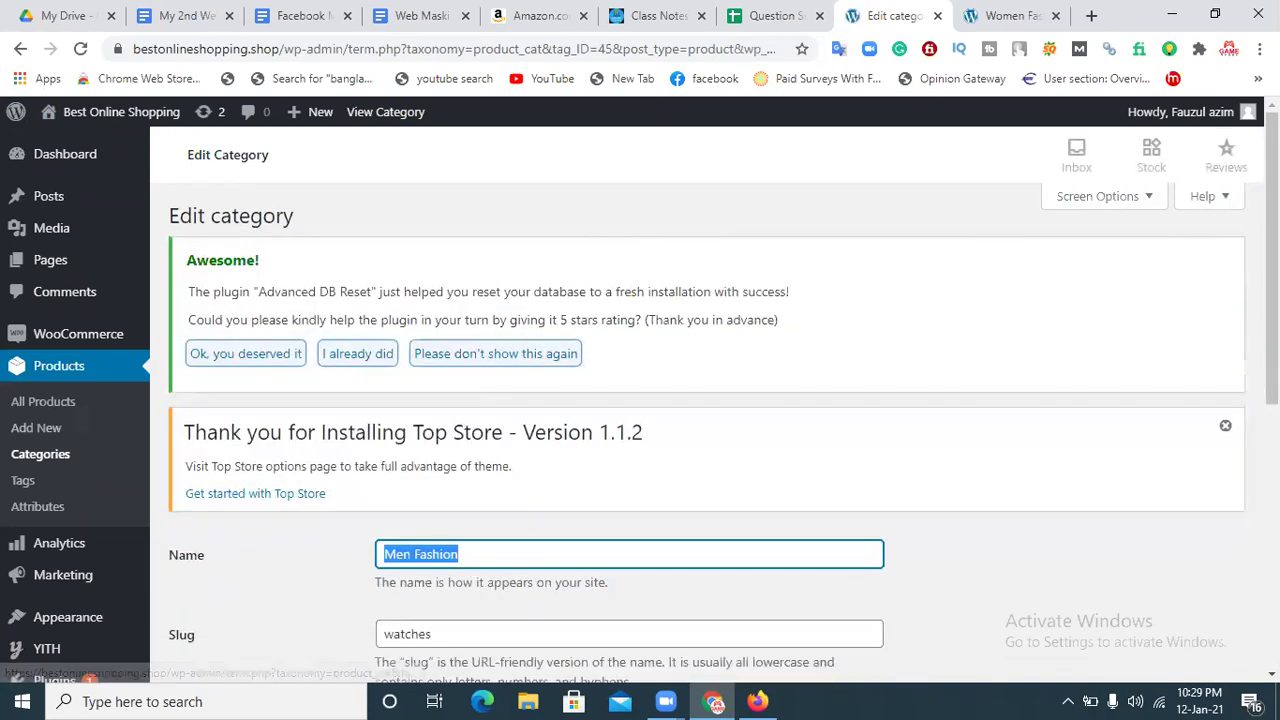
scroll(580, 362, down, 3)
drag(486, 303, 362, 315)
key(ctrl+v)
click(418, 313)
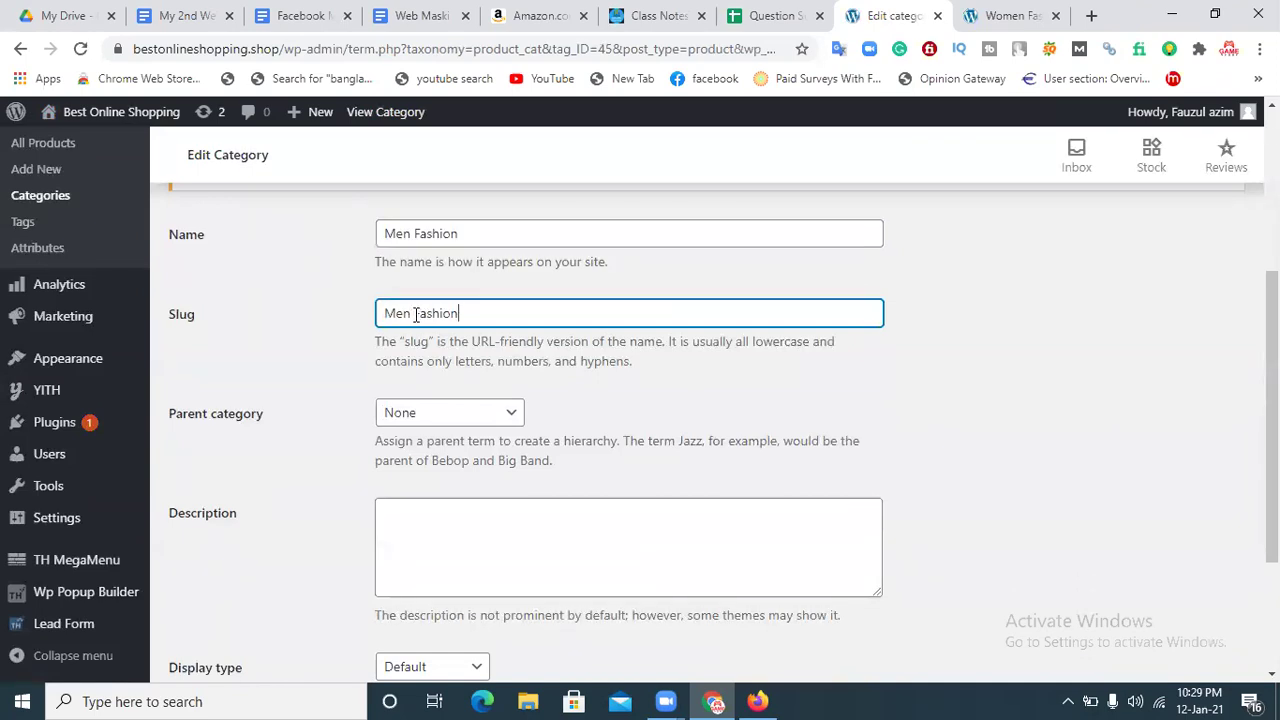
key(BackSpace)
text(-)
click(410, 418)
click(1175, 390)
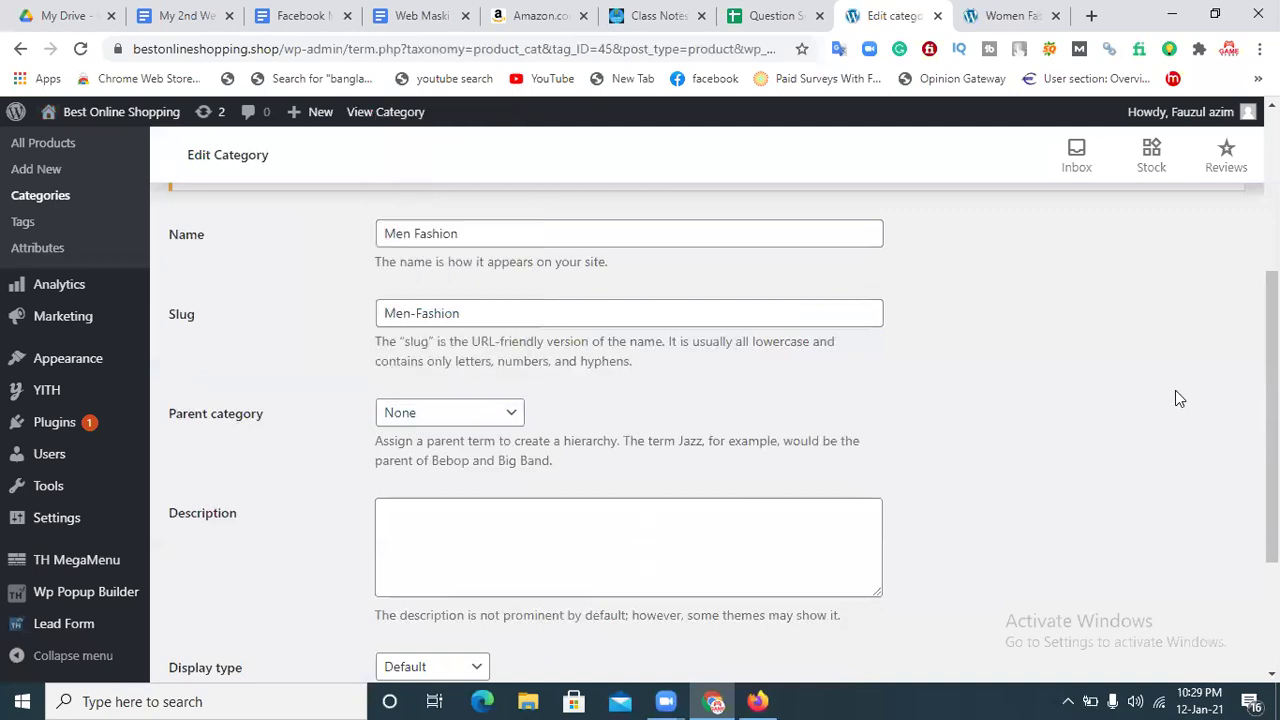
Save the Men Fashion category with its existing thumbnail and look for it in the reloaded storefront's category menu
scroll(1272, 400, down, 2)
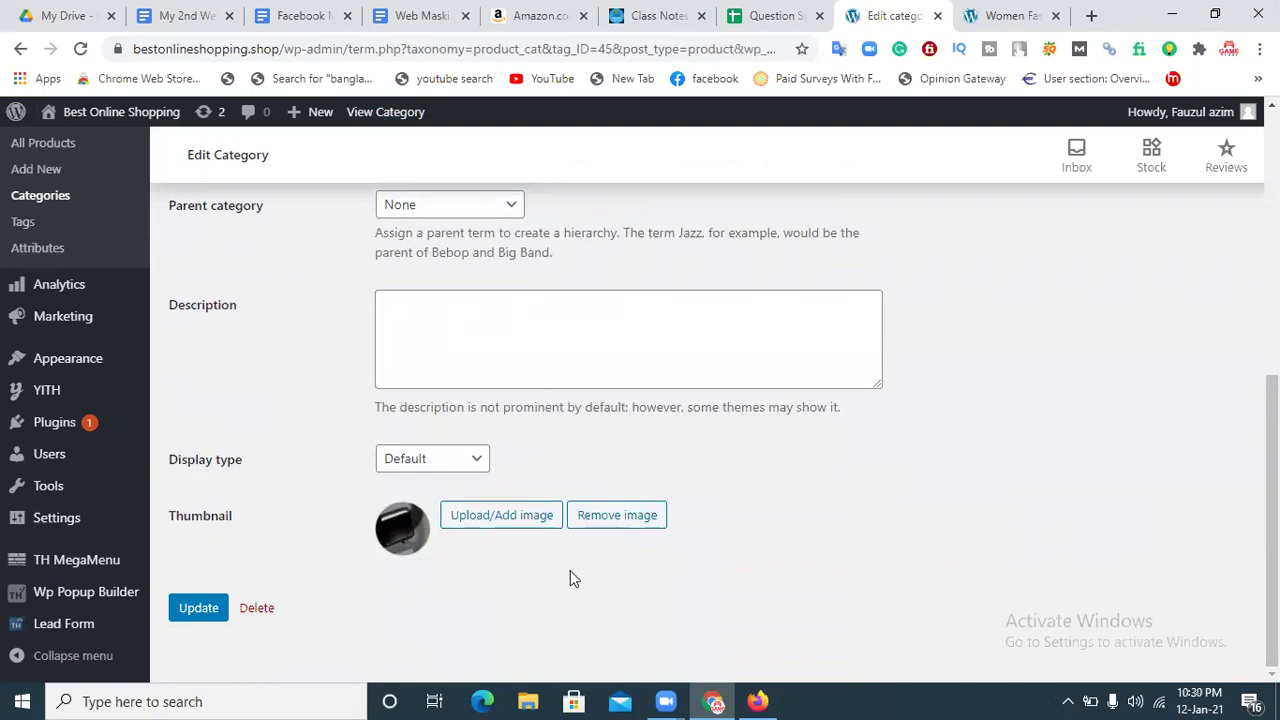
click(1000, 12)
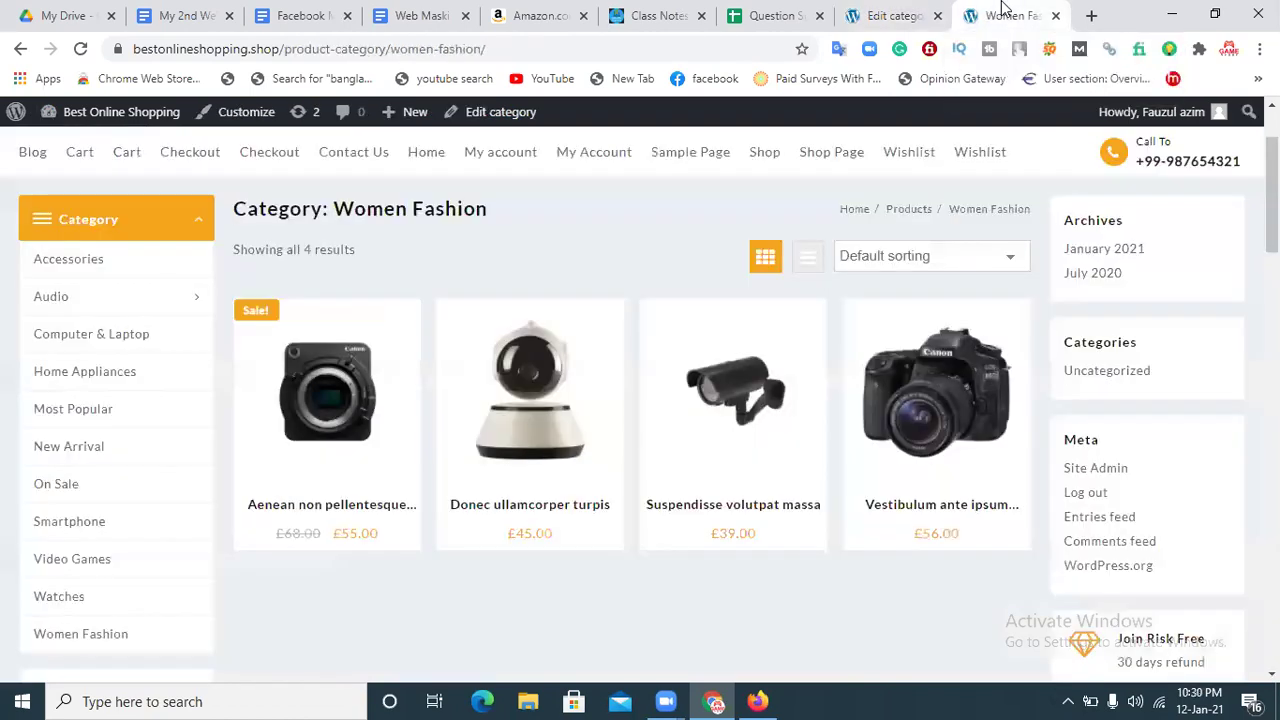
click(862, 12)
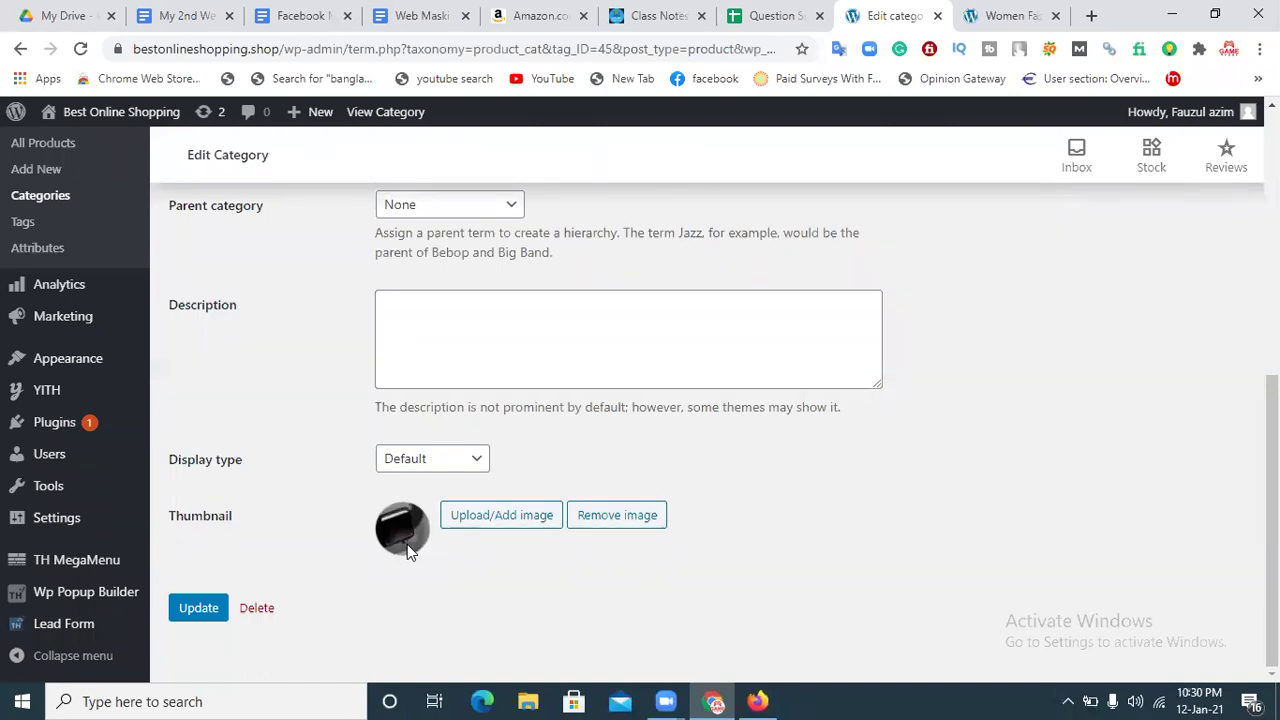
click(196, 610)
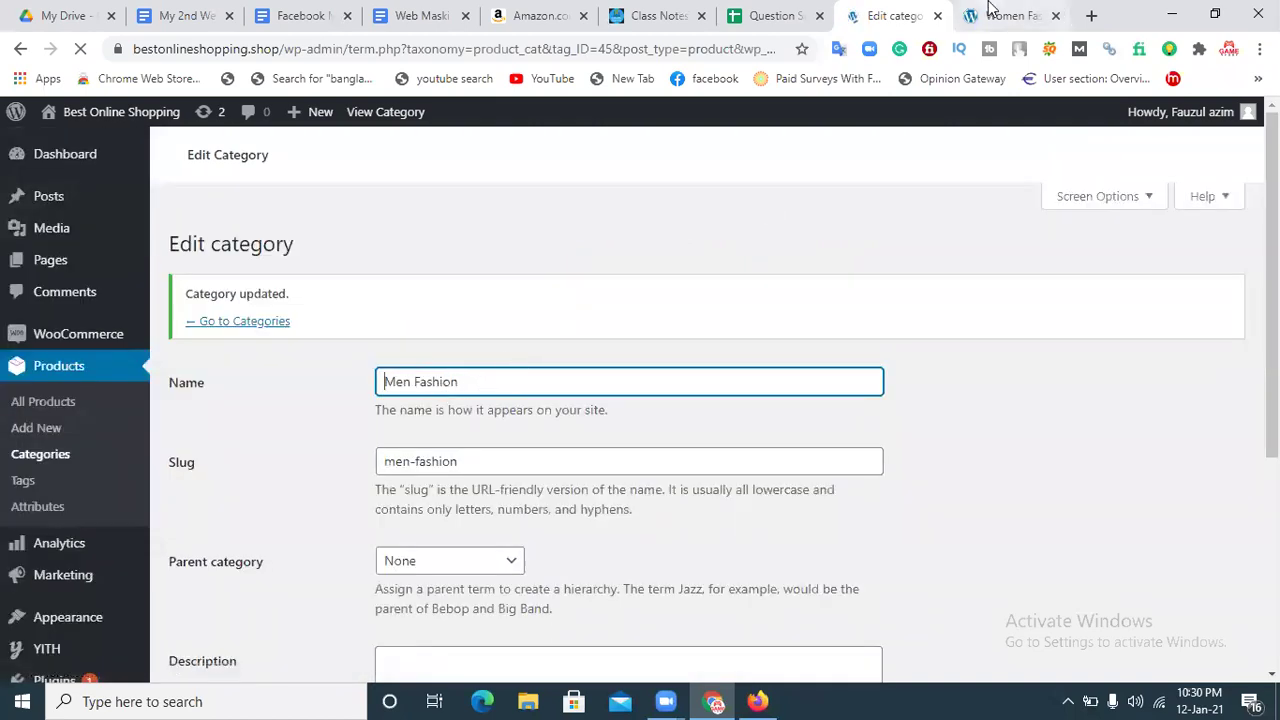
key(ctrl+Tab)
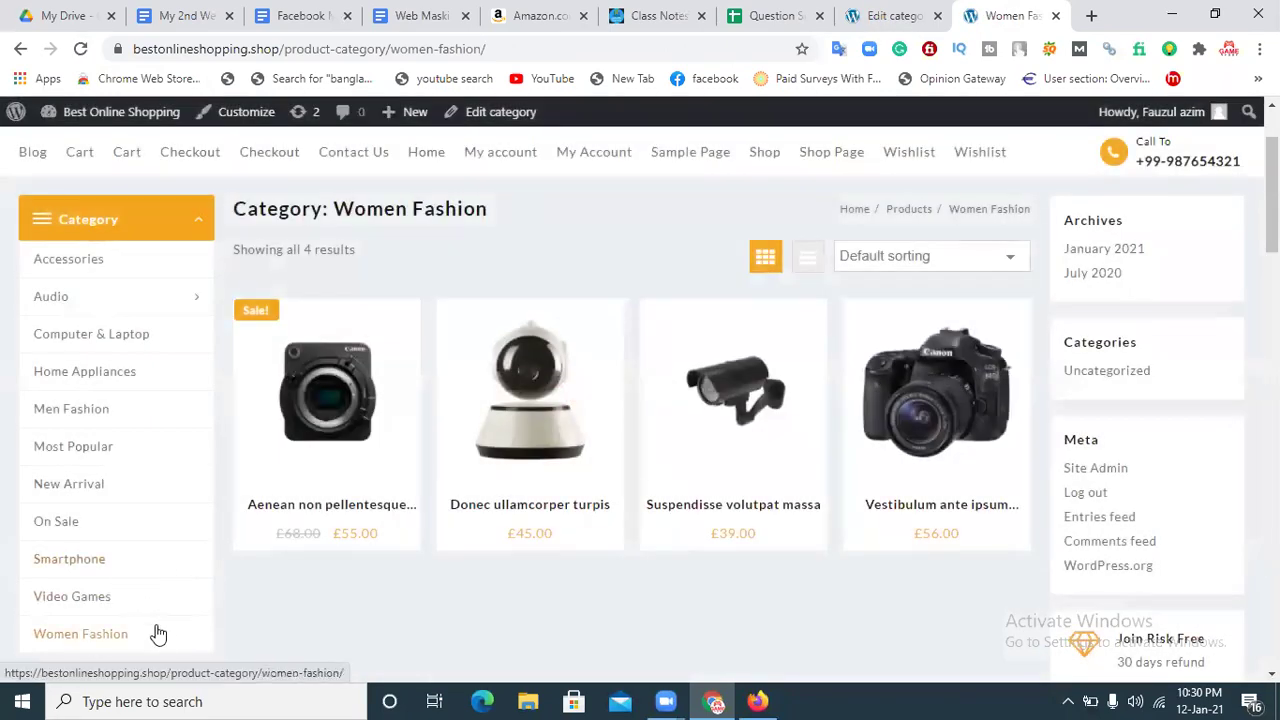
scroll(128, 443, down, 1)
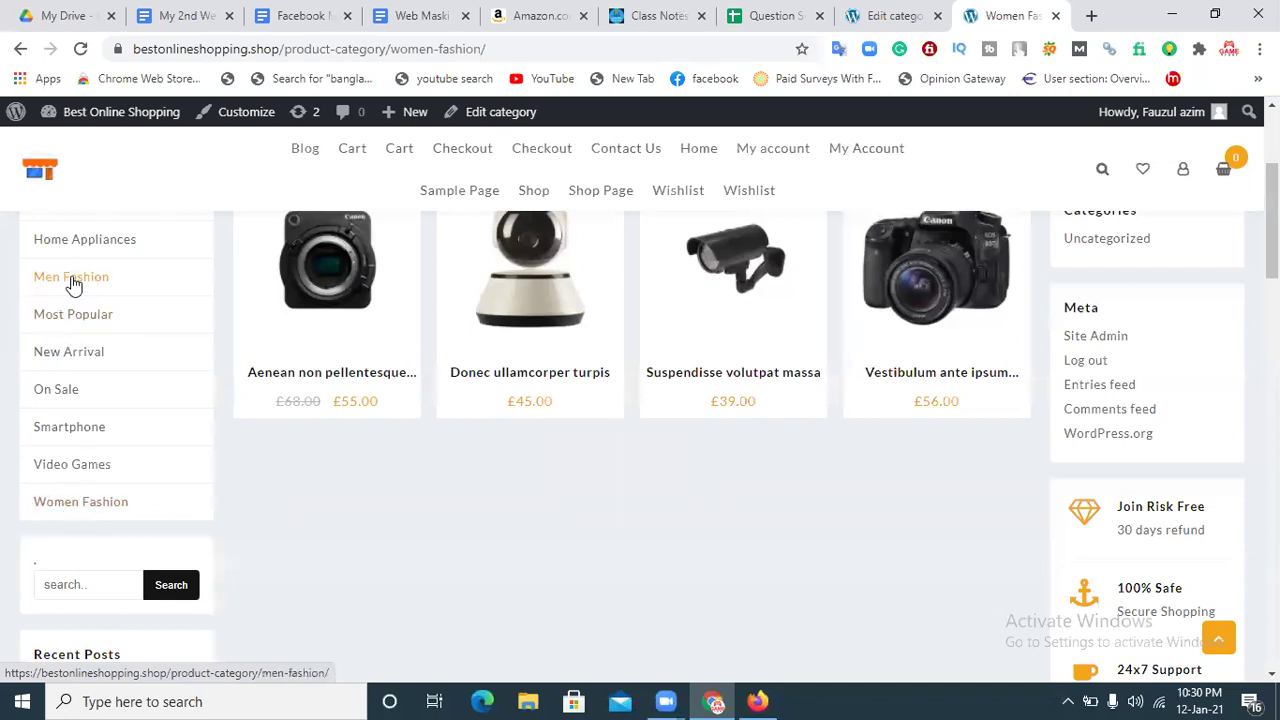
Return to the product categories list in the admin and open the Video Games category for editing
click(880, 15)
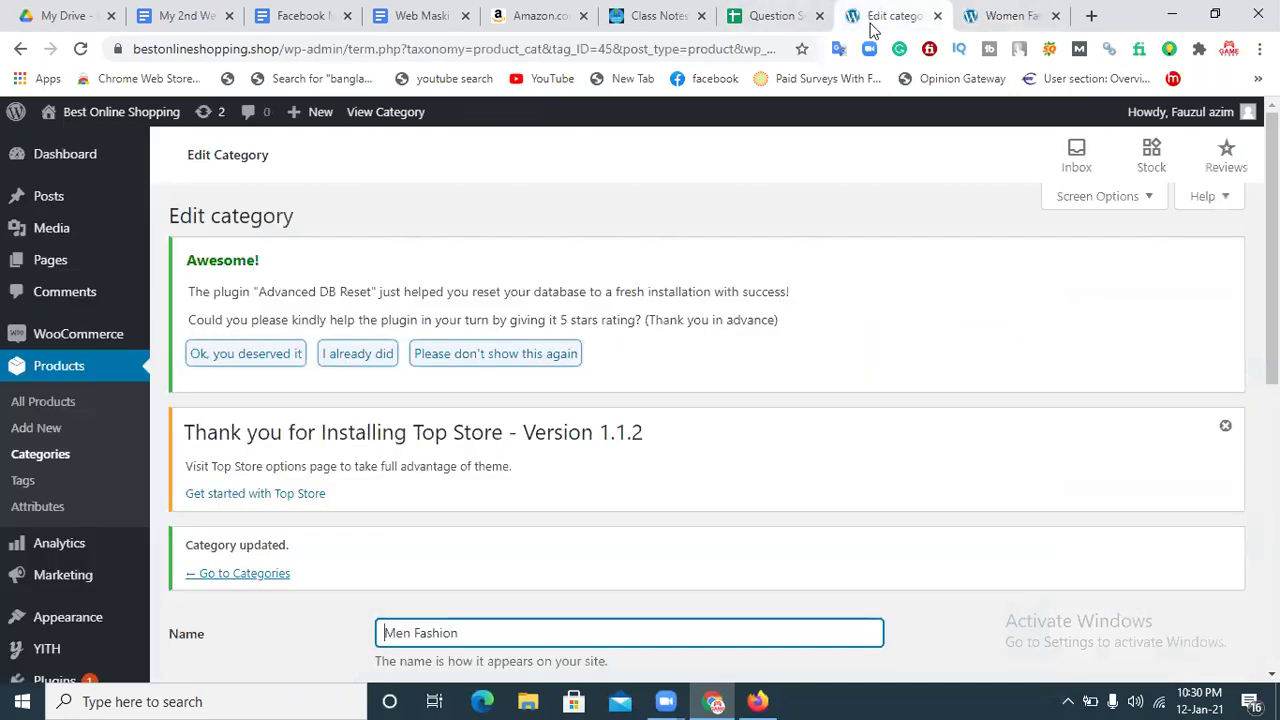
scroll(50, 428, down, 4)
scroll(50, 428, up, 4)
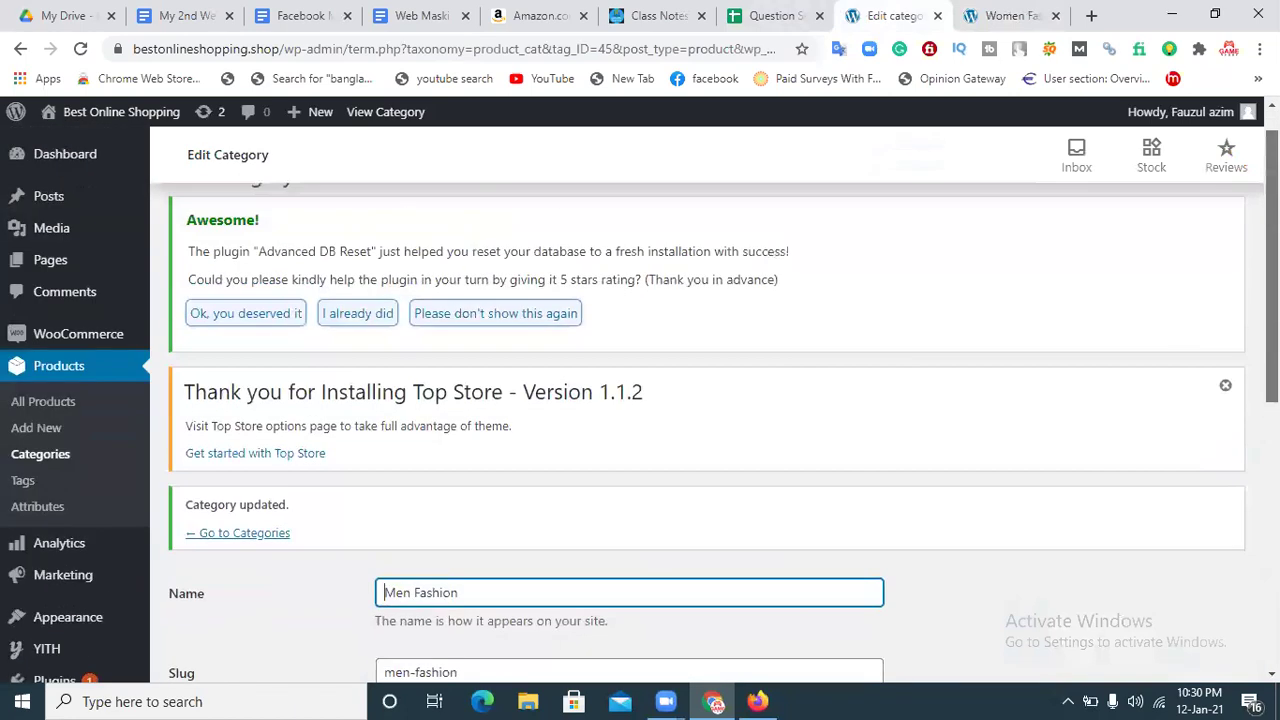
click(37, 401)
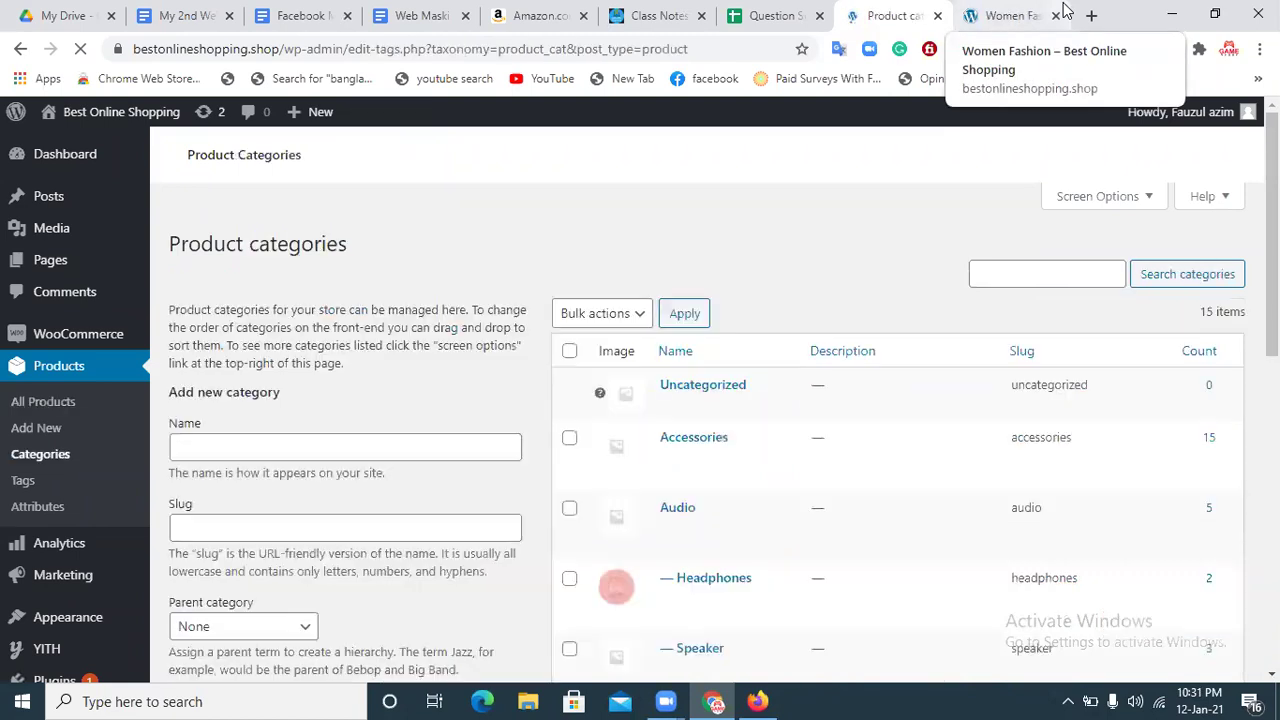
scroll(1190, 277, down, 8)
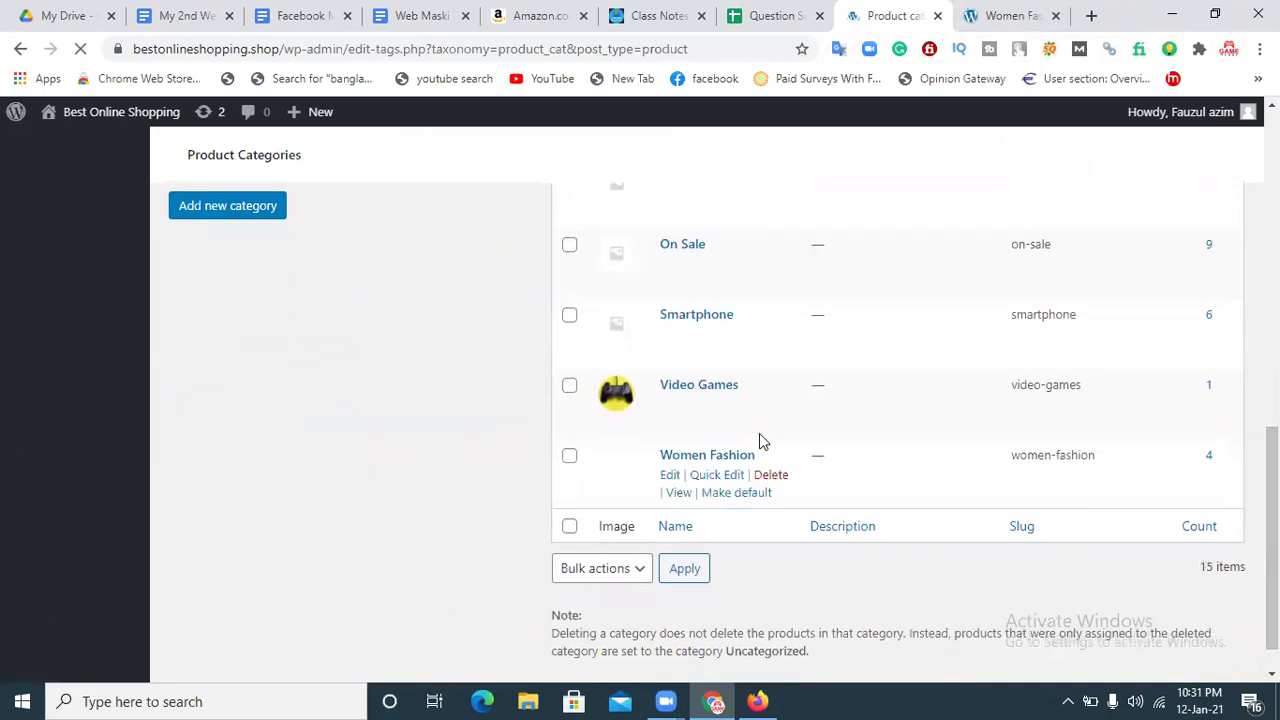
scroll(757, 440, up, 3)
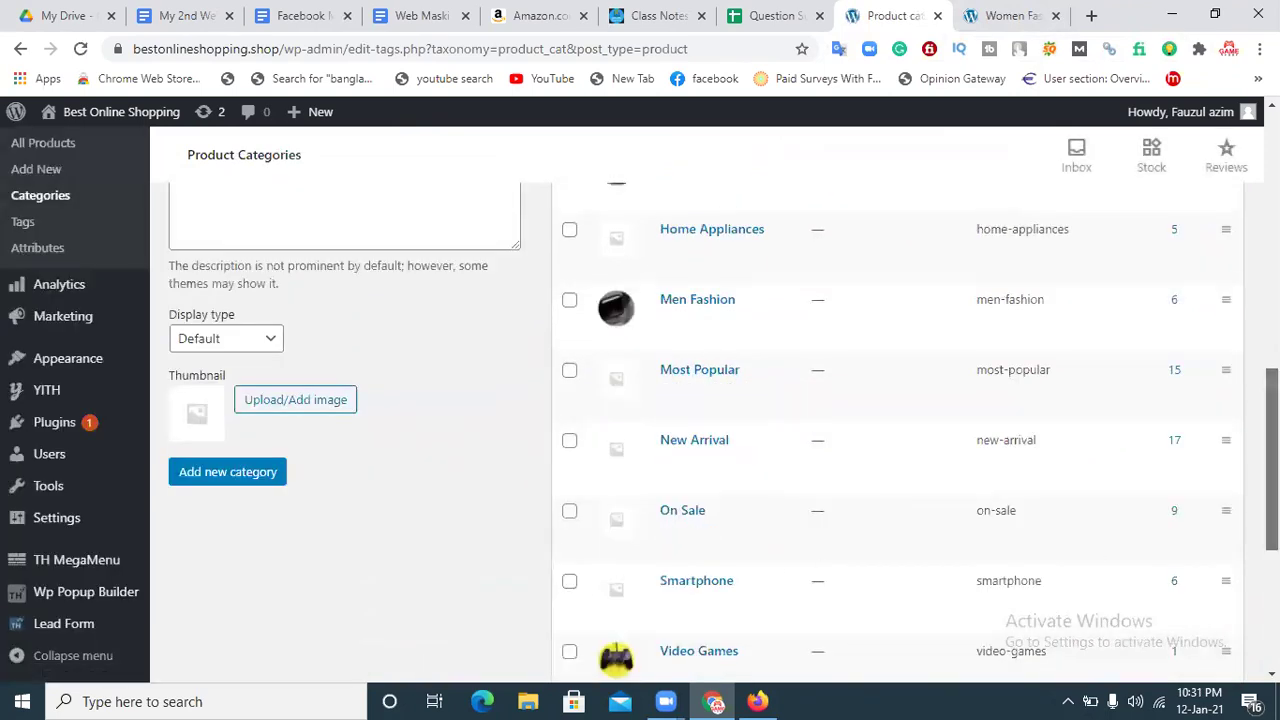
scroll(897, 514, down, 2)
click(673, 479)
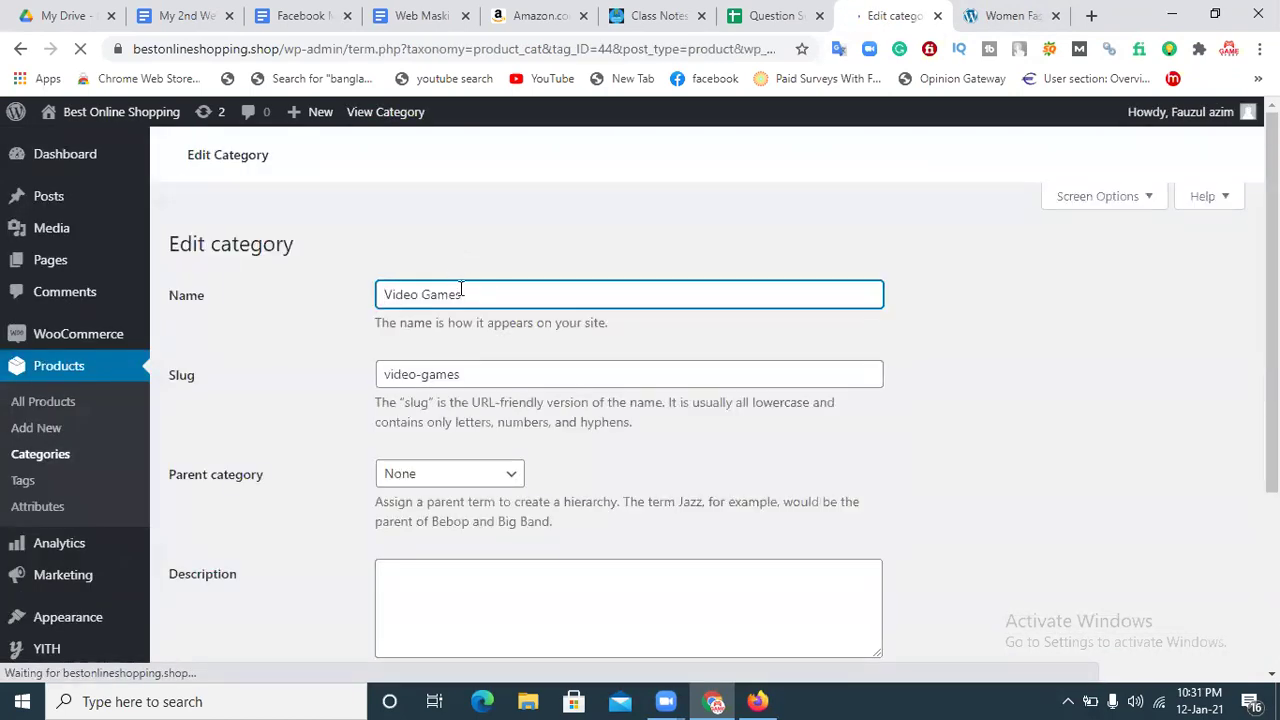
Rename the Video Games category KIds, set its slug to Kids, and save the changes
drag(462, 293, 315, 303)
text(Ki)
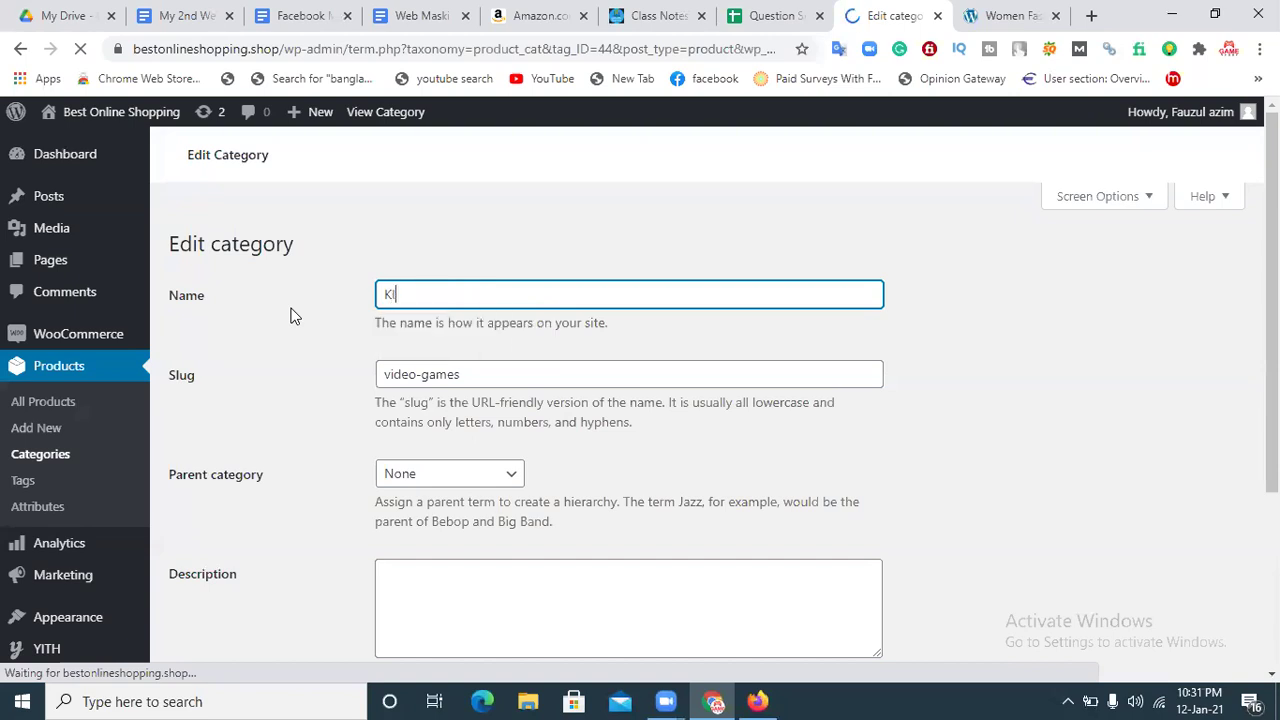
drag(457, 372, 400, 374)
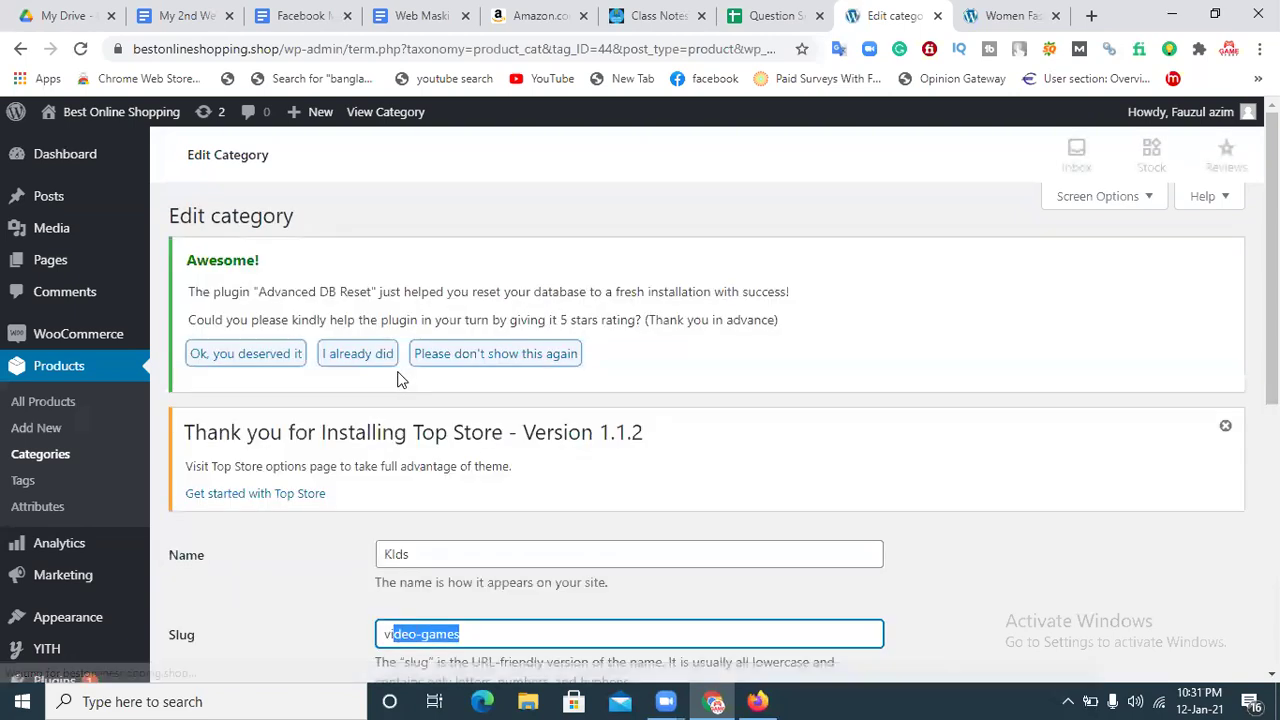
click(592, 628)
scroll(540, 626, down, 2)
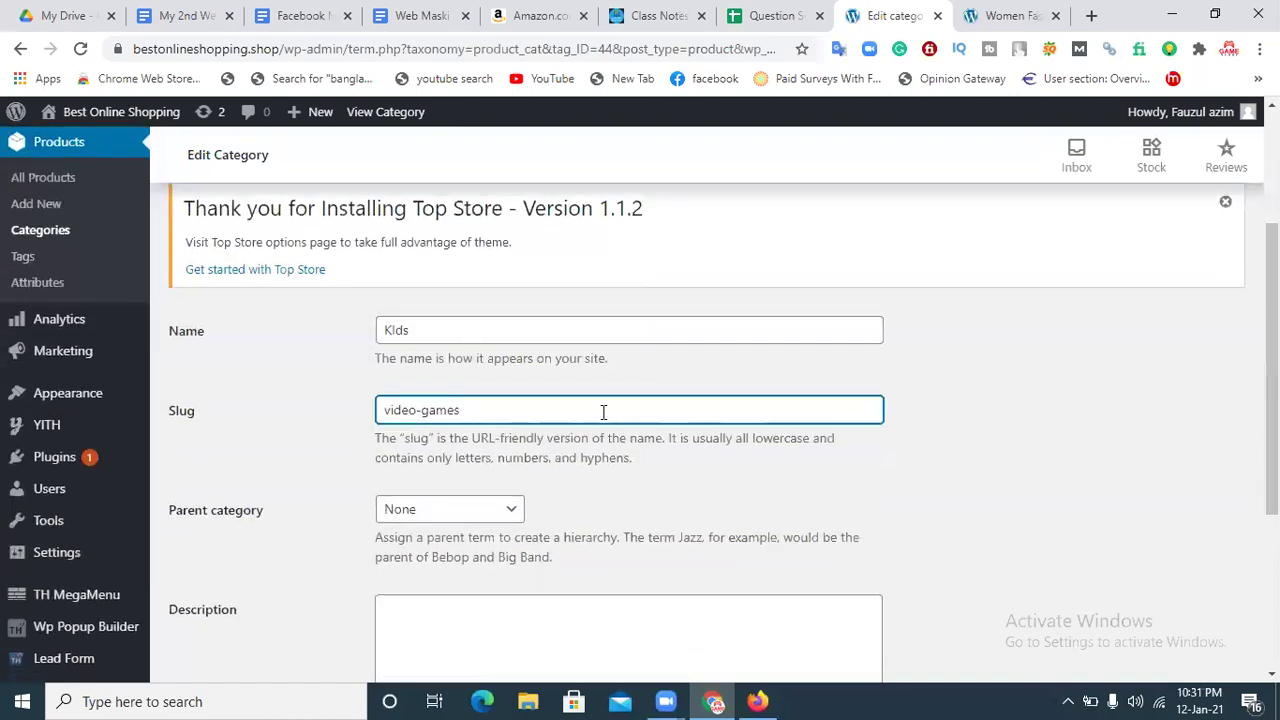
drag(489, 410, 381, 412)
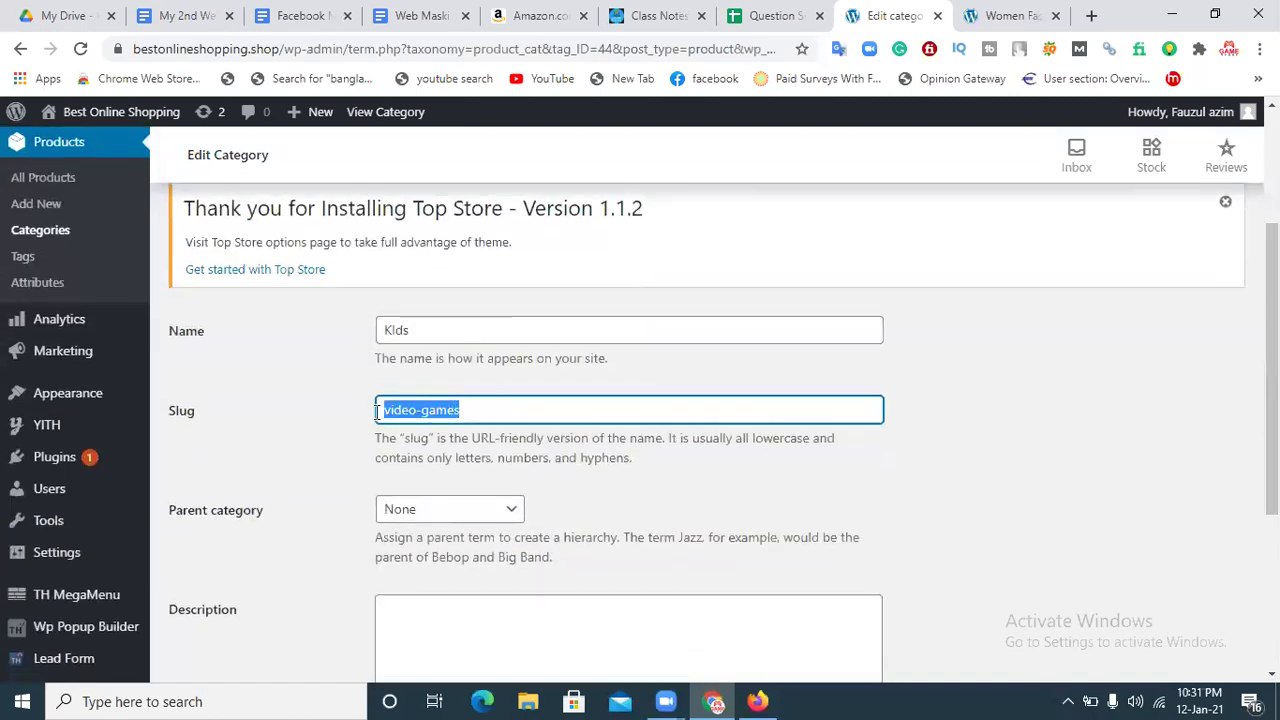
key(BackSpace)
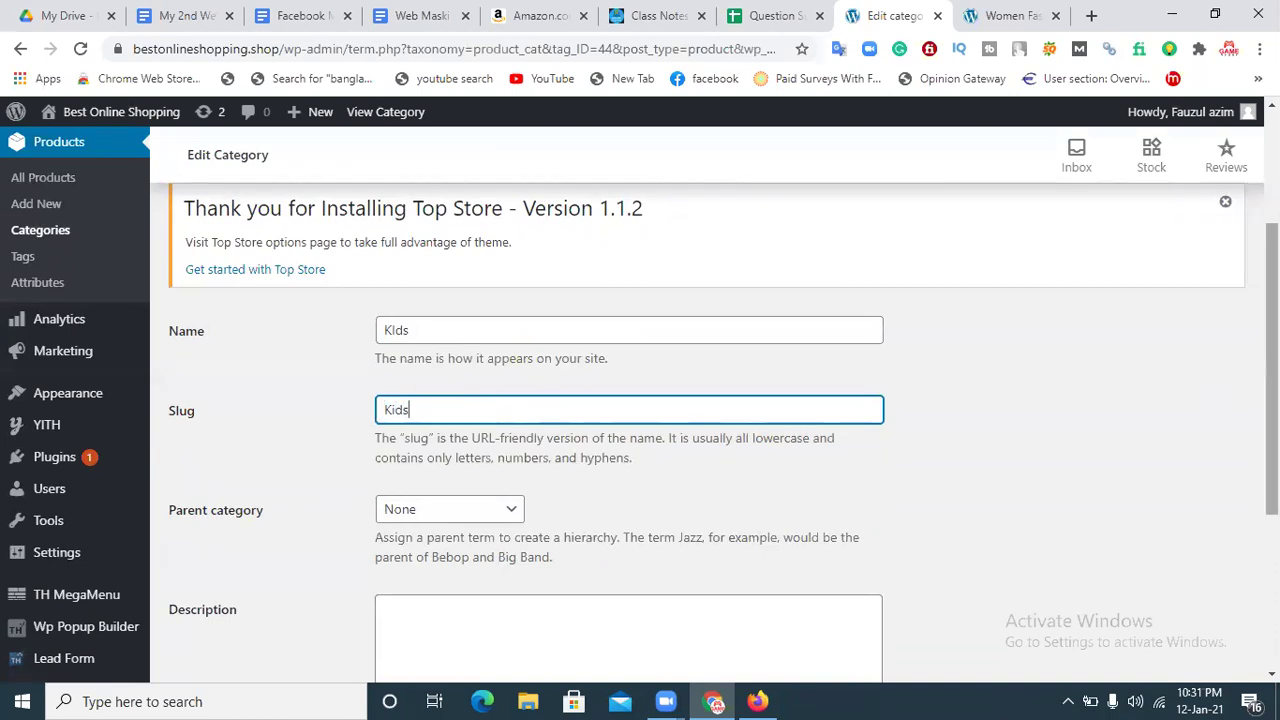
scroll(538, 383, down, 3)
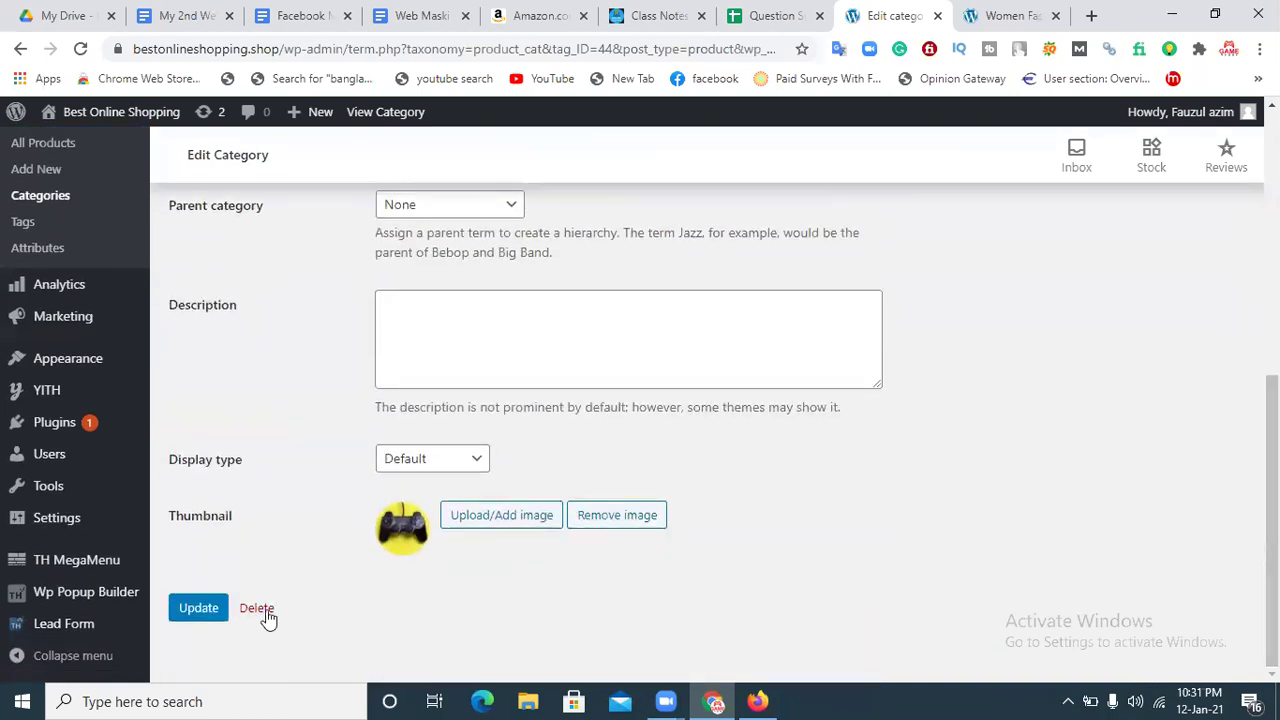
click(209, 610)
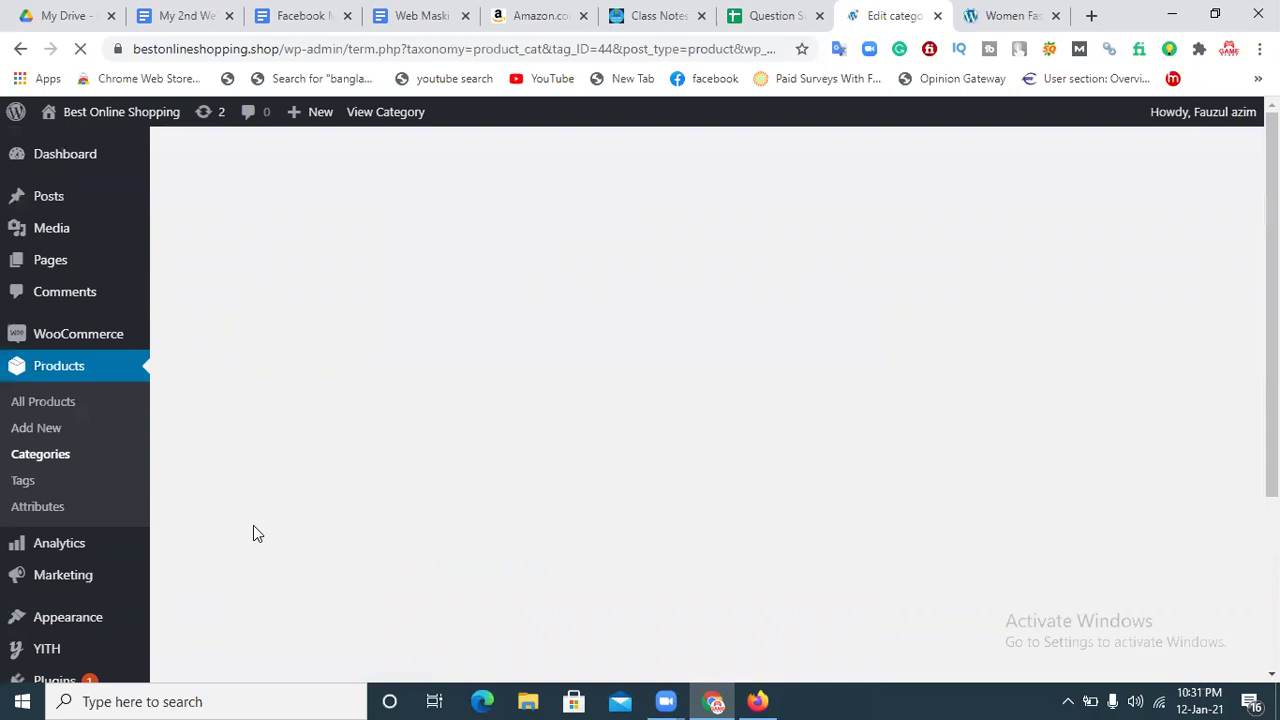
Reload the storefront's Women Fashion page and look through its category menu for the renamed KIds and Men Fashion categories
click(960, 12)
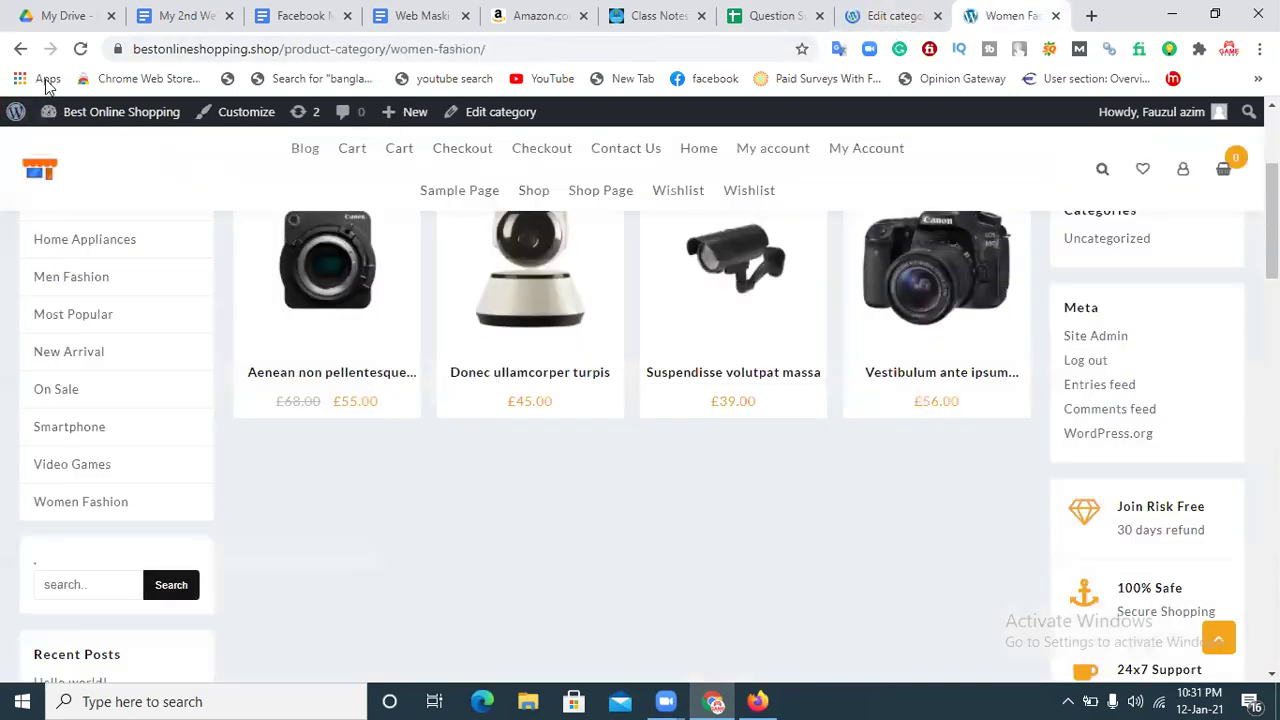
click(82, 49)
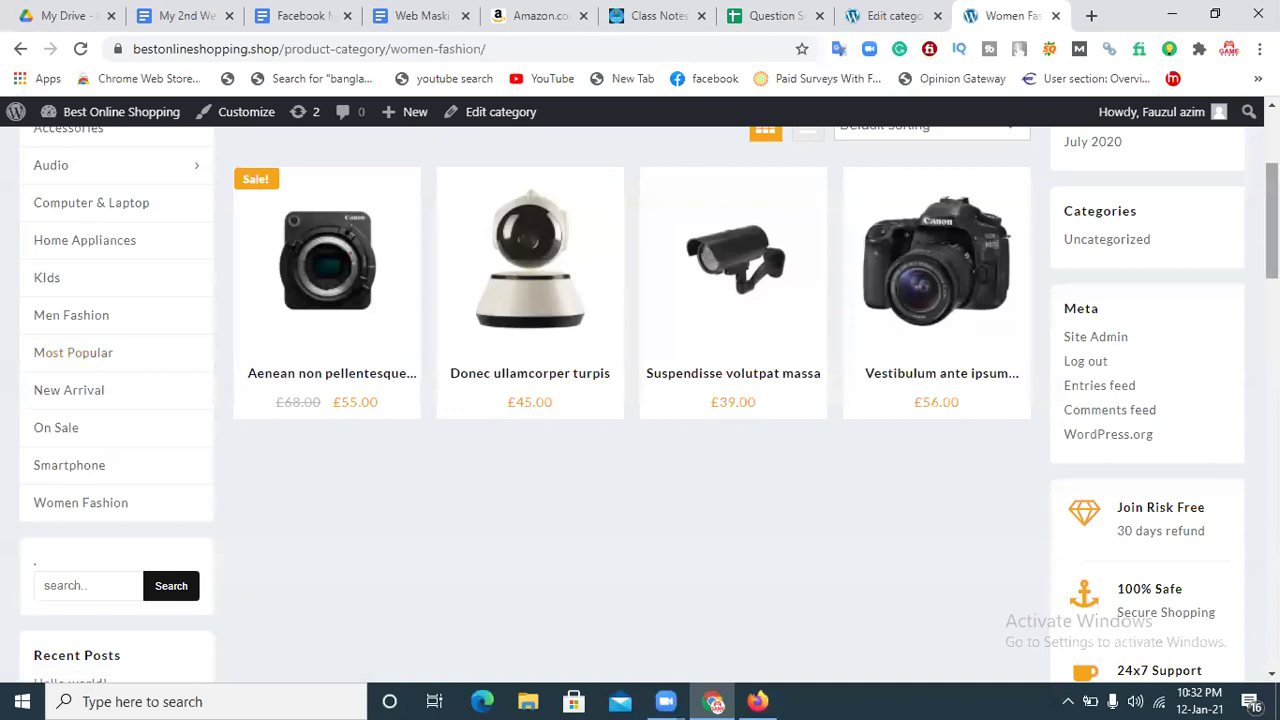
scroll(1223, 543, up, 2)
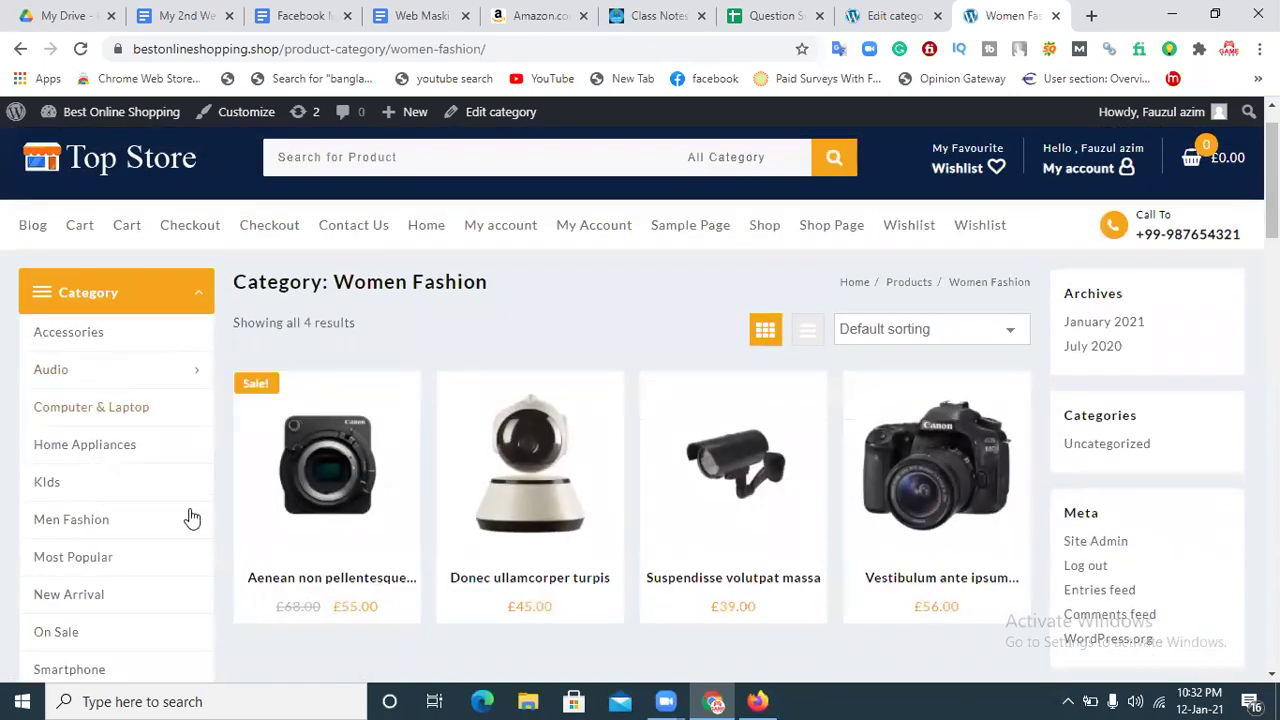
scroll(440, 360, down, 2)
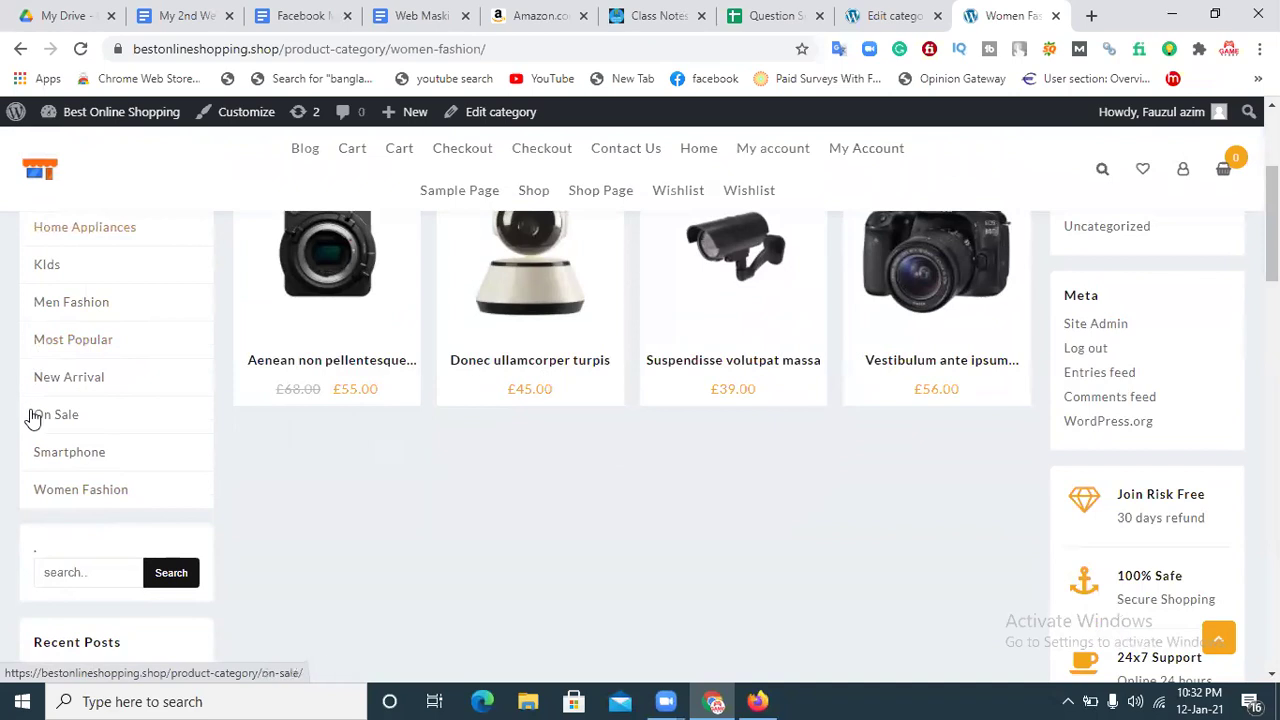
scroll(1166, 343, up, 3)
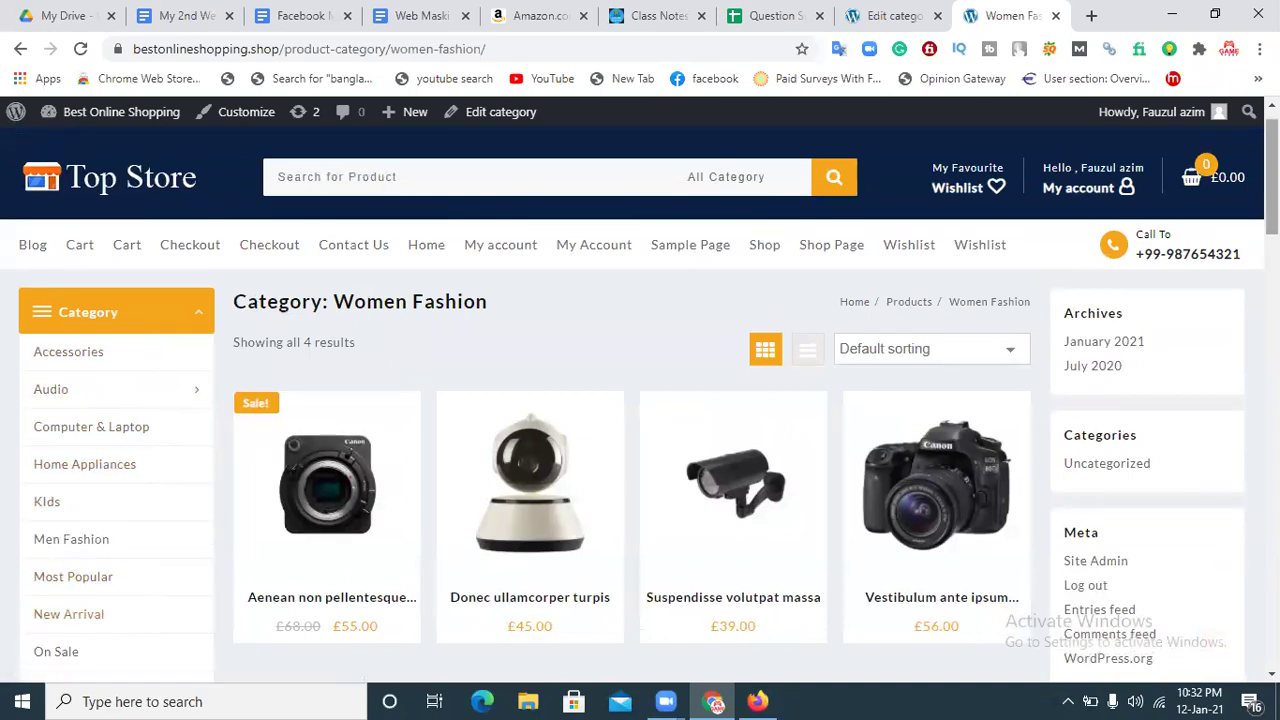
scroll(640, 400, down, 2)
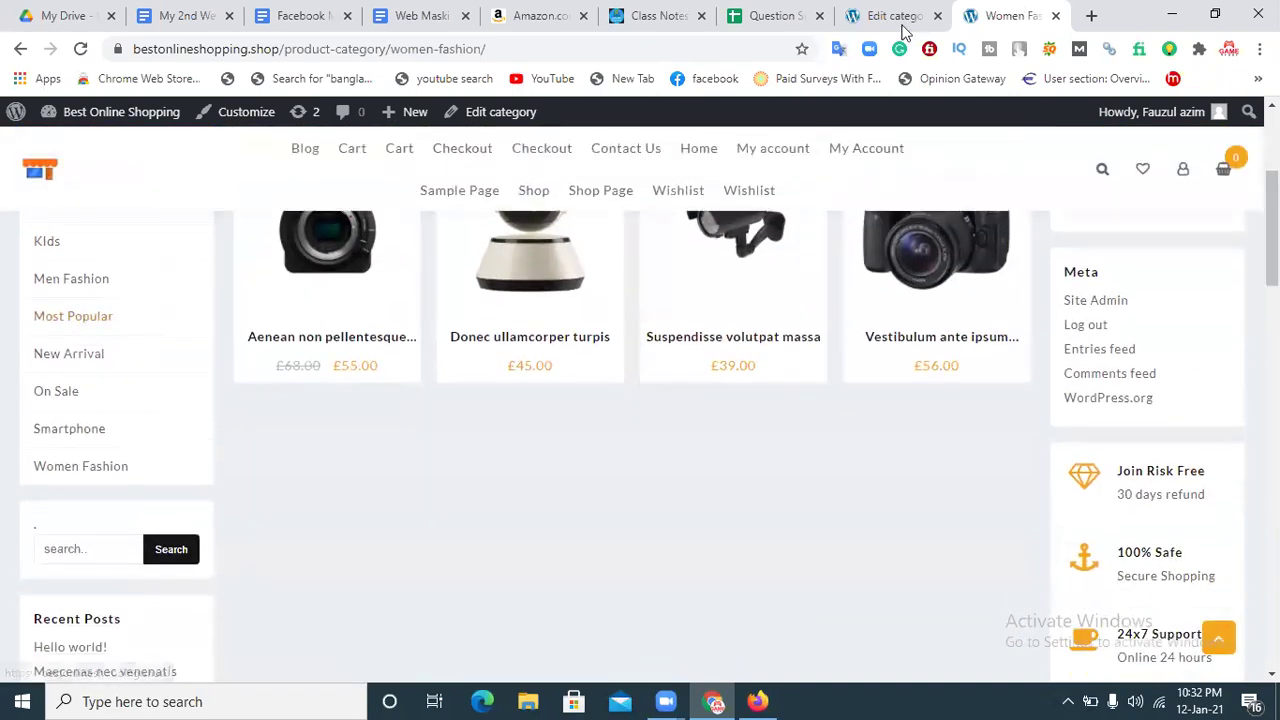
Open the product categories list in the admin and compare it with the storefront's category menu
click(873, 18)
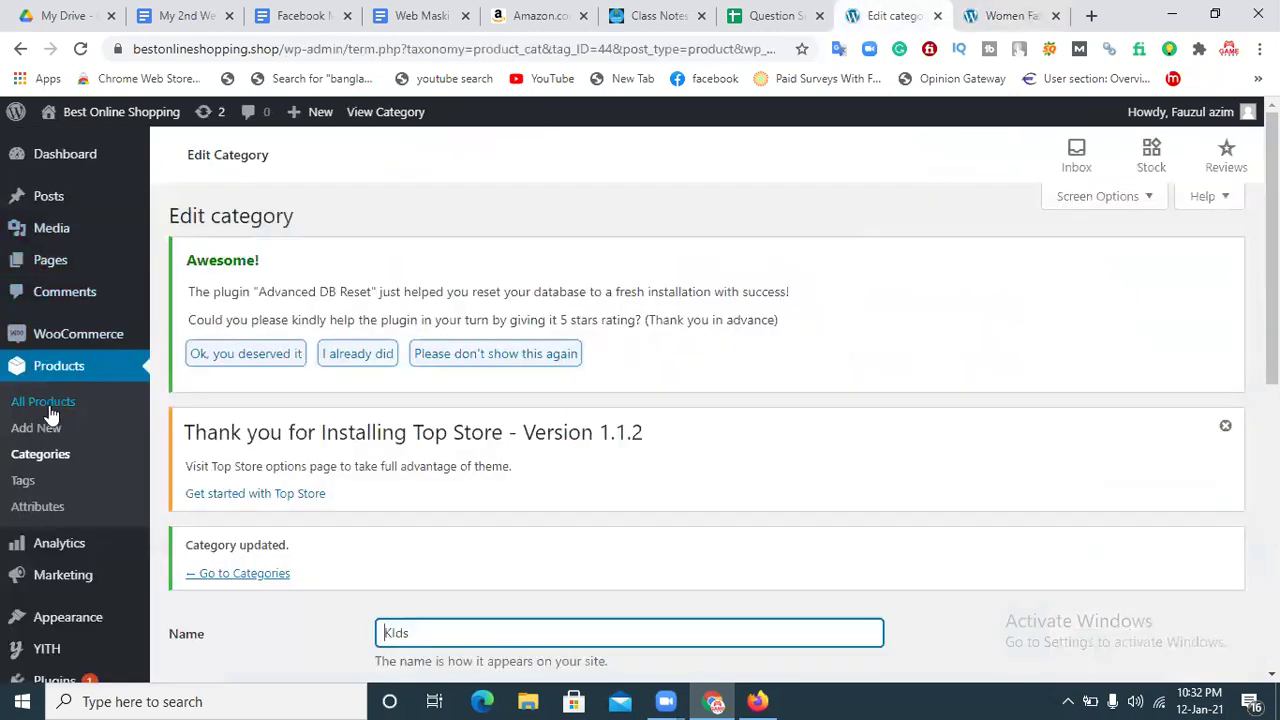
click(57, 458)
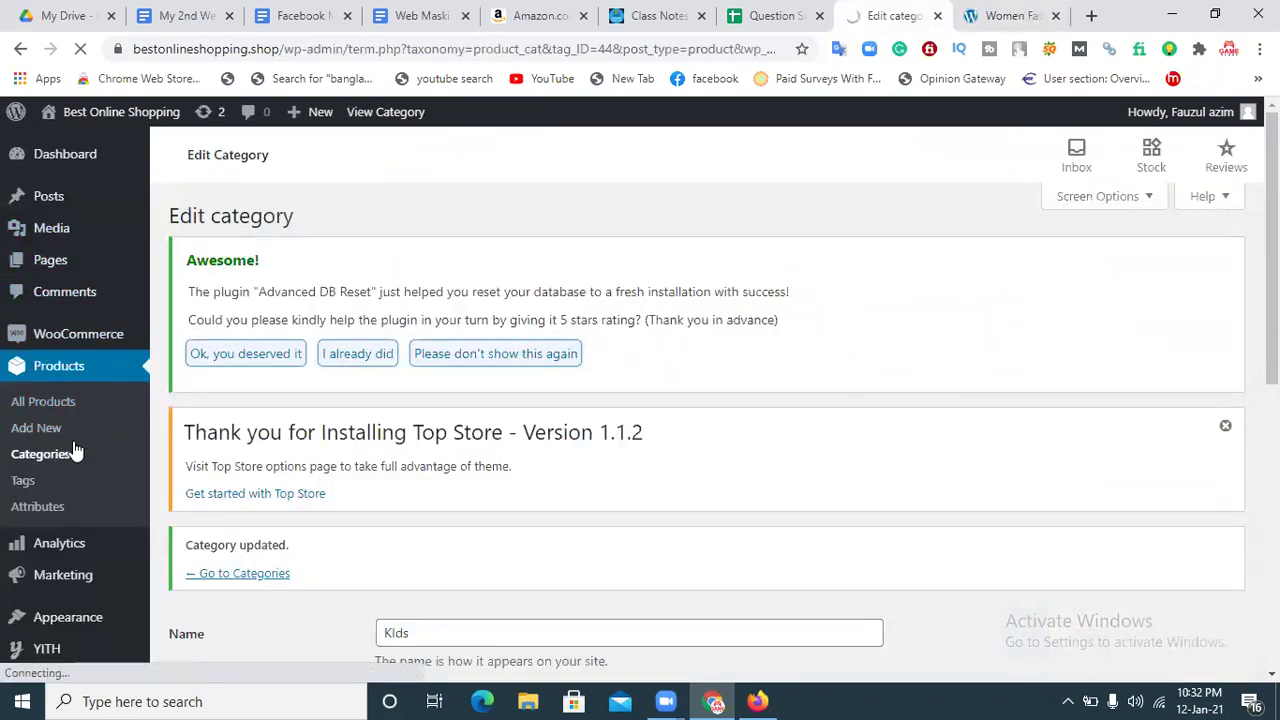
click(1008, 15)
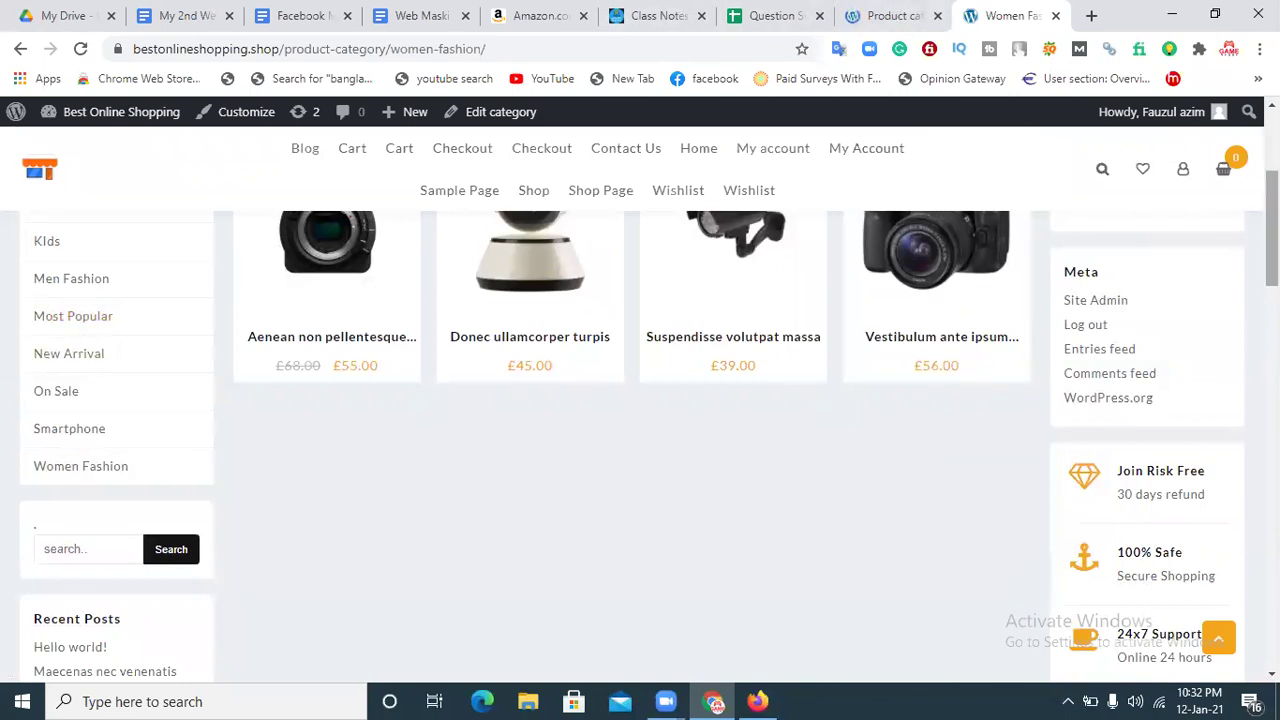
scroll(80, 300, up, 3)
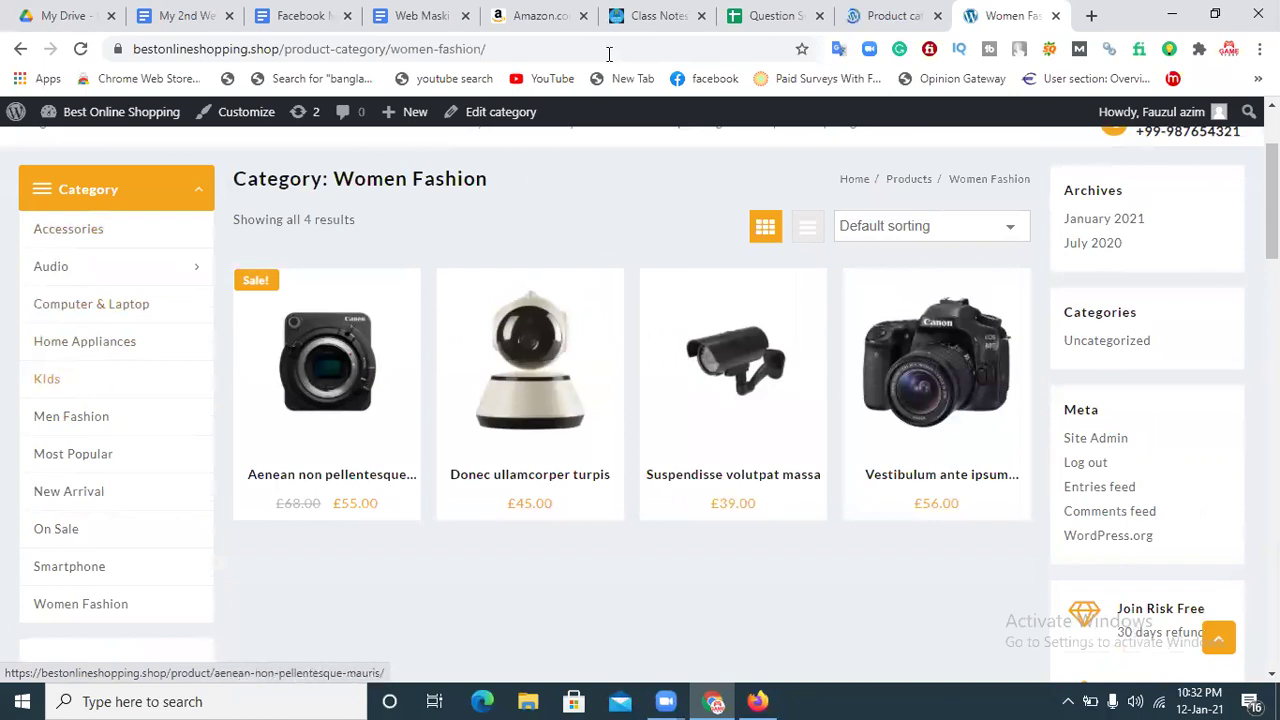
click(900, 15)
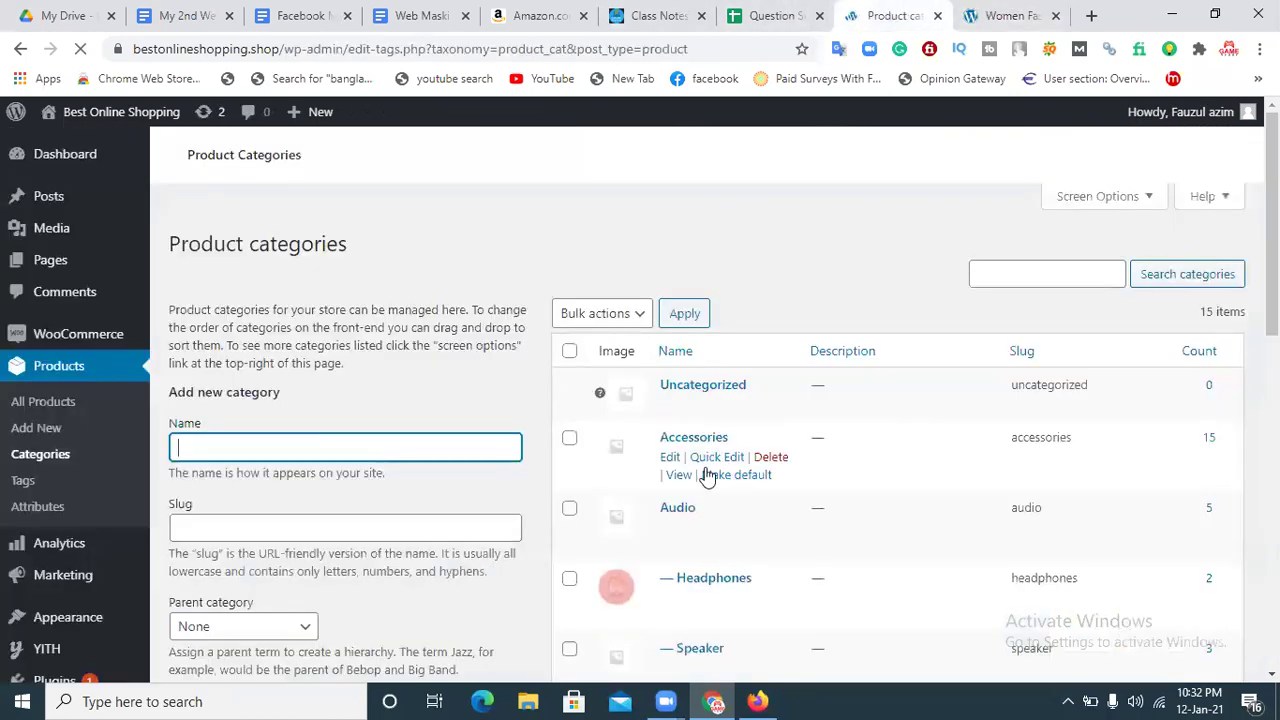
Delete the Accessories and Audio product categories
click(569, 440)
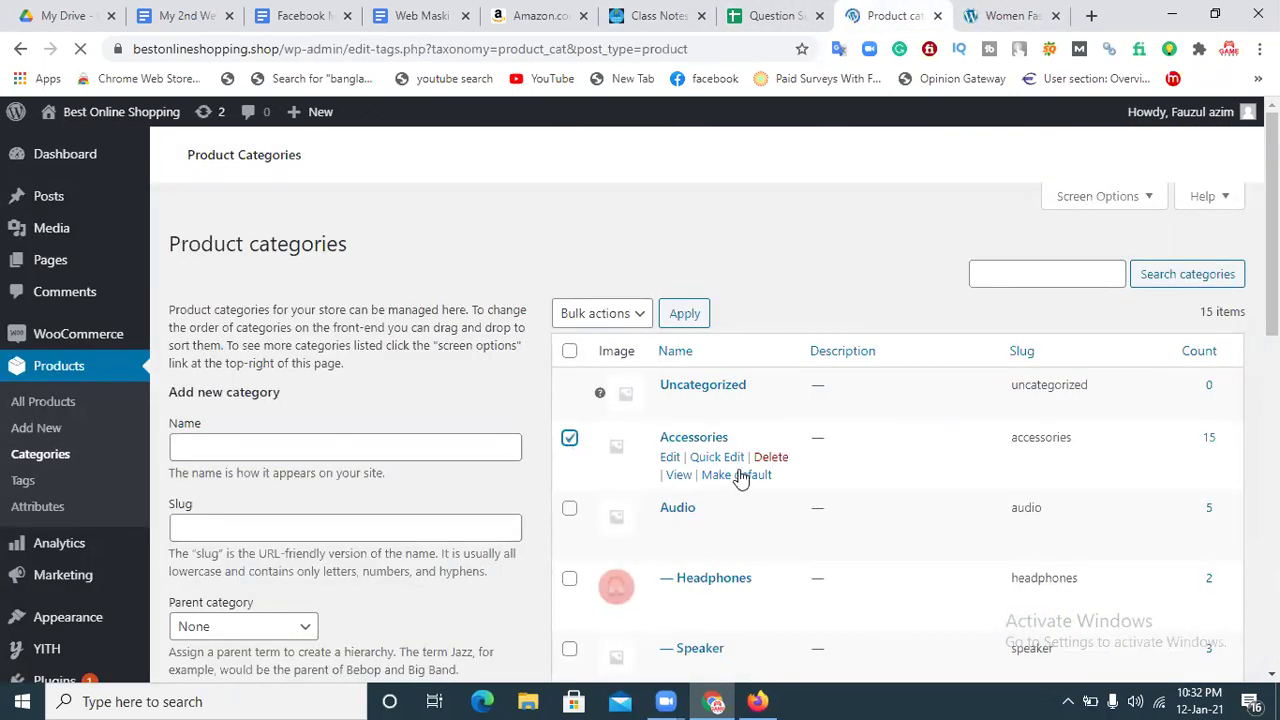
click(771, 458)
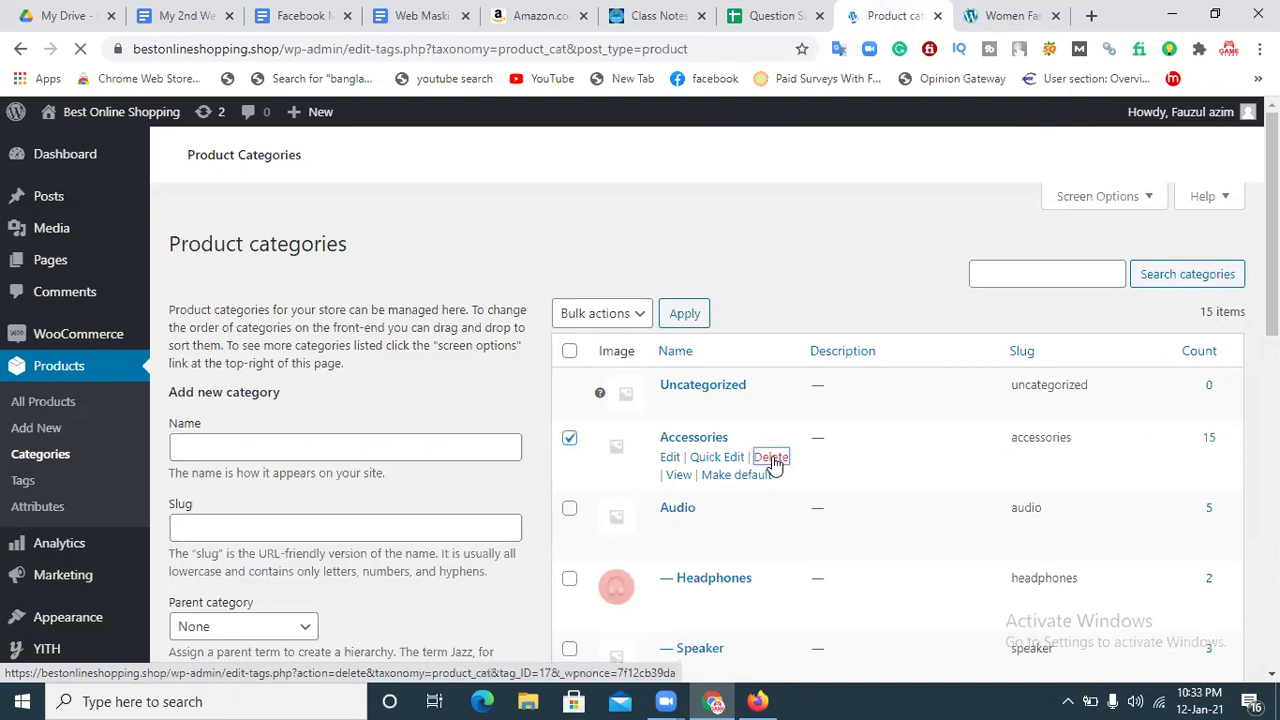
click(570, 511)
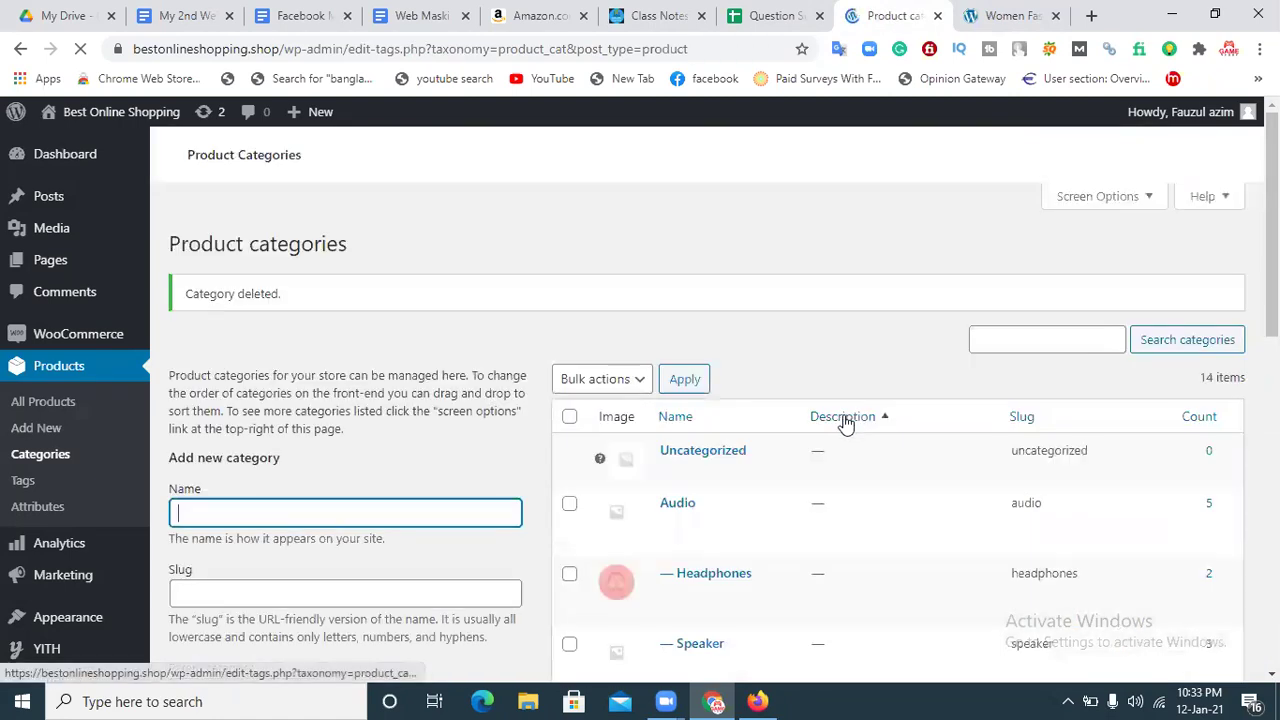
click(570, 507)
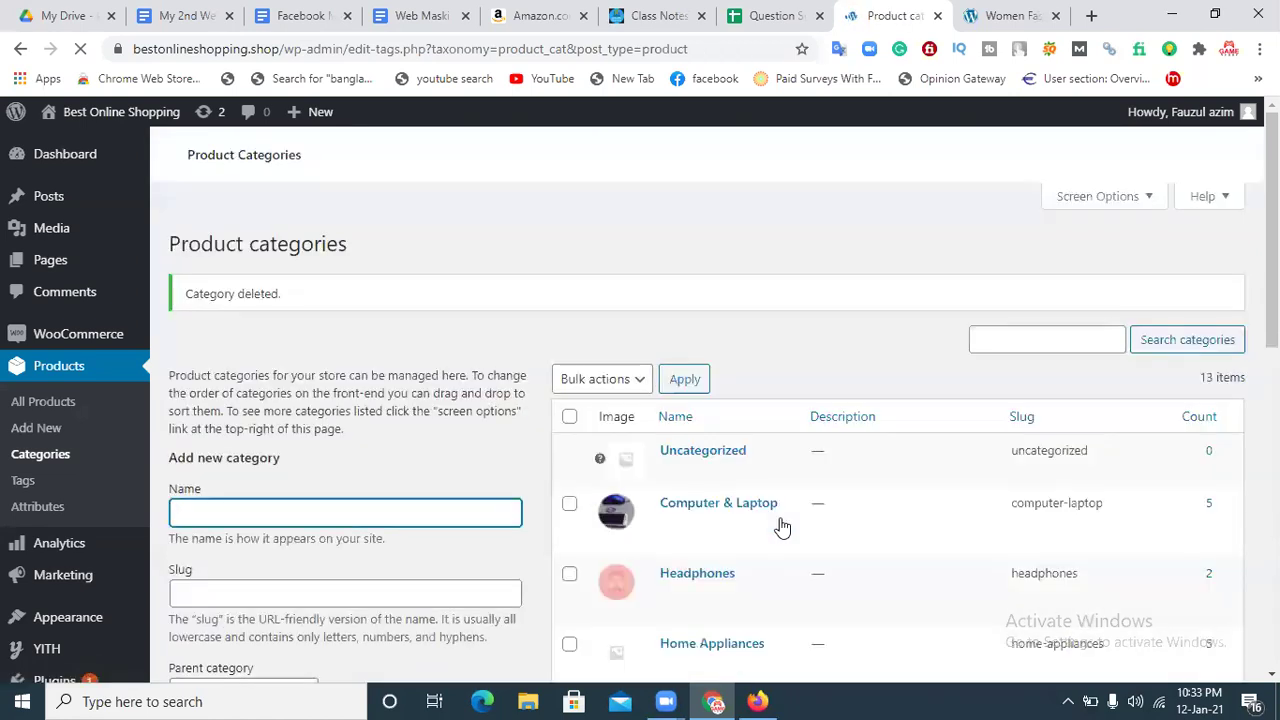
Delete the Computer & Laptop product category
mouse_move(797, 527)
click(572, 506)
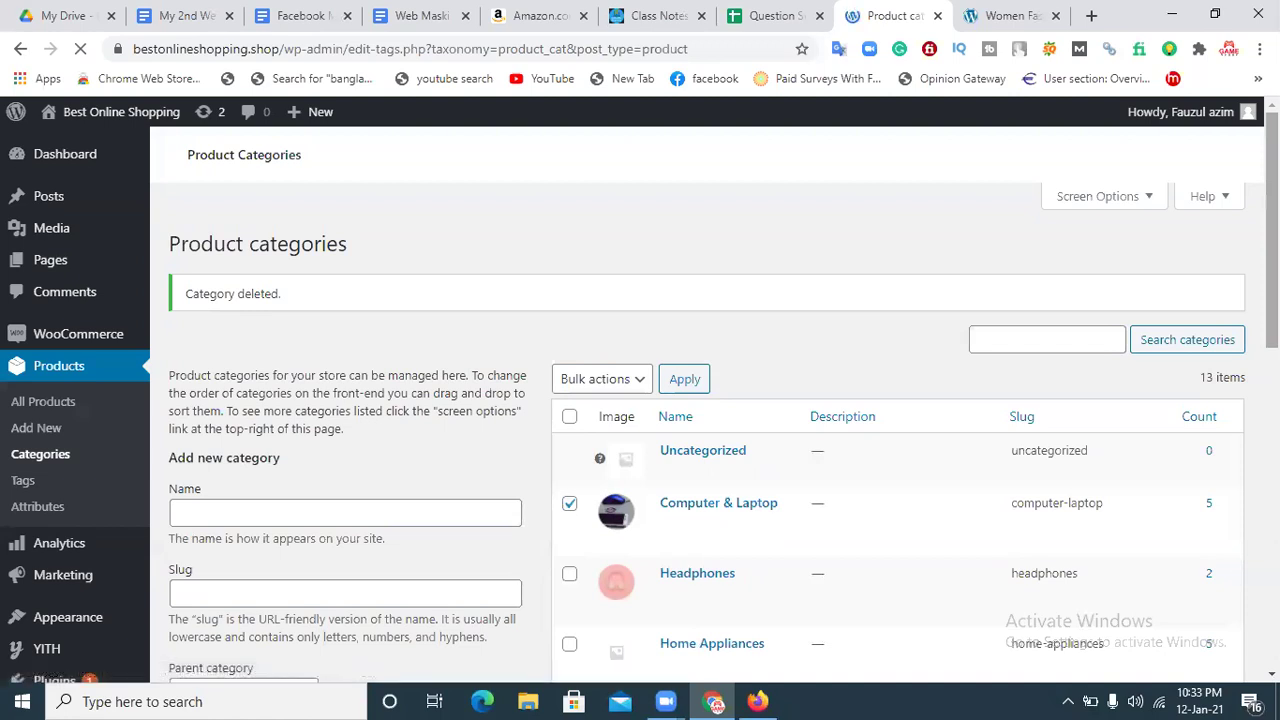
scroll(1178, 275, down, 2)
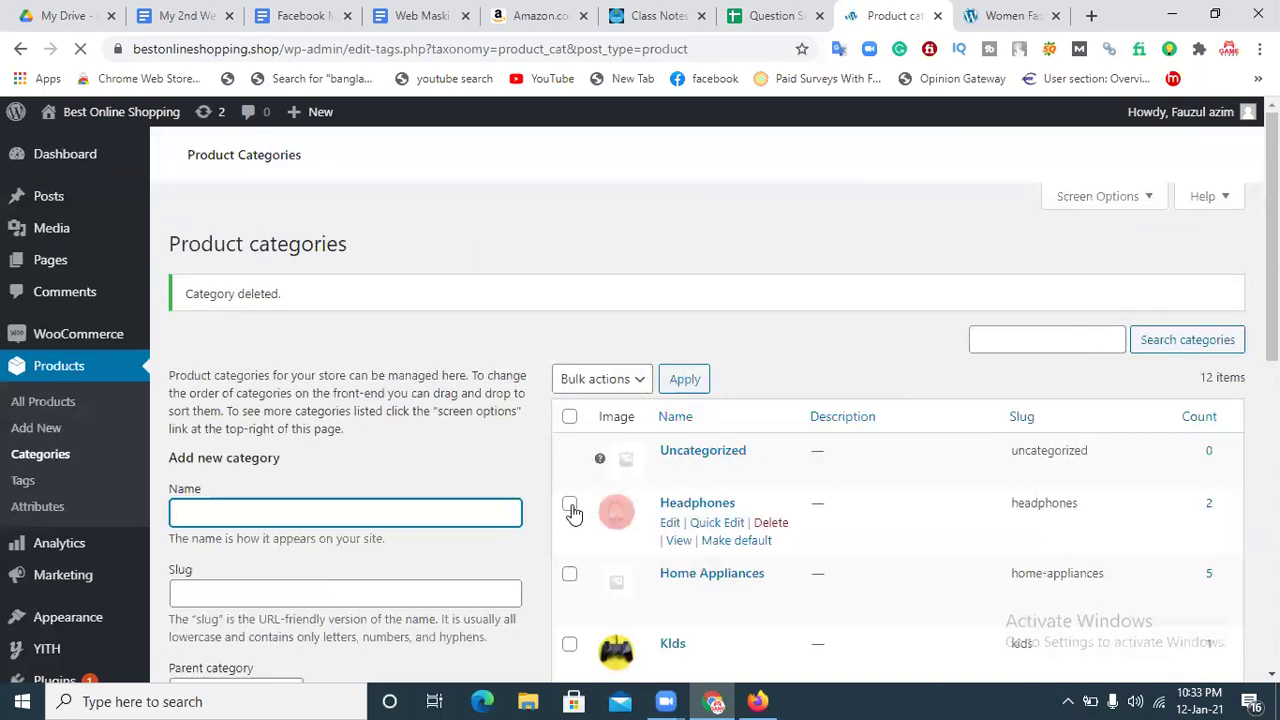
Permanently delete the Headphones and Home Appliances product categories, keeping KIds and Men Fashion
click(569, 504)
scroll(763, 425, down, 4)
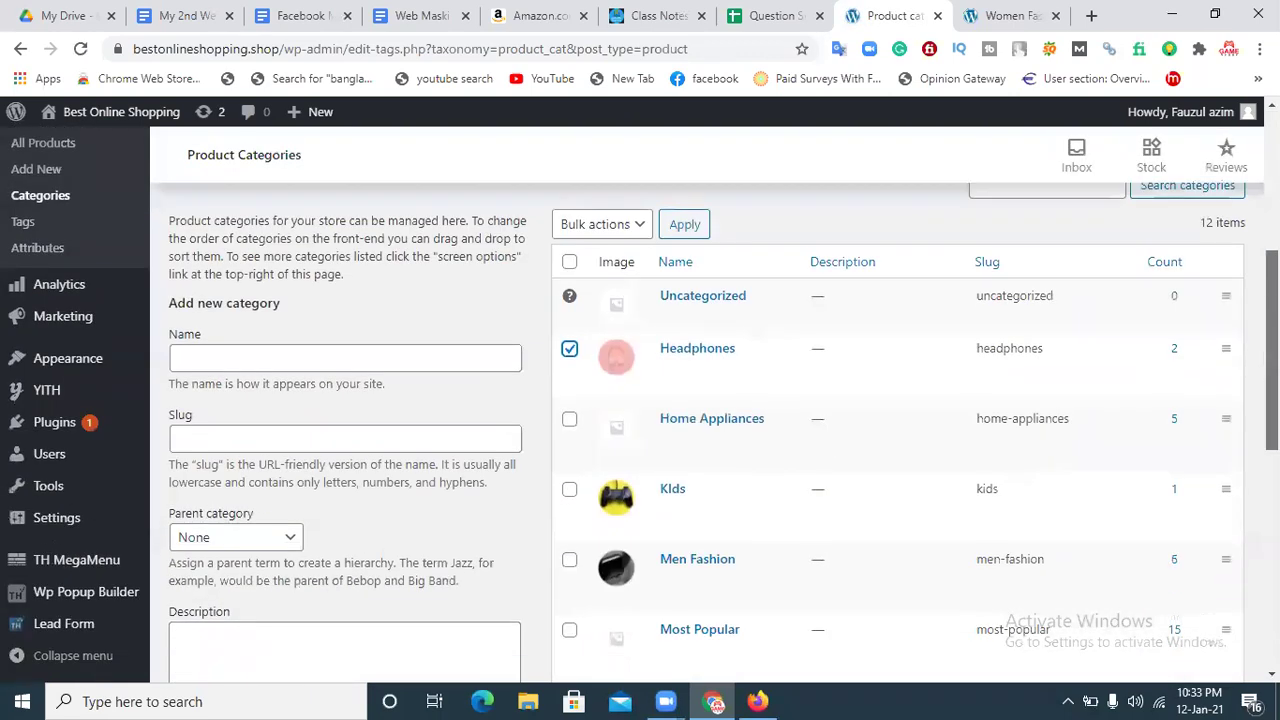
click(776, 311)
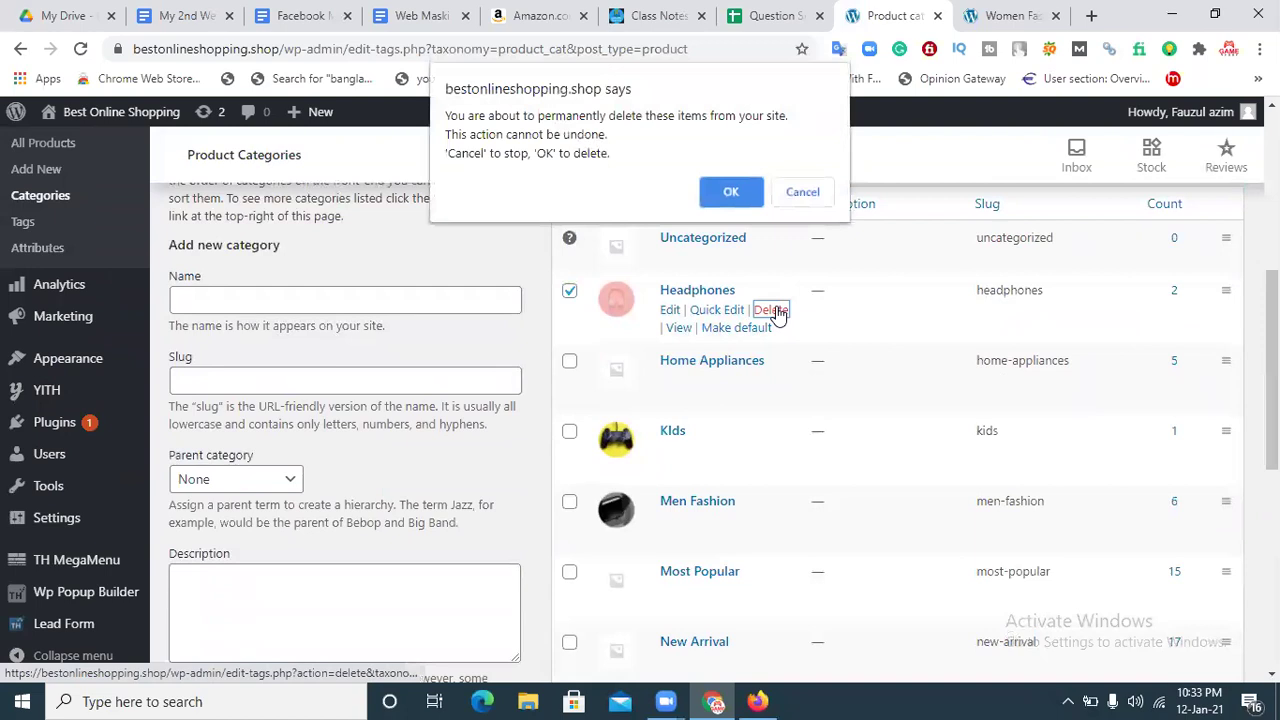
click(717, 192)
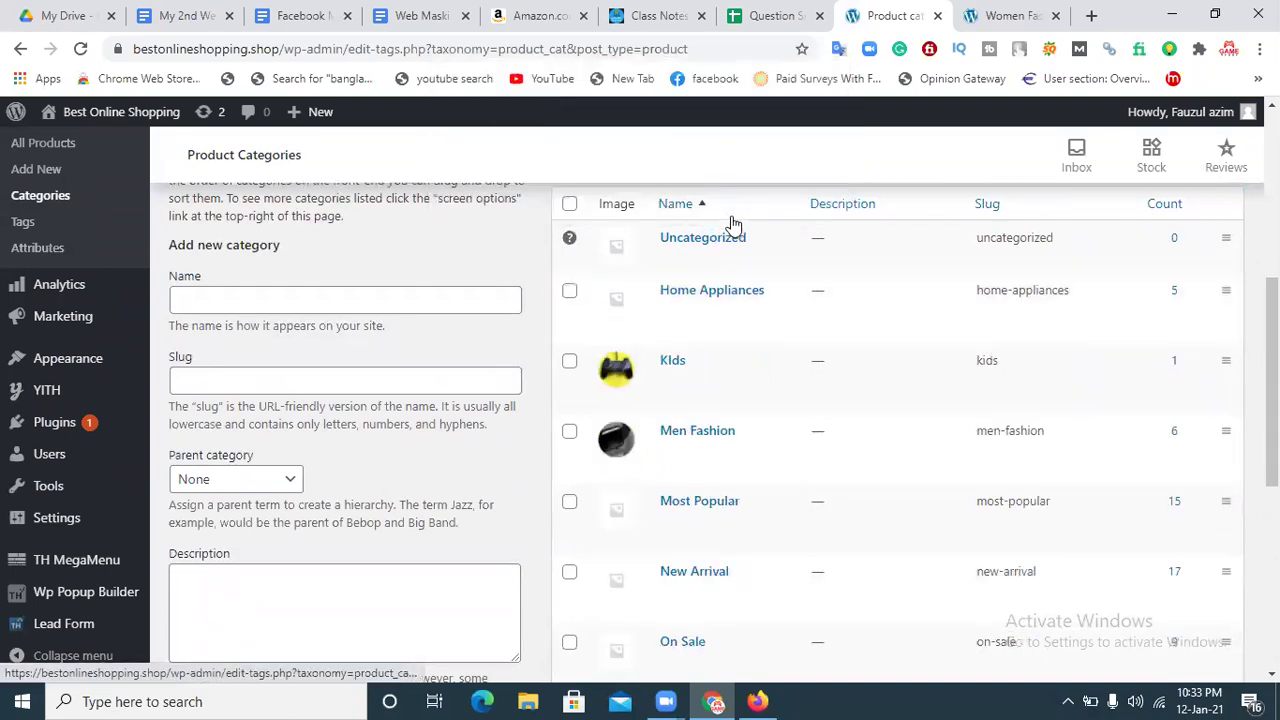
click(569, 290)
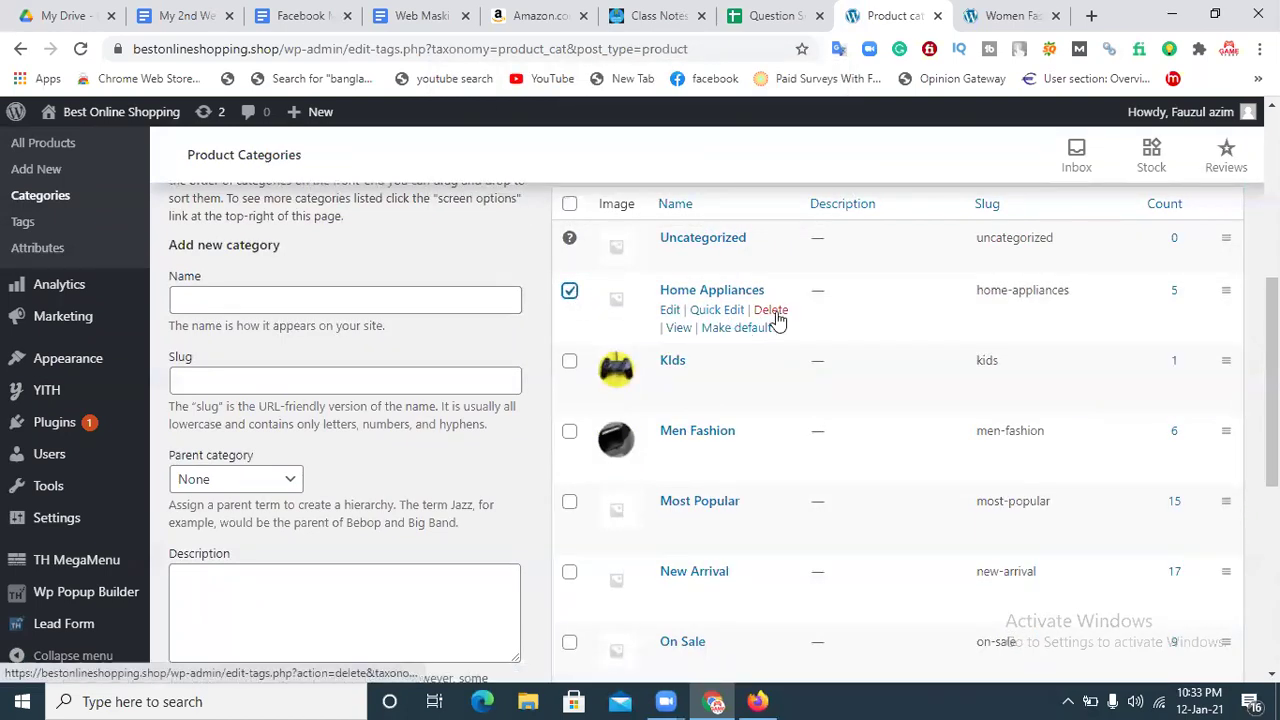
click(771, 311)
click(731, 193)
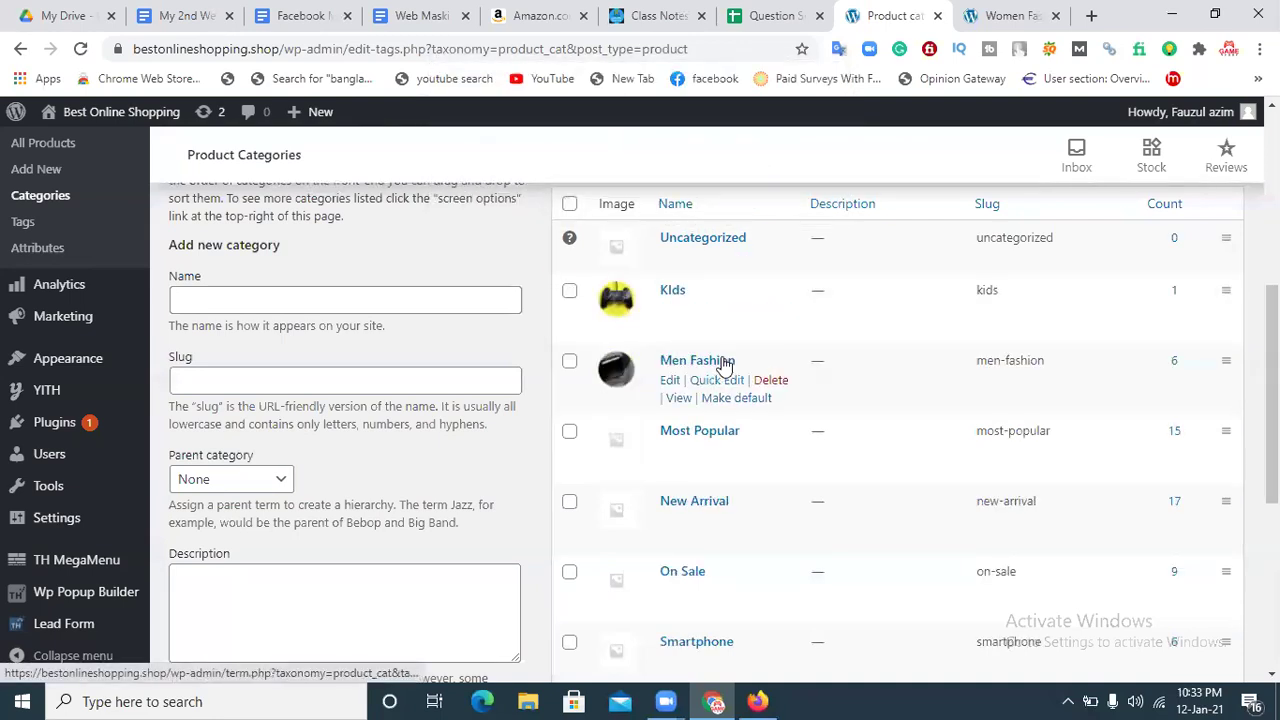
Permanently delete the Most Popular and New Arrival product categories
click(569, 434)
click(768, 450)
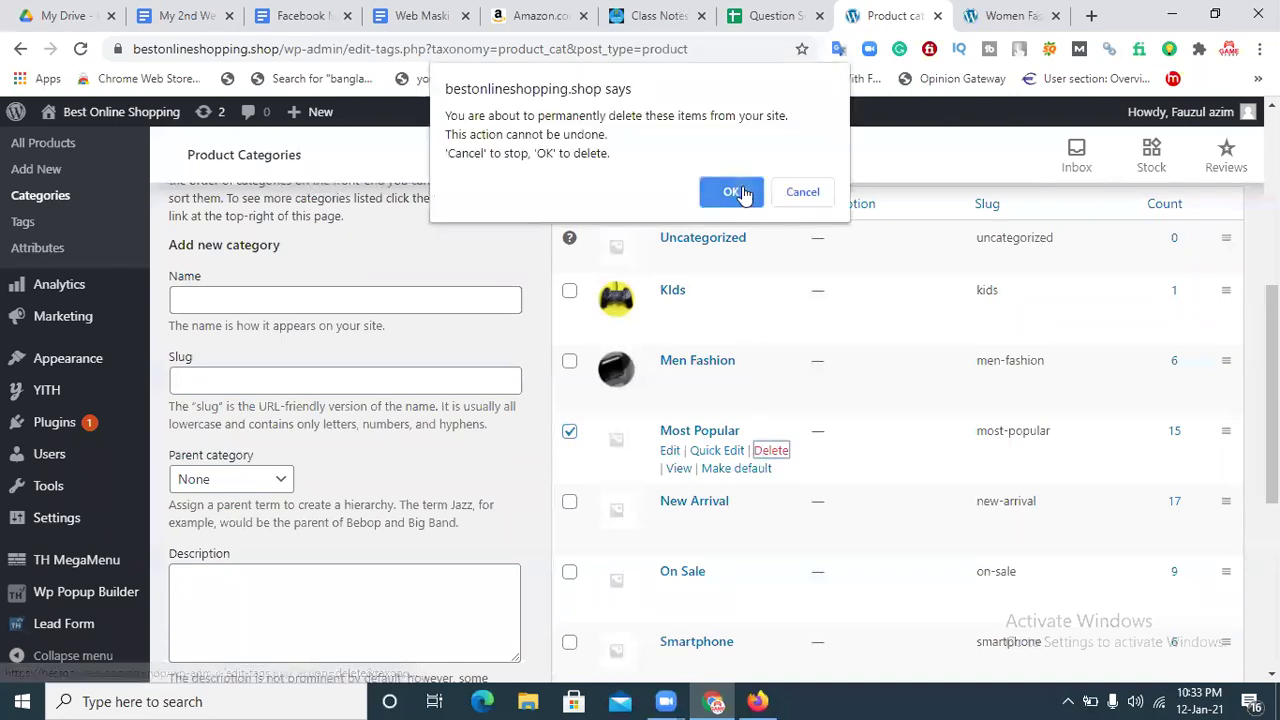
click(733, 192)
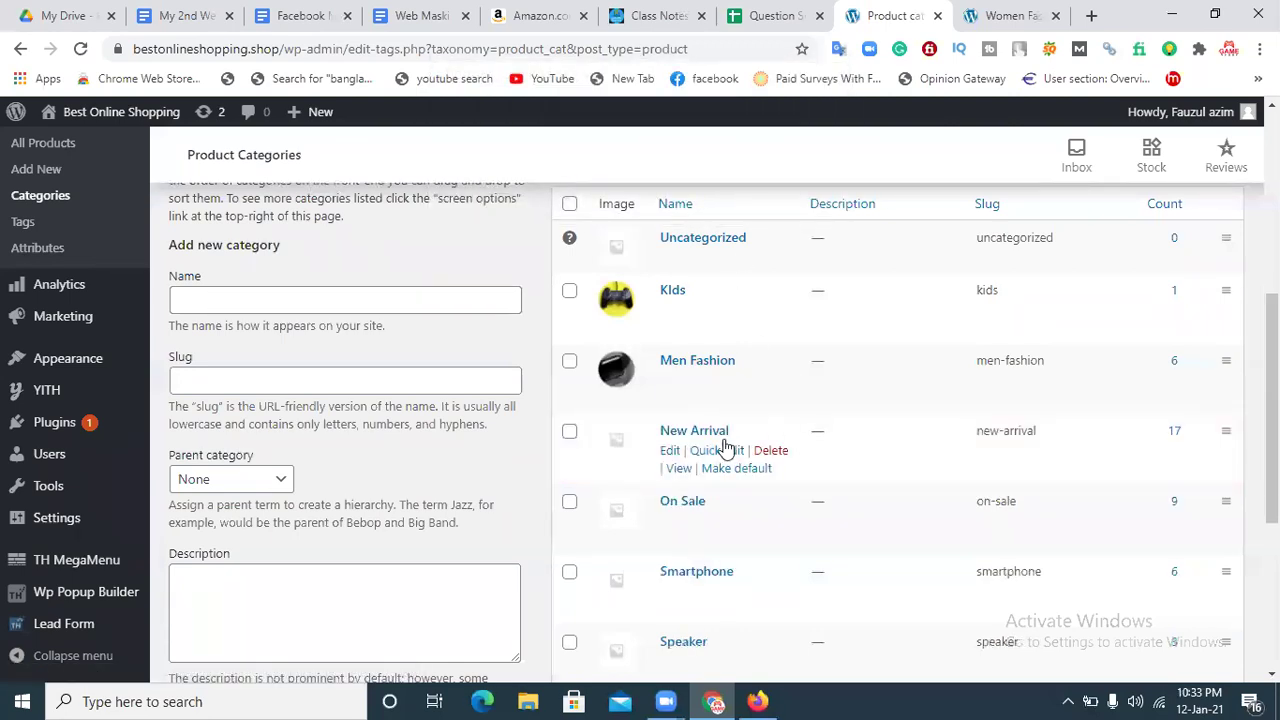
click(569, 431)
click(769, 450)
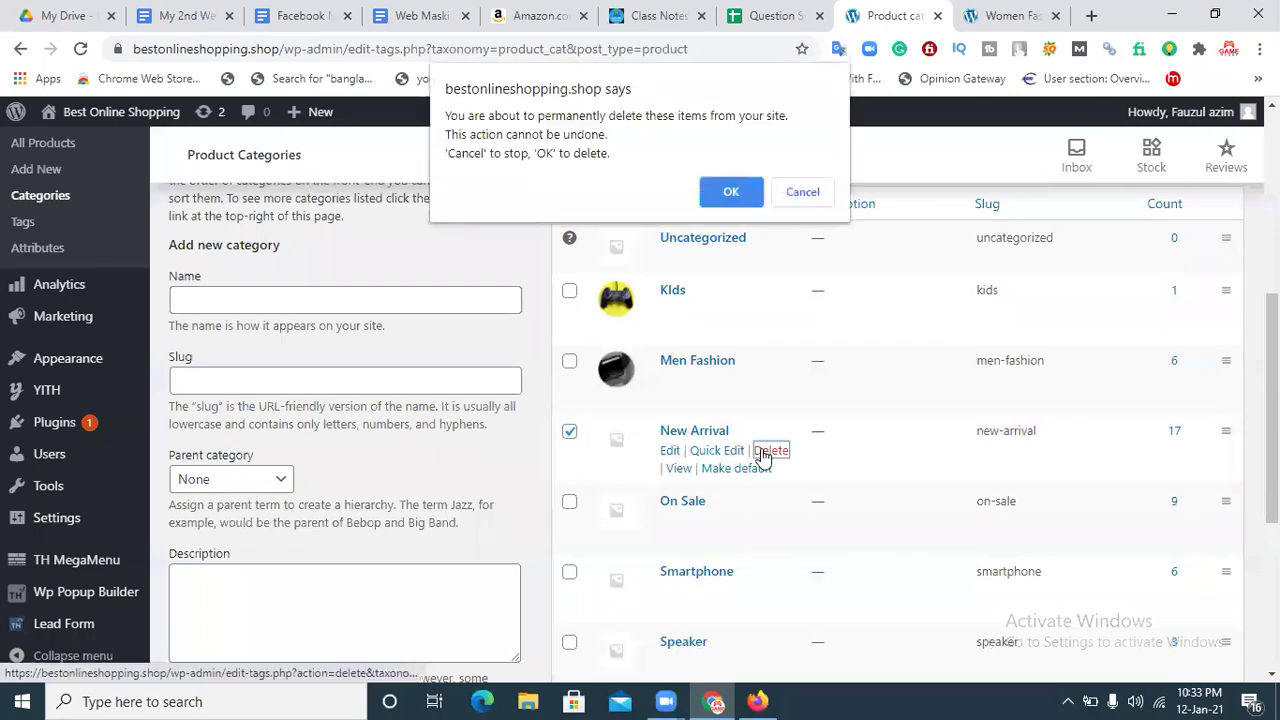
click(735, 191)
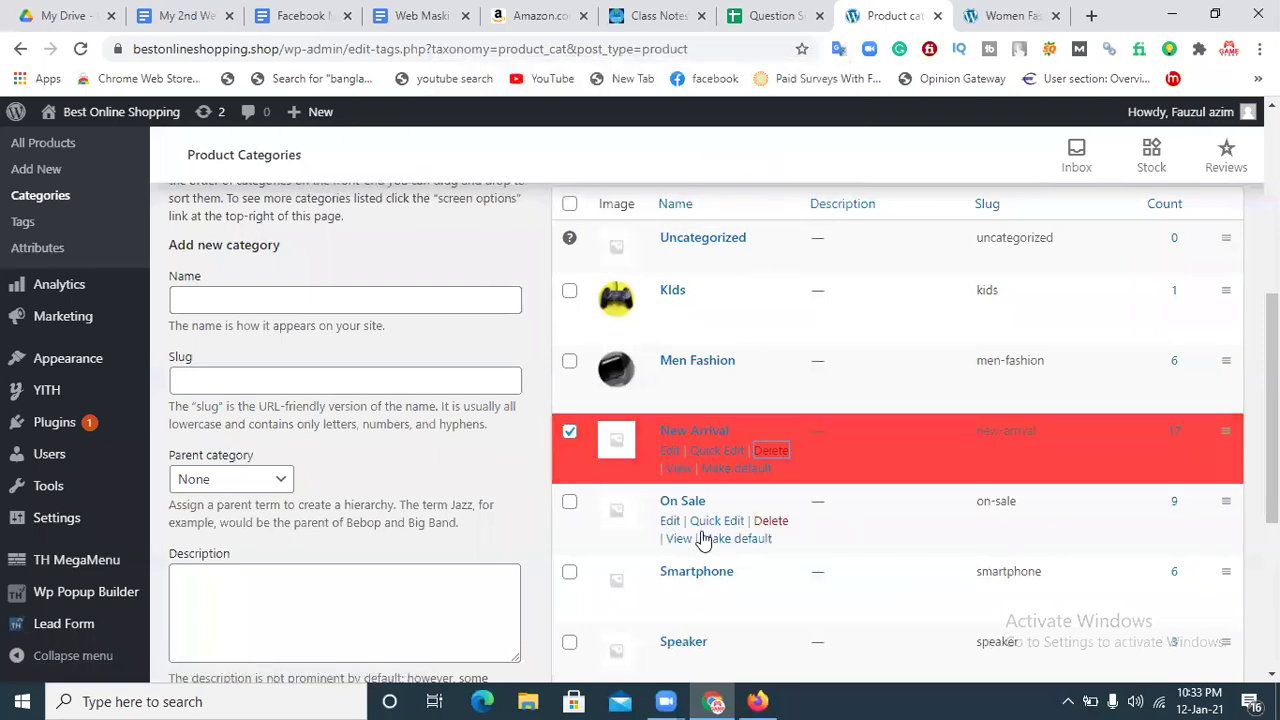
Permanently delete the On Sale and Smartphone product categories
click(569, 431)
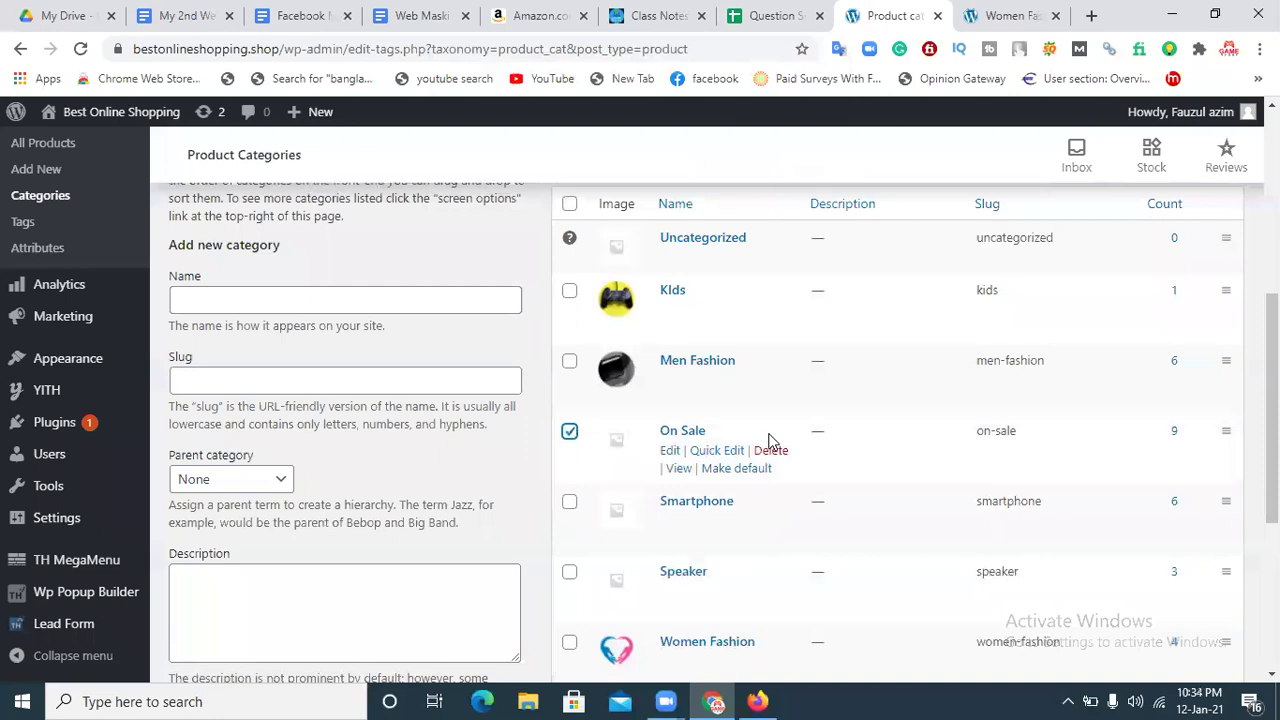
click(770, 450)
click(731, 191)
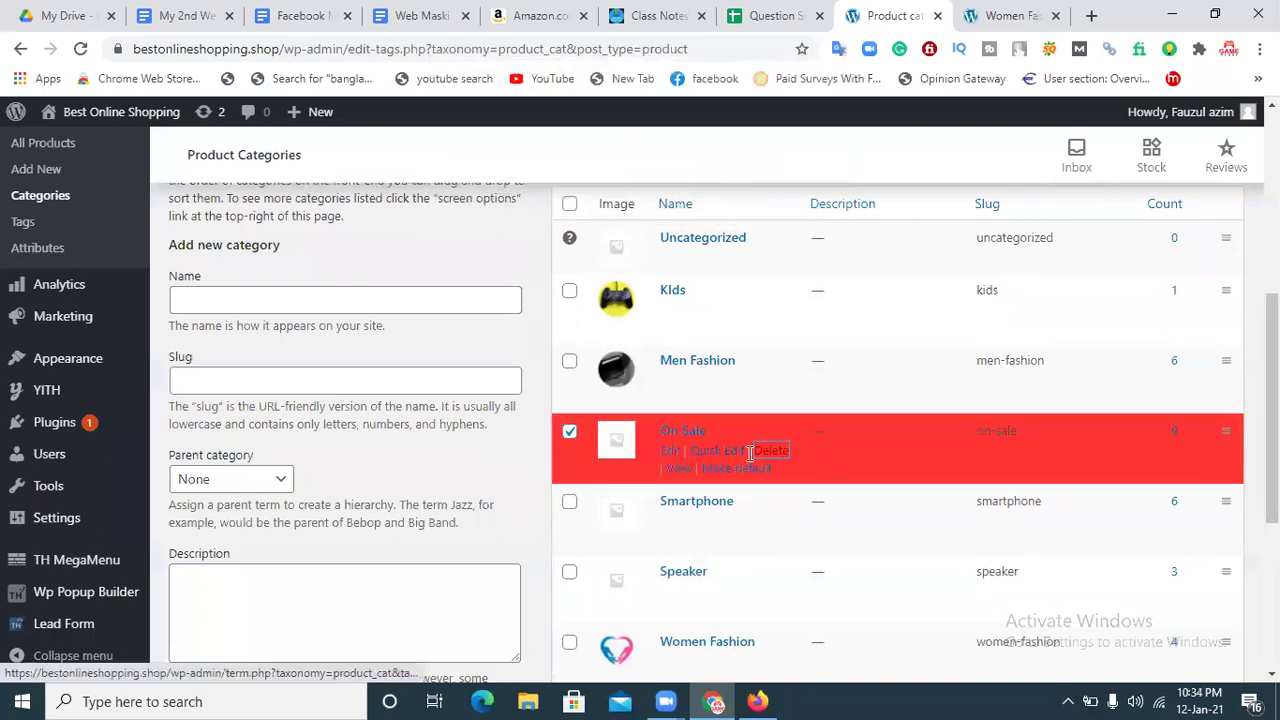
click(569, 431)
click(770, 450)
click(731, 191)
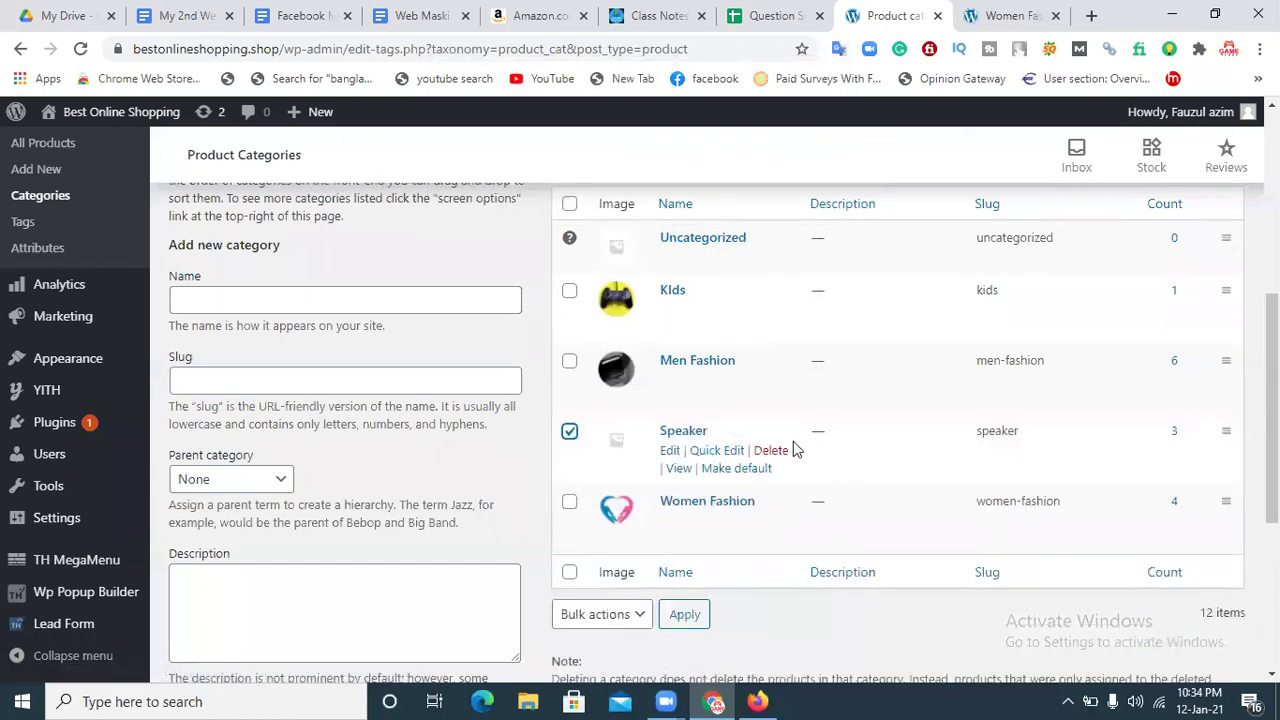
Permanently delete the Speaker product category and reload the product categories list
click(770, 450)
click(731, 191)
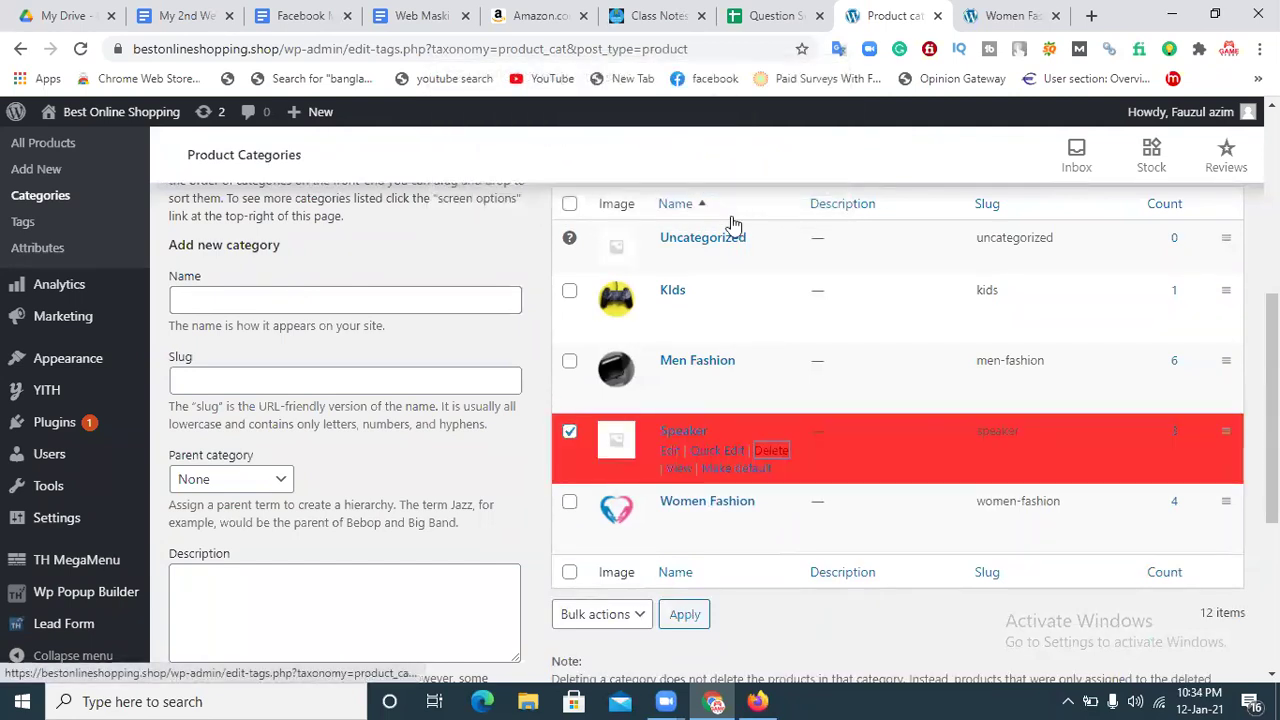
click(685, 545)
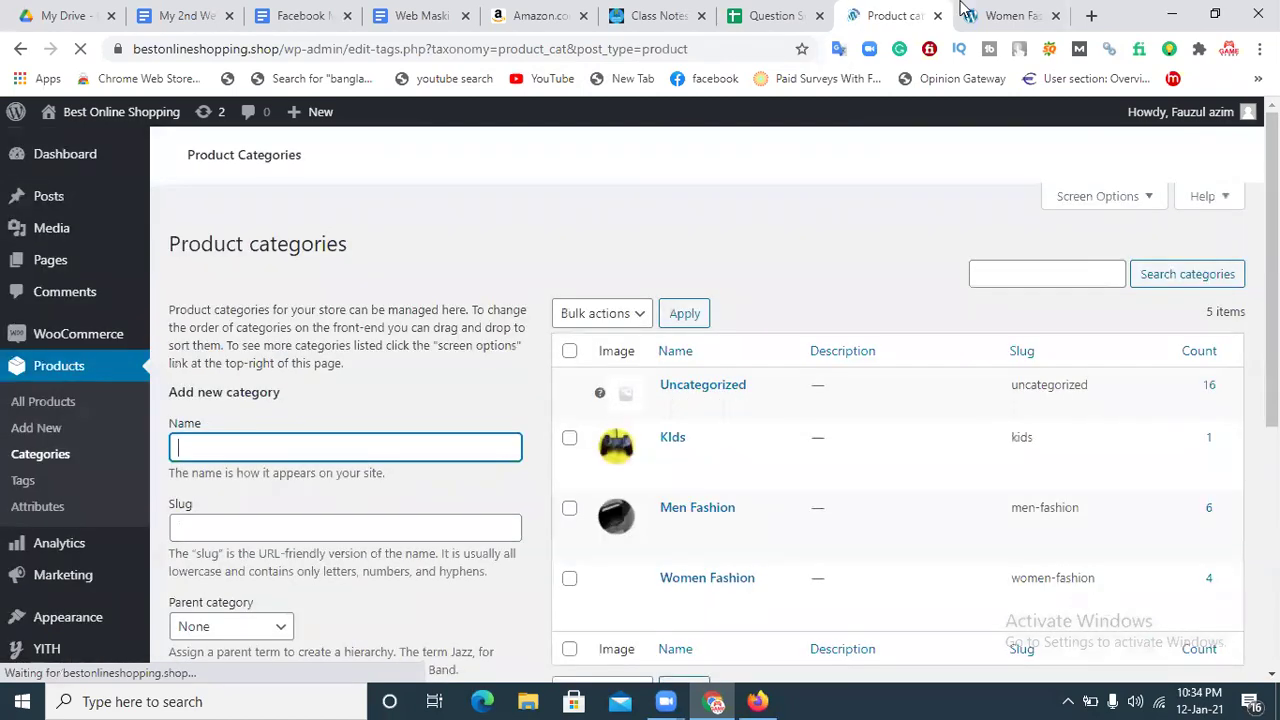
Reload the storefront's Women Fashion page and check which categories remain in its category menu
click(993, 12)
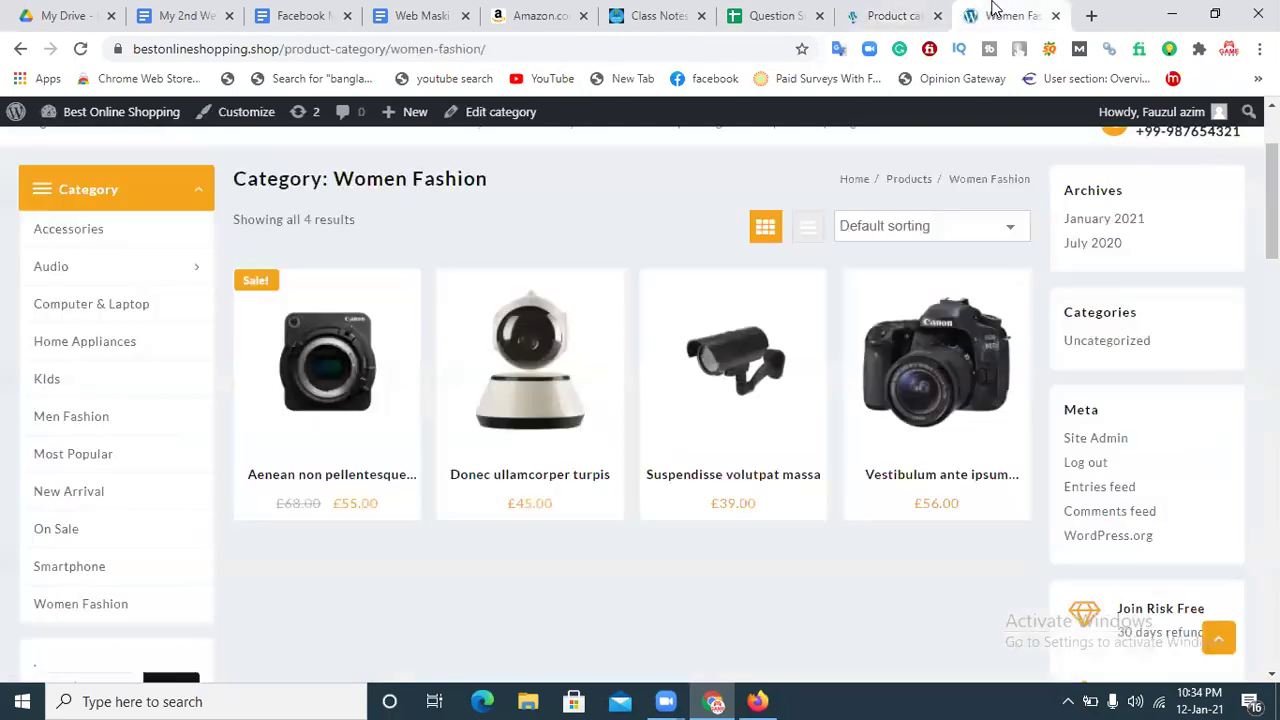
click(80, 49)
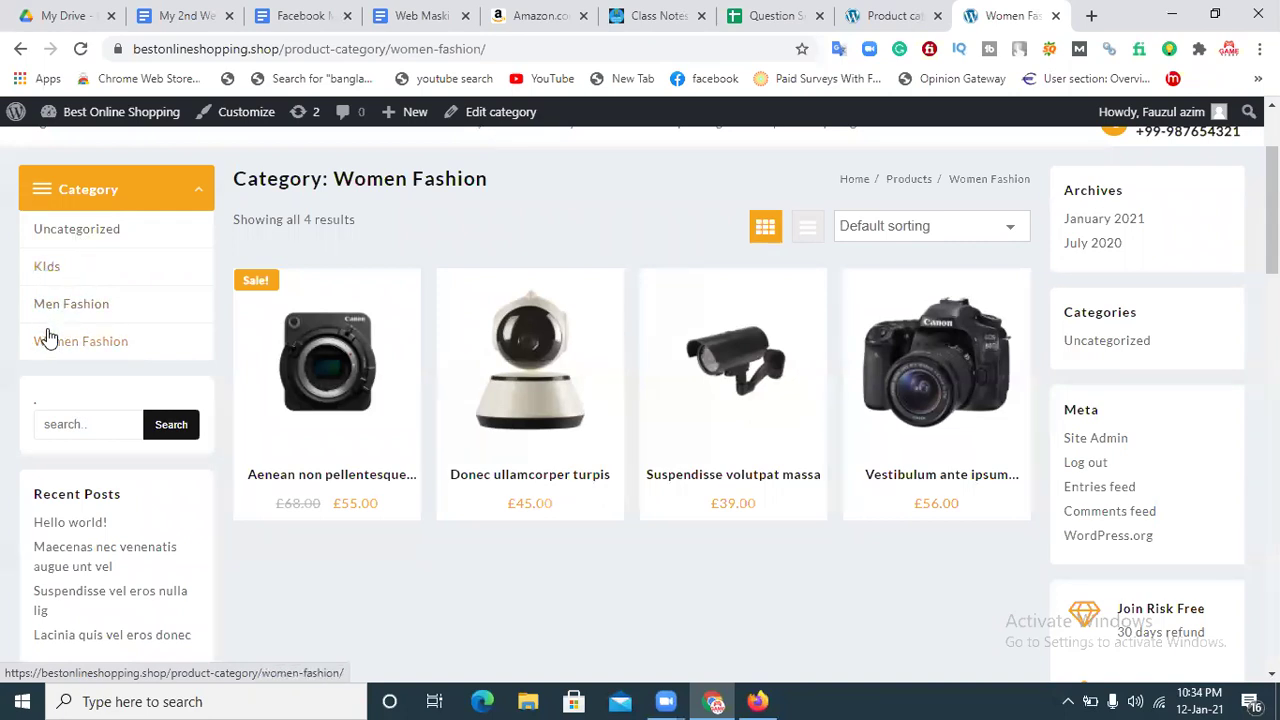
Open the Women Fashion category for editing from the admin categories list and update it with its existing settings
click(866, 12)
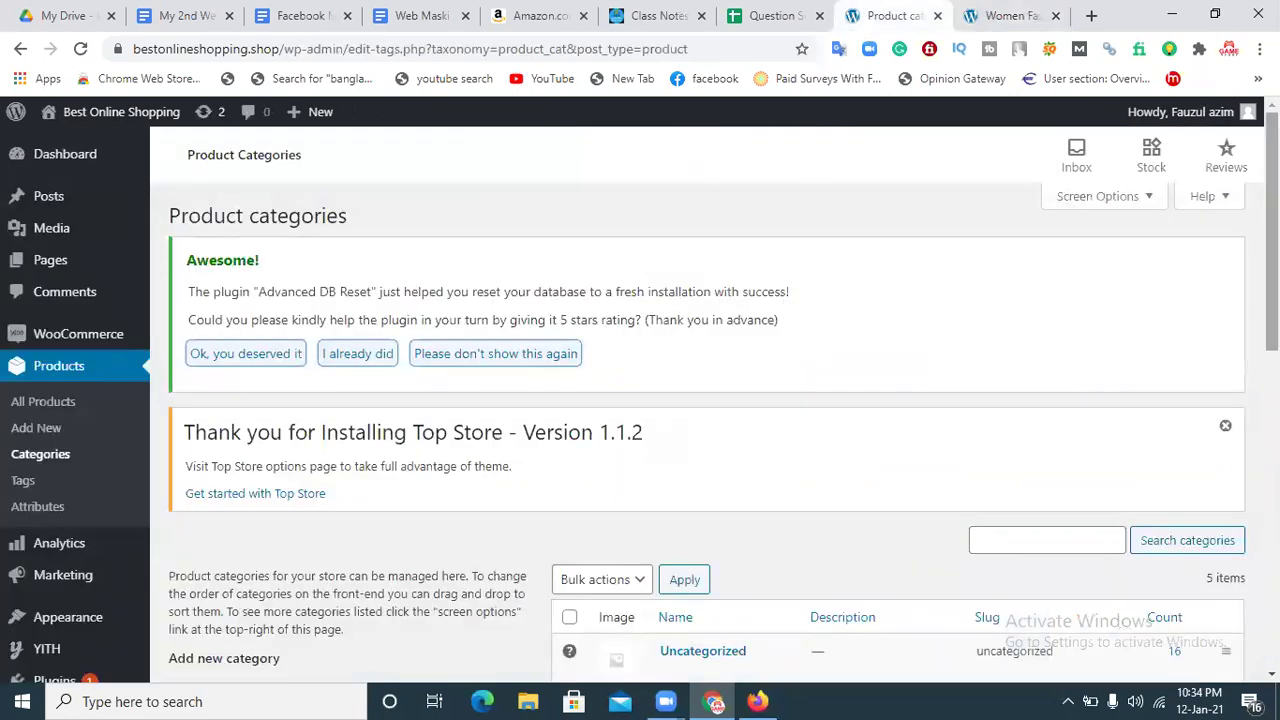
scroll(1119, 463, down, 4)
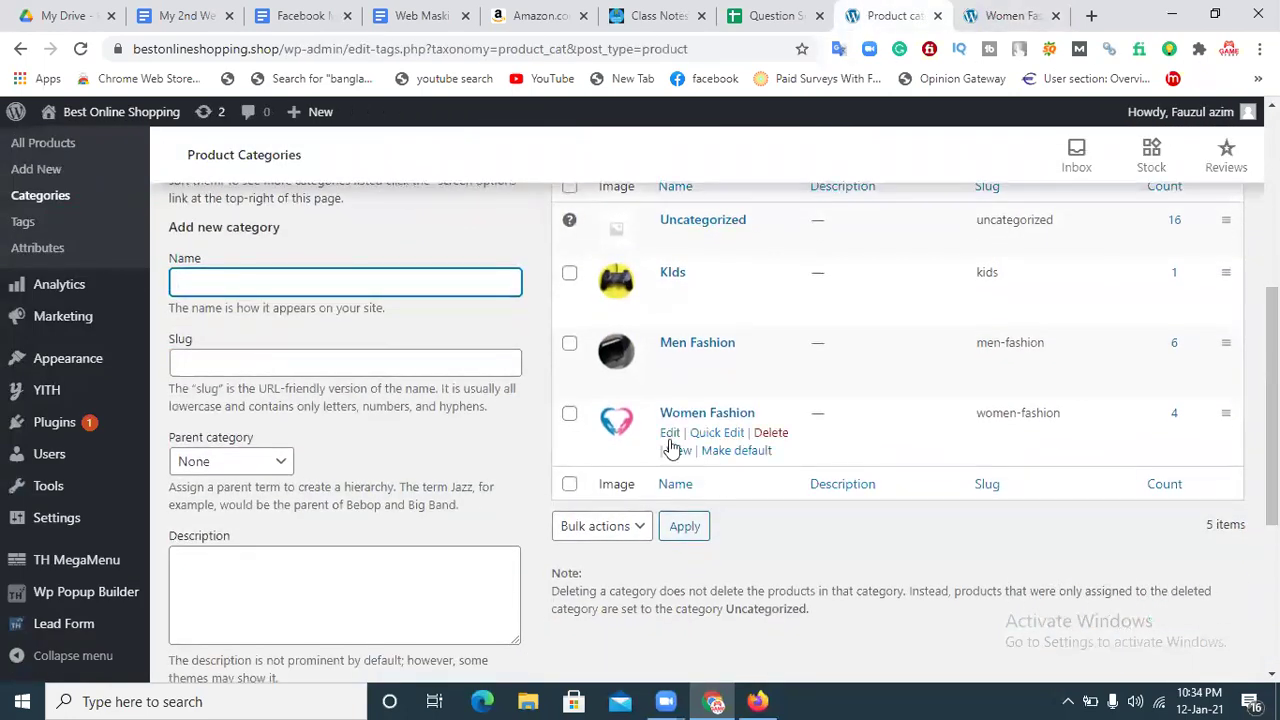
drag(687, 418, 751, 263)
scroll(678, 272, up, 1)
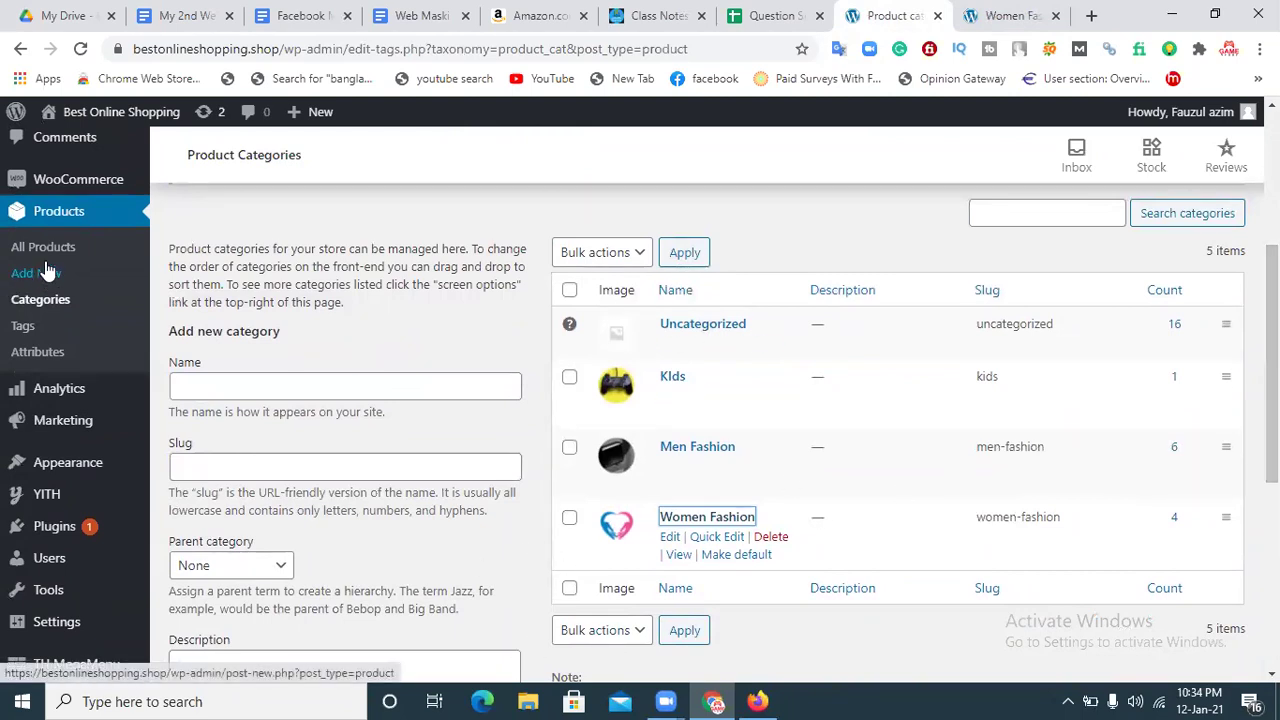
scroll(723, 432, down, 2)
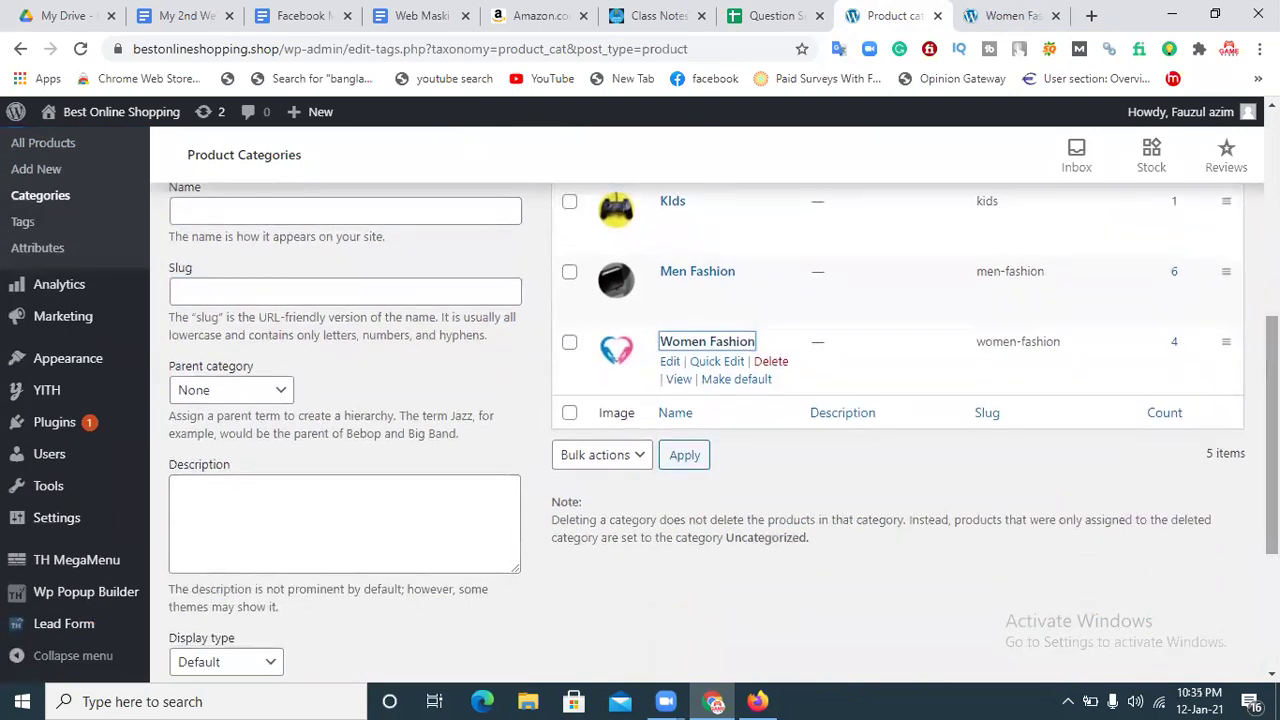
scroll(928, 498, up, 1)
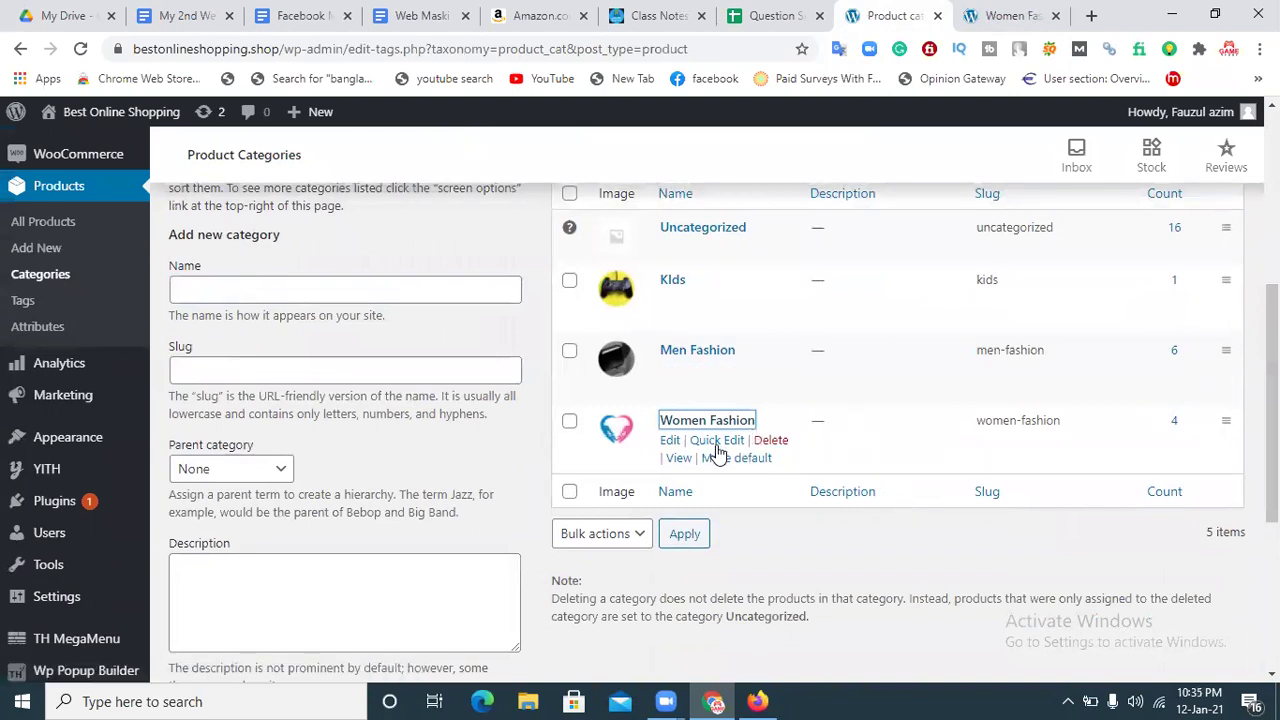
click(670, 443)
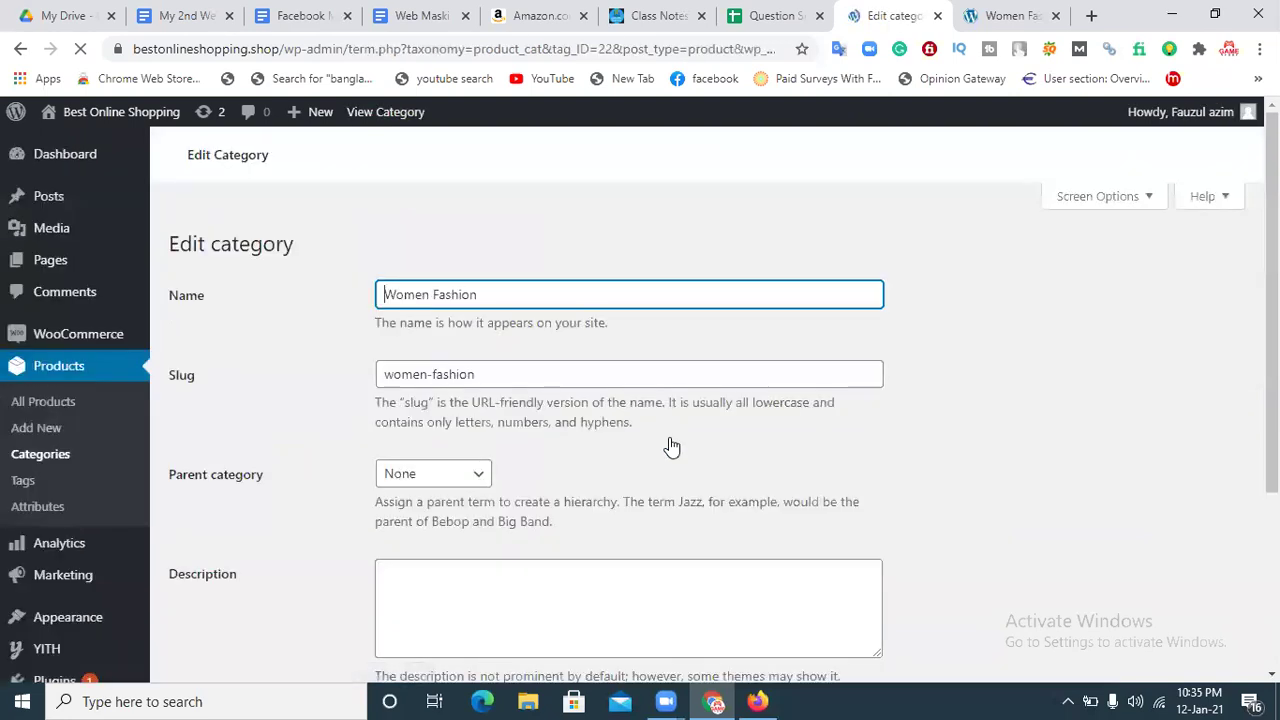
scroll(629, 543, down, 5)
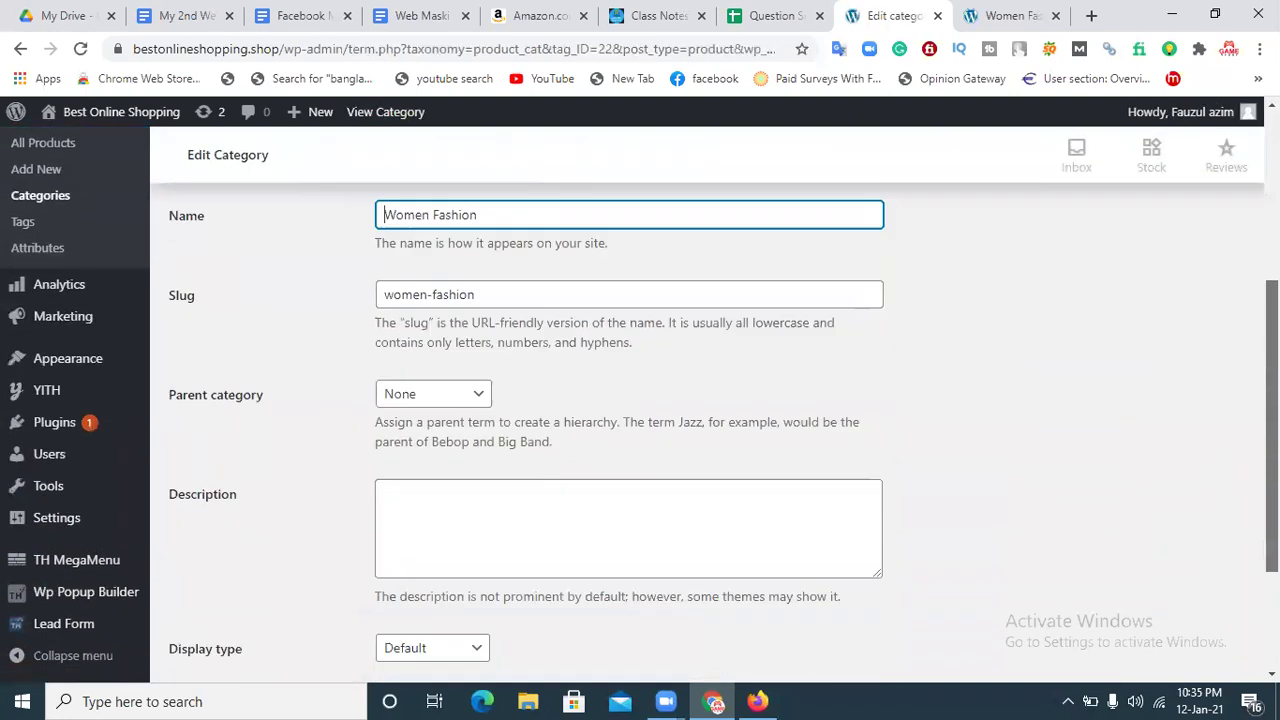
click(196, 610)
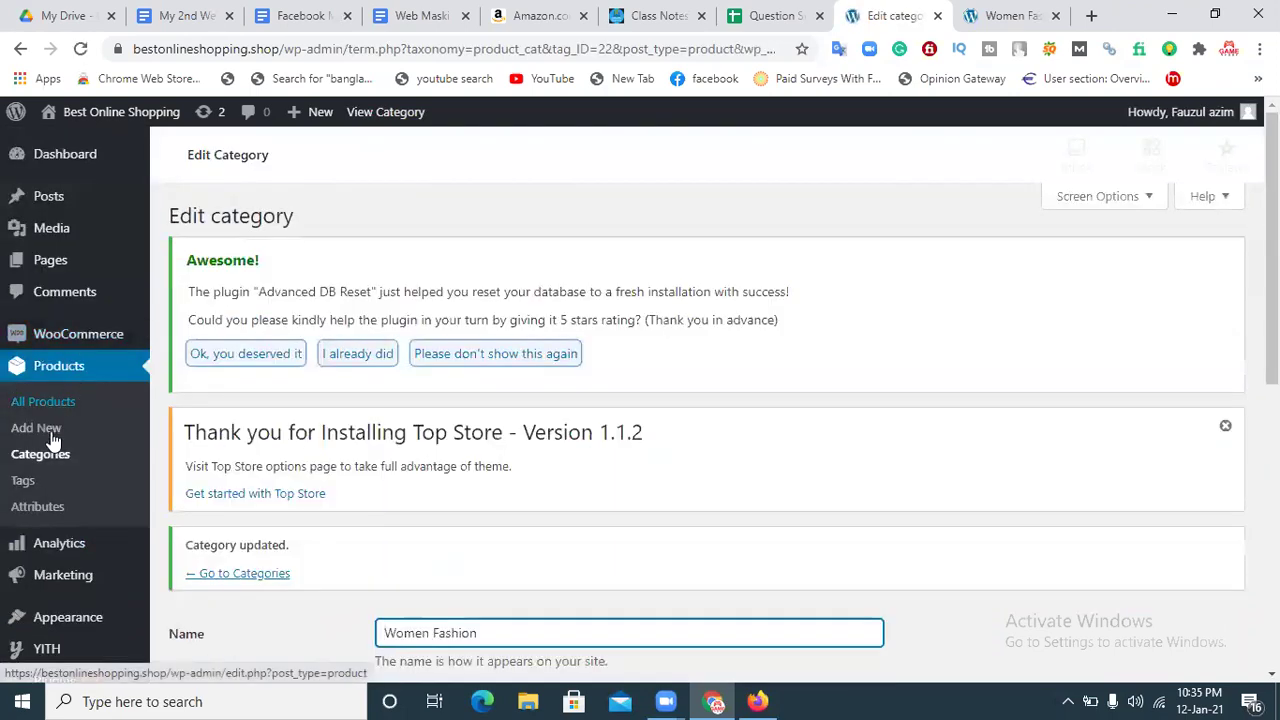
Return to the product categories list, view the Men Fashion category's edit page, and go back to the list
click(55, 456)
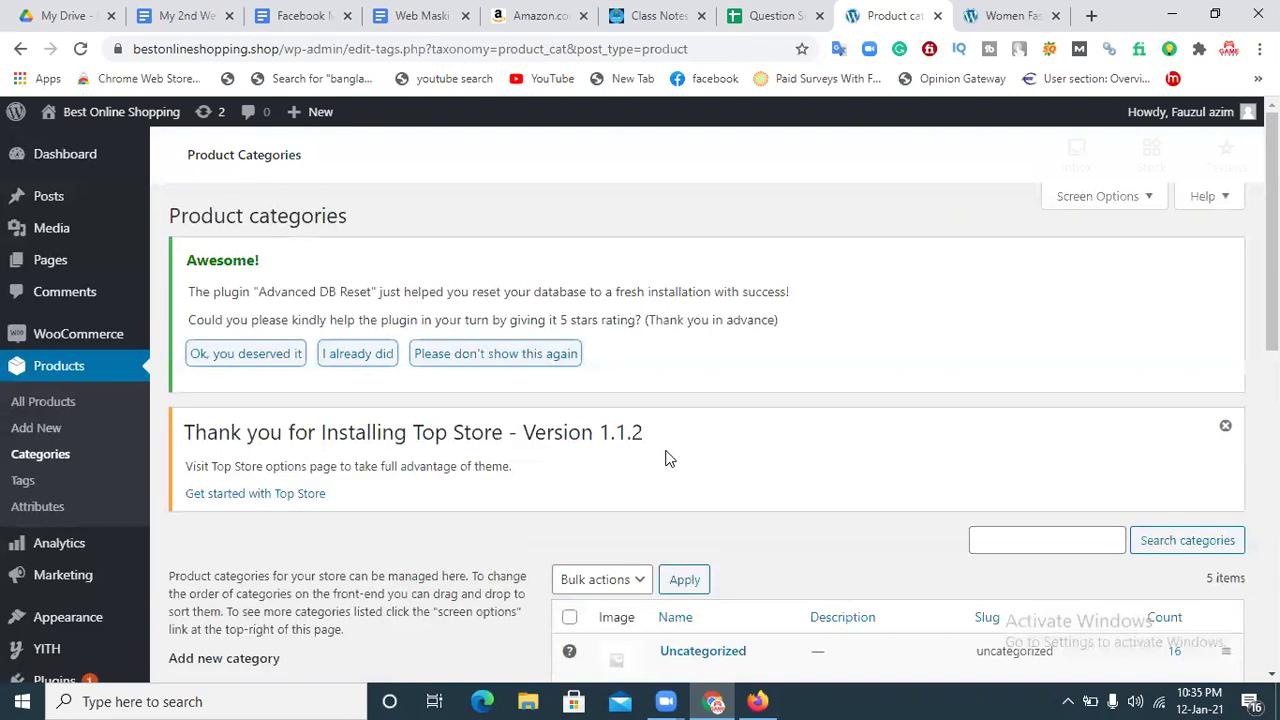
scroll(588, 403, down, 5)
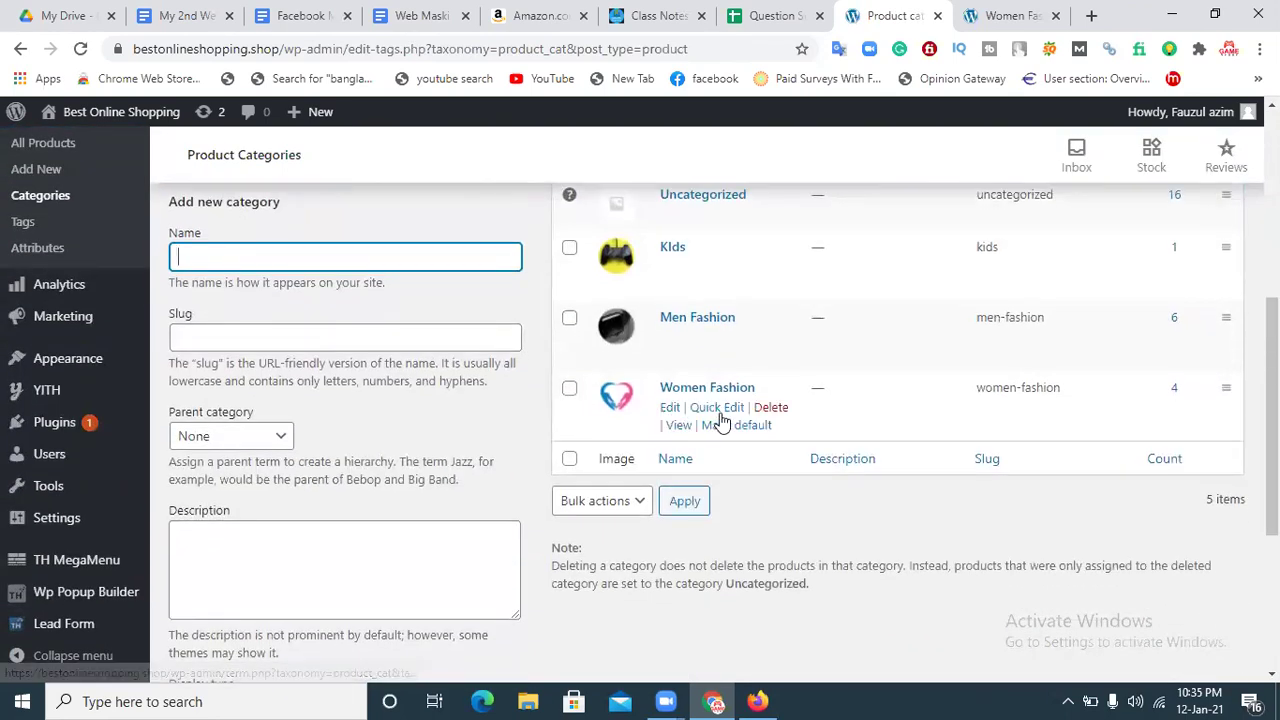
click(628, 398)
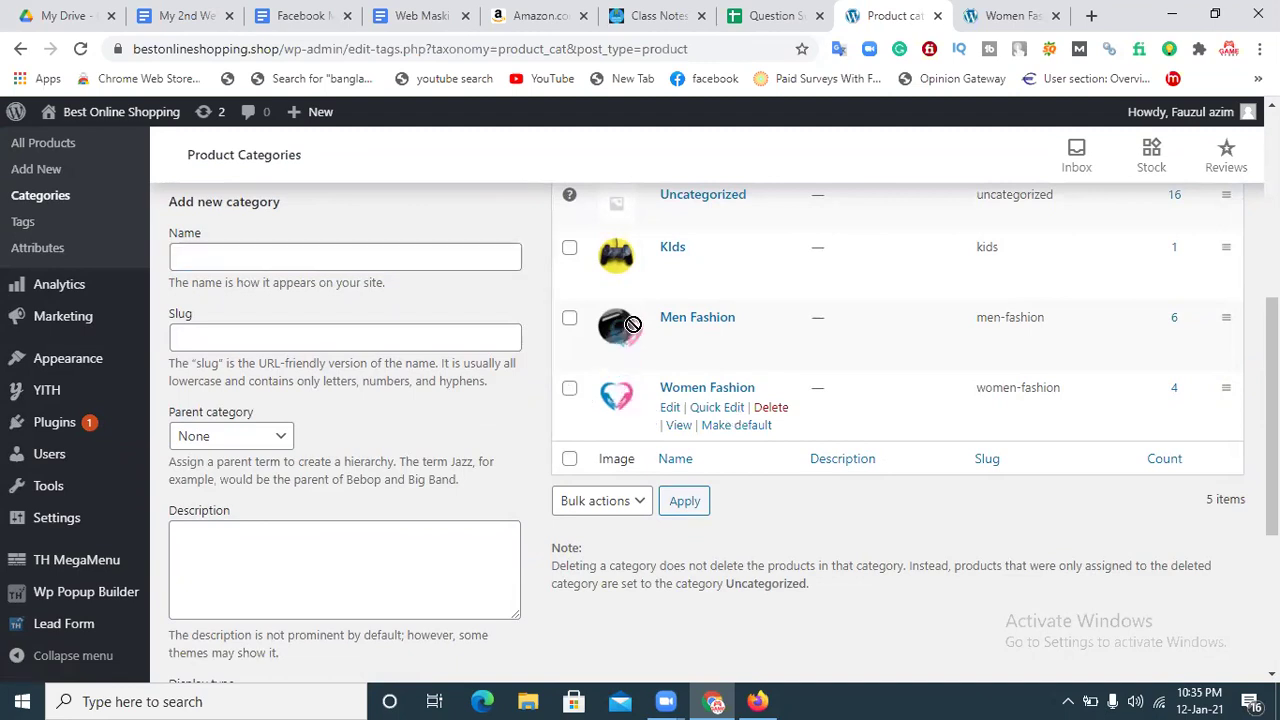
click(712, 322)
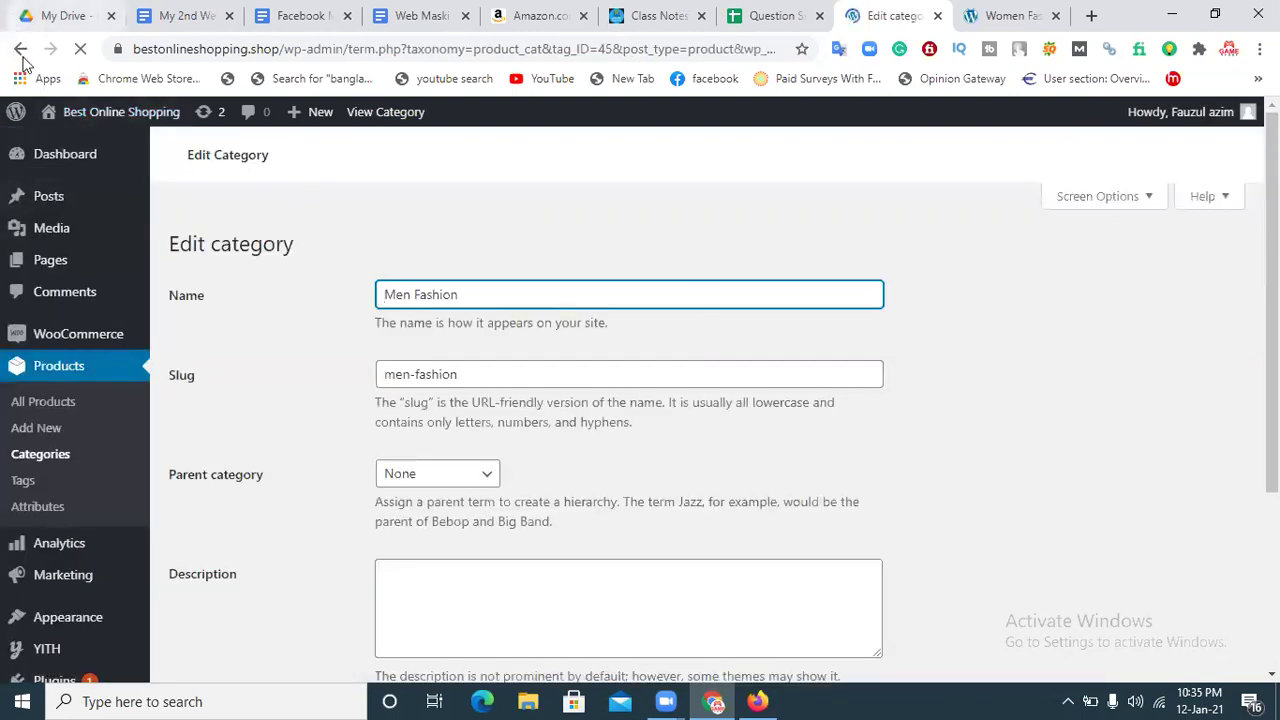
click(20, 50)
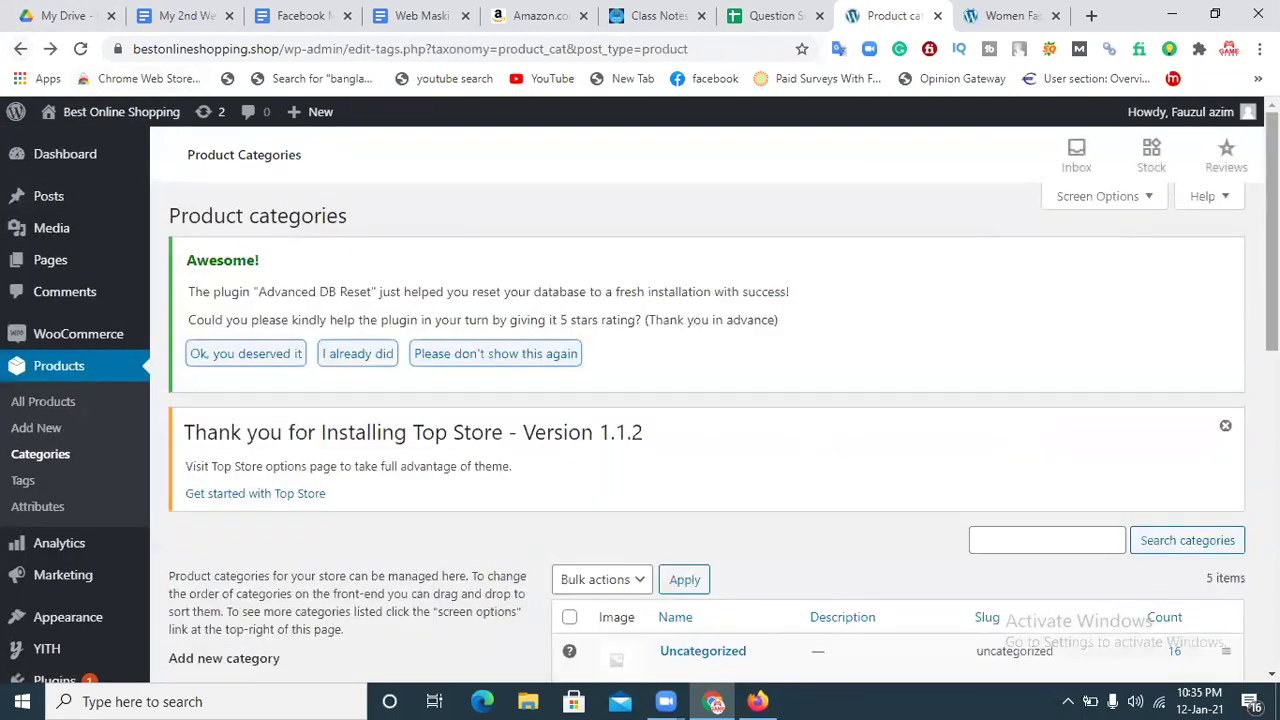
Open the KIds product category for editing and replace its name with Women Fashion
scroll(777, 385, down, 3)
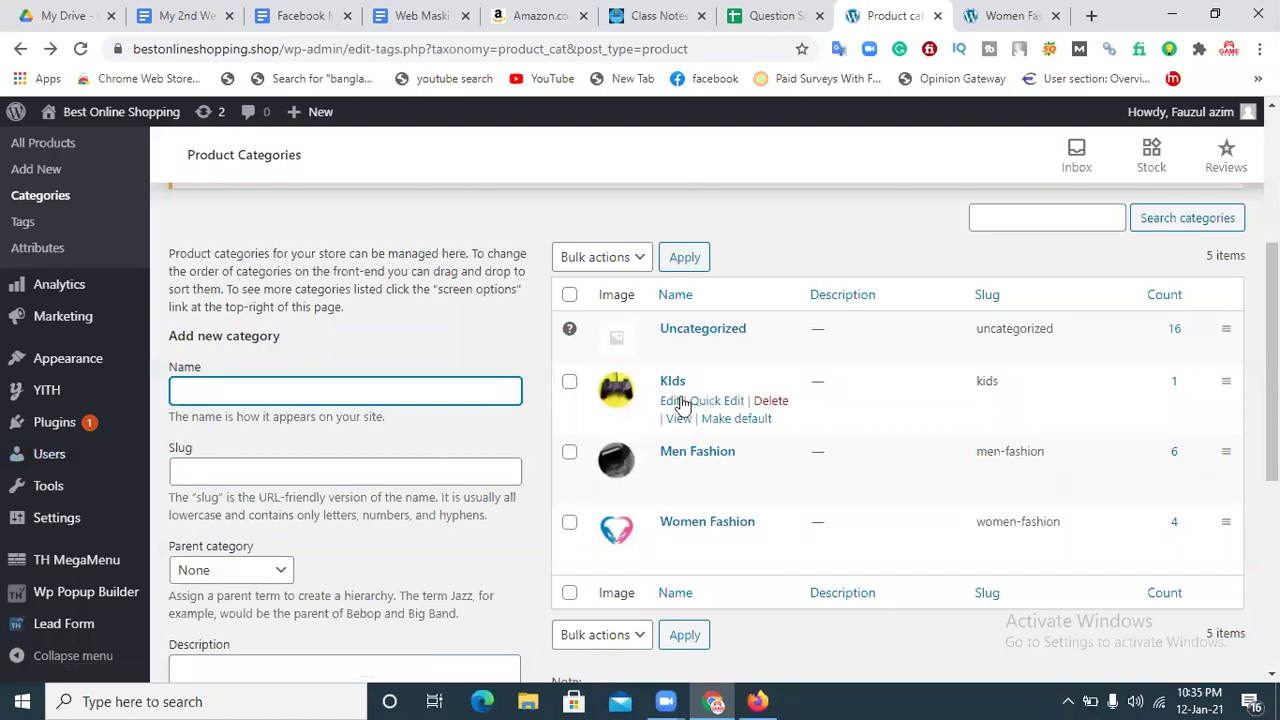
click(670, 402)
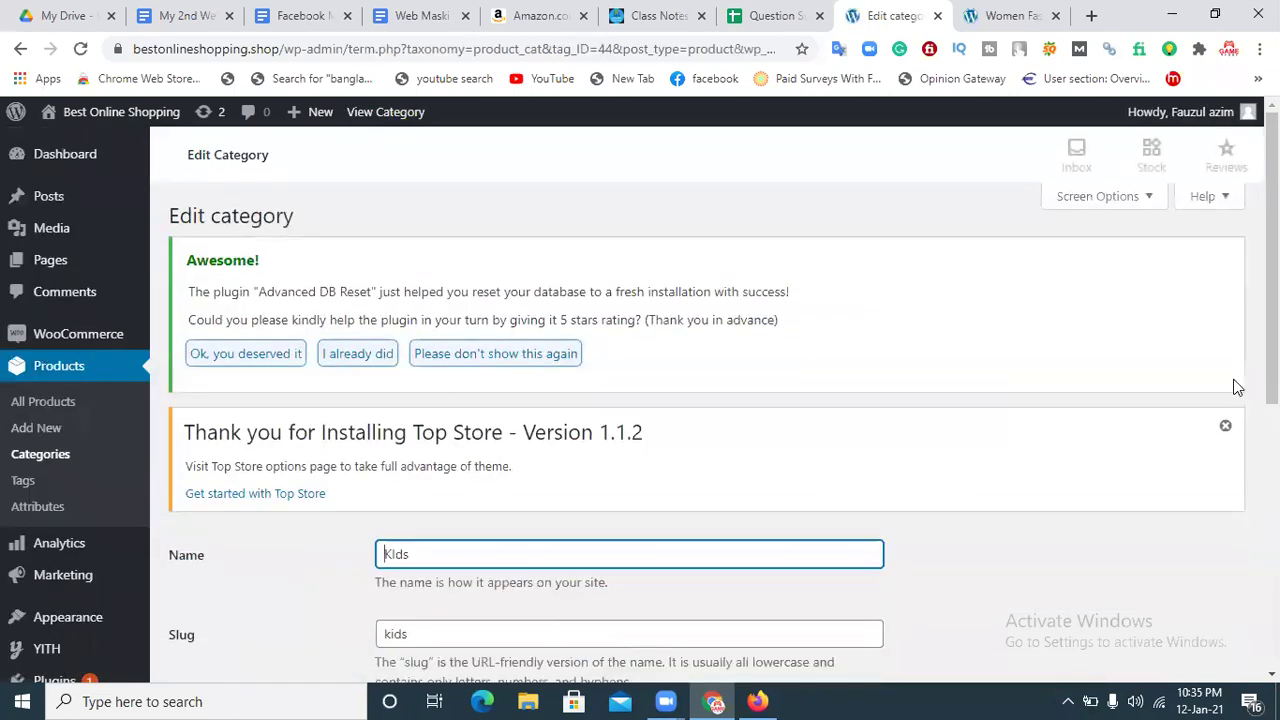
scroll(611, 313, down, 3)
drag(486, 279, 285, 288)
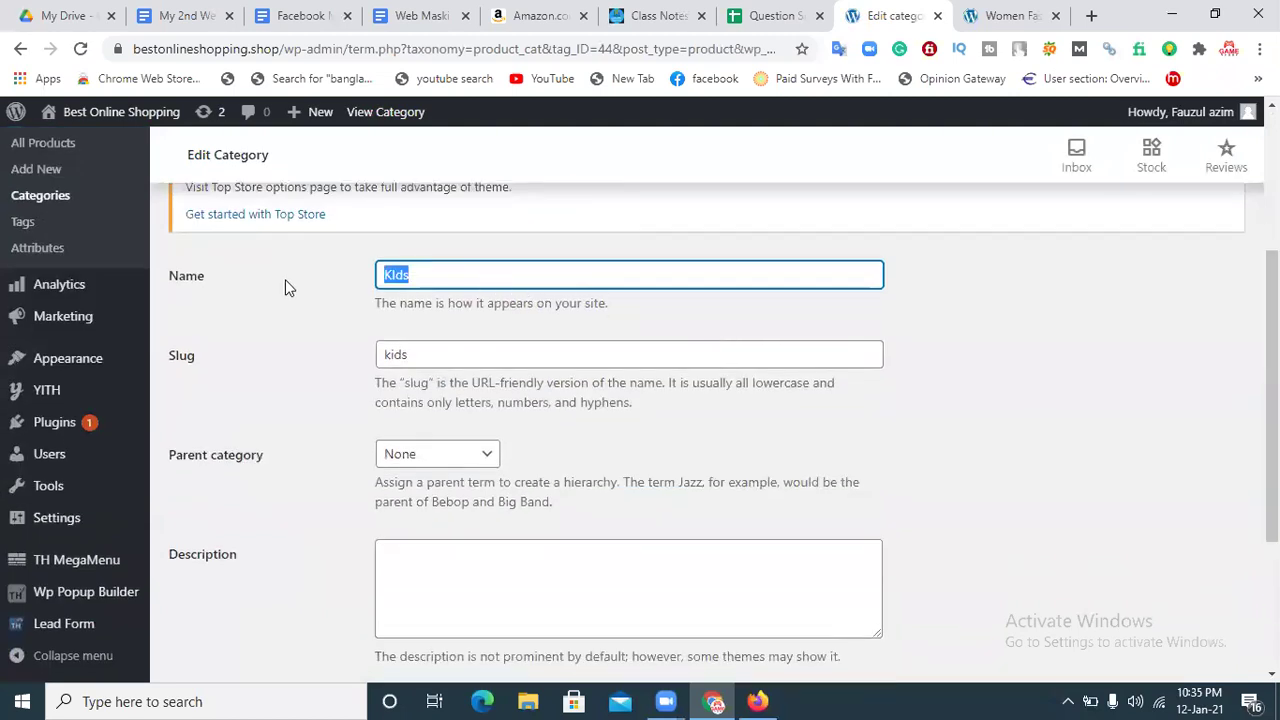
text(Women Fashion)
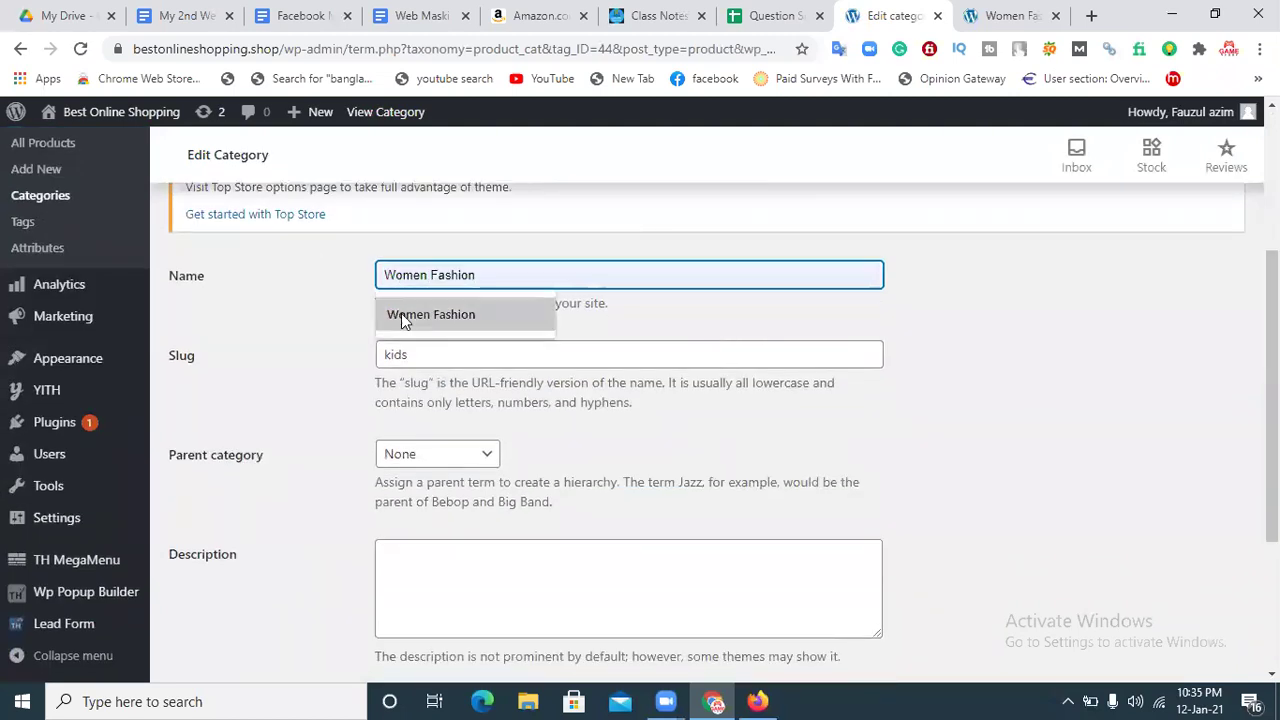
click(401, 314)
Replace the KIds category's slug with Women-Fashion and try to update the category
drag(412, 355, 362, 366)
click(481, 277)
drag(481, 277, 388, 277)
key(ctrl+c)
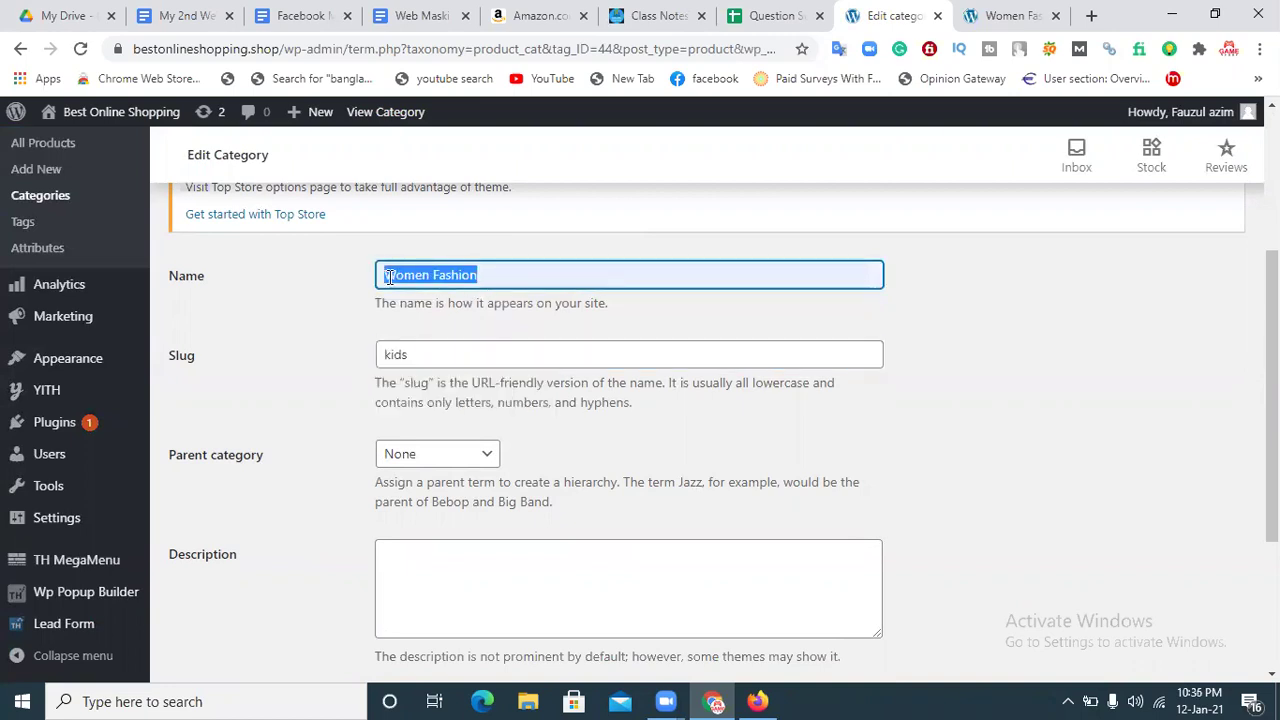
click(443, 354)
drag(411, 354, 373, 354)
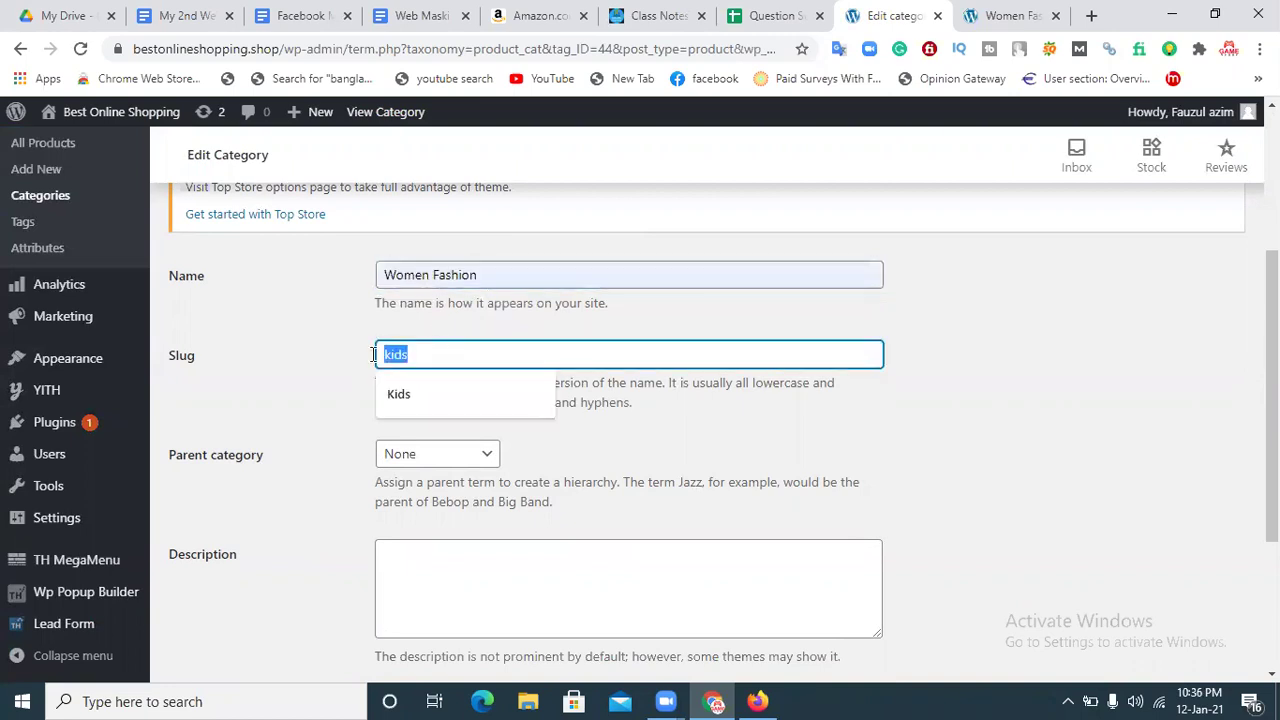
key(ctrl+v)
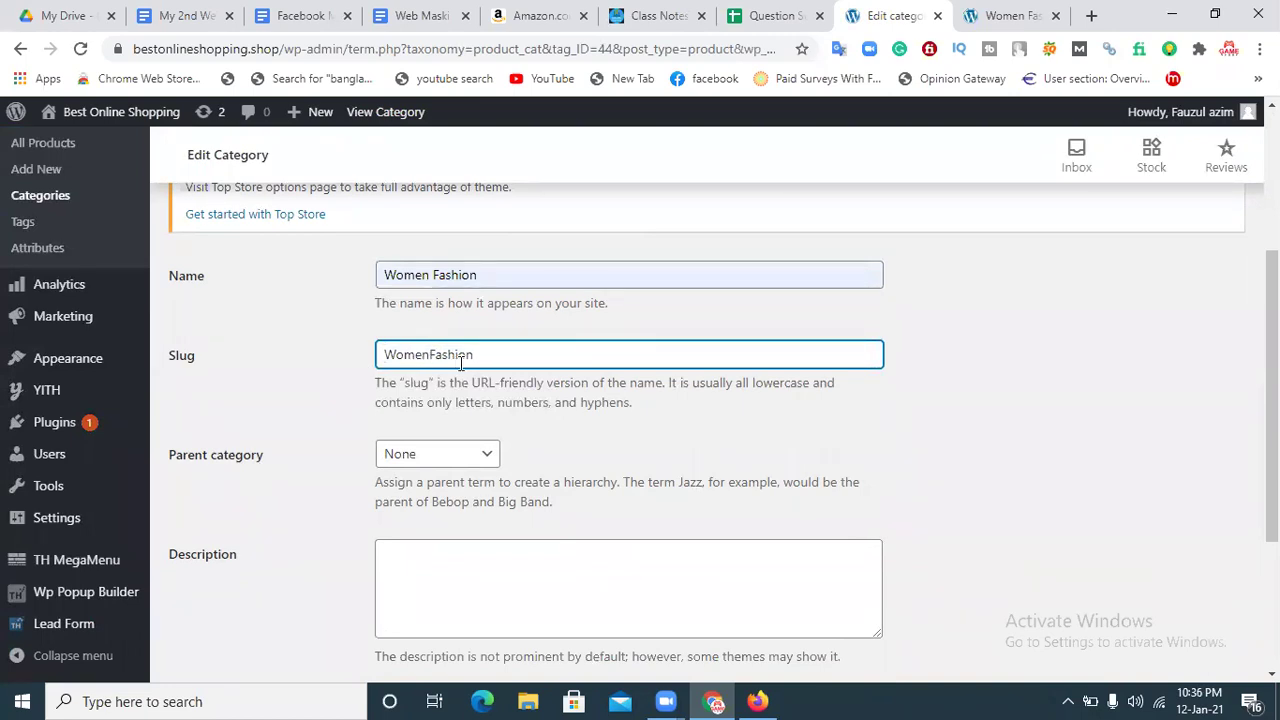
scroll(461, 363, down, 2)
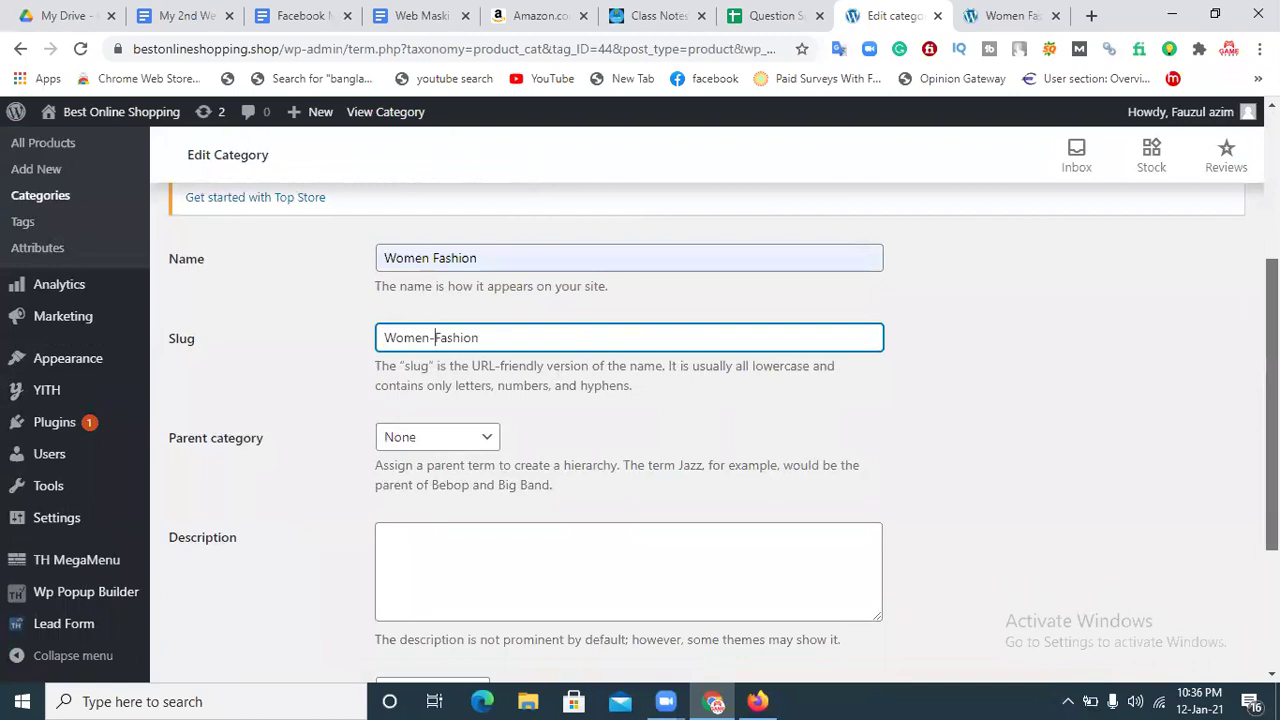
scroll(433, 220, down, 1)
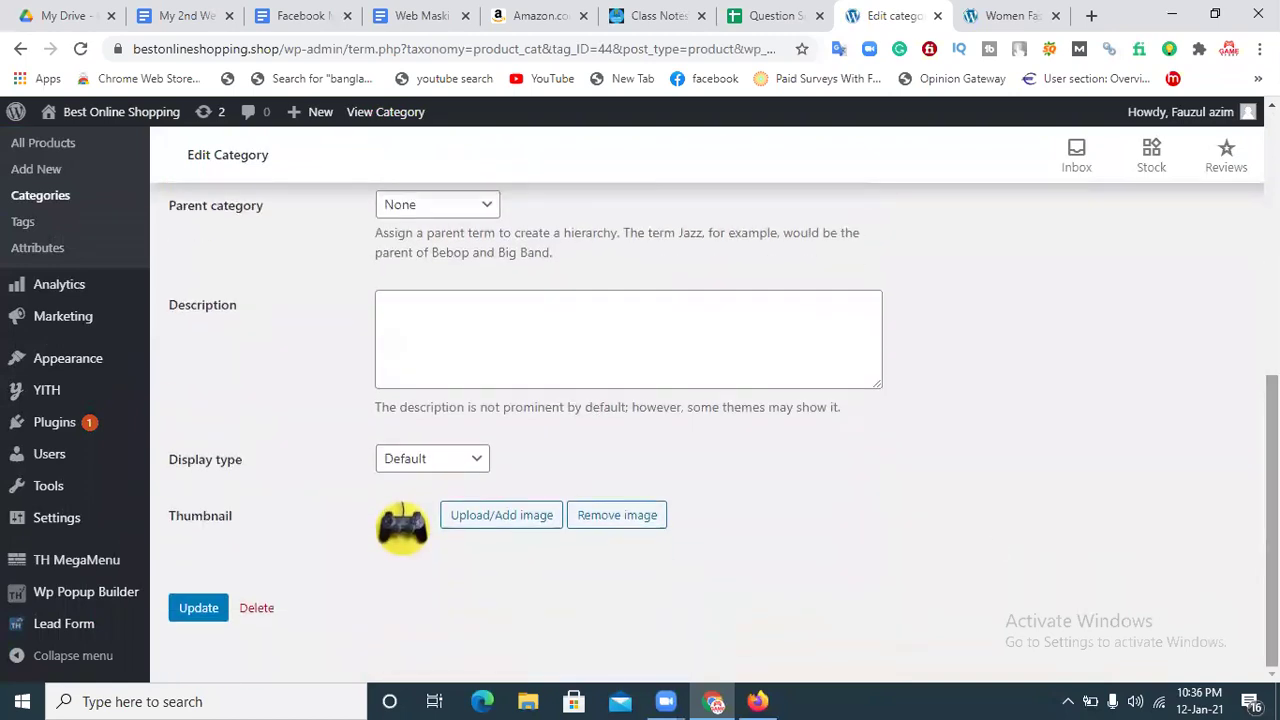
click(213, 618)
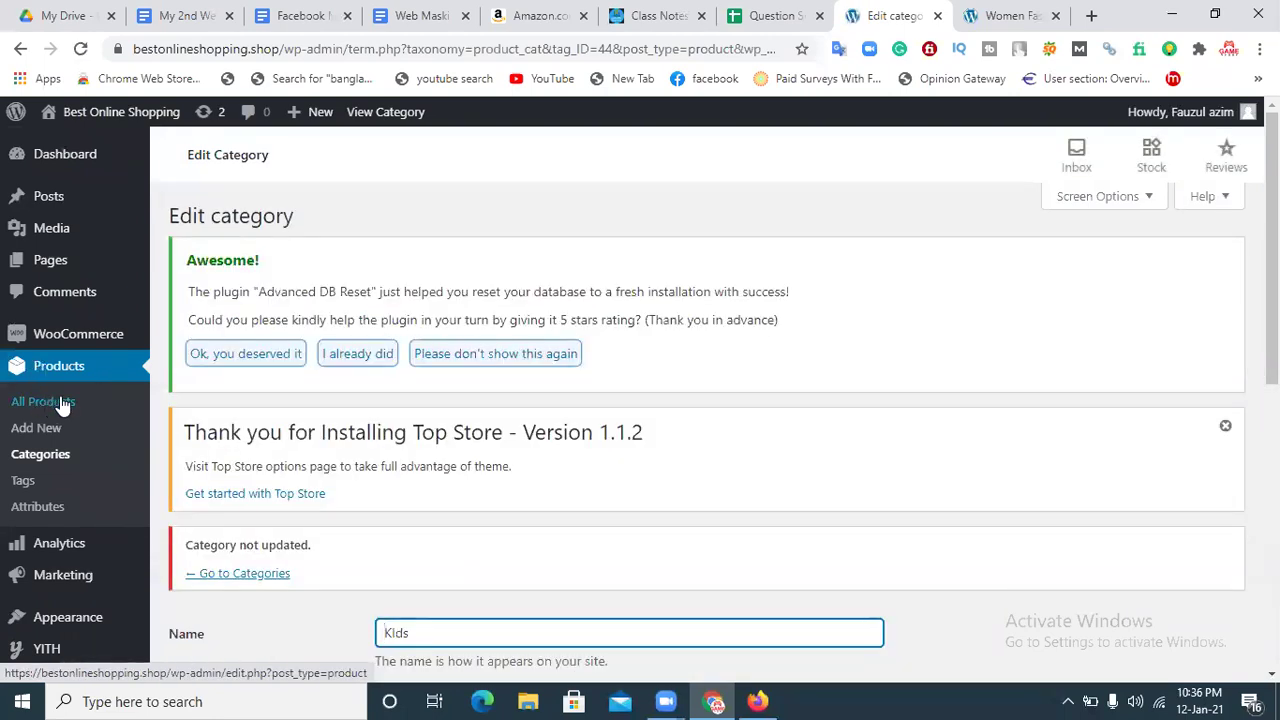
Reopen the product categories list and check the names and slugs of its entries
scroll(20, 300, down, 2)
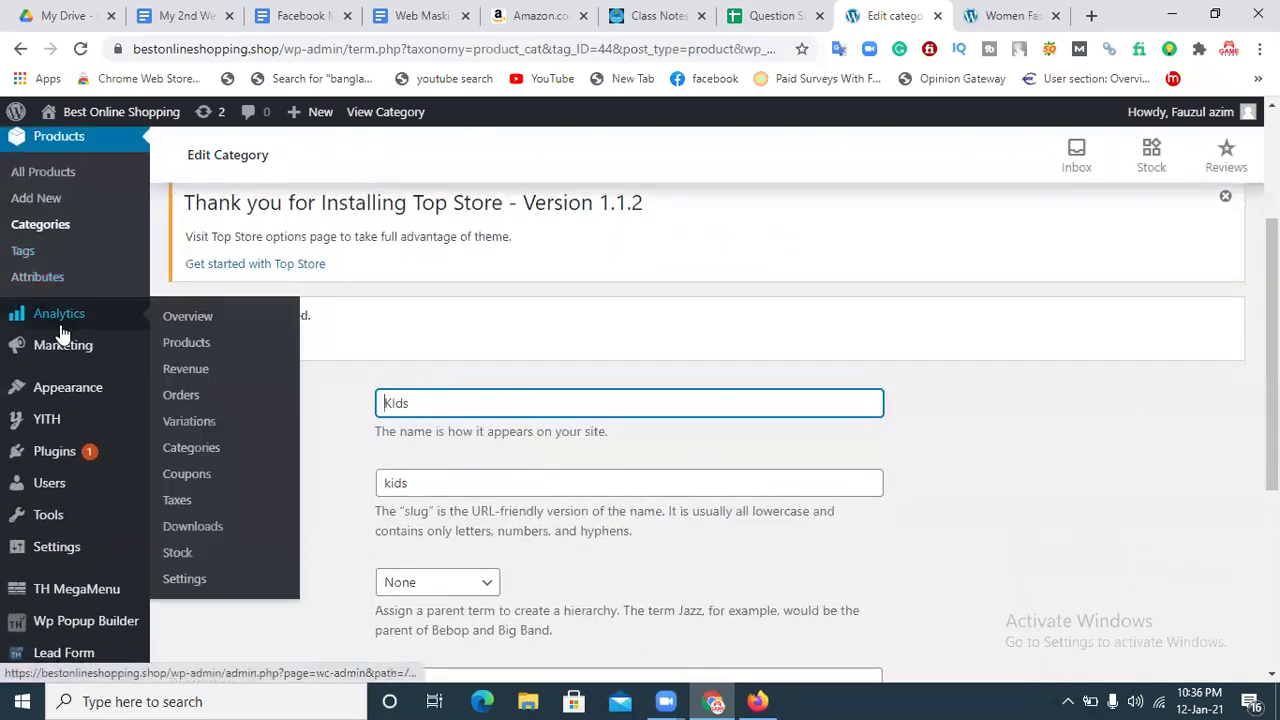
click(52, 225)
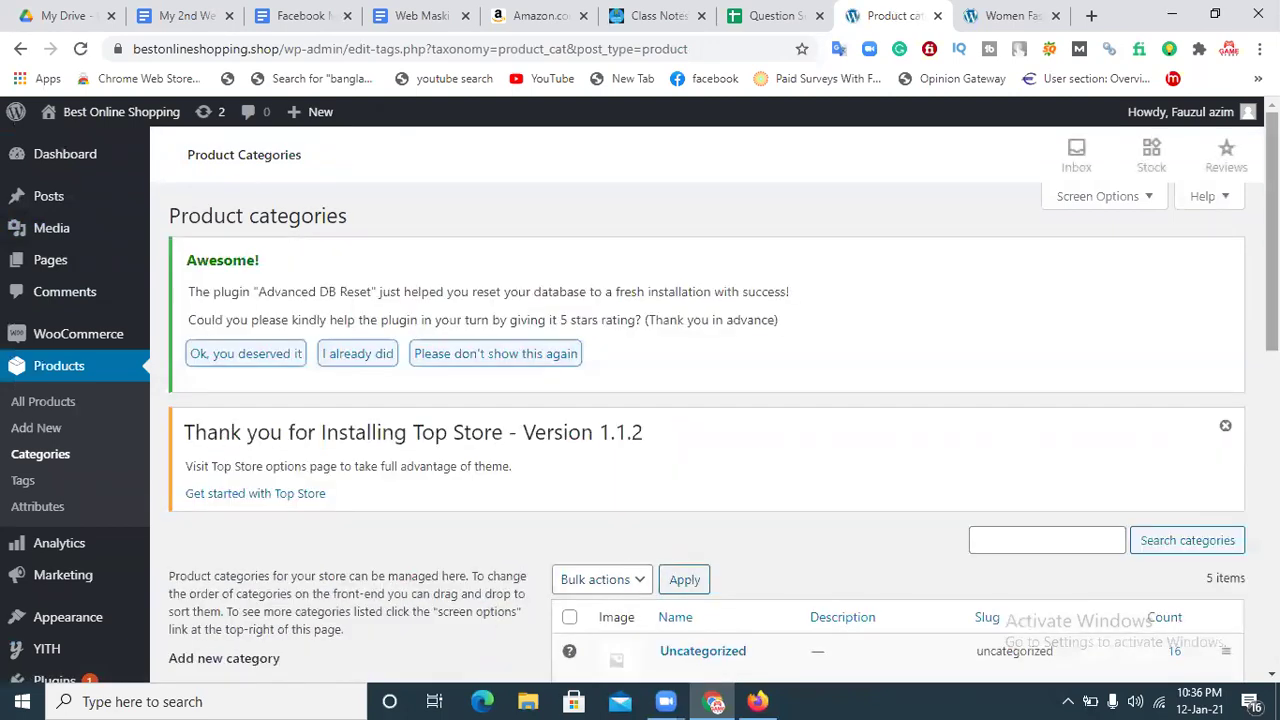
scroll(785, 421, down, 3)
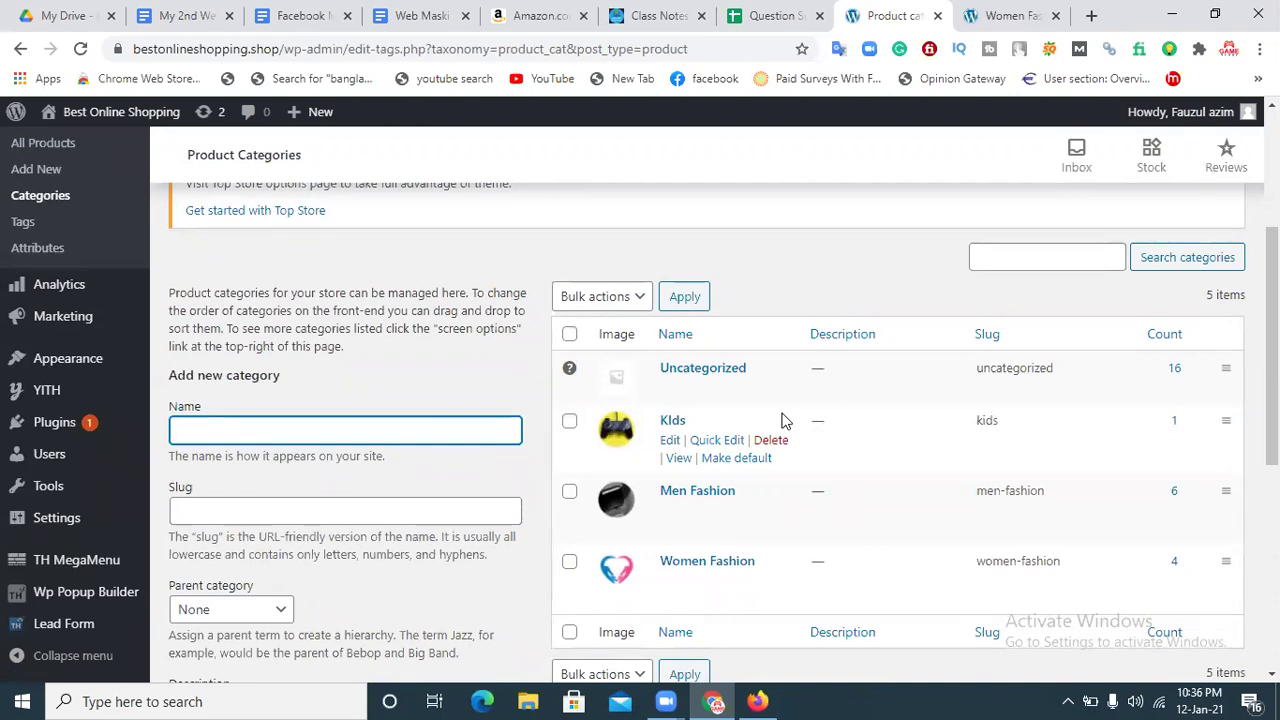
scroll(600, 400, up, 3)
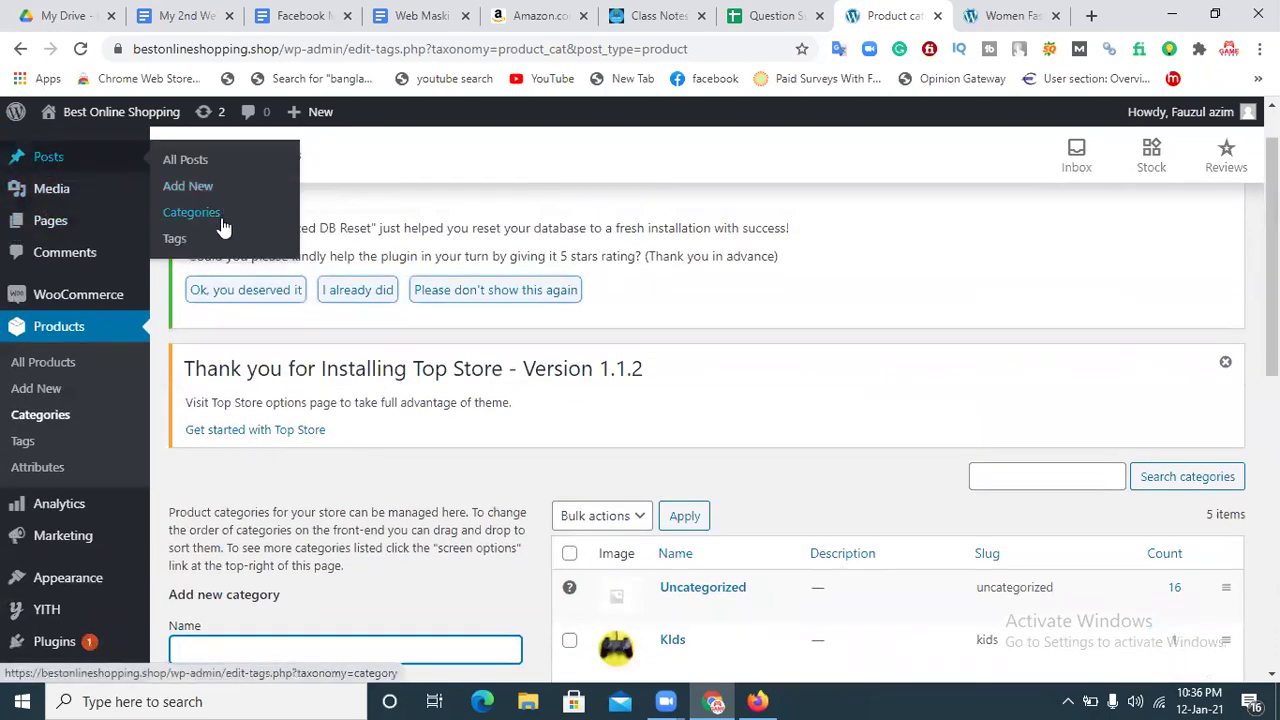
Open the categories list for blog posts and review its entries and the form for new categories
click(221, 222)
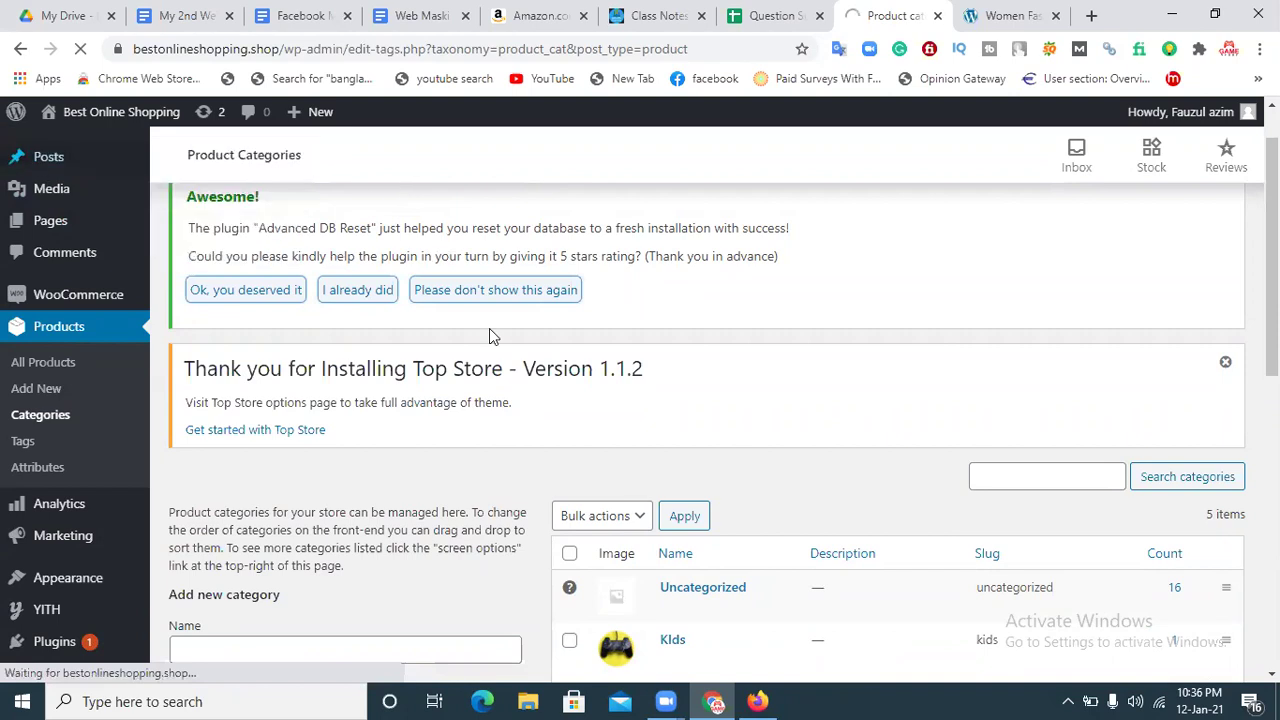
scroll(995, 421, down, 3)
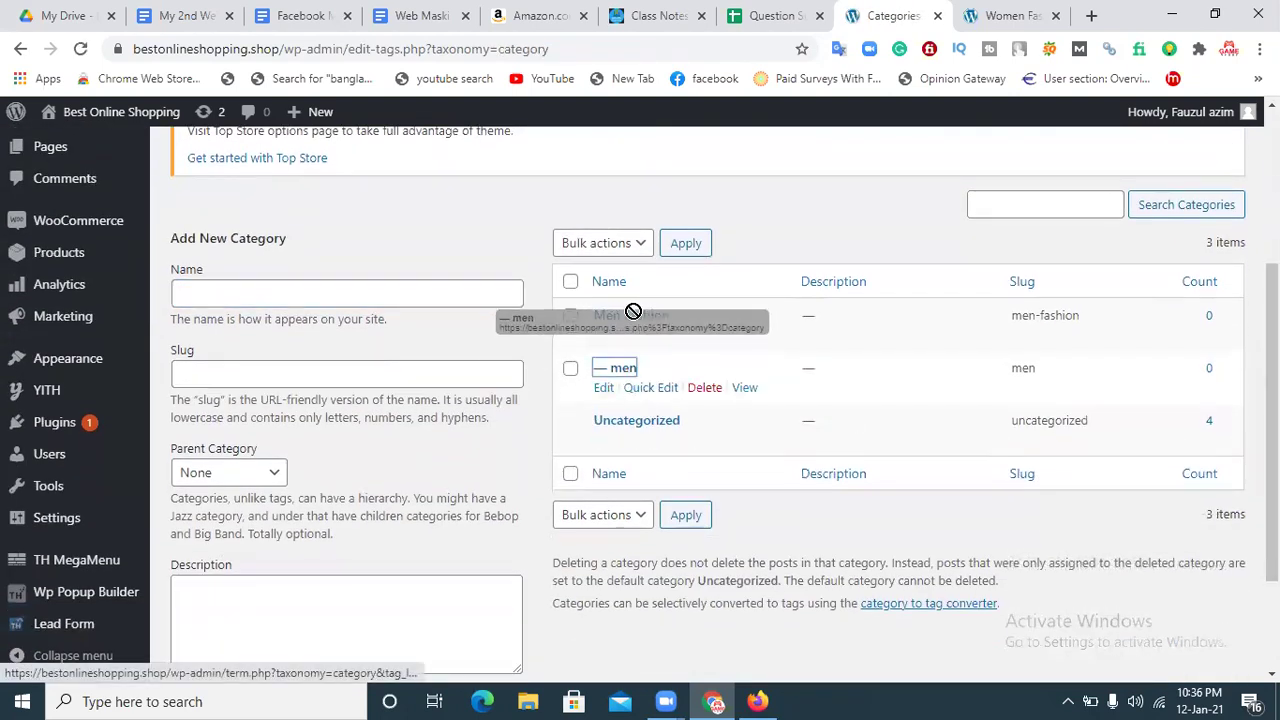
drag(631, 315, 666, 316)
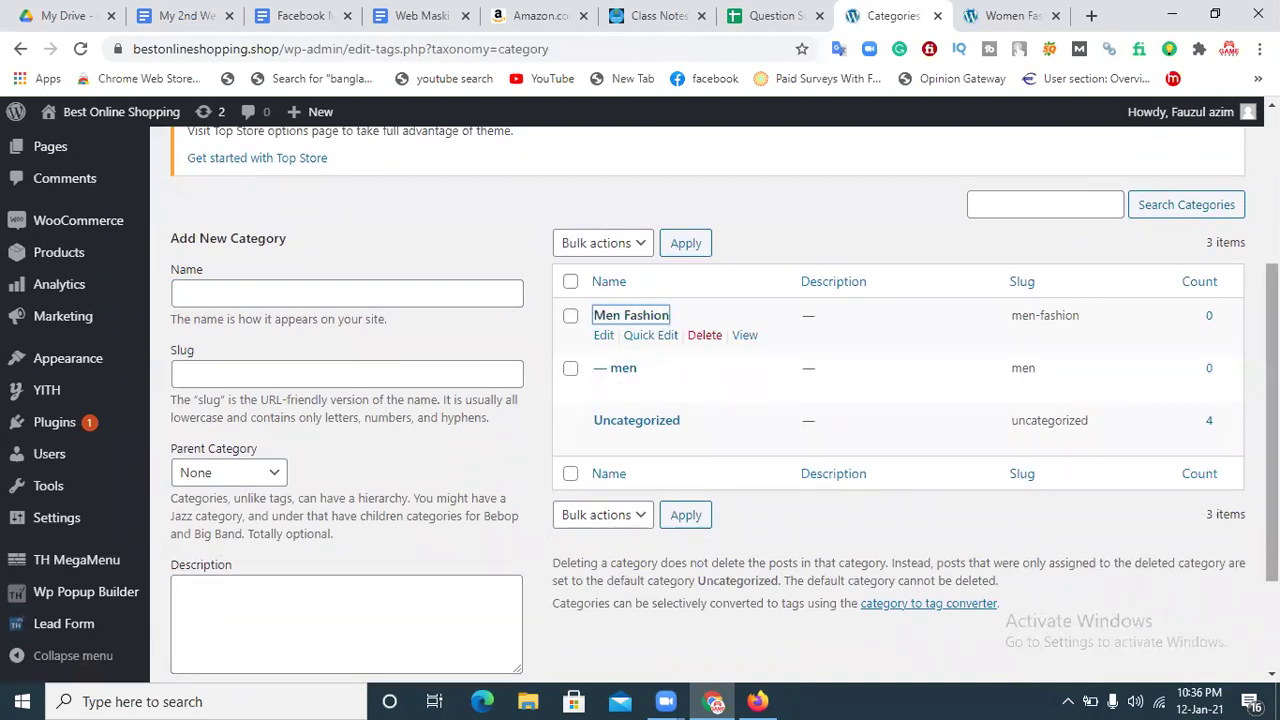
scroll(640, 400, down, 1)
scroll(640, 400, down, 2)
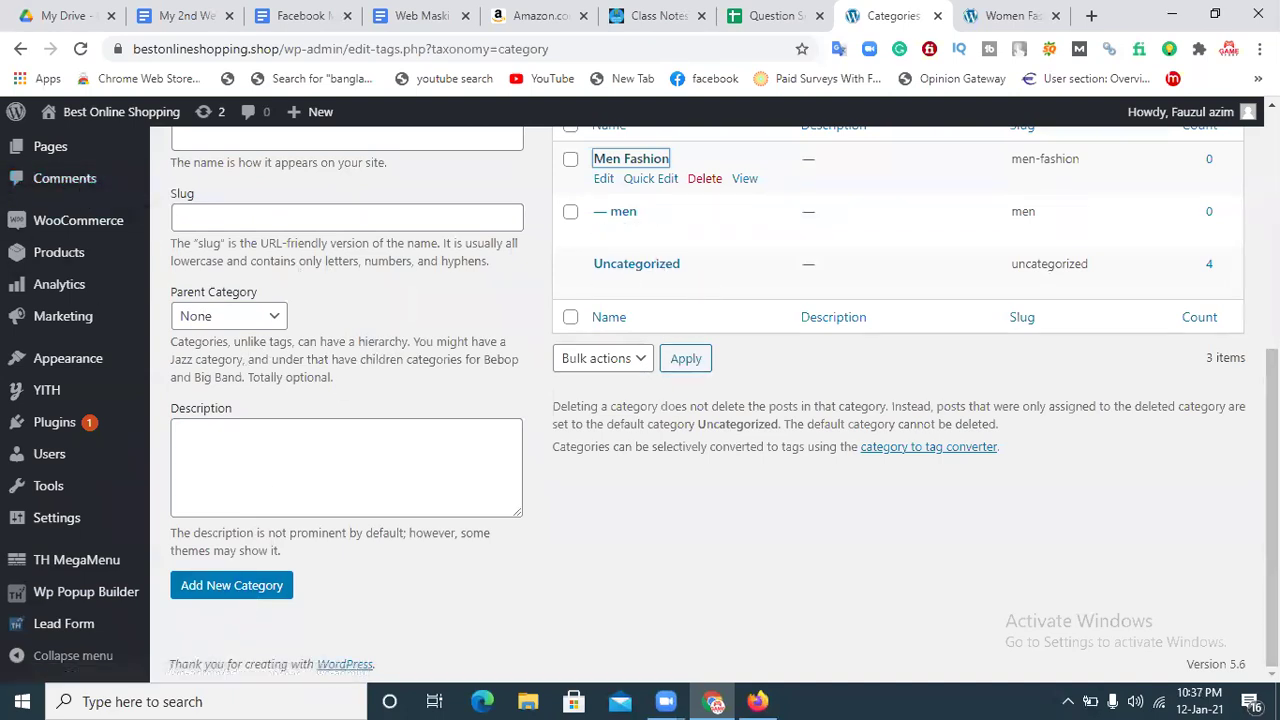
Try to add a new post category with the name field left empty
scroll(640, 400, up, 3)
scroll(400, 560, down, 3)
click(227, 590)
click(227, 590)
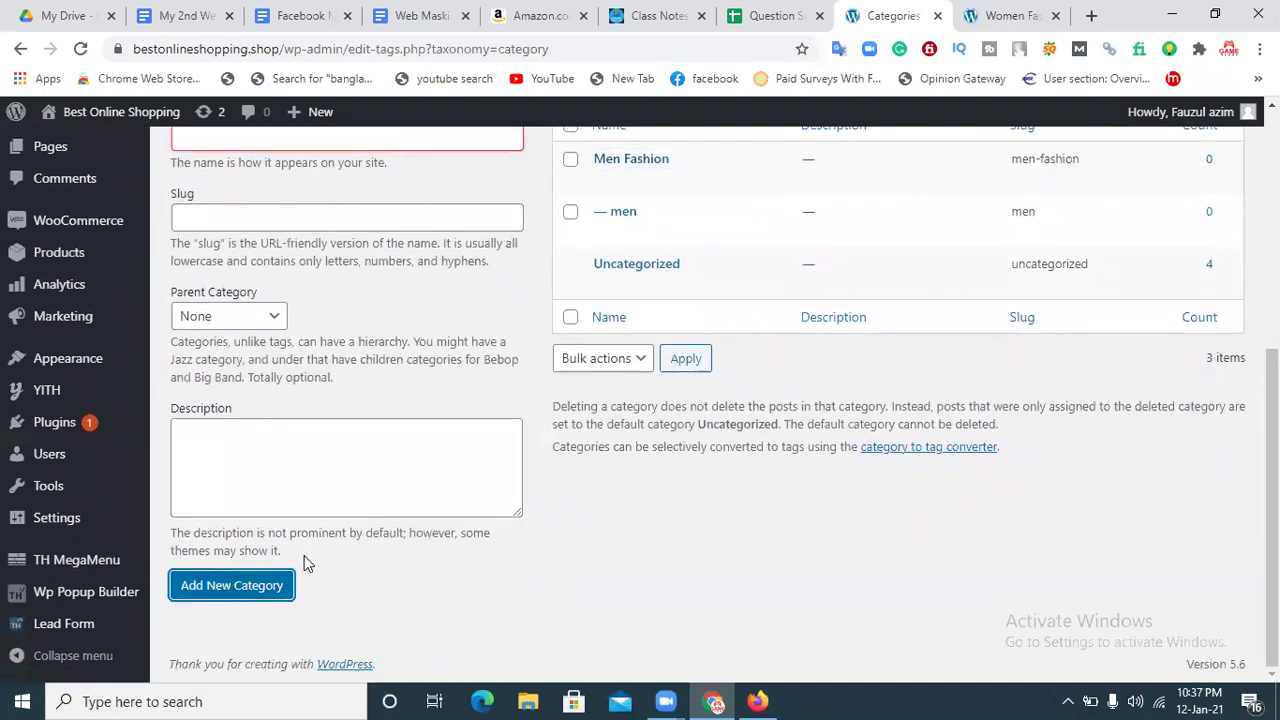
scroll(290, 330, up, 2)
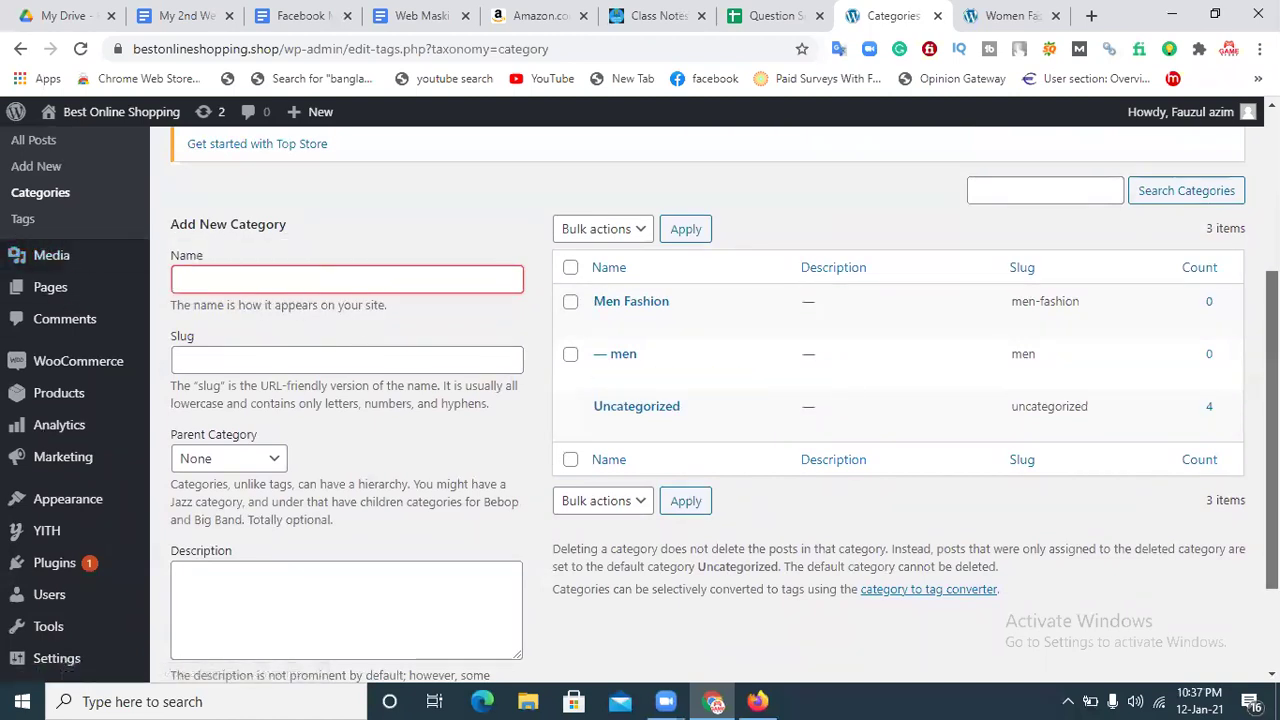
Open the site's menu editor and show all post categories that can be added to the above footer menu
mouse_move(70, 508)
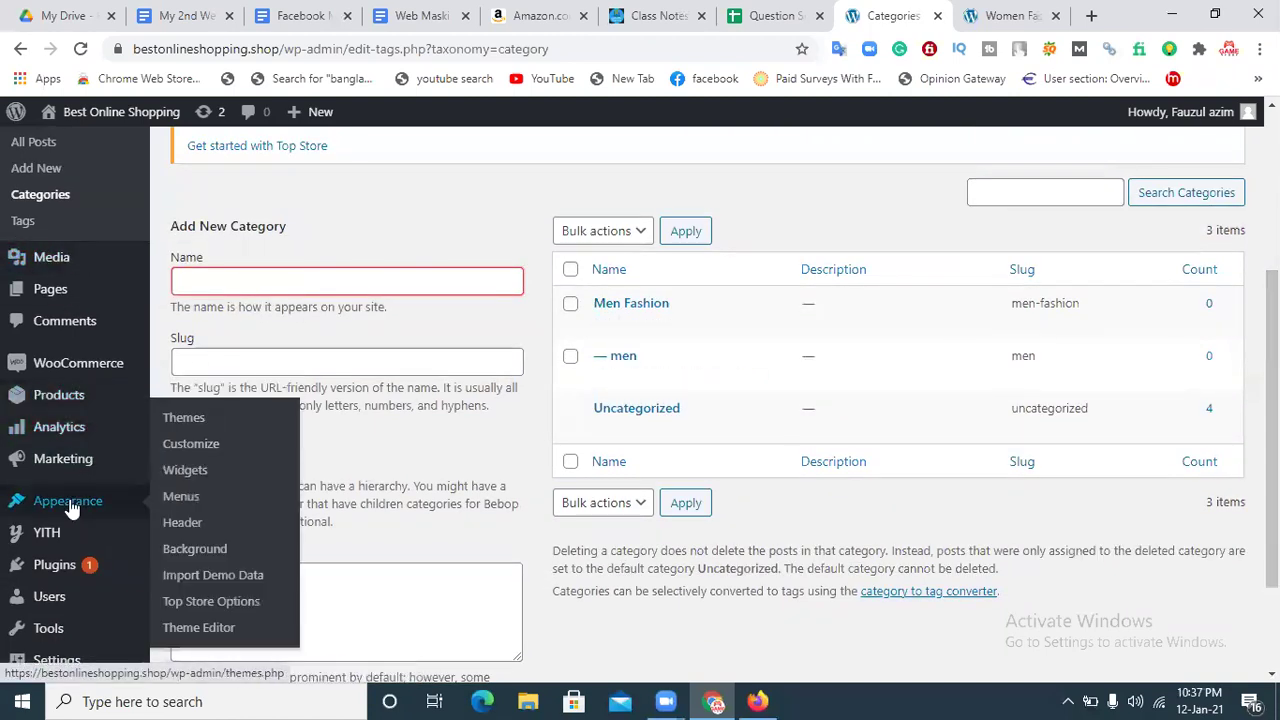
click(179, 500)
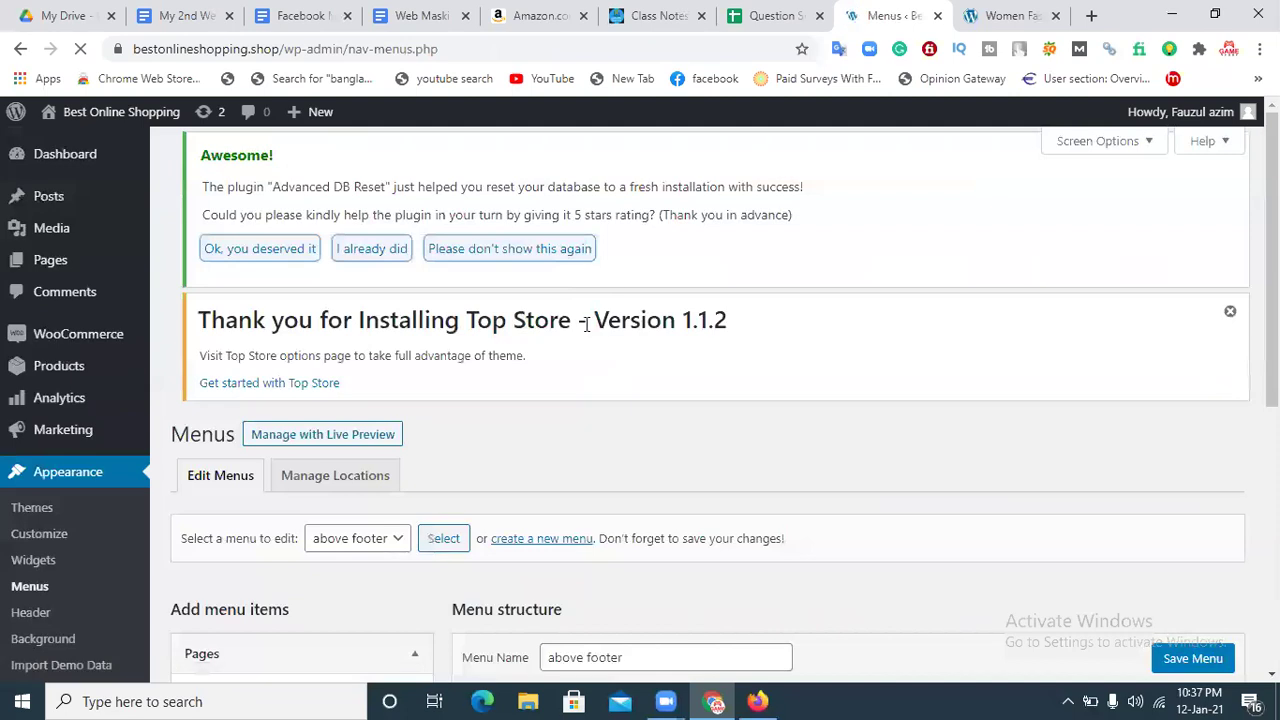
scroll(1211, 449, down, 4)
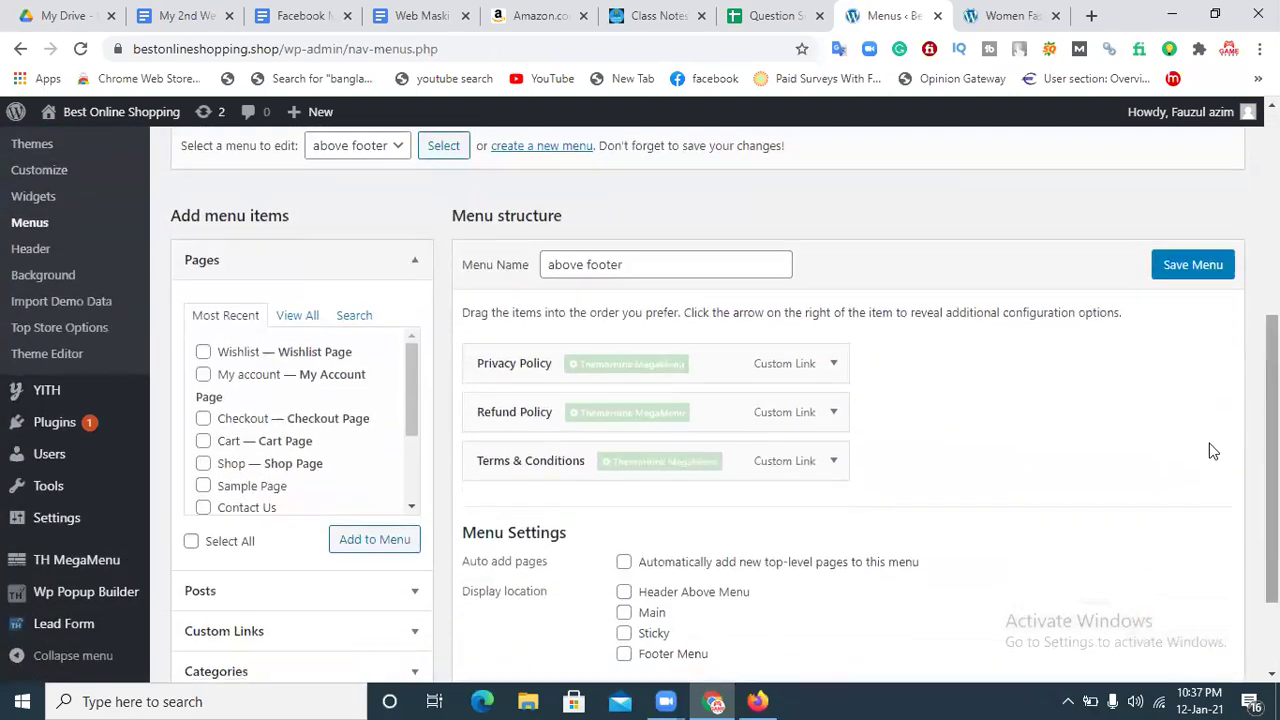
scroll(366, 563, down, 2)
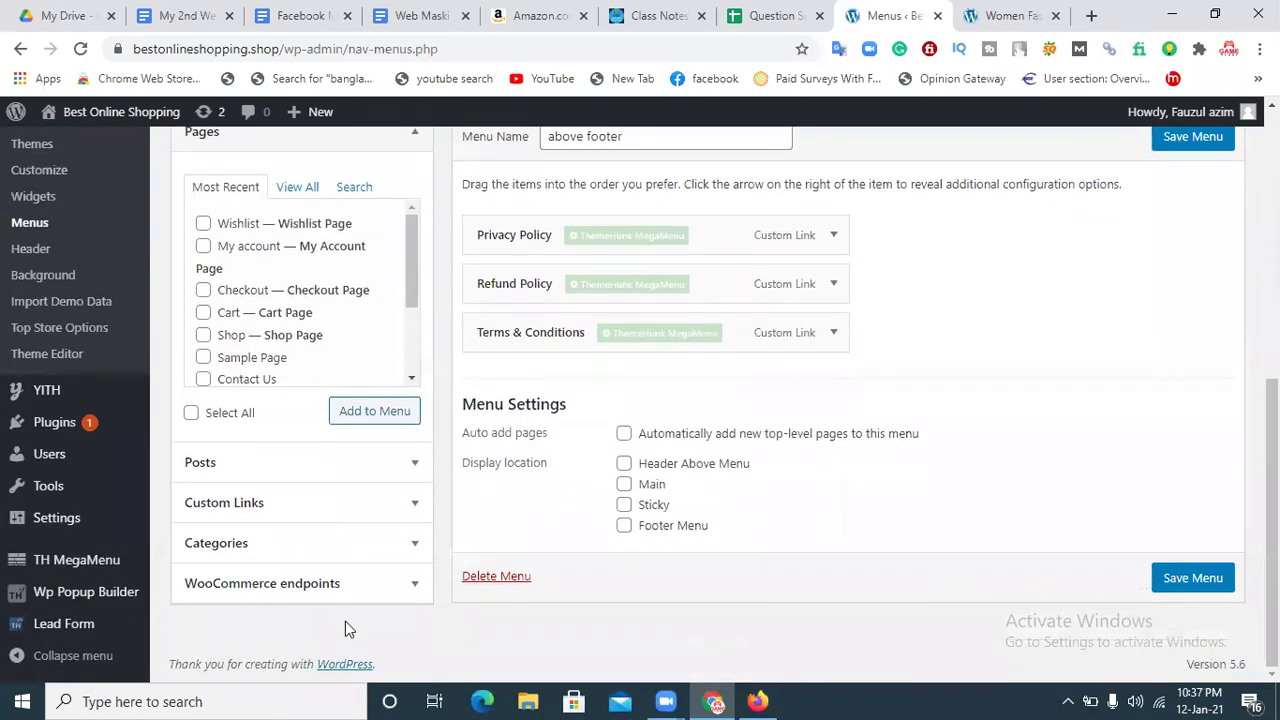
click(281, 555)
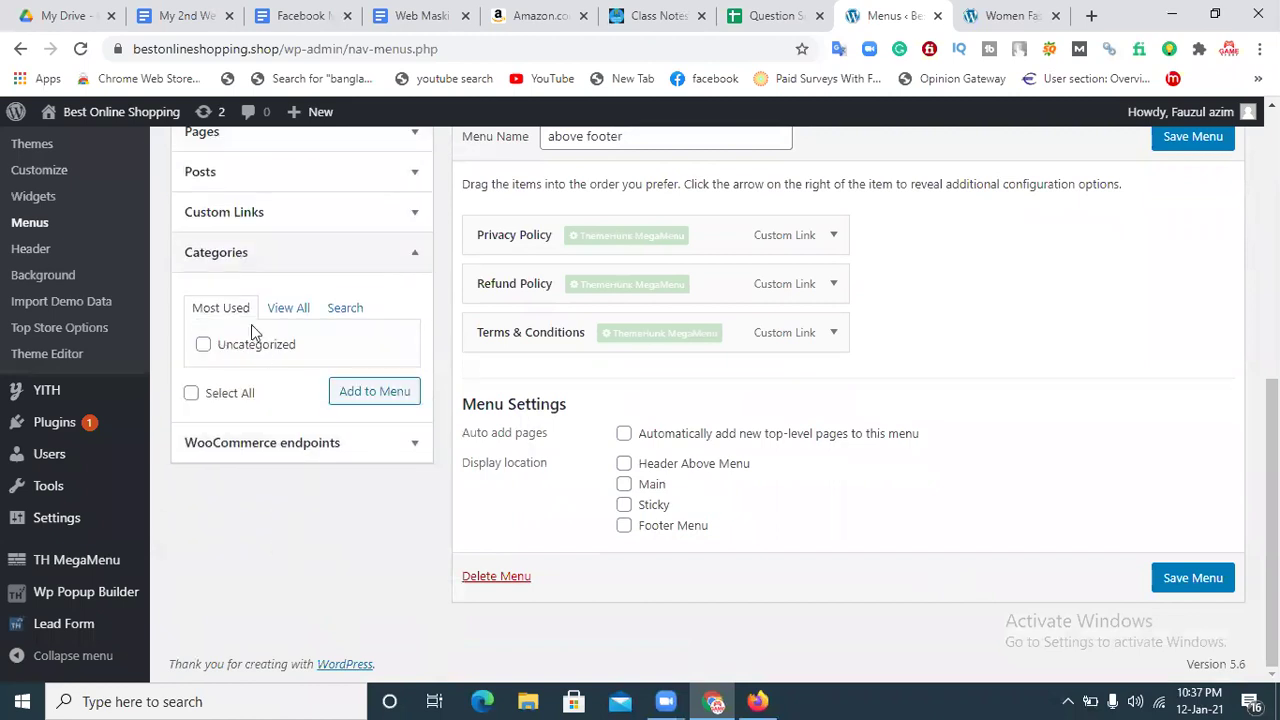
click(303, 309)
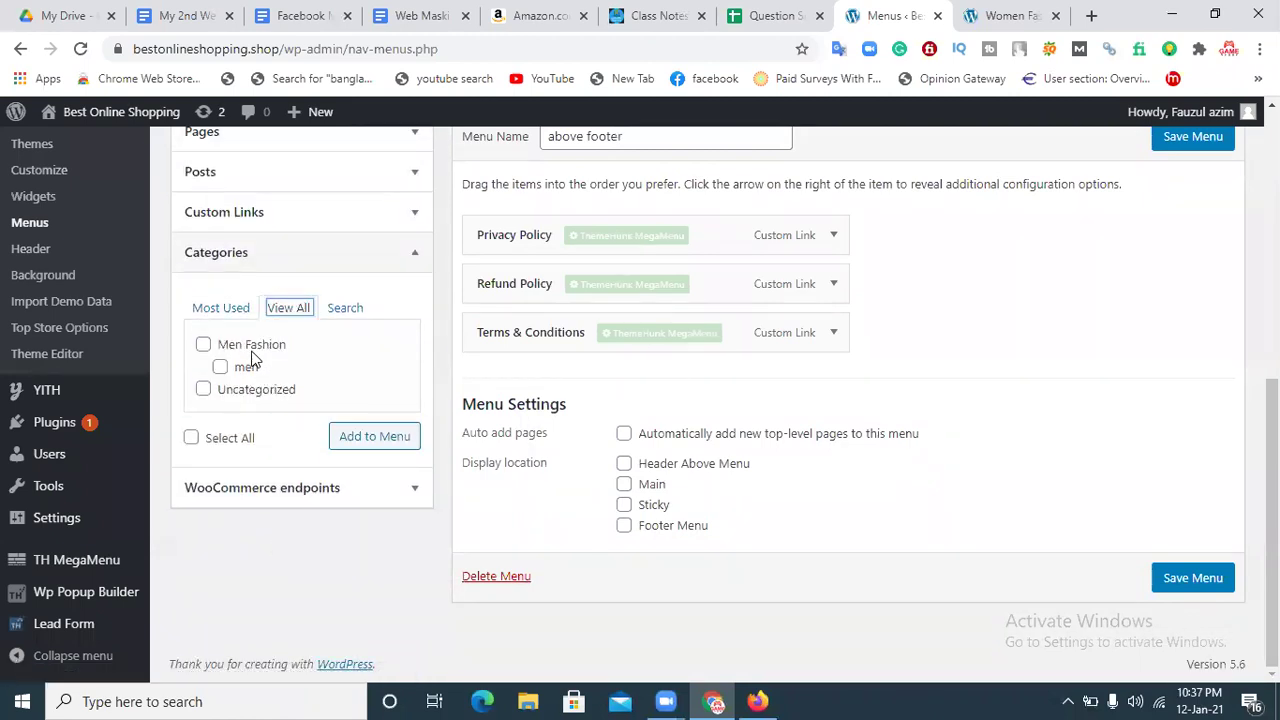
drag(246, 370, 287, 362)
click(287, 362)
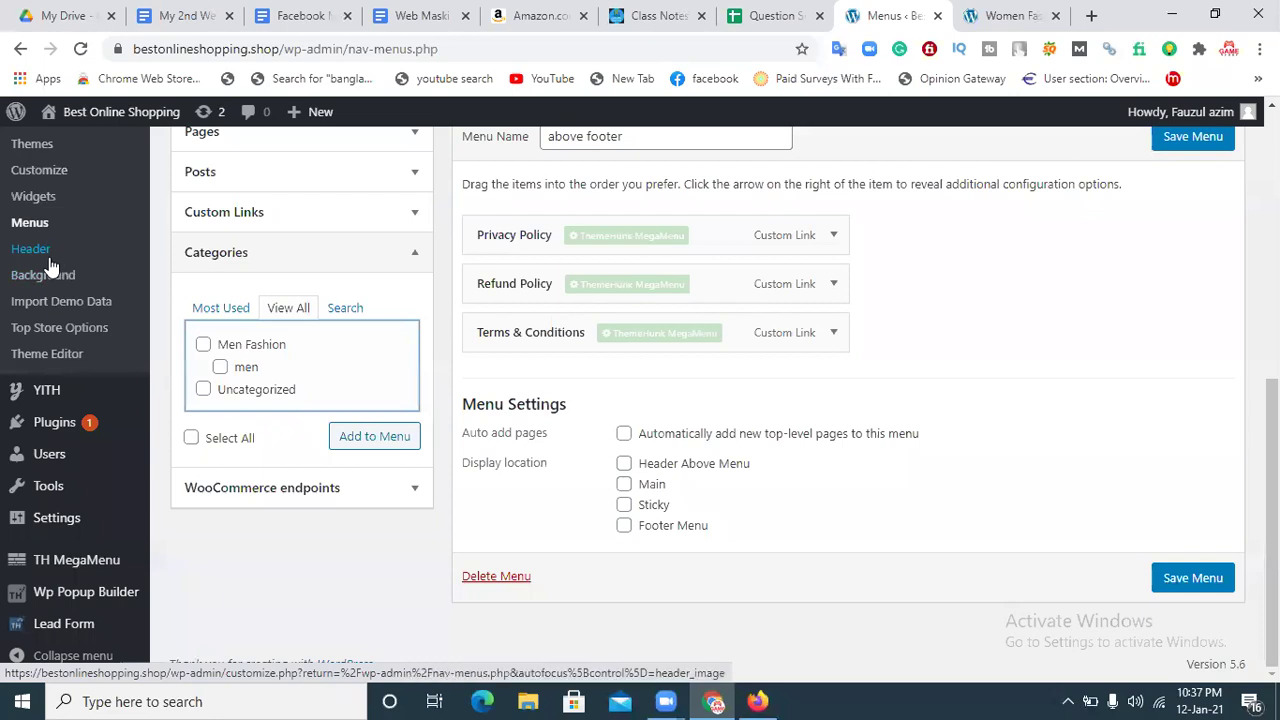
Check the category menu on the storefront's Women Fashion page and return to the menu editor's menu selection
click(987, 16)
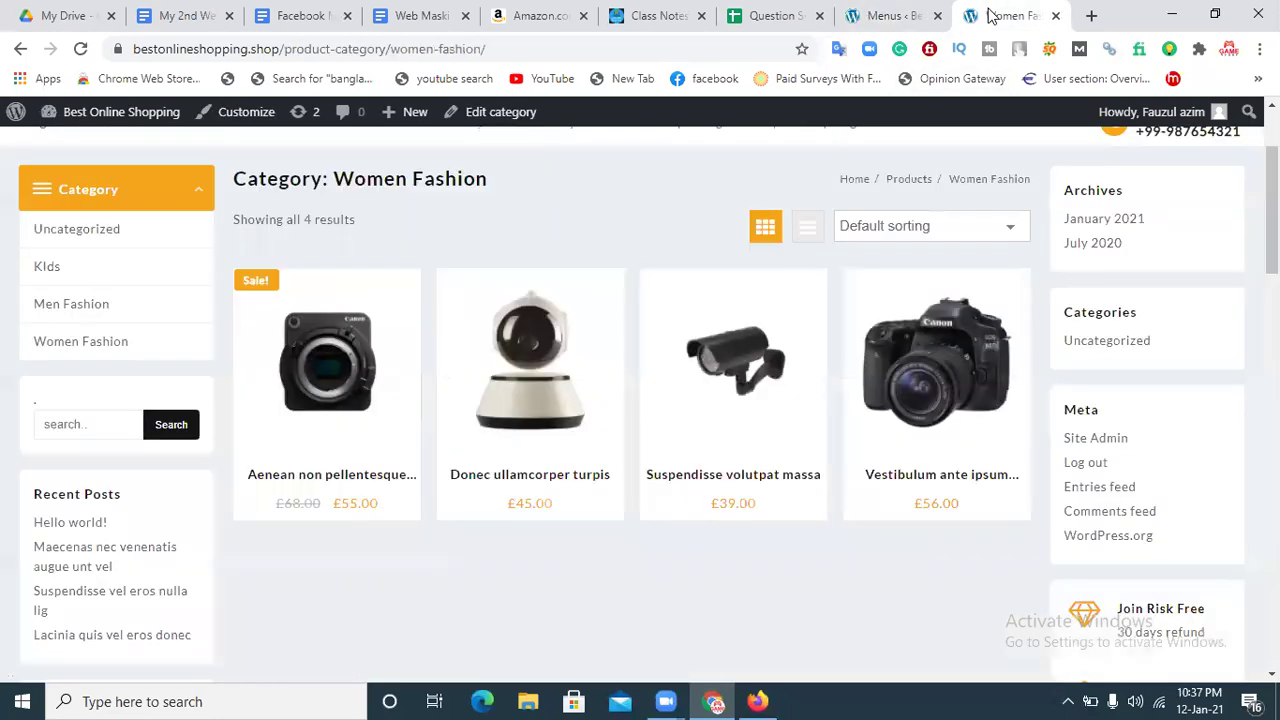
click(889, 16)
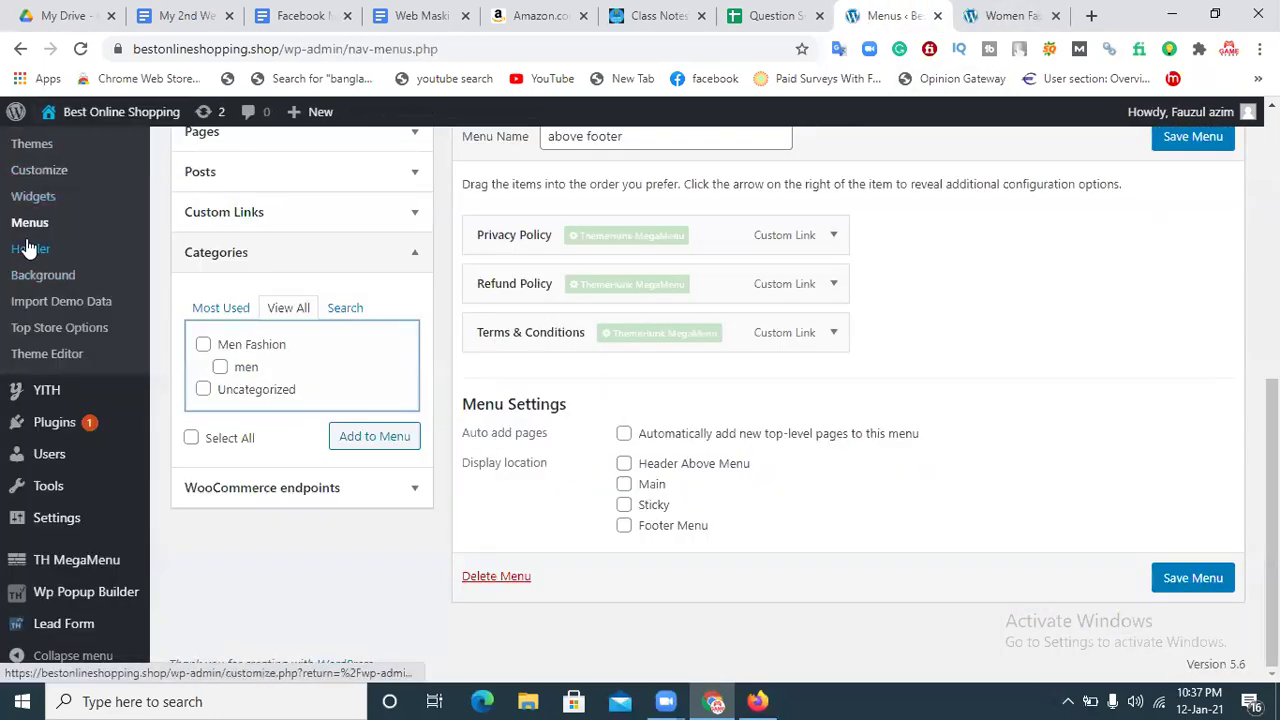
scroll(30, 240, up, 3)
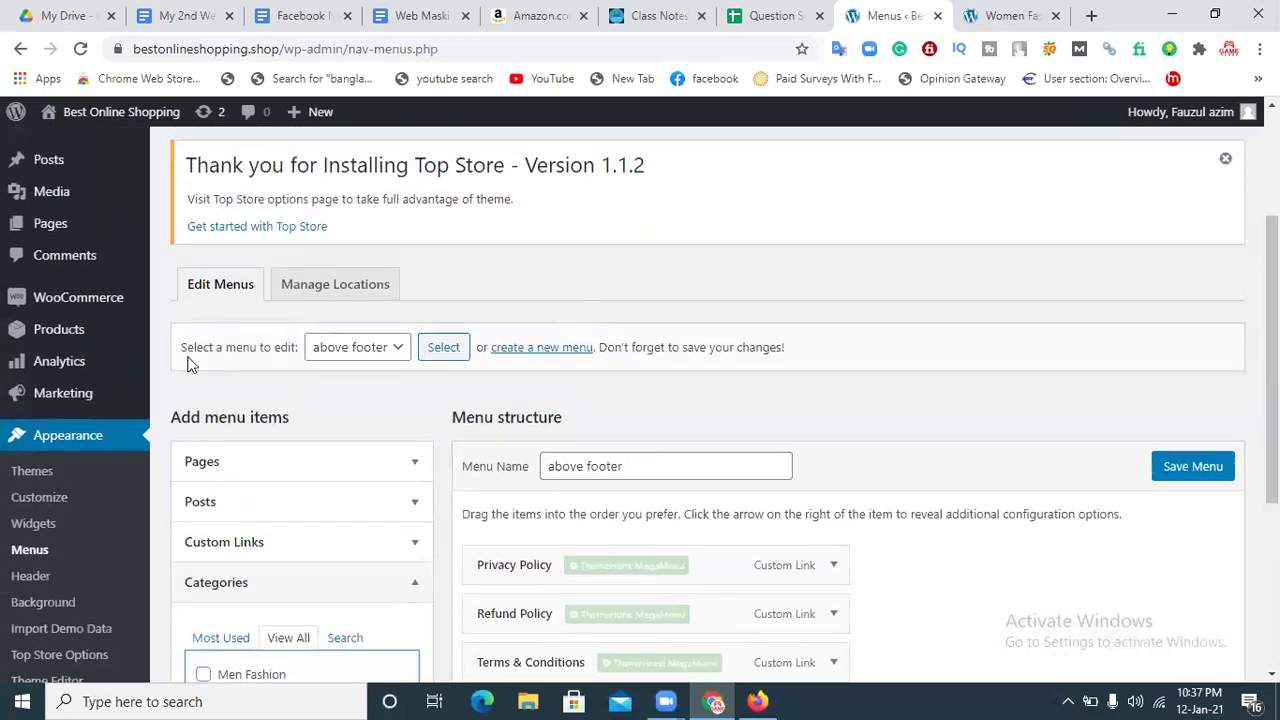
Open the store's product categories list and review the Women Fashion category's products on the storefront
mouse_move(100, 330)
click(208, 396)
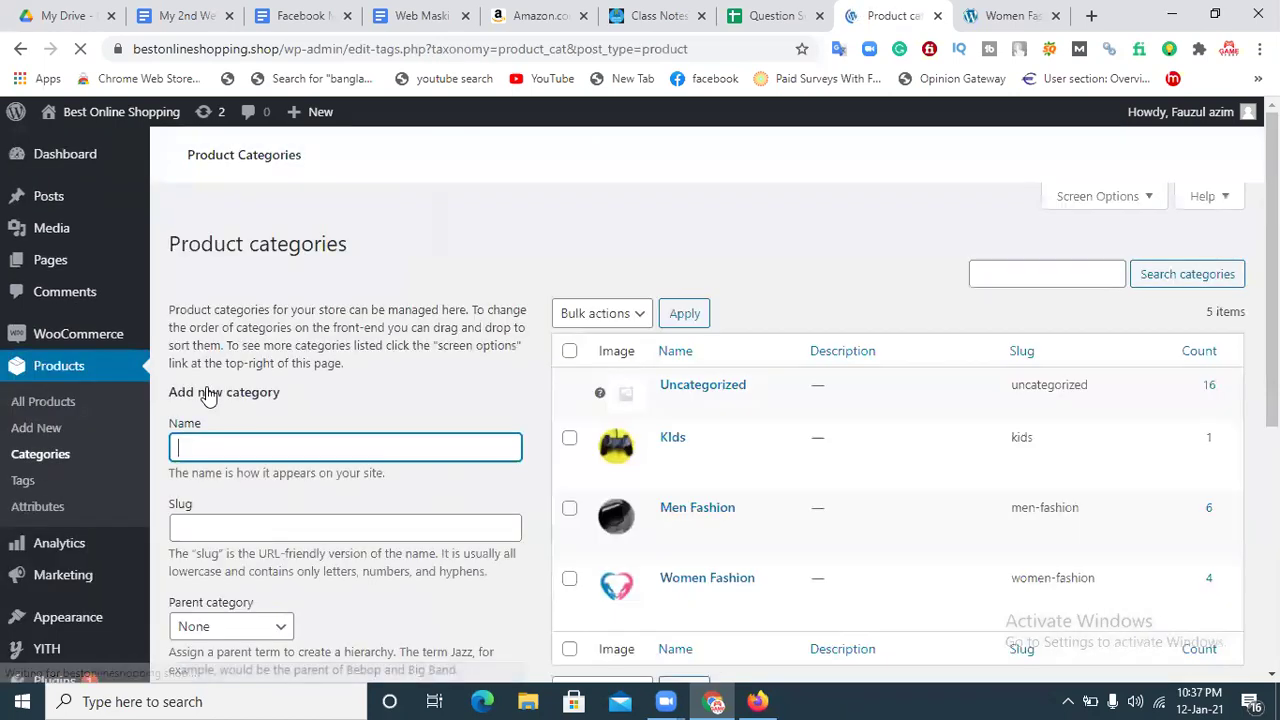
click(1008, 15)
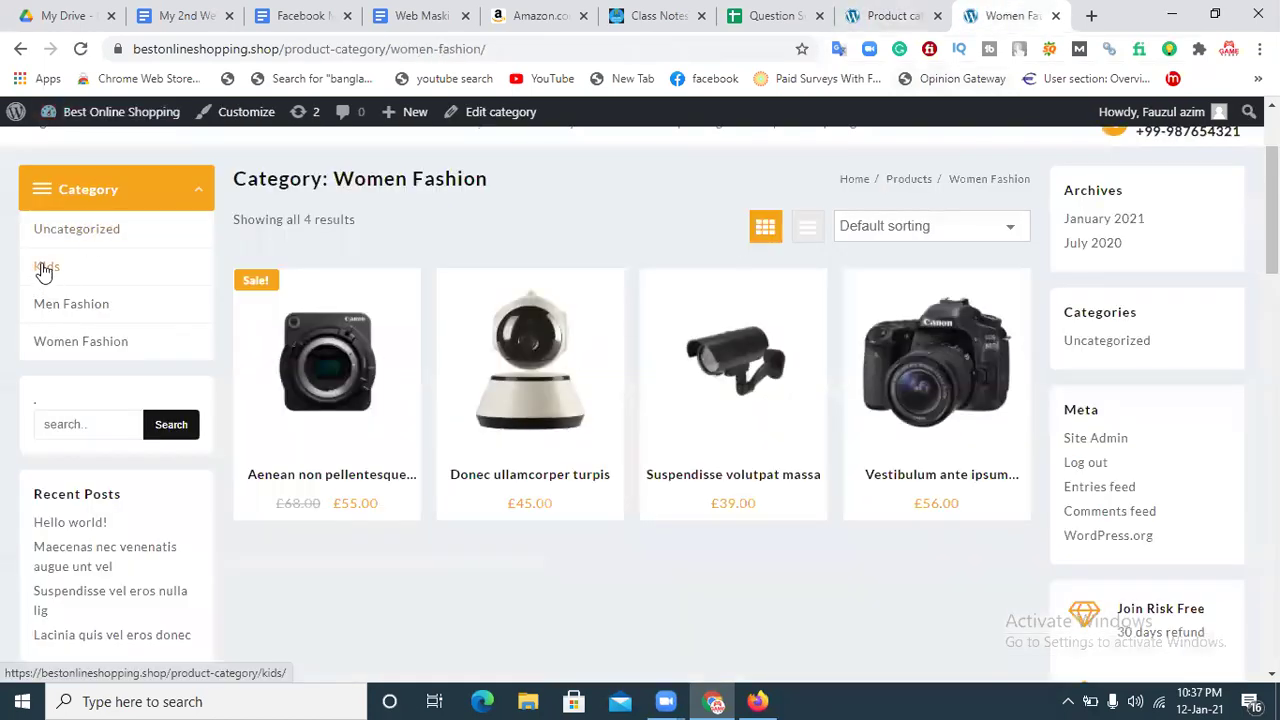
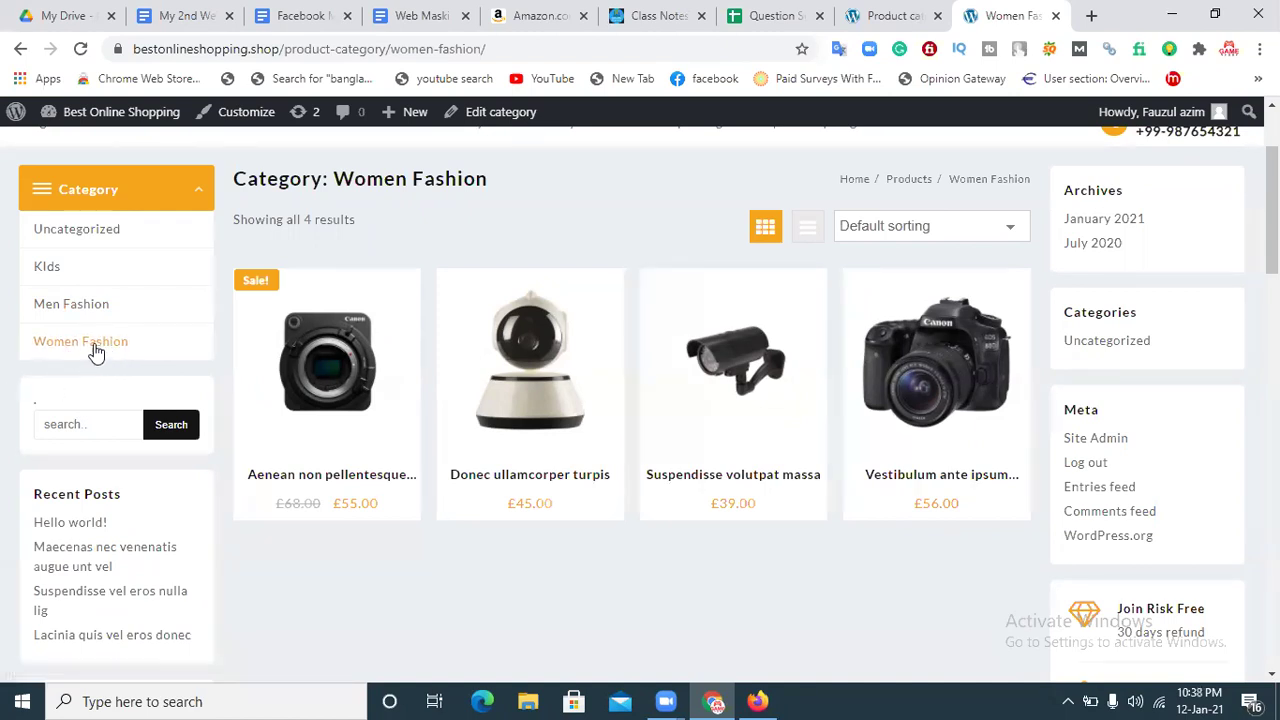
click(93, 352)
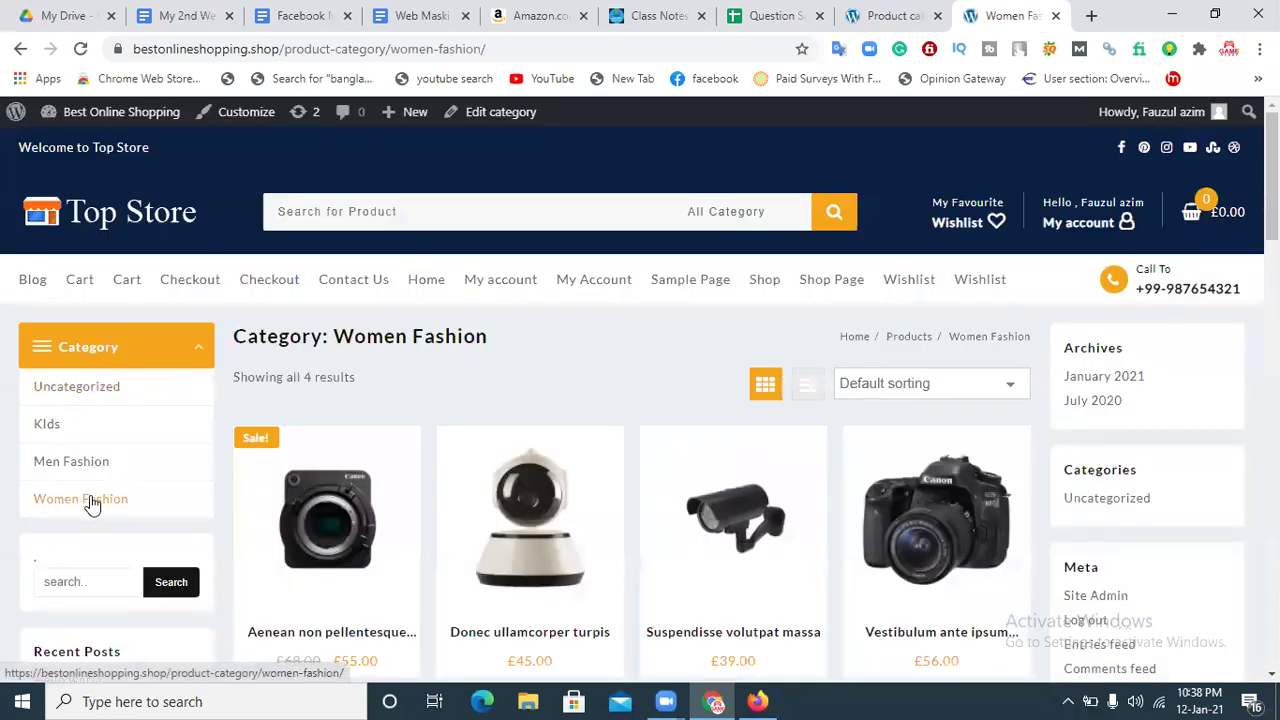
scroll(474, 346, down, 4)
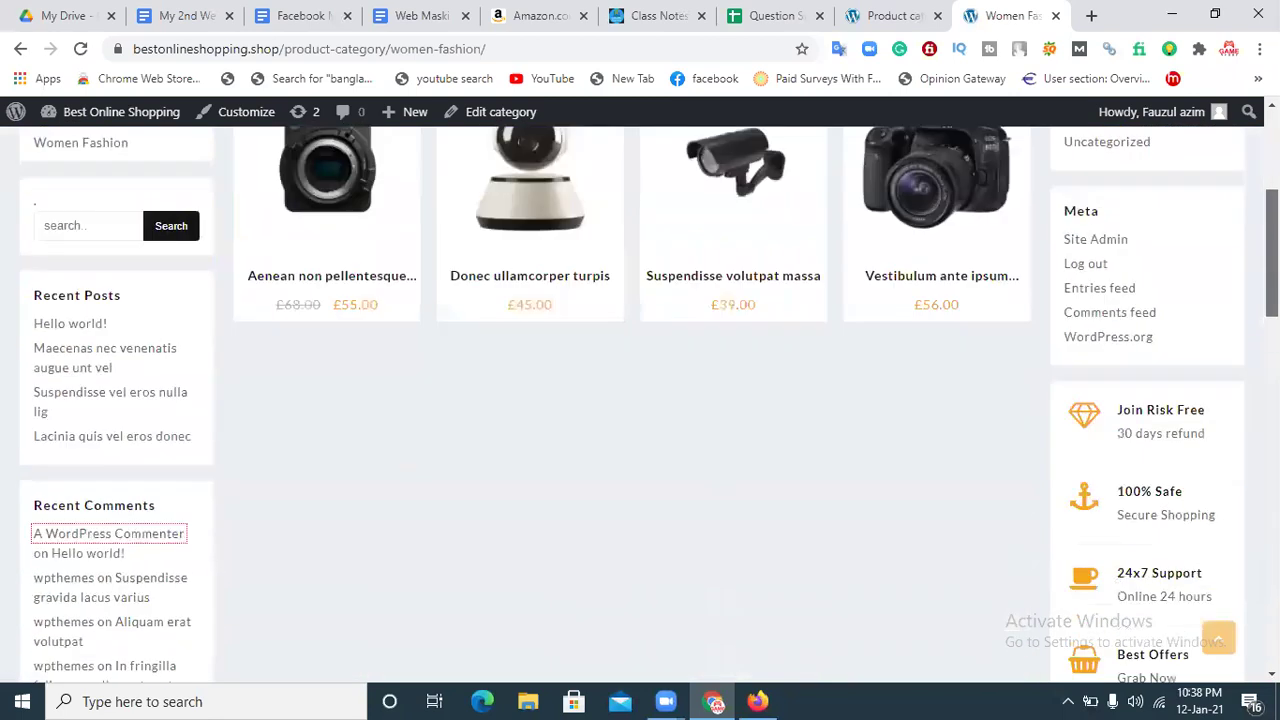
scroll(474, 346, up, 2)
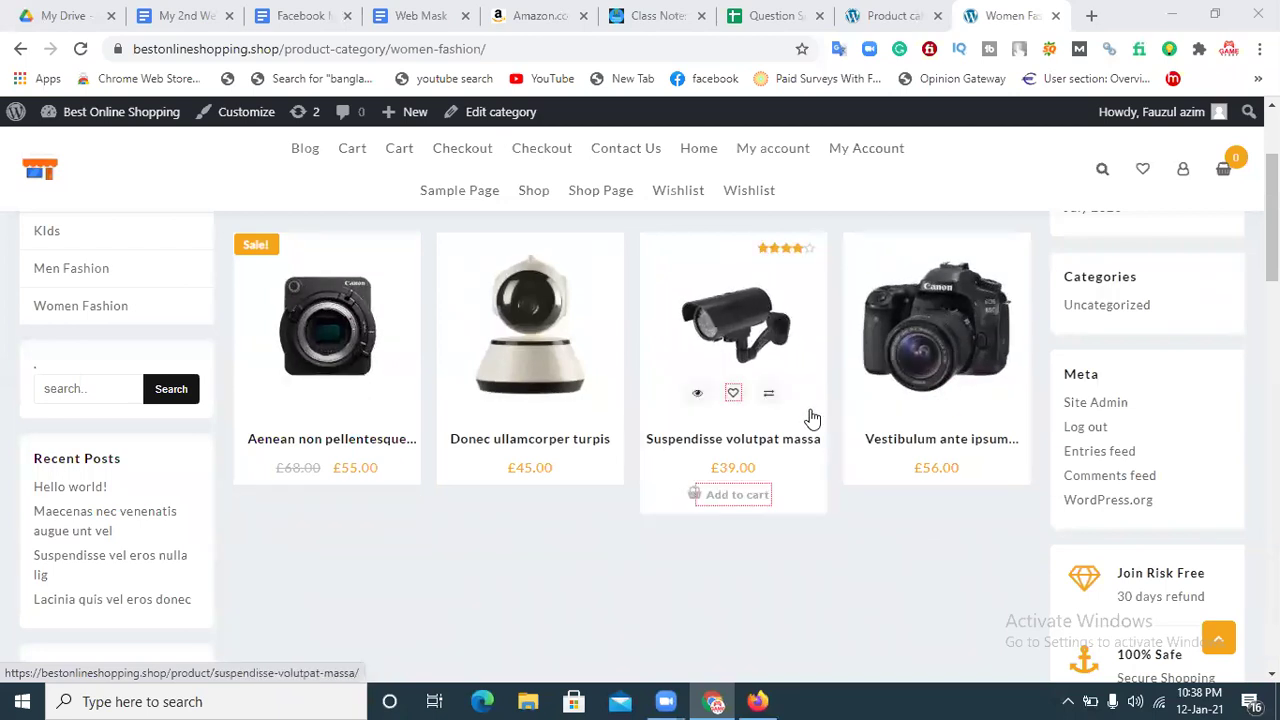
Open the Aenean non pellentesque mauris product from the Women Fashion page for editing
click(343, 320)
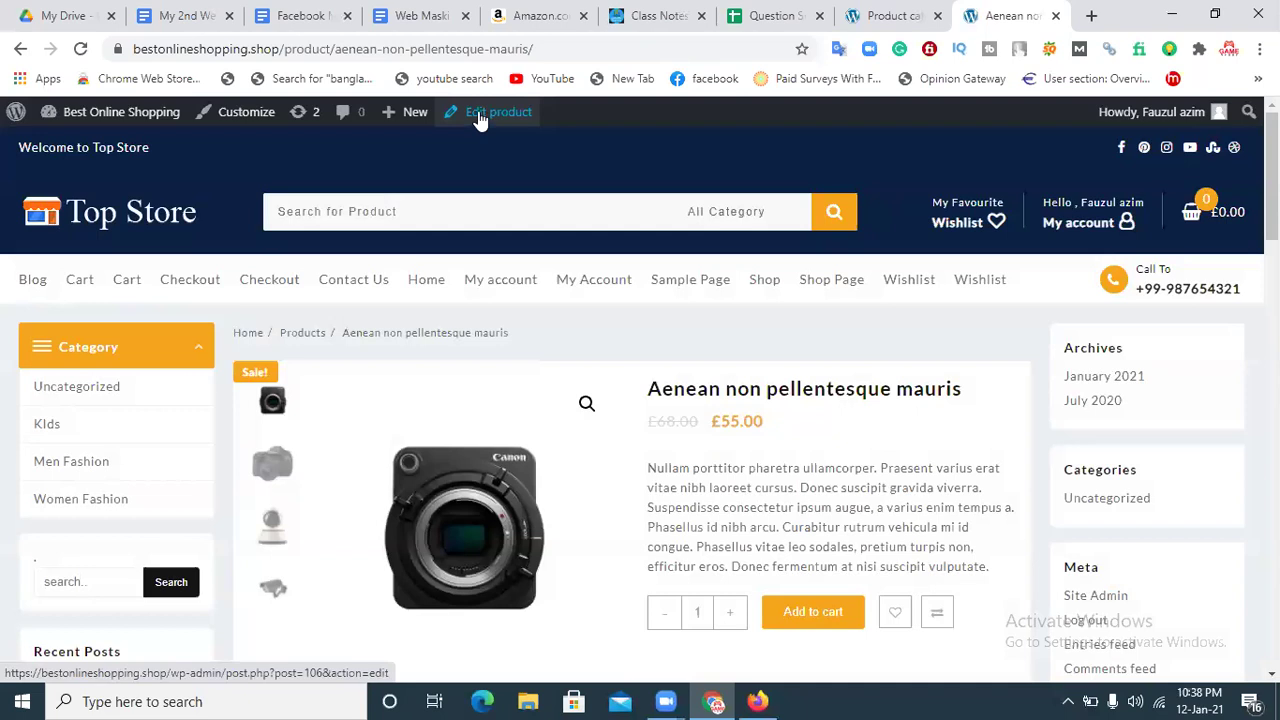
click(480, 118)
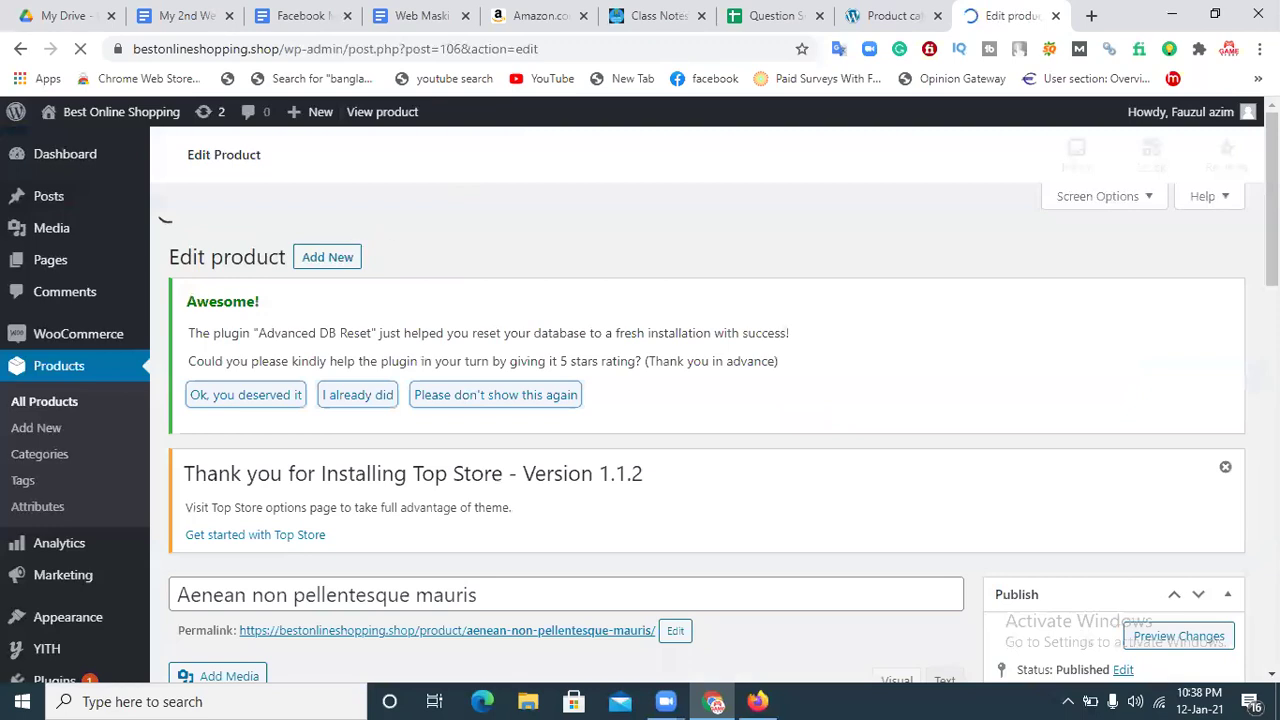
scroll(518, 160, down, 2)
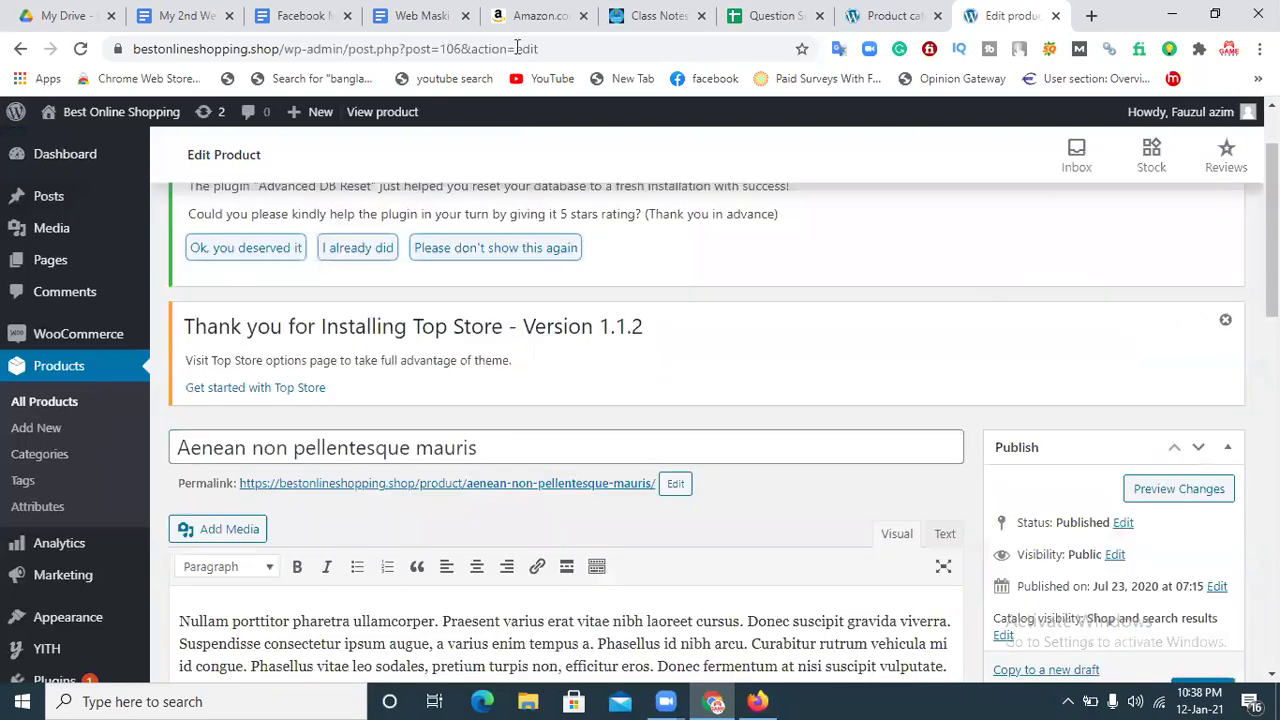
Switch to Amazon, browse the Women's Fashion department with an empty search term, and open its Clothing category
click(500, 12)
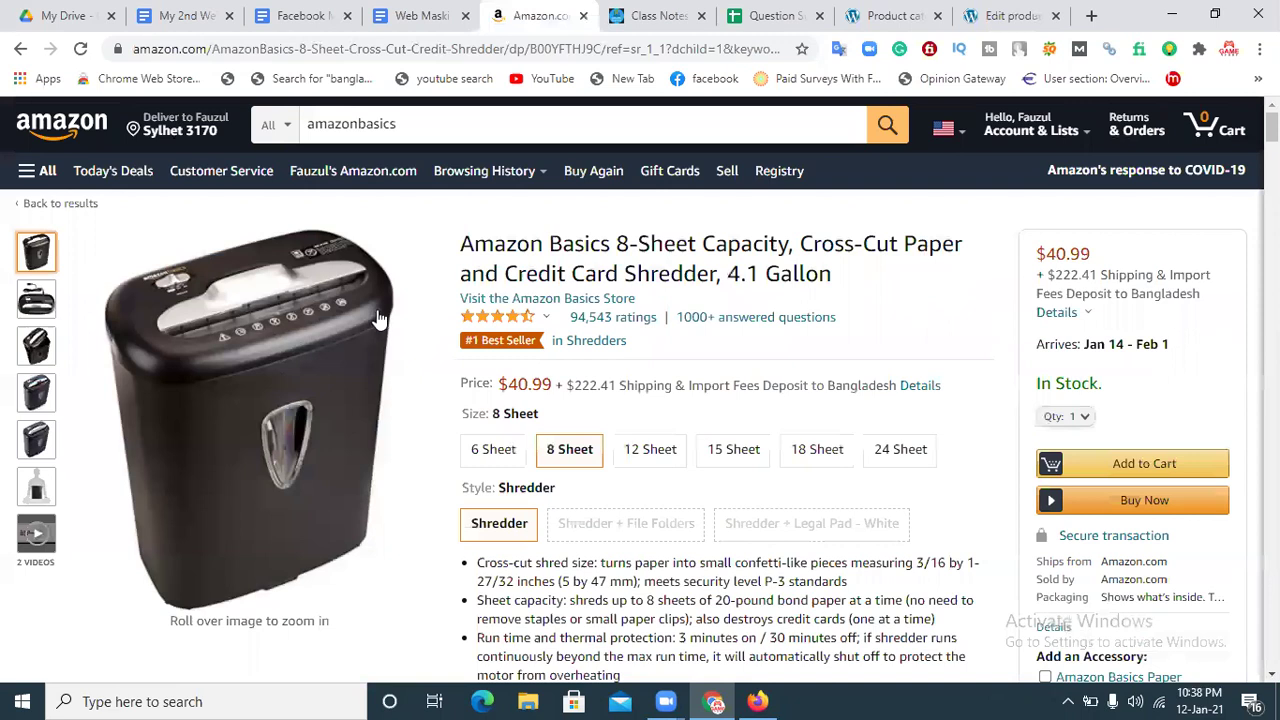
click(1034, 12)
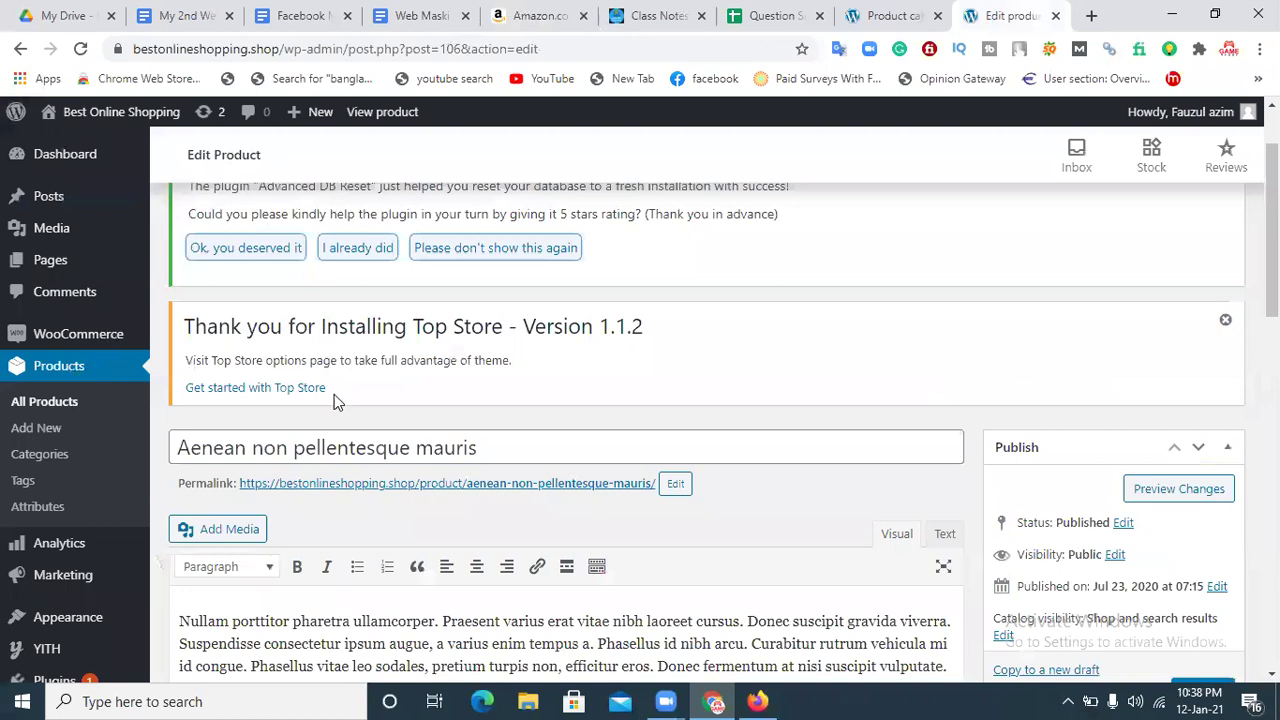
key(ctrl+5)
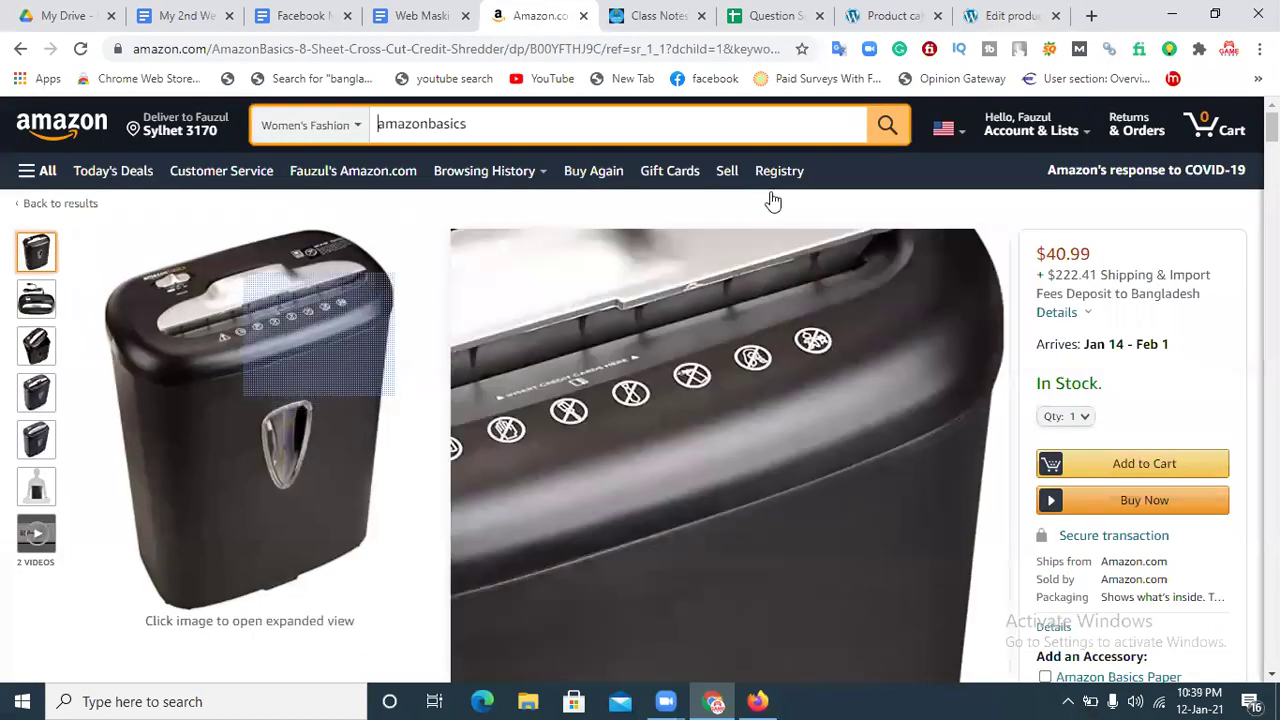
key(ctrl+a)
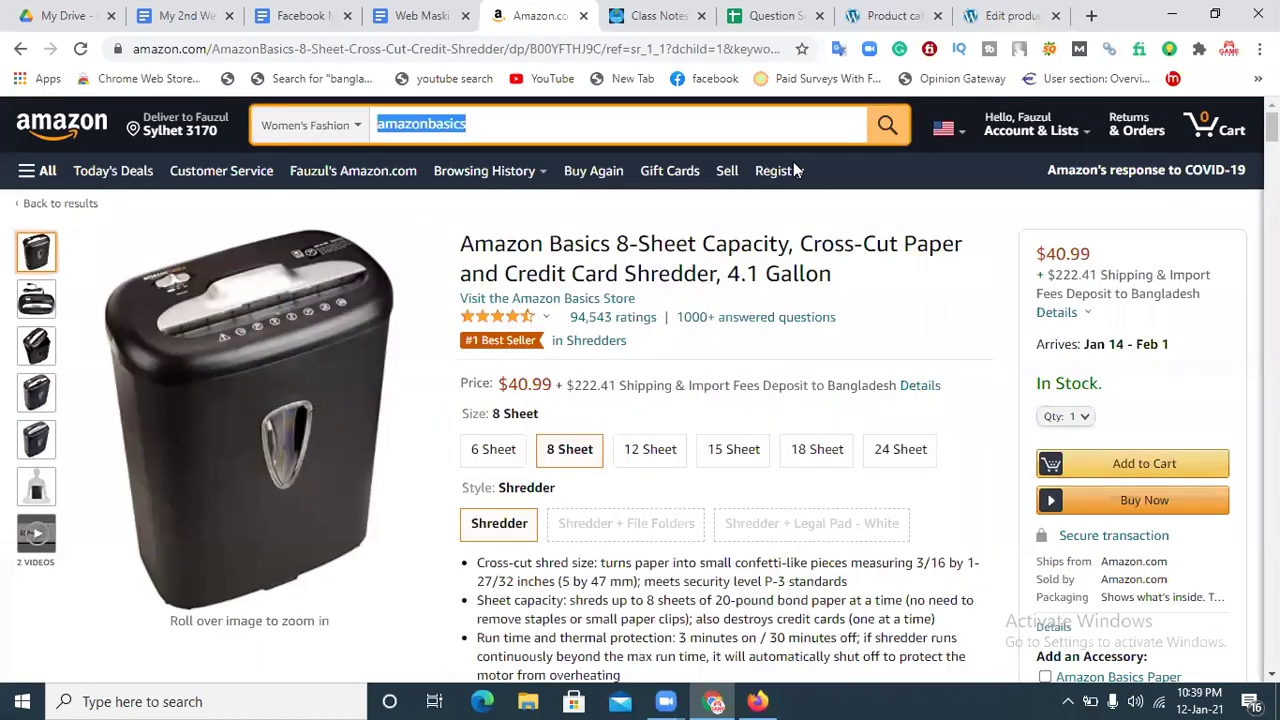
key(ctrl+x)
key(Return)
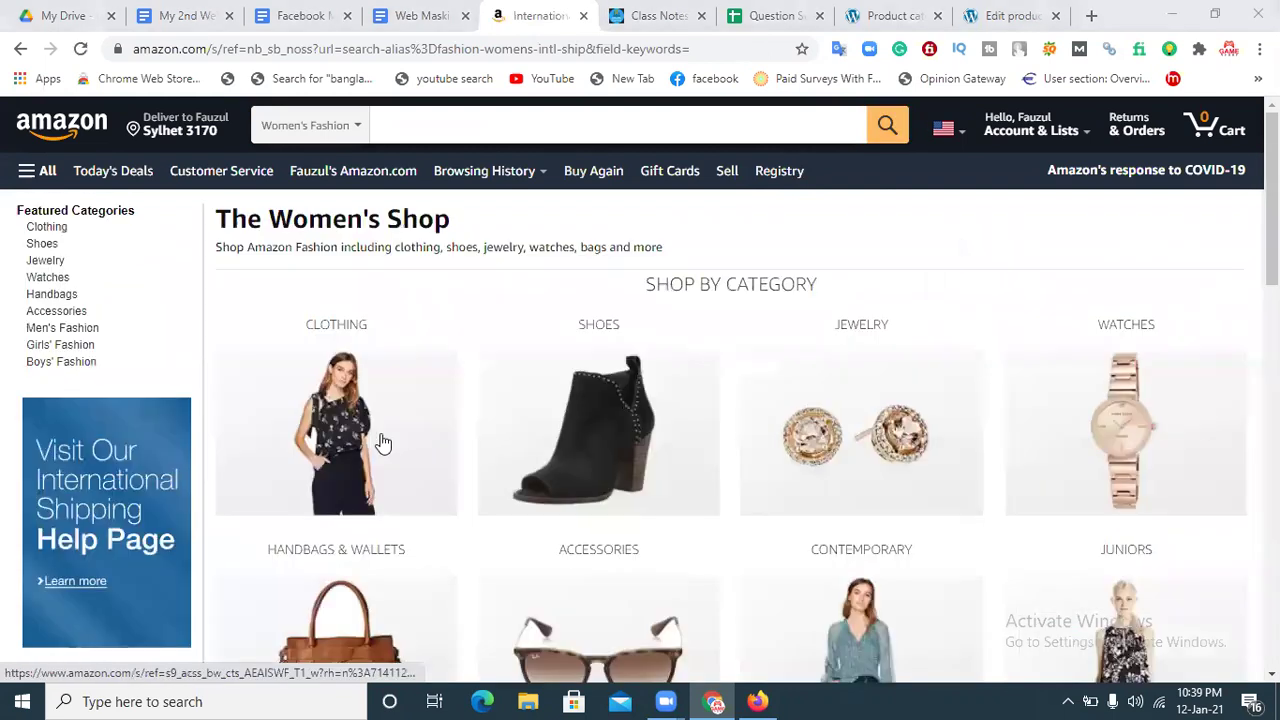
click(383, 443)
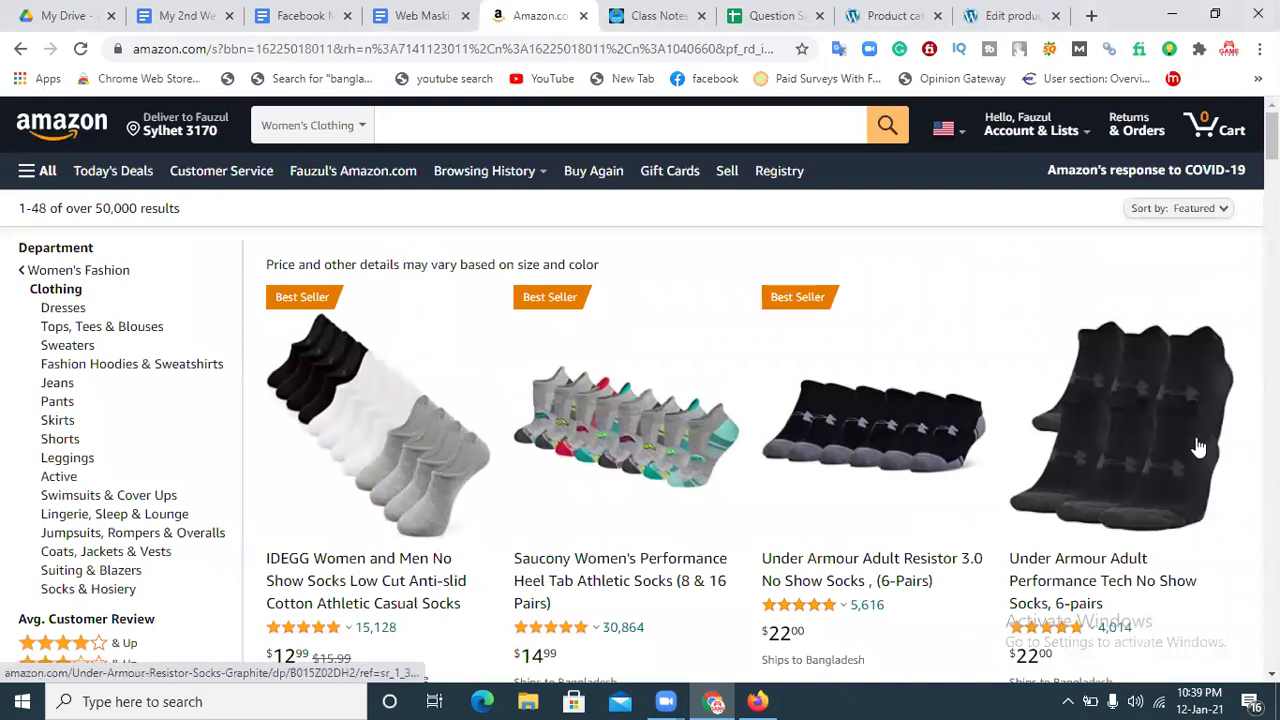
Try to grab the product picture from the IDEGG no show socks page and return to the clothing results
click(379, 428)
mouse_move(313, 443)
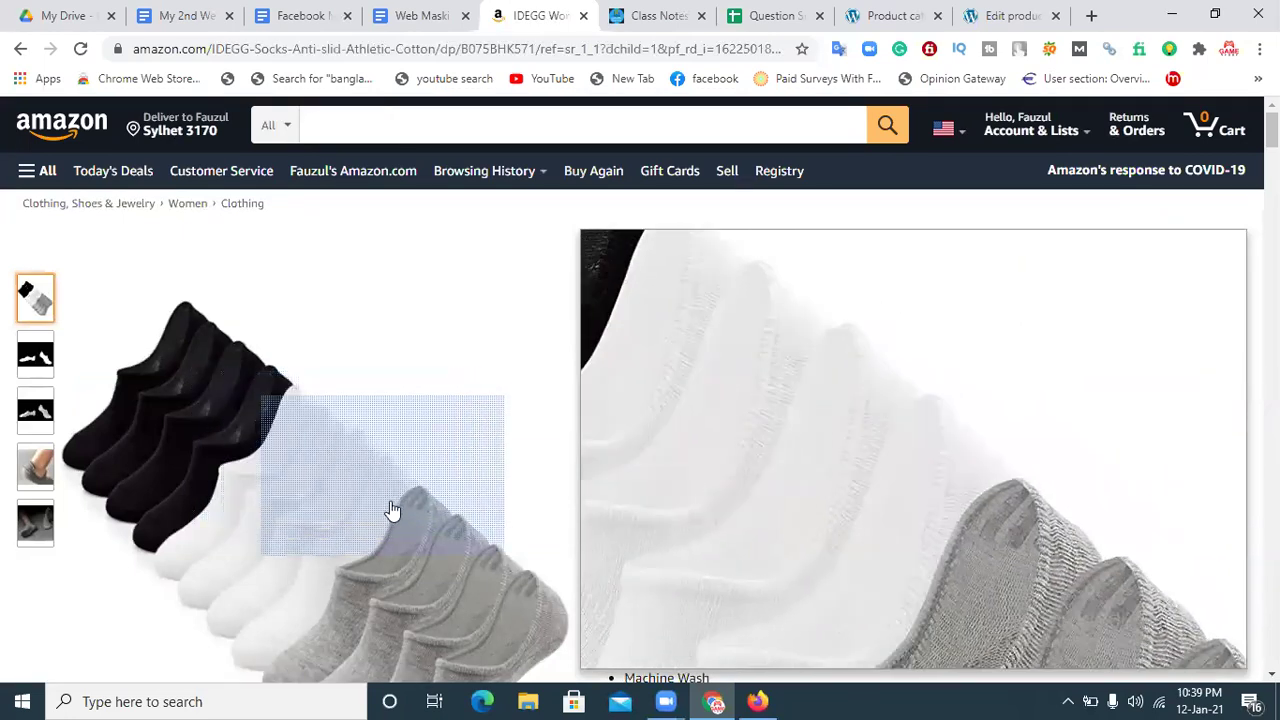
right_click(349, 465)
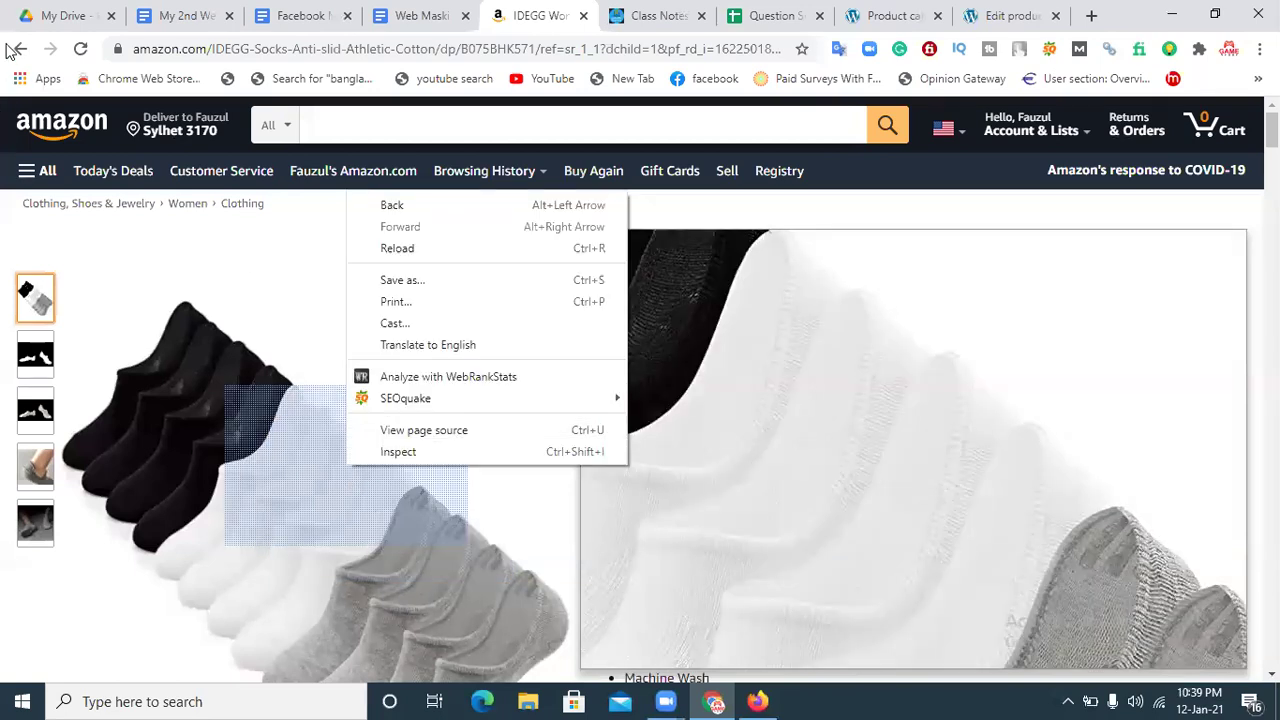
click(82, 49)
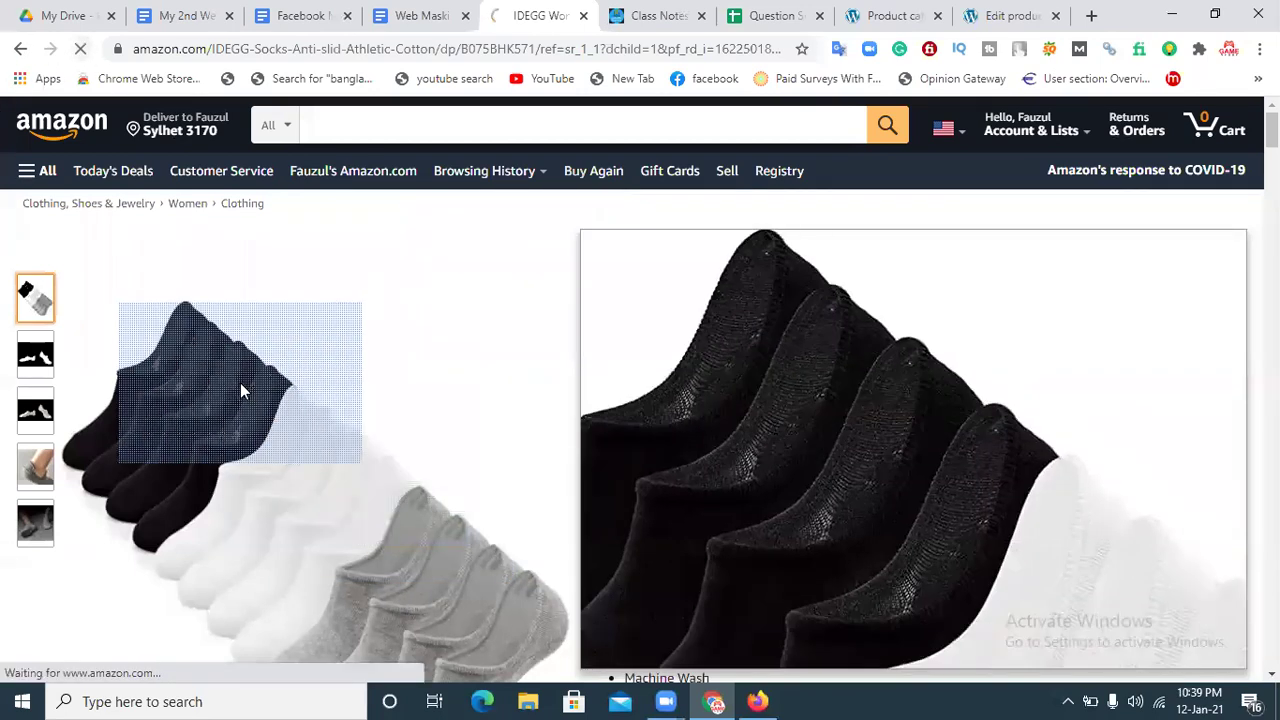
right_click(240, 383)
right_click(195, 355)
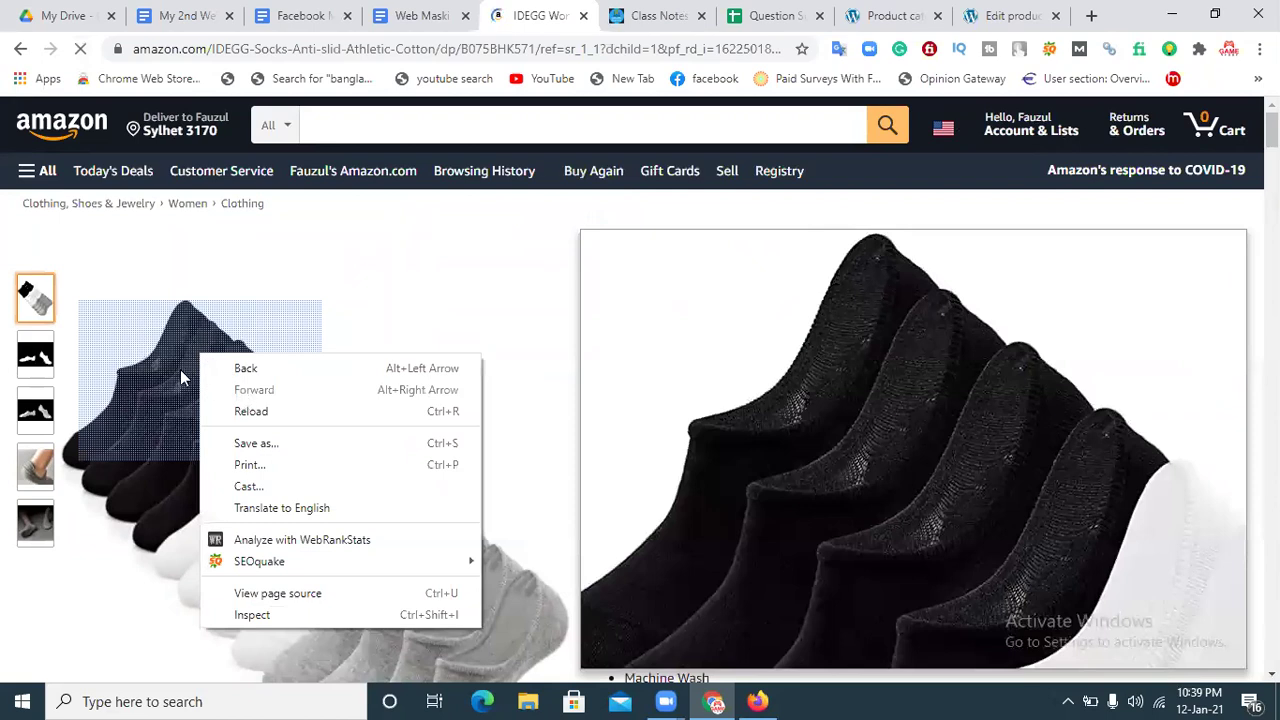
right_click(178, 371)
click(21, 48)
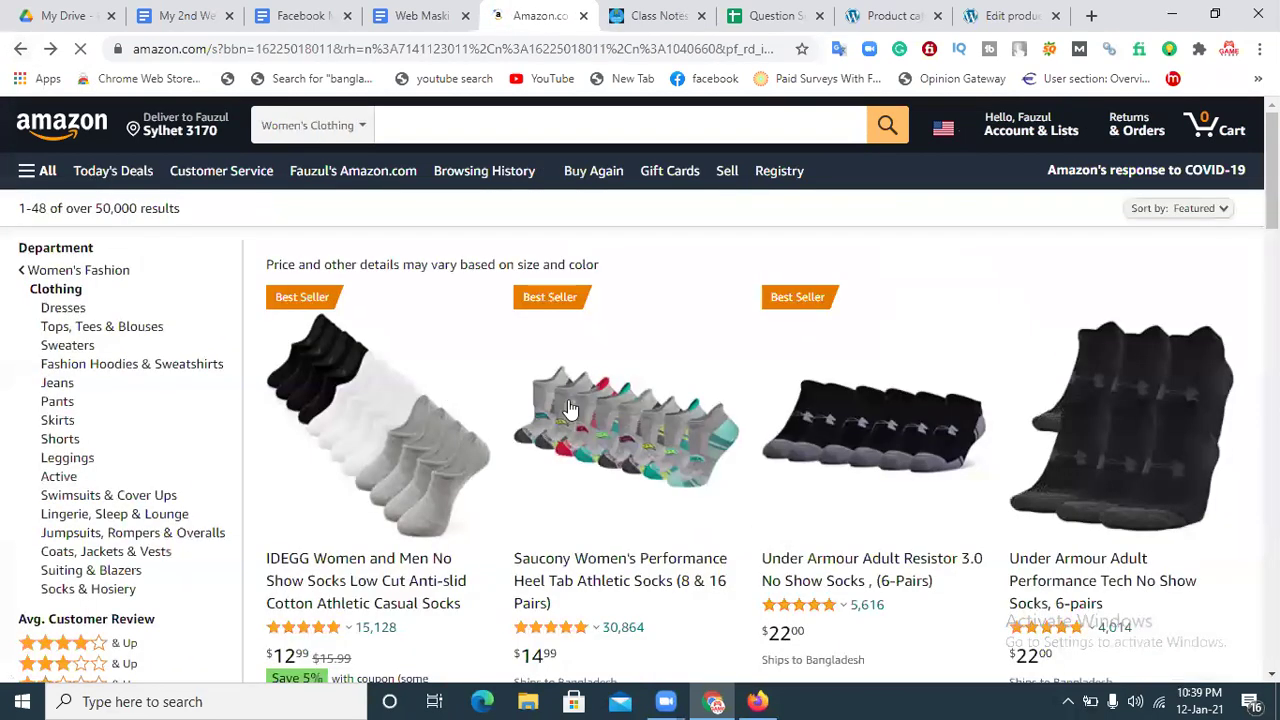
Try to copy the product picture from the Saucony athletic socks page and return to the clothing results
click(569, 409)
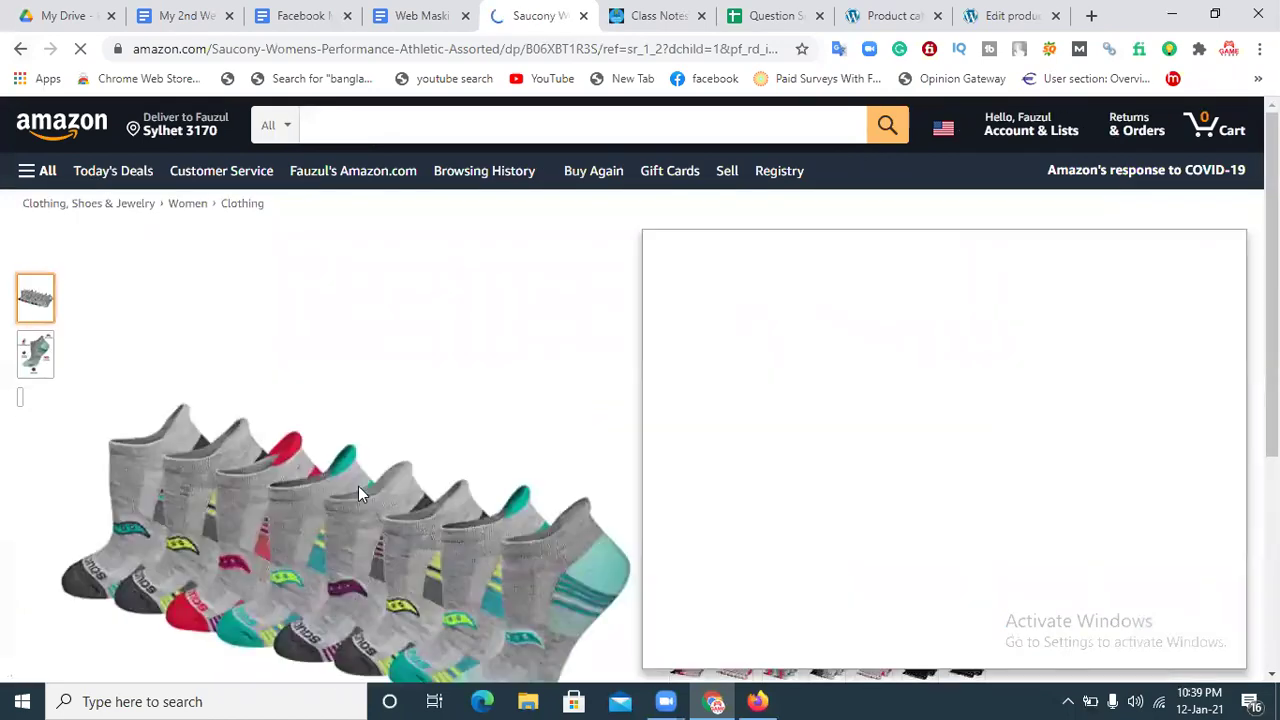
right_click(358, 486)
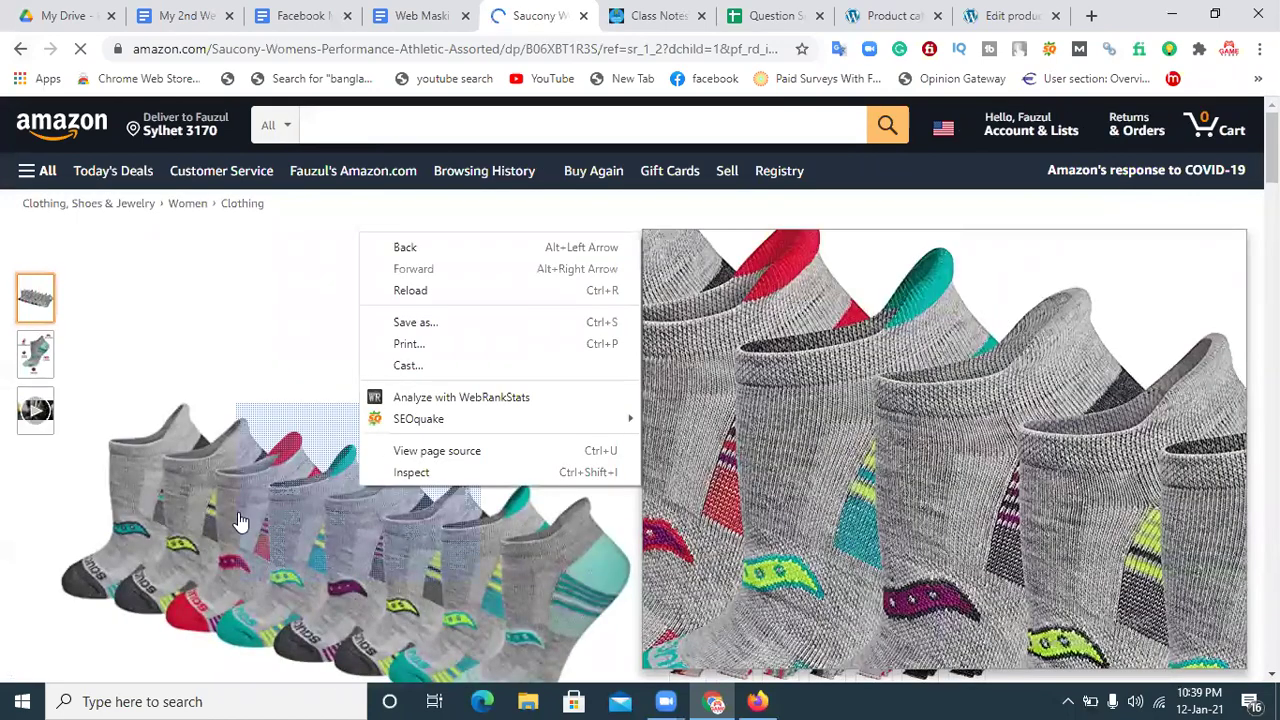
key(Escape)
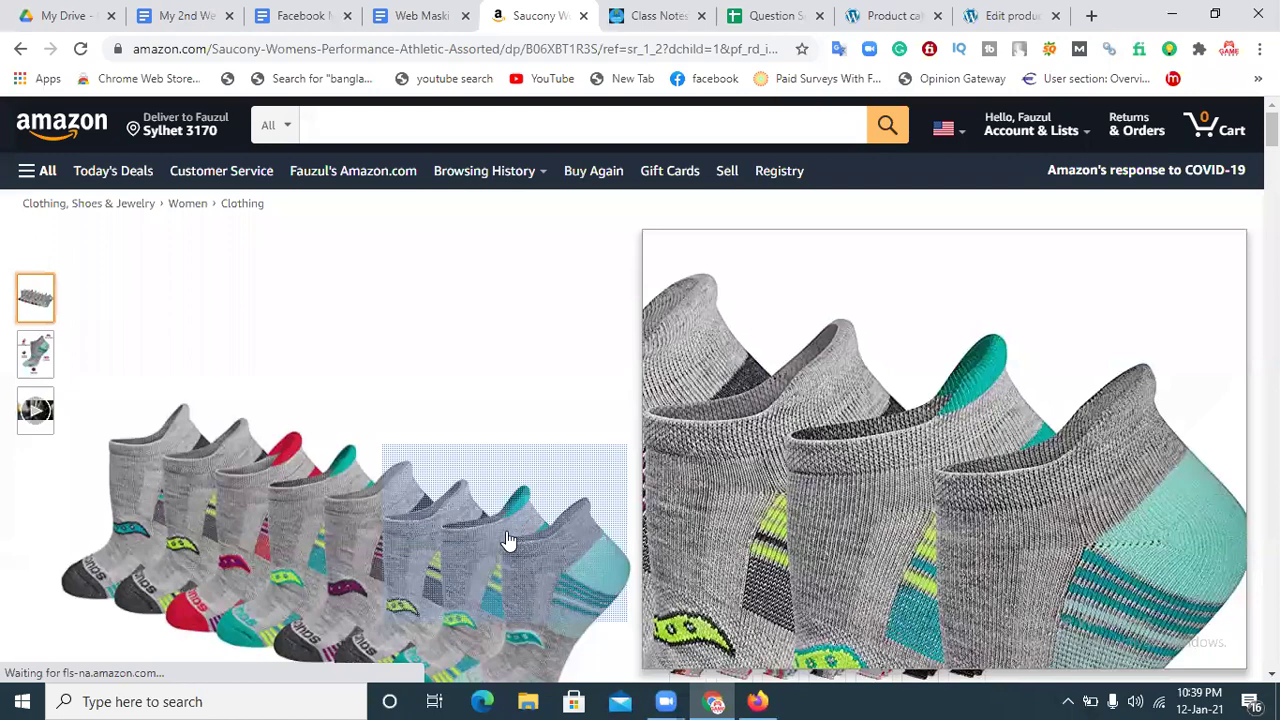
scroll(309, 280, down, 3)
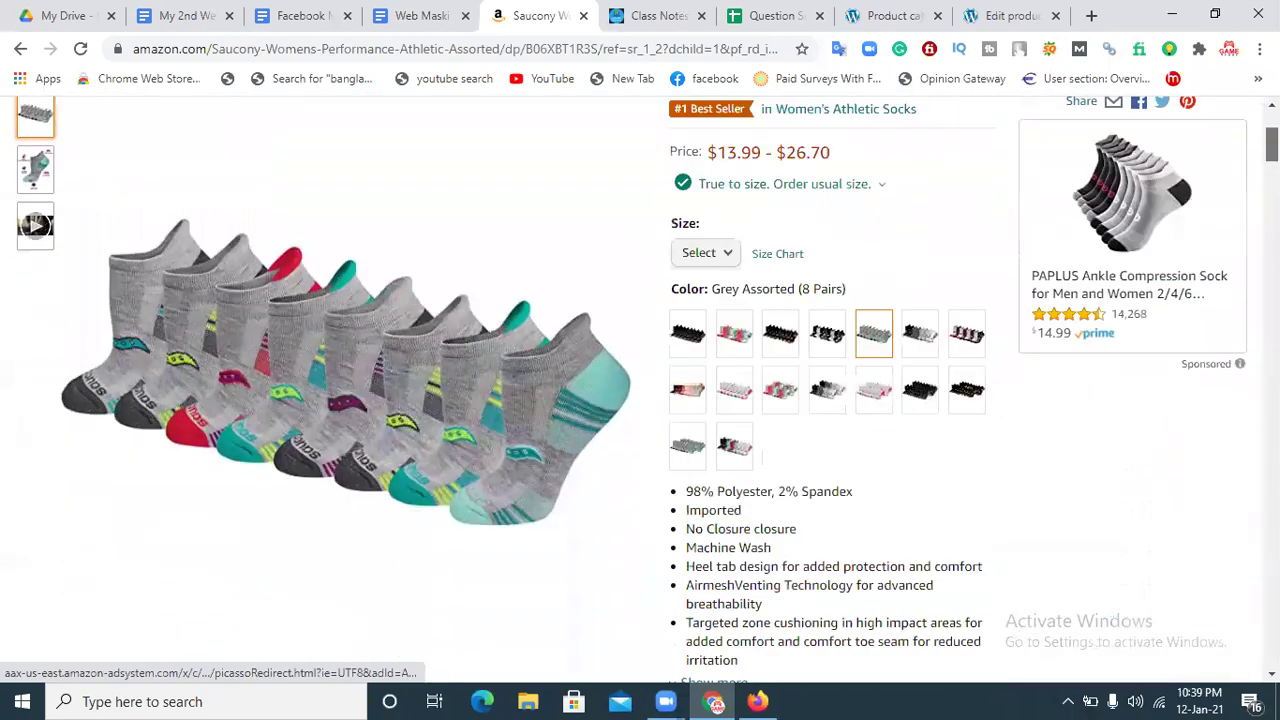
right_click(341, 258)
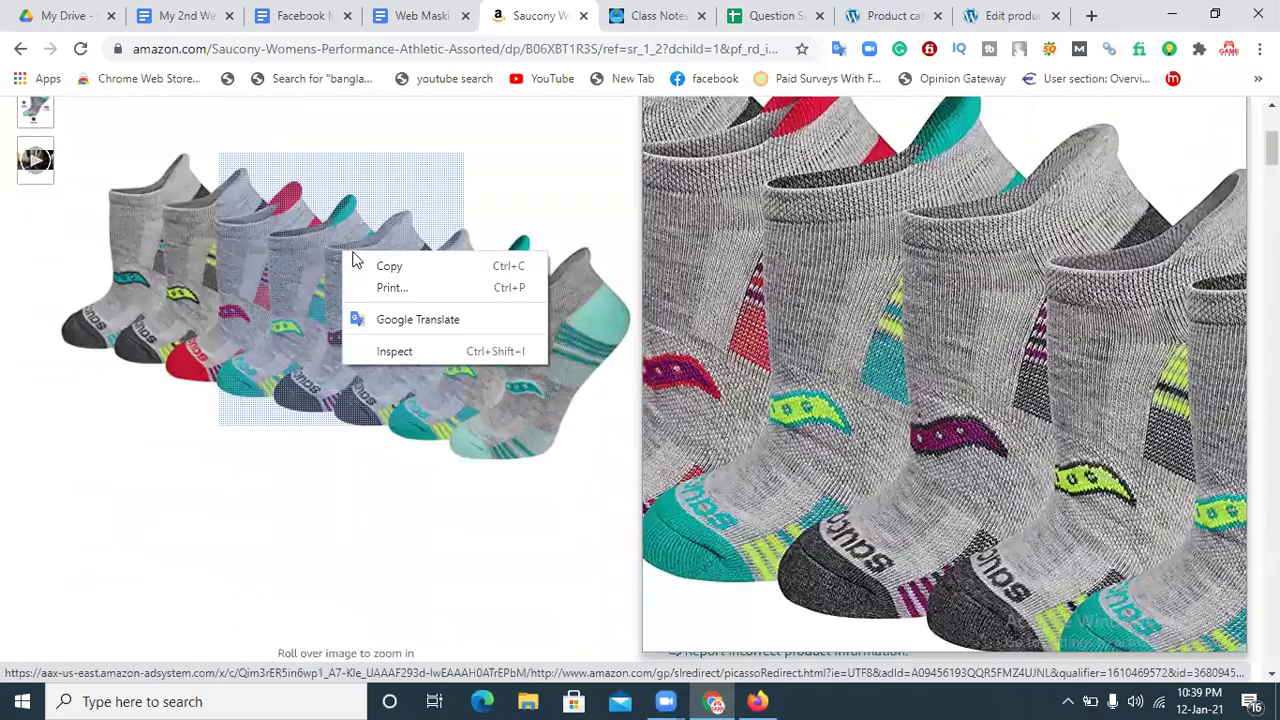
click(388, 270)
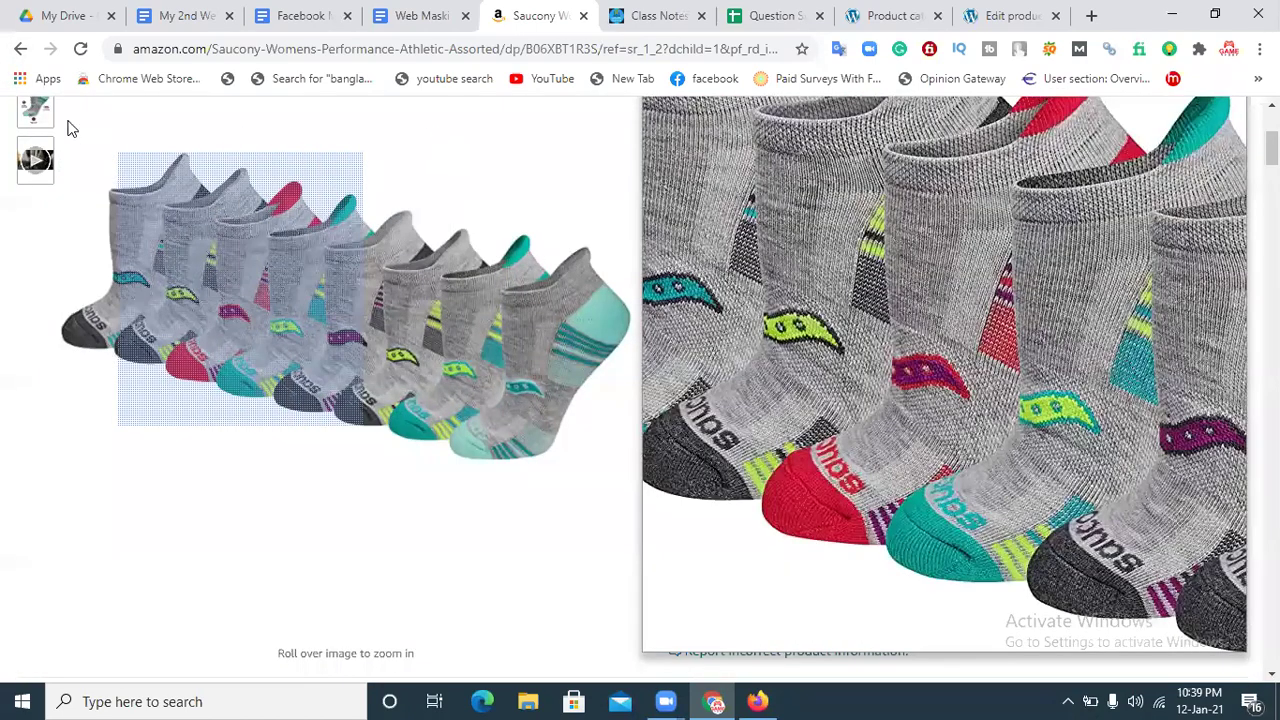
click(21, 48)
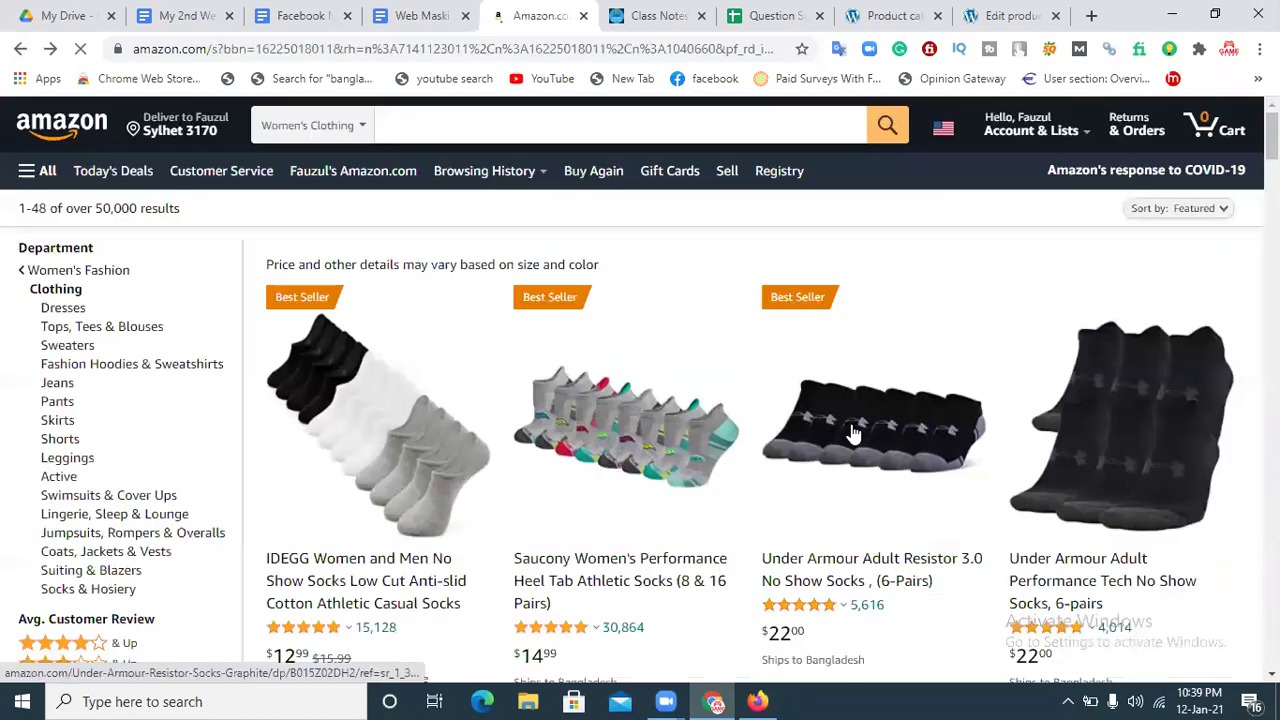
Try to save the product picture from the Under Armour Adult Resistor 3.0 No Show Socks page
click(853, 432)
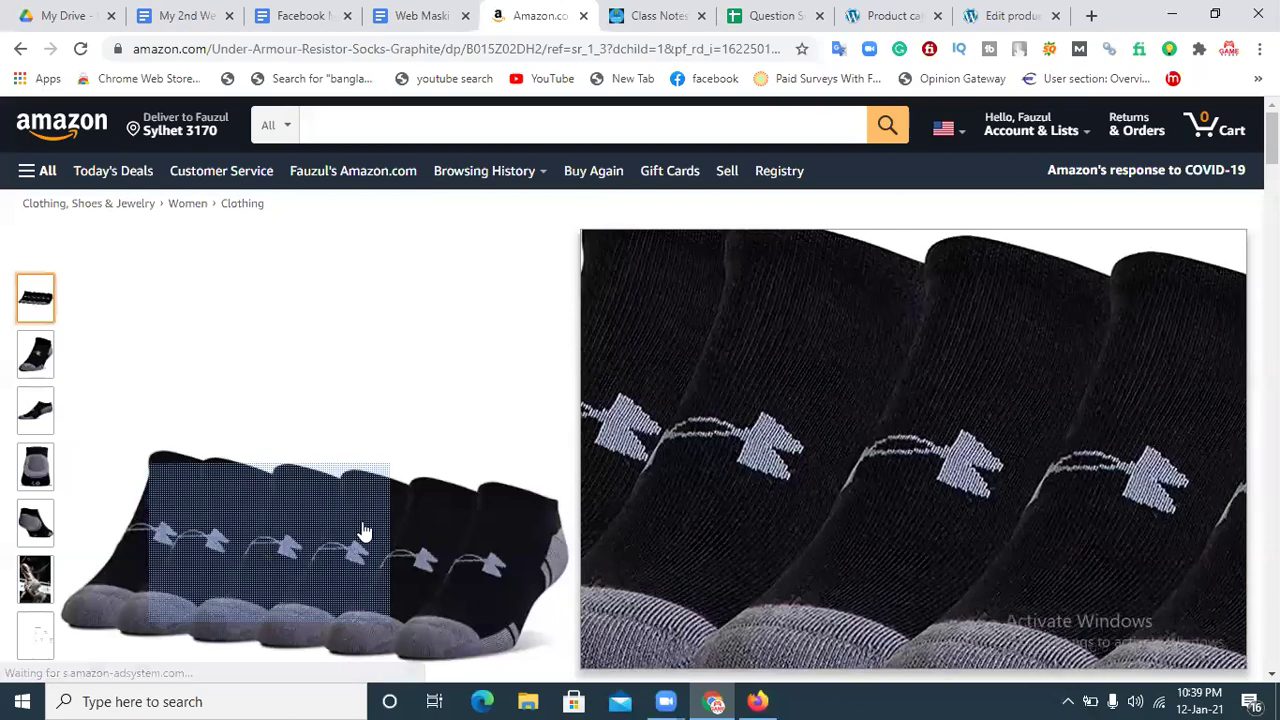
right_click(364, 529)
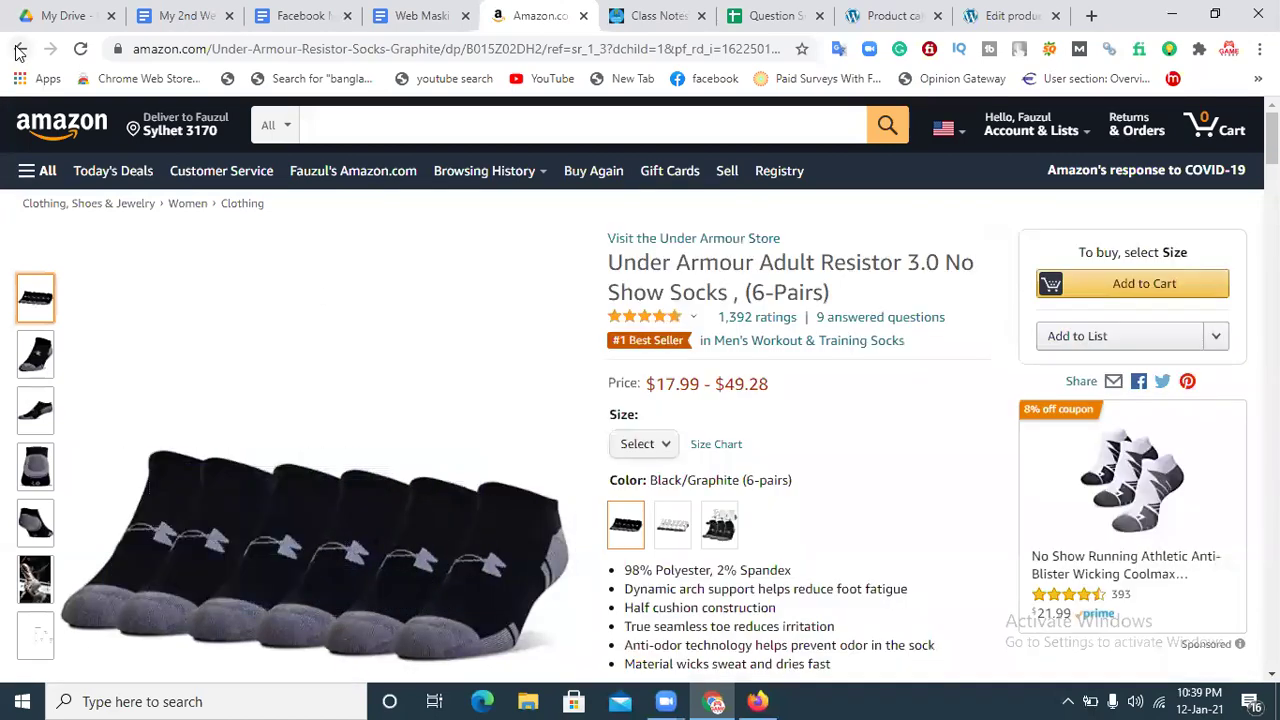
click(20, 48)
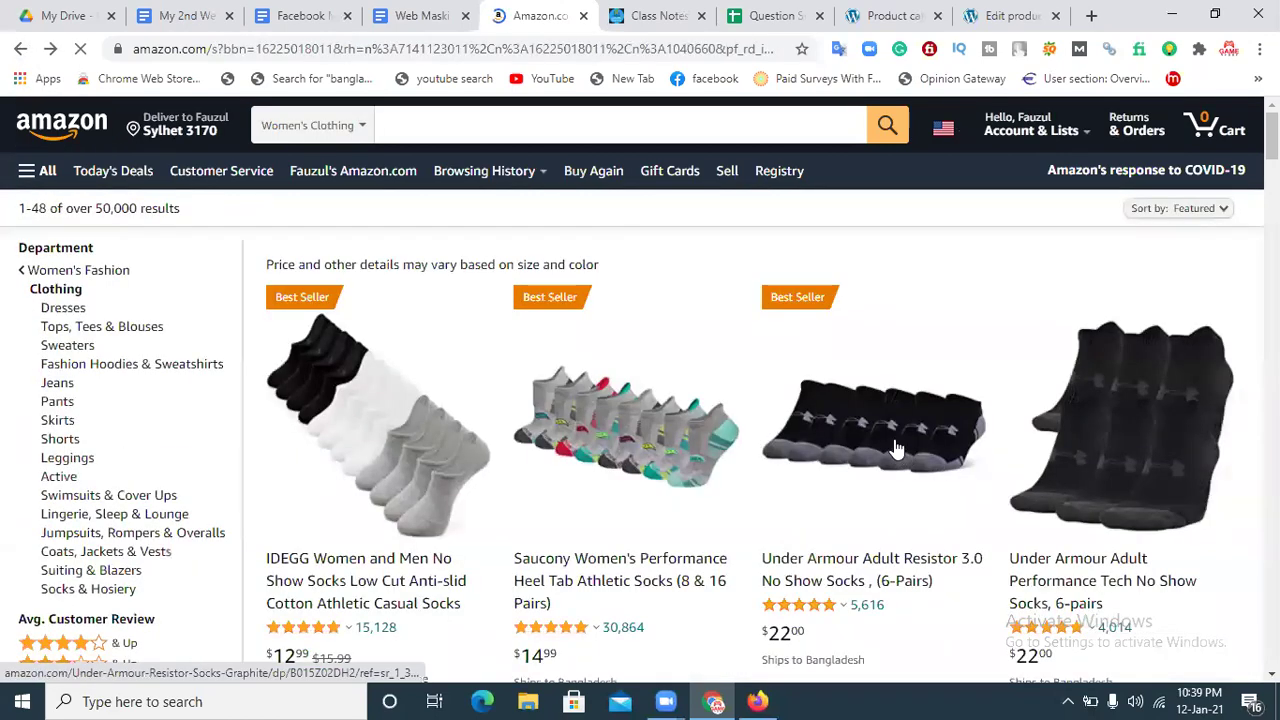
click(897, 450)
right_click(391, 540)
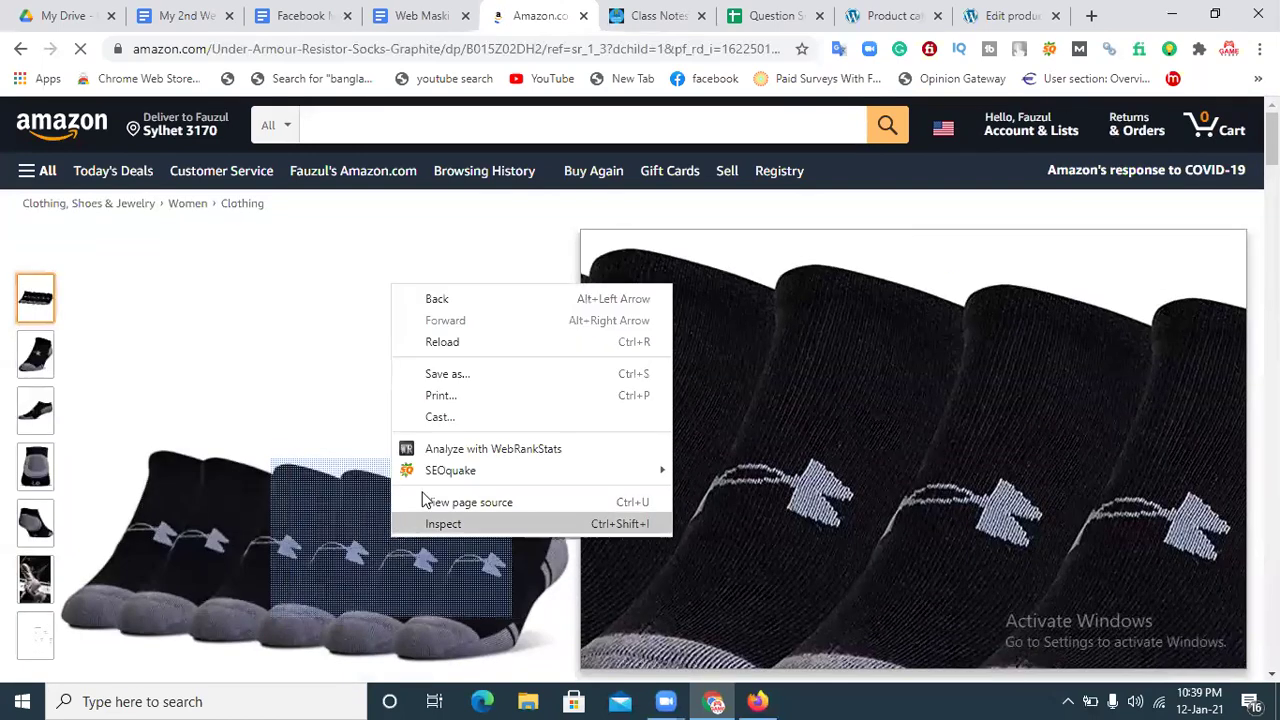
click(472, 373)
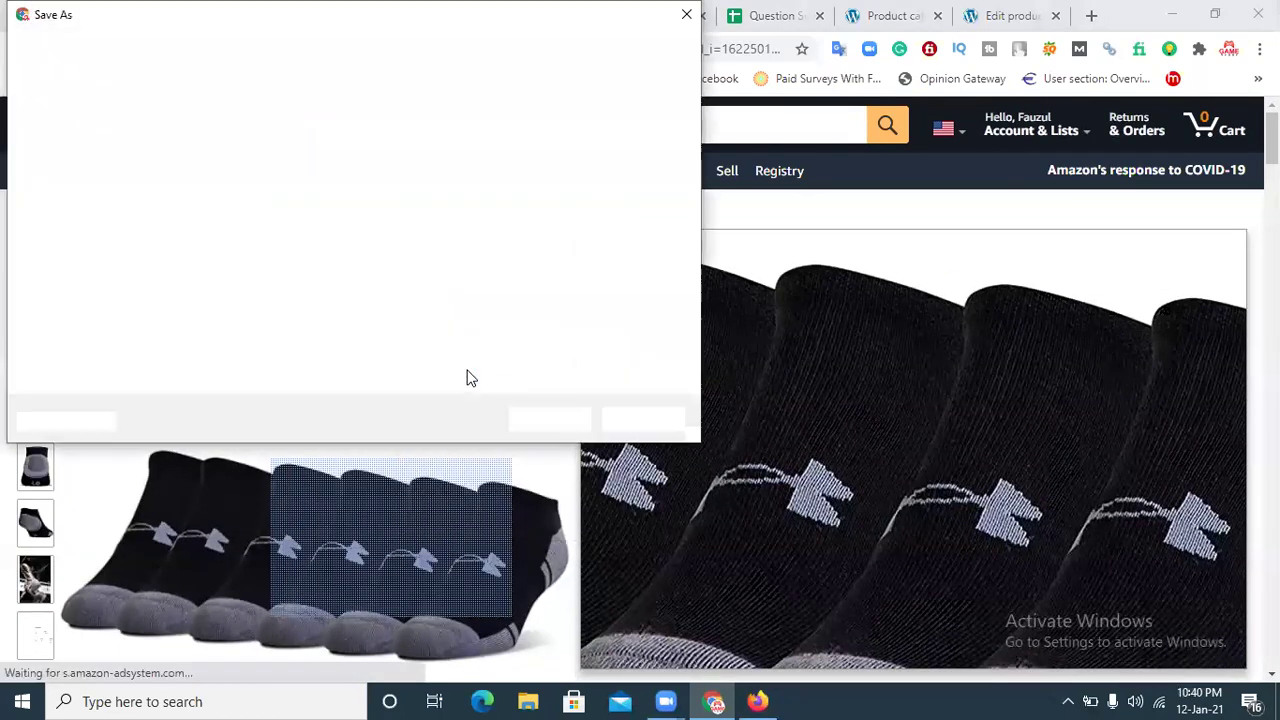
click(420, 379)
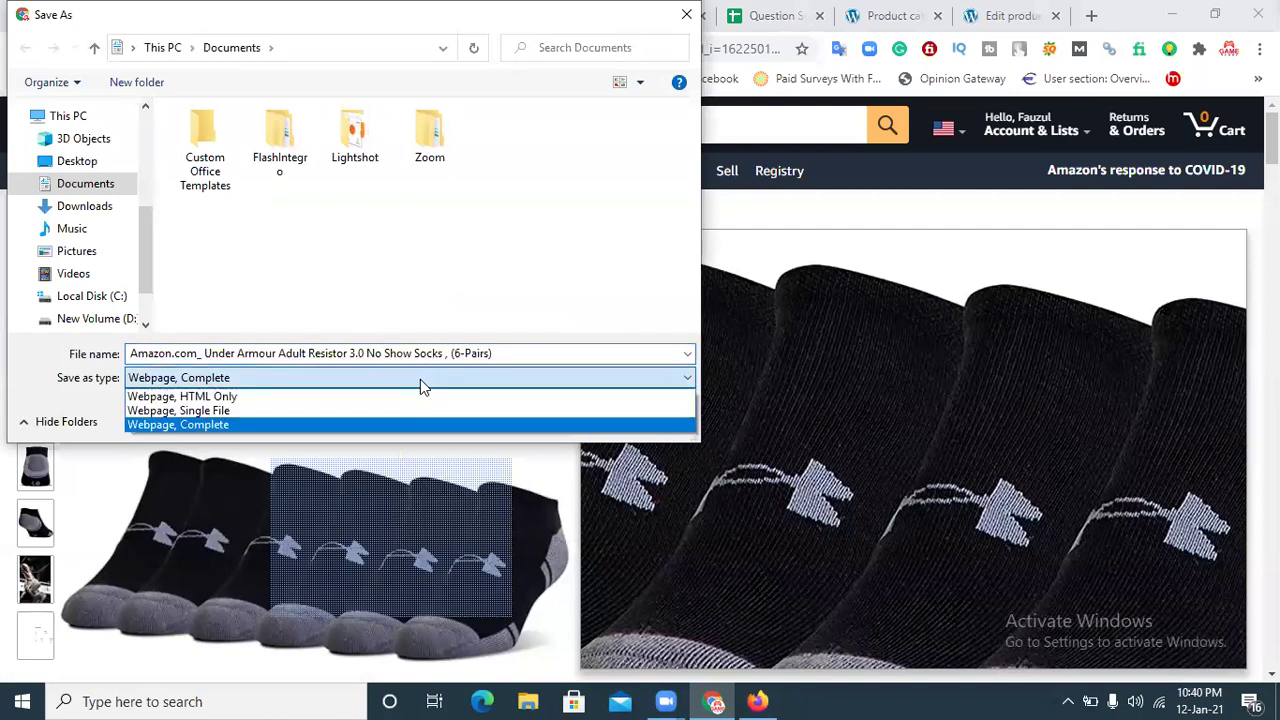
click(860, 264)
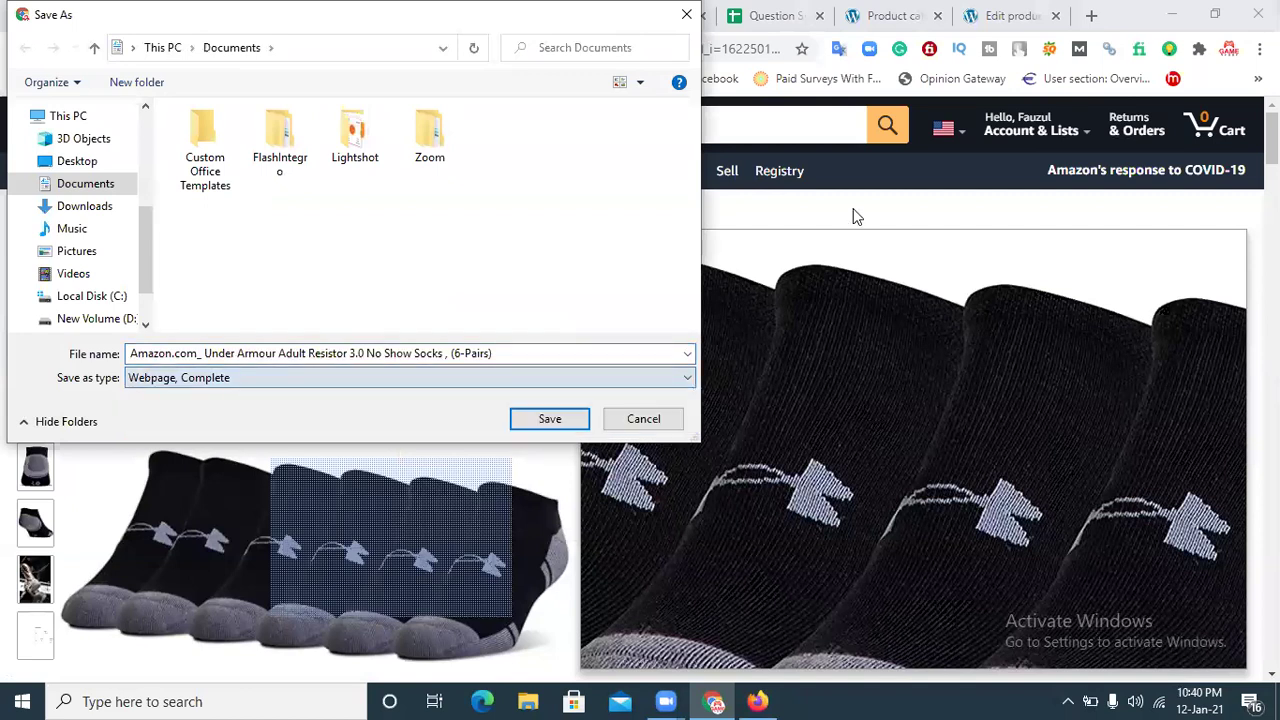
click(645, 420)
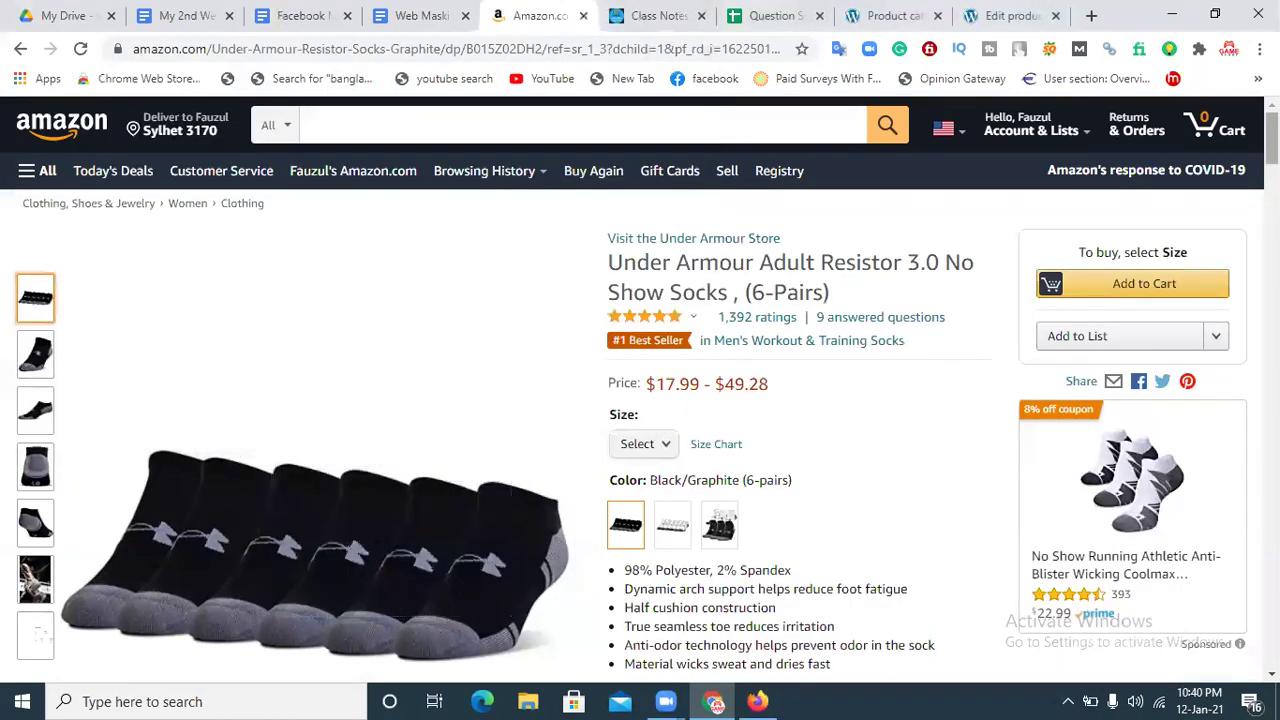
Capture the black Under Armour socks picture from the Amazon page with Lightshot and save it as the PNG Screenshot_49
scroll(1075, 700, down, 3)
click(1068, 701)
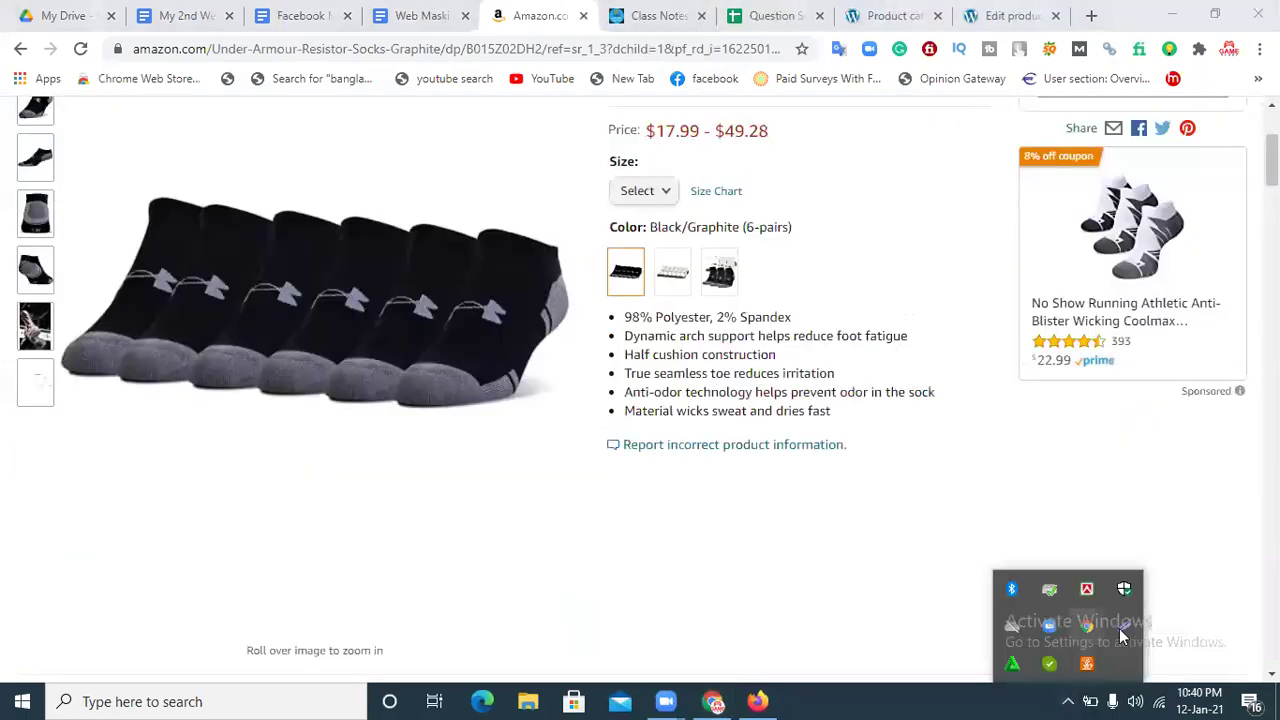
click(1045, 588)
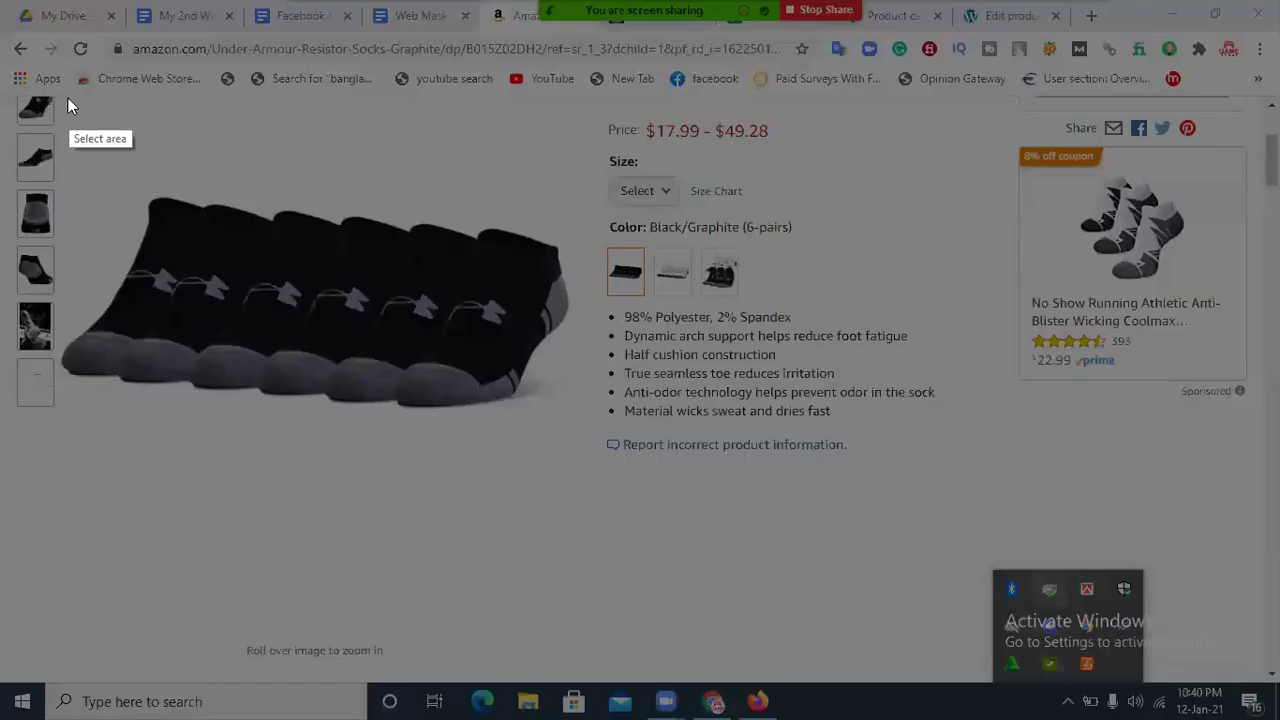
drag(58, 95, 590, 514)
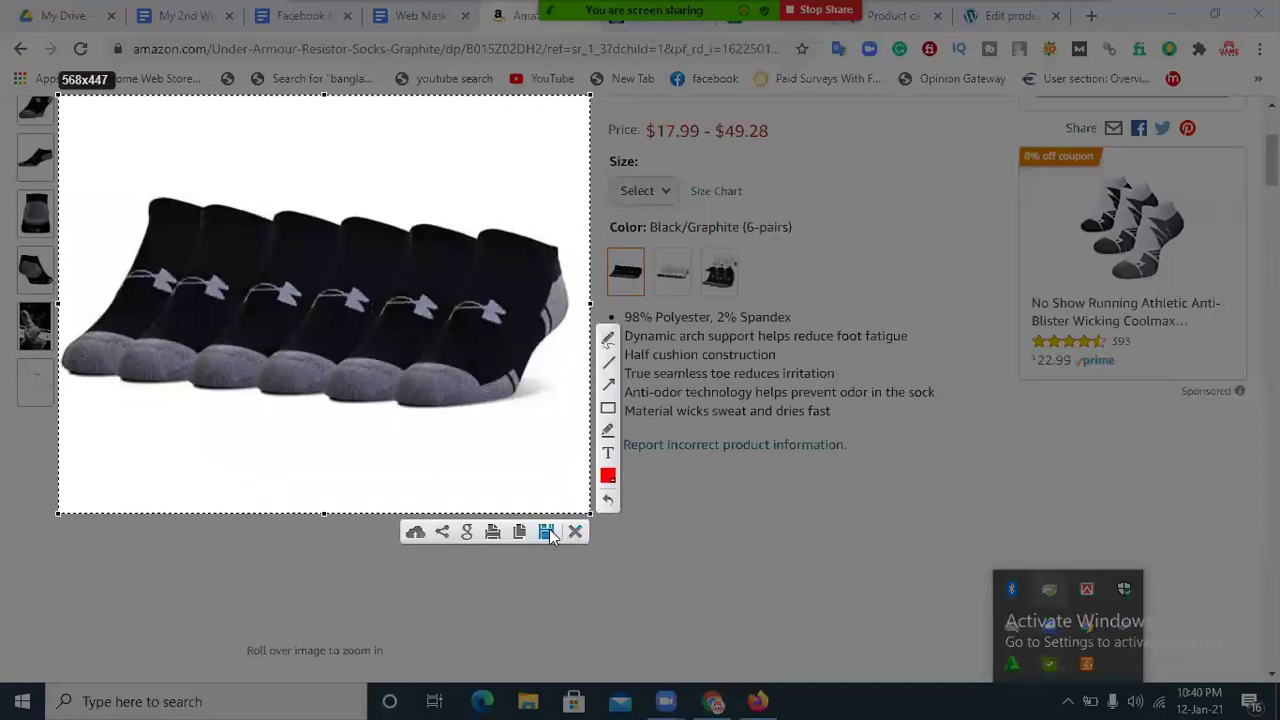
click(543, 529)
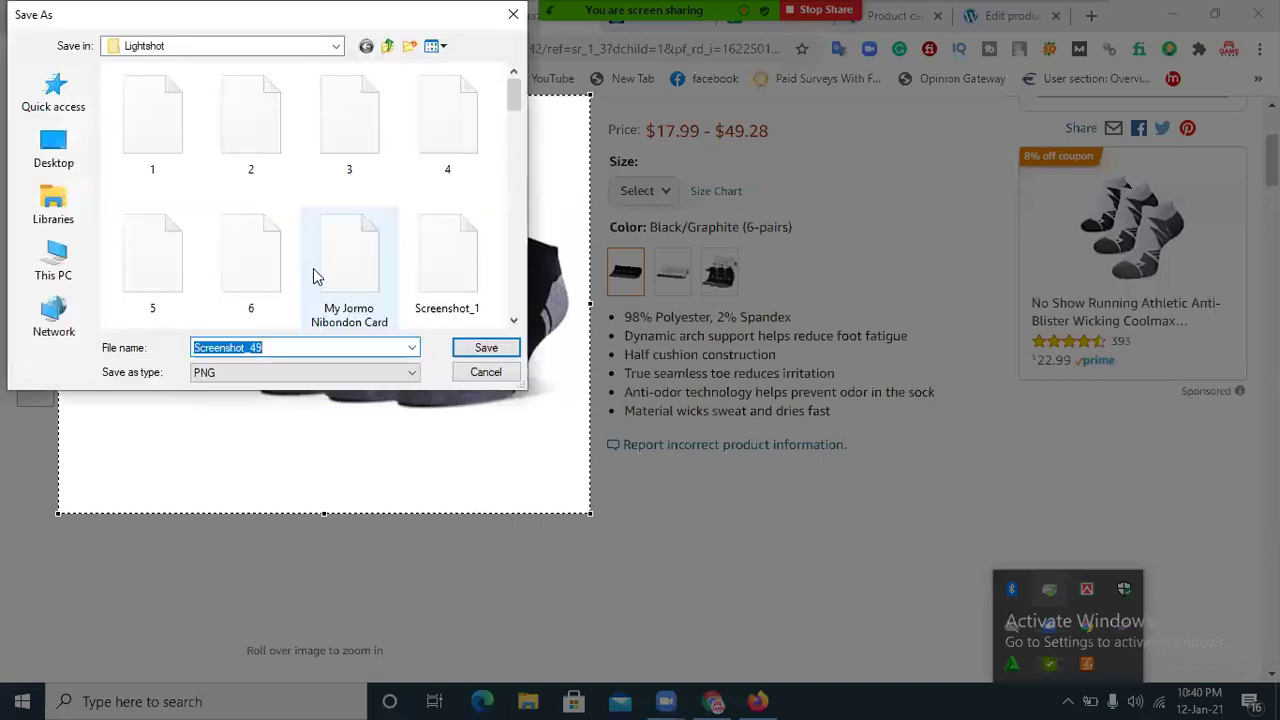
click(480, 348)
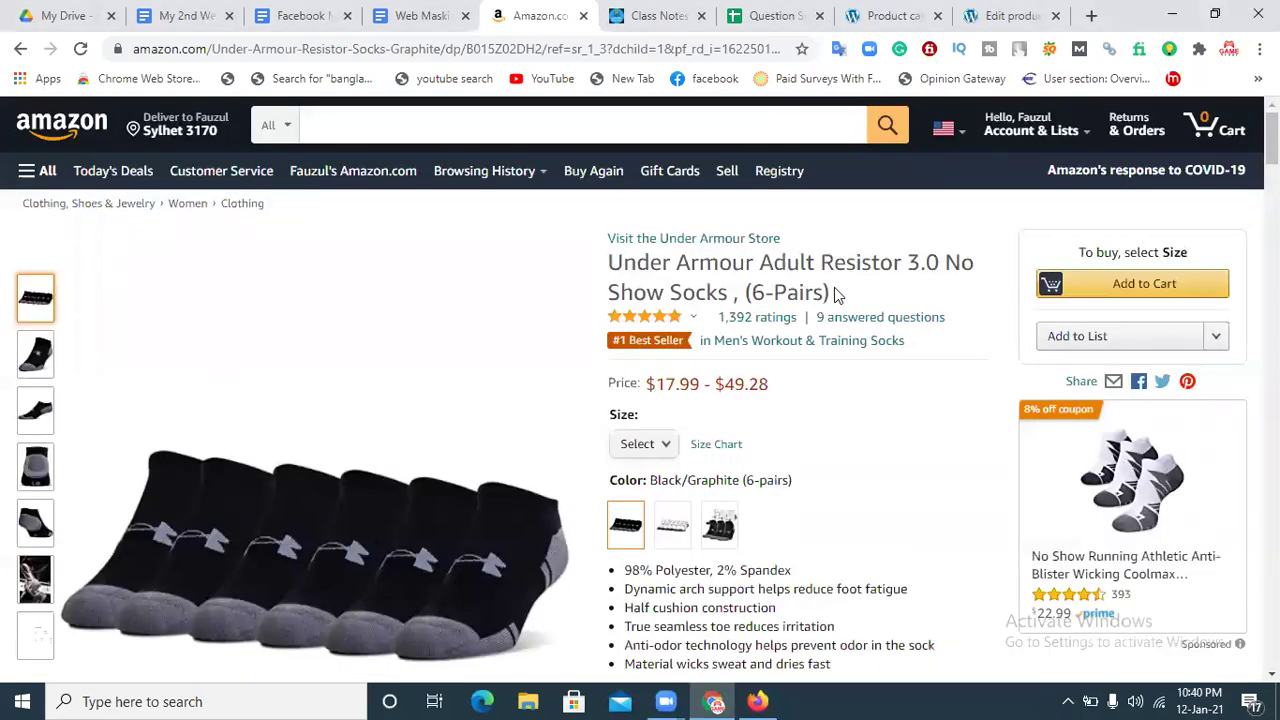
Copy the Amazon title "Under Armour Adult Resistor 3.0 No Show Socks , (6-Pairs)" and replace the WordPress product's name with it
drag(831, 292, 614, 263)
key(ctrl+c)
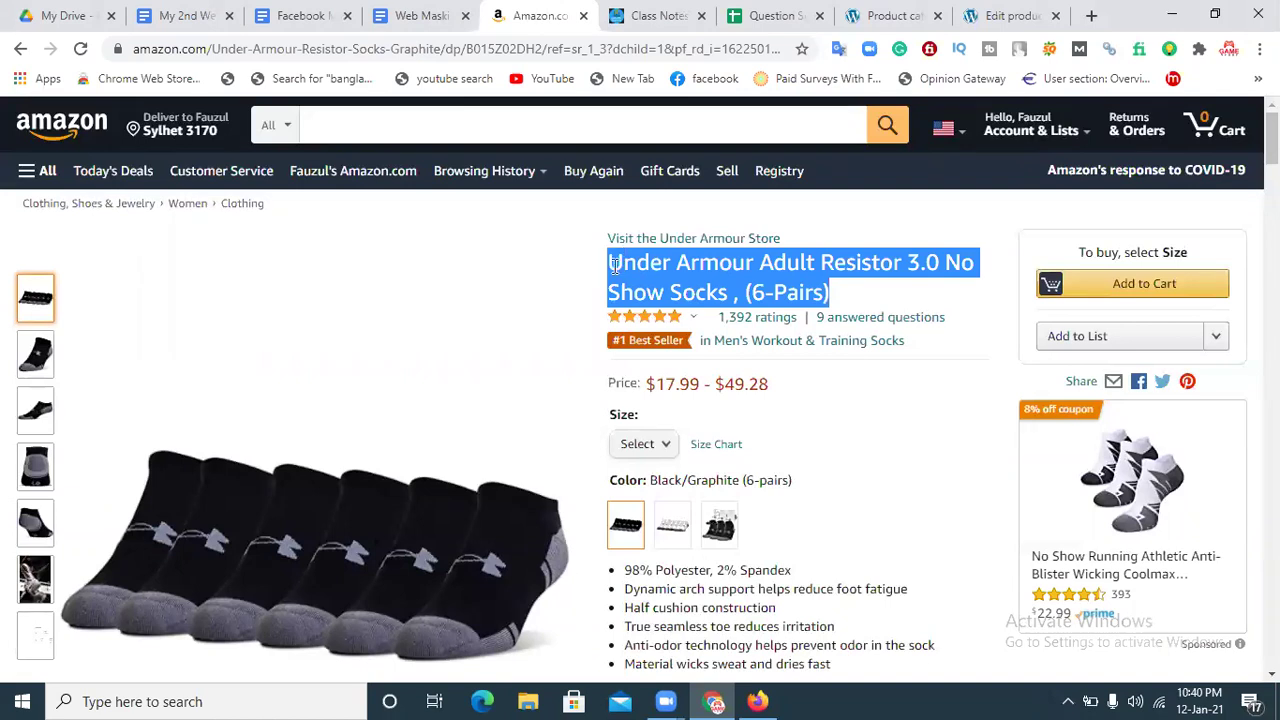
click(938, 38)
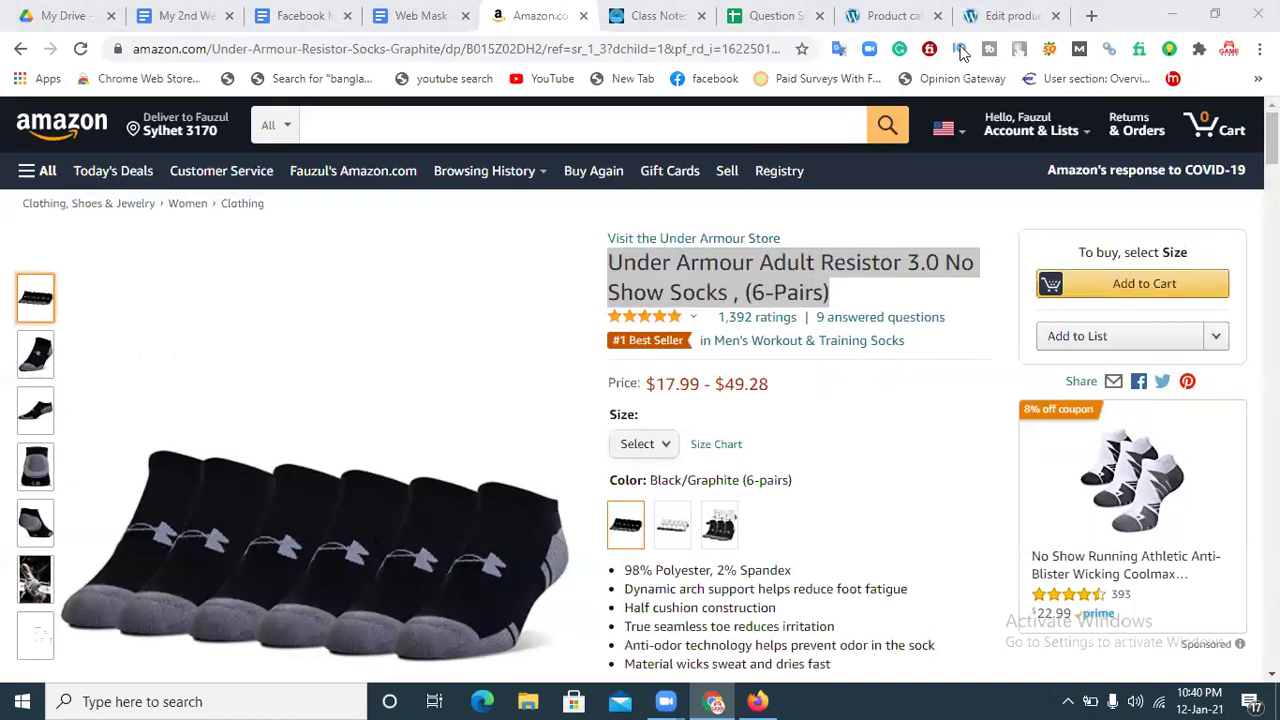
click(1010, 15)
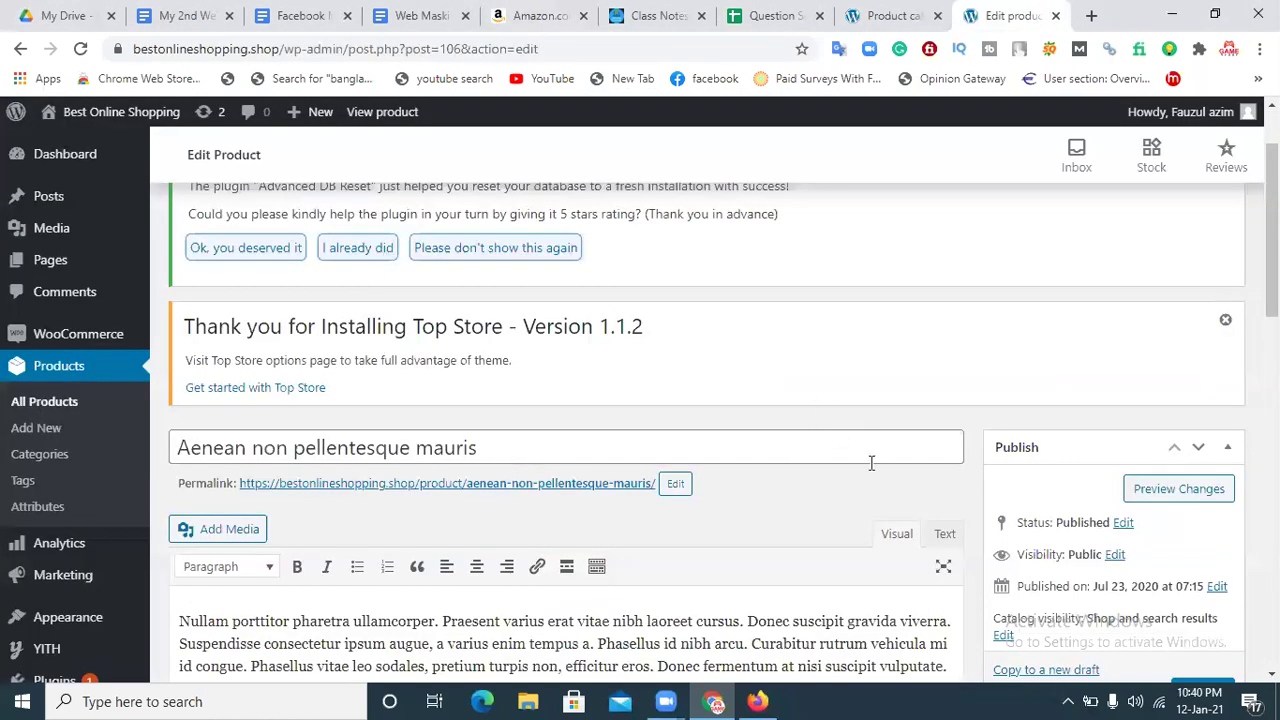
scroll(460, 400, down, 2)
click(466, 286)
drag(466, 286, 155, 289)
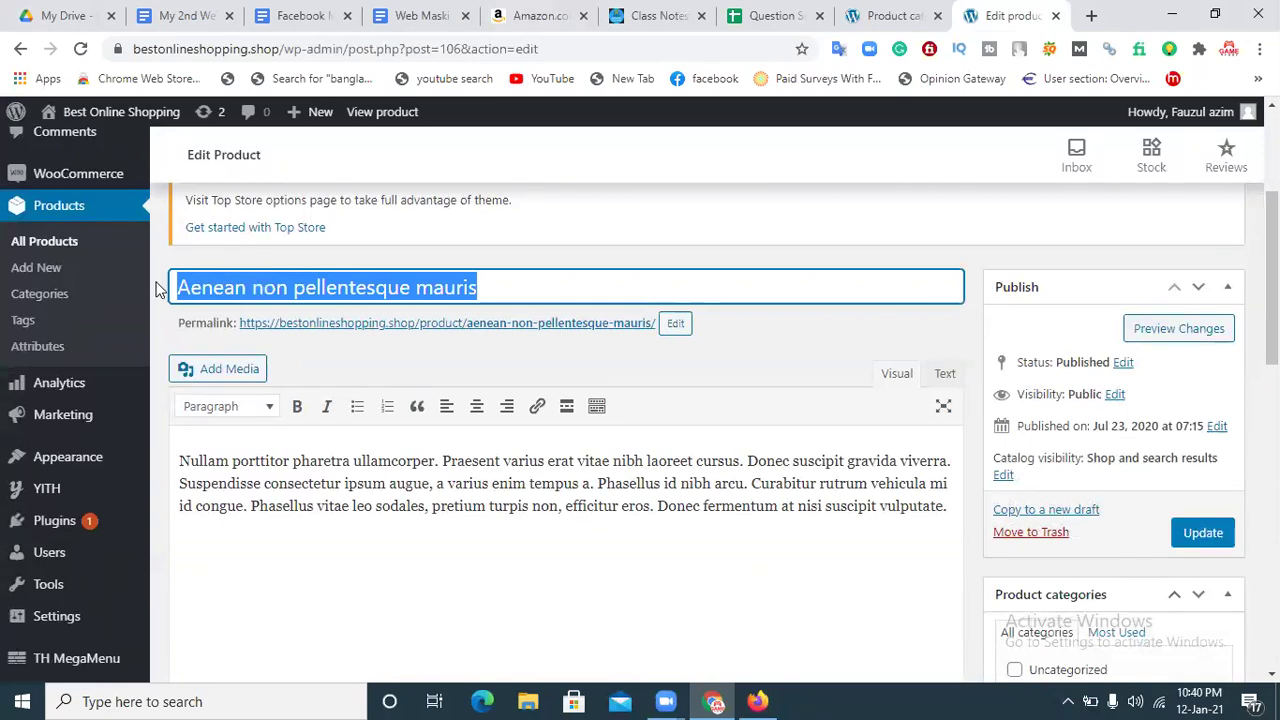
key(BackSpace)
key(ctrl+v)
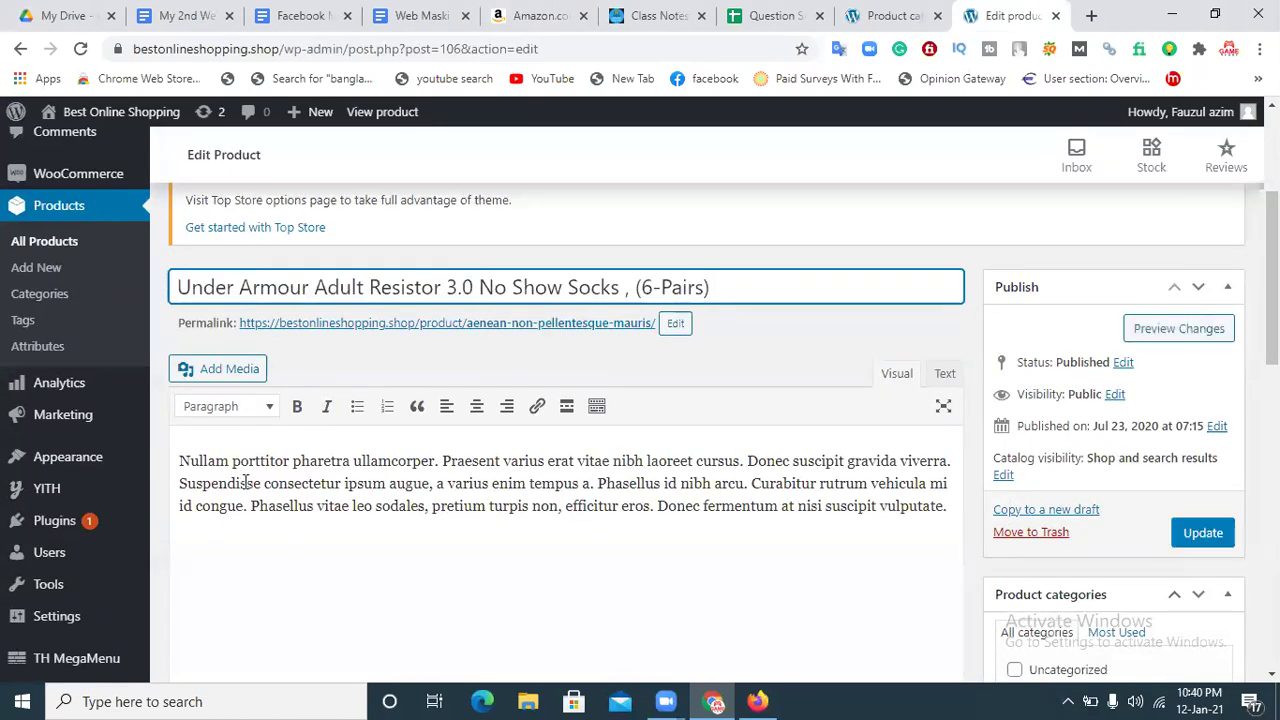
Replace the product description with the six feature bullets copied from Amazon, "98% Polyester, 2% Spandex" through "Material wicks sweat and dries fast"
scroll(290, 552, down, 1)
scroll(506, 347, down, 1)
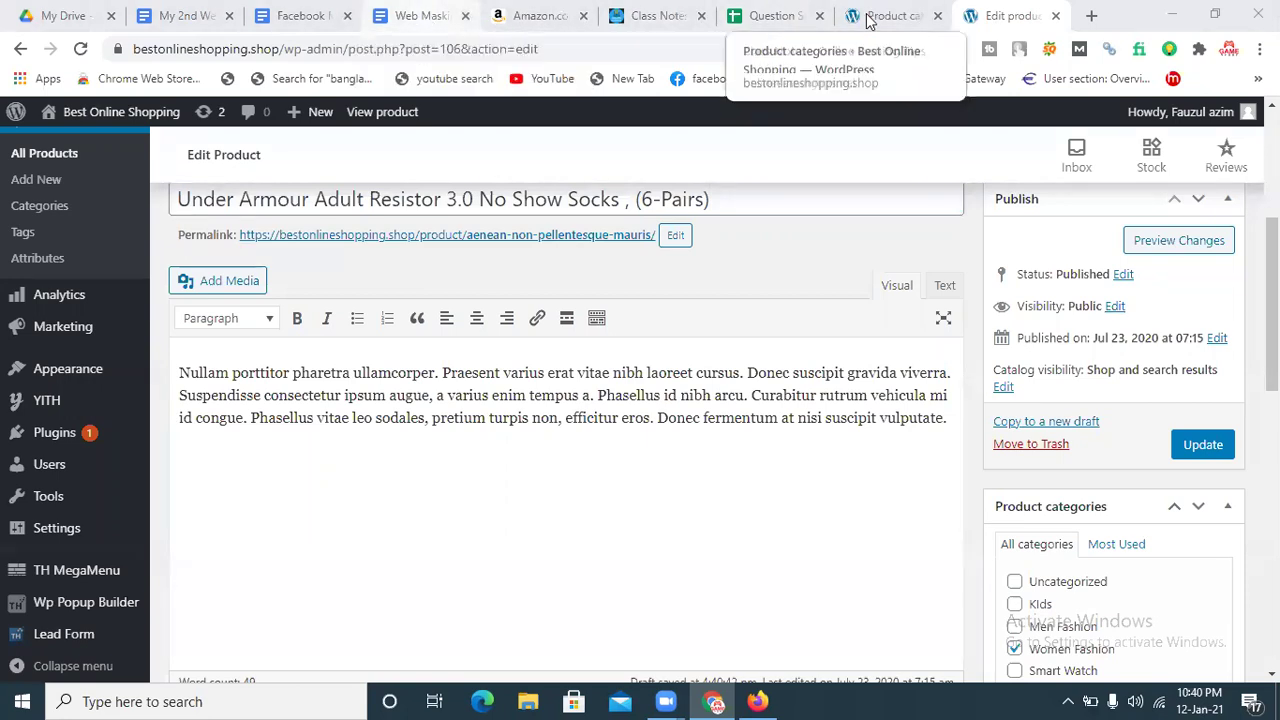
click(530, 16)
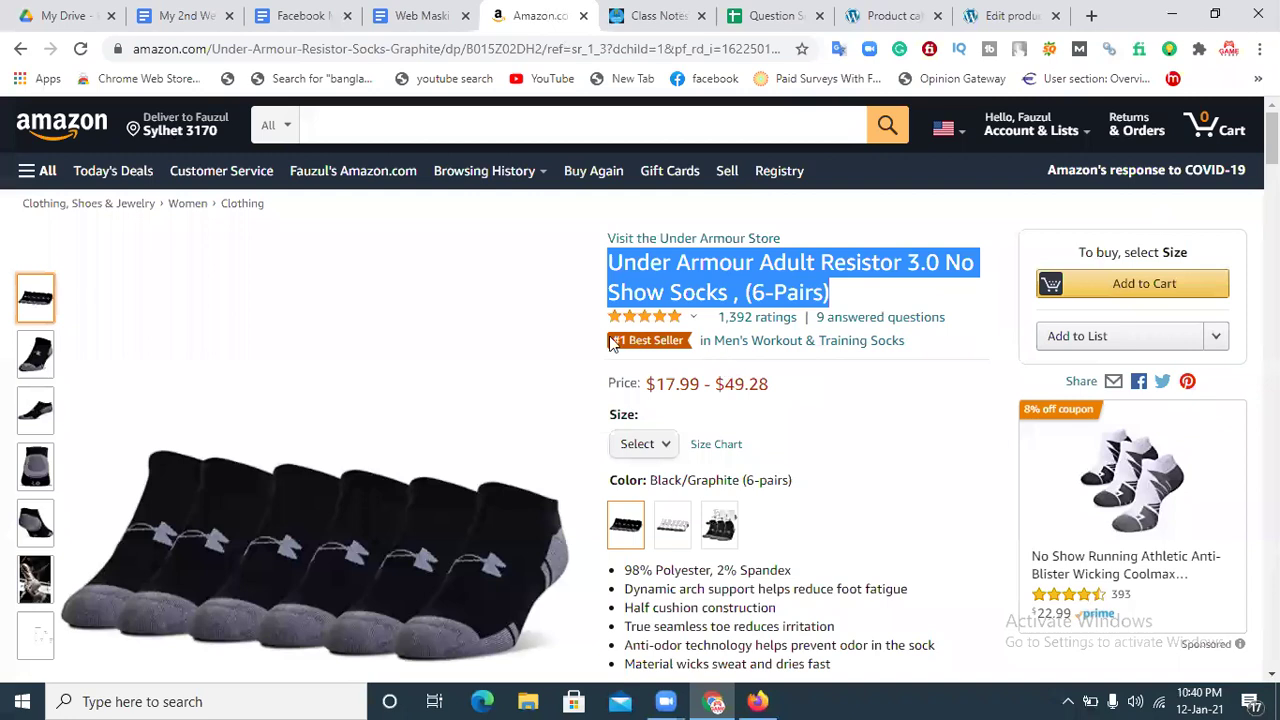
scroll(620, 298, down, 3)
drag(620, 298, 830, 389)
key(ctrl+c)
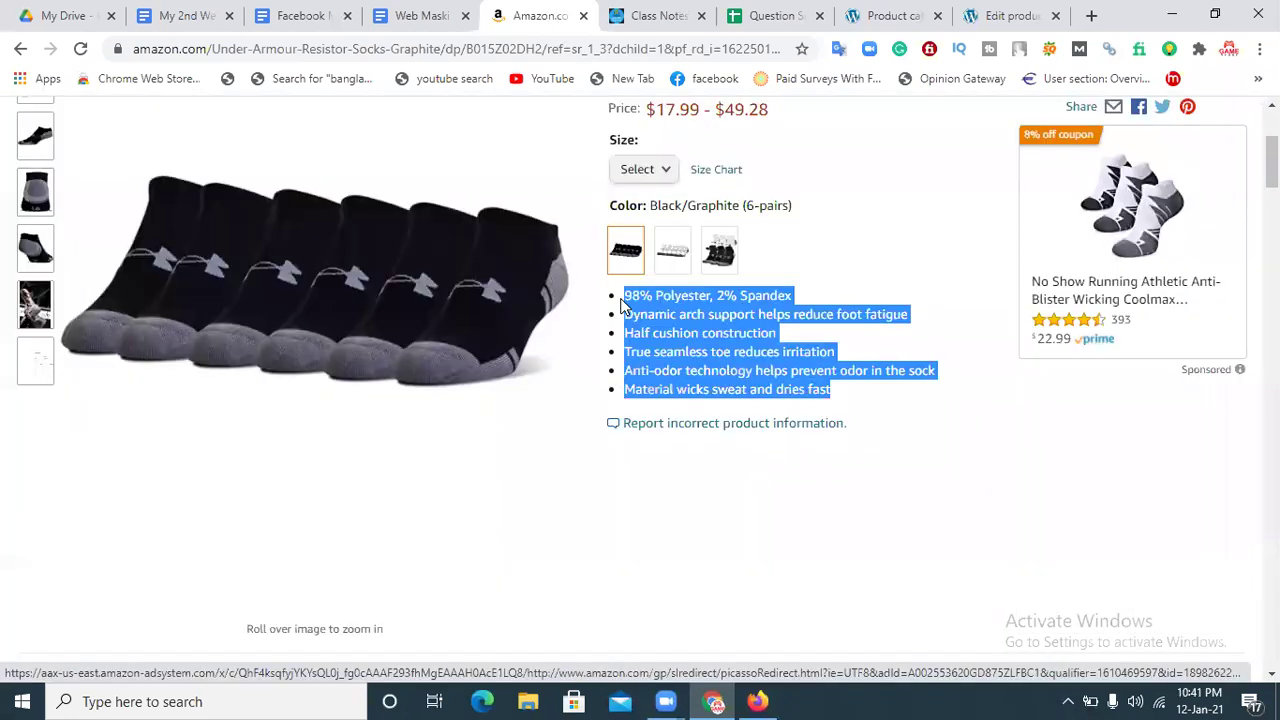
click(1010, 16)
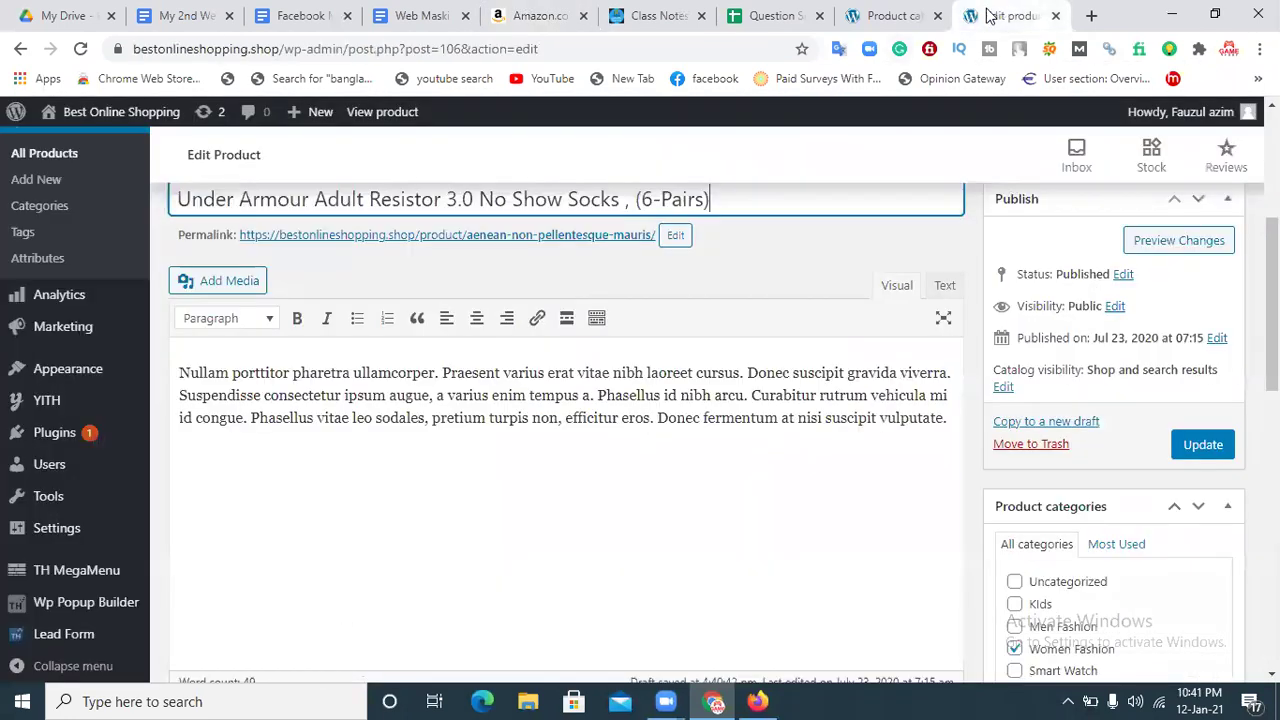
click(526, 386)
key(ctrl+a)
key(Delete)
key(ctrl+v)
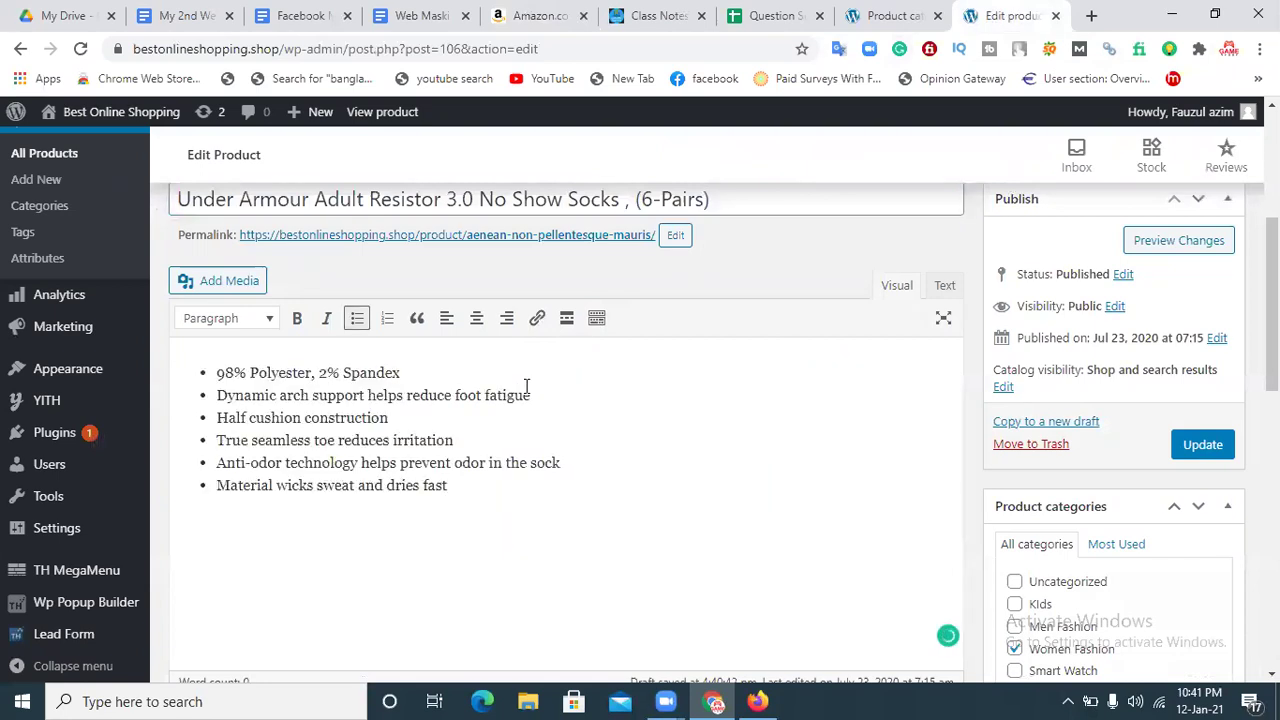
Try bold and centred formatting on the description's bullet list, and return it to regular left-aligned text
drag(457, 488, 216, 372)
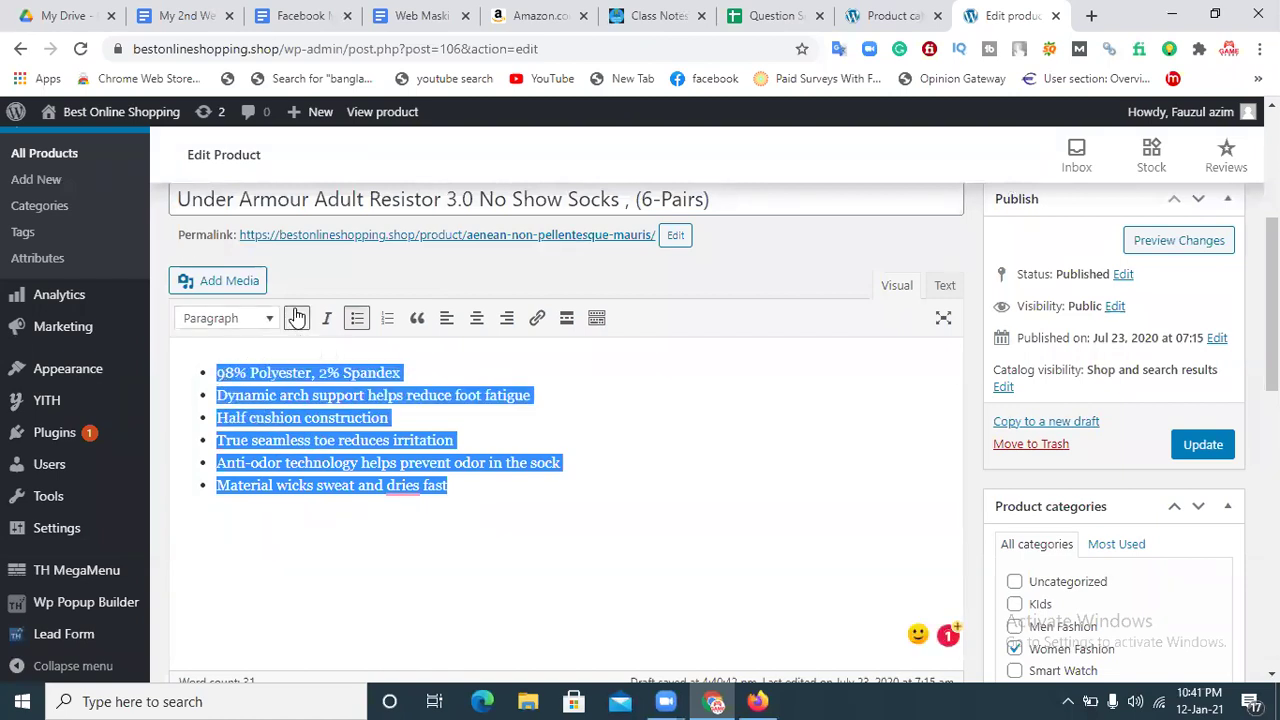
click(296, 318)
click(478, 322)
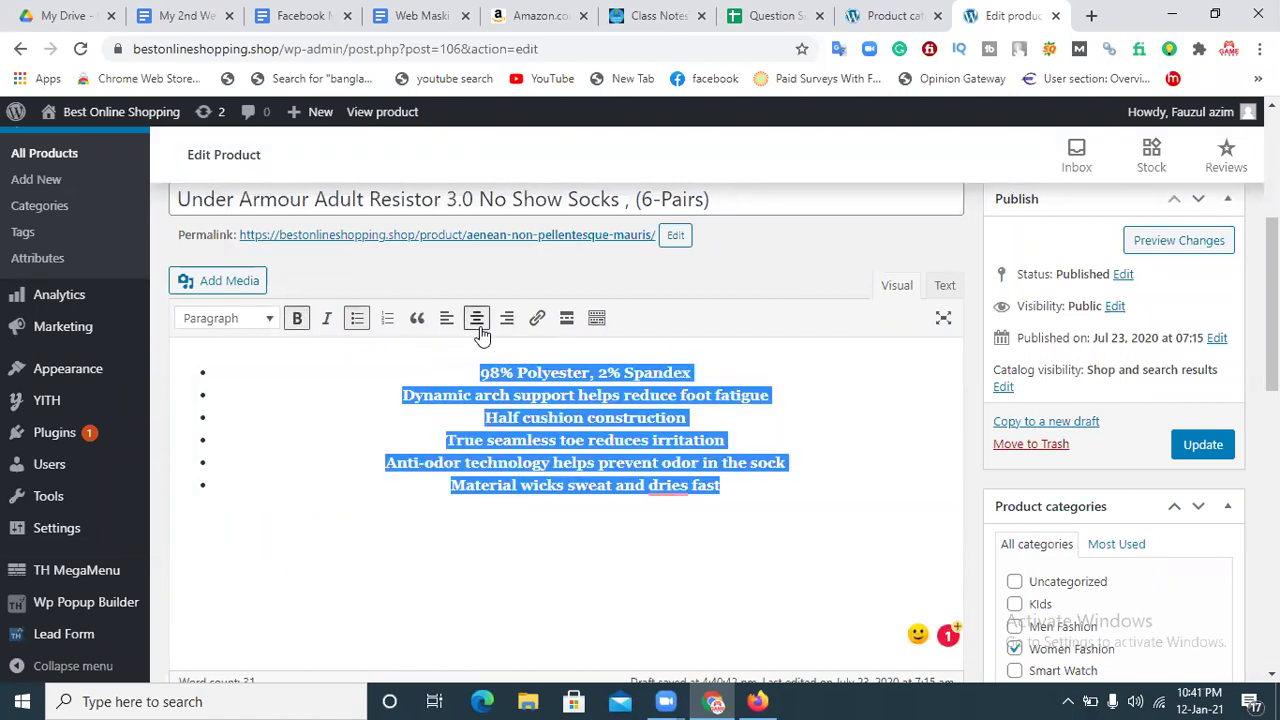
click(447, 319)
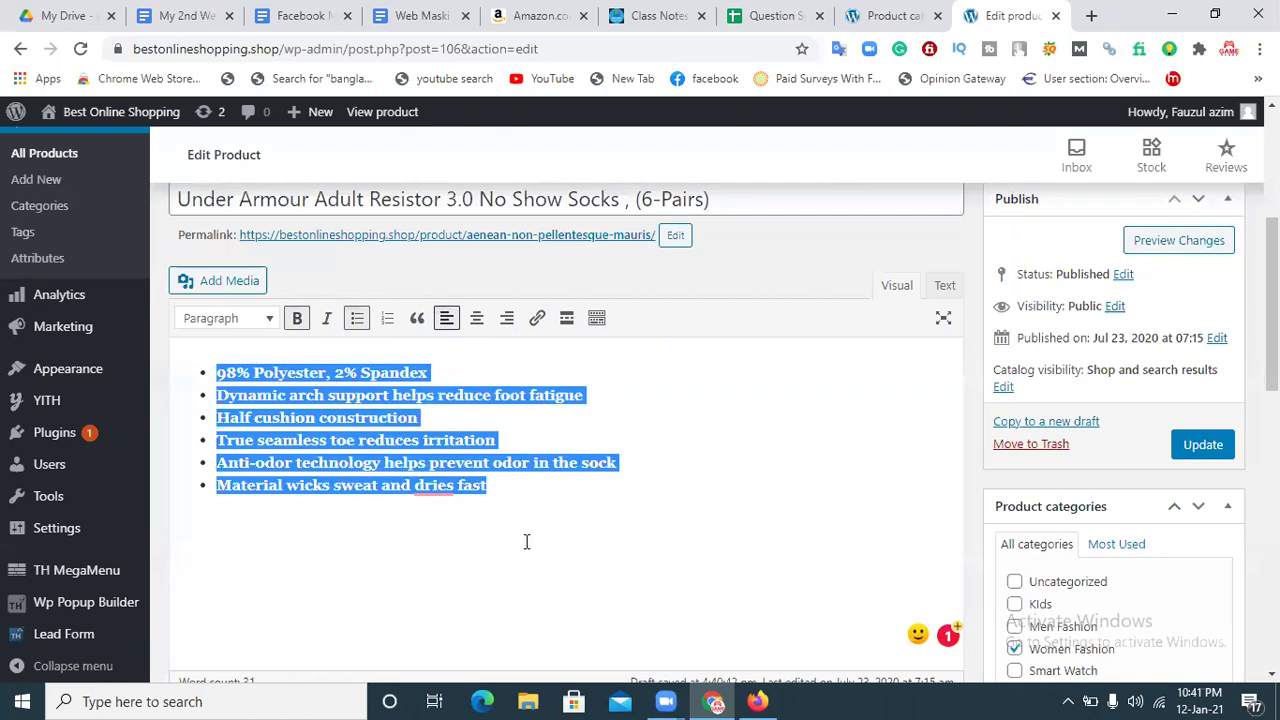
click(493, 529)
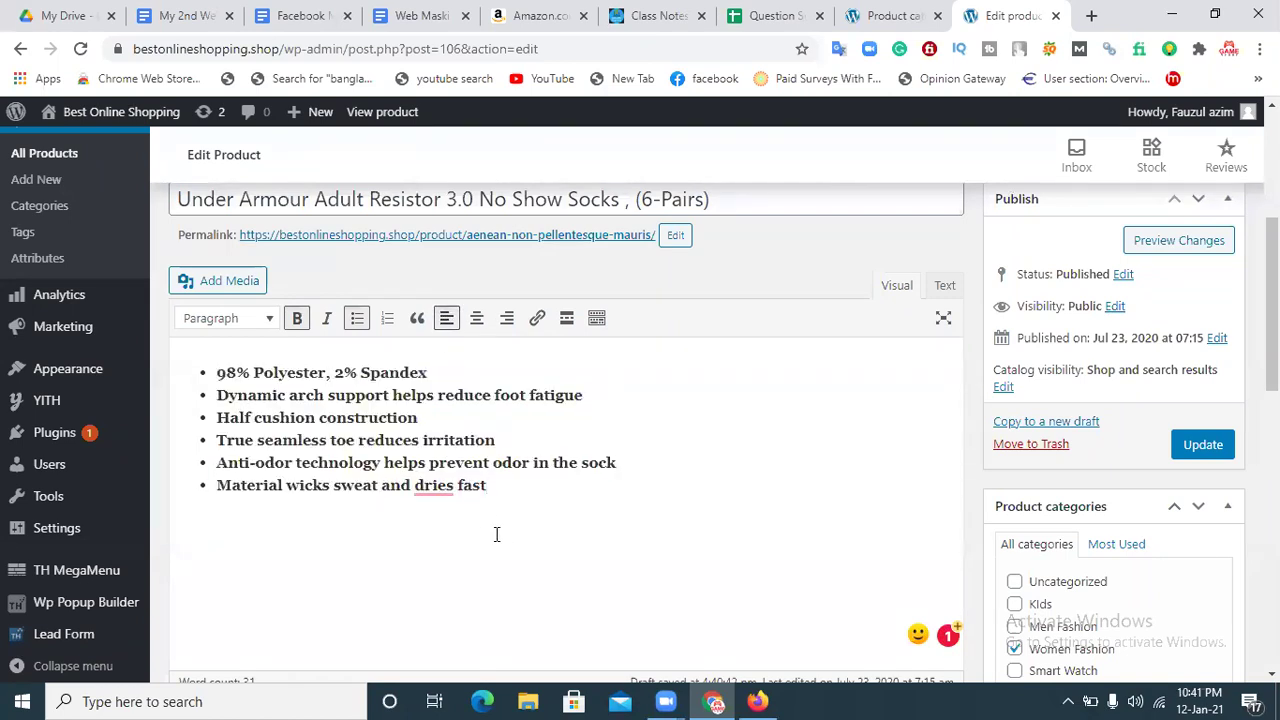
drag(487, 486, 194, 360)
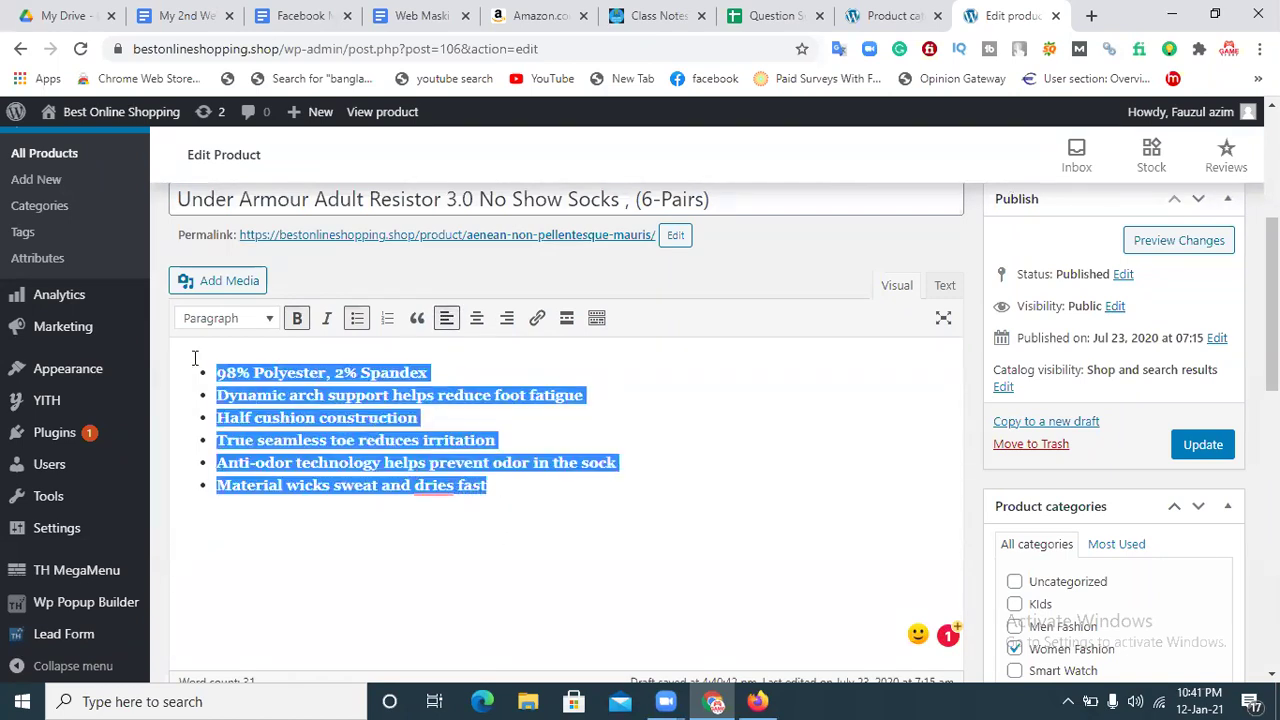
click(297, 318)
click(519, 564)
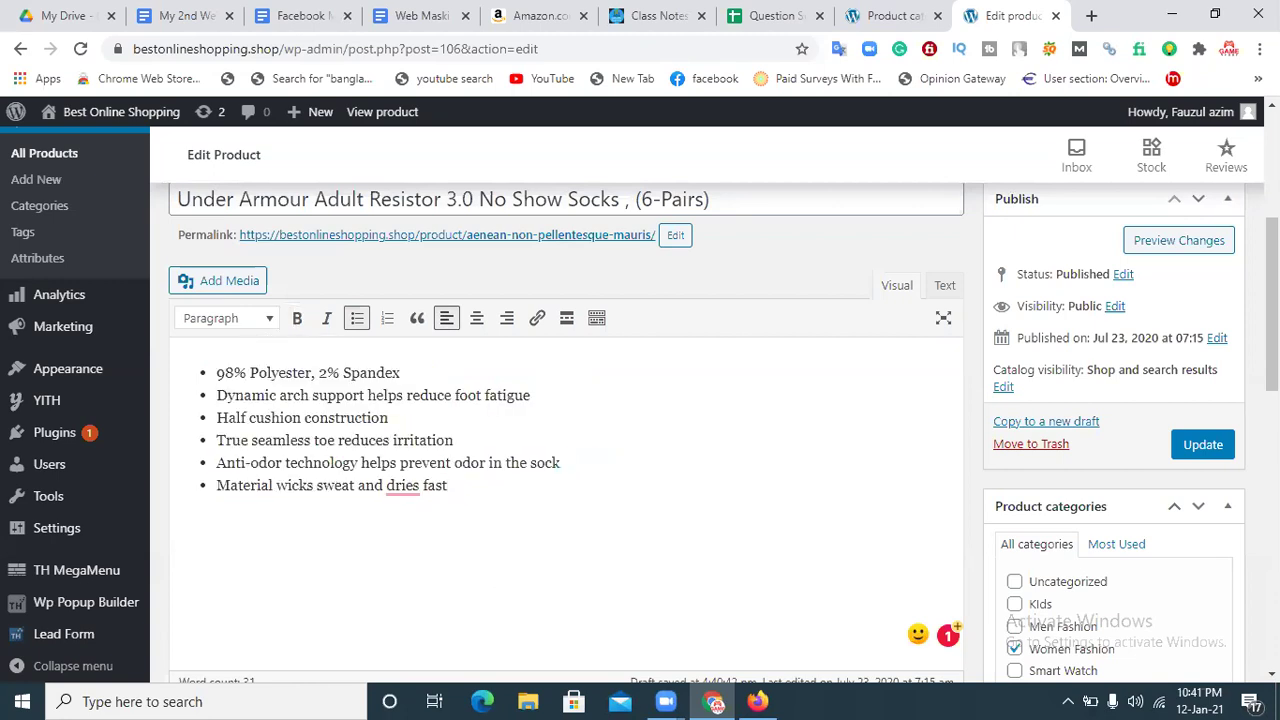
Copy the lower Amazon price and set the product's regular price to 17.99
scroll(566, 420, down, 1)
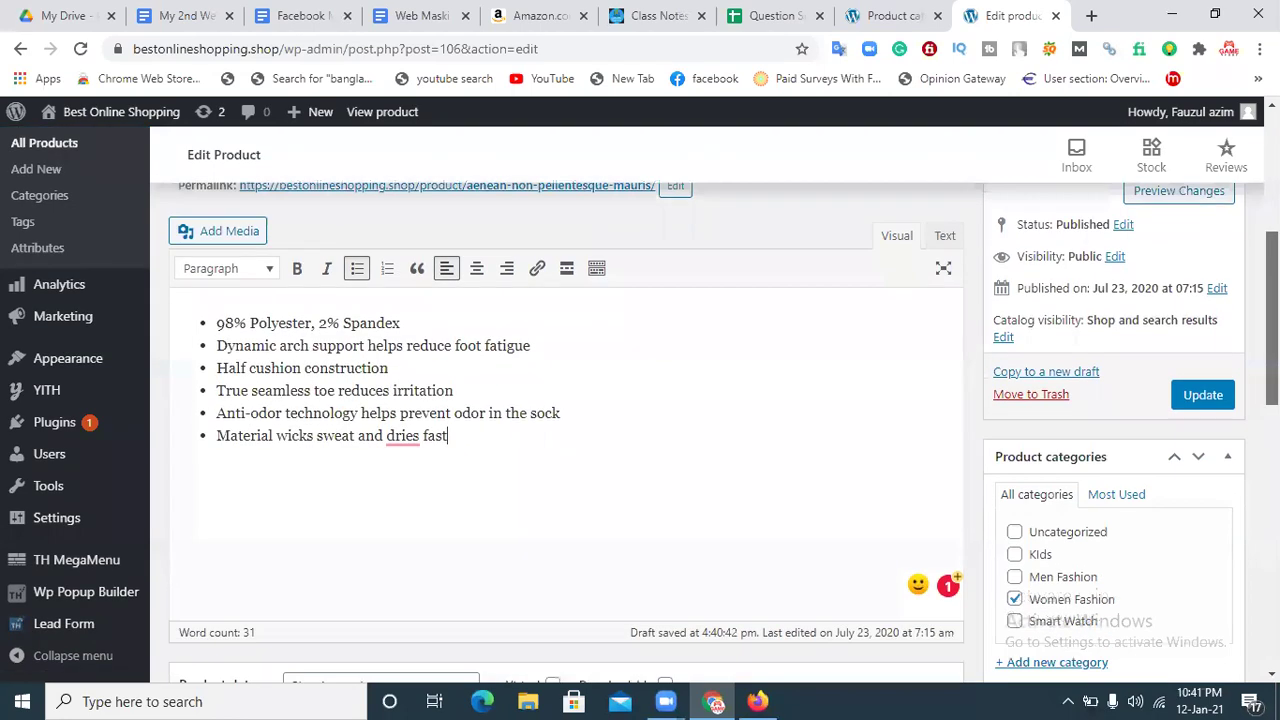
scroll(566, 420, down, 6)
scroll(566, 420, up, 7)
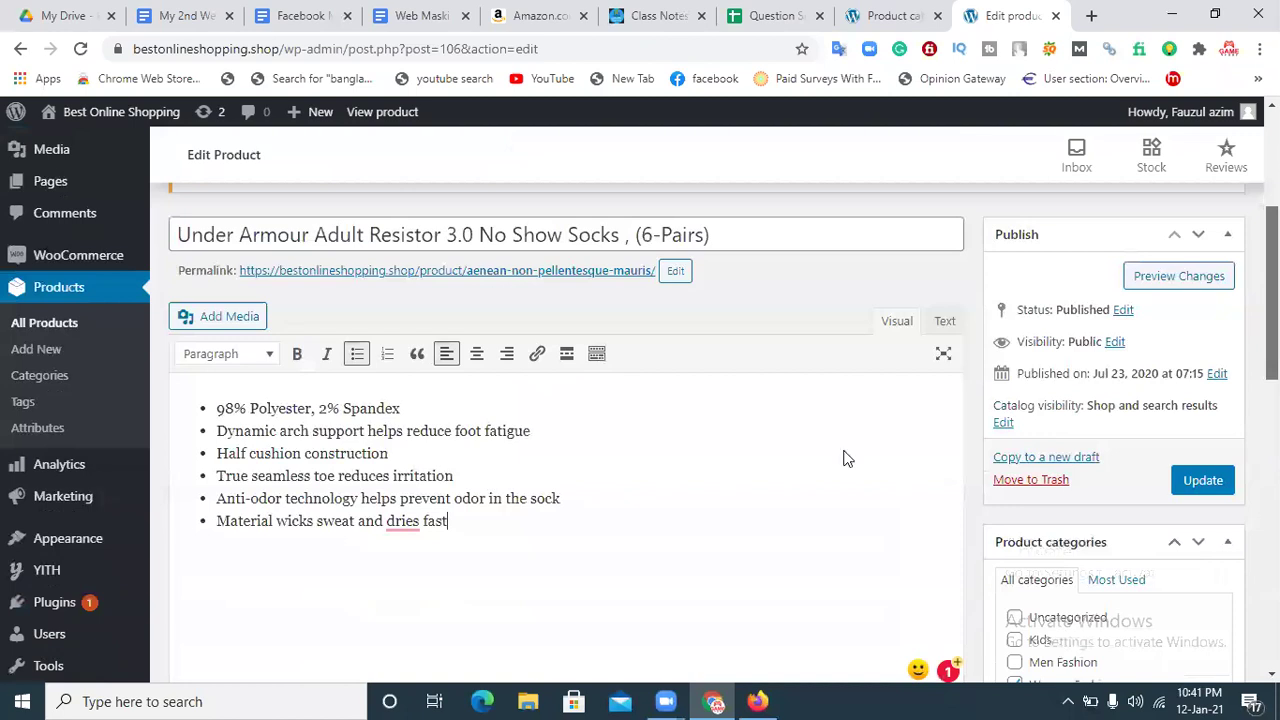
scroll(843, 458, down, 7)
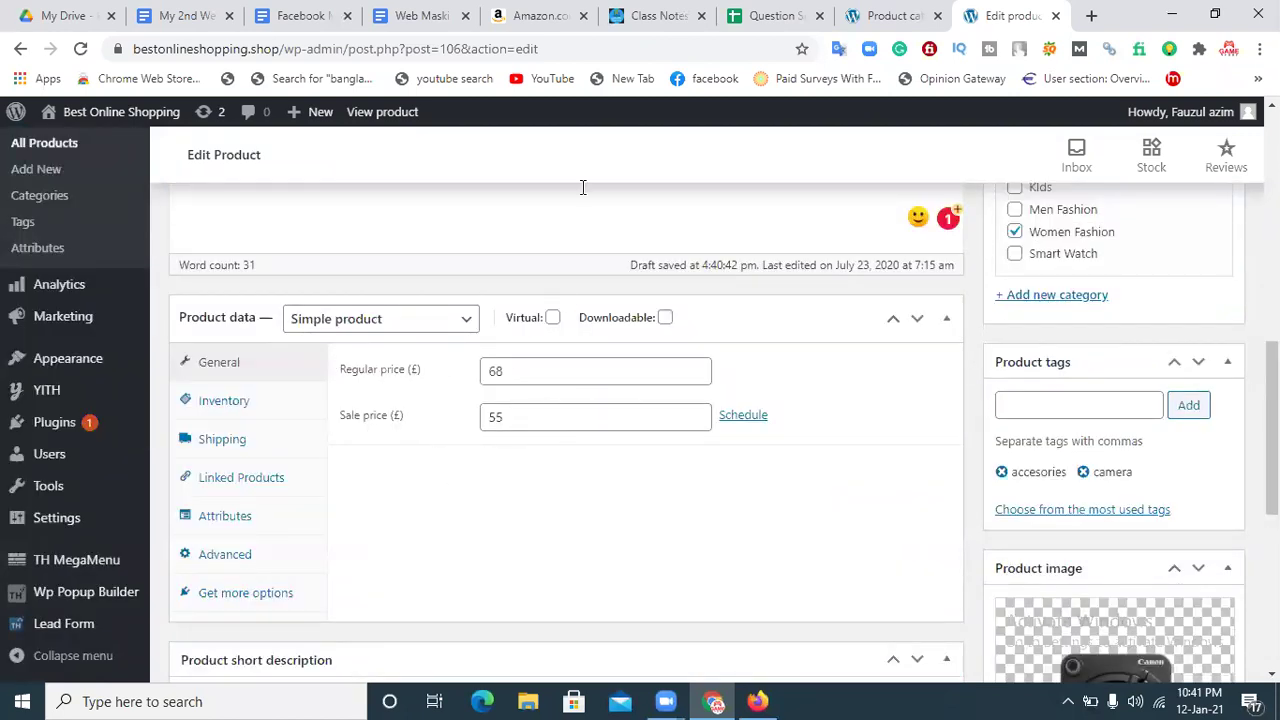
click(553, 14)
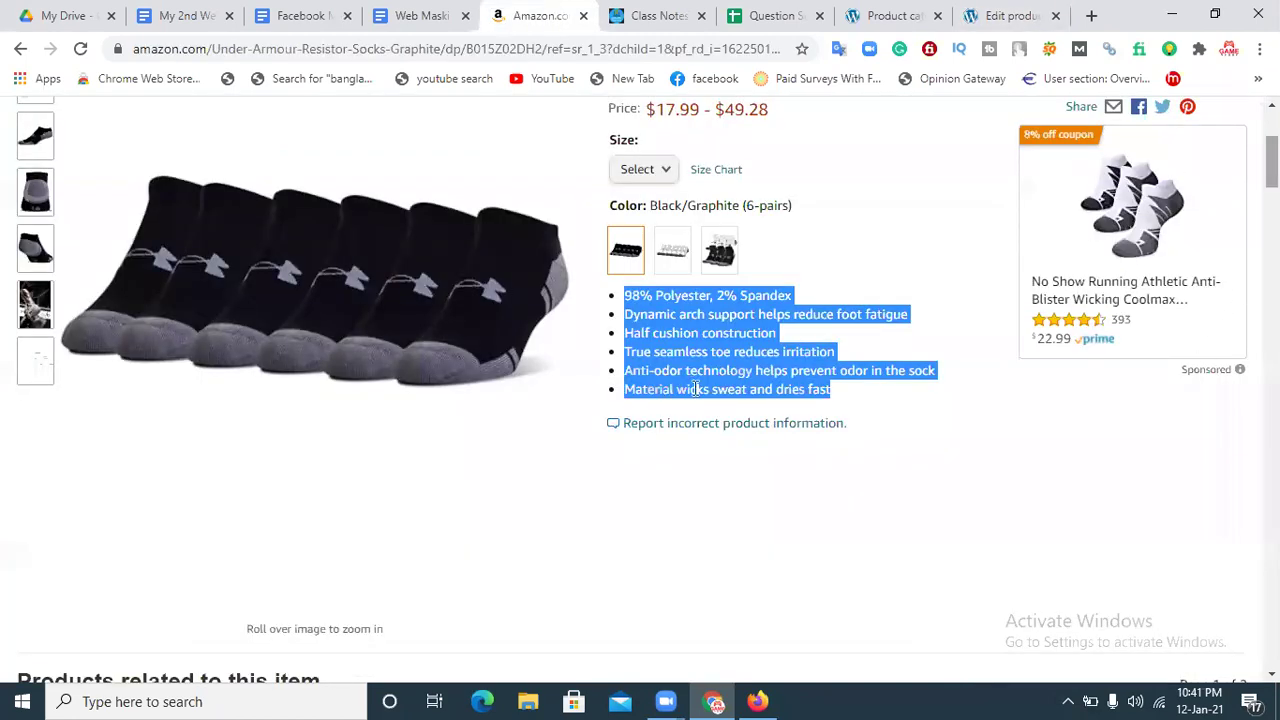
scroll(730, 391, up, 3)
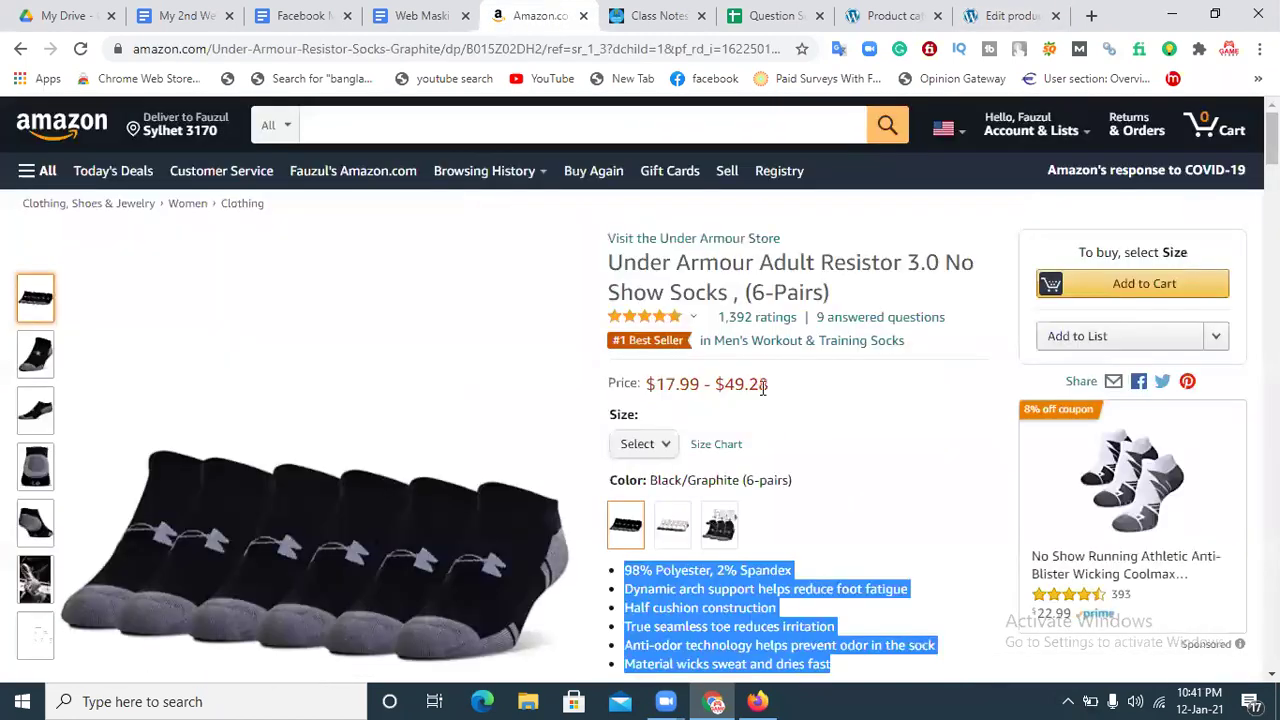
double_click(676, 383)
key(ctrl+c)
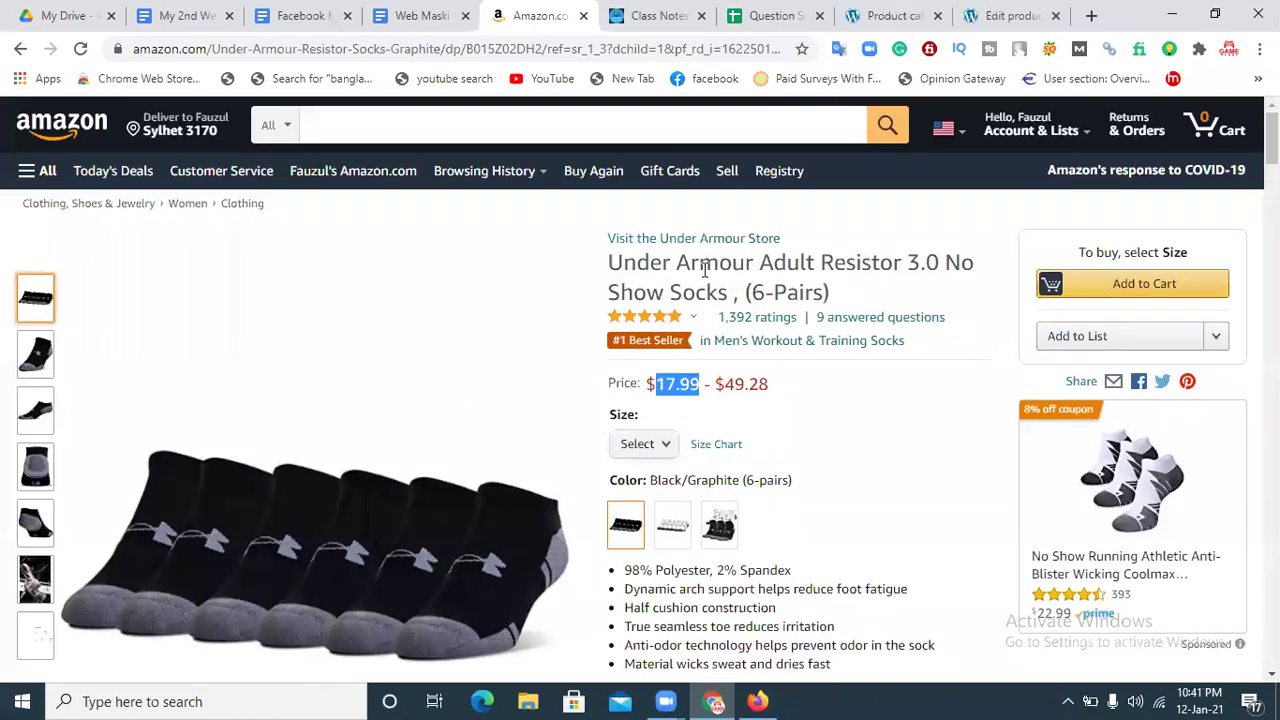
key(ctrl+9)
double_click(531, 370)
key(ctrl+v)
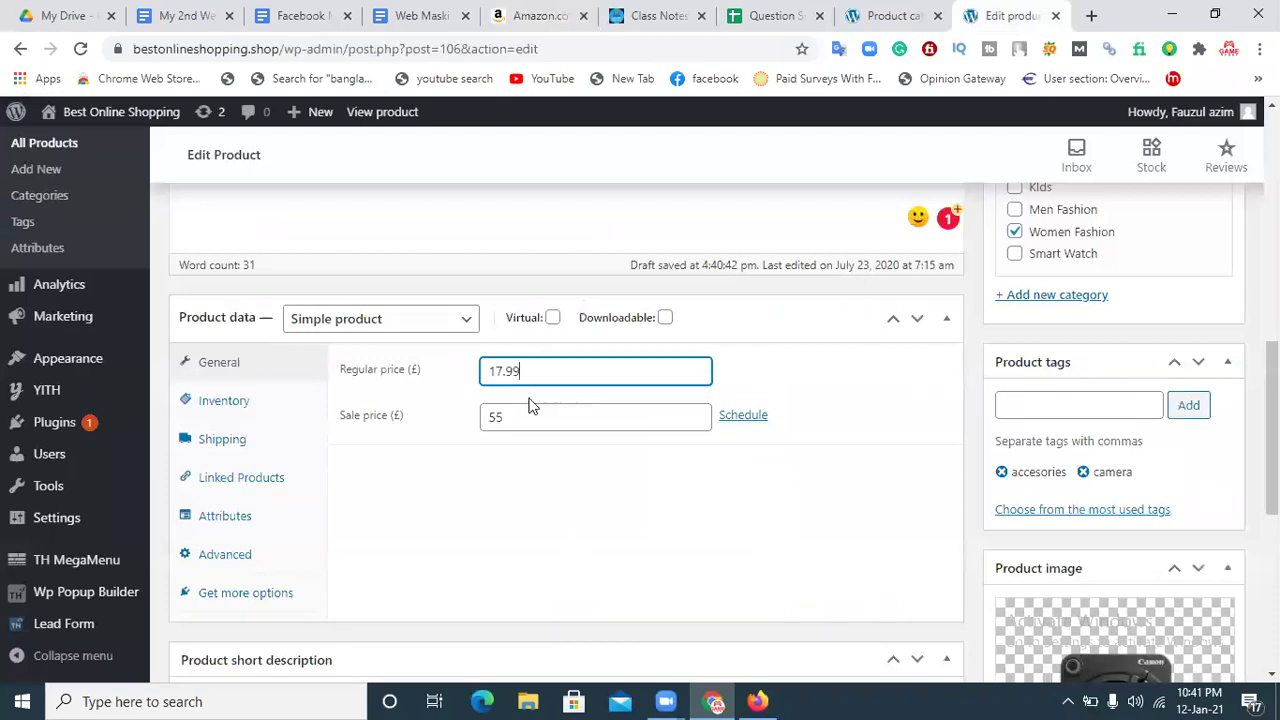
Try to set the product's sale price to Amazon's upper price, 49.28
click(515, 418)
click(540, 16)
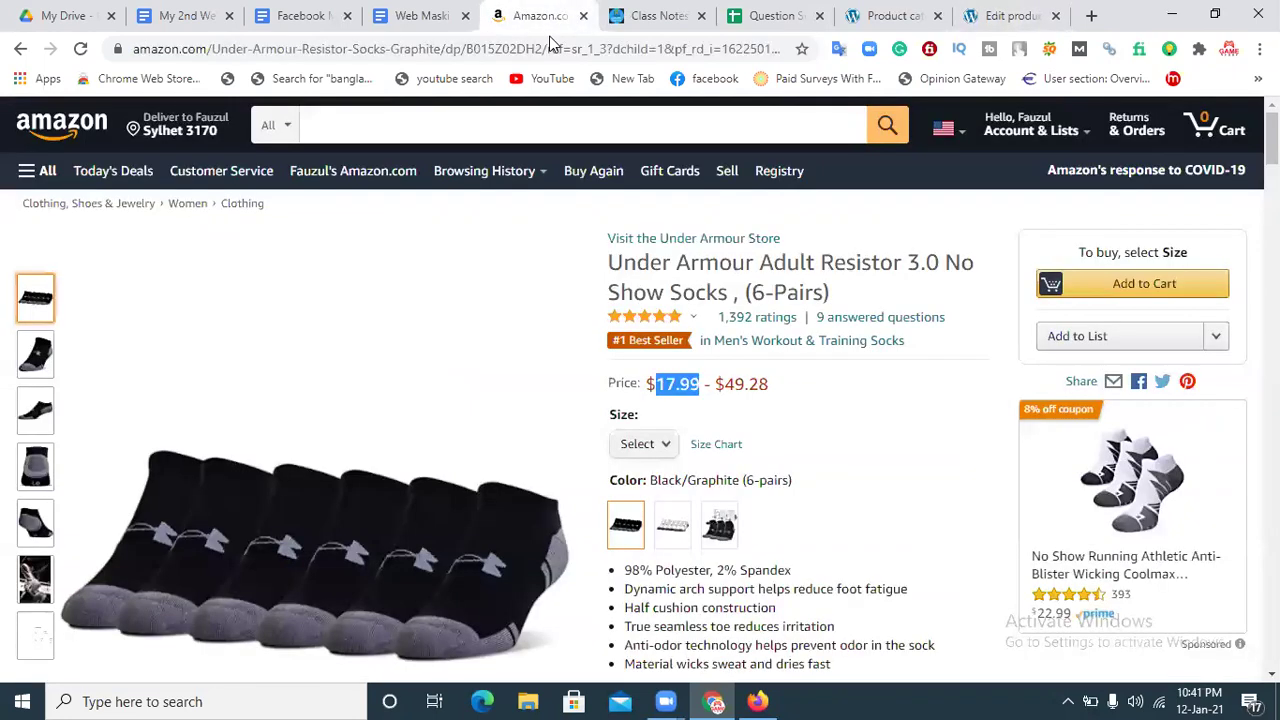
drag(778, 389, 727, 390)
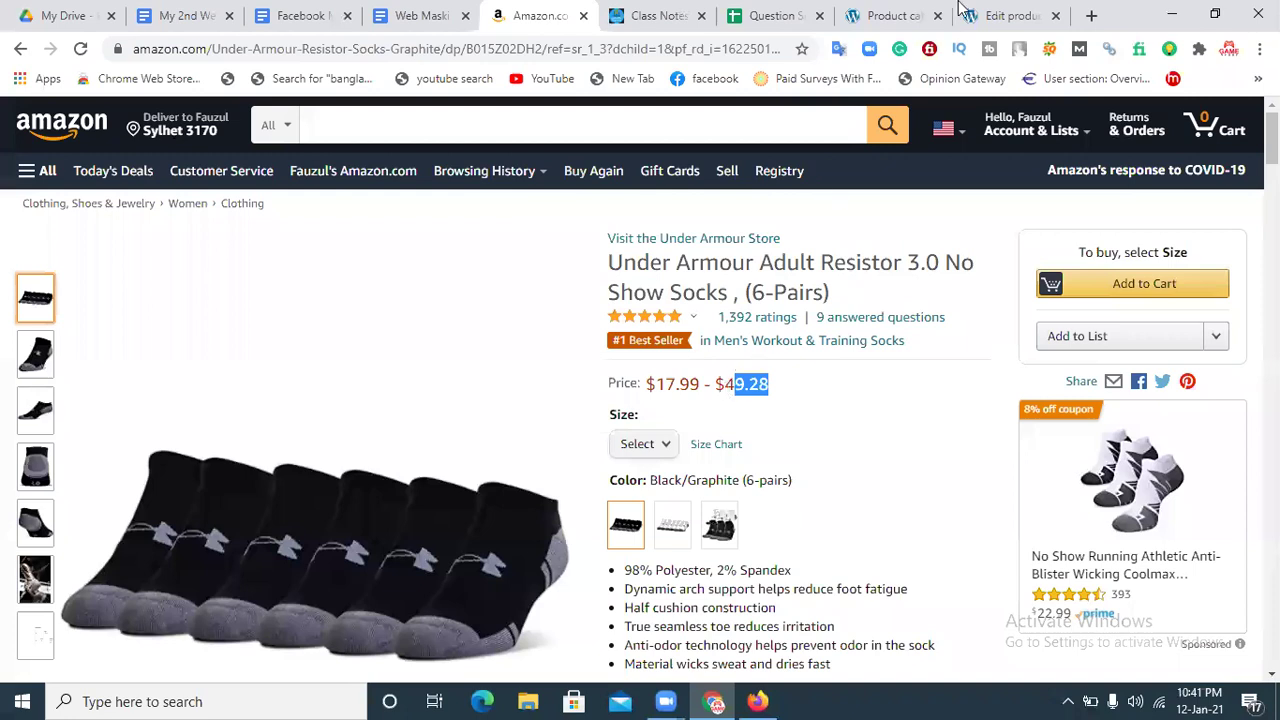
key(ctrl+9)
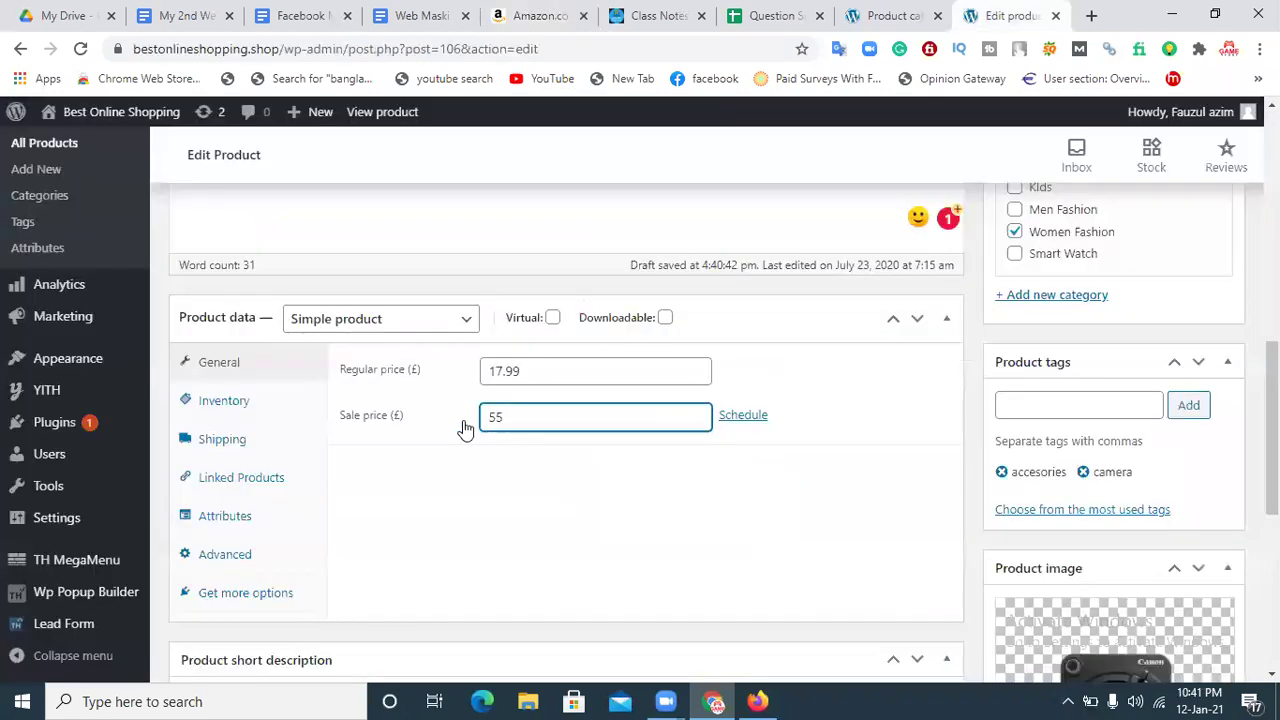
key(ctrl+a)
text(49.28)
click(526, 513)
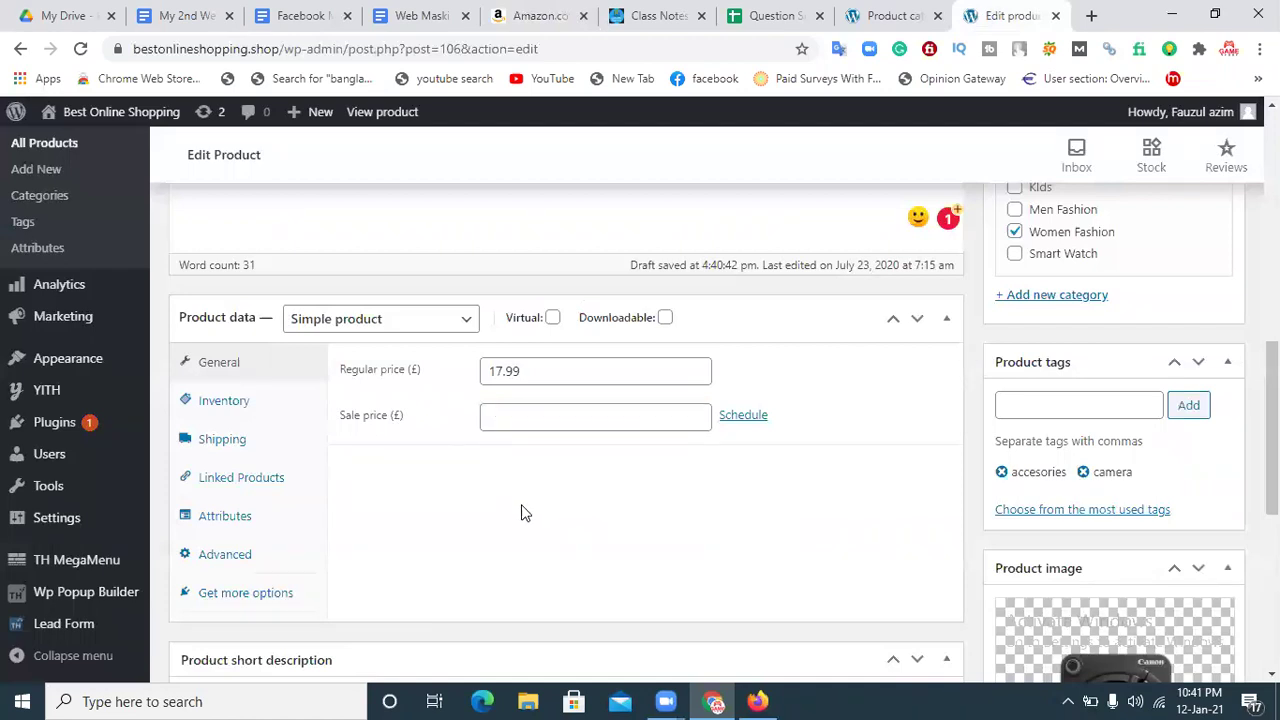
Try 49.28 once more as the product's sale price and clear the entry
click(541, 416)
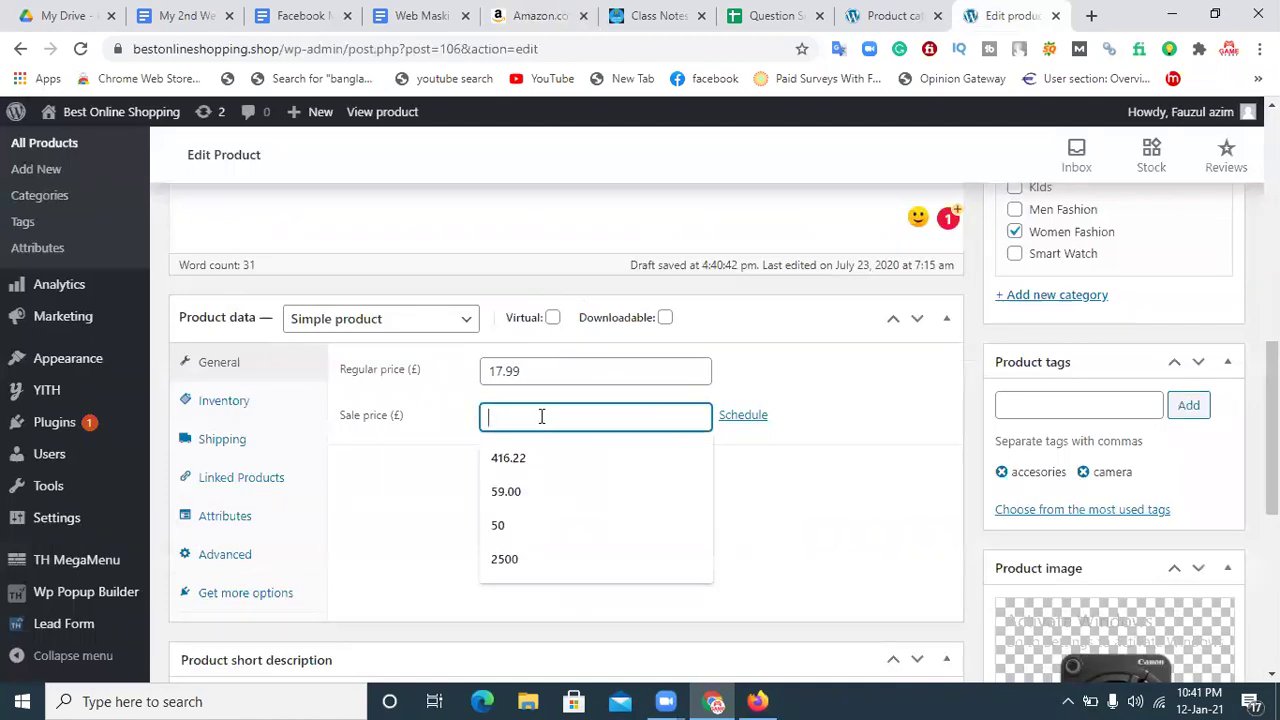
text(49.28)
key(BackSpace)
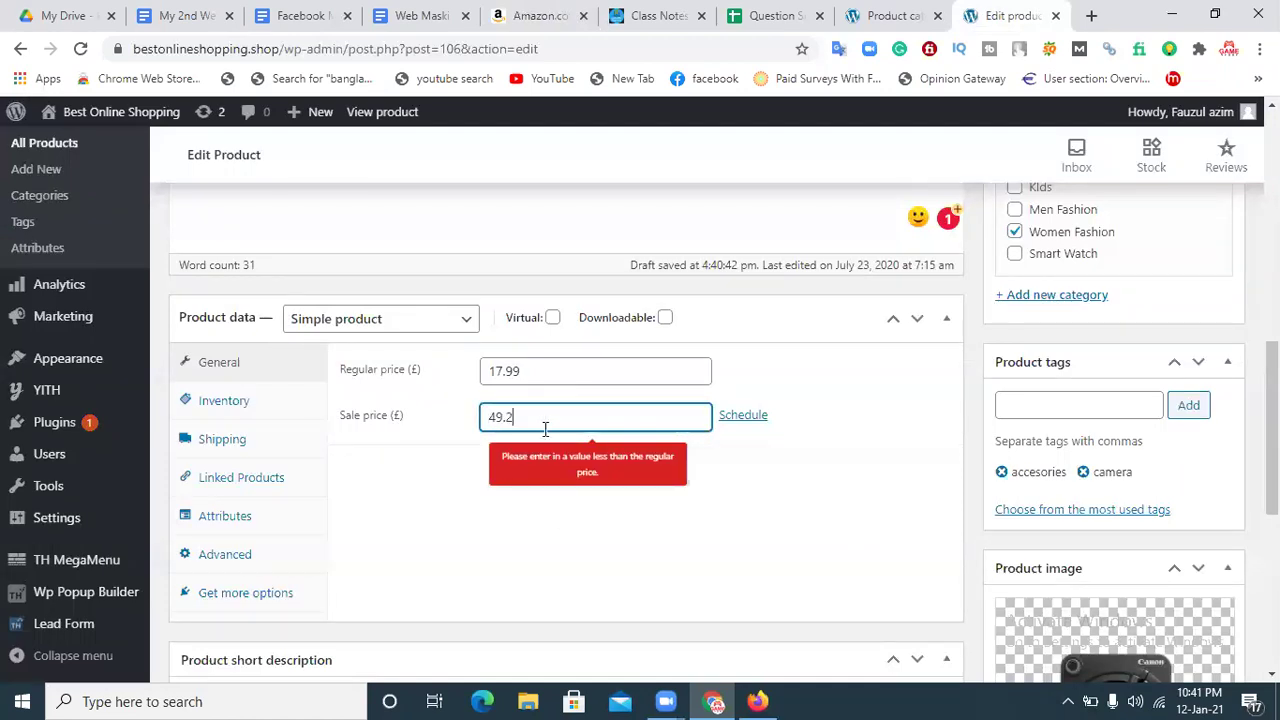
key(BackSpace)
key(BackSpace)
click(566, 413)
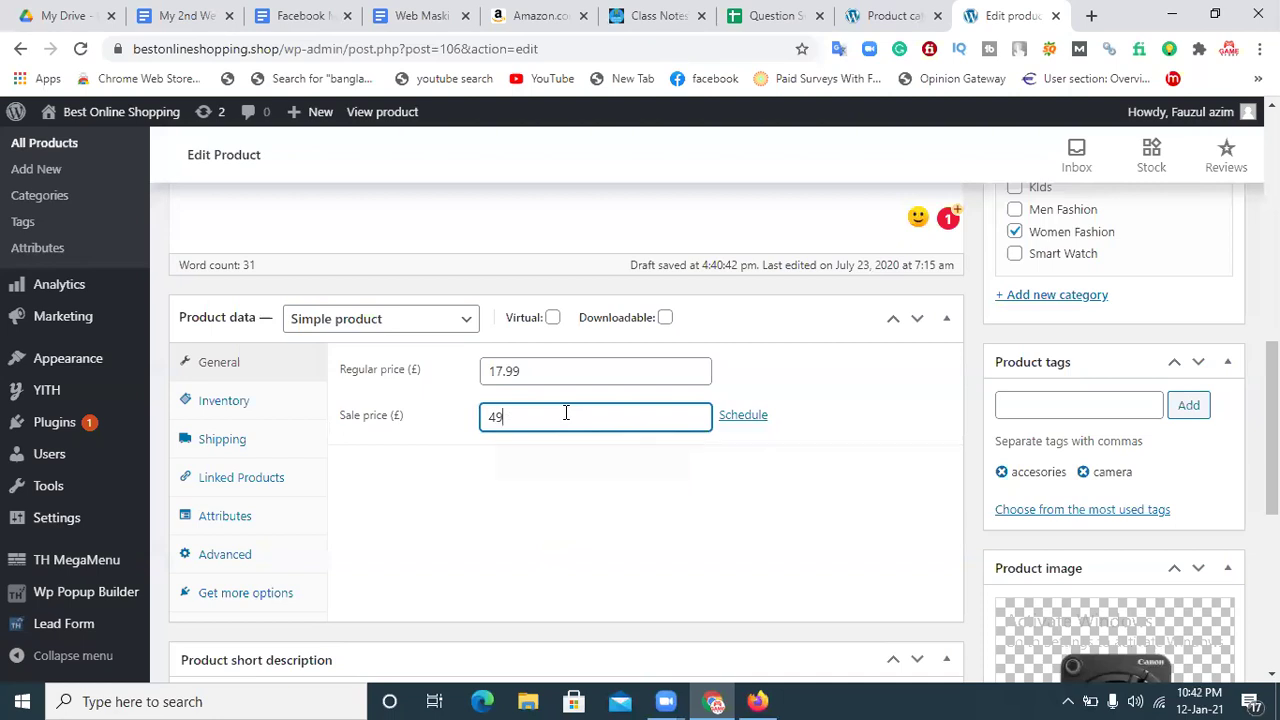
drag(519, 420, 443, 425)
key(BackSpace)
Copy the upper price from the Amazon sock listing and set the product's regular price to 49.28
click(885, 15)
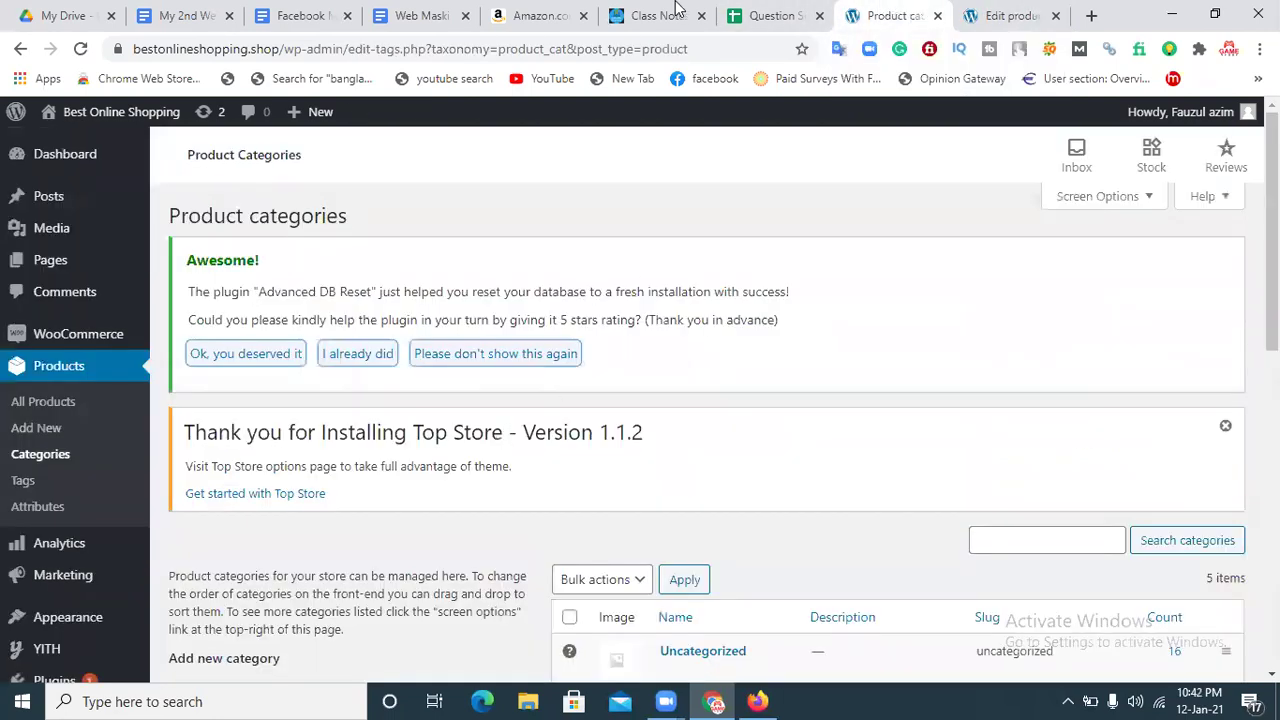
click(985, 14)
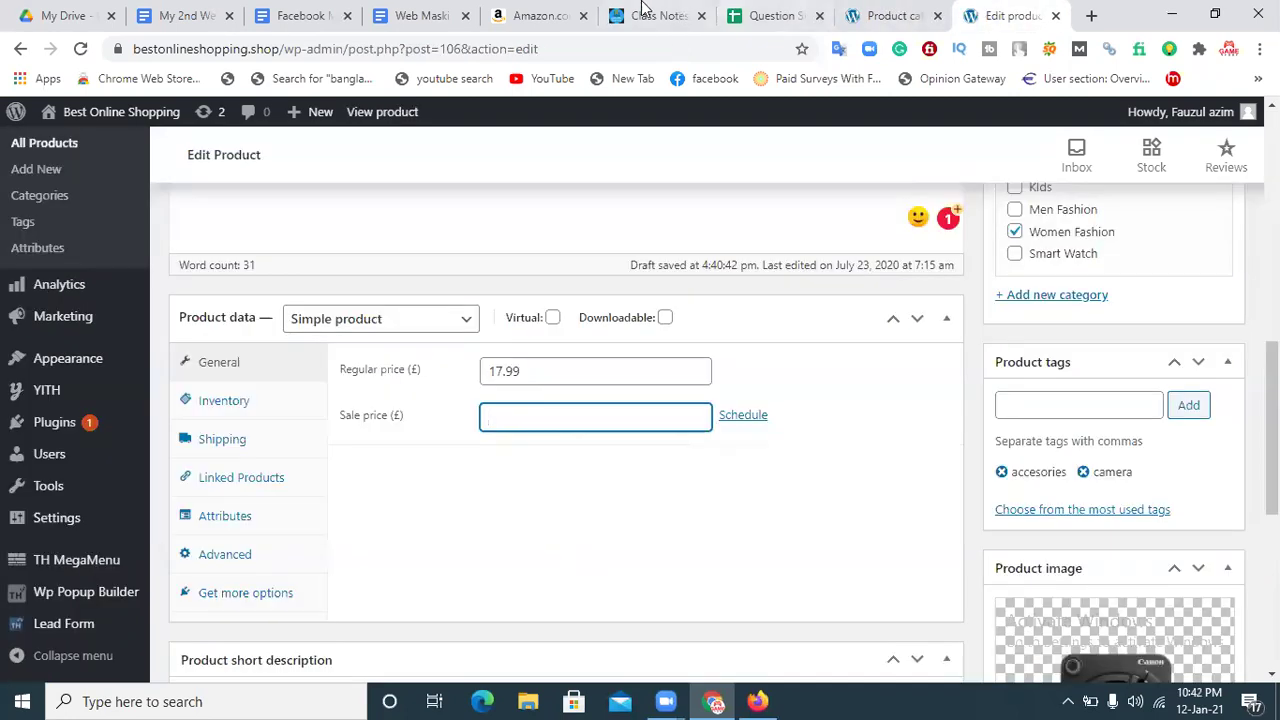
click(550, 15)
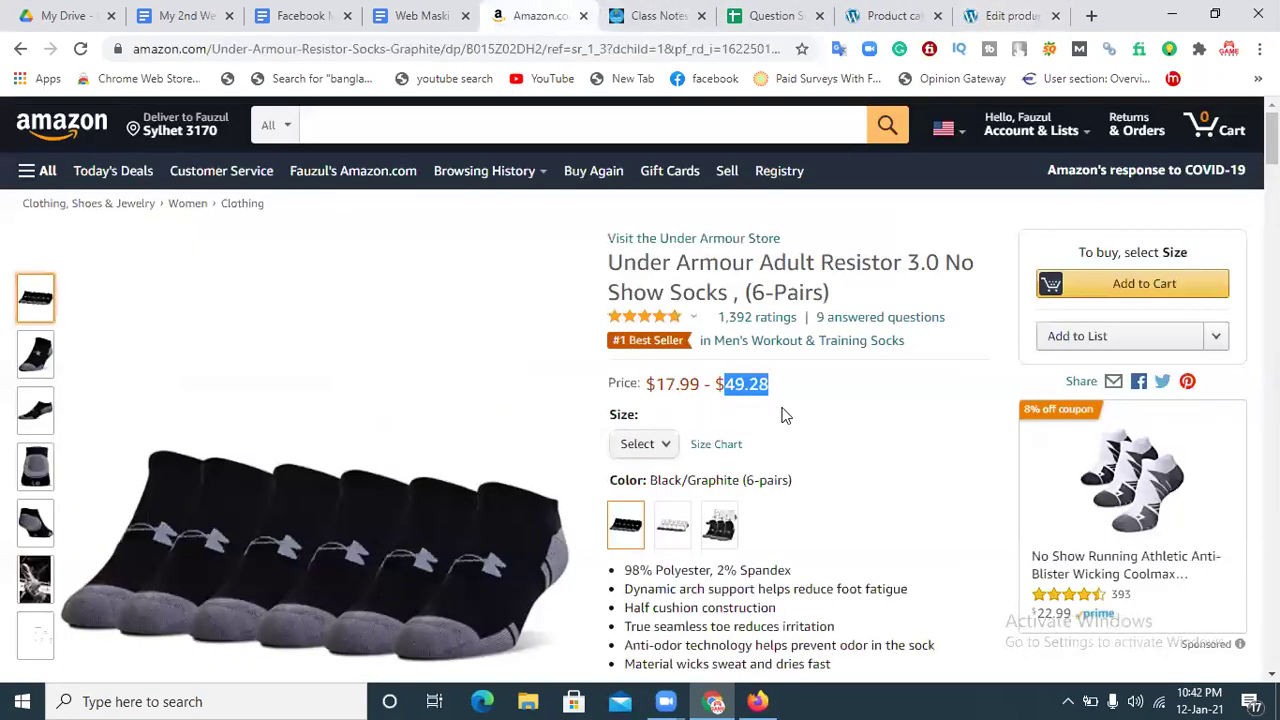
click(722, 383)
double_click(744, 384)
key(ctrl+c)
click(1010, 15)
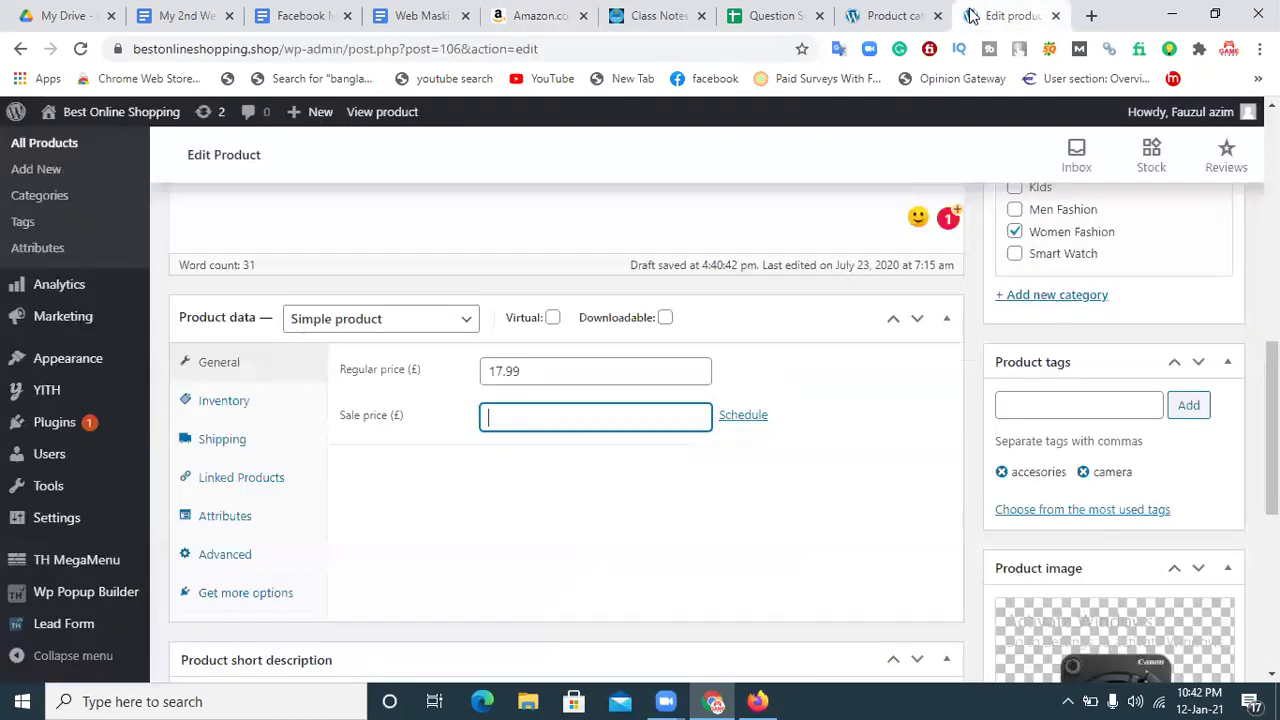
drag(529, 370, 425, 372)
key(ctrl+v)
Copy the lower price from the Amazon sock listing and set the product's sale price to 17.99
click(500, 416)
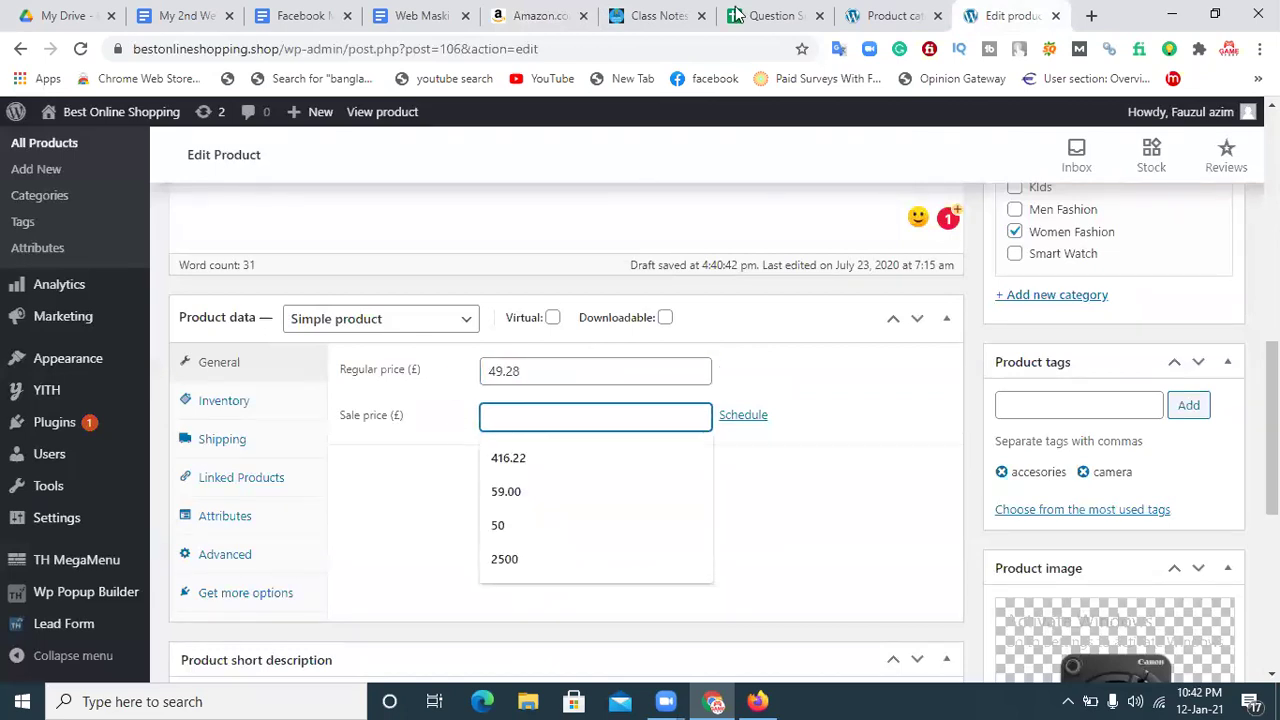
click(876, 15)
click(560, 15)
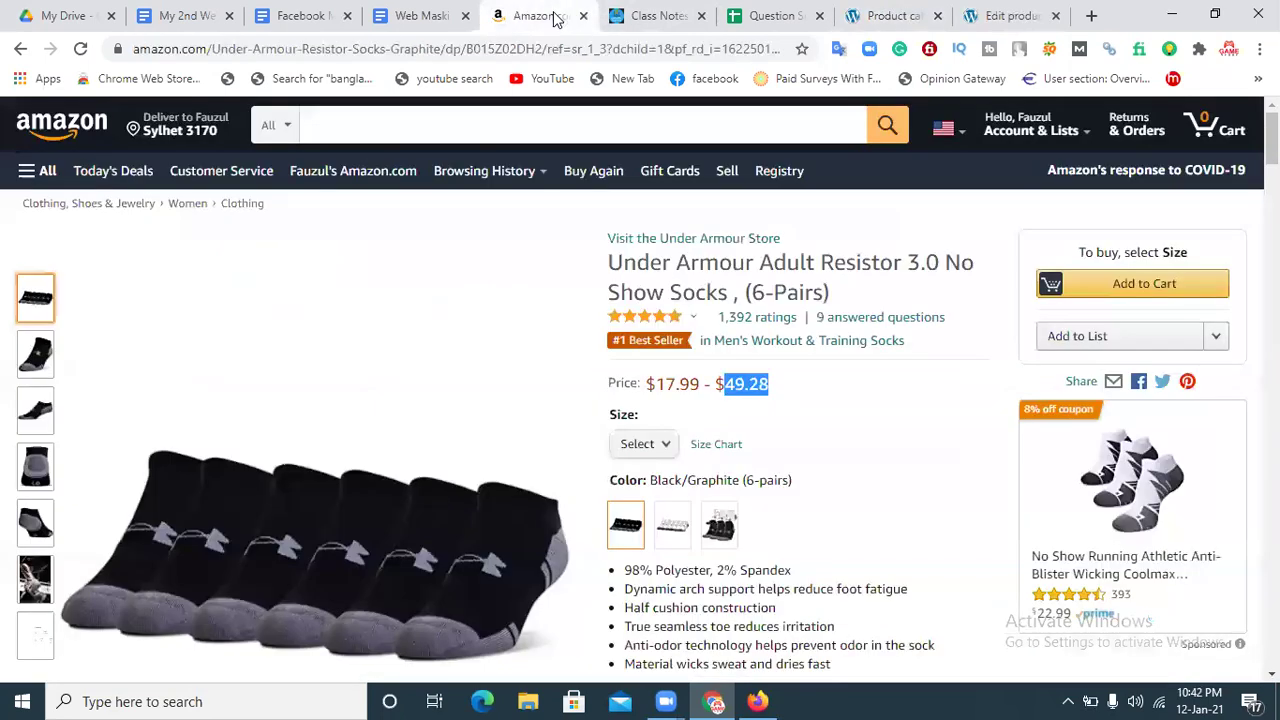
double_click(678, 384)
key(ctrl+c)
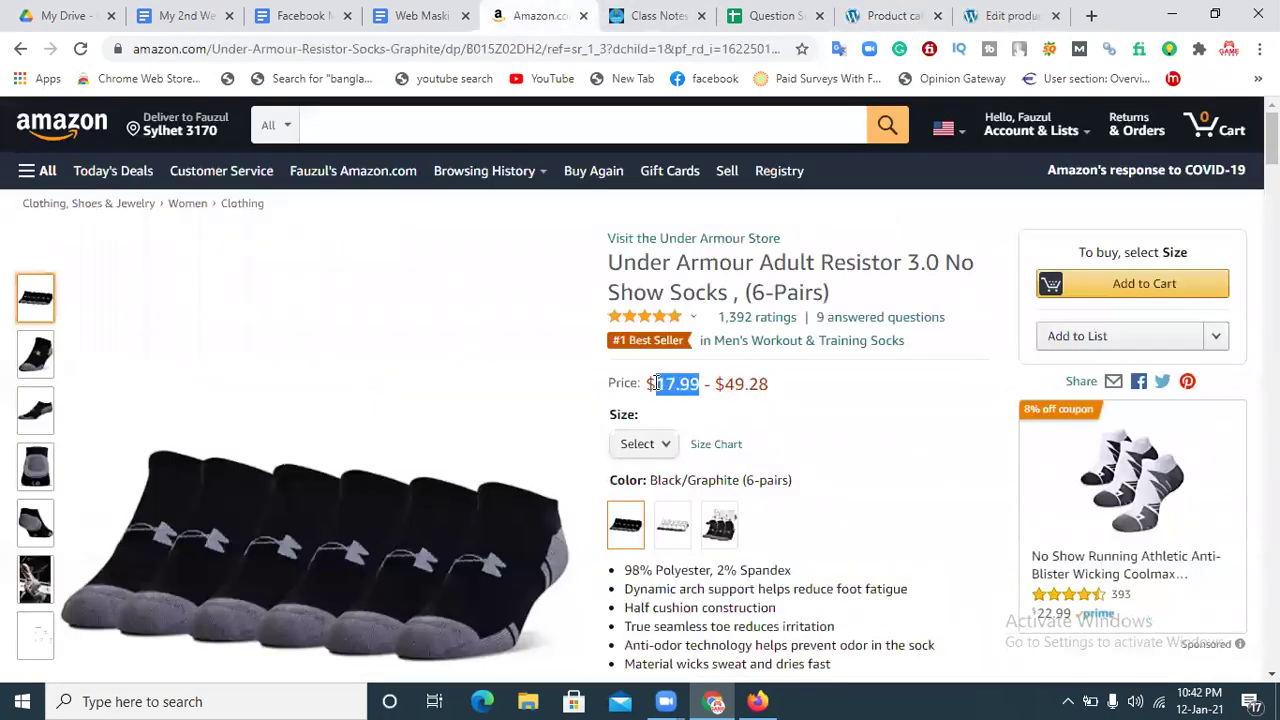
click(1005, 15)
key(ctrl+v)
click(505, 487)
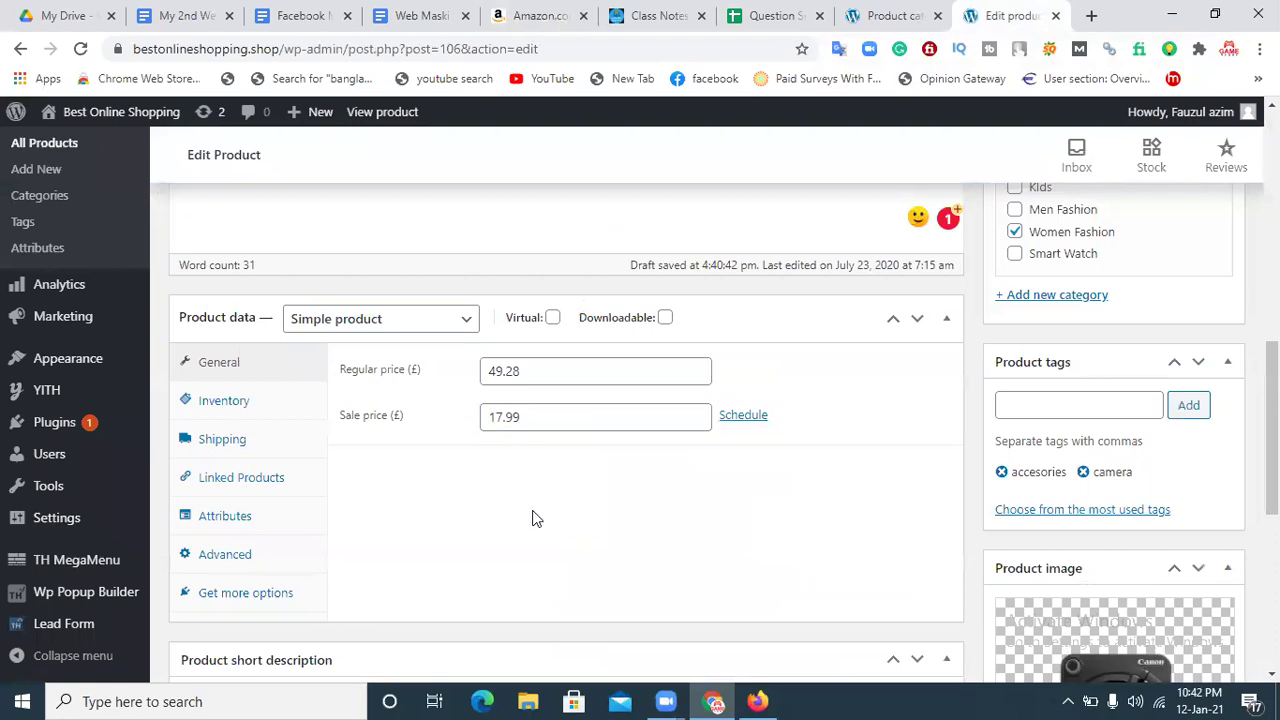
Change the product type from simple to External/Affiliate product
click(338, 322)
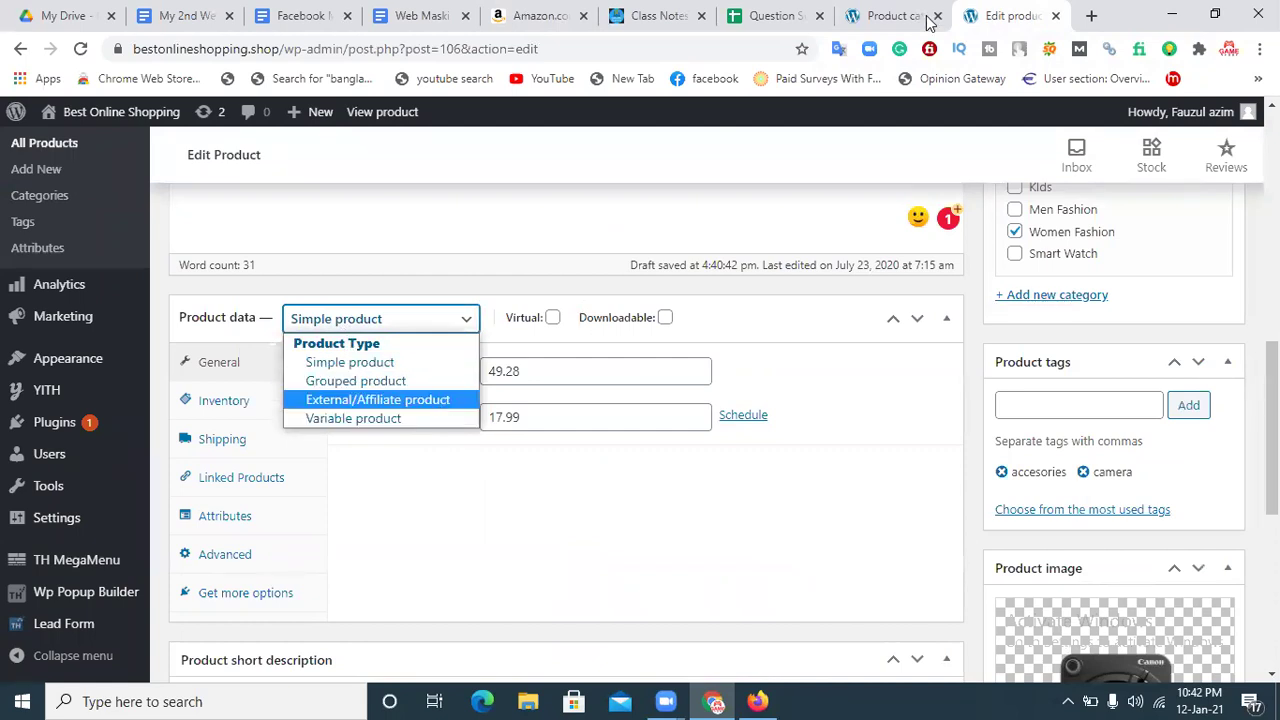
click(540, 16)
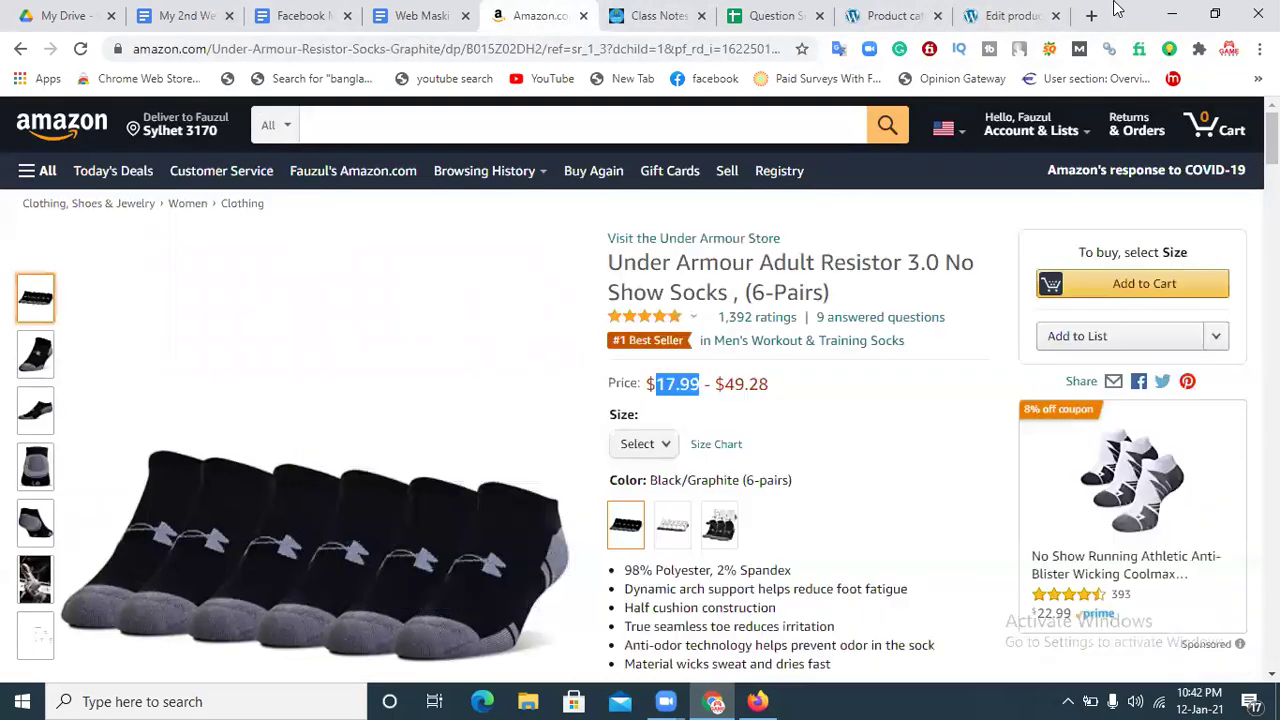
click(1005, 15)
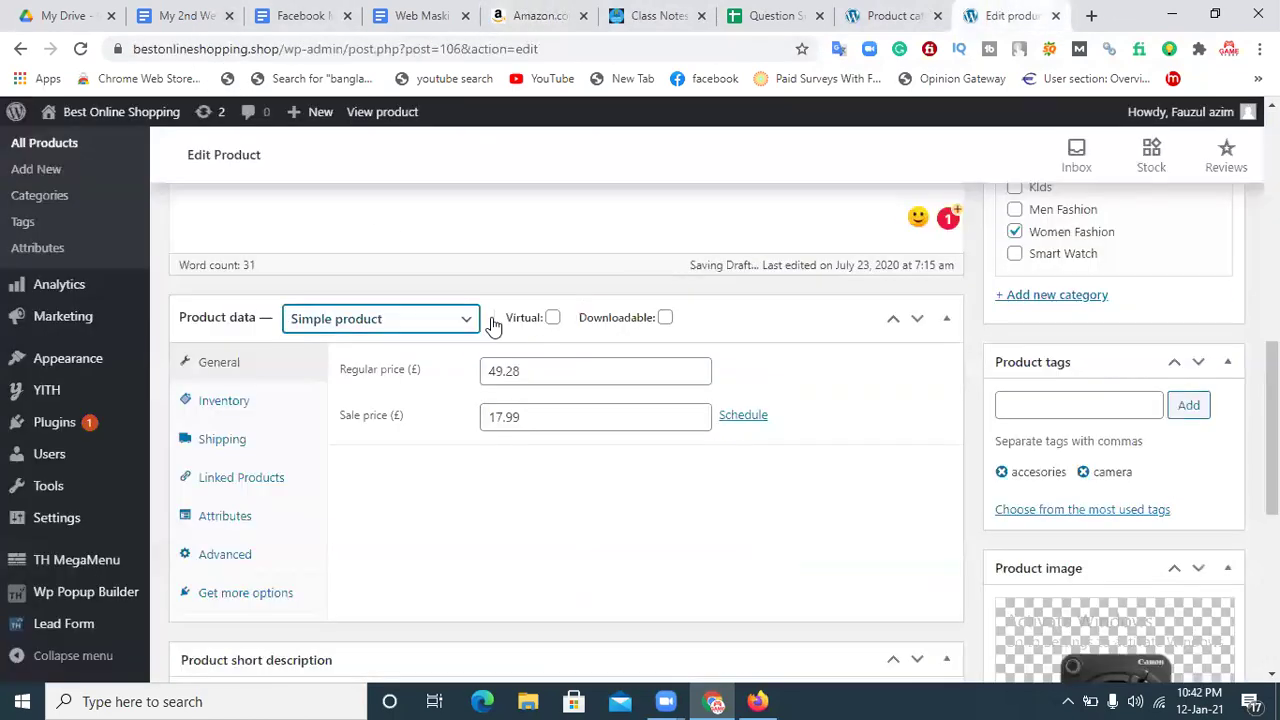
click(440, 322)
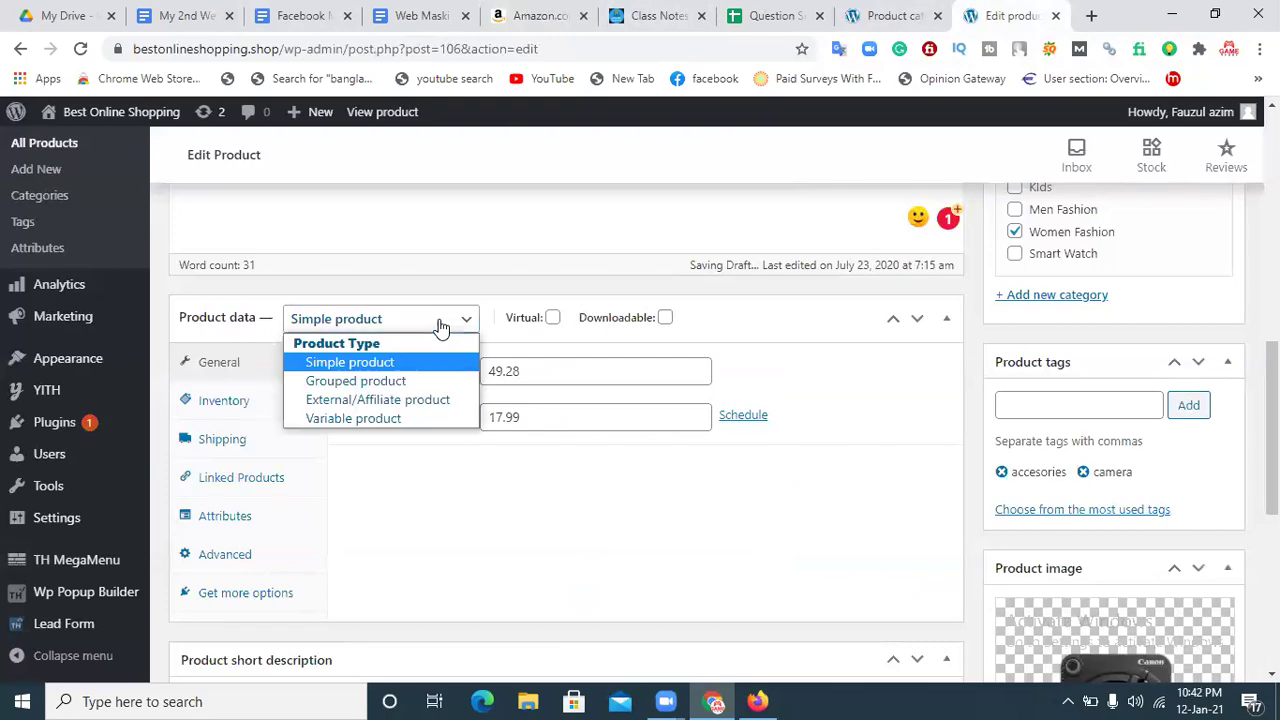
click(401, 402)
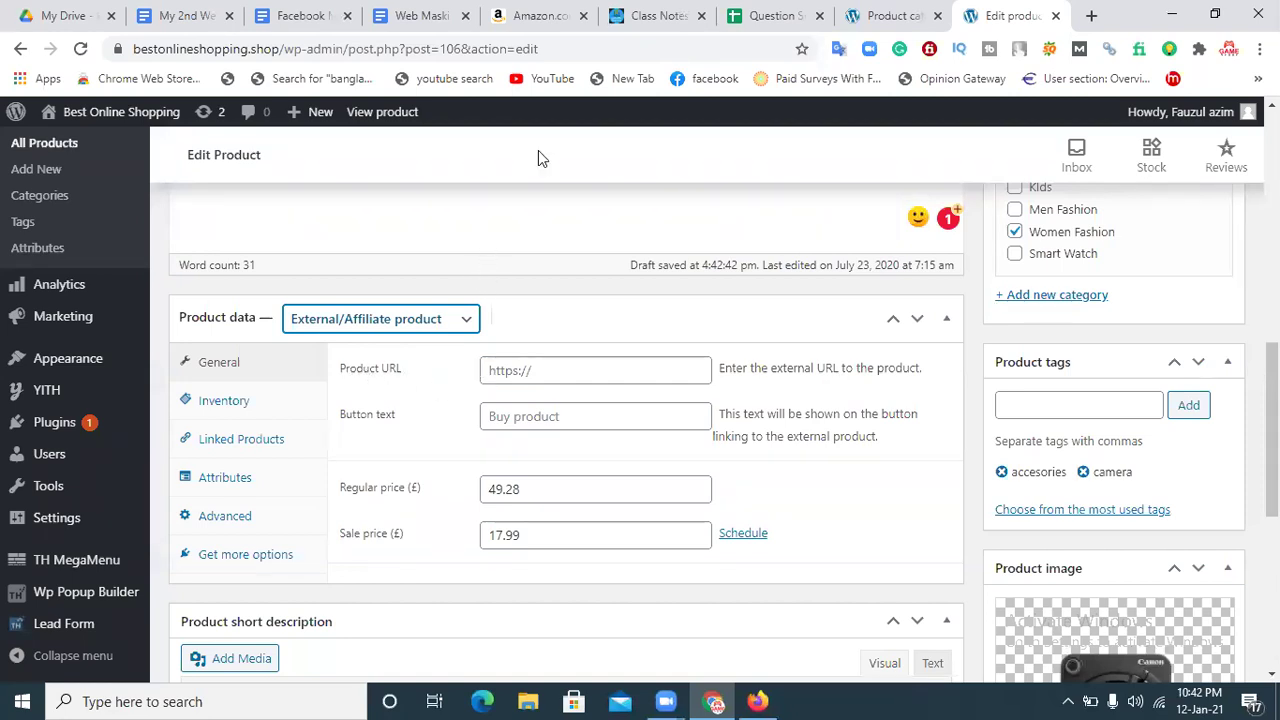
Copy the Amazon sock page's address into the product URL and set the button text to "Buy Now"
click(528, 16)
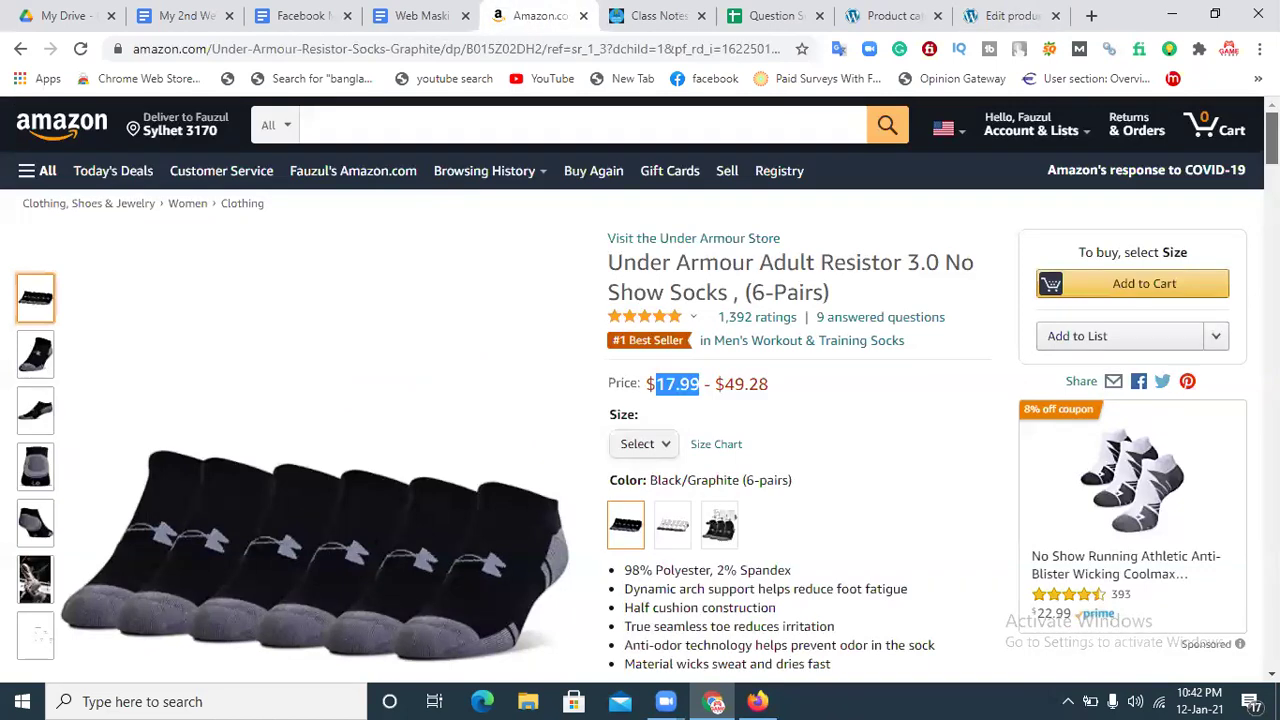
click(1004, 12)
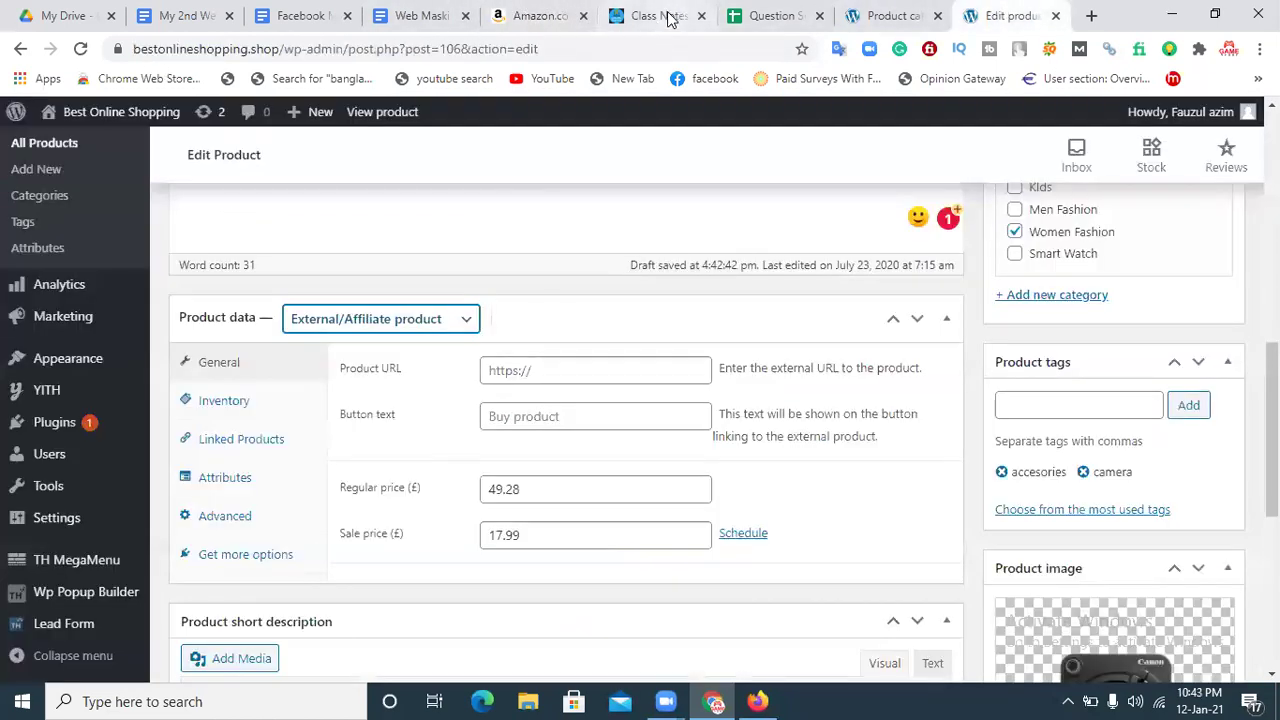
click(503, 17)
key(ctrl+l)
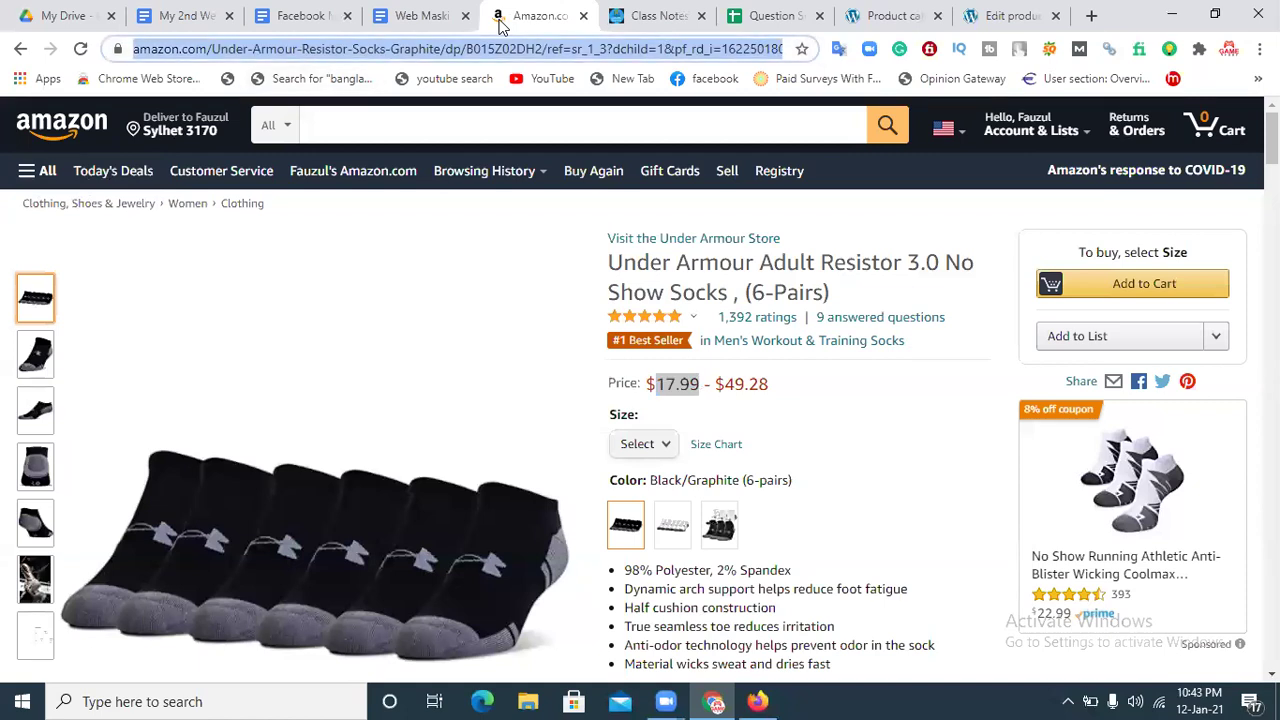
click(1010, 15)
click(543, 373)
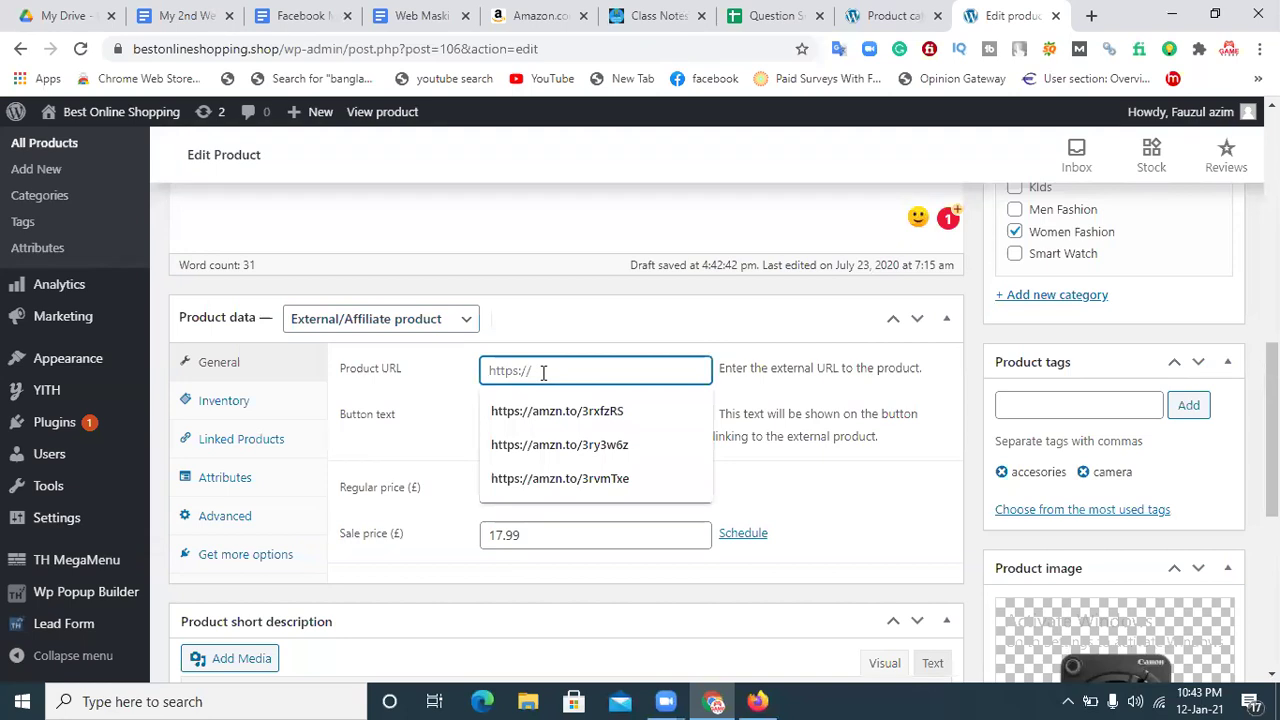
key(ctrl+v)
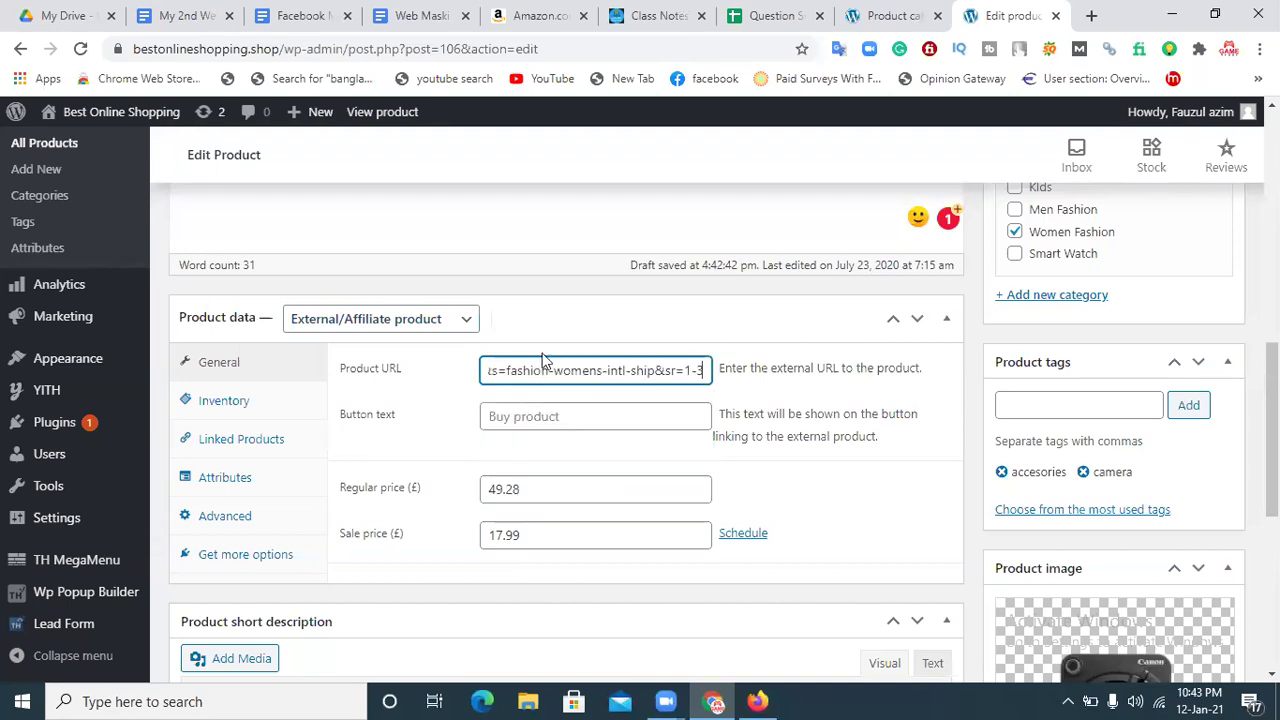
click(544, 417)
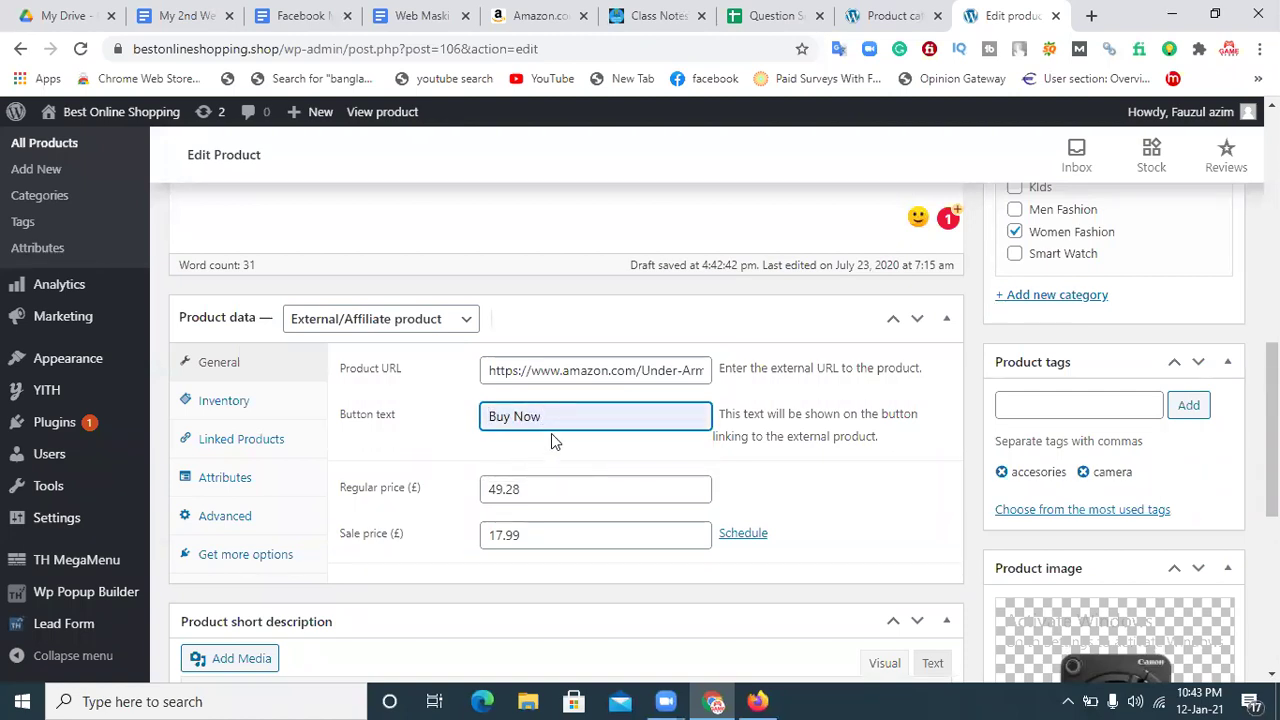
Replace the product short description with the six feature bullets copied from the main description
scroll(566, 433, down, 3)
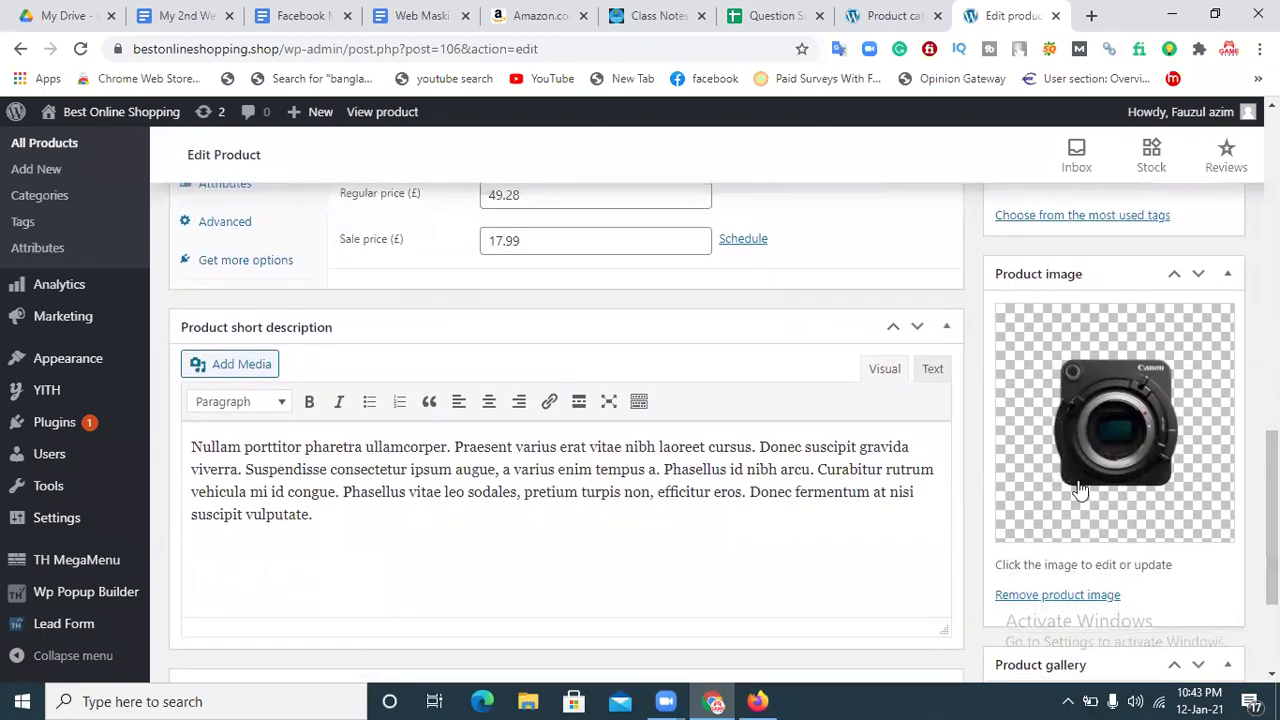
scroll(953, 243, up, 10)
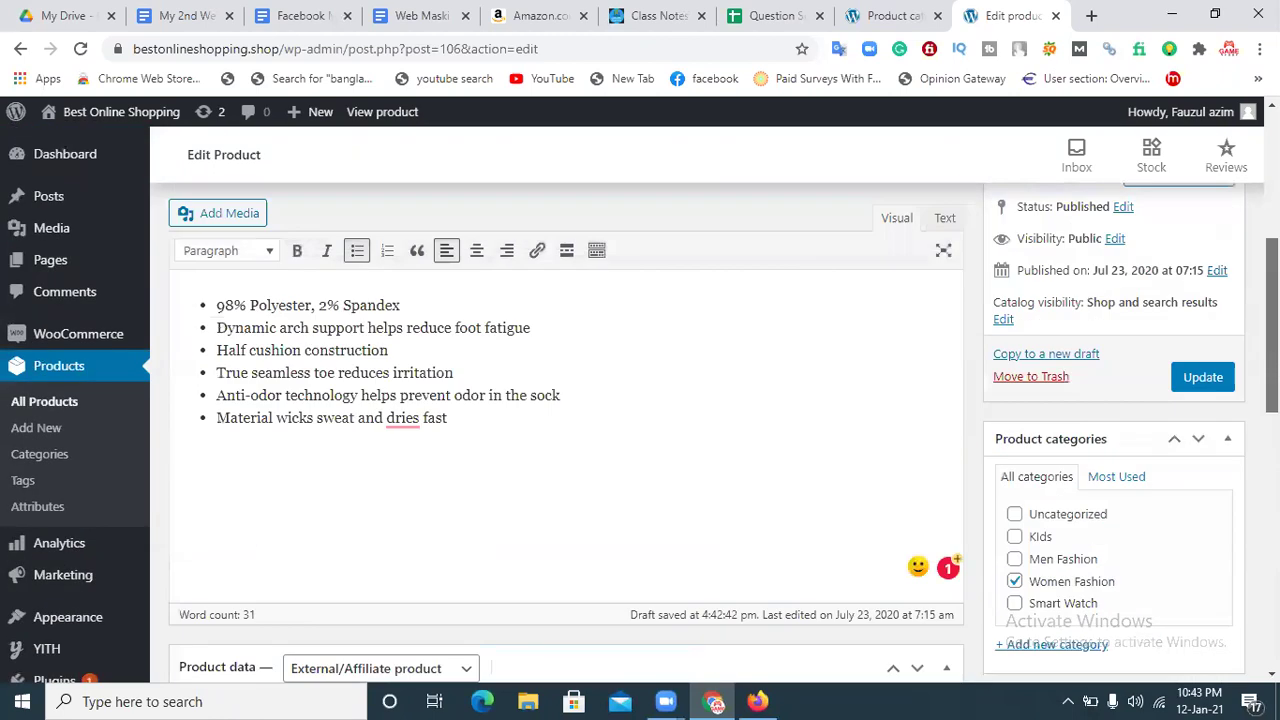
scroll(456, 455, down, 2)
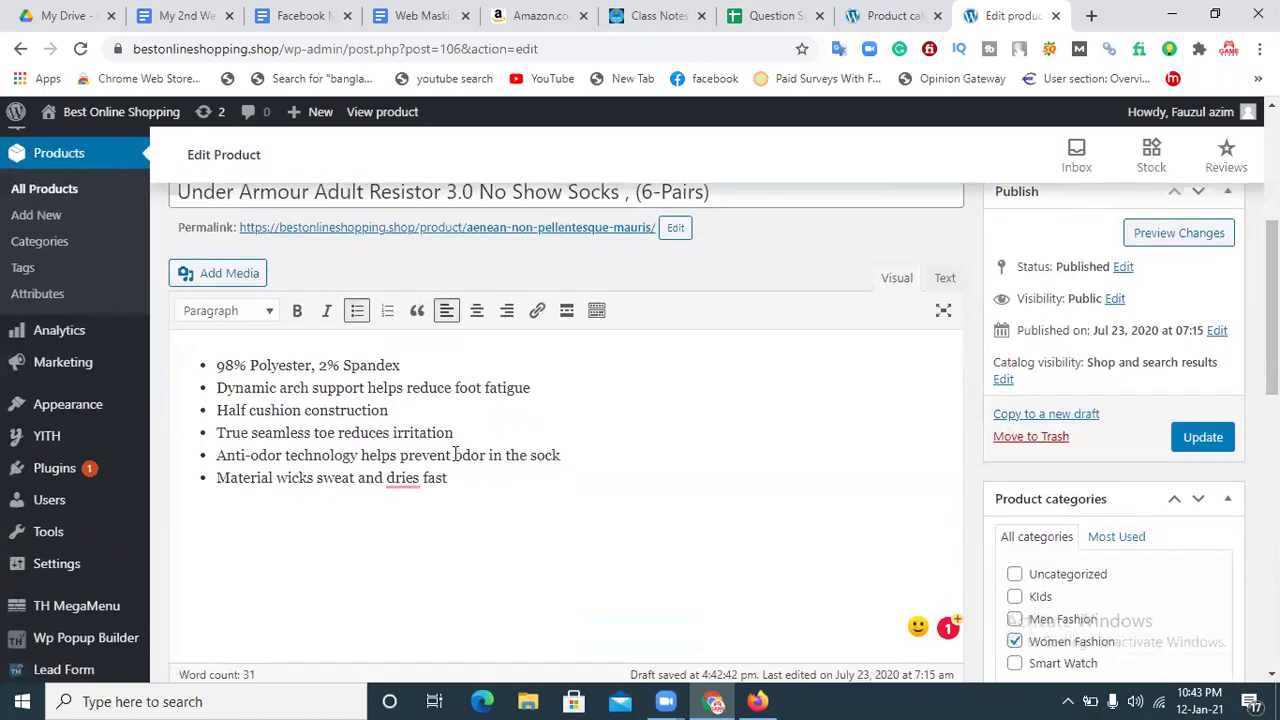
key(ctrl+a)
key(ctrl+c)
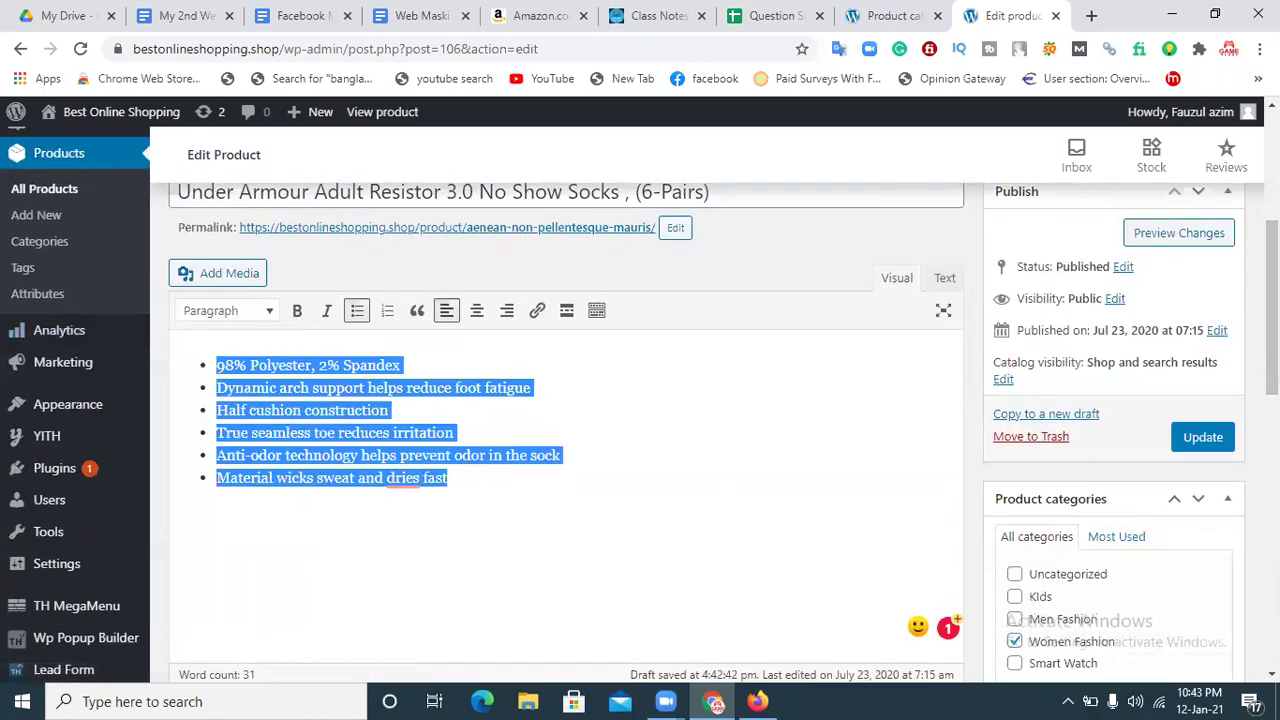
scroll(363, 433, down, 9)
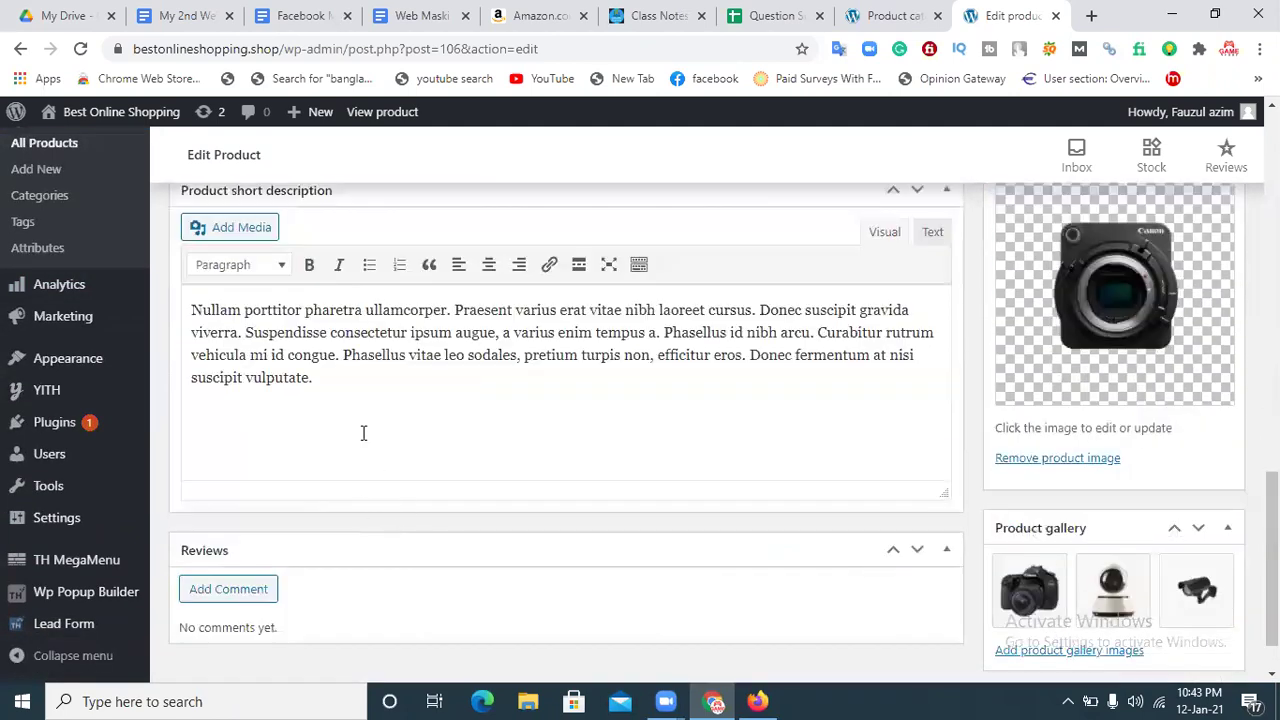
key(ctrl+a)
key(ctrl+v)
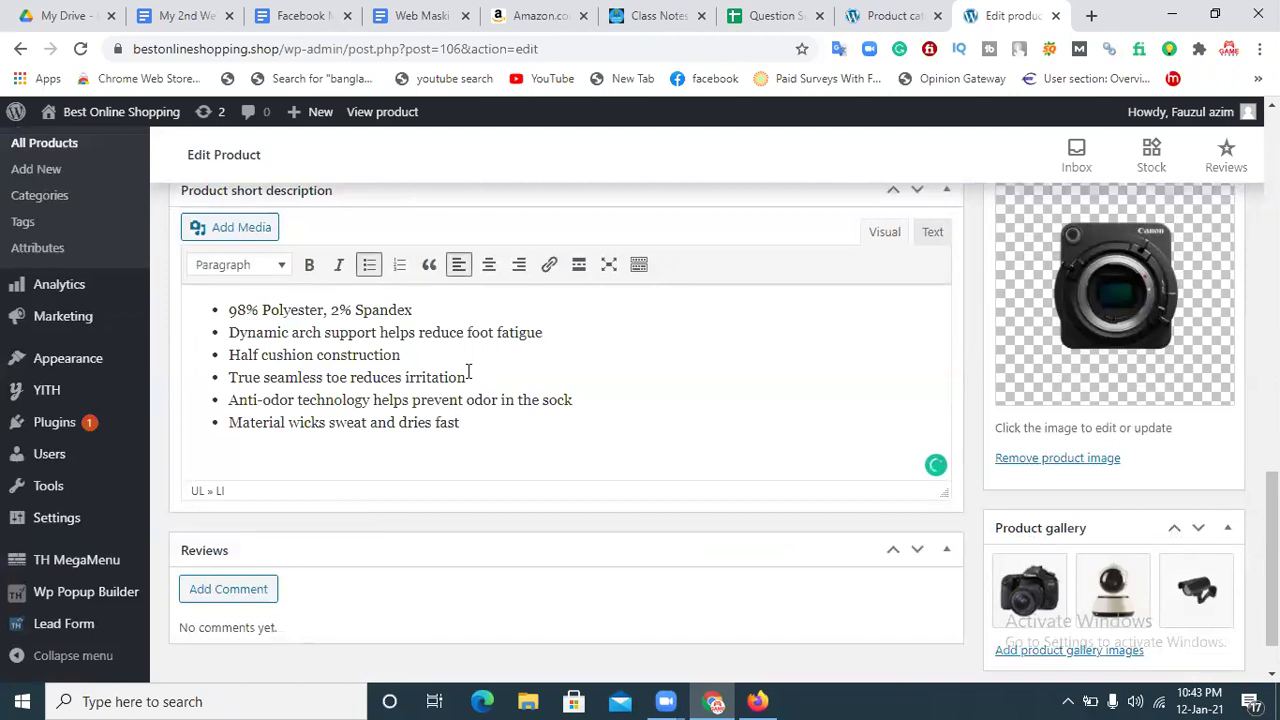
Remove the camera picture set as the product image
scroll(1074, 388, up, 2)
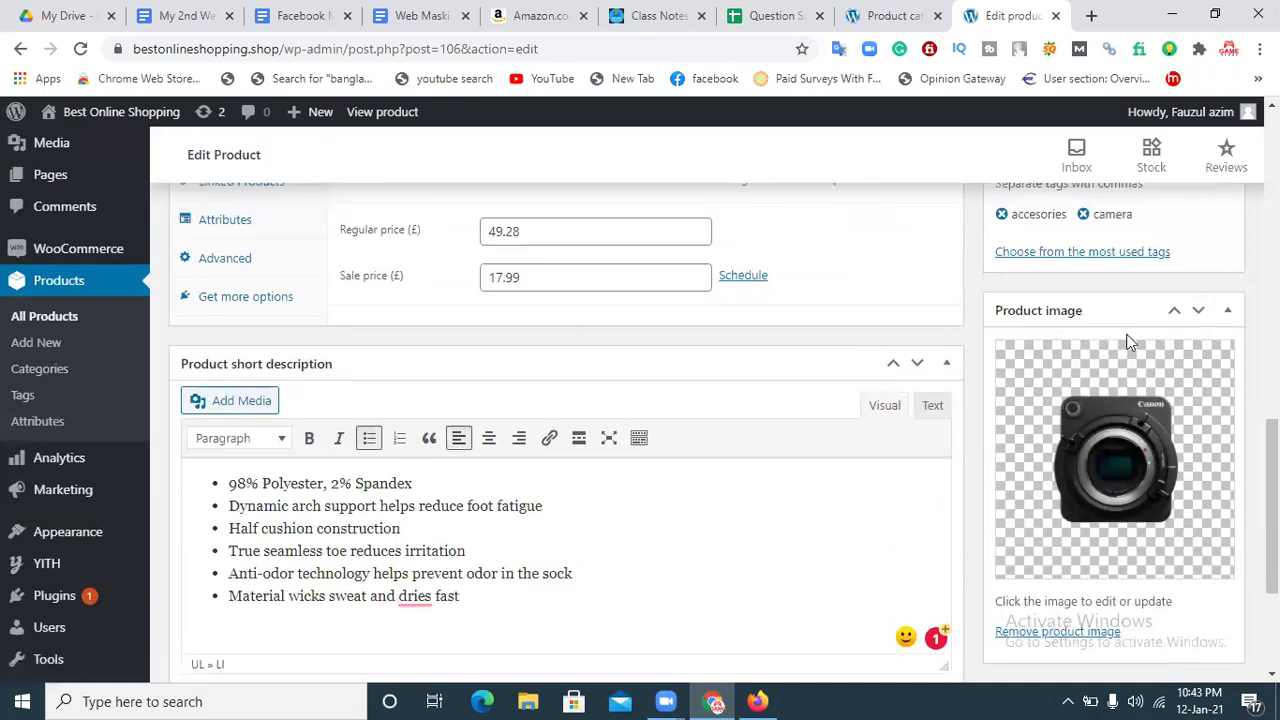
scroll(1060, 545, down, 1)
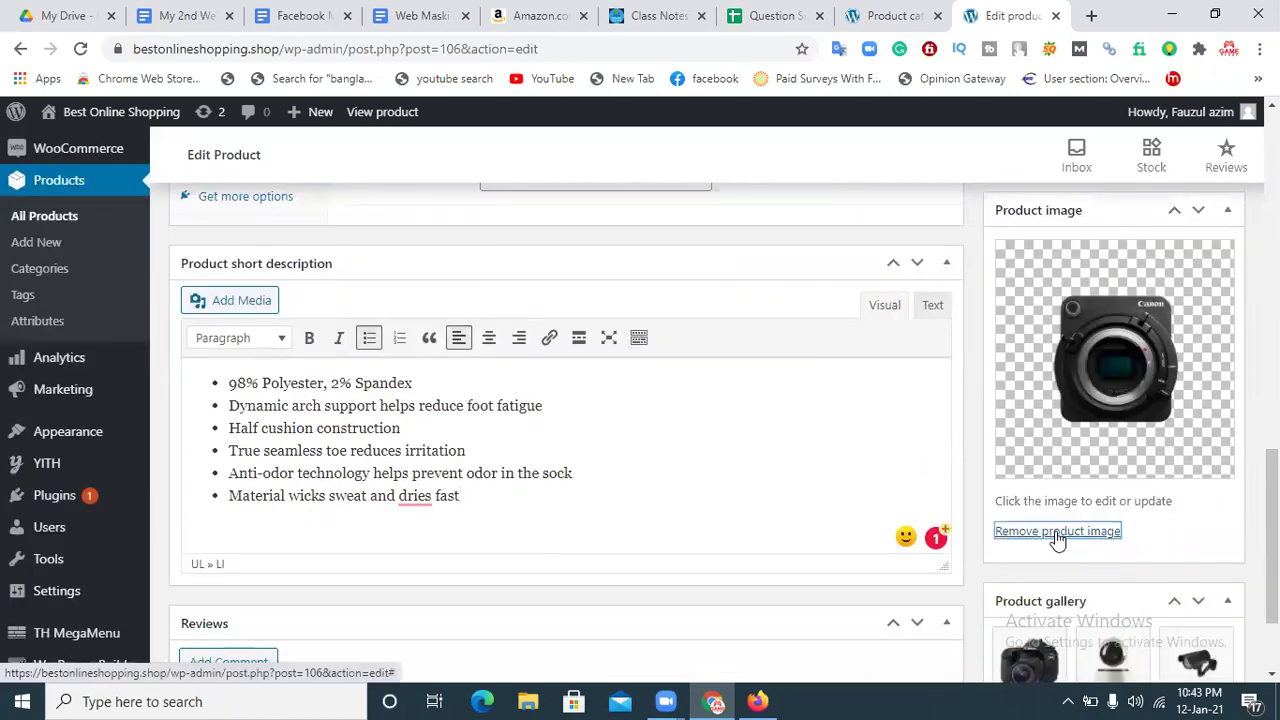
click(1057, 533)
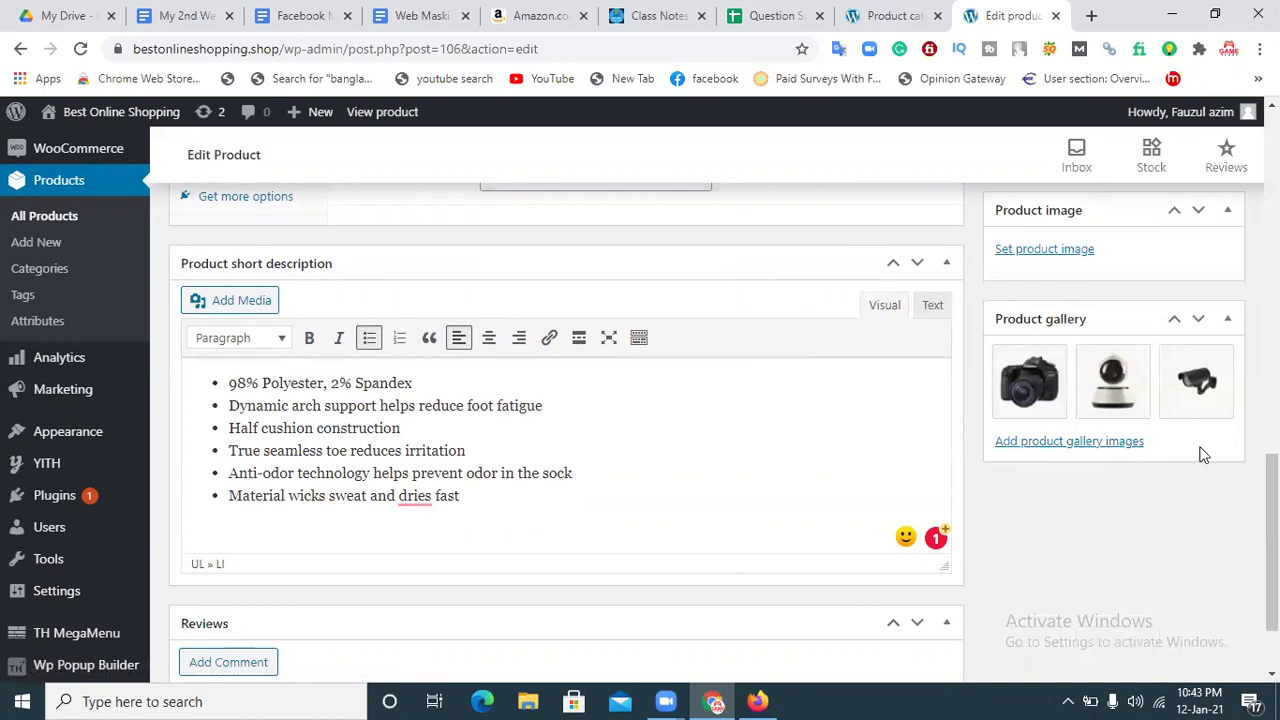
Upload Screenshot_49 from the Lightshot folder in Documents and set it as the product image
scroll(1203, 455, up, 1)
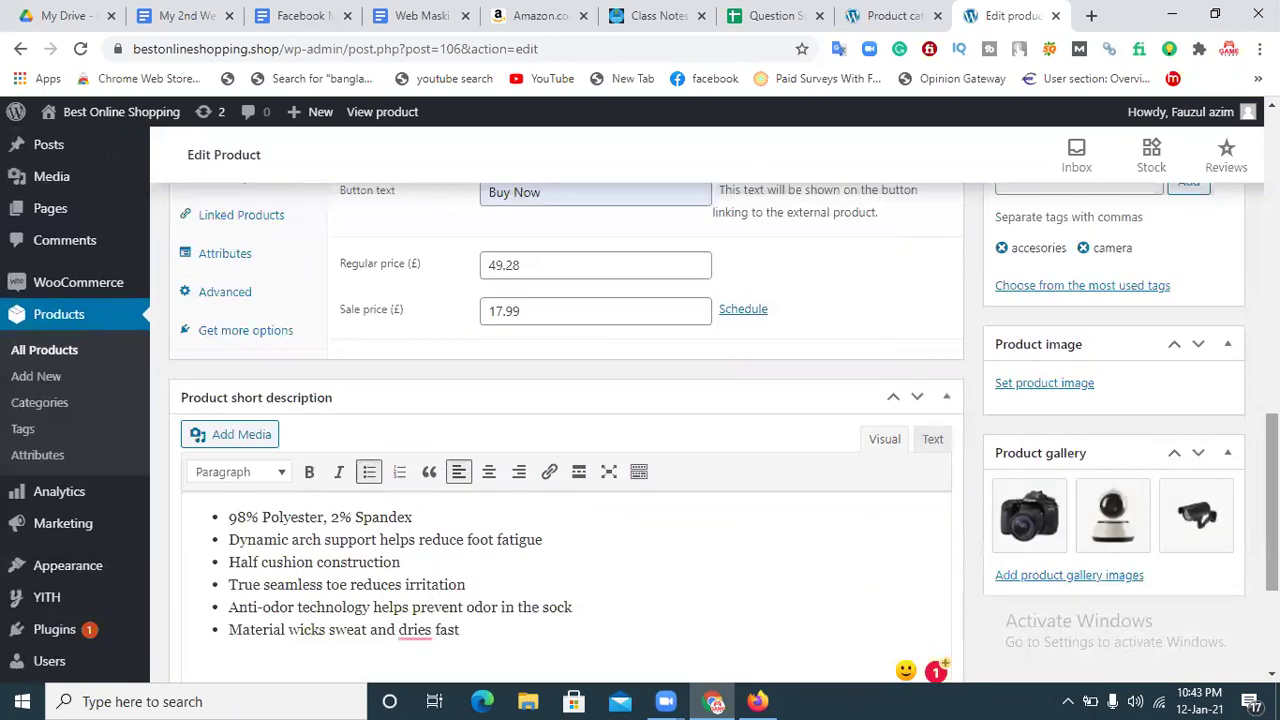
click(1031, 386)
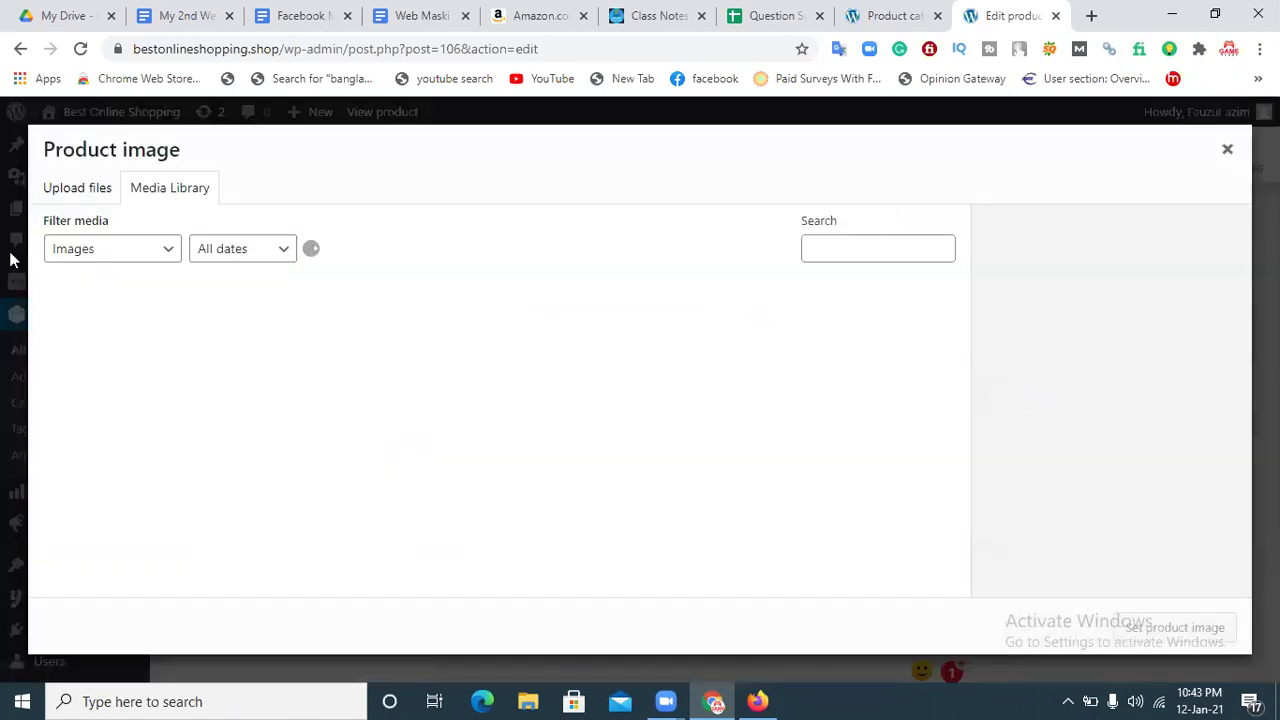
click(53, 195)
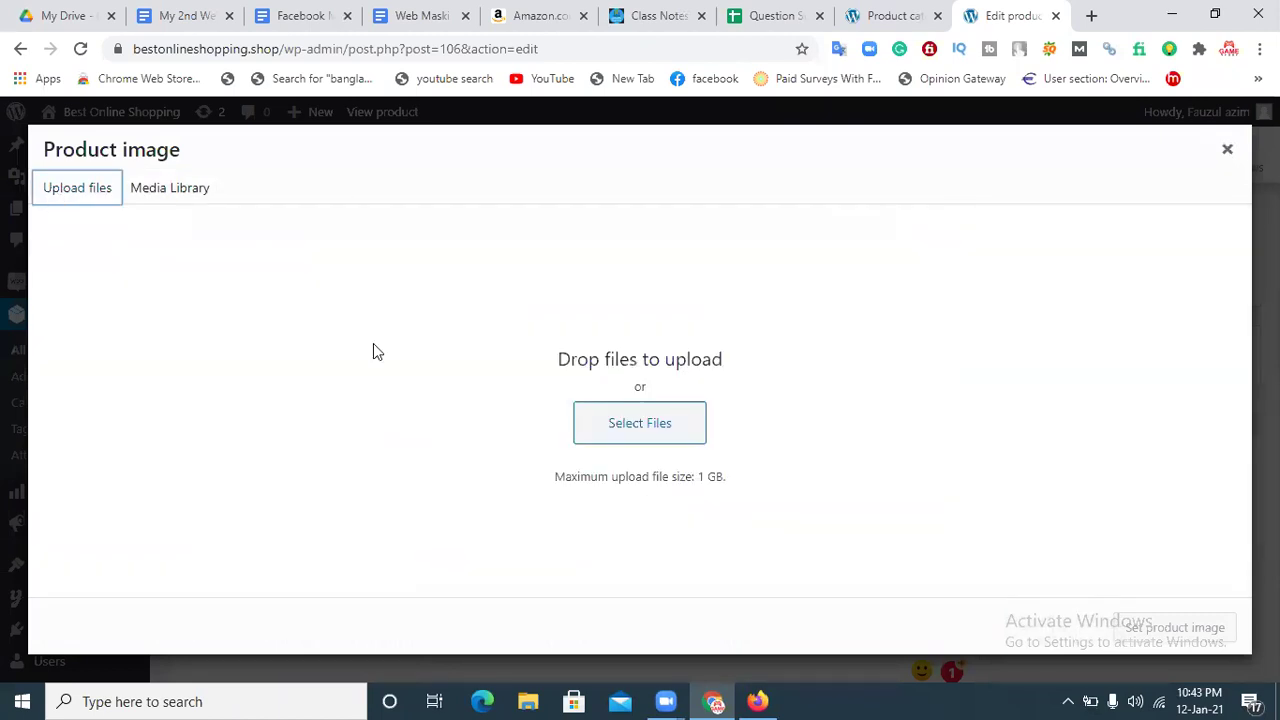
click(669, 441)
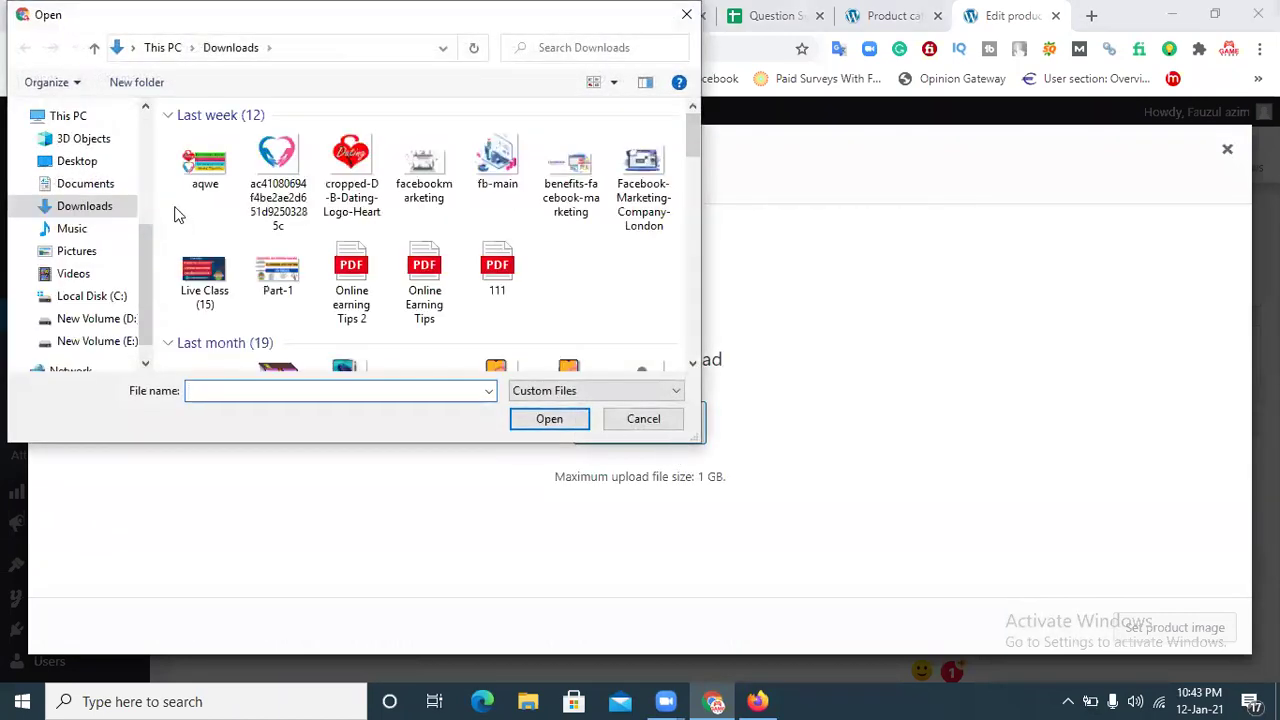
click(113, 188)
double_click(355, 145)
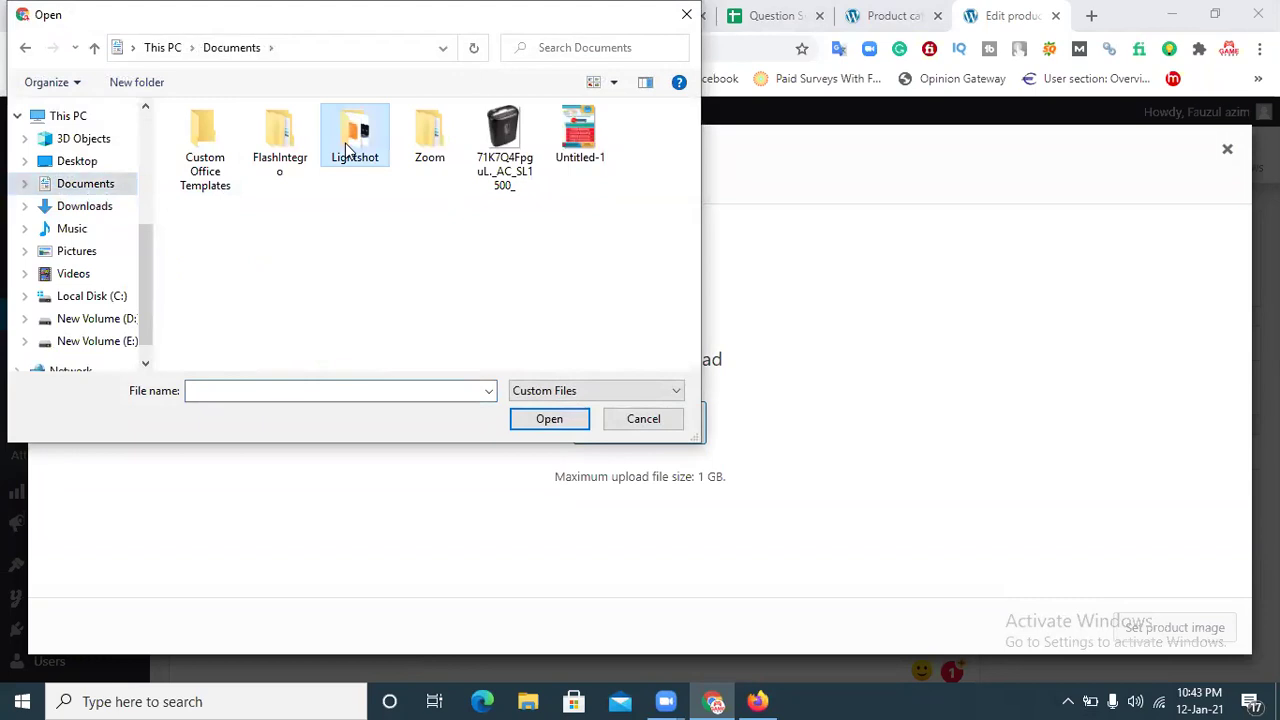
drag(691, 148, 690, 346)
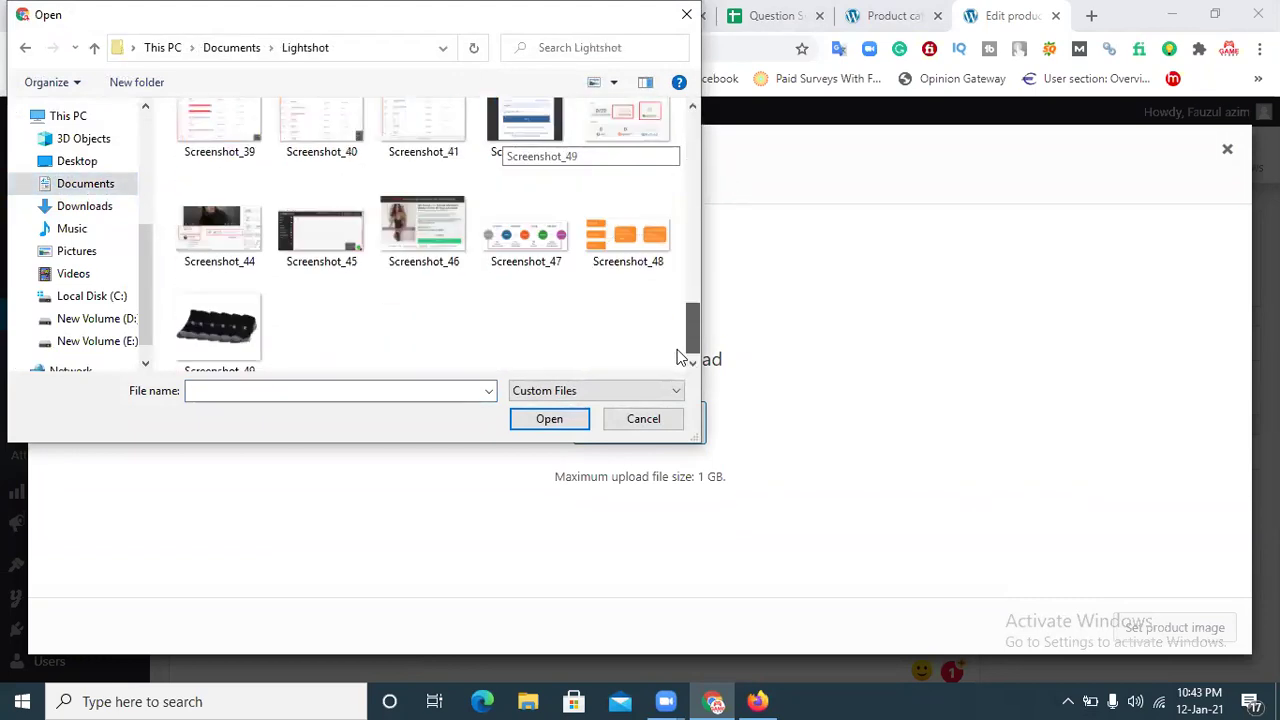
click(221, 343)
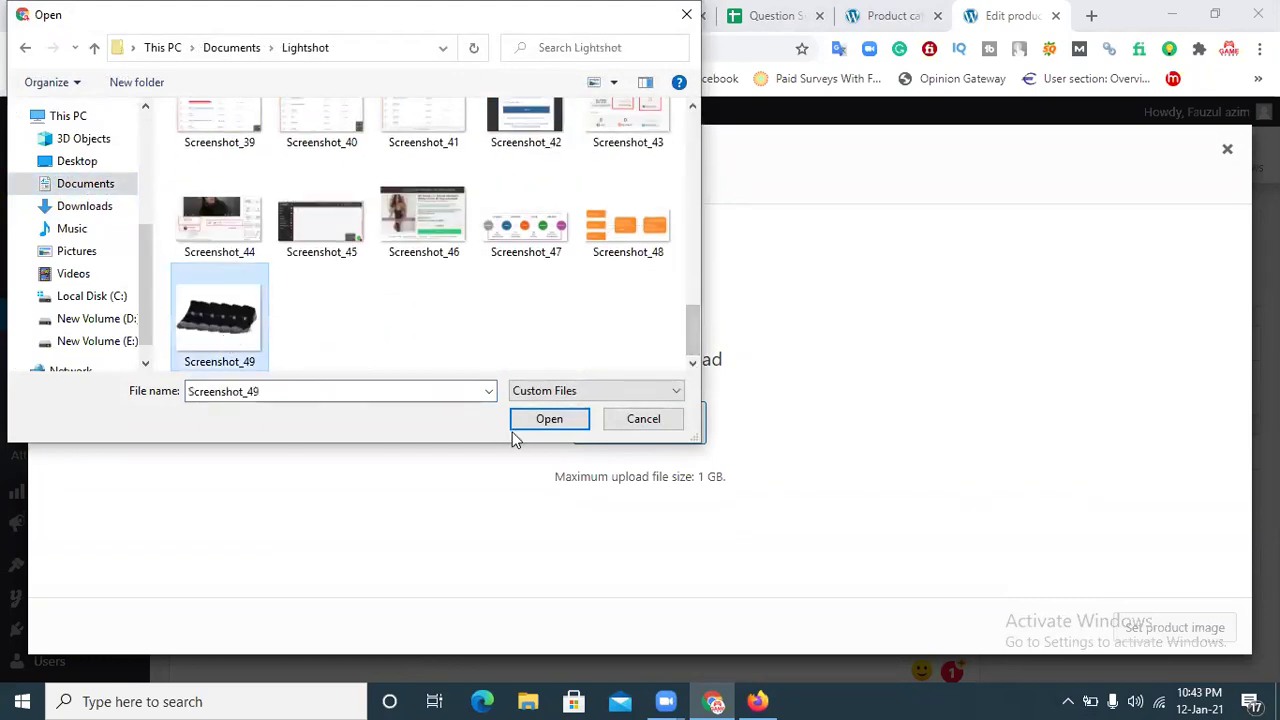
click(537, 423)
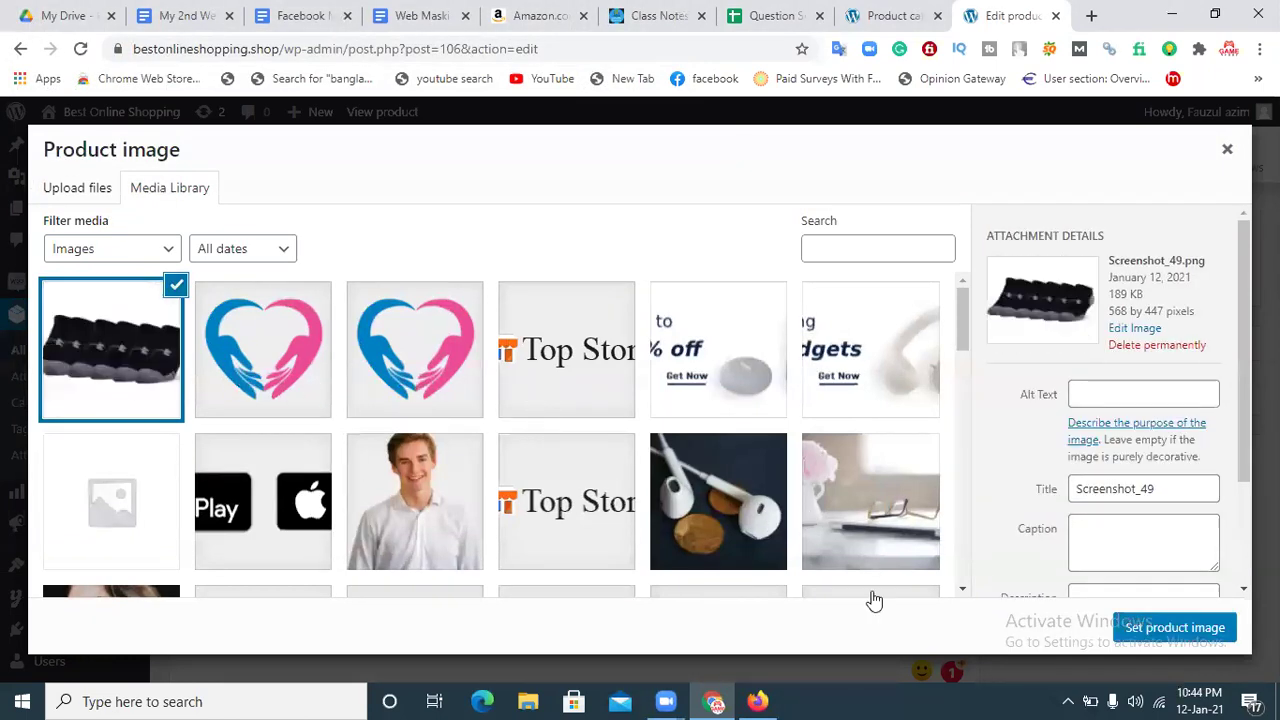
click(1147, 630)
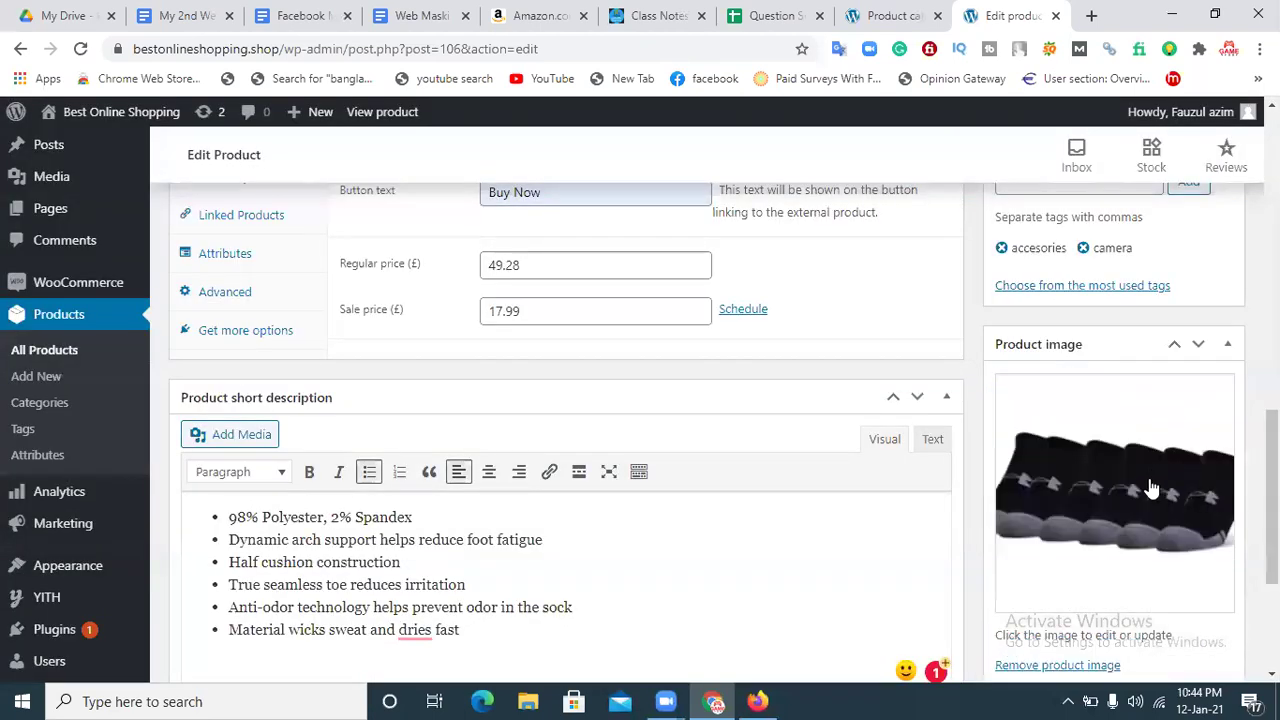
Delete all three camera pictures from the product gallery
scroll(1272, 500, down, 2)
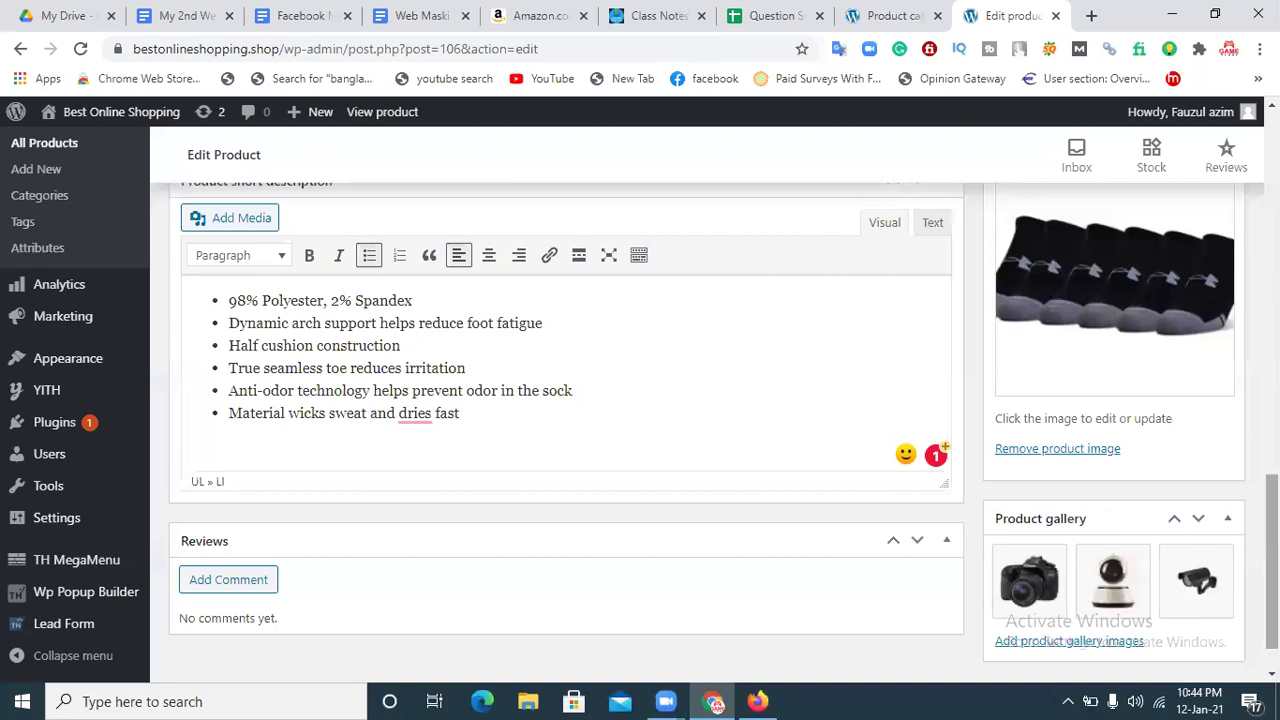
scroll(1150, 580, down, 1)
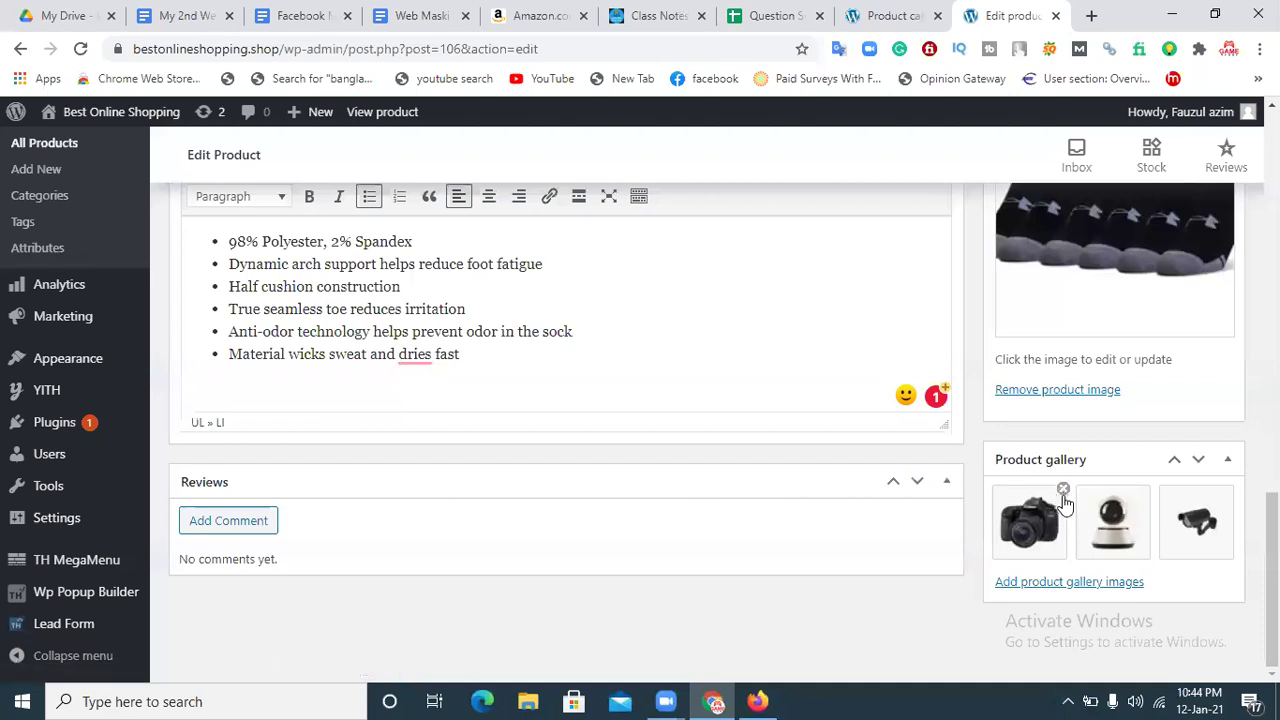
click(1063, 492)
click(1063, 492)
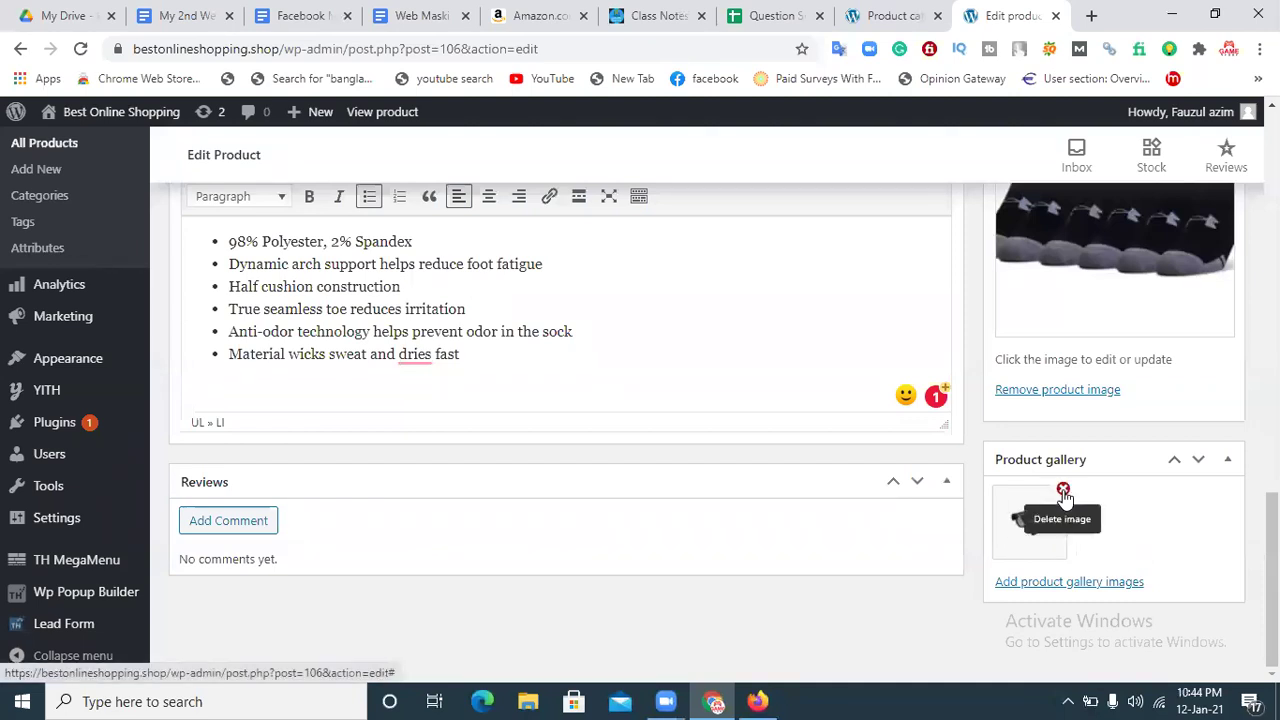
click(1063, 492)
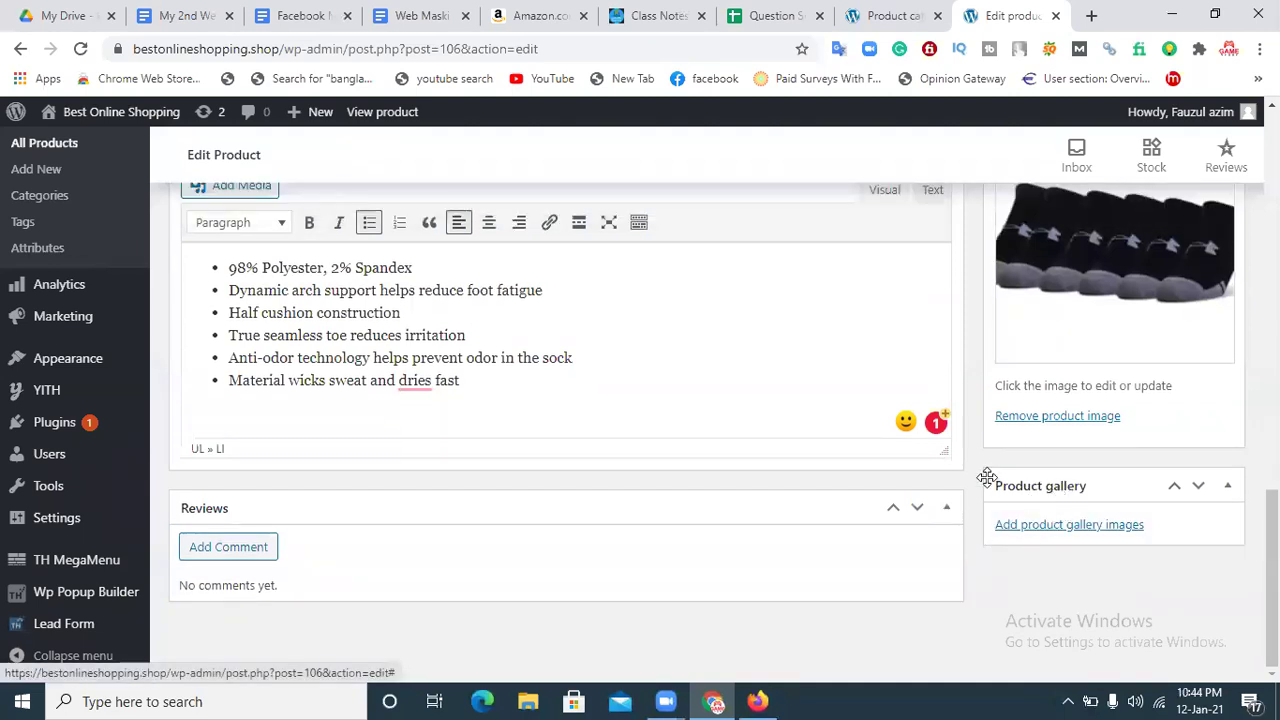
Switch to the Amazon sock page and display the second product picture, showing a single sock
click(520, 10)
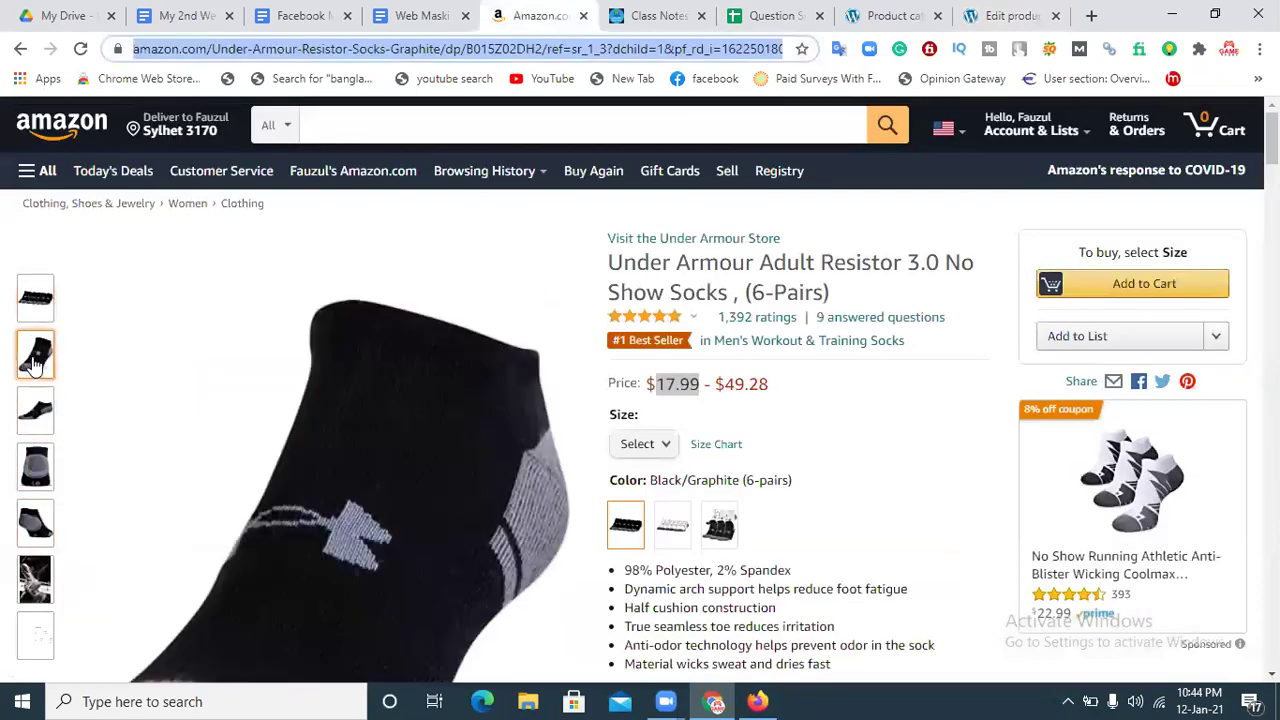
click(35, 360)
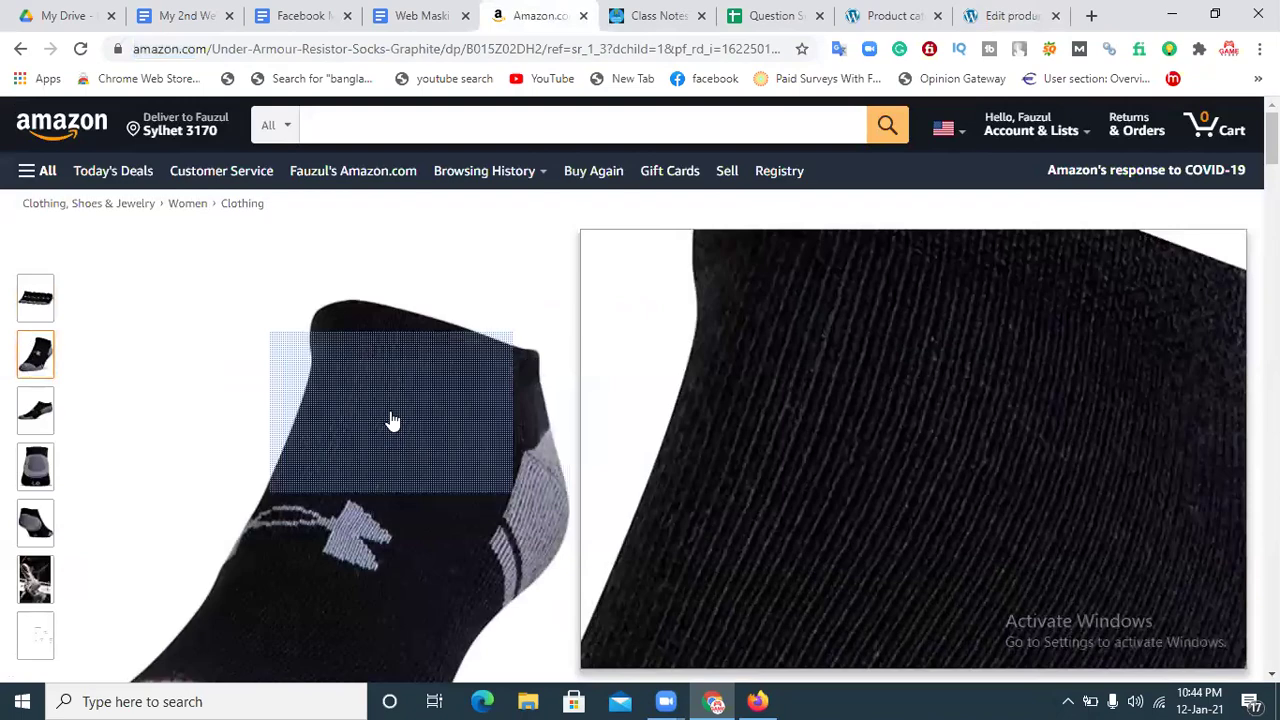
right_click(391, 413)
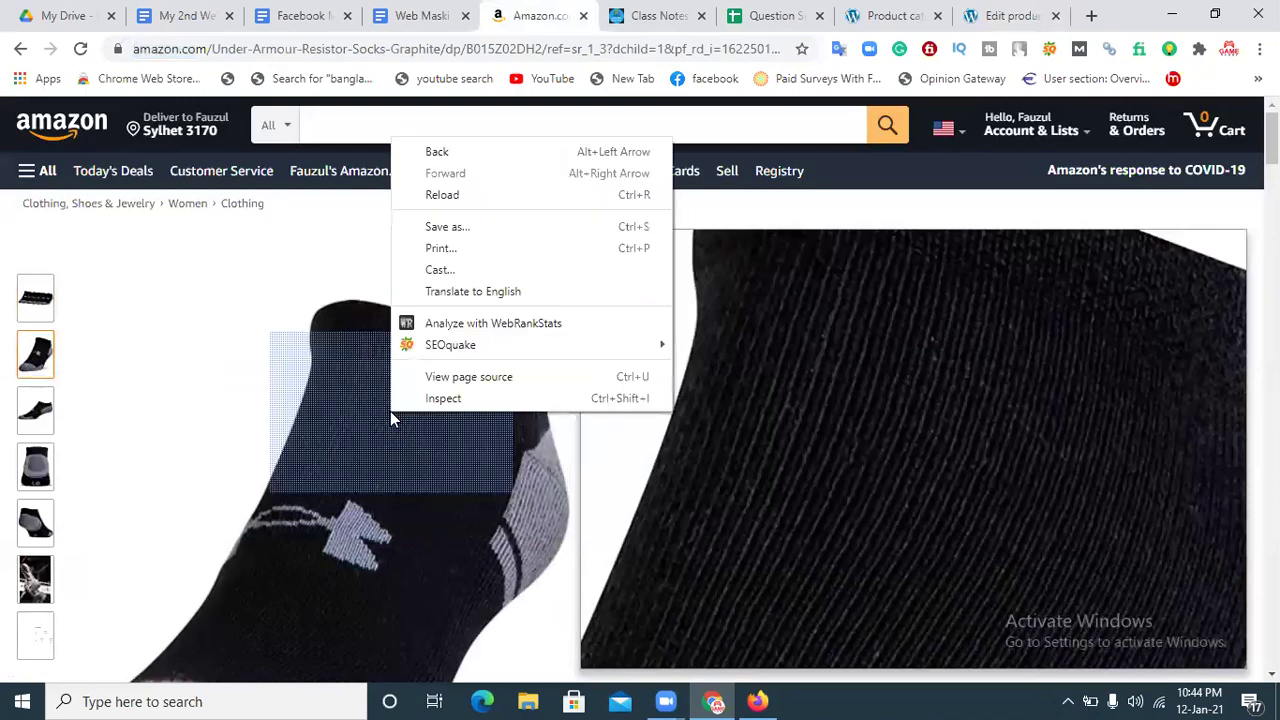
click(424, 231)
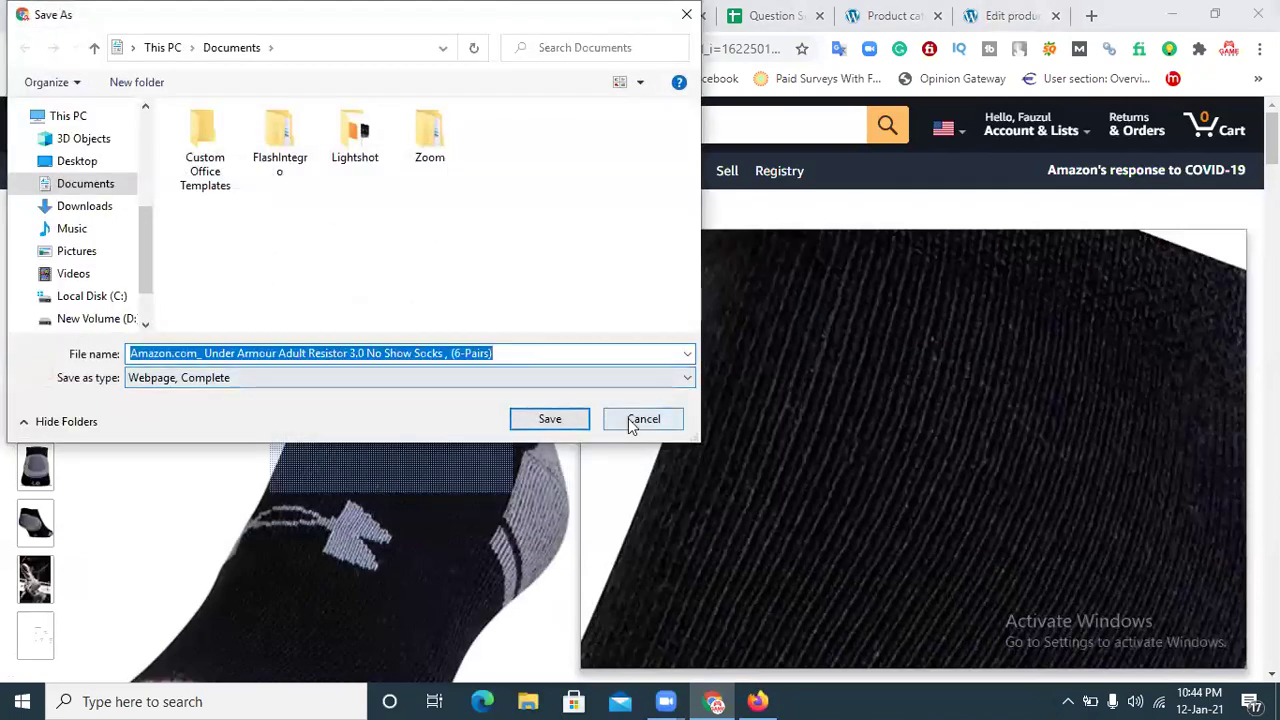
click(634, 421)
Capture the single-sock picture with Lightshot at about 547 x 615 pixels and save it as Screenshot_50 in PNG format in the Lightshot folder
scroll(640, 390, down, 5)
scroll(640, 390, up, 3)
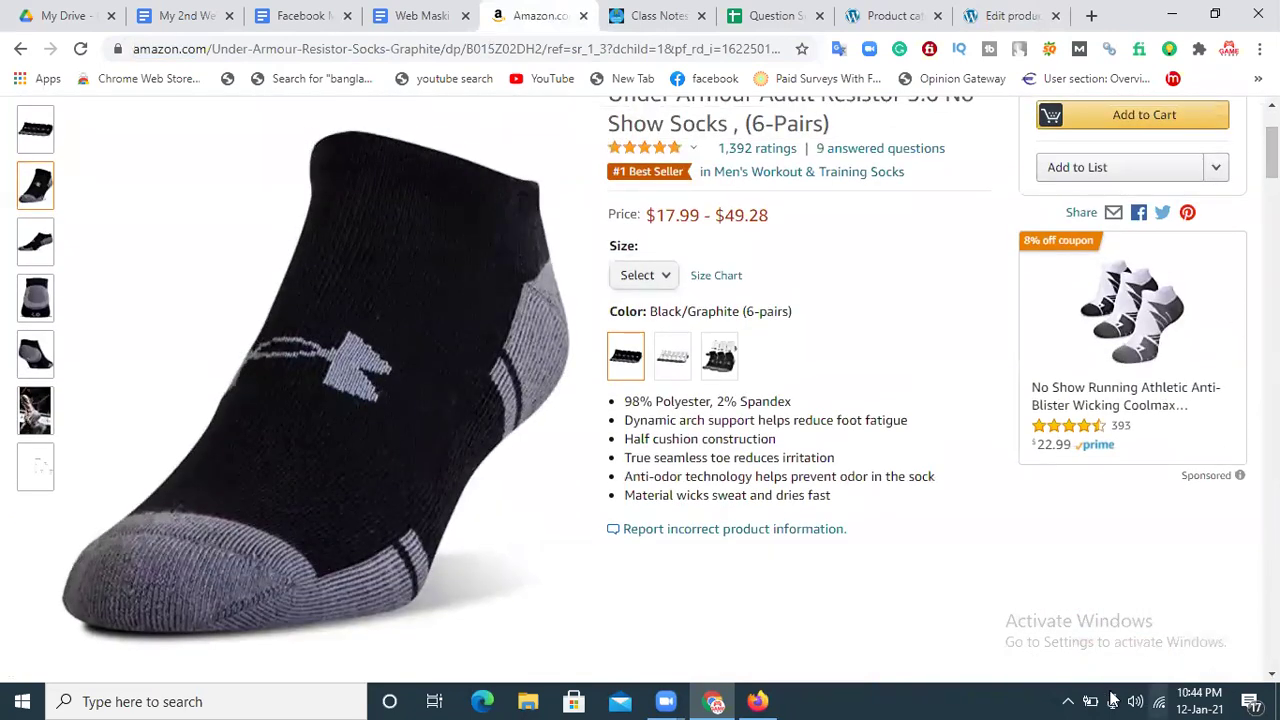
click(1068, 701)
click(1132, 624)
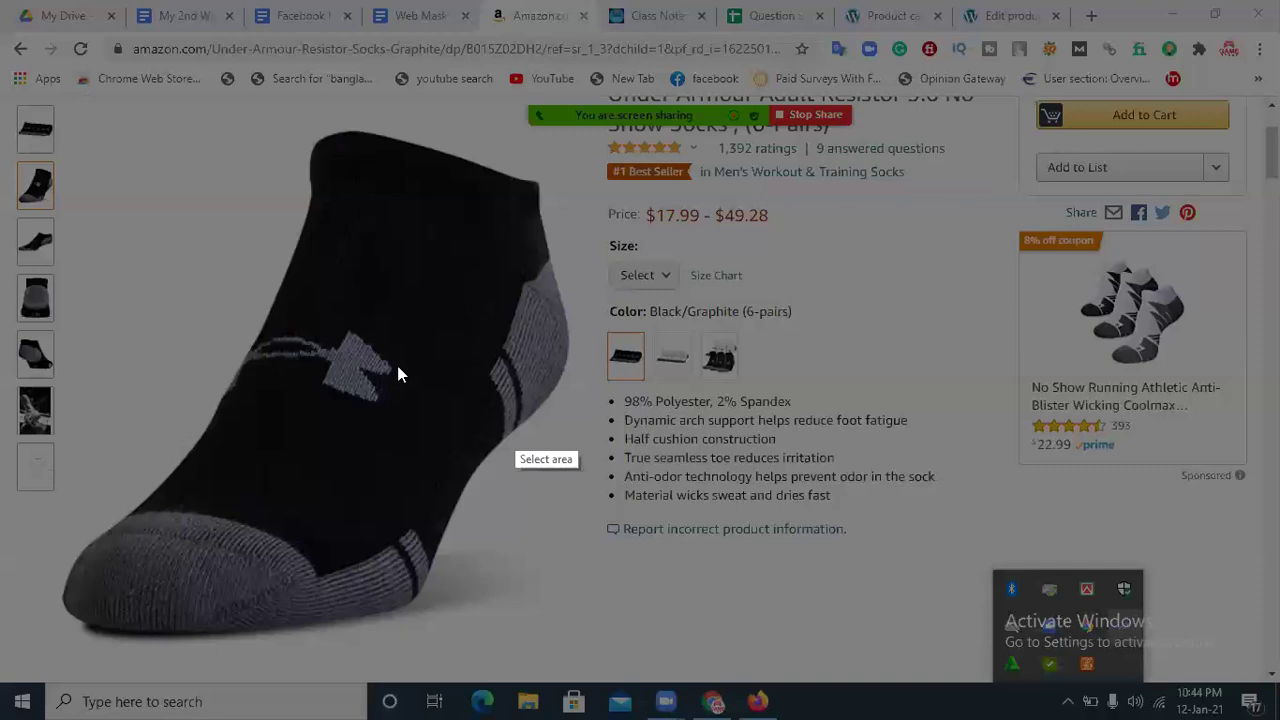
mouse_move(59, 98)
mouse_down()
mouse_move(345, 493)
mouse_move(560, 630)
mouse_move(572, 676)
mouse_up()
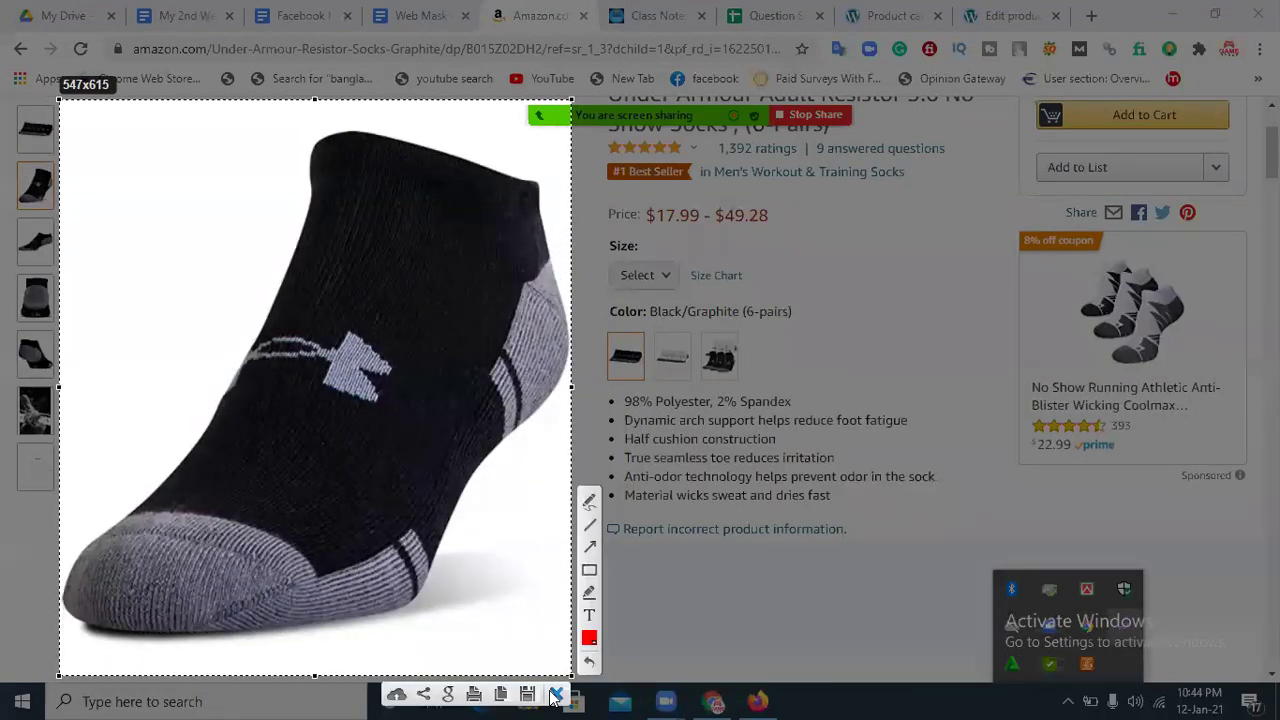
click(527, 694)
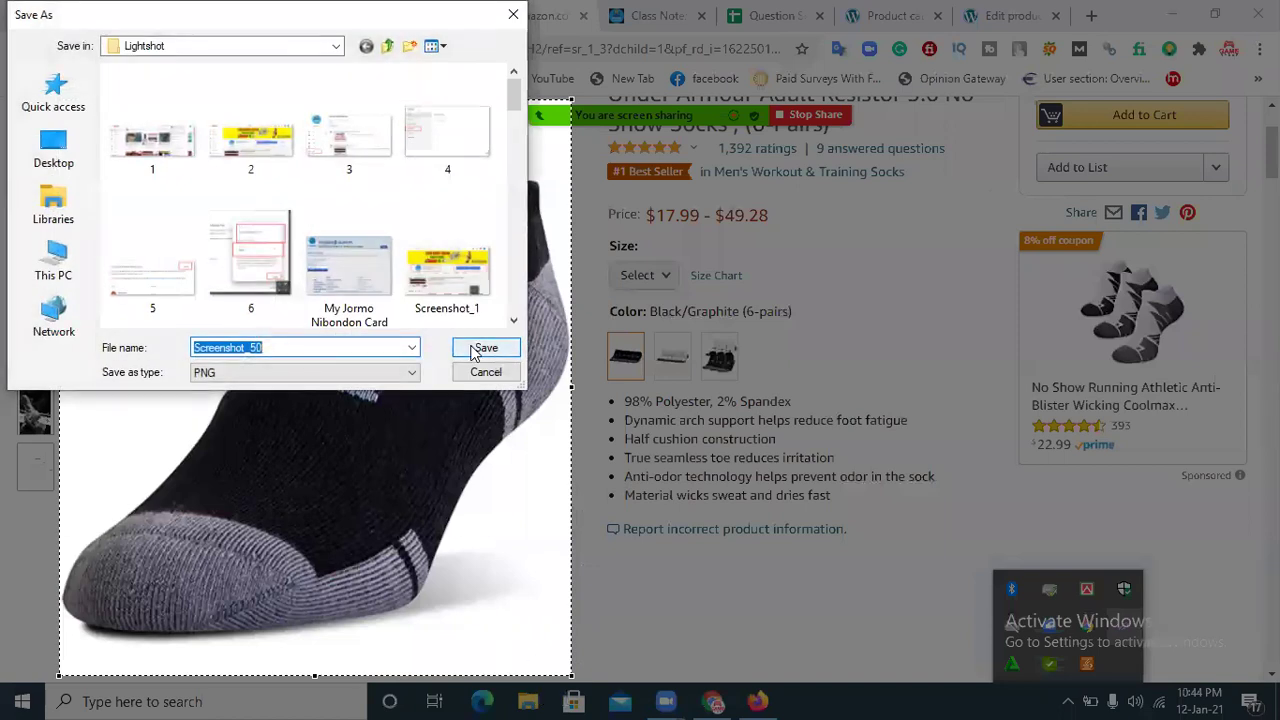
click(485, 348)
Return to the product editor, upload Screenshot_50 from the Lightshot folder and add it to the product gallery
click(1005, 15)
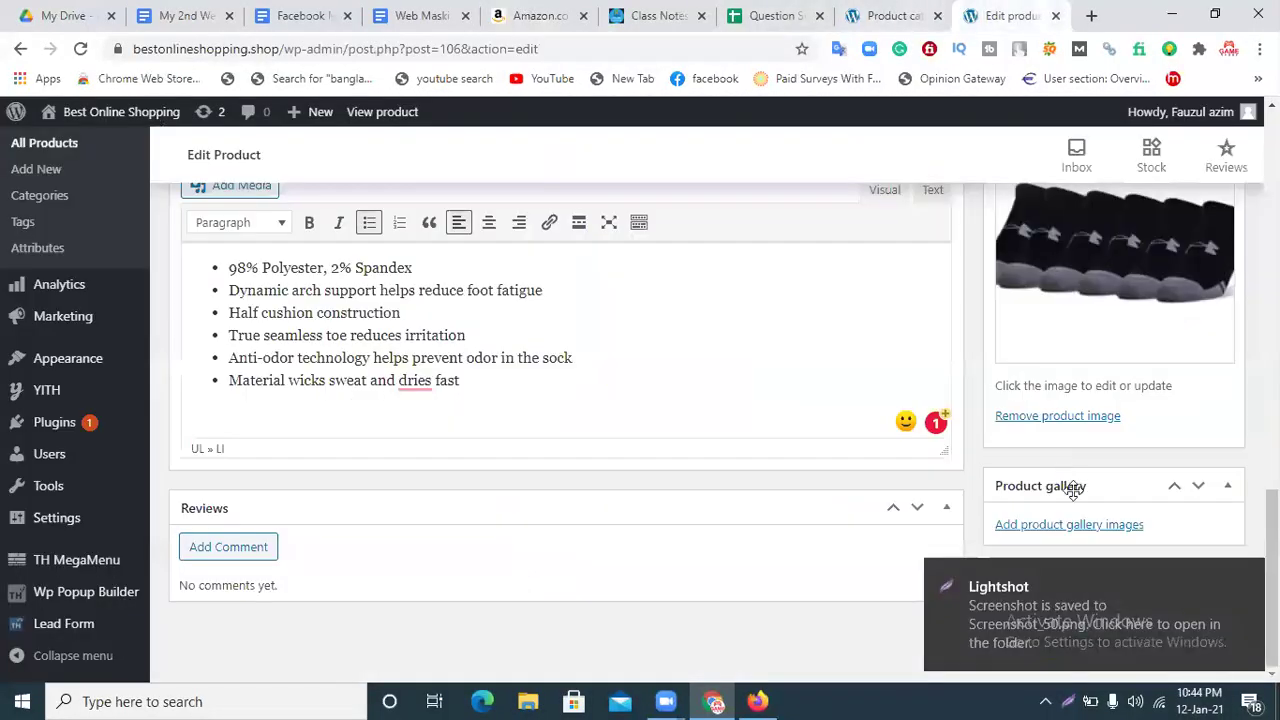
click(1248, 584)
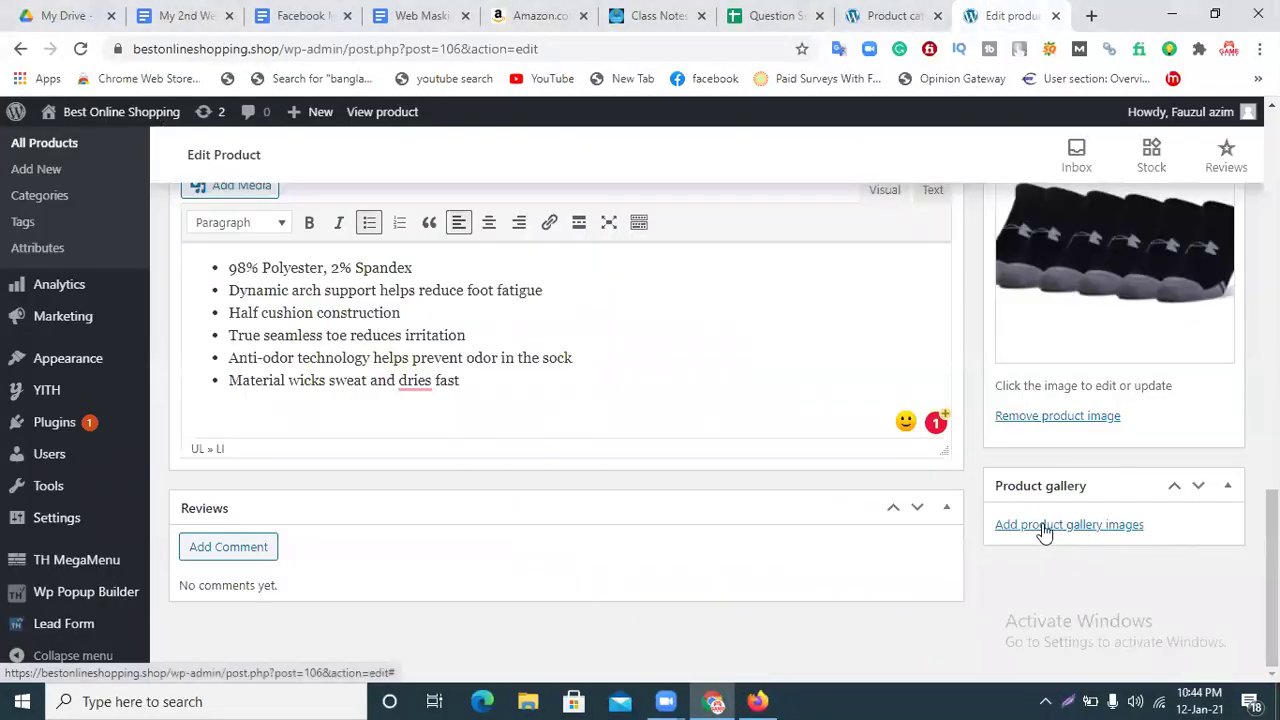
click(1077, 530)
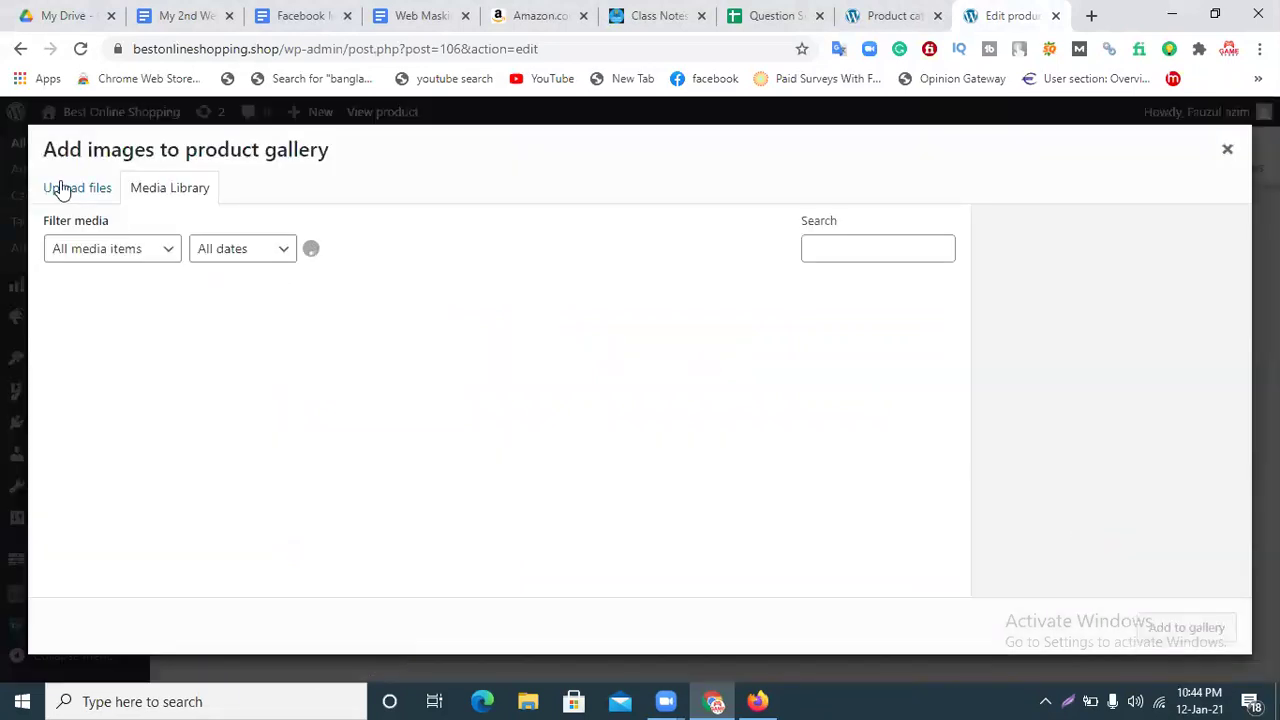
click(75, 189)
click(635, 416)
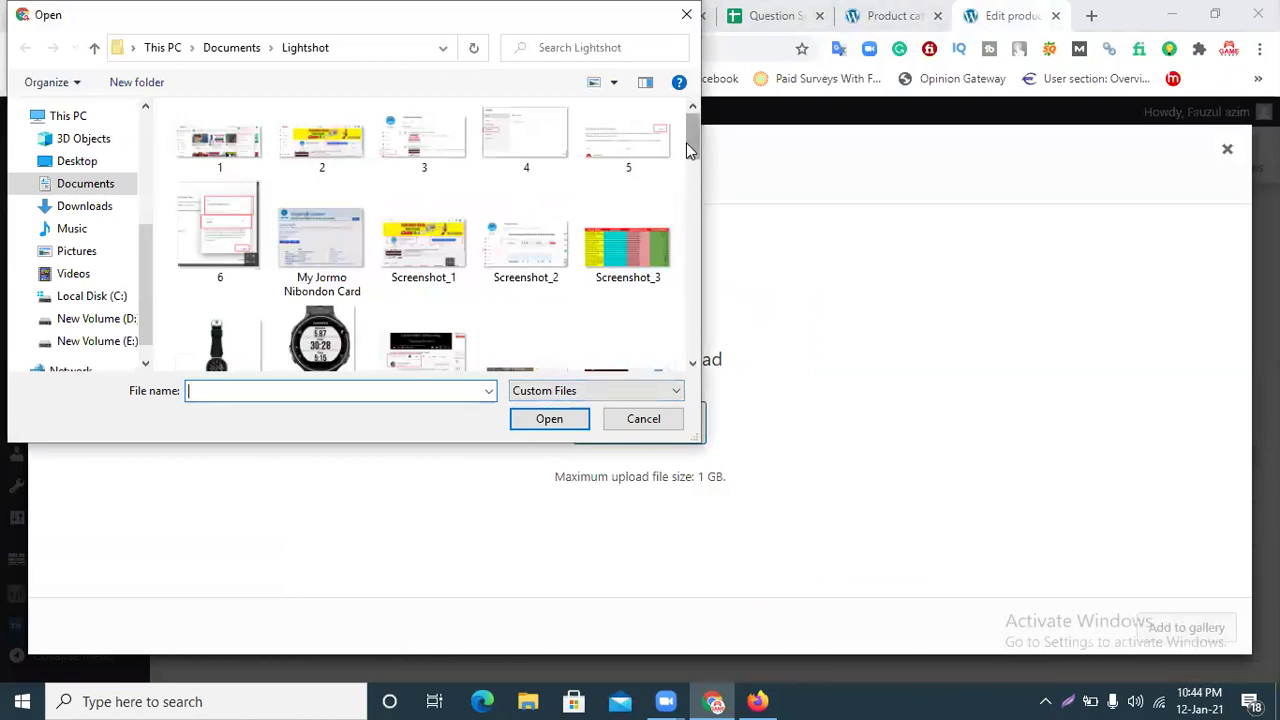
drag(690, 160, 690, 345)
click(358, 326)
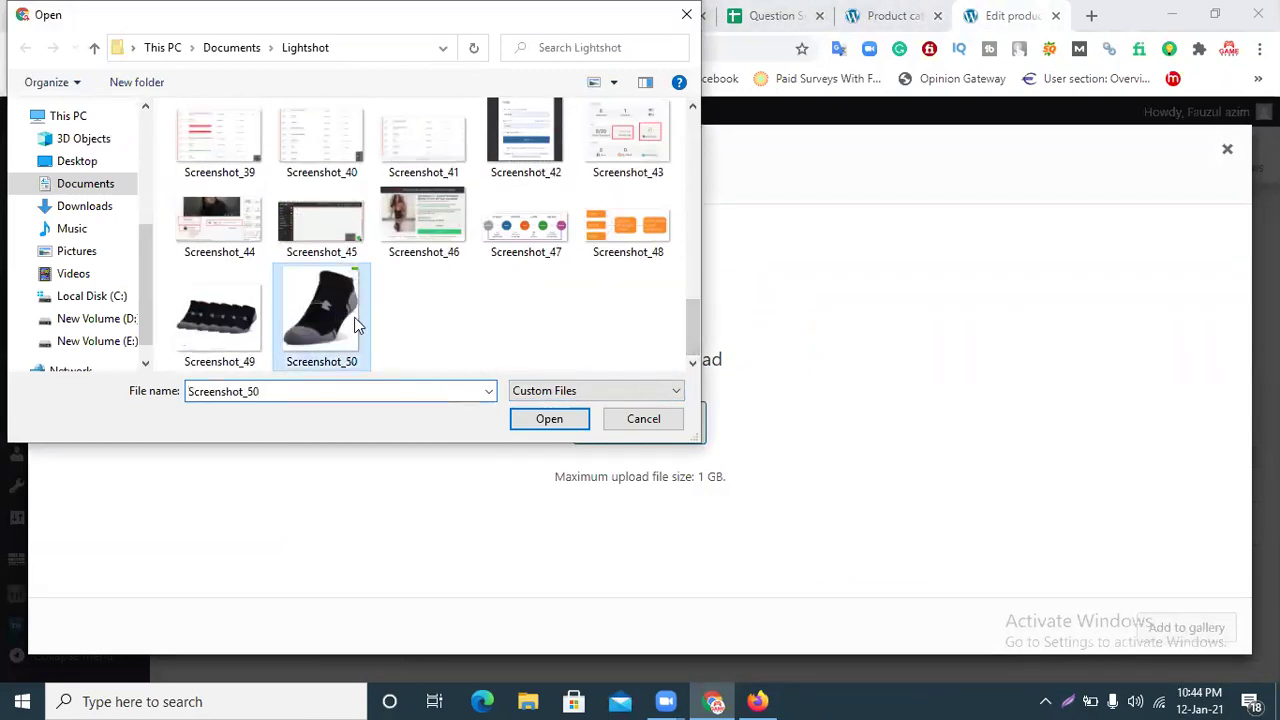
click(549, 419)
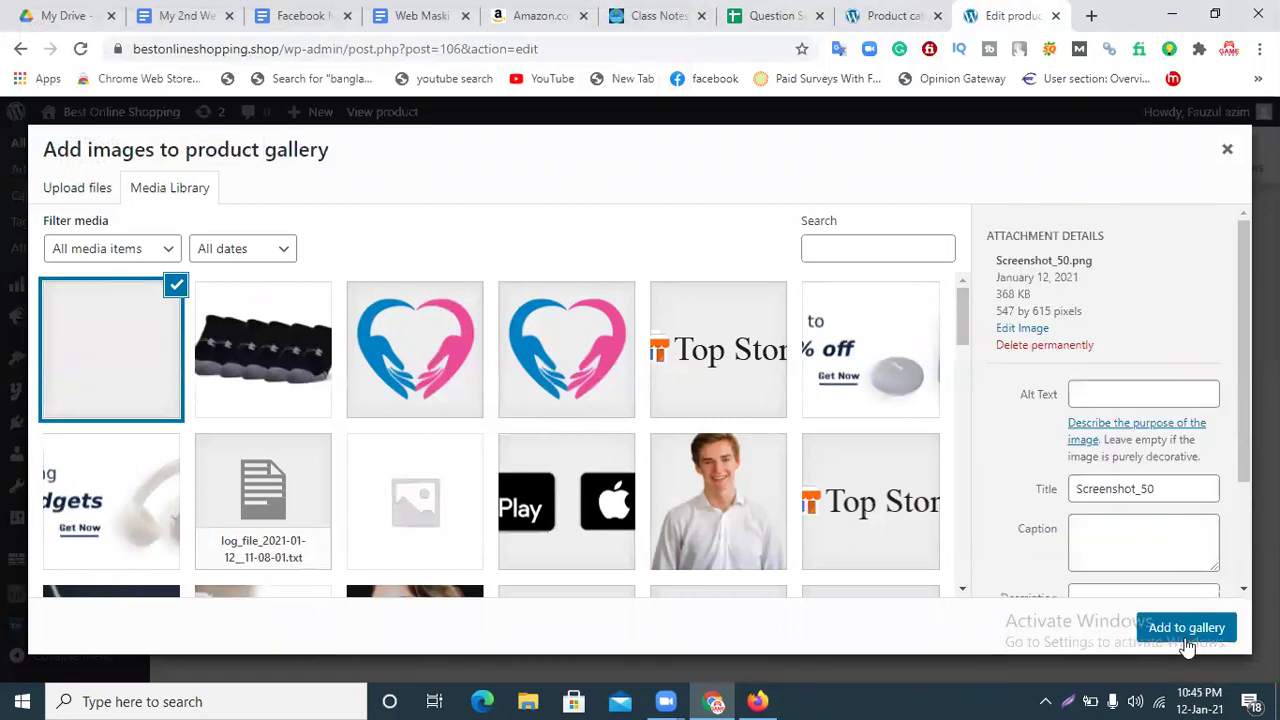
click(1185, 628)
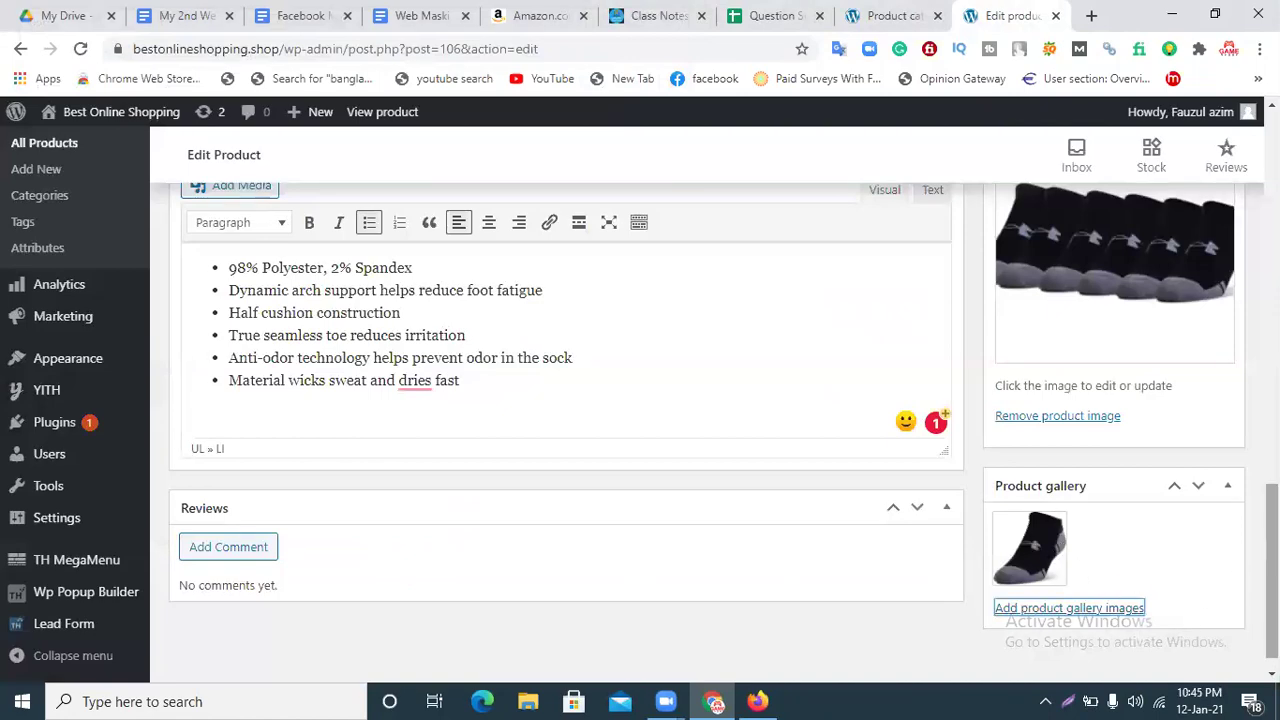
Review the sock product's title, description, External/Affiliate product type, URL, prices, short description and images
scroll(1272, 560, up, 3)
scroll(716, 410, up, 8)
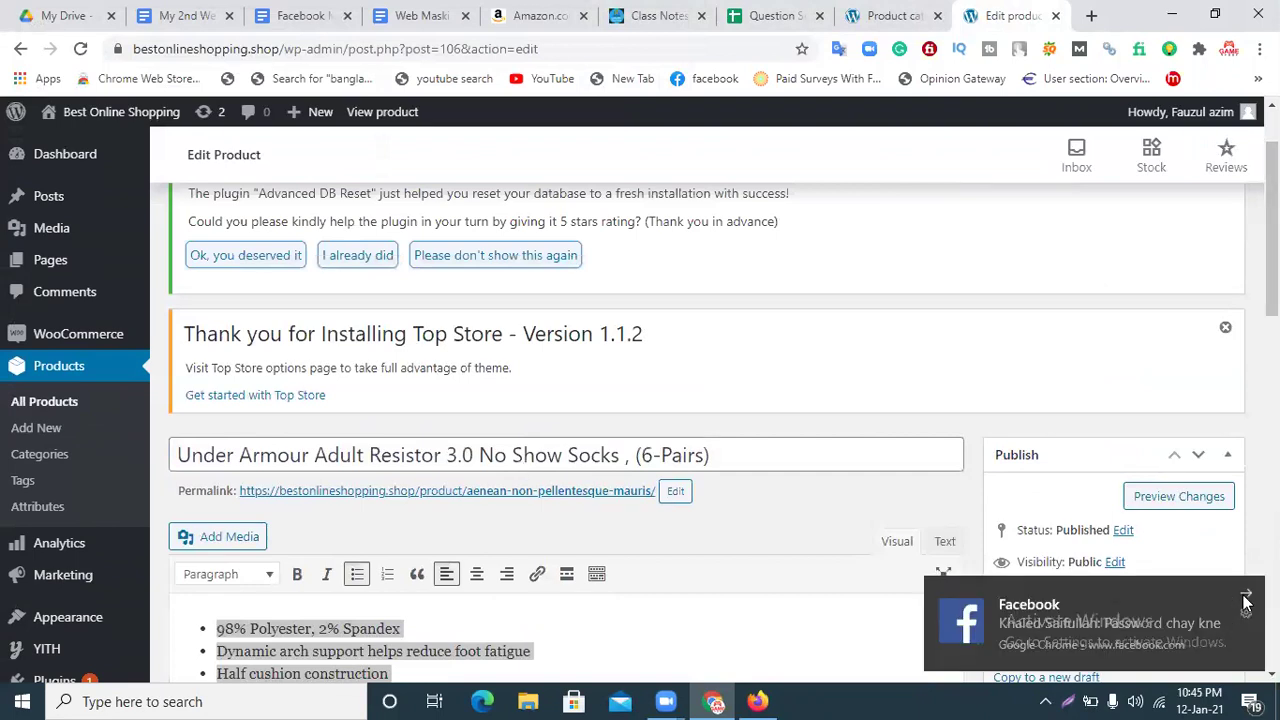
click(1245, 600)
scroll(1272, 250, down, 2)
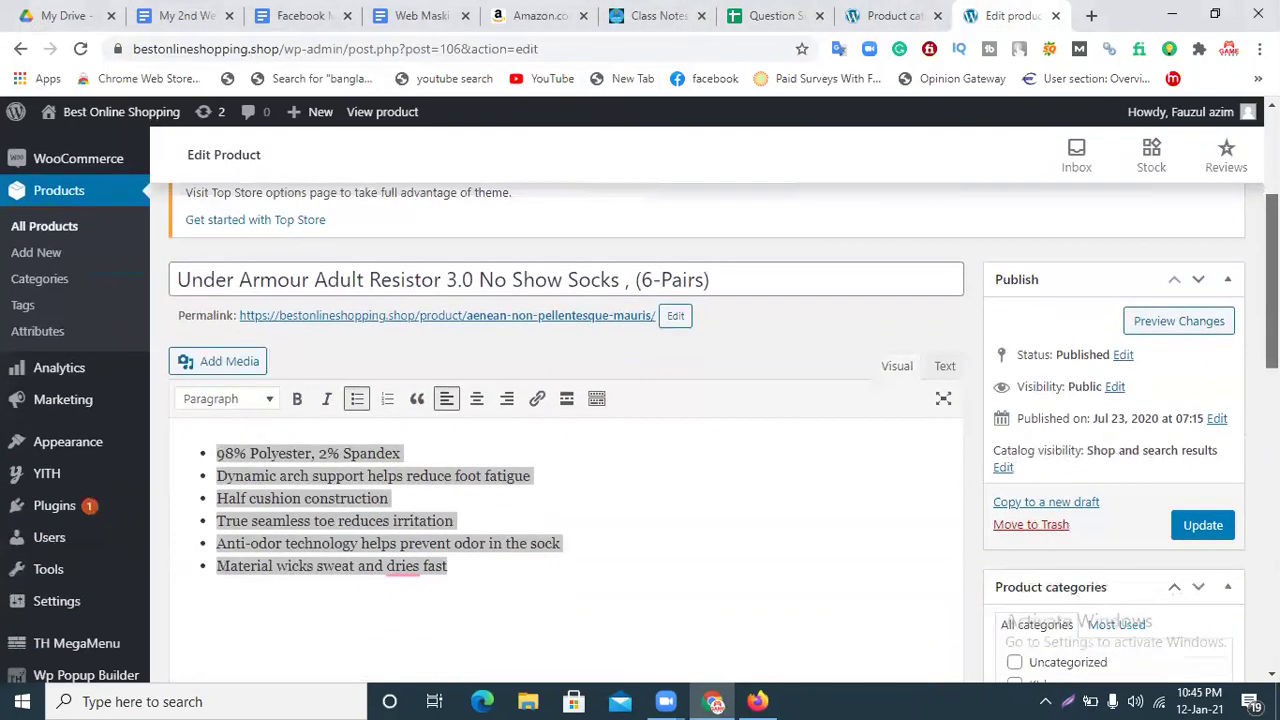
scroll(341, 458, down, 1)
scroll(341, 434, down, 4)
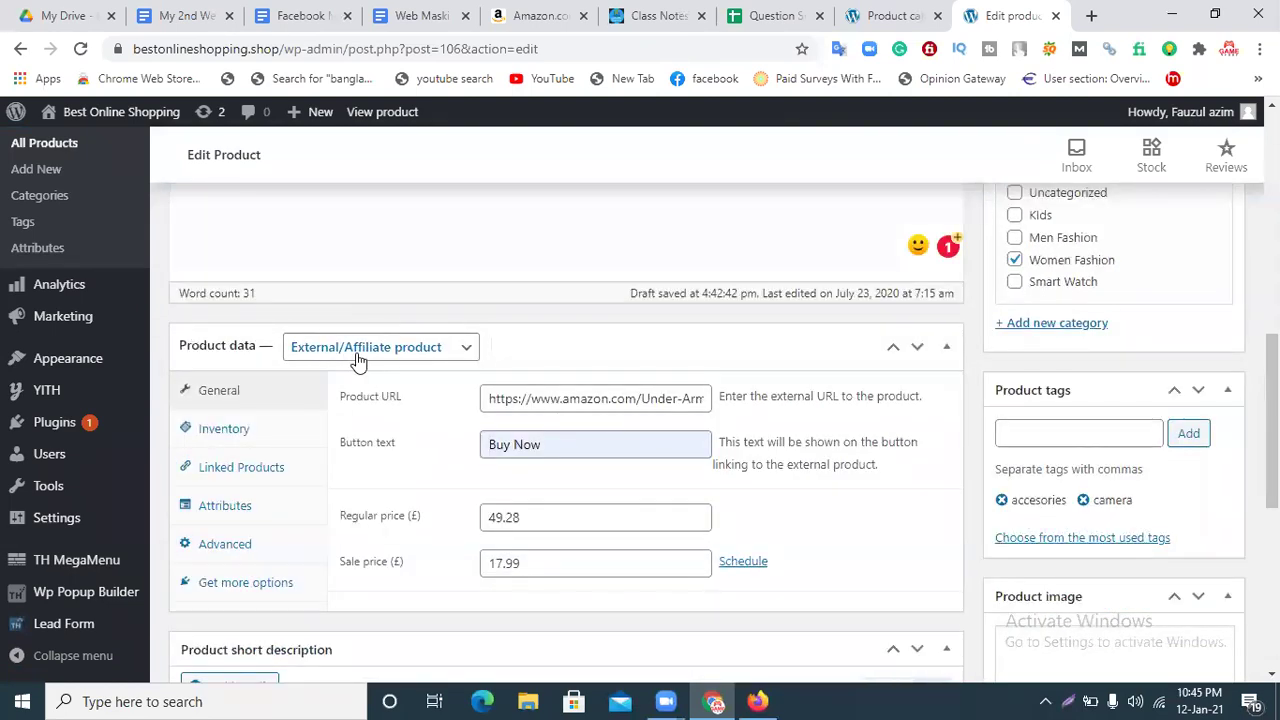
click(383, 348)
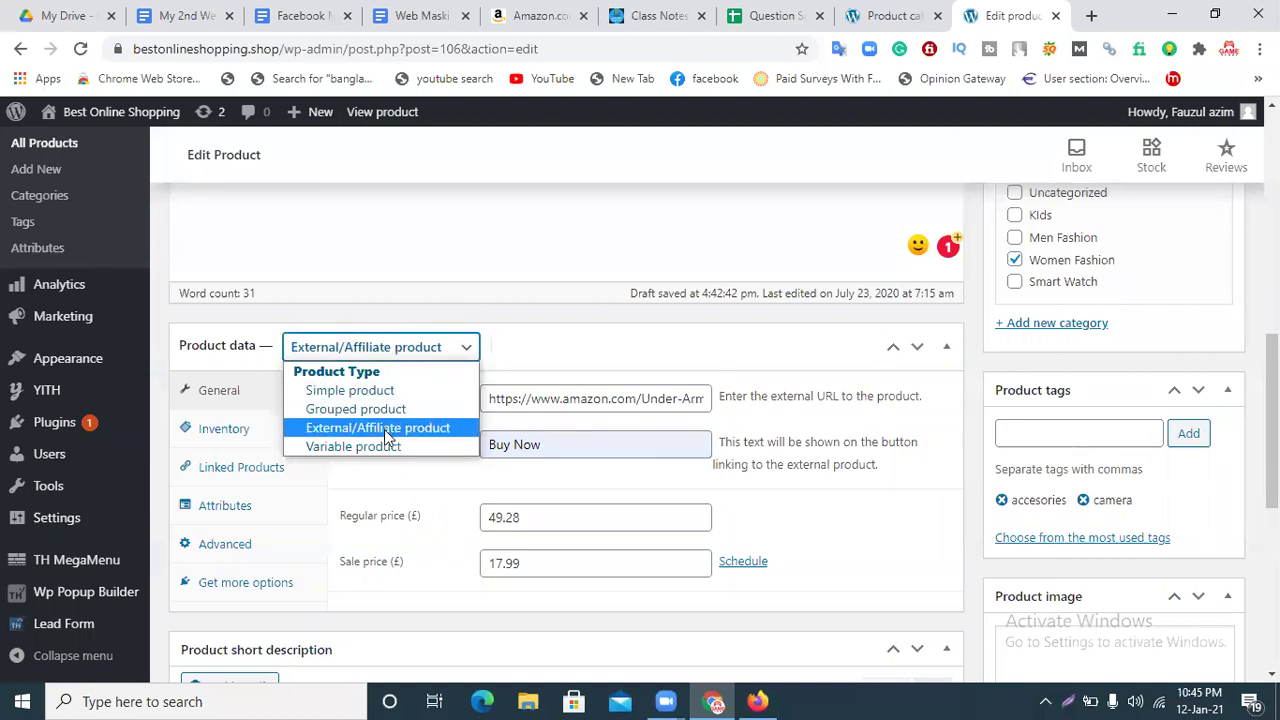
click(384, 429)
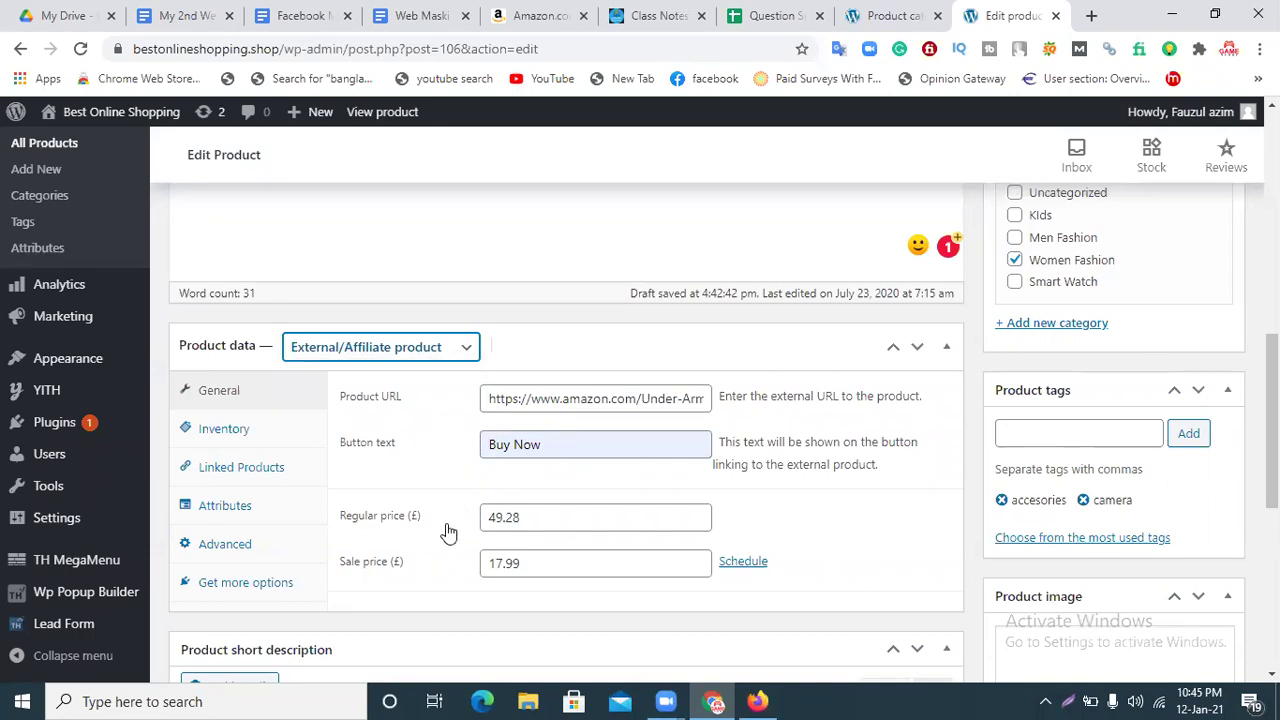
scroll(1272, 420, down, 2)
scroll(343, 430, down, 2)
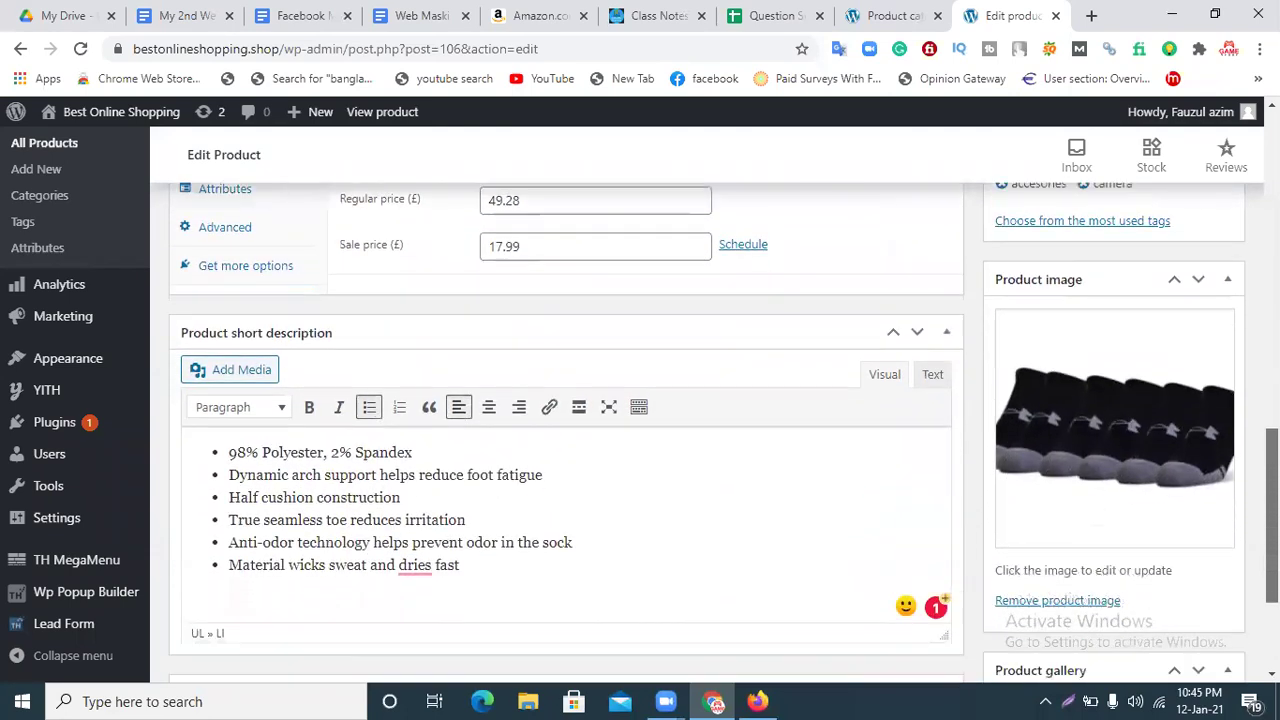
scroll(1114, 451, down, 2)
scroll(1114, 451, up, 3)
scroll(1114, 480, down, 3)
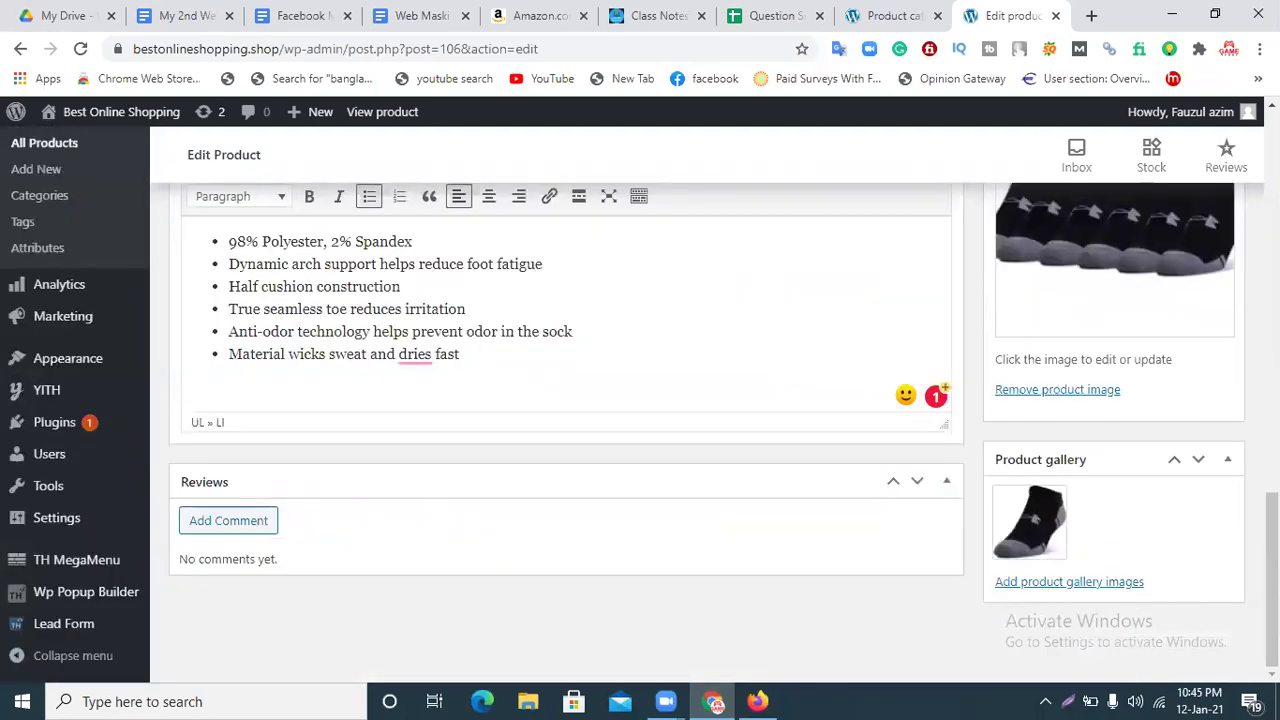
Update the published sock product to save its edited details, product image and gallery
drag(1272, 580, 1272, 235)
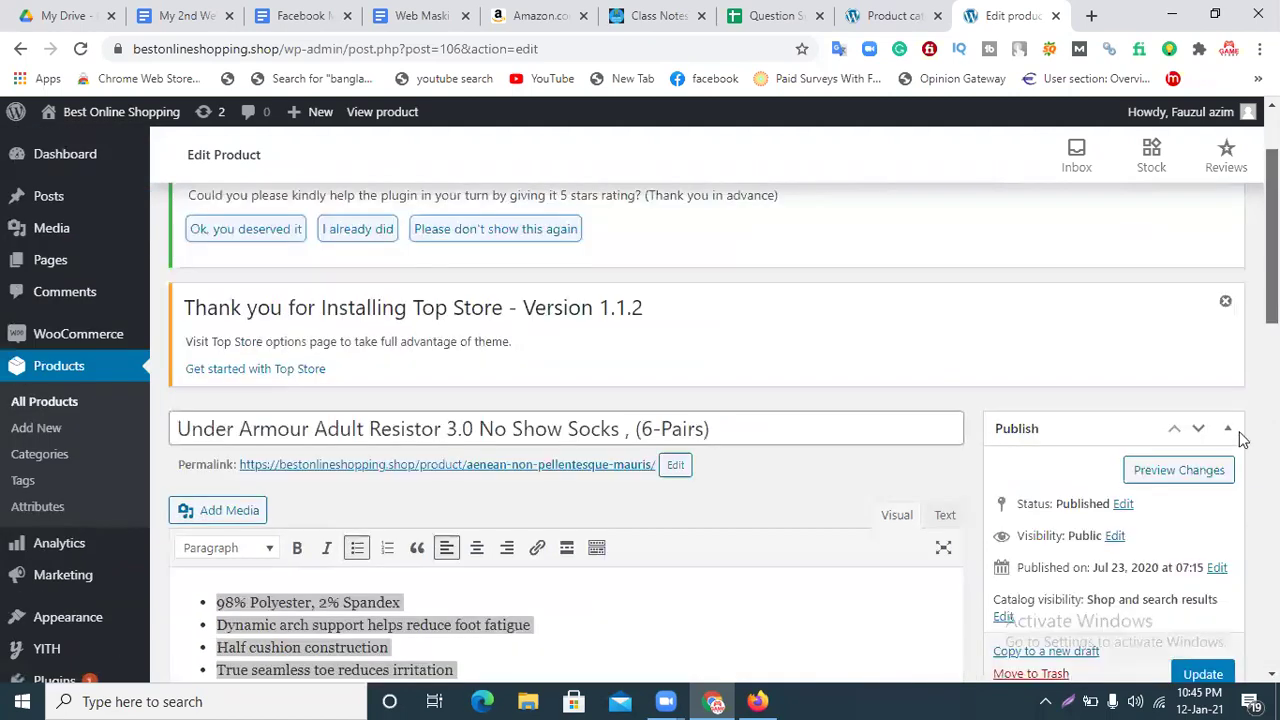
scroll(1239, 431, down, 2)
click(1189, 497)
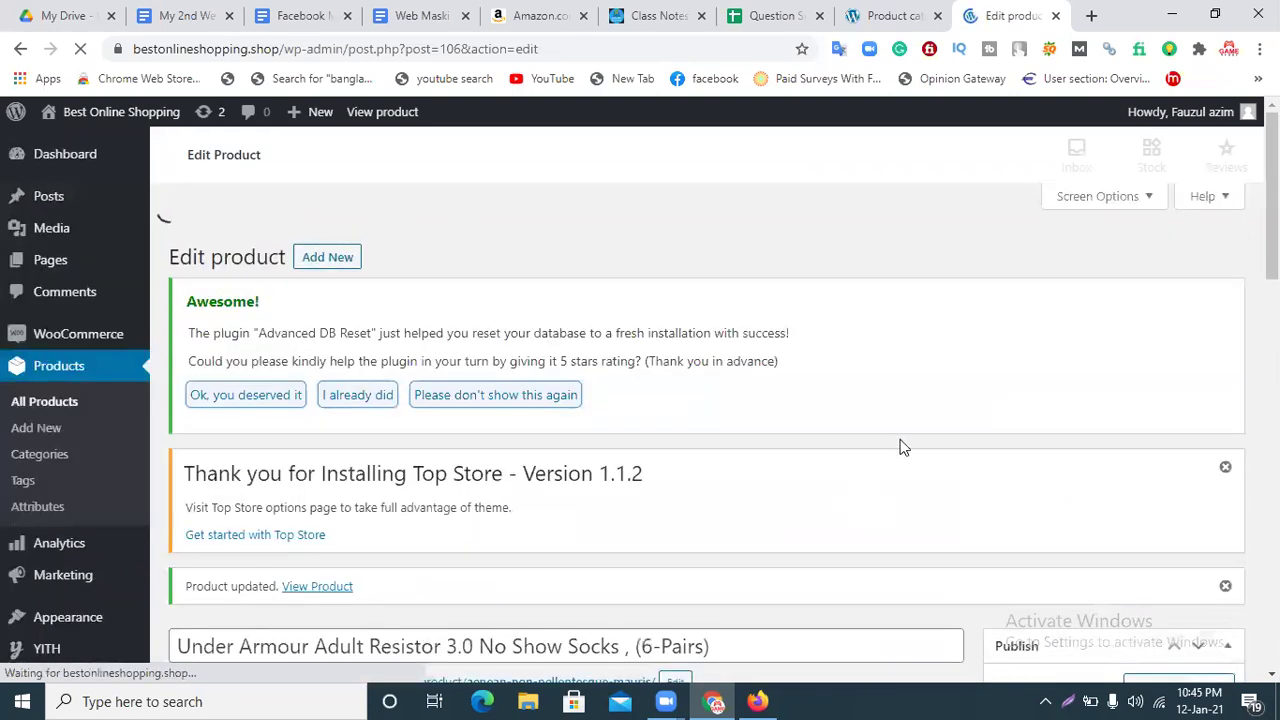
Open the live store in a new browser tab from the product categories page and view its Women Fashion category
click(910, 20)
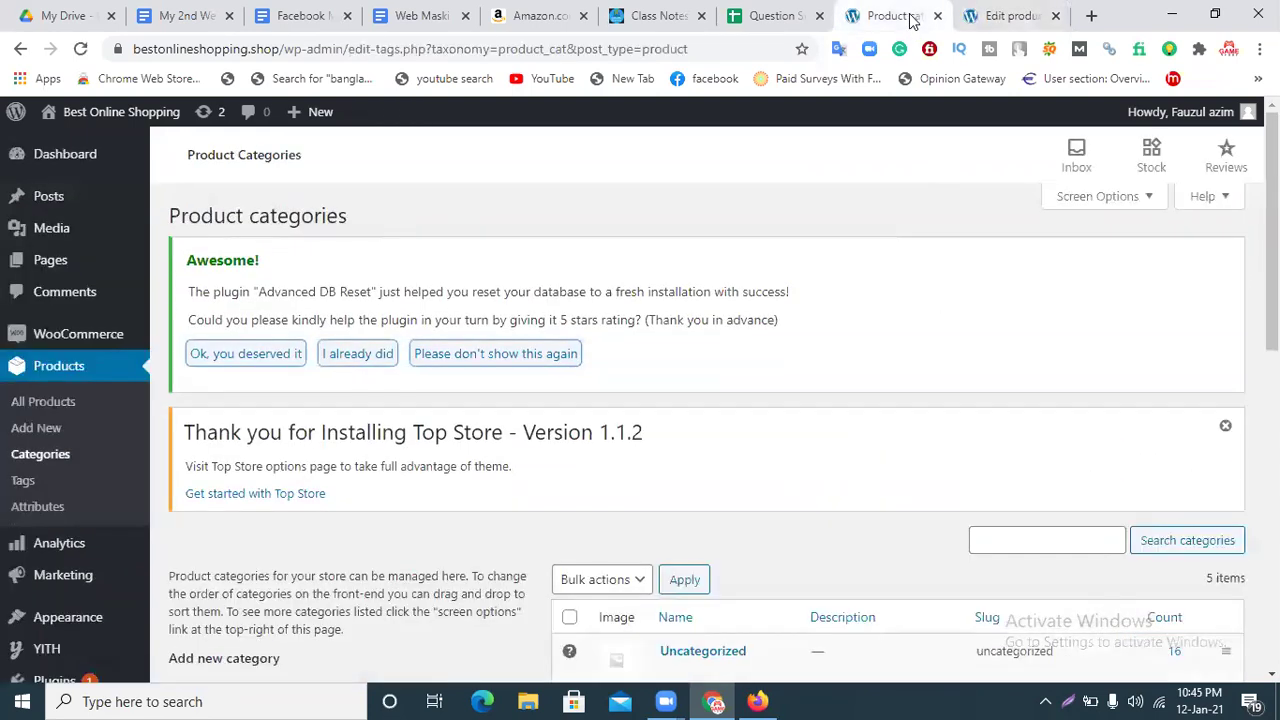
mouse_move(86, 121)
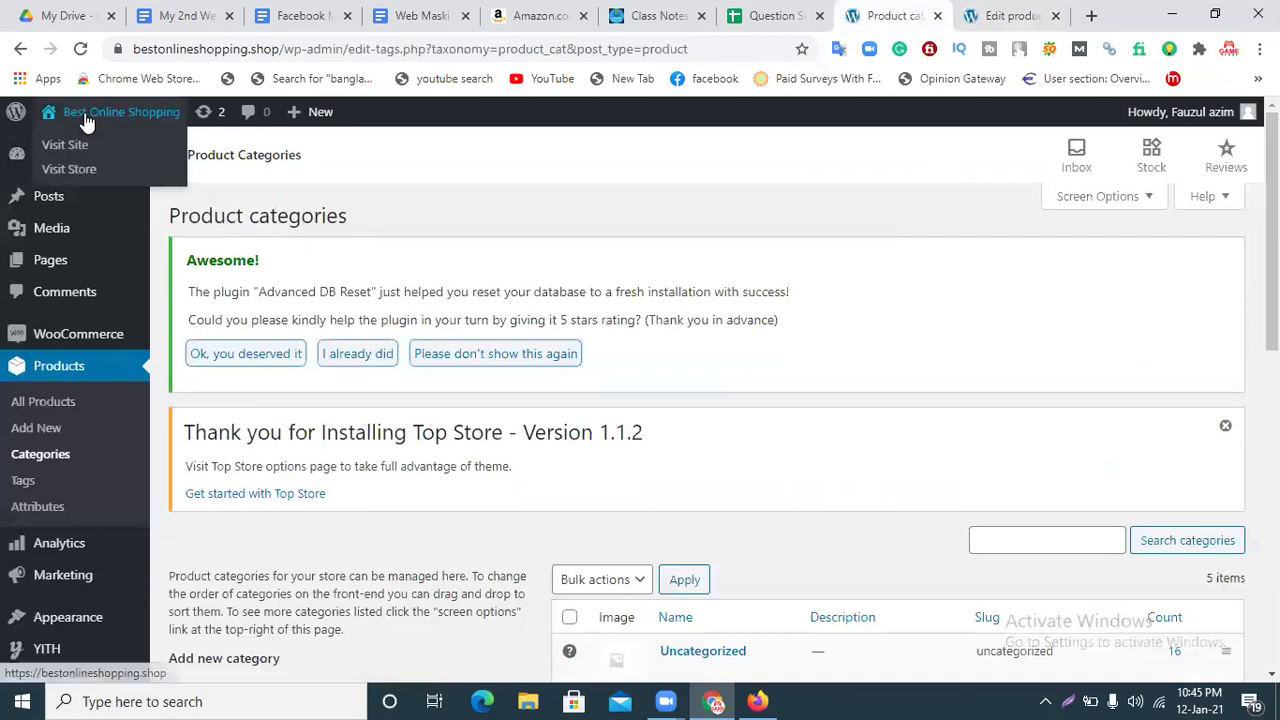
middle_click(122, 136)
click(883, 12)
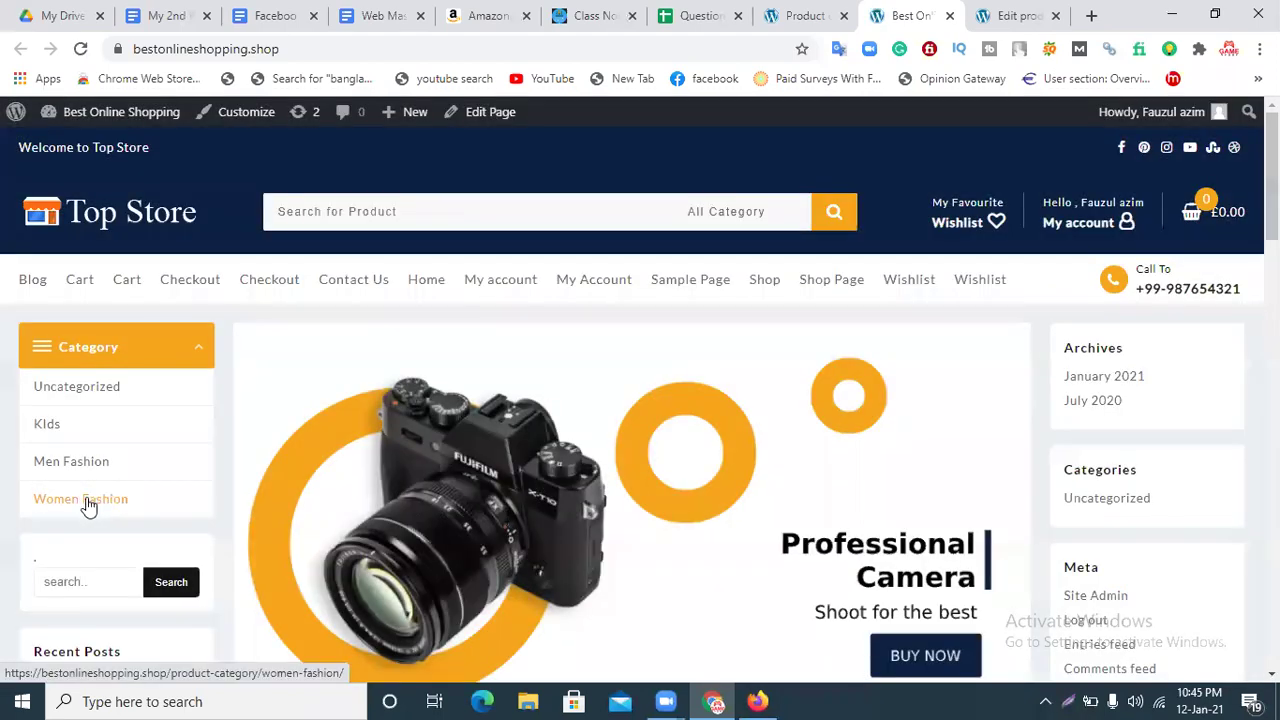
click(88, 507)
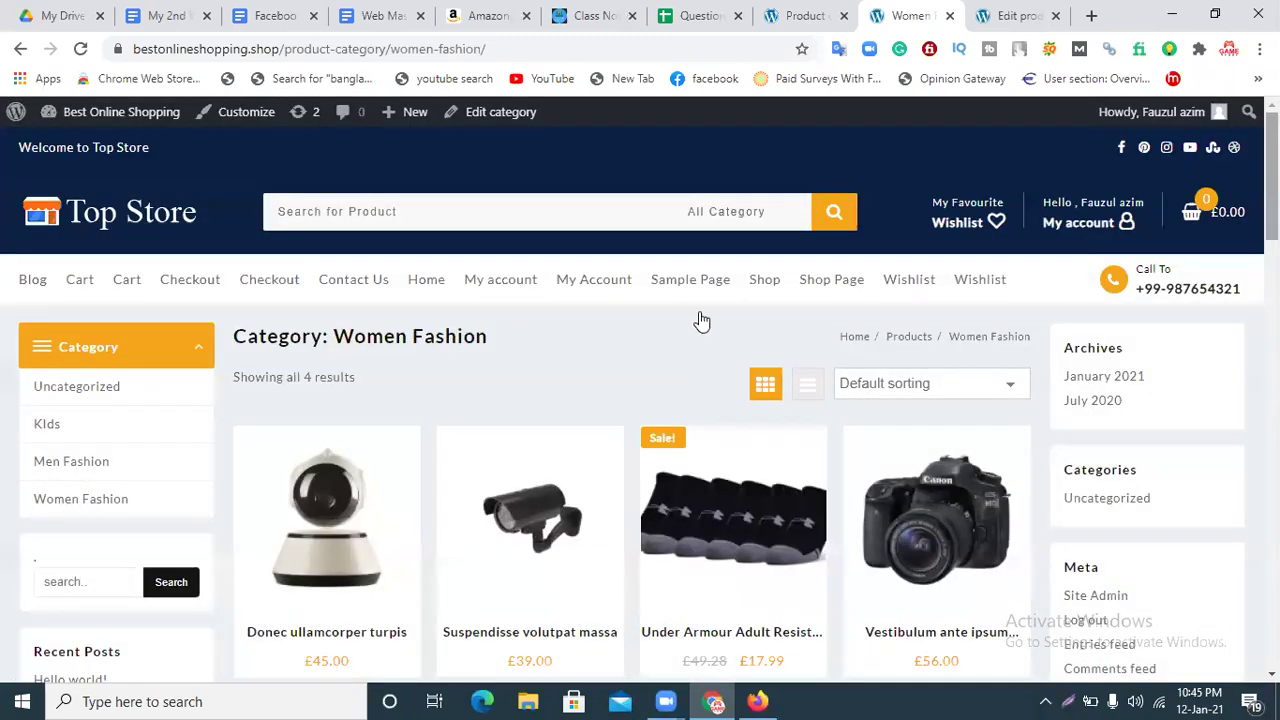
Look over the Women Fashion products and follow the Buy Now link of the Under Armour socks
scroll(726, 314, down, 2)
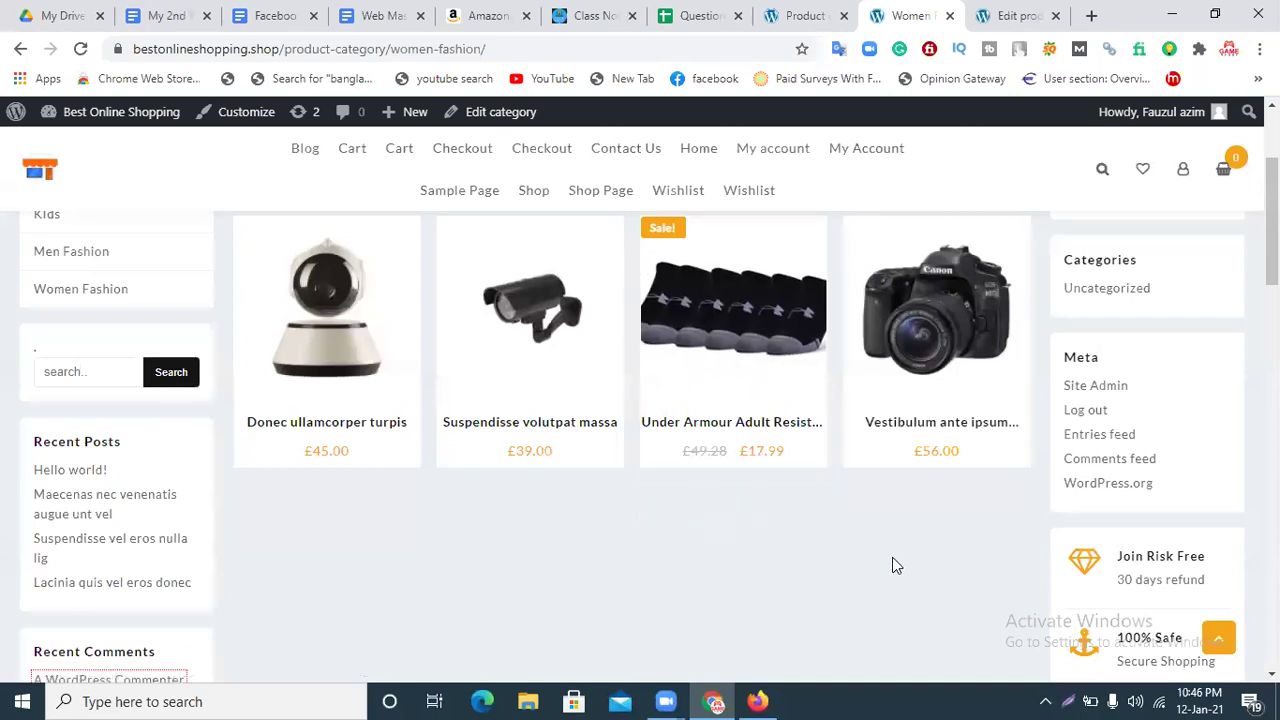
scroll(673, 527, up, 1)
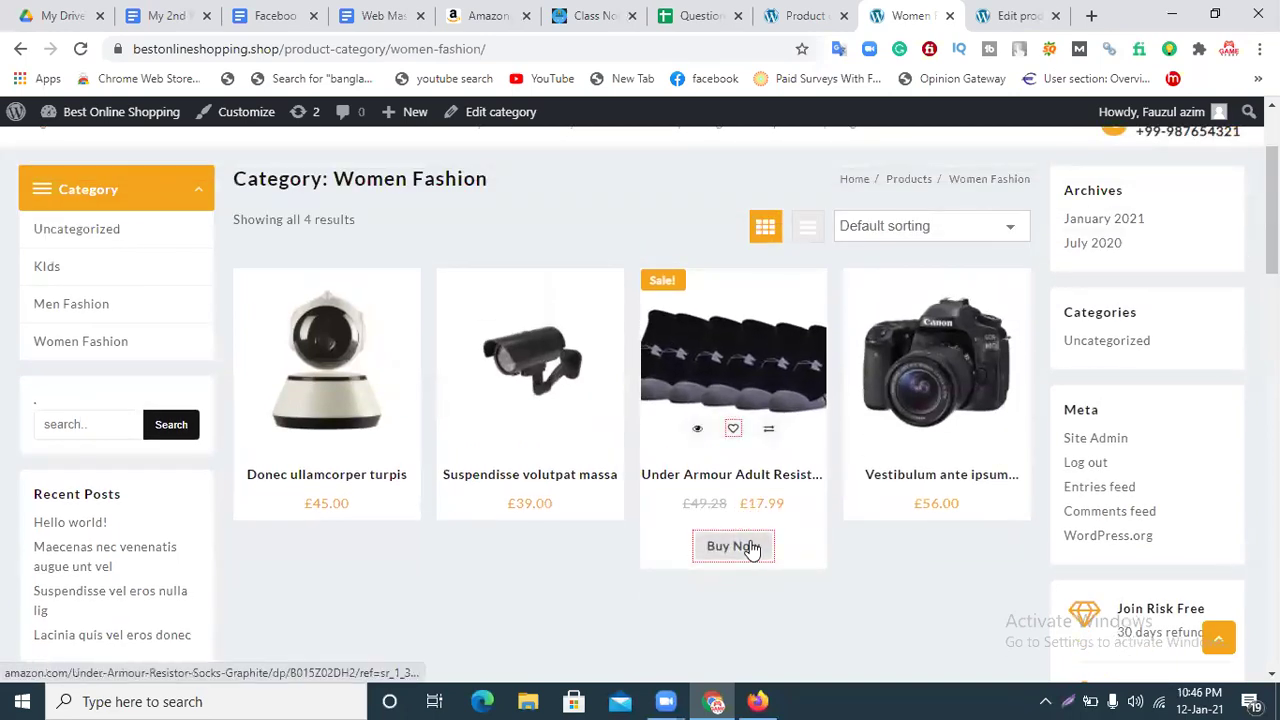
click(737, 550)
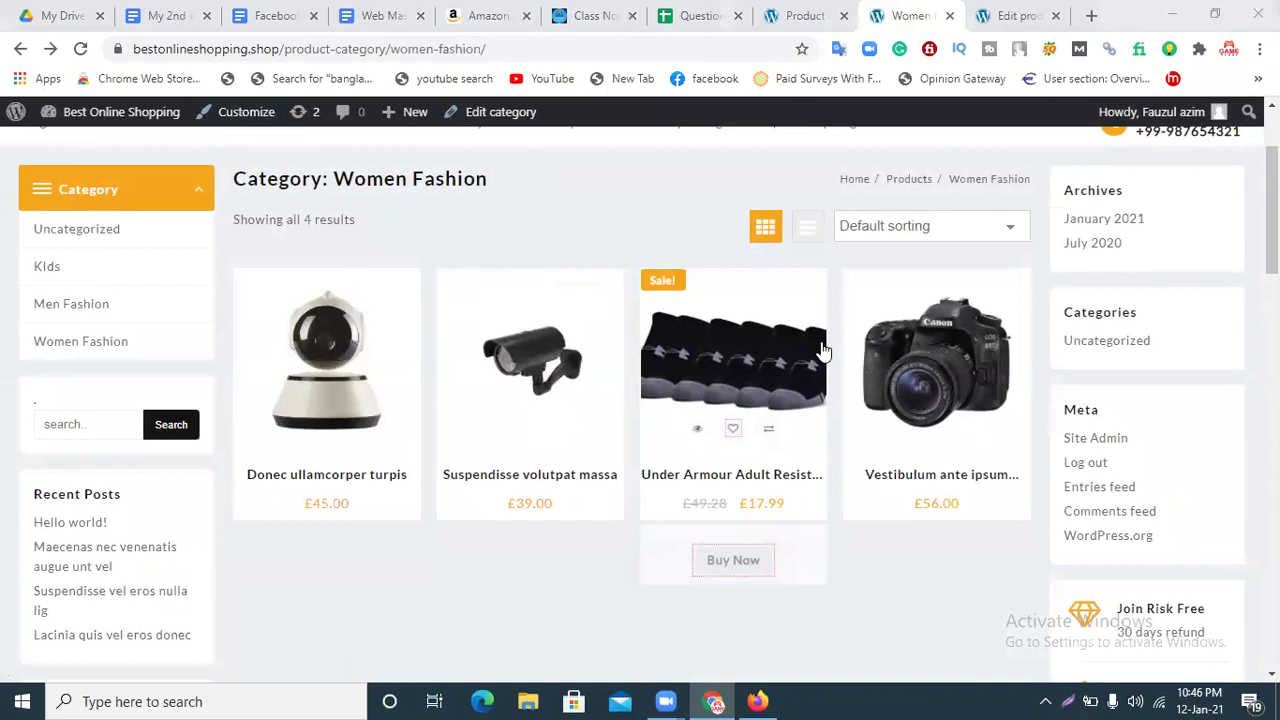
Open the product page of the Vestibulum ante ipsum primis camera and look through it
click(980, 225)
click(982, 227)
click(983, 367)
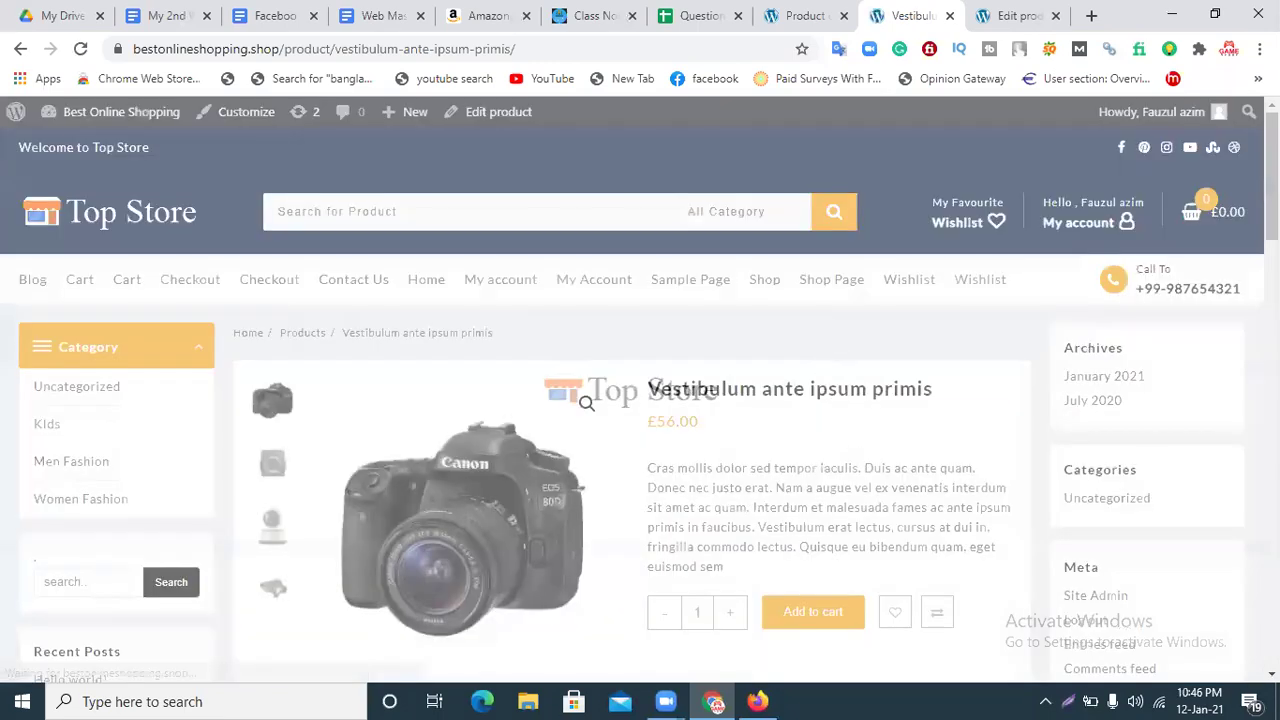
scroll(393, 593, down, 5)
scroll(393, 593, up, 6)
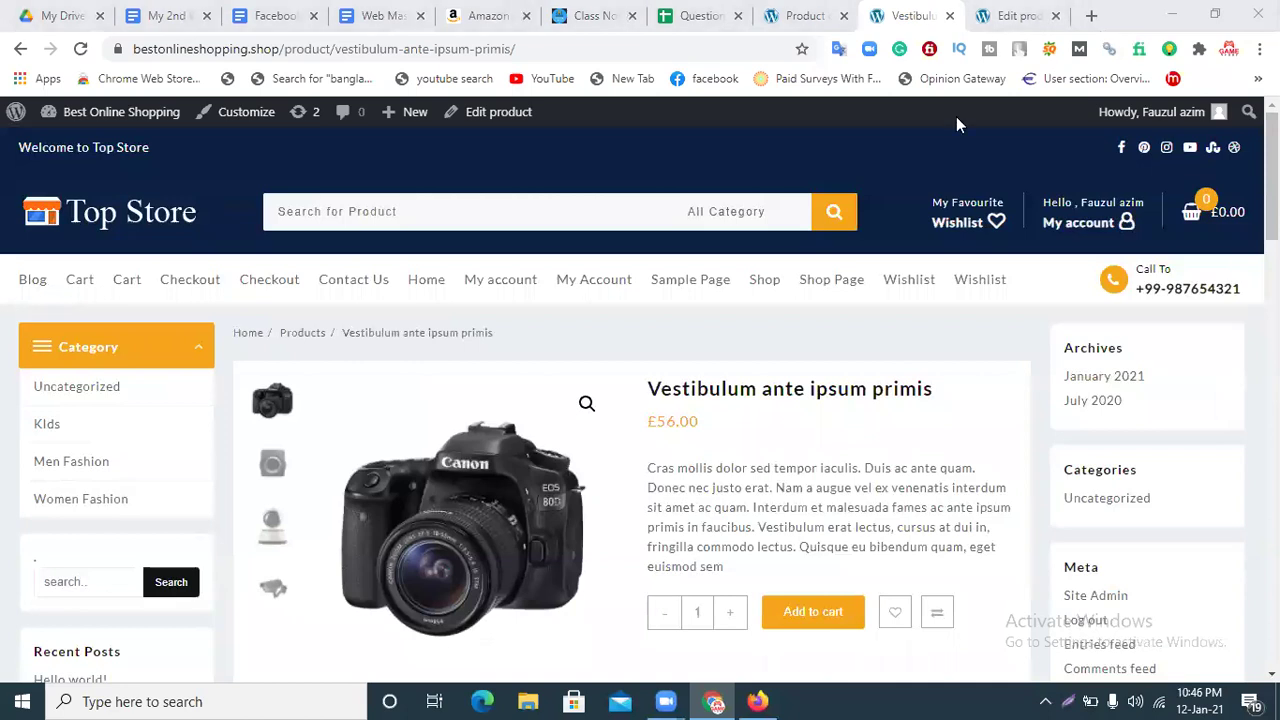
Look through the edit page of the Under Armour socks product
key(ctrl+Tab)
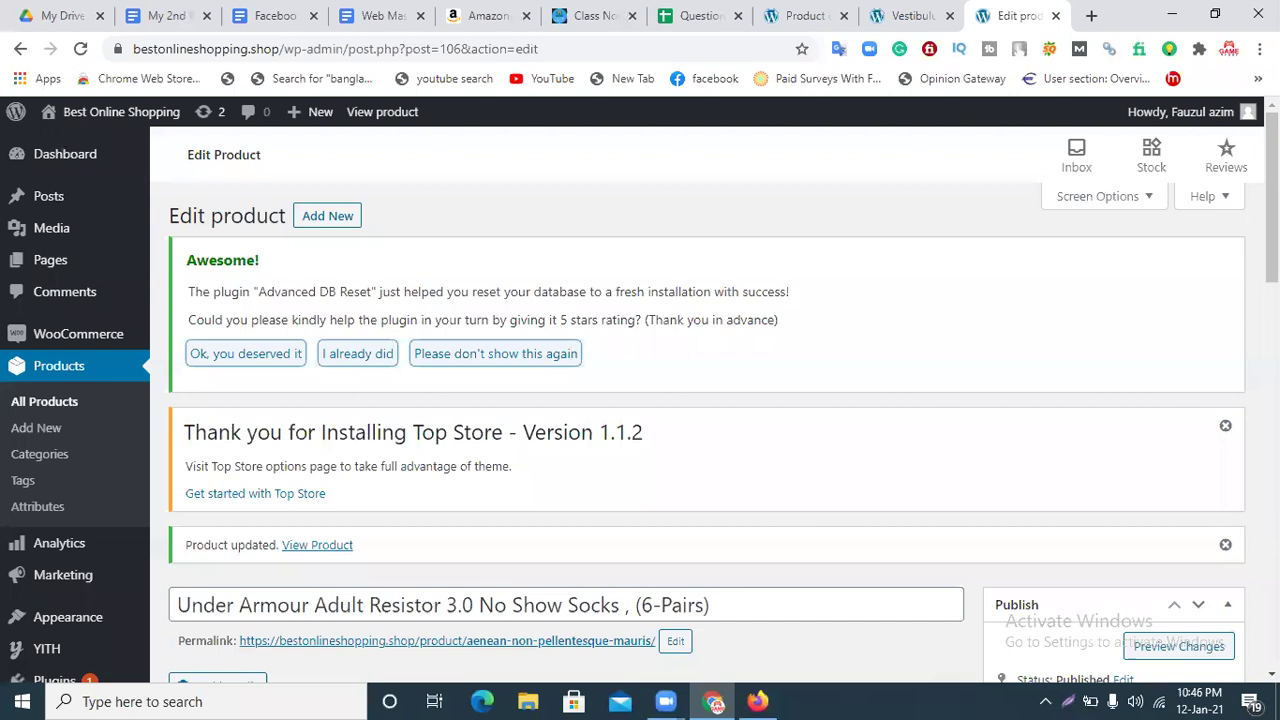
scroll(700, 400, down, 5)
scroll(700, 400, up, 3)
scroll(700, 400, up, 2)
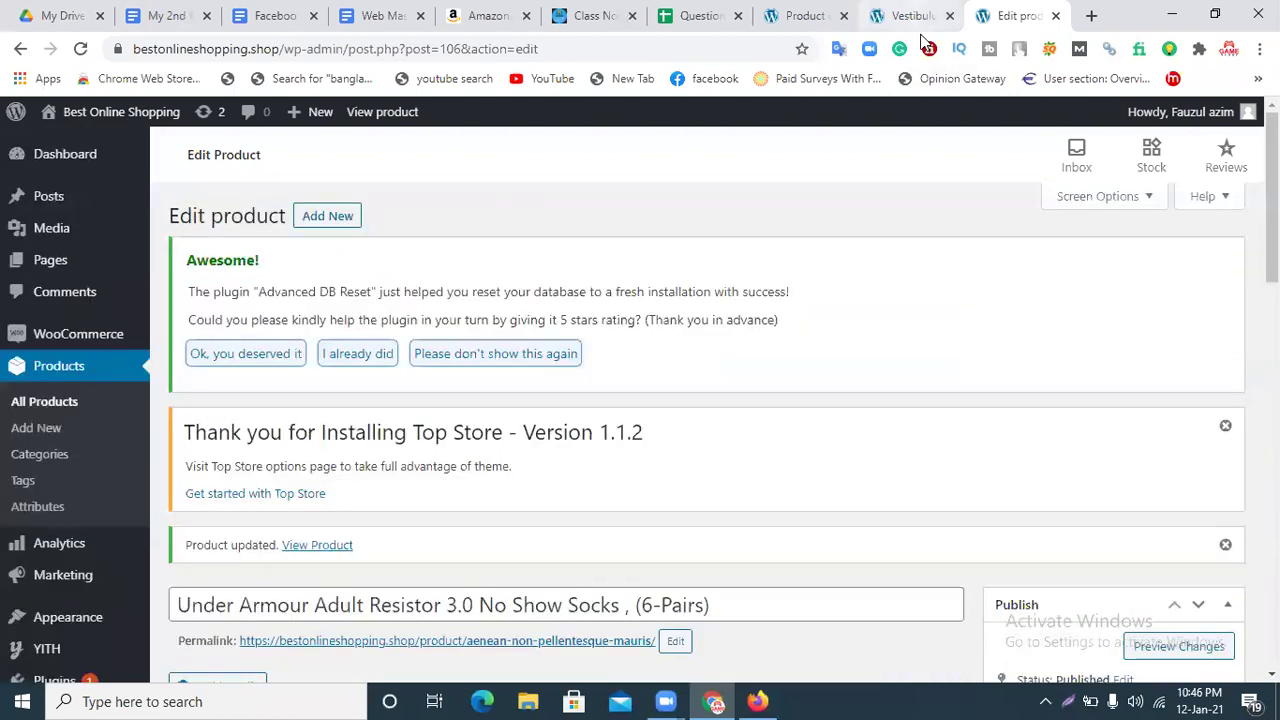
Open the Vestibulum ante ipsum primis product for editing and move it to the trash, leaving the page without saving
key(ctrl+shift+Tab)
click(485, 115)
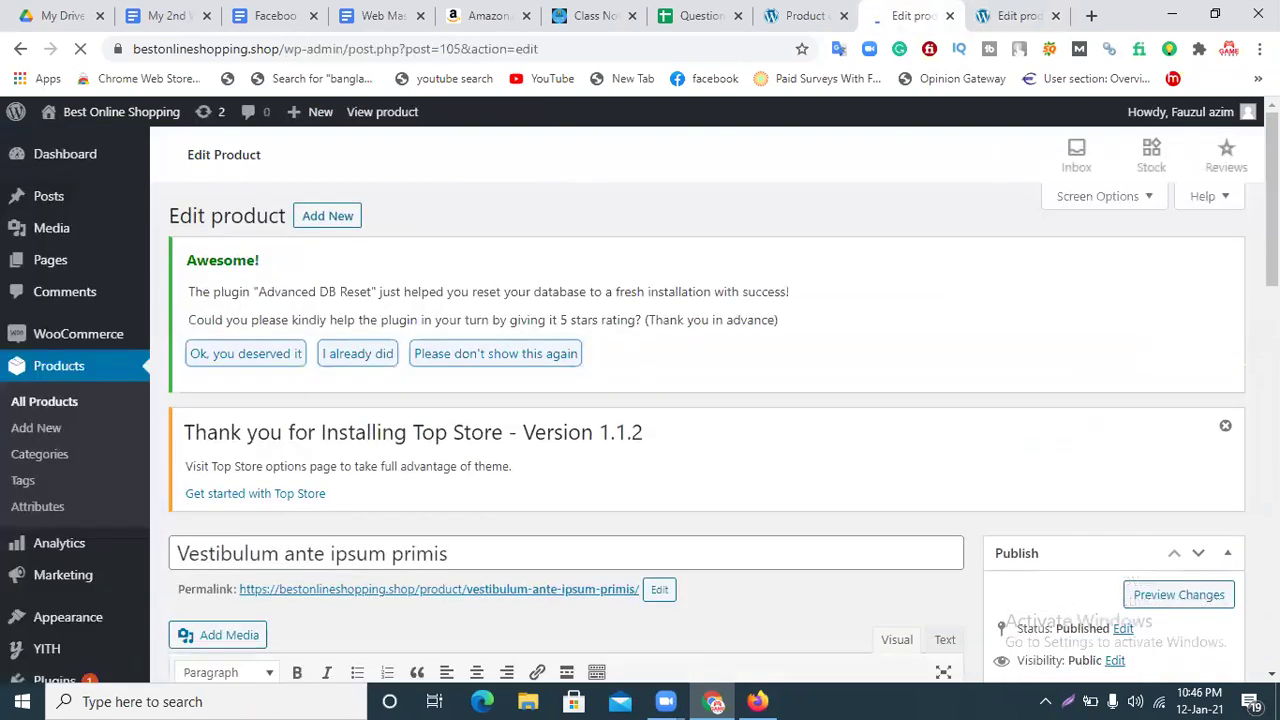
scroll(1015, 590, down, 3)
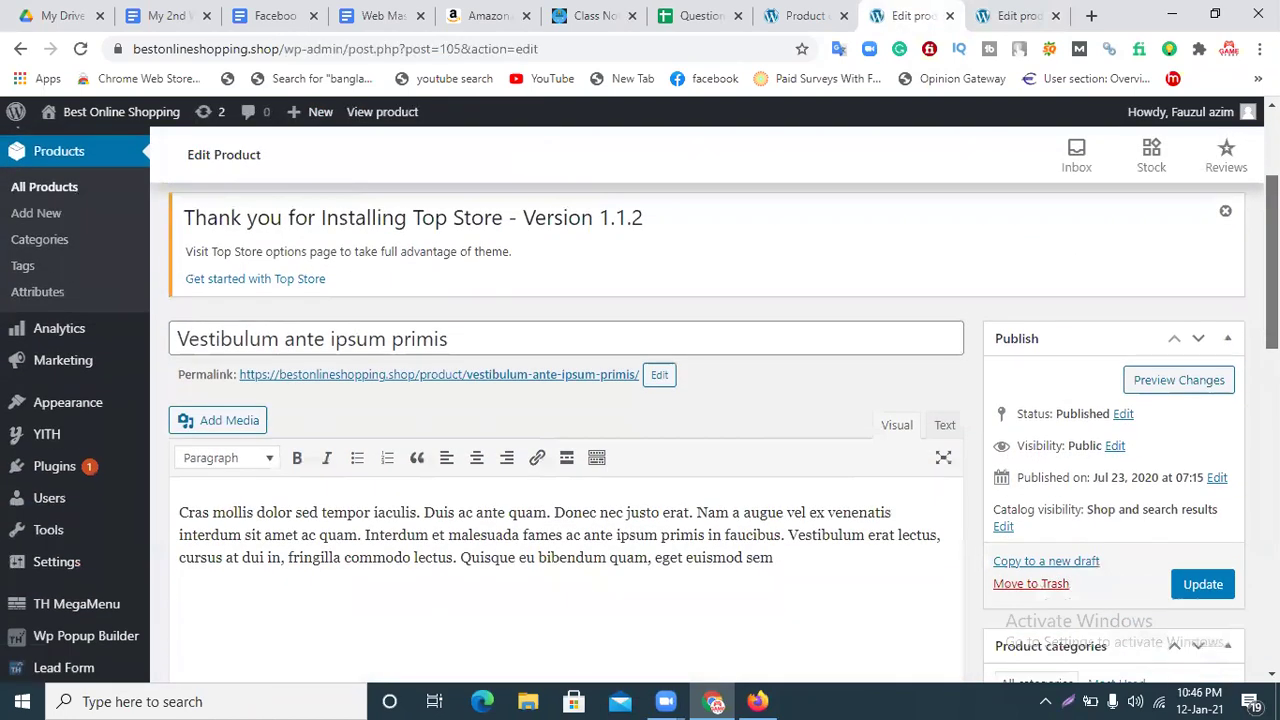
scroll(1061, 345, down, 3)
click(1060, 338)
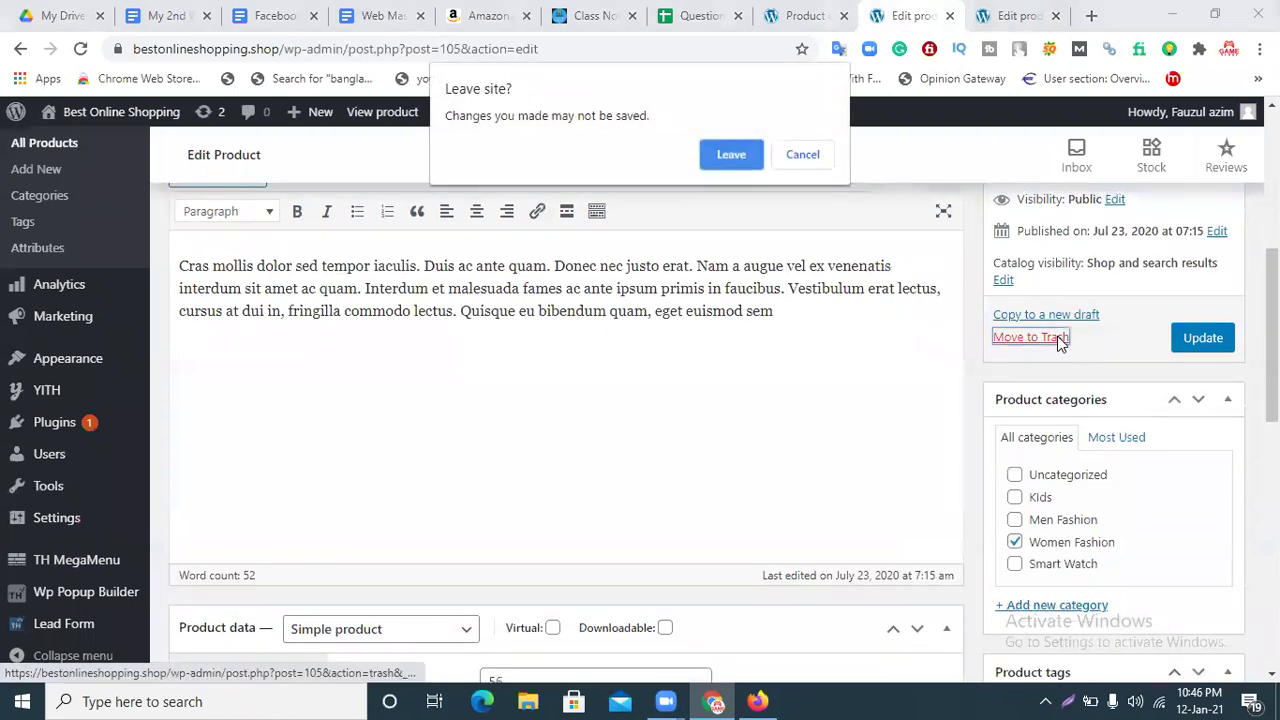
click(729, 154)
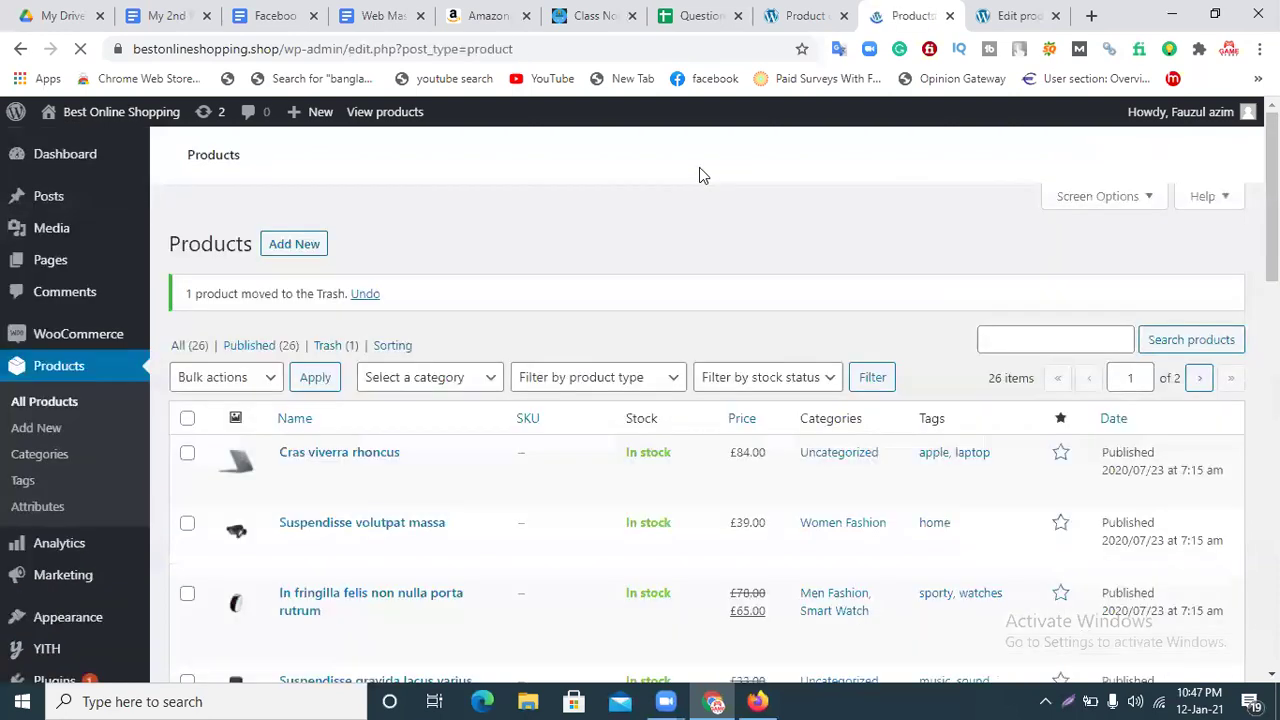
Look through the store's list of all products in the admin area
key(ctrl+Tab)
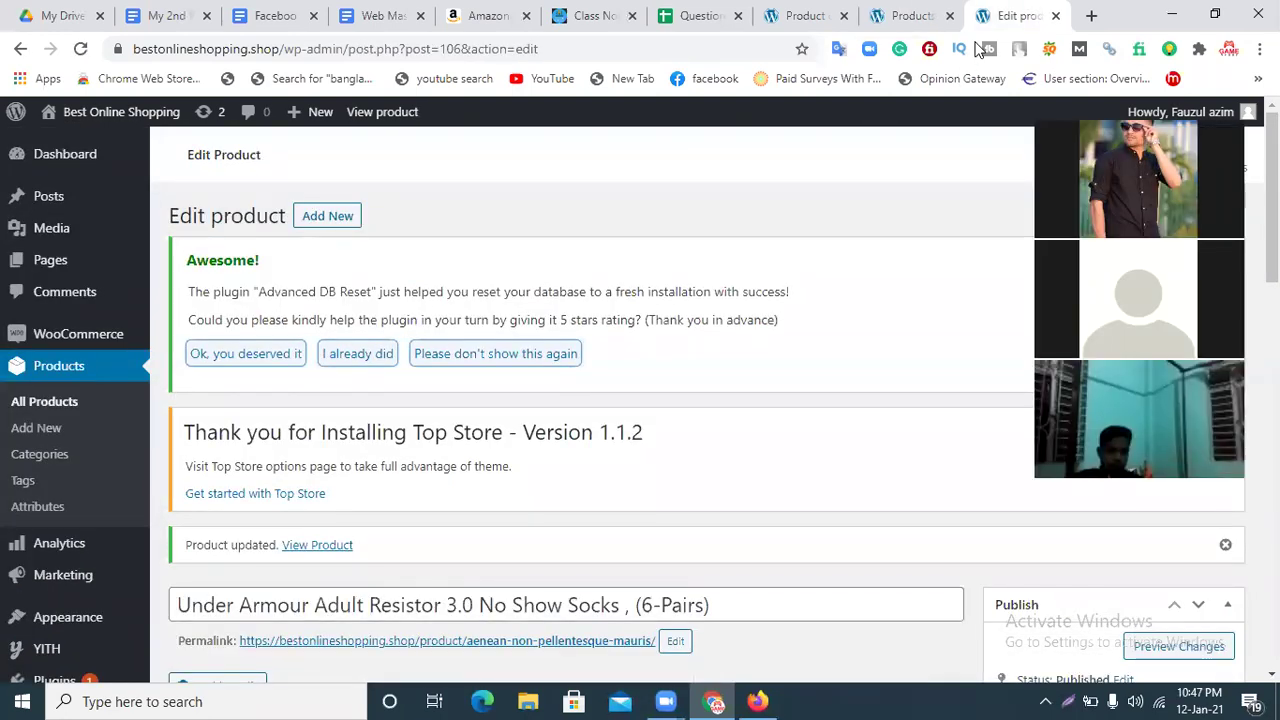
key(ctrl+shift+Tab)
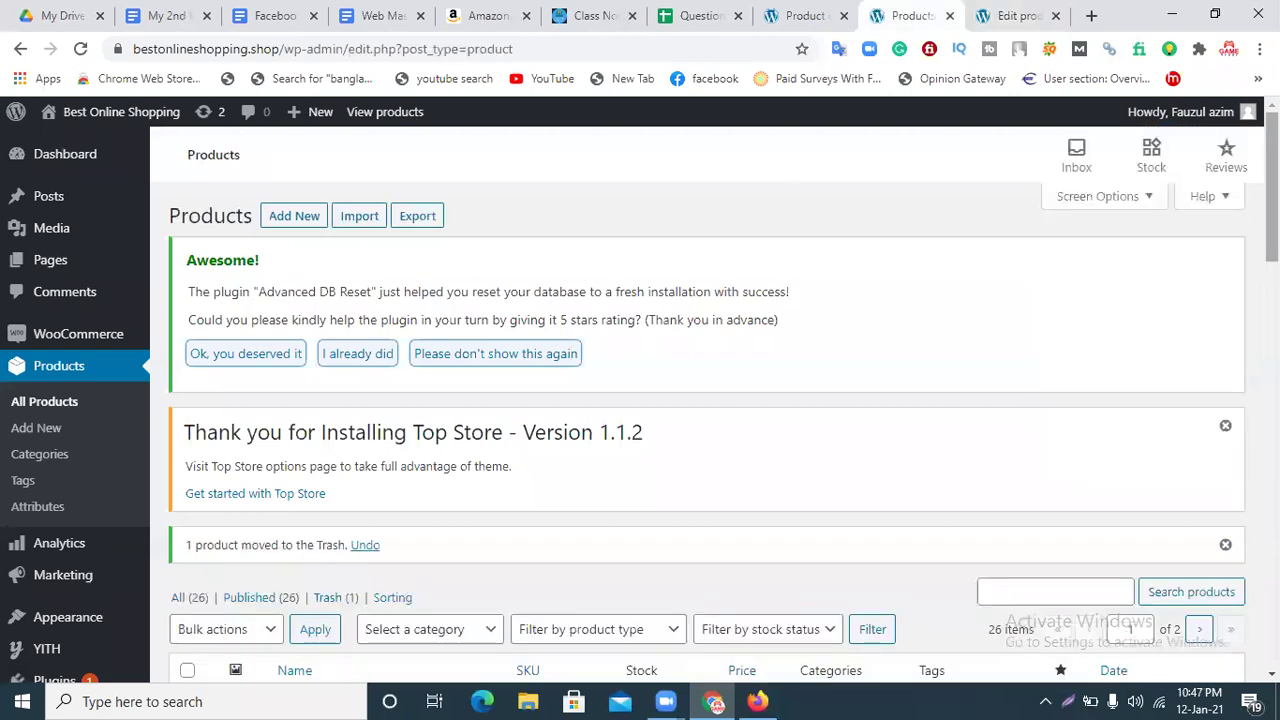
scroll(700, 420, down, 3)
scroll(700, 430, down, 13)
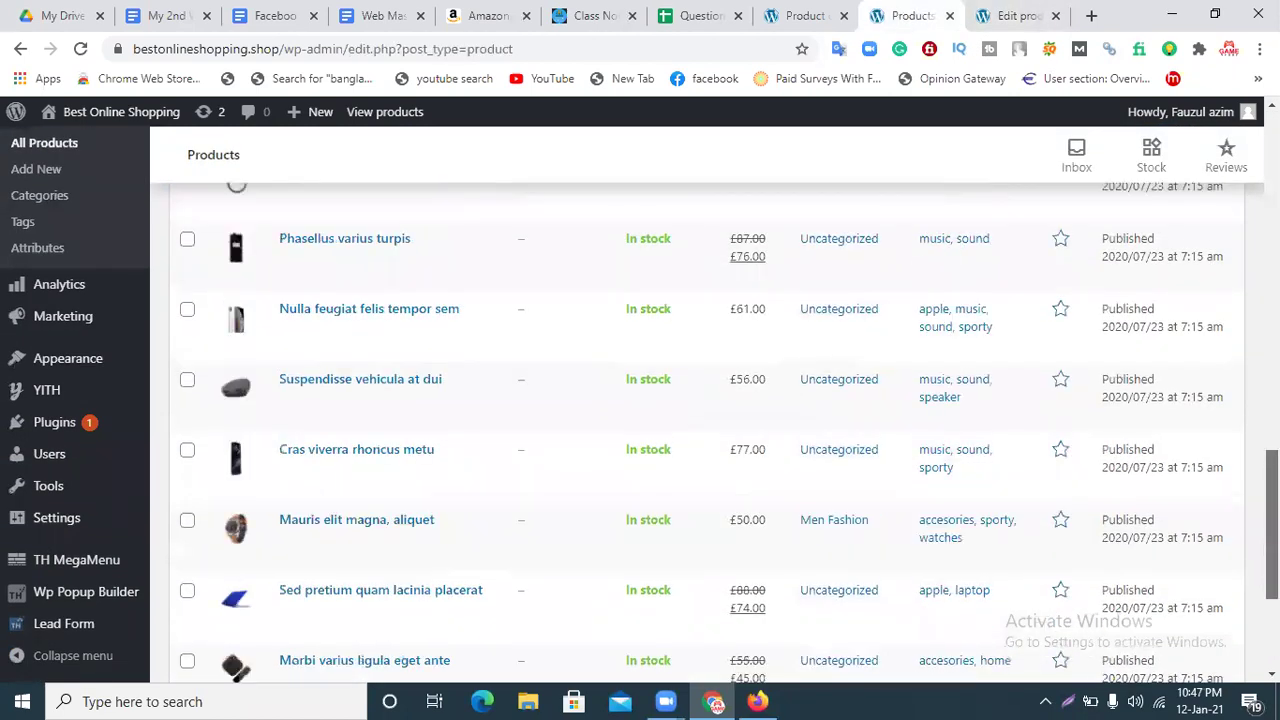
scroll(700, 430, up, 2)
scroll(700, 430, up, 15)
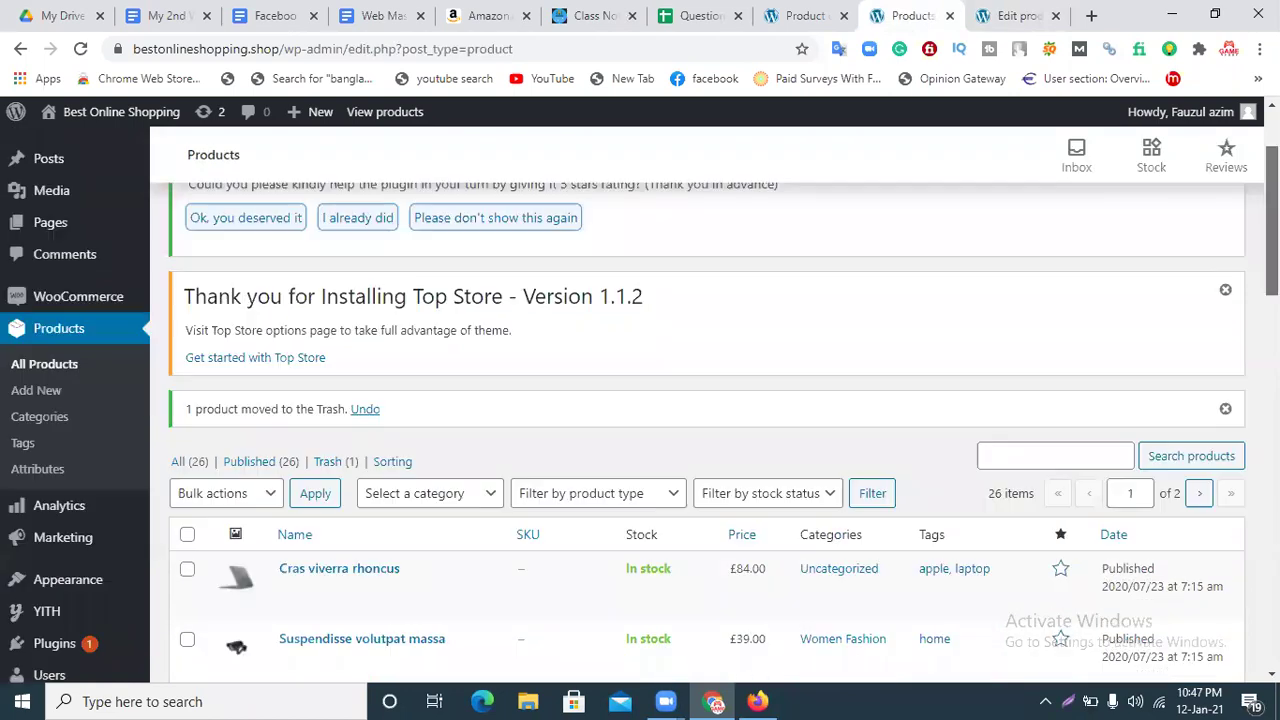
Select all products on the first page of the product list and move them to the trash in bulk
scroll(1224, 308, down, 2)
click(226, 298)
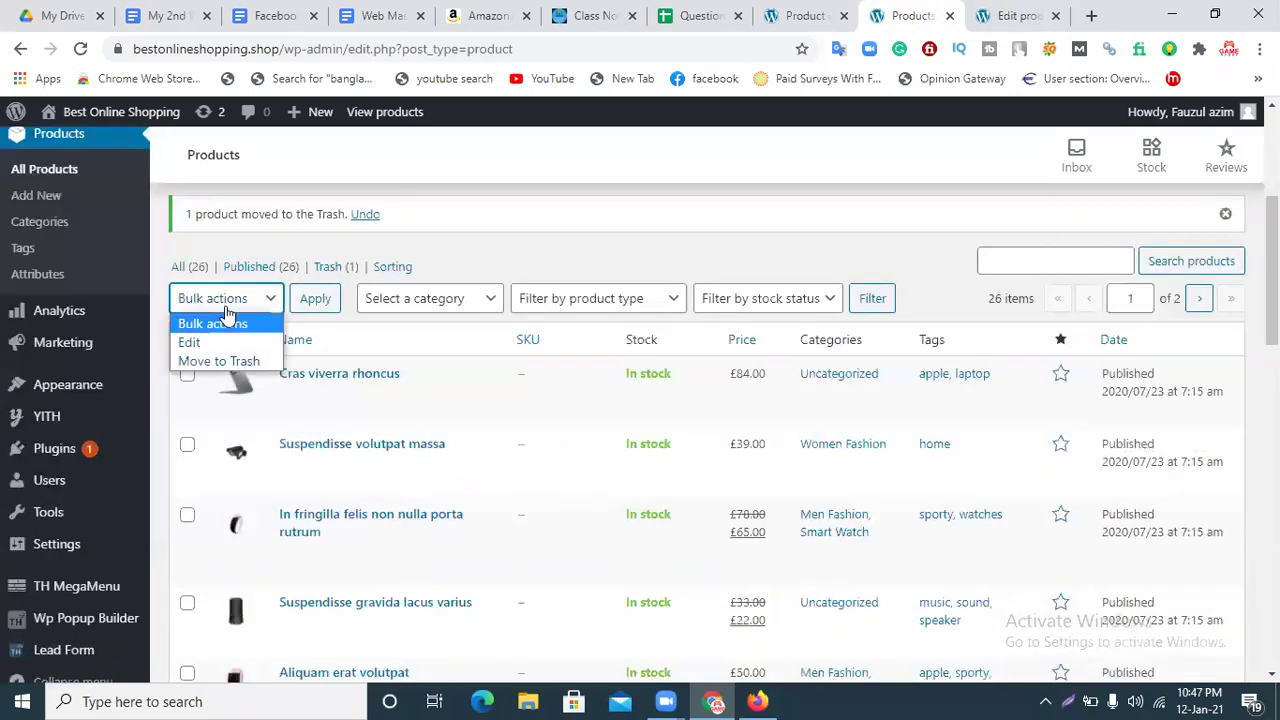
click(245, 300)
click(187, 339)
click(274, 299)
click(218, 360)
click(312, 305)
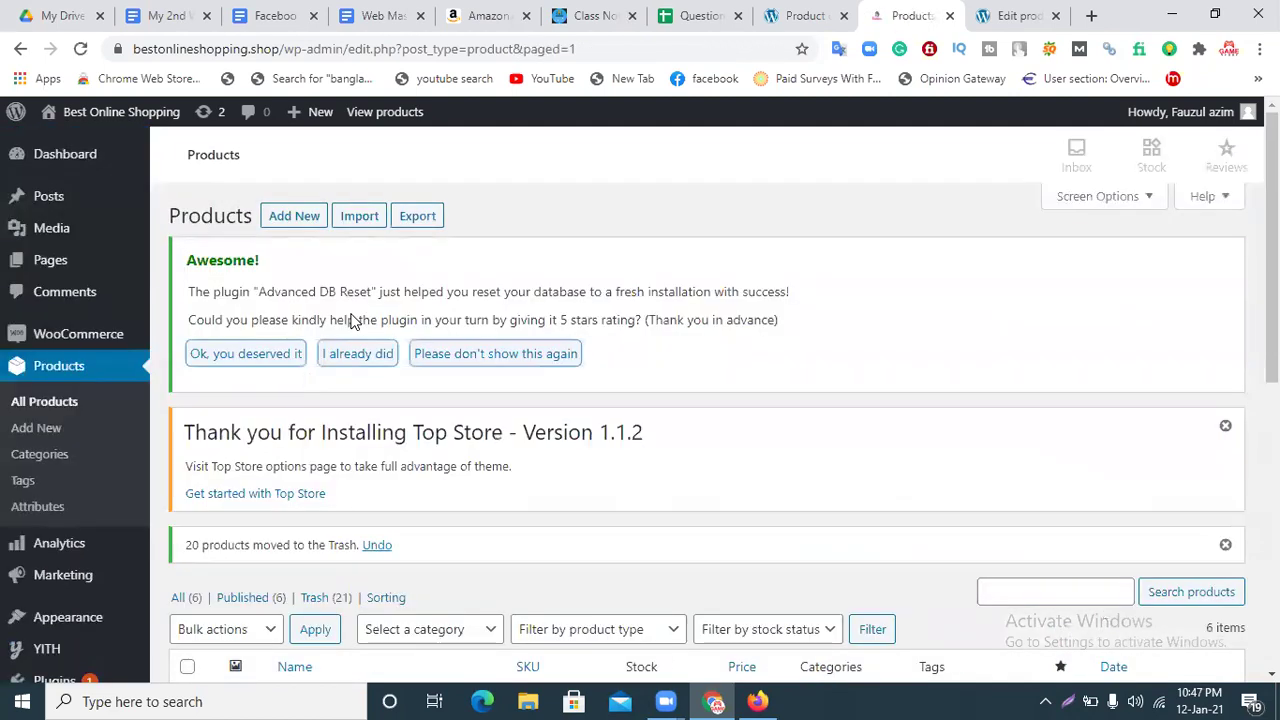
Select all the remaining products in the list and move them to the trash in bulk
scroll(700, 450, down, 2)
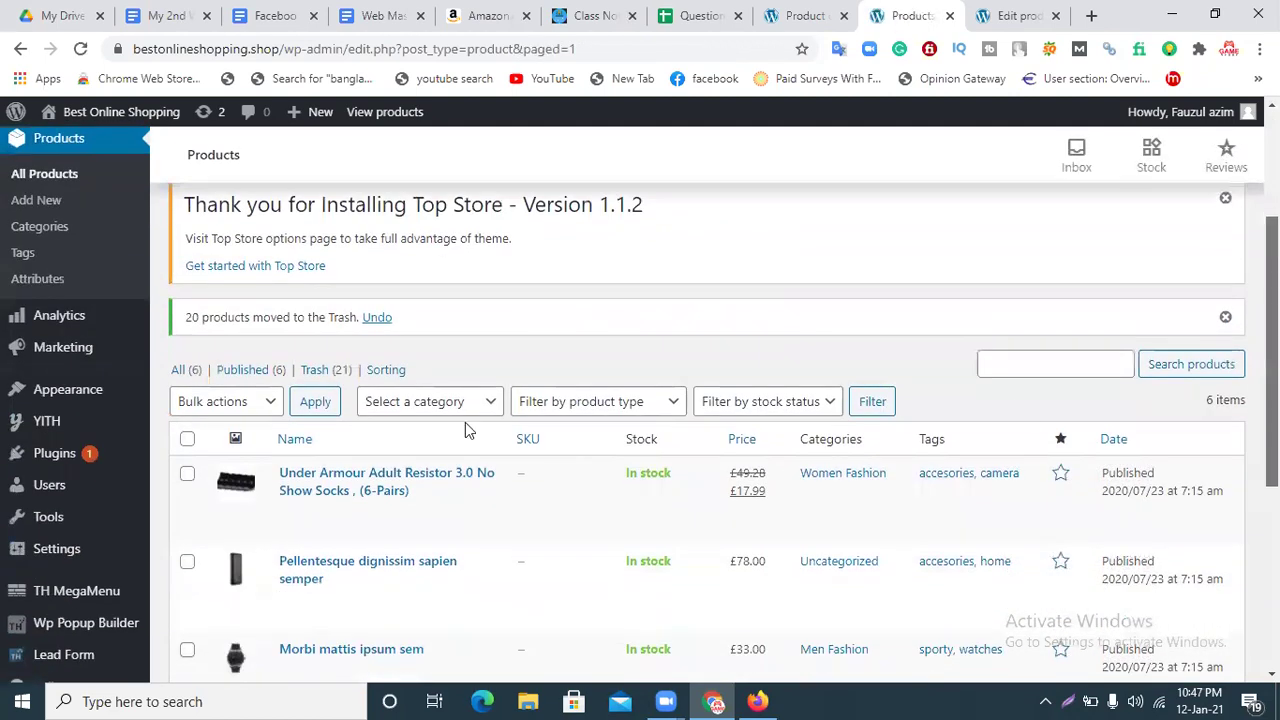
scroll(464, 430, down, 1)
click(245, 352)
click(235, 408)
click(187, 384)
click(298, 347)
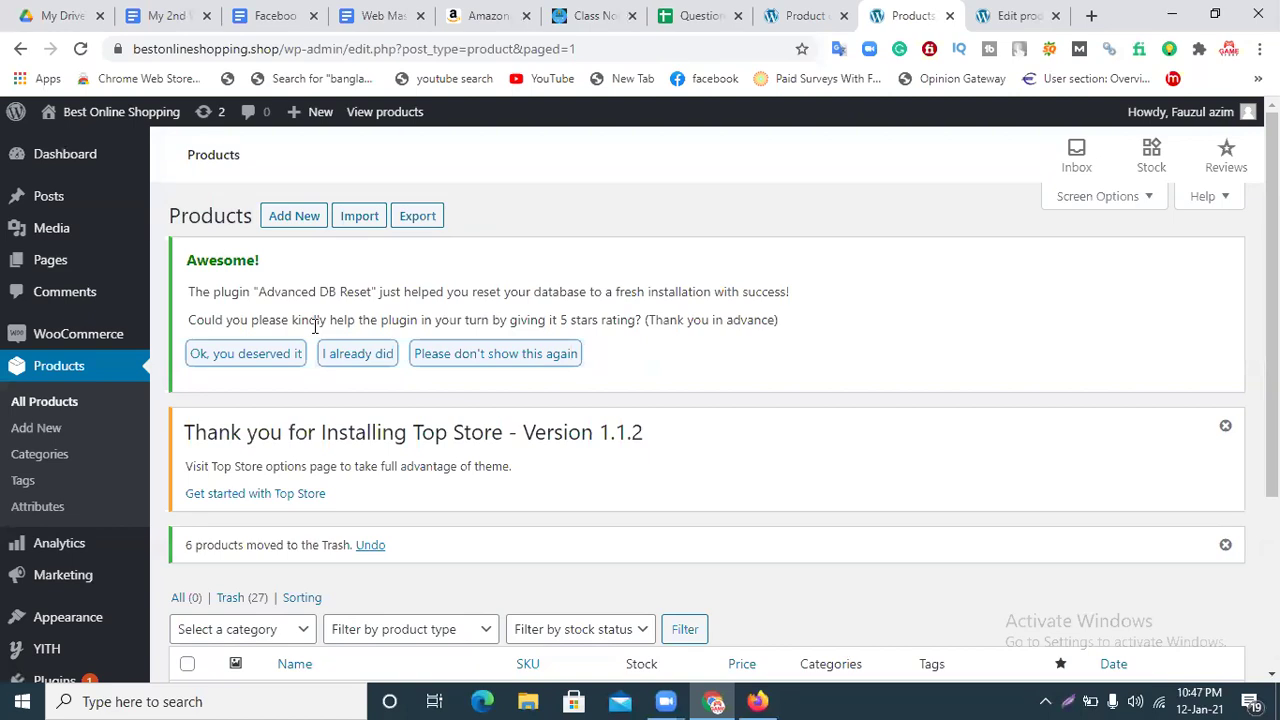
scroll(1074, 314, down, 2)
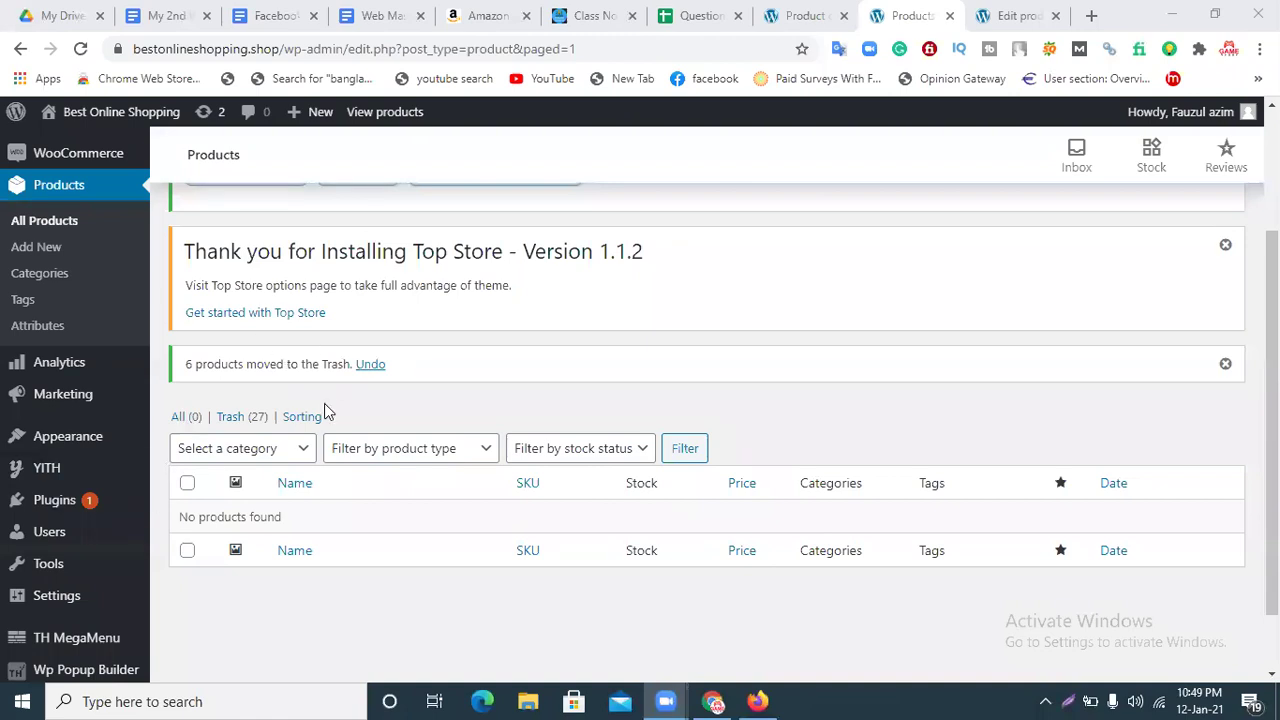
Open the store's home page in a new browser tab from the socks product's edit page
click(990, 15)
right_click(107, 120)
click(140, 130)
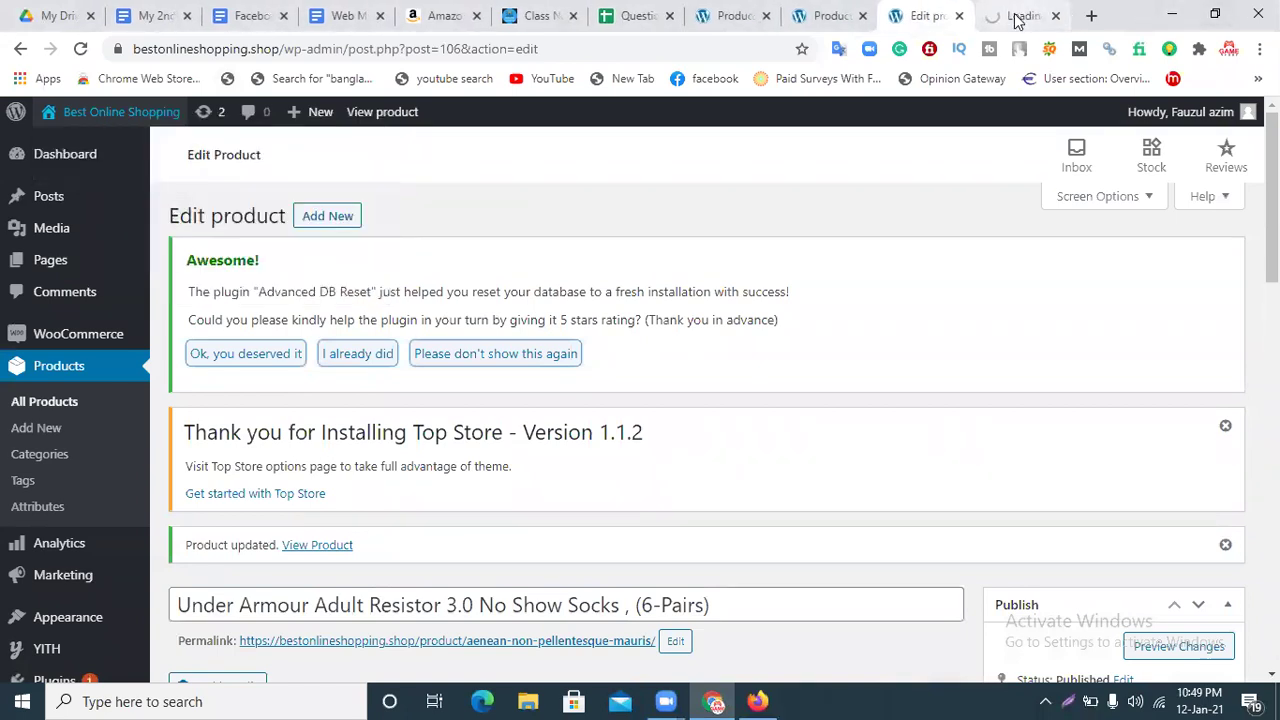
click(1017, 17)
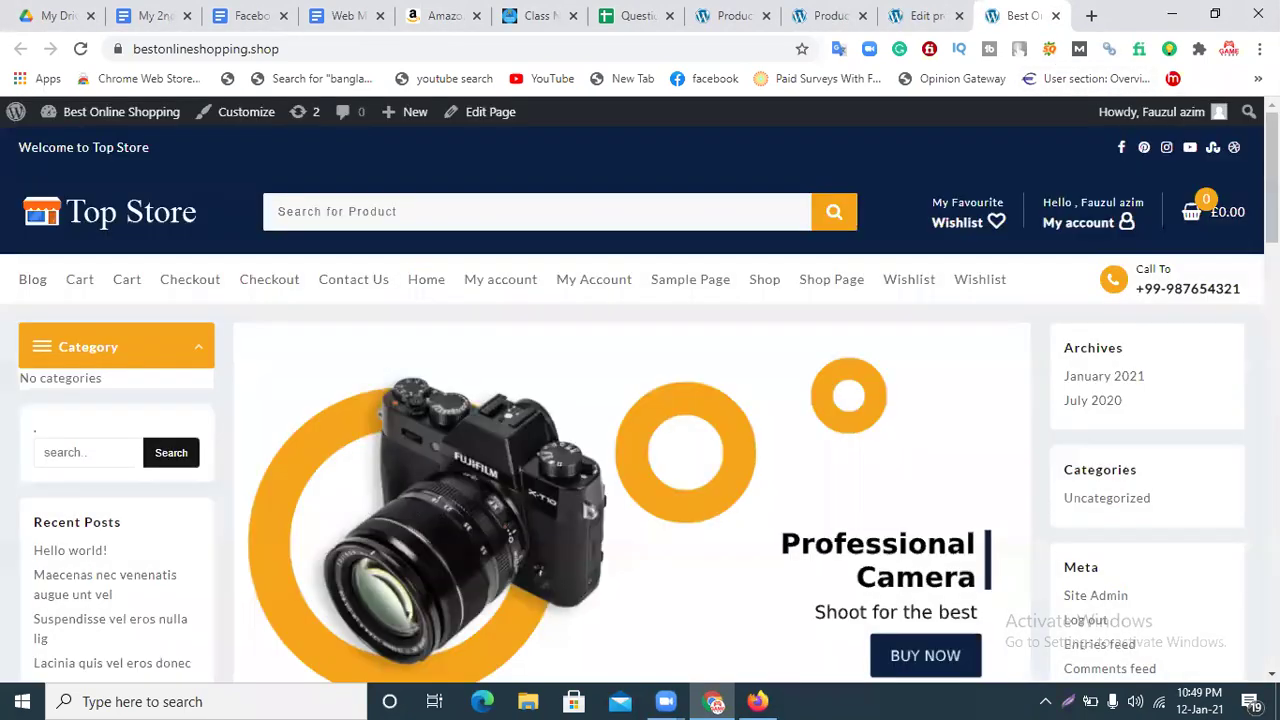
Examine the store's home page and its Category list for any leftover products or categories
scroll(891, 271, down, 3)
scroll(891, 271, up, 2)
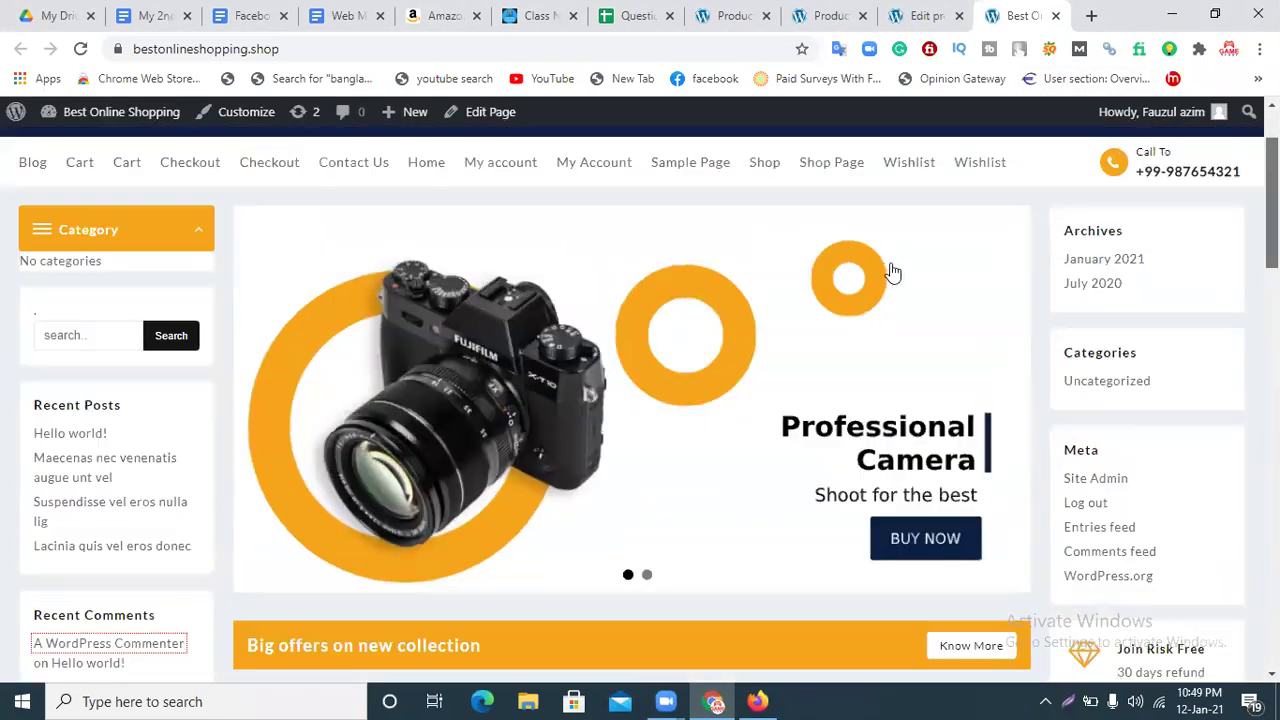
click(199, 232)
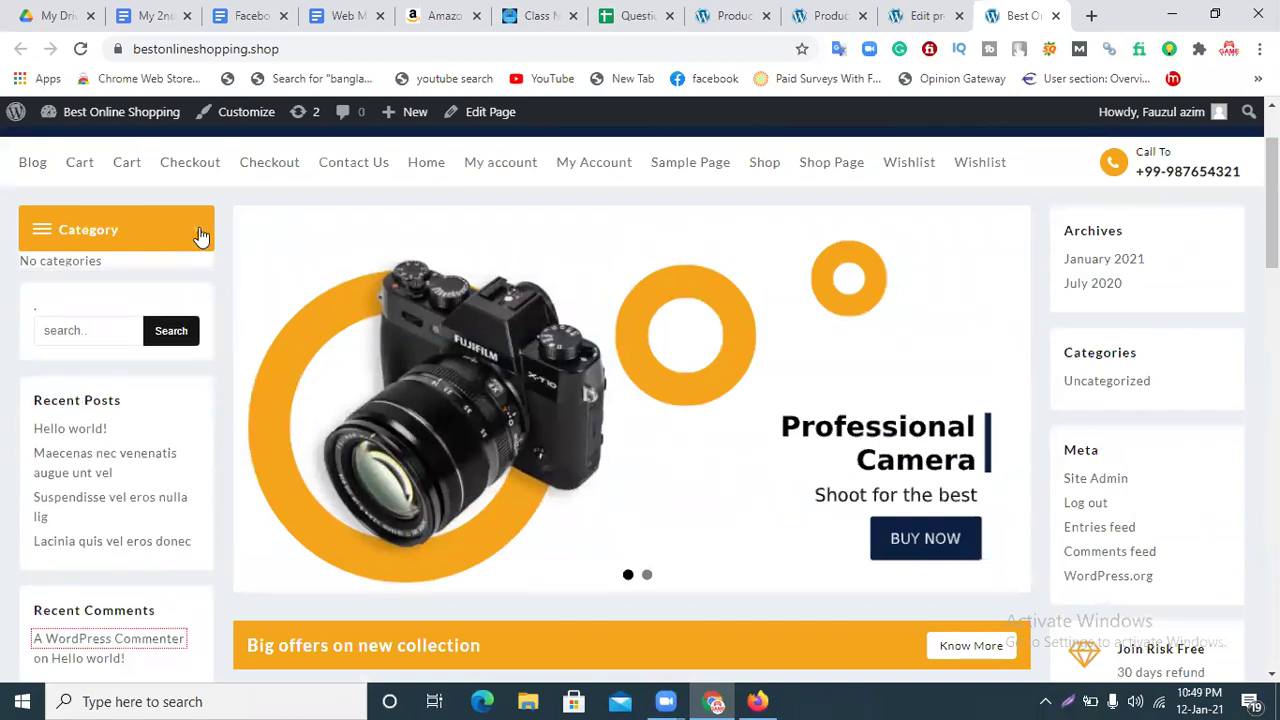
click(199, 232)
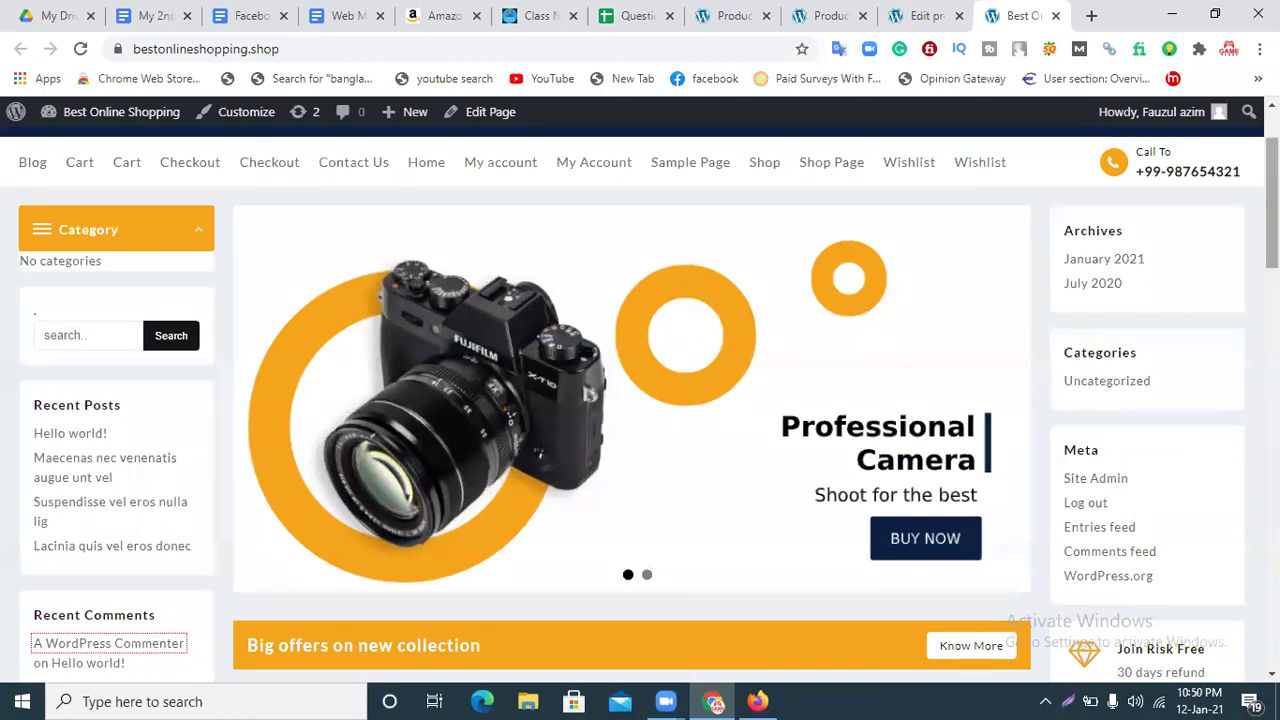
scroll(199, 232, down, 3)
scroll(640, 400, down, 3)
scroll(640, 400, up, 8)
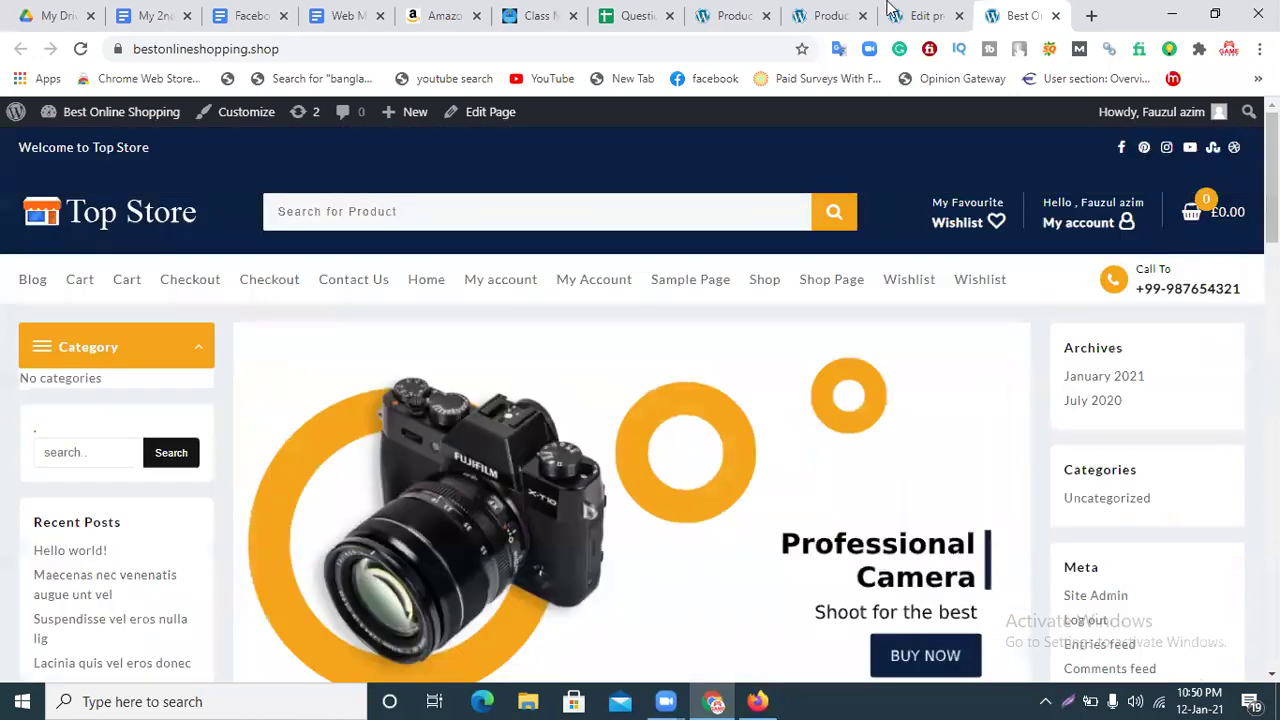
Return to the product list, open the product categories page and look through the existing categories
click(912, 14)
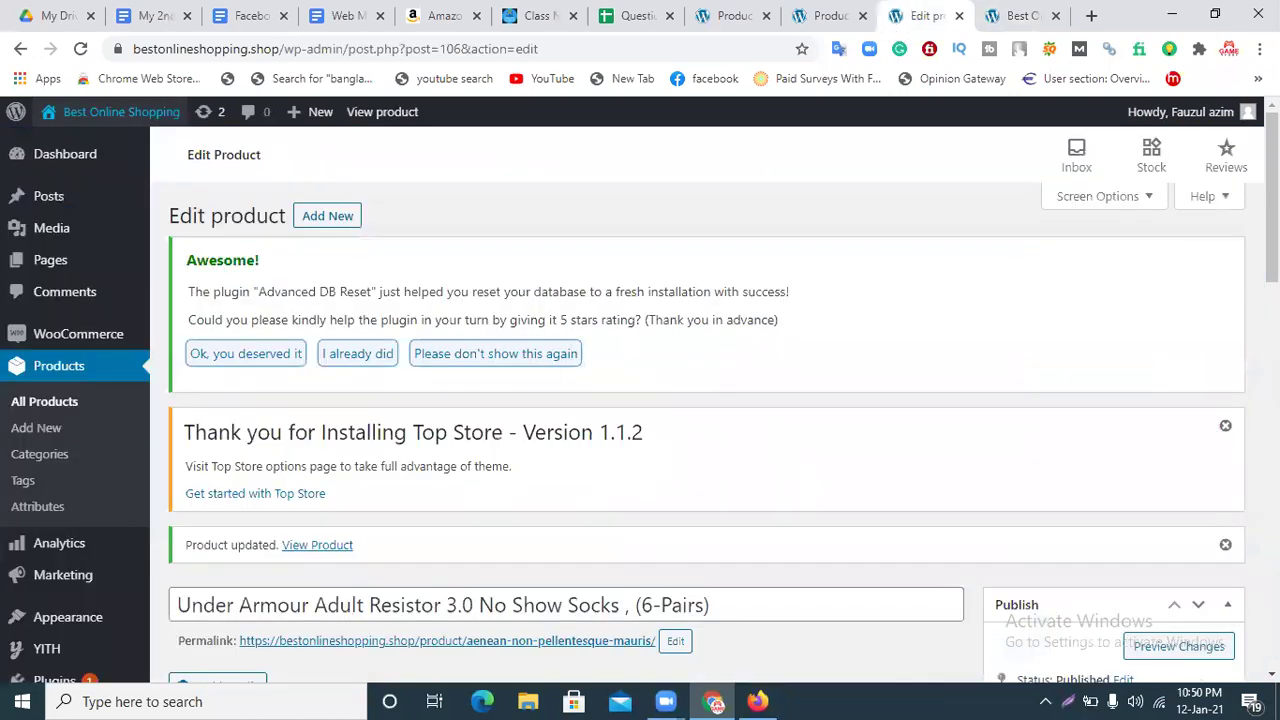
scroll(155, 365, down, 2)
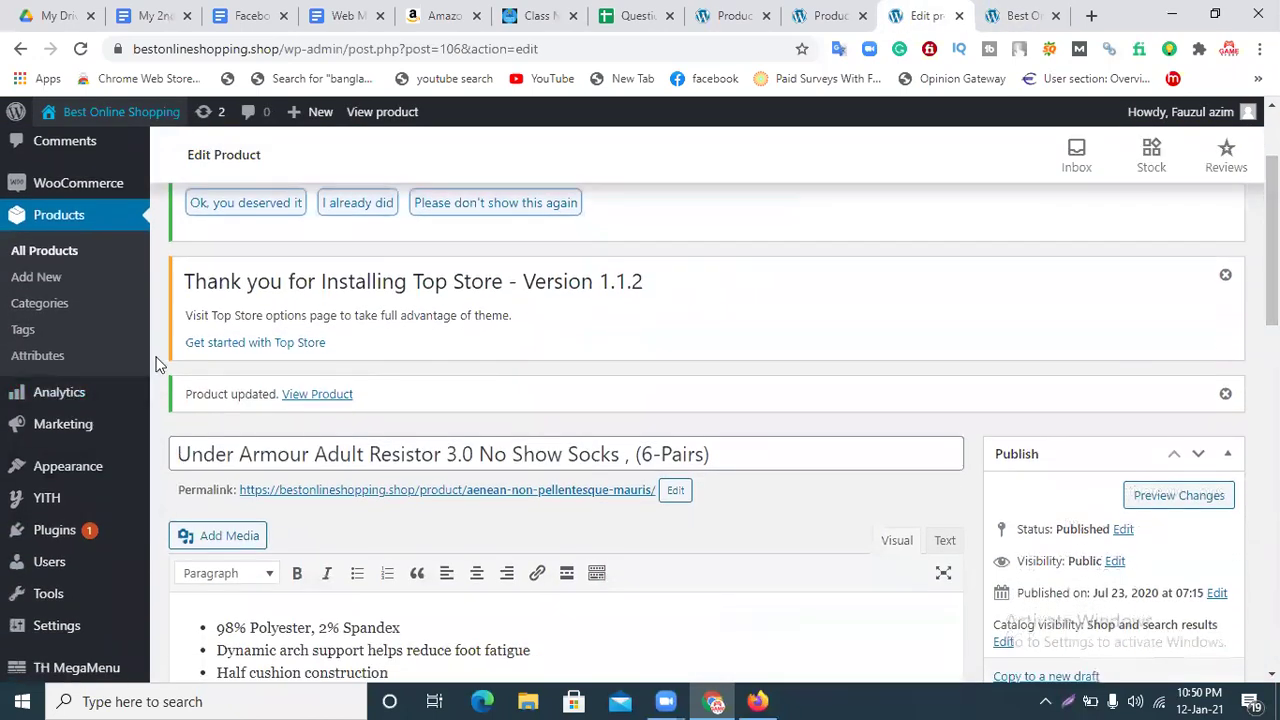
click(828, 15)
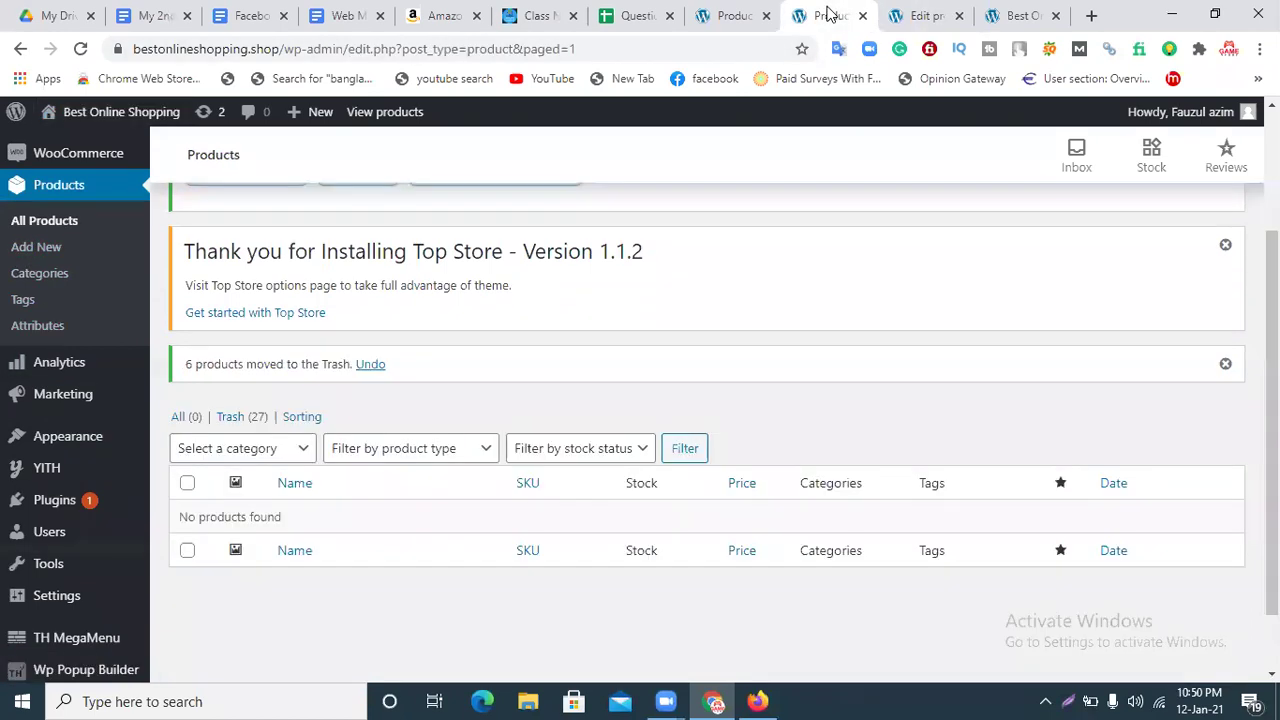
click(46, 276)
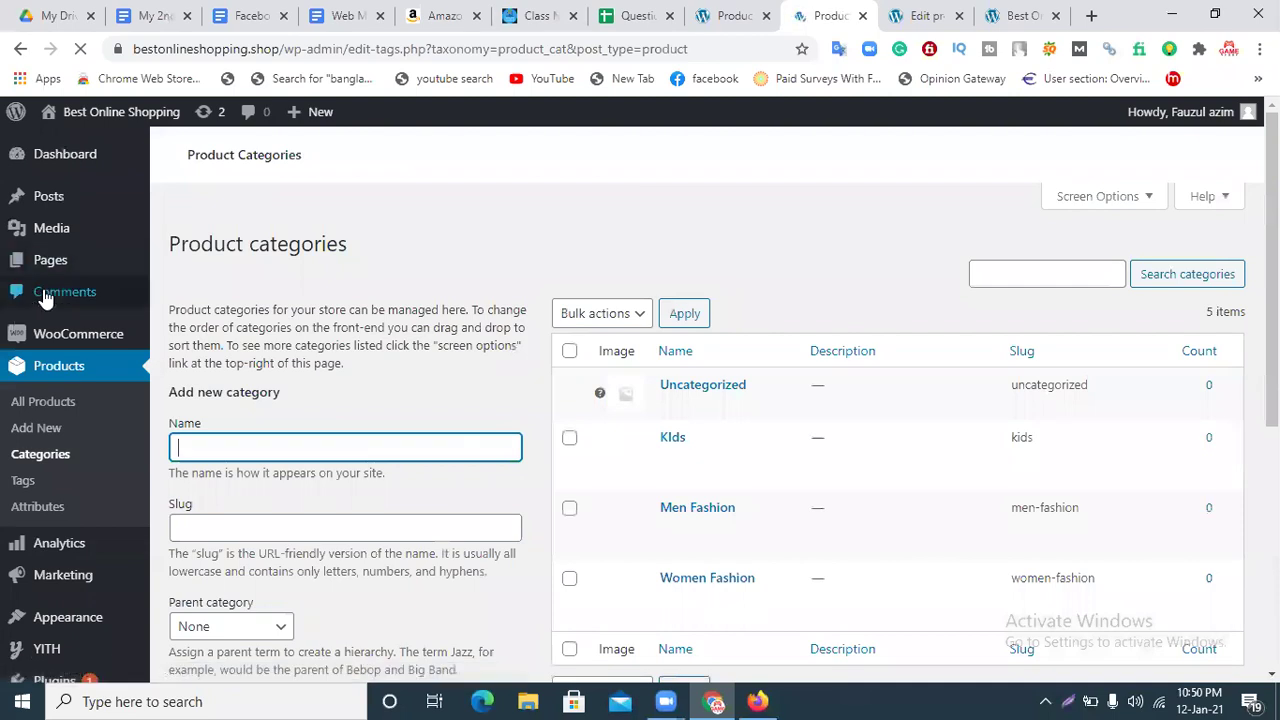
scroll(1237, 349, down, 2)
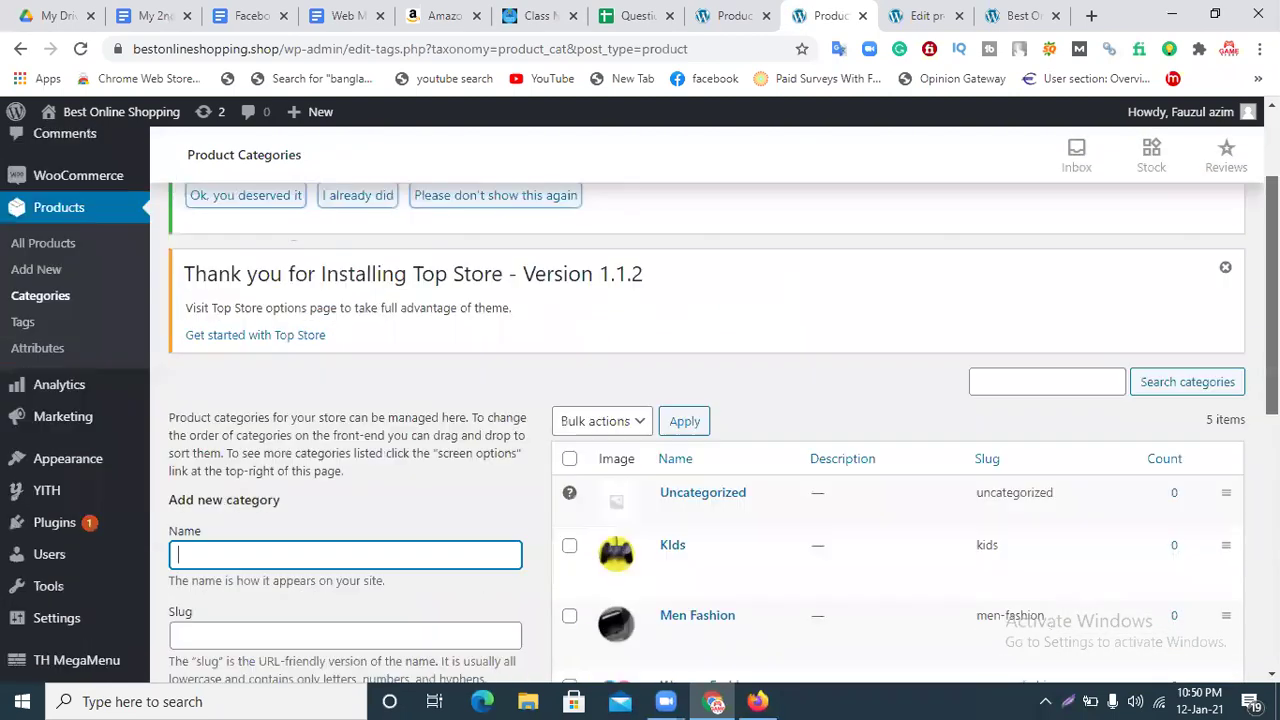
scroll(680, 380, down, 2)
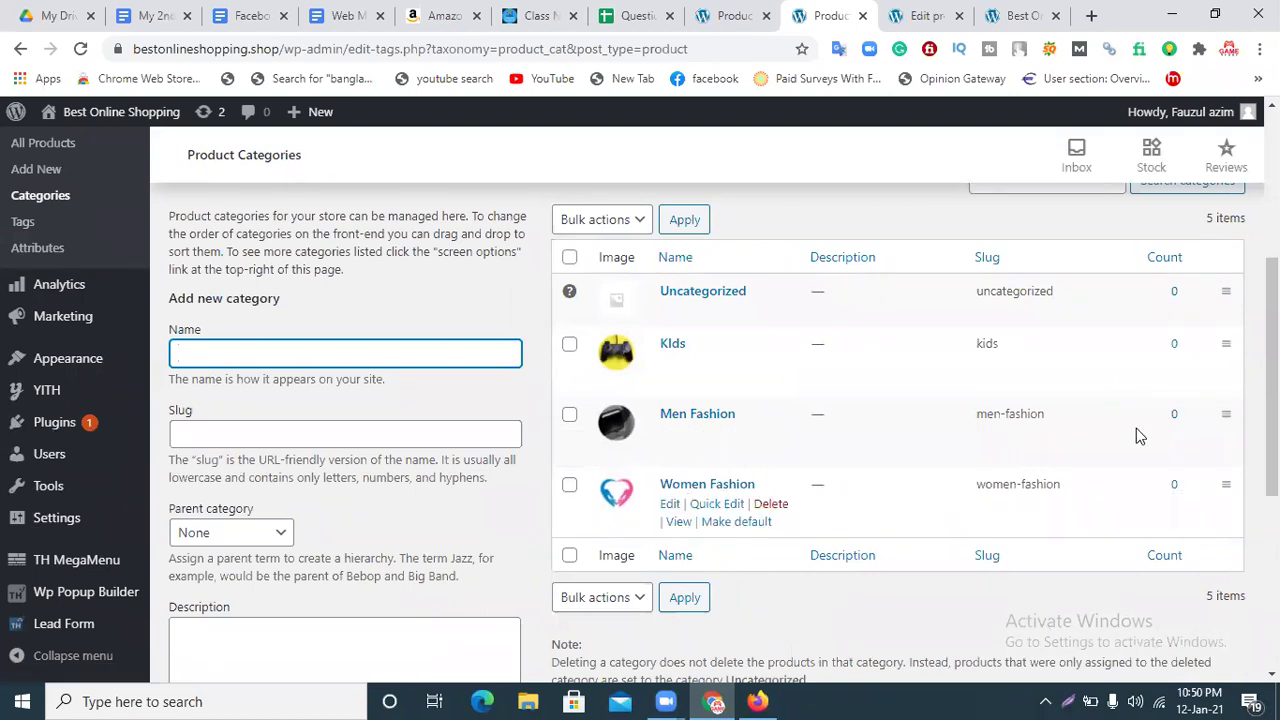
scroll(562, 564, down, 3)
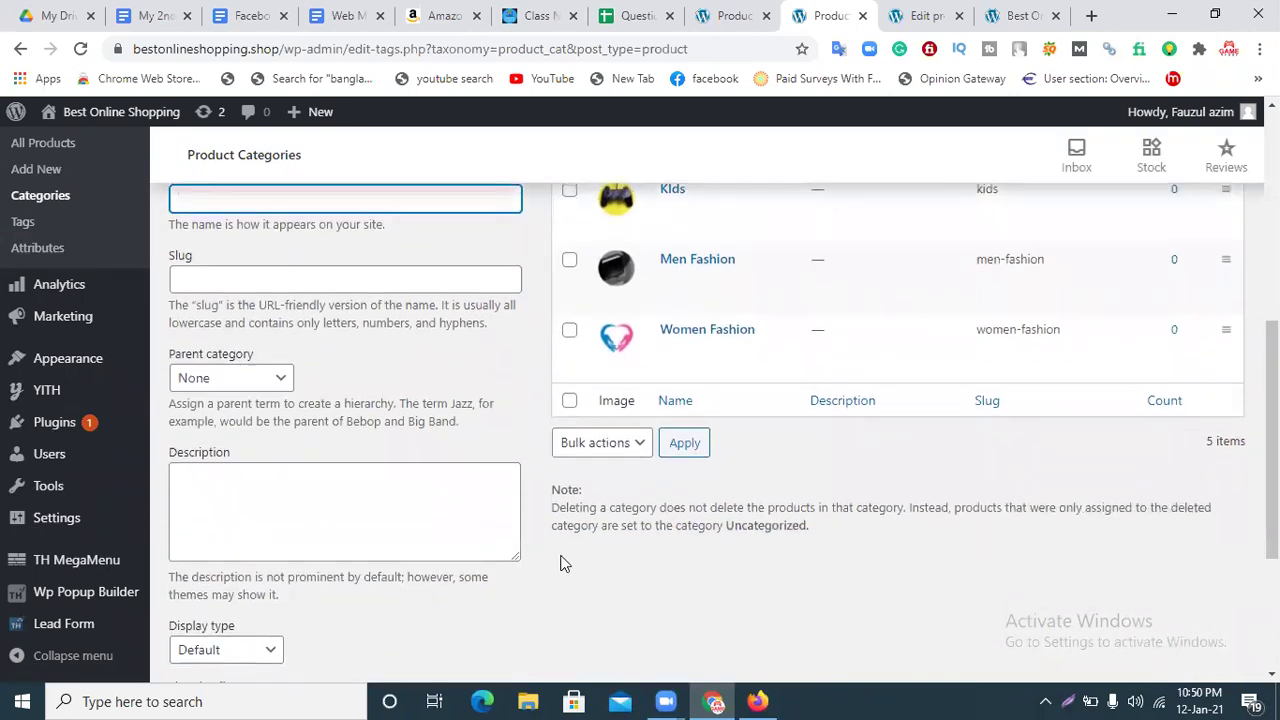
scroll(515, 327, up, 2)
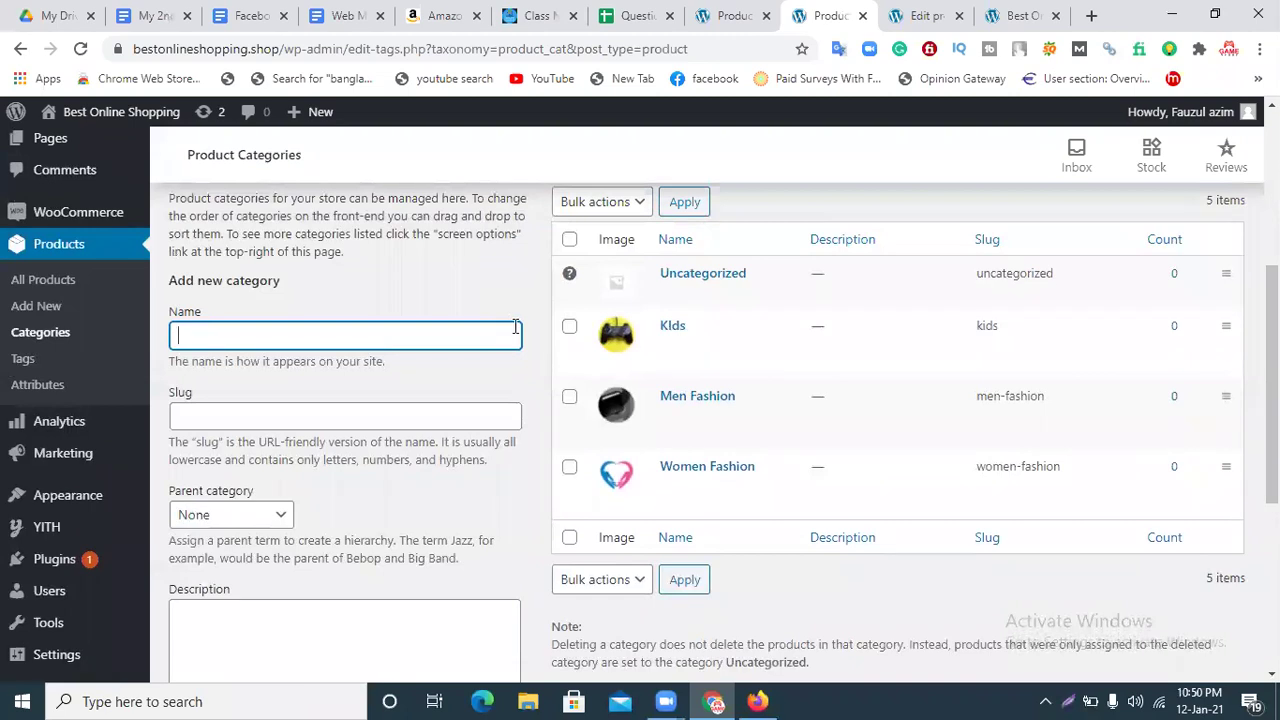
Try to apply a bulk action to the KIds, Men Fashion and Women Fashion categories
click(569, 327)
click(569, 397)
click(569, 468)
click(694, 589)
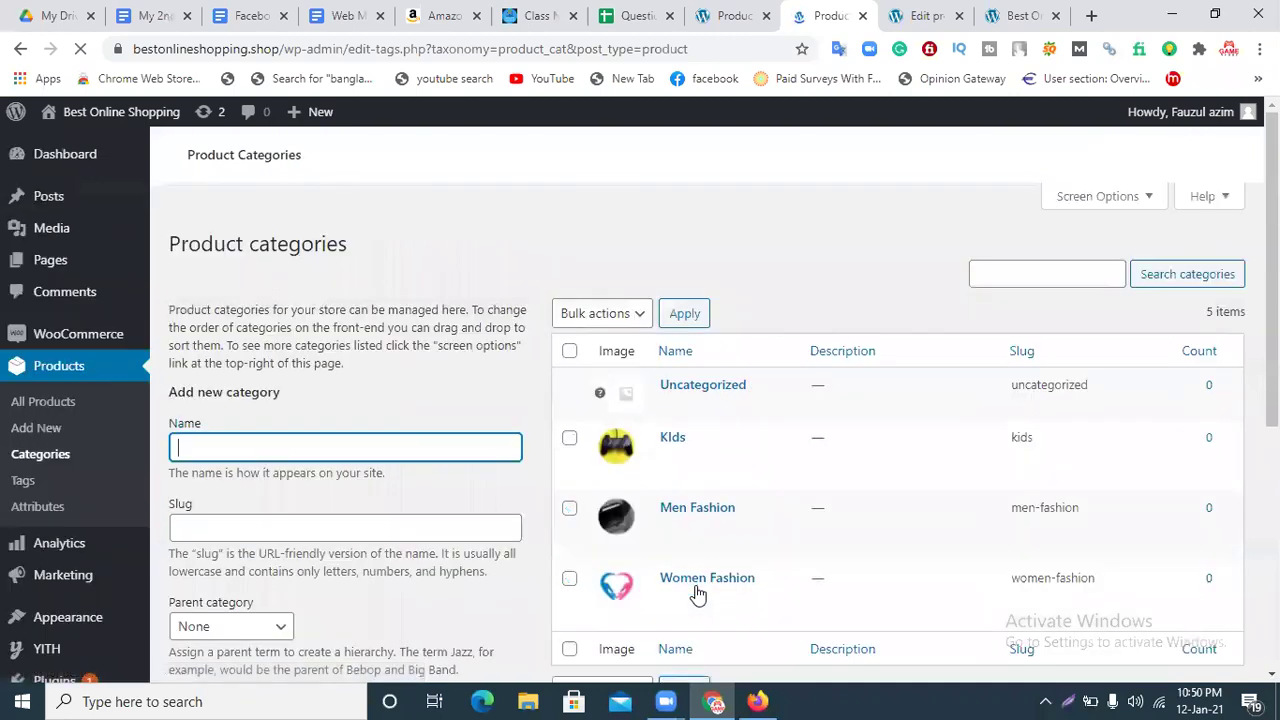
Look through the whole store home page for leftover items, open the Uncategorized category and return to the home page
click(996, 14)
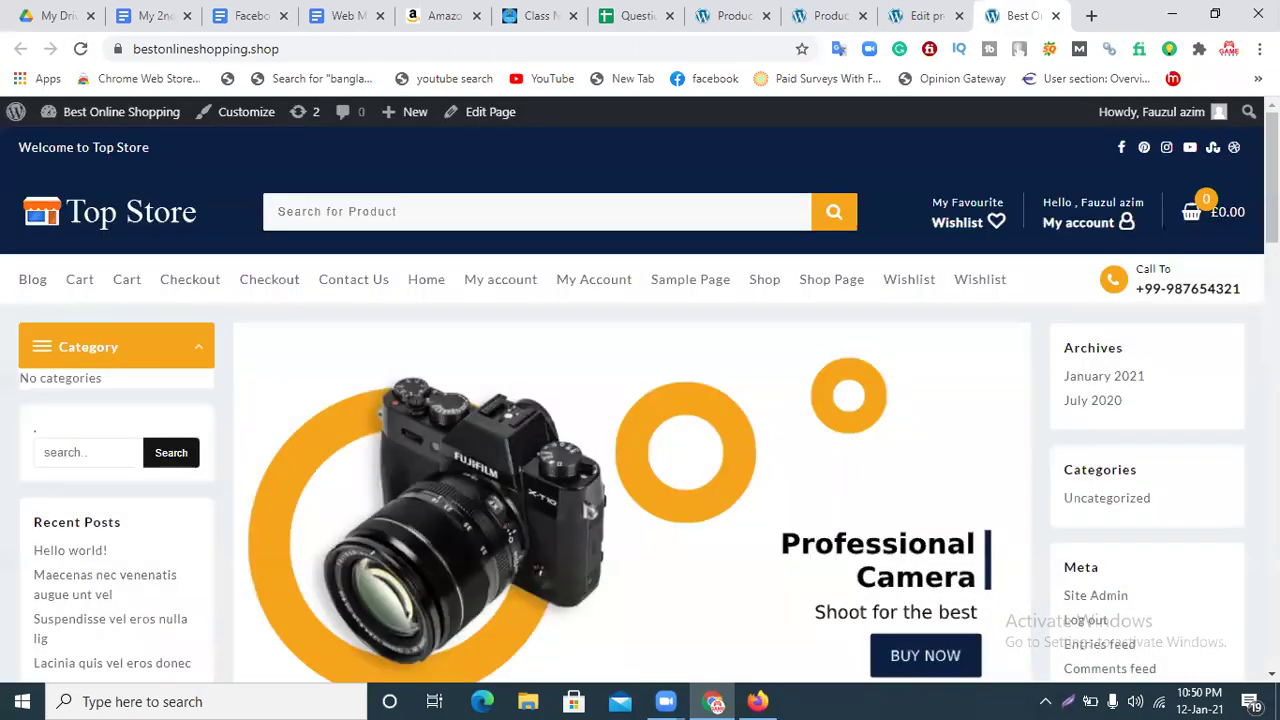
scroll(640, 400, down, 15)
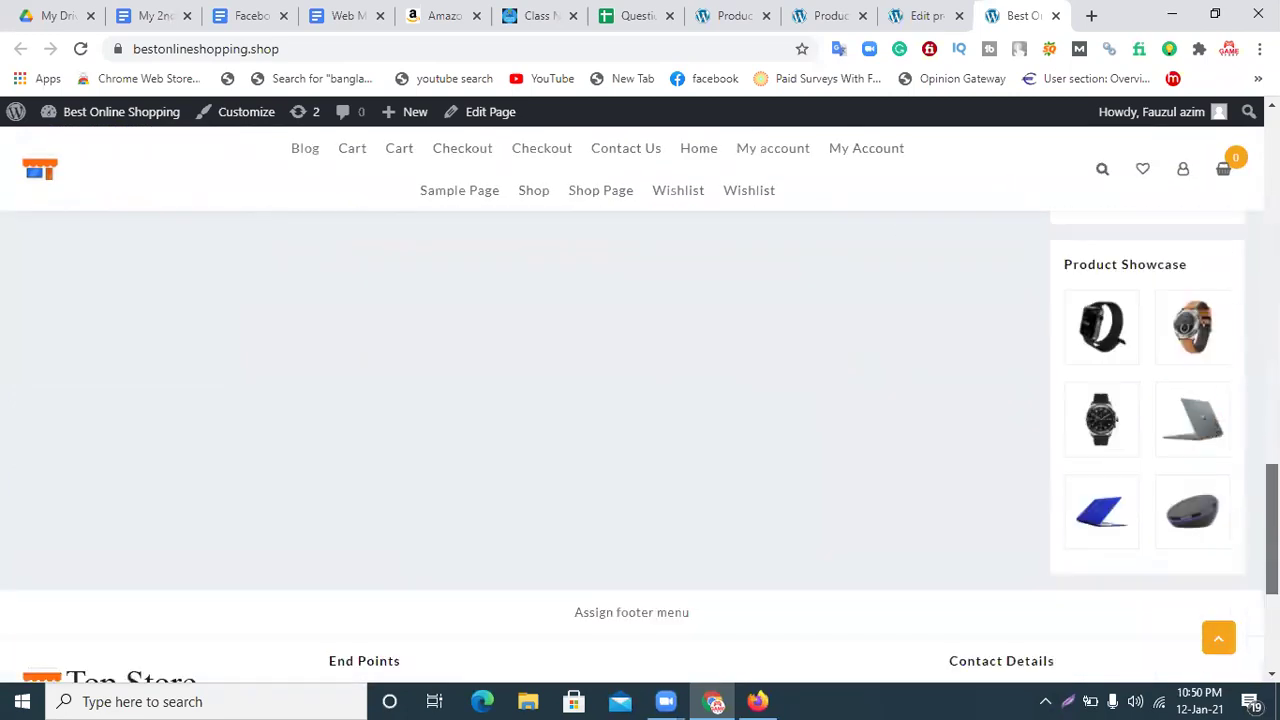
scroll(640, 440, down, 2)
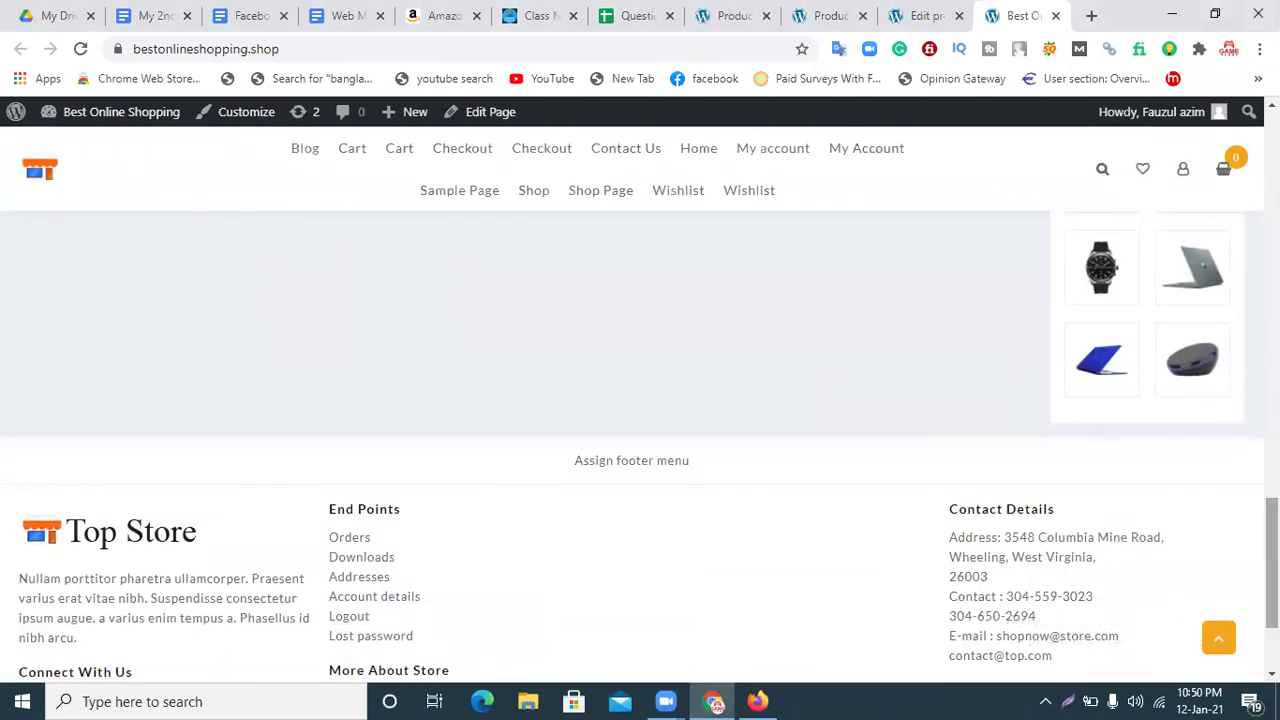
scroll(640, 440, up, 10)
scroll(640, 400, up, 6)
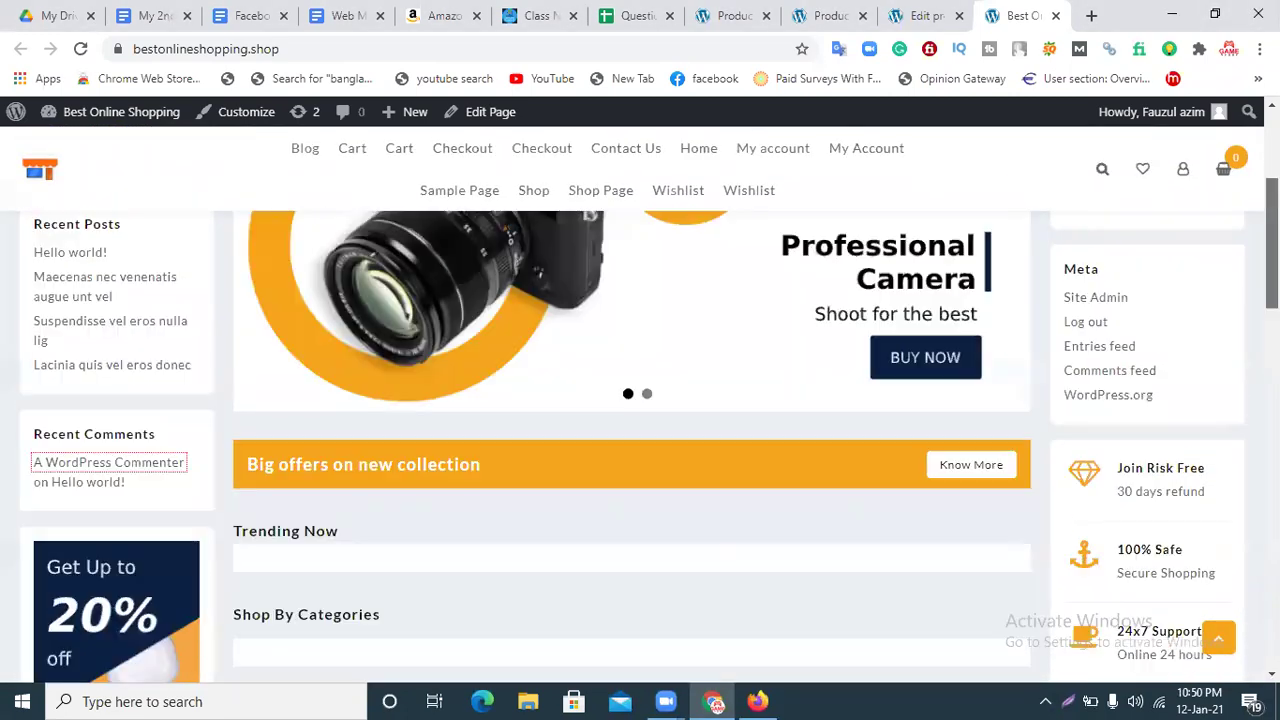
scroll(640, 400, down, 2)
scroll(640, 400, up, 1)
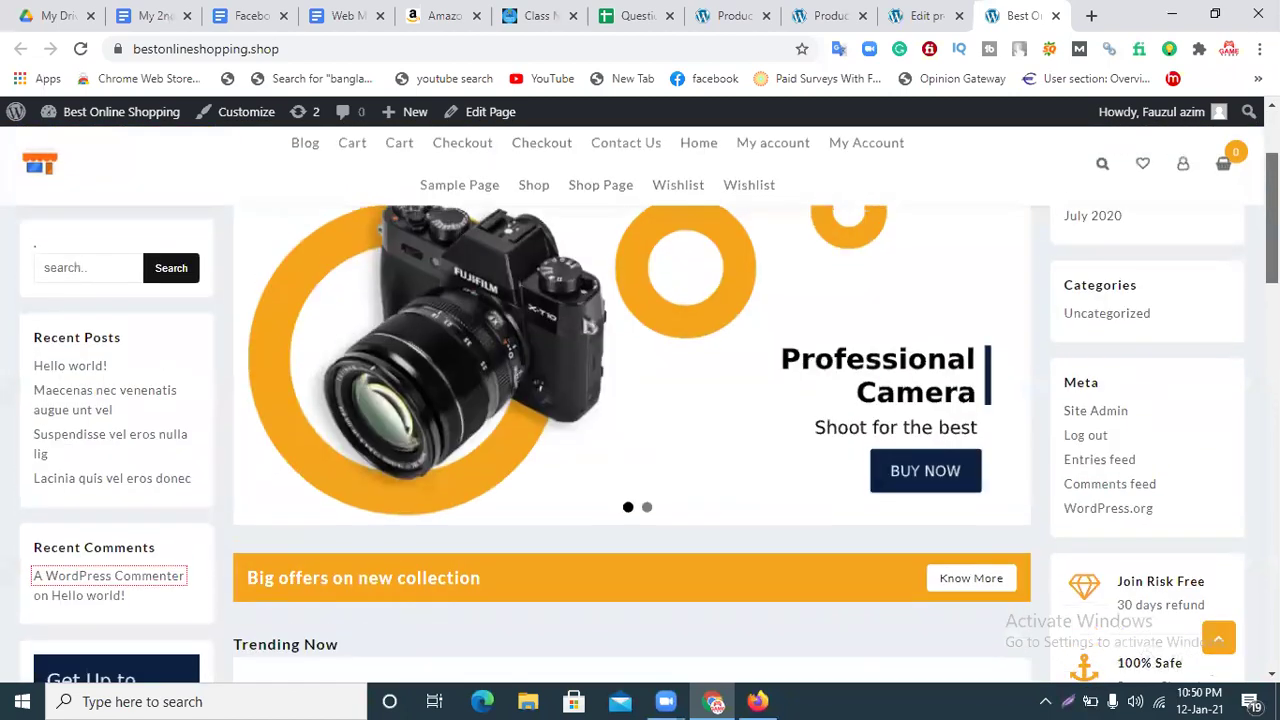
scroll(1137, 347, up, 2)
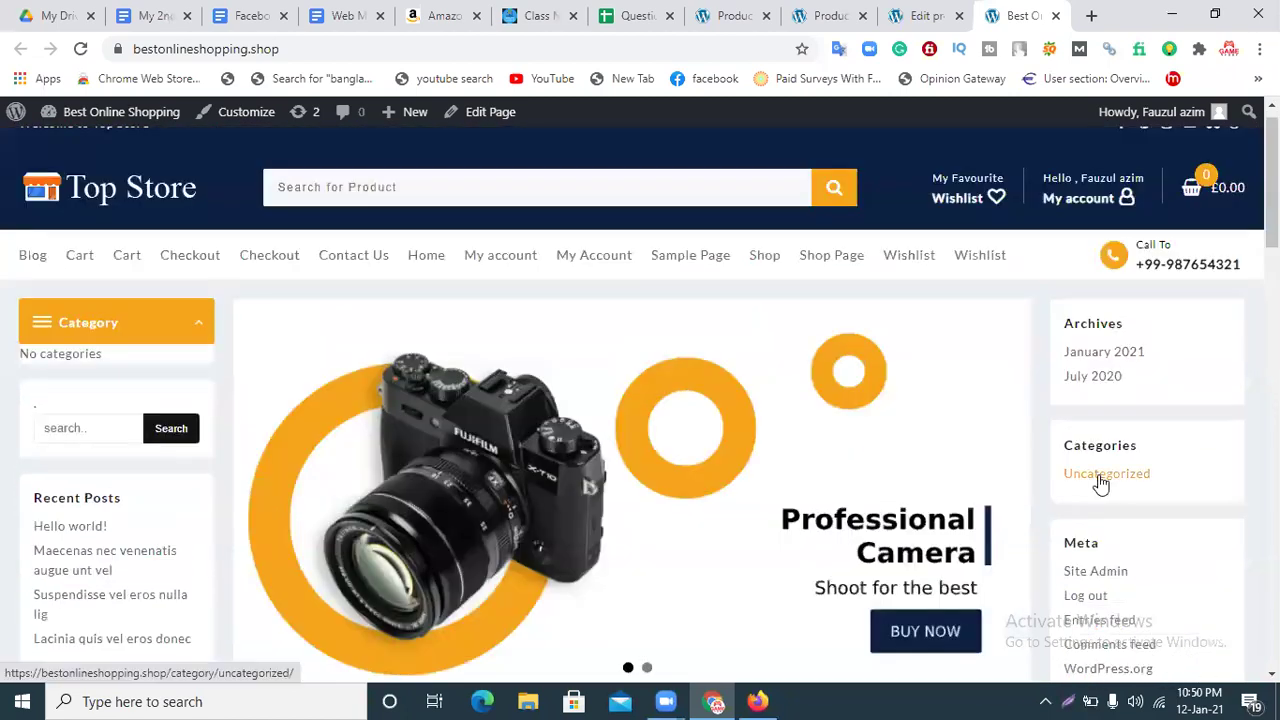
click(1100, 476)
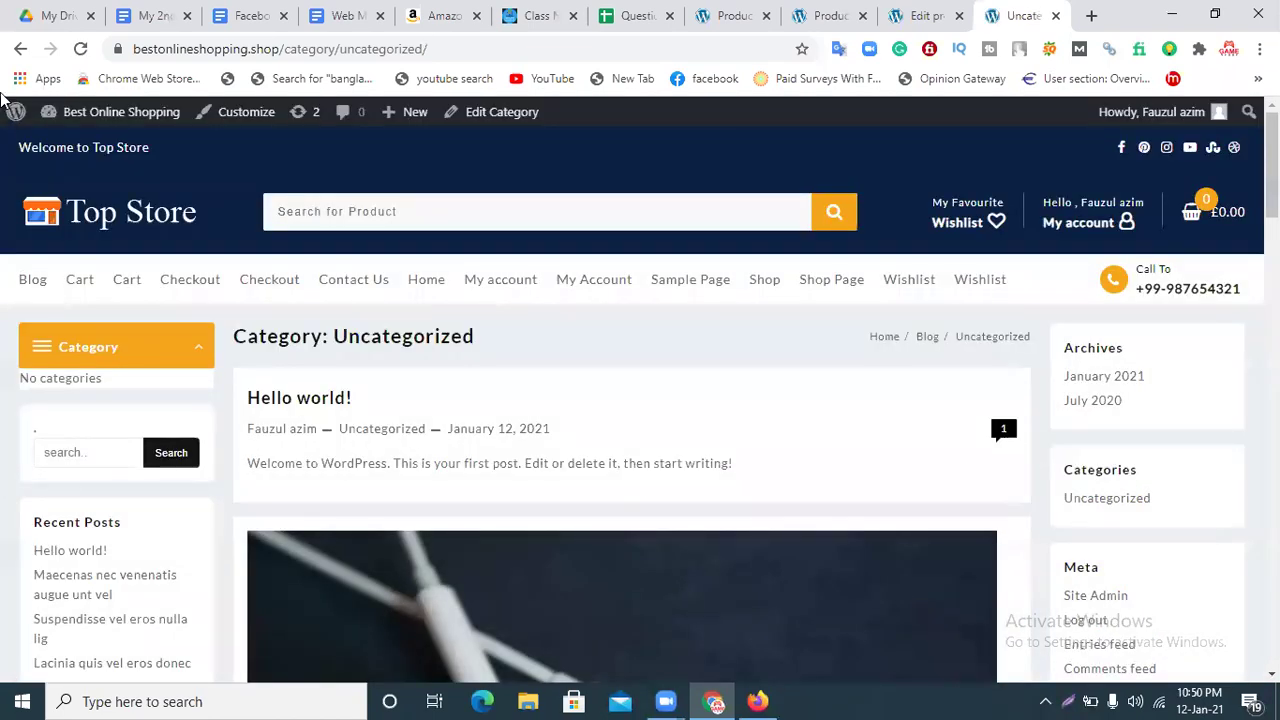
click(20, 49)
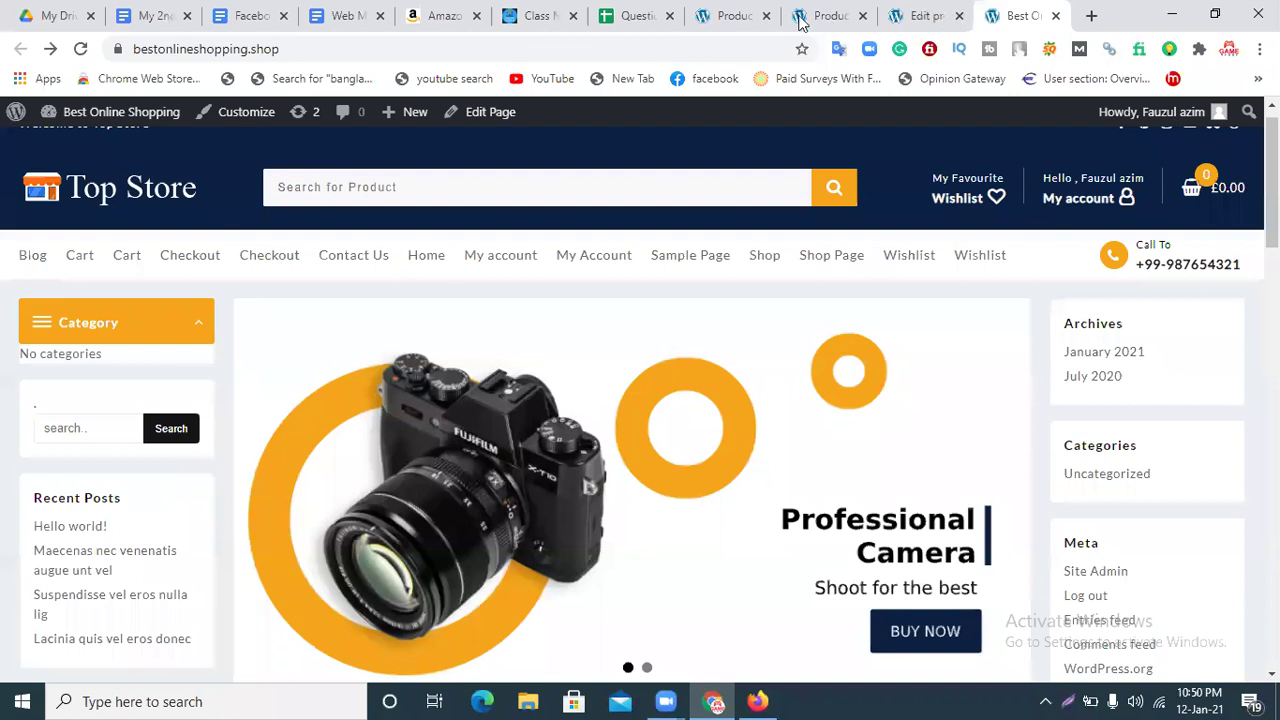
Update the Under Armour socks product again with the Women Fashion category selected
click(930, 18)
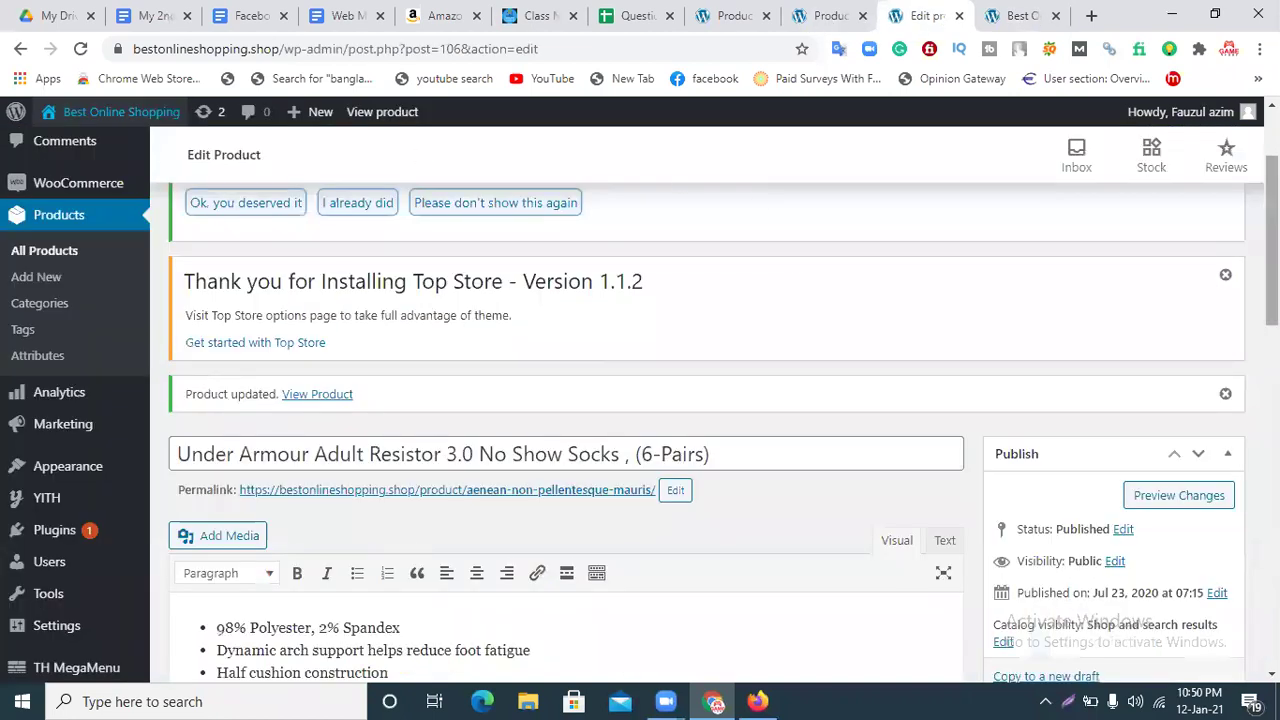
scroll(1207, 398, down, 3)
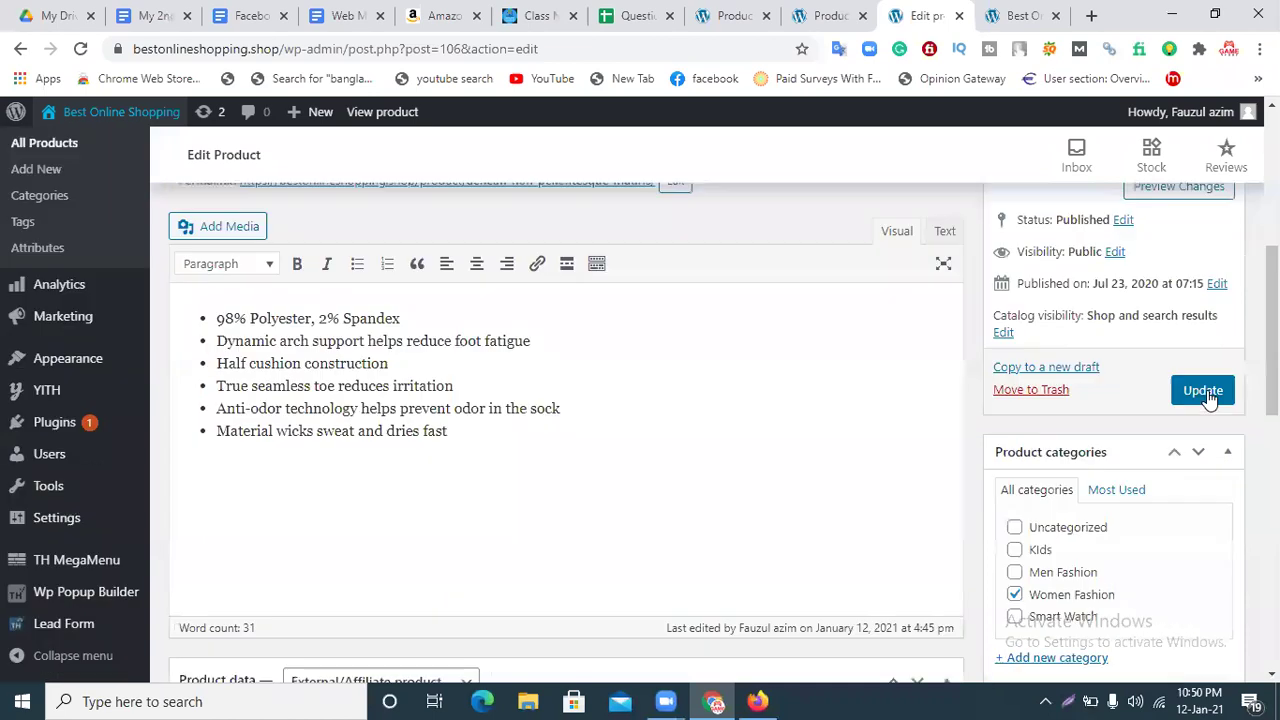
click(1207, 390)
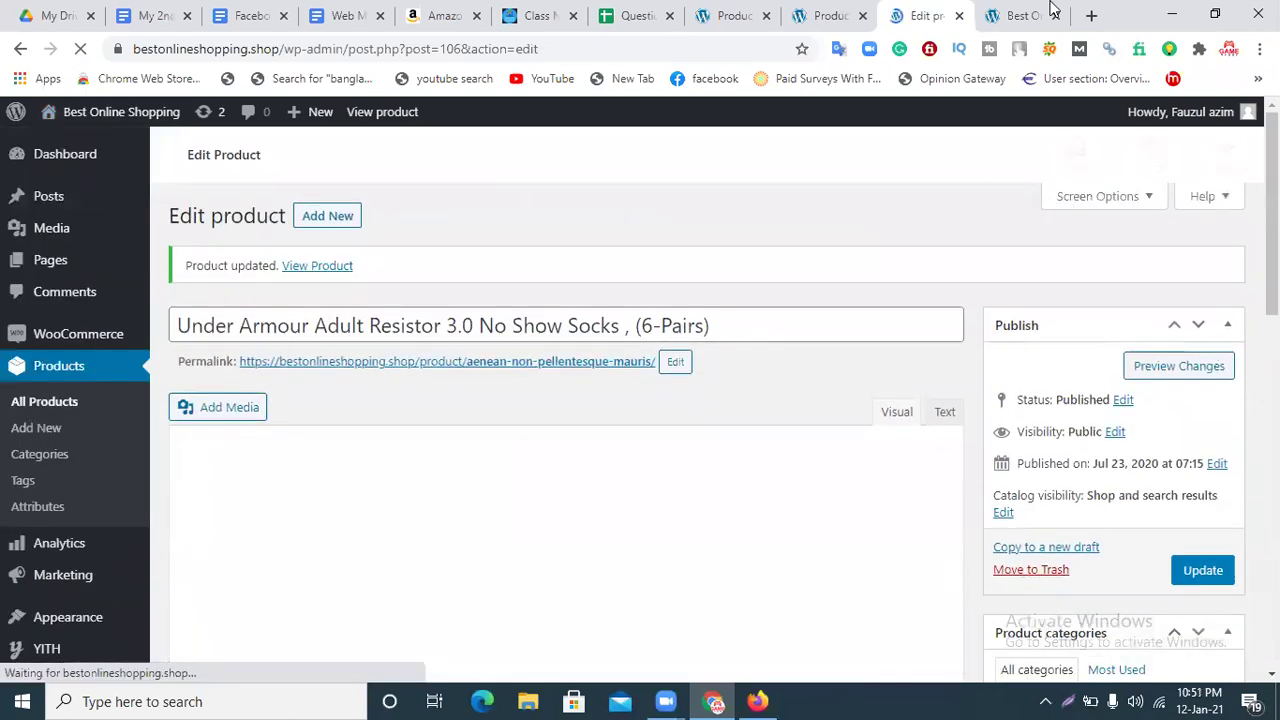
Reload the store's home page, open the Women Fashion category and examine the products listed in it
click(1010, 15)
click(75, 50)
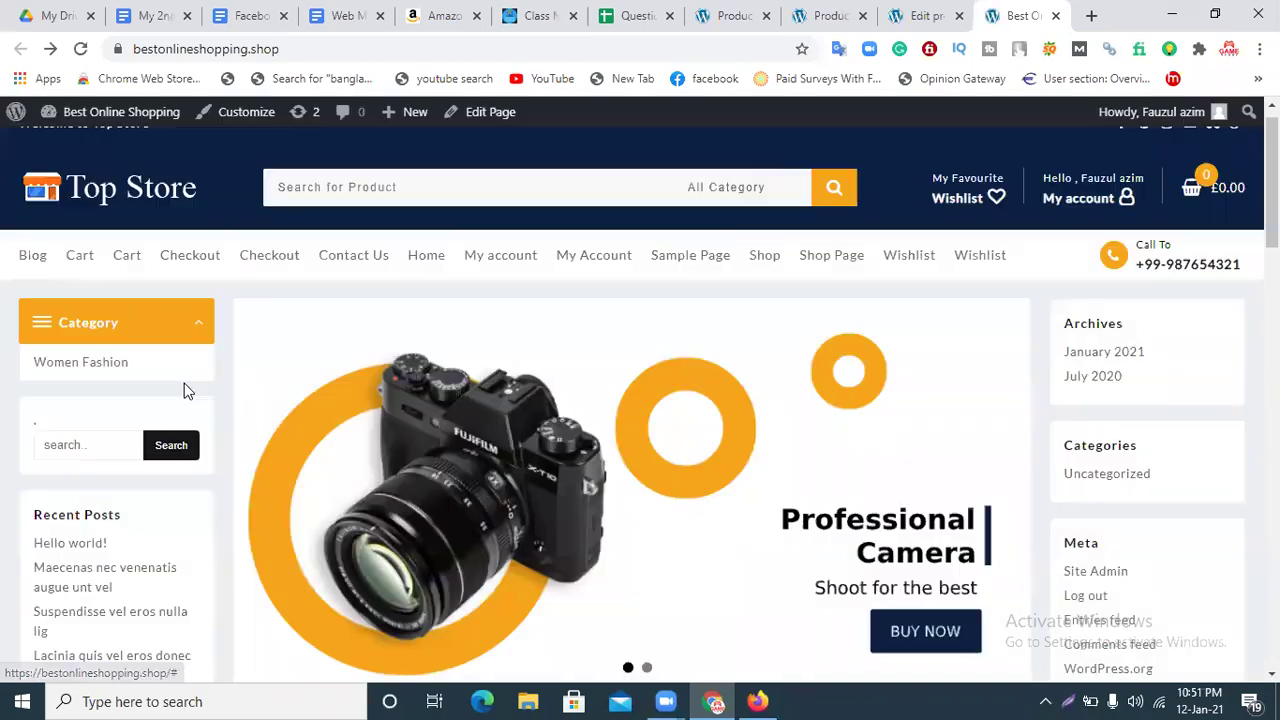
click(128, 366)
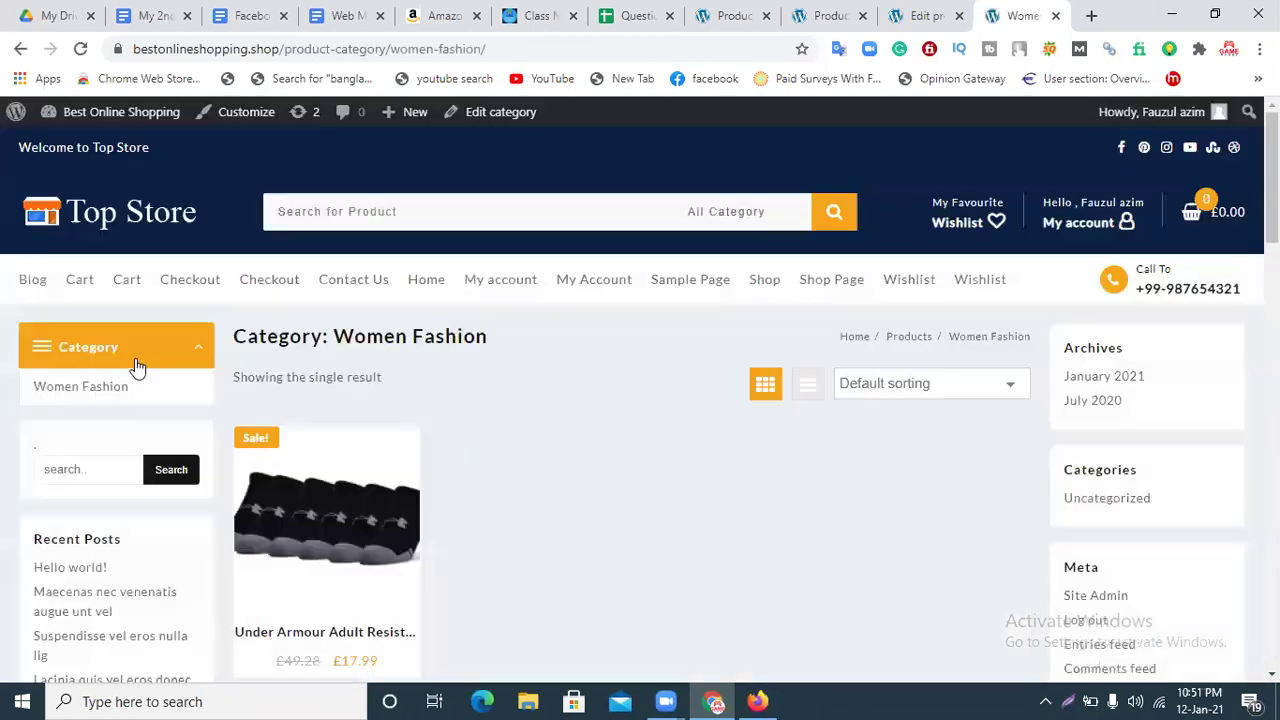
scroll(640, 400, down, 1)
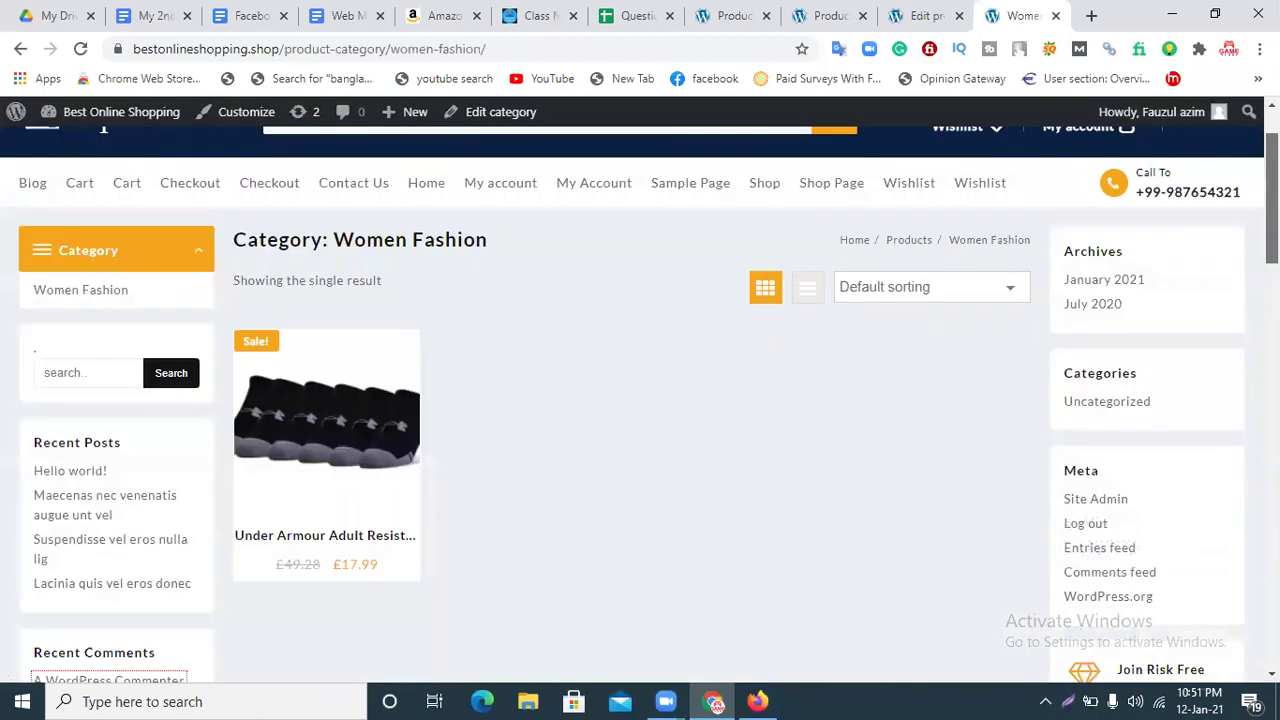
mouse_move(337, 443)
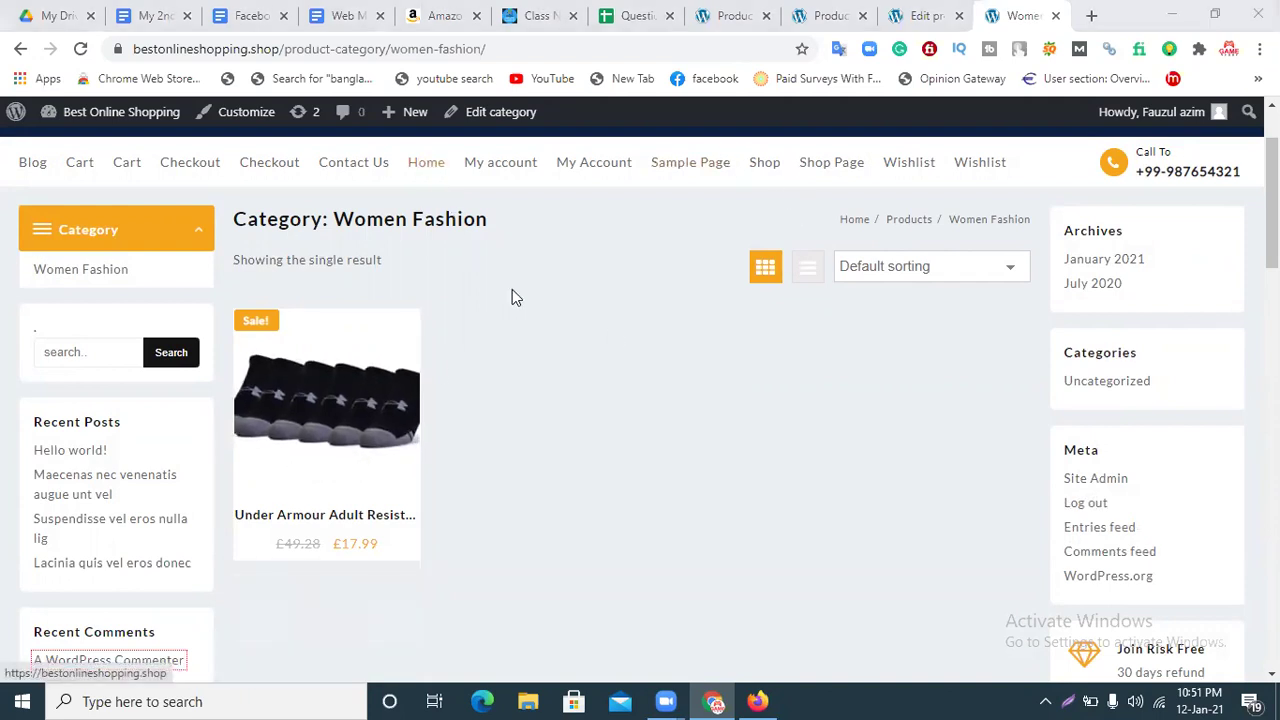
mouse_move(397, 122)
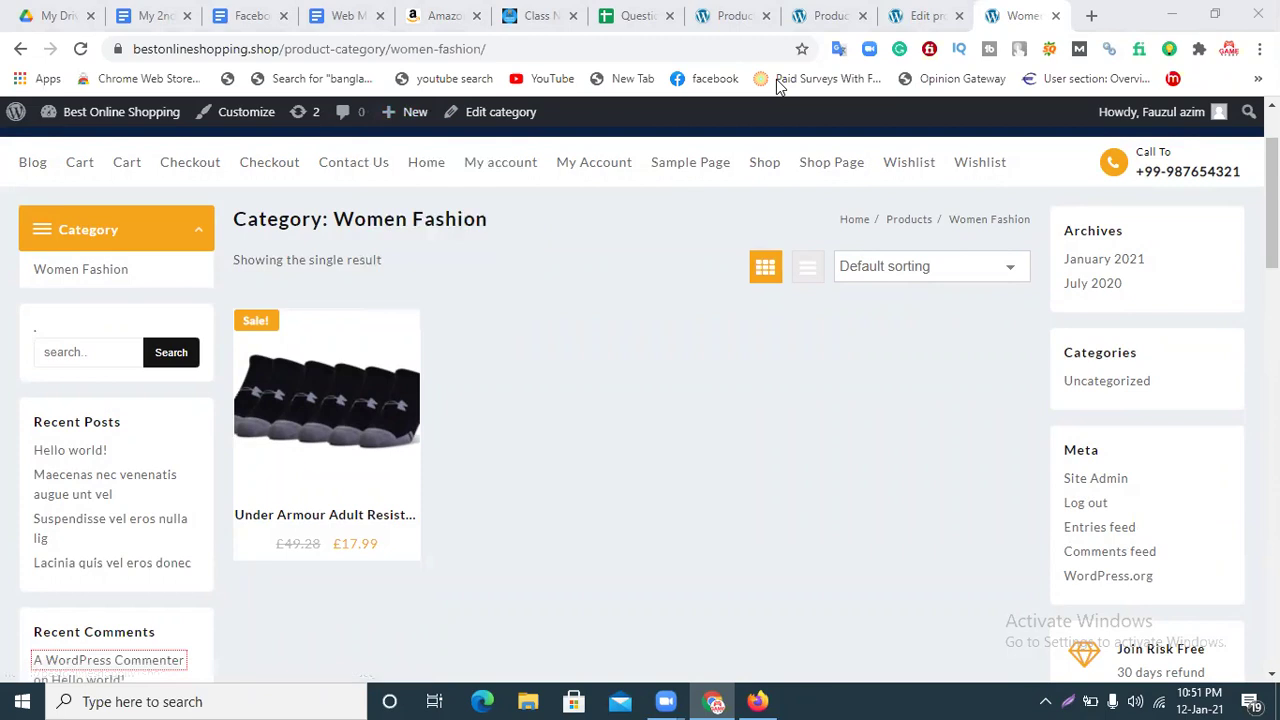
Leave the socks product's edit page for the list of all products and compare it with the storefront's Women Fashion page
key(ctrl+shift+Tab)
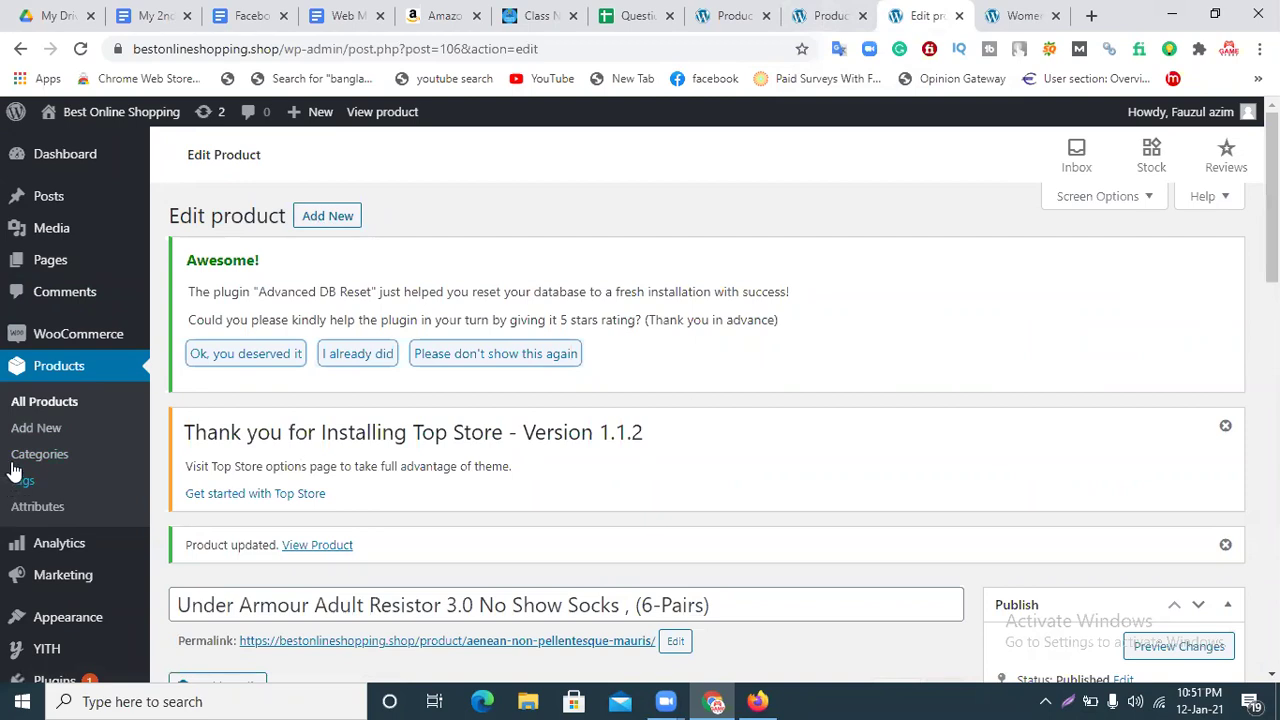
click(44, 401)
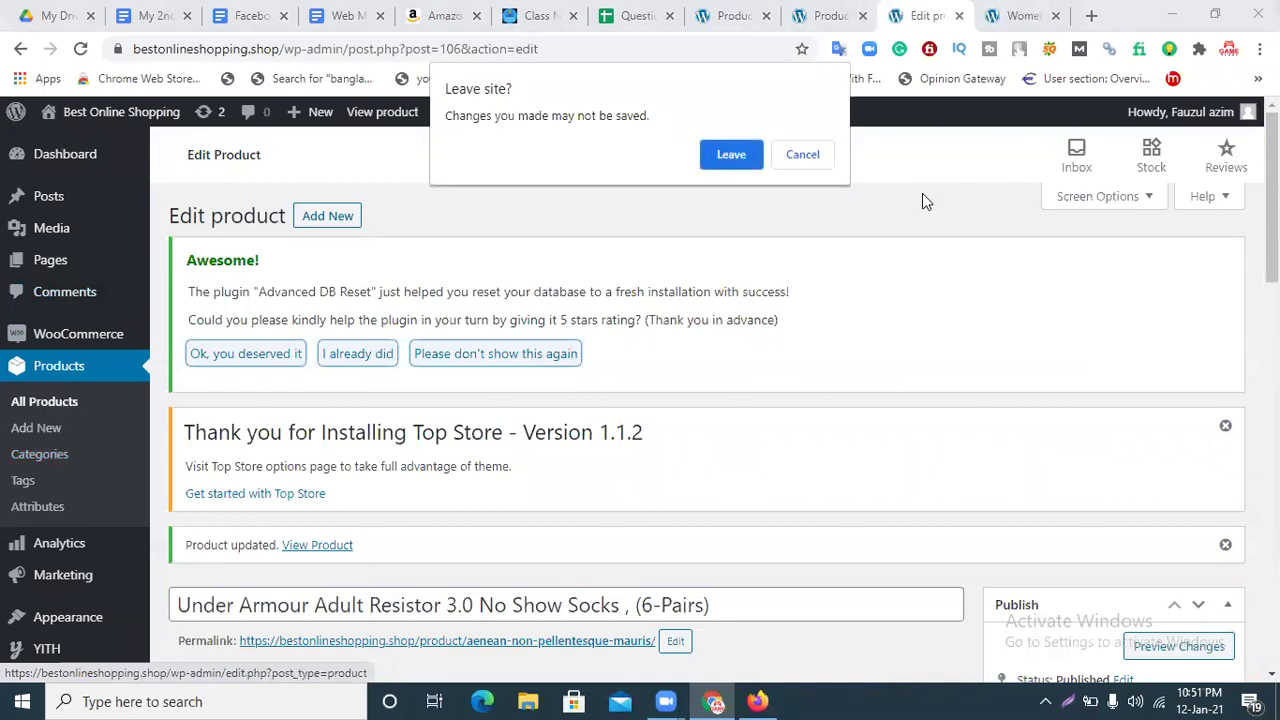
click(740, 160)
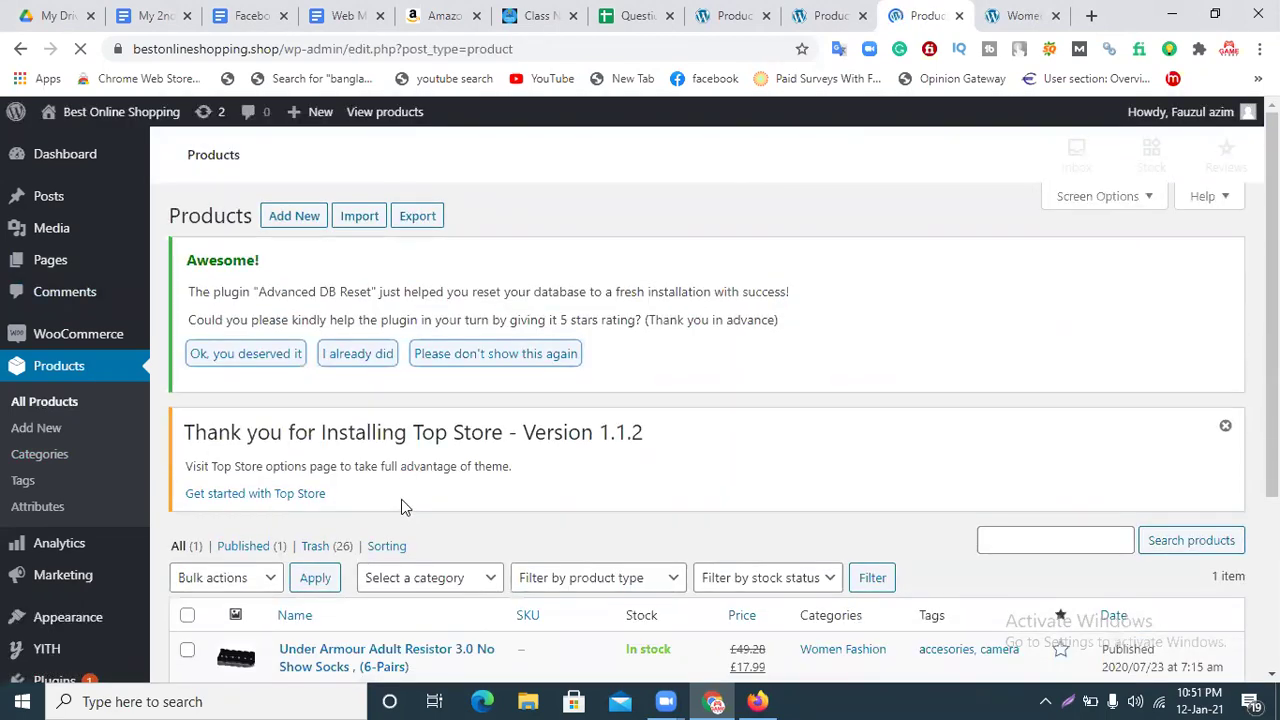
scroll(1271, 300, down, 2)
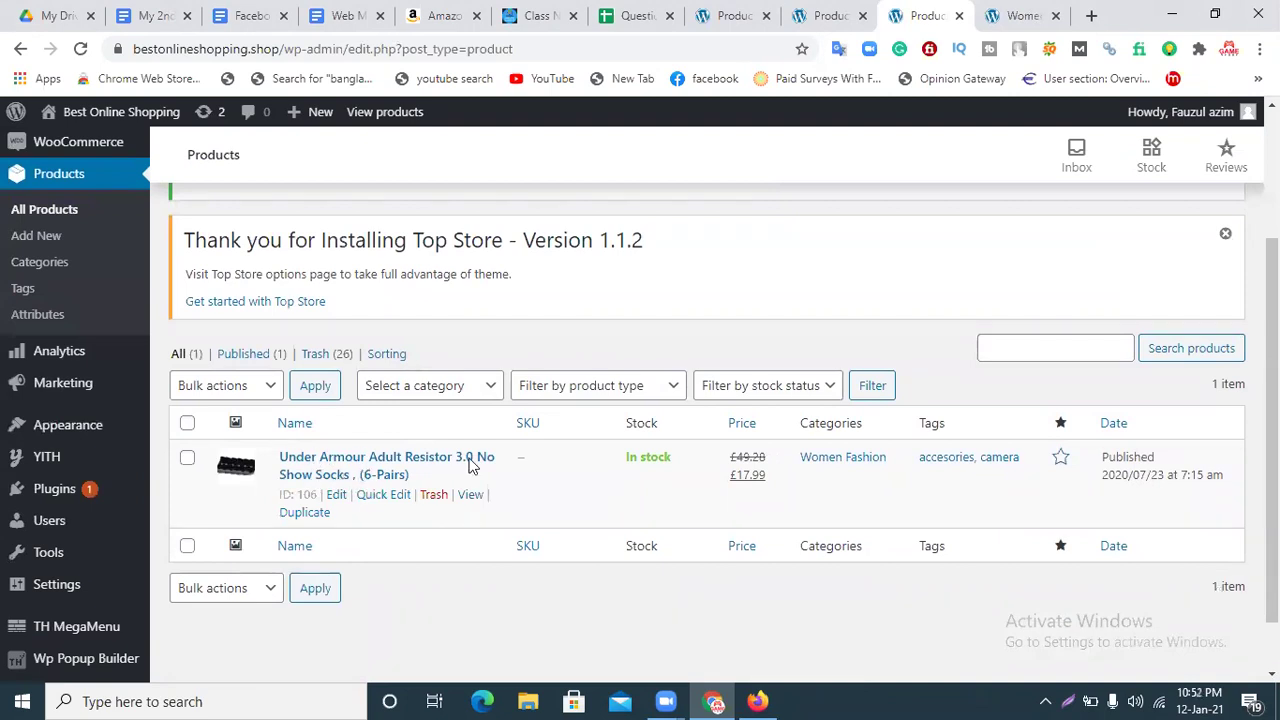
key(ctrl+Tab)
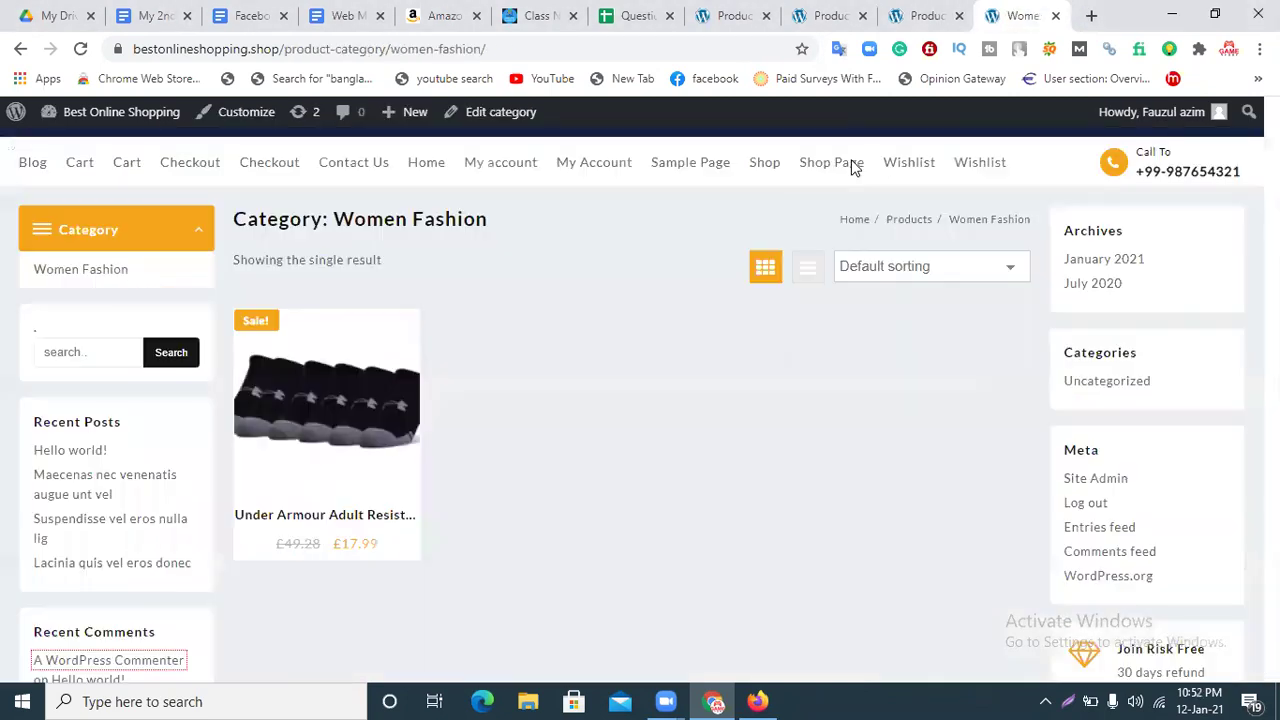
mouse_move(410, 383)
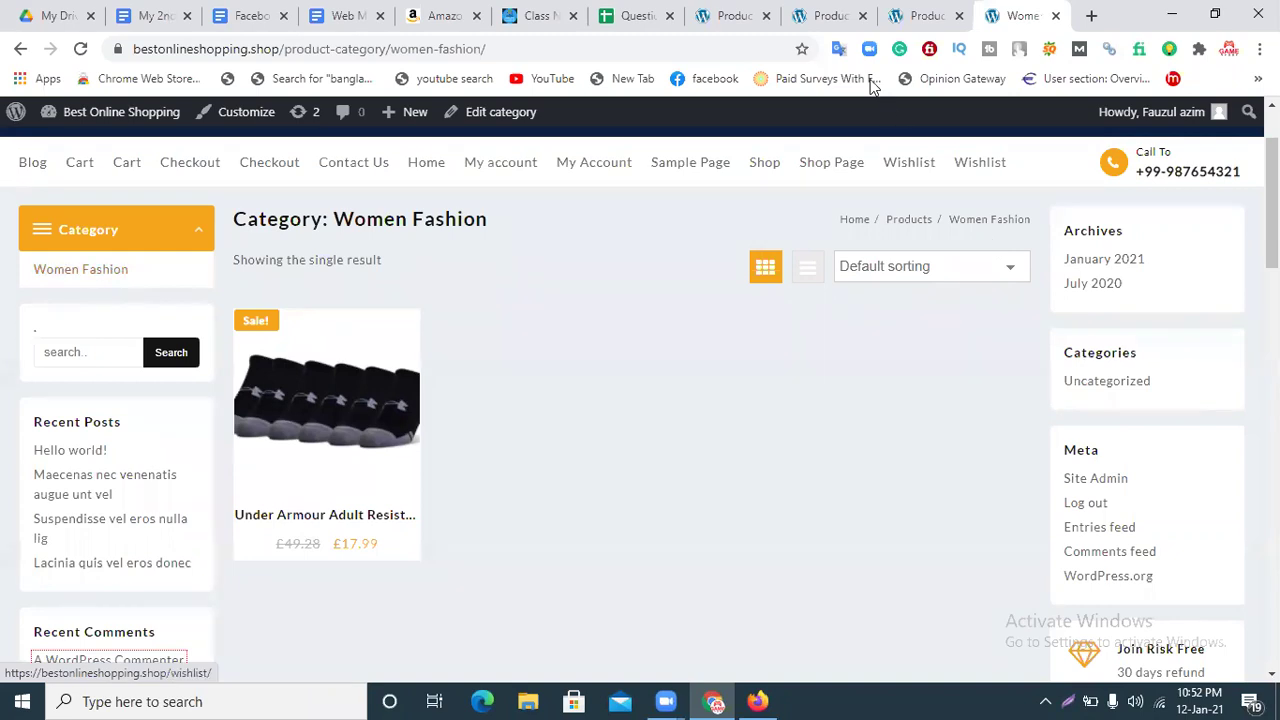
Start a new product from the store's product list and look over its blank form
click(925, 15)
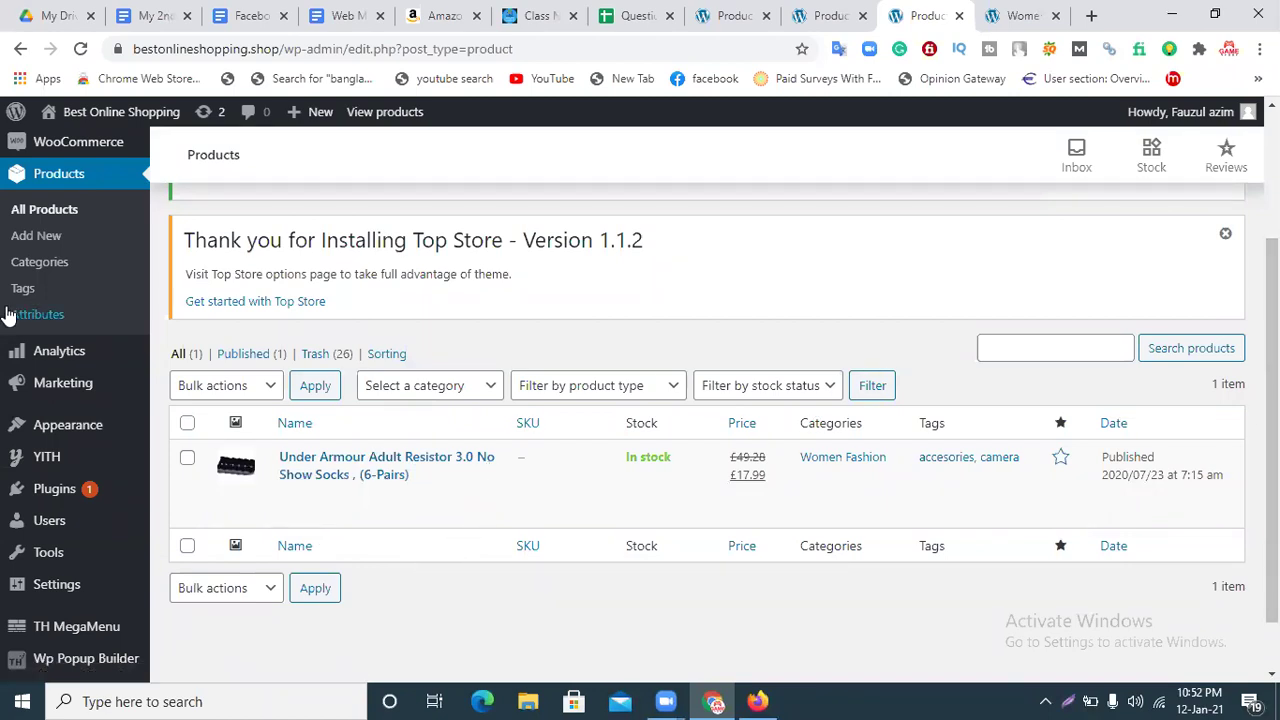
click(37, 237)
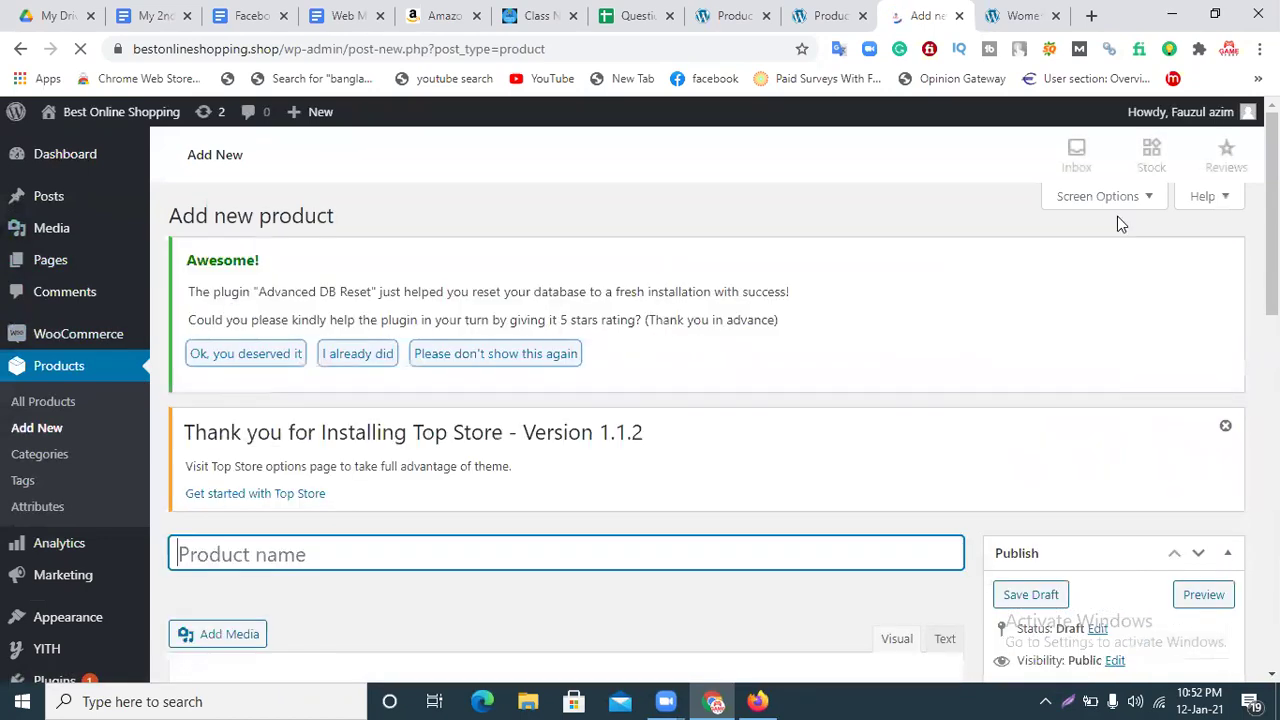
scroll(1117, 216, down, 2)
scroll(380, 477, up, 2)
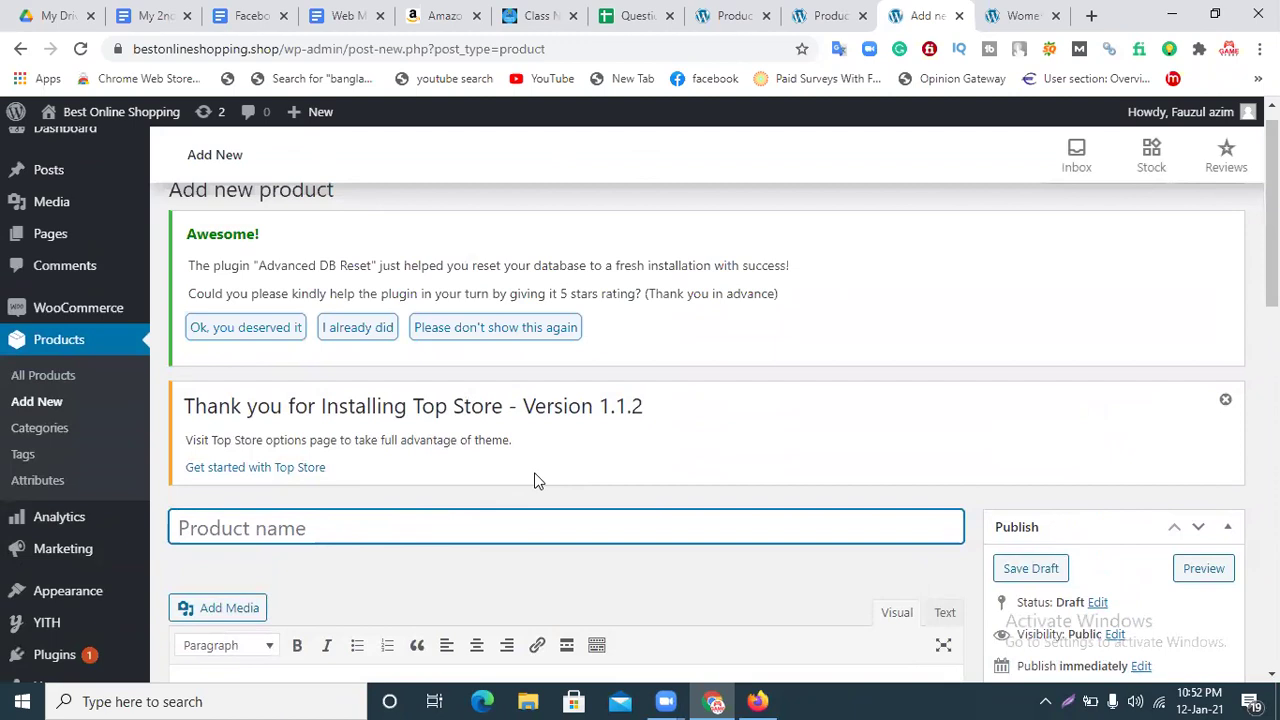
Switch to Amazon, open the MOERDENG women's waterproof ski jacket from the results and save its main image as a JPEG in Documents
click(462, 12)
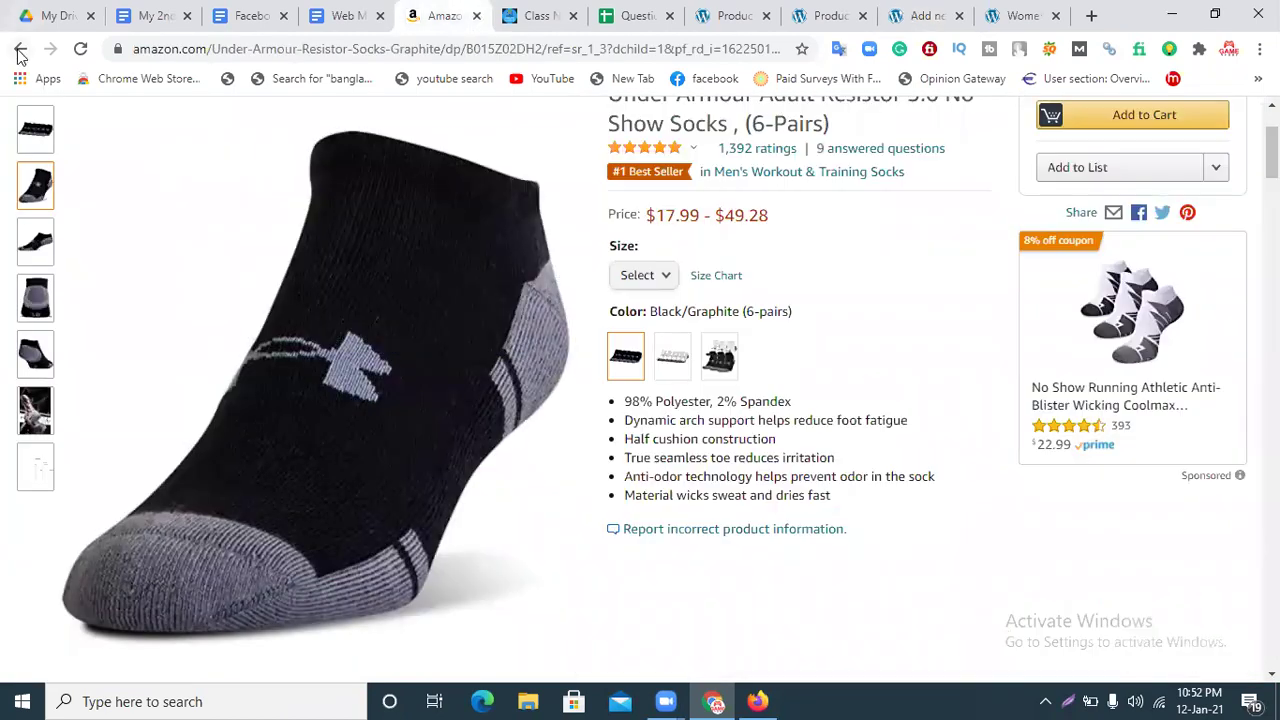
click(20, 48)
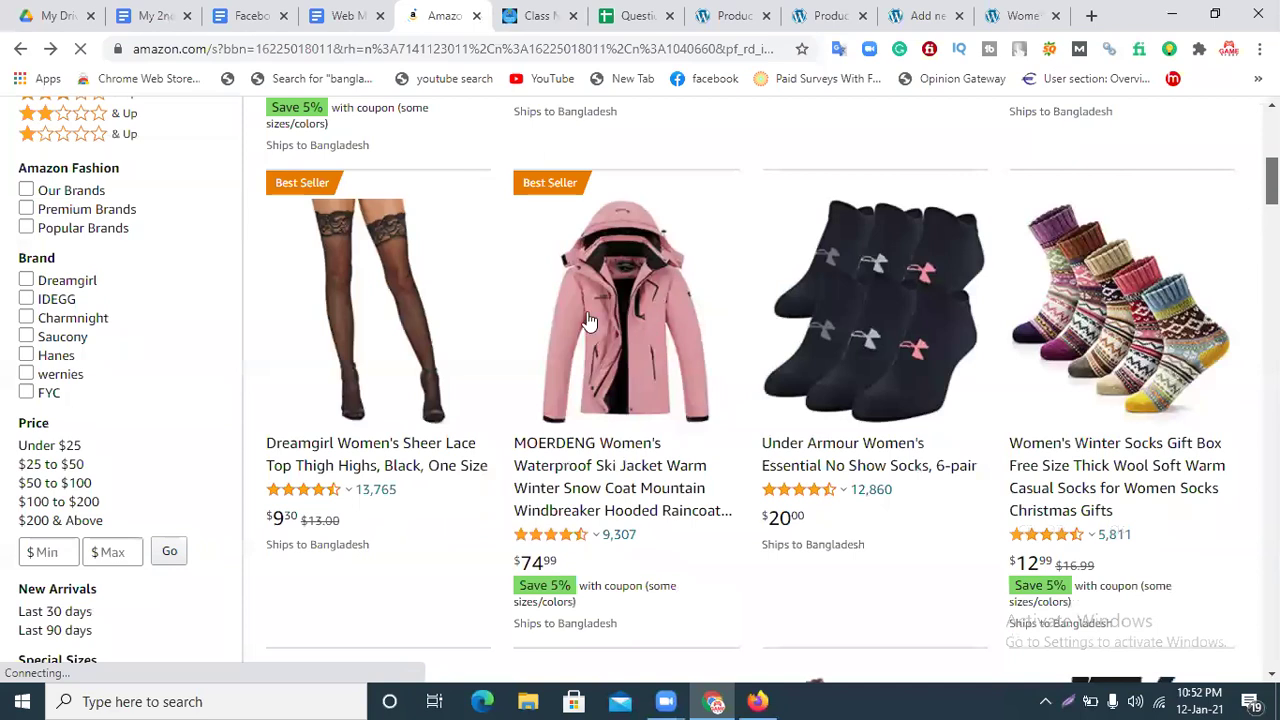
click(589, 321)
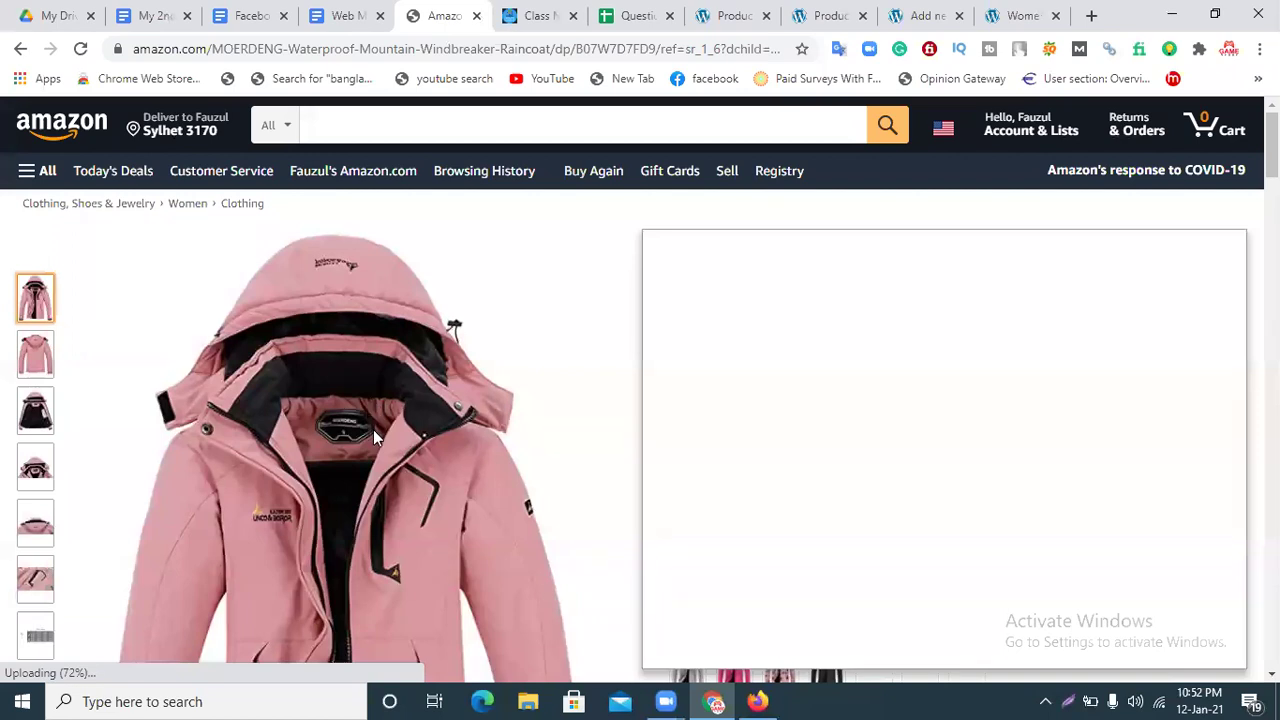
right_click(347, 401)
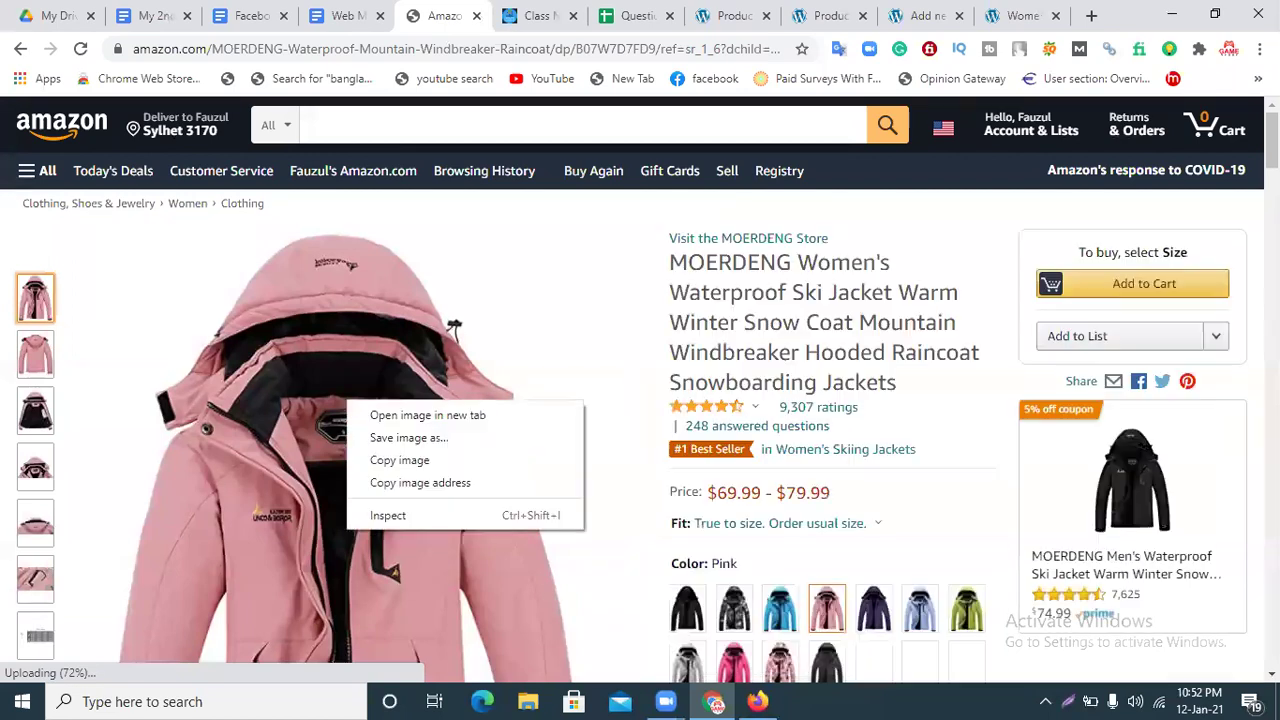
click(431, 437)
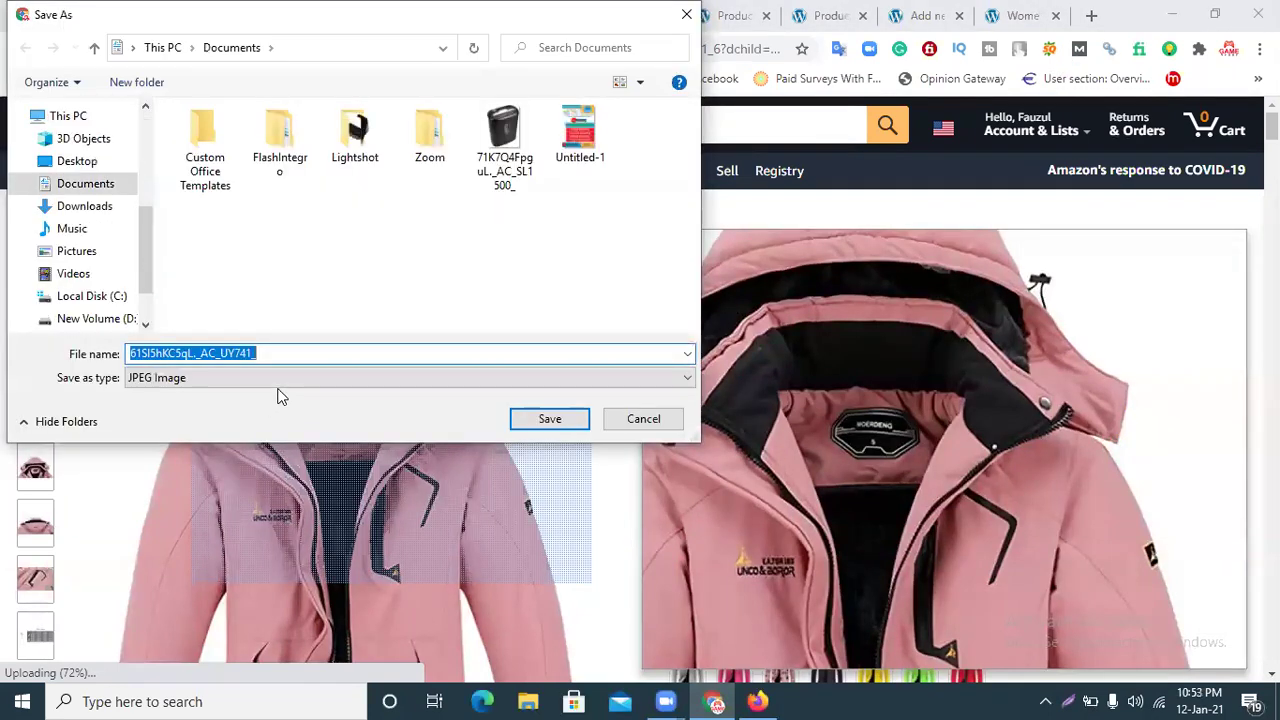
click(549, 419)
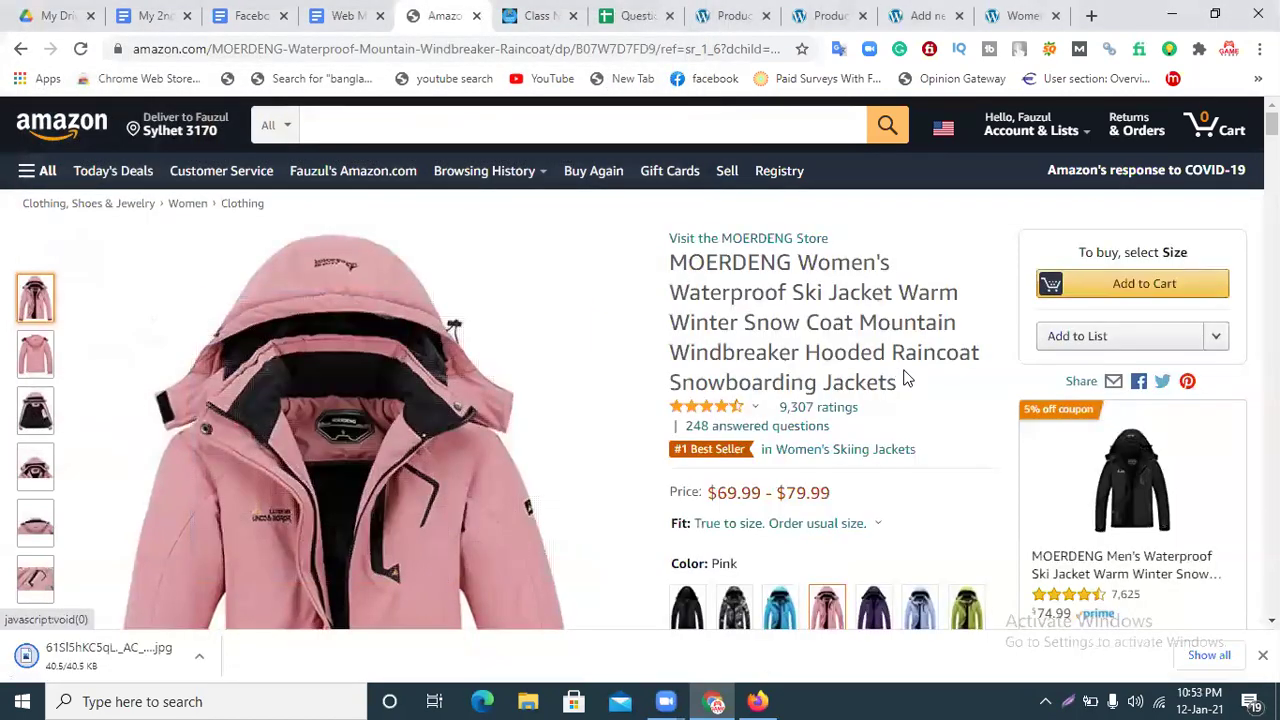
Copy the ski jacket's full title from Amazon into the new product's name
drag(895, 382, 670, 272)
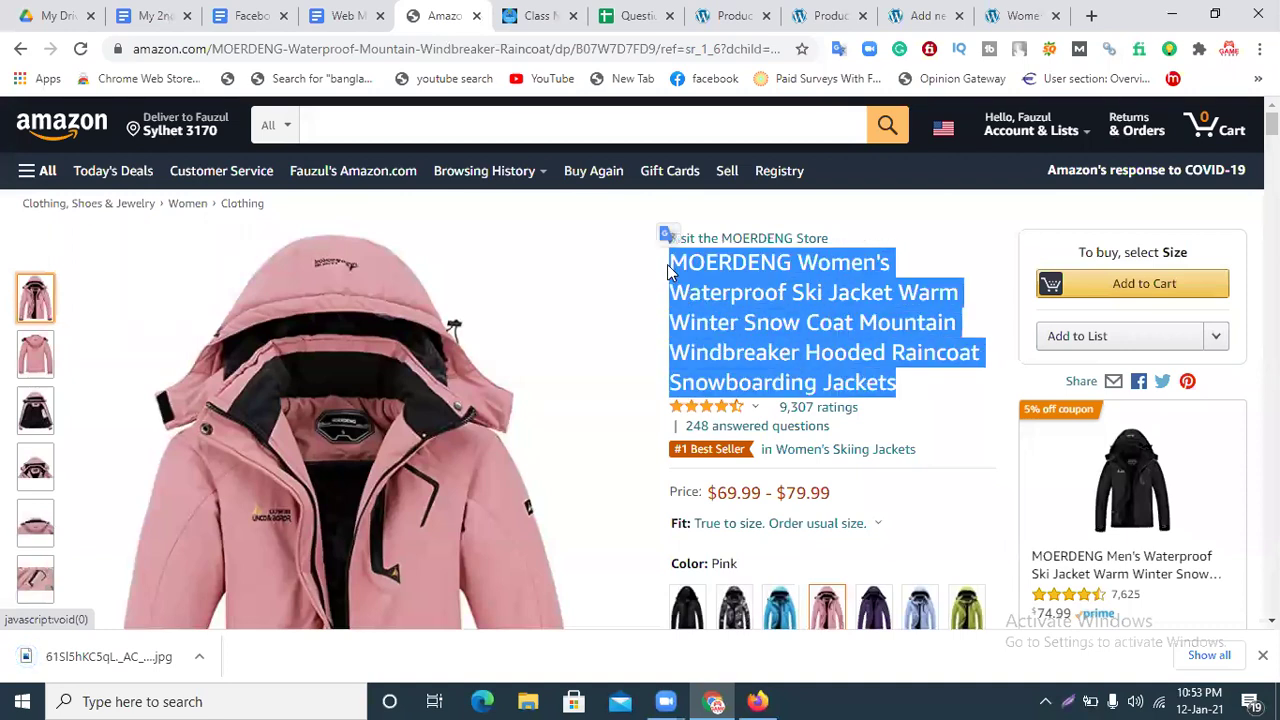
click(925, 15)
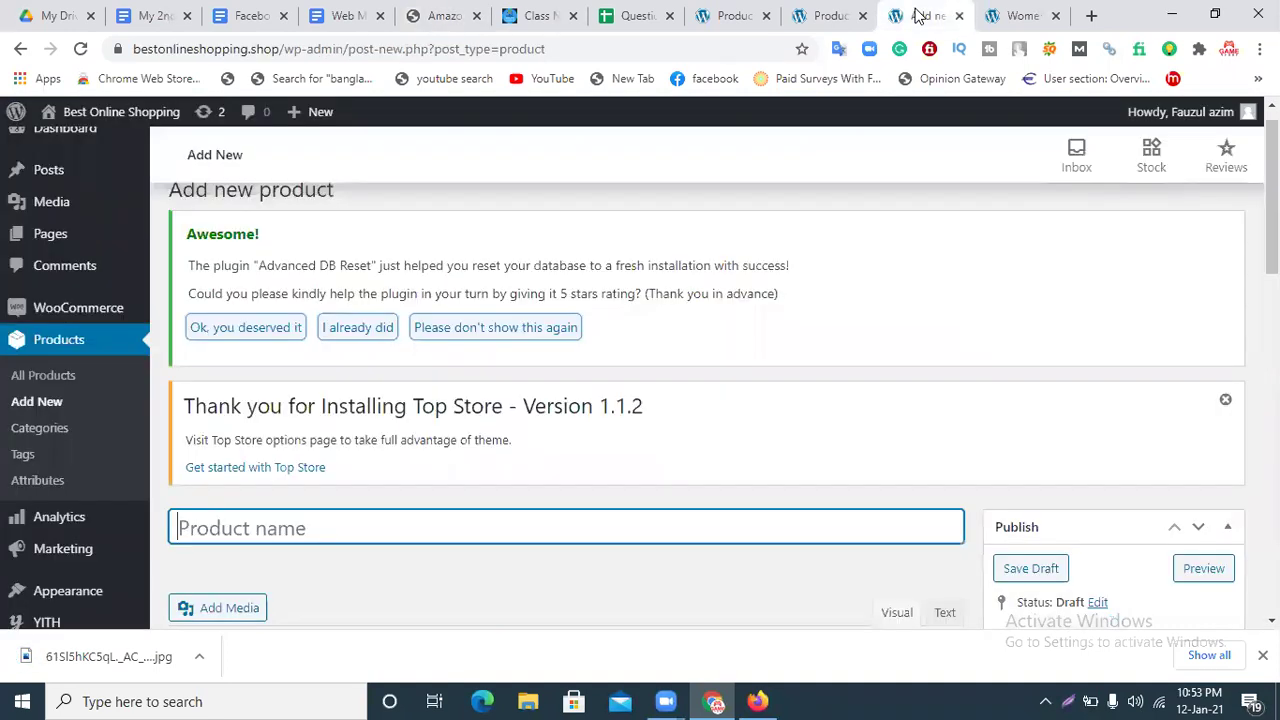
scroll(489, 244, down, 3)
scroll(489, 244, up, 3)
click(287, 483)
key(ctrl+v)
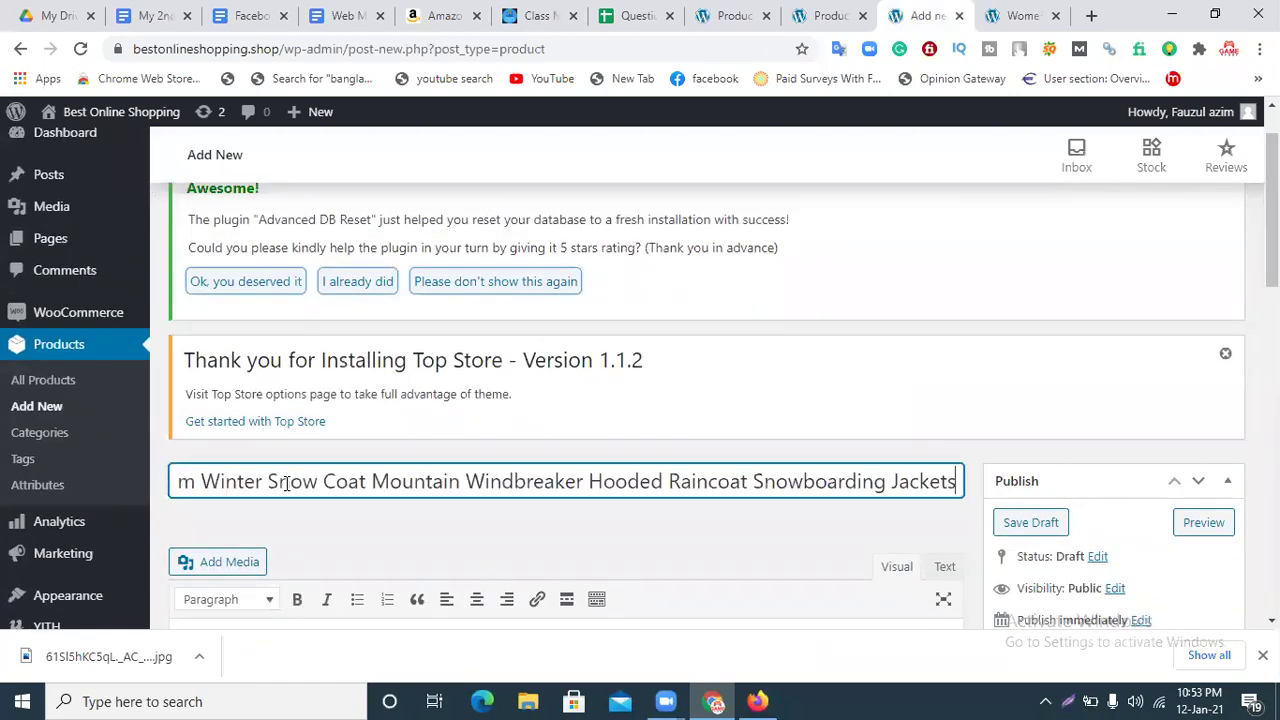
Copy the ski jacket's bulleted feature list, from Zipper closure to Size notes, from Amazon into the new product's main description
scroll(754, 386, down, 3)
click(313, 416)
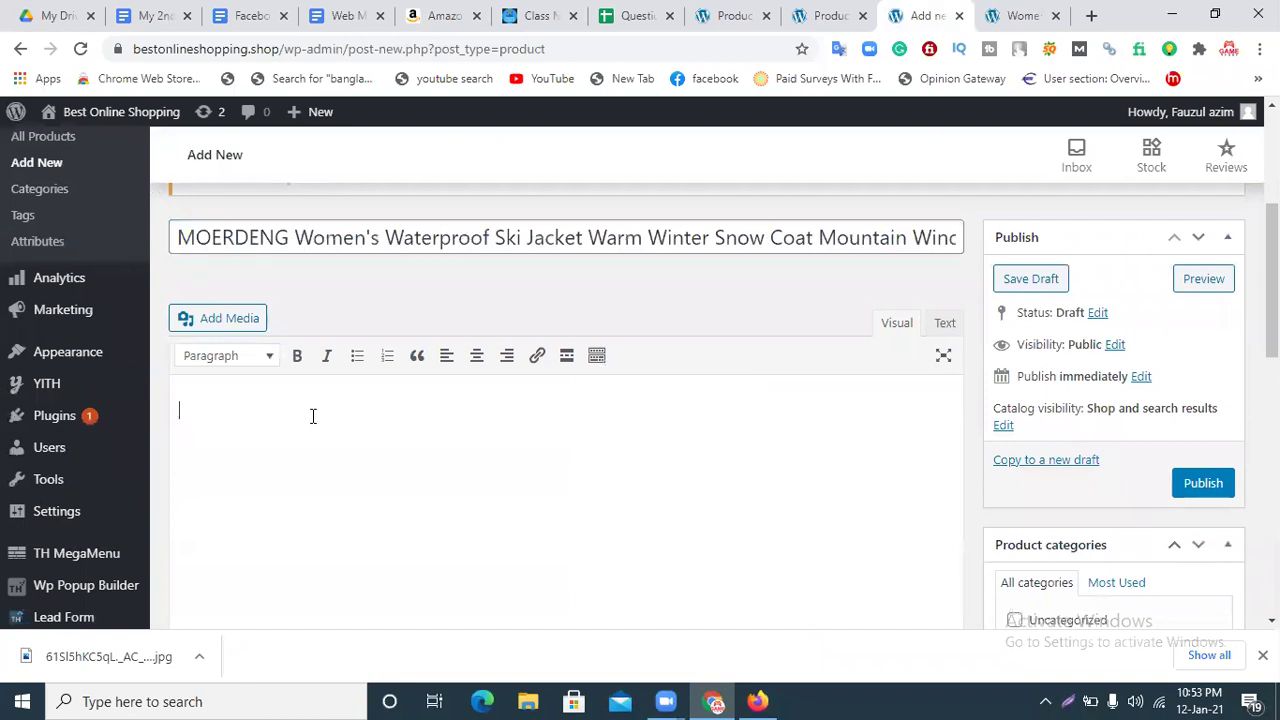
click(1020, 15)
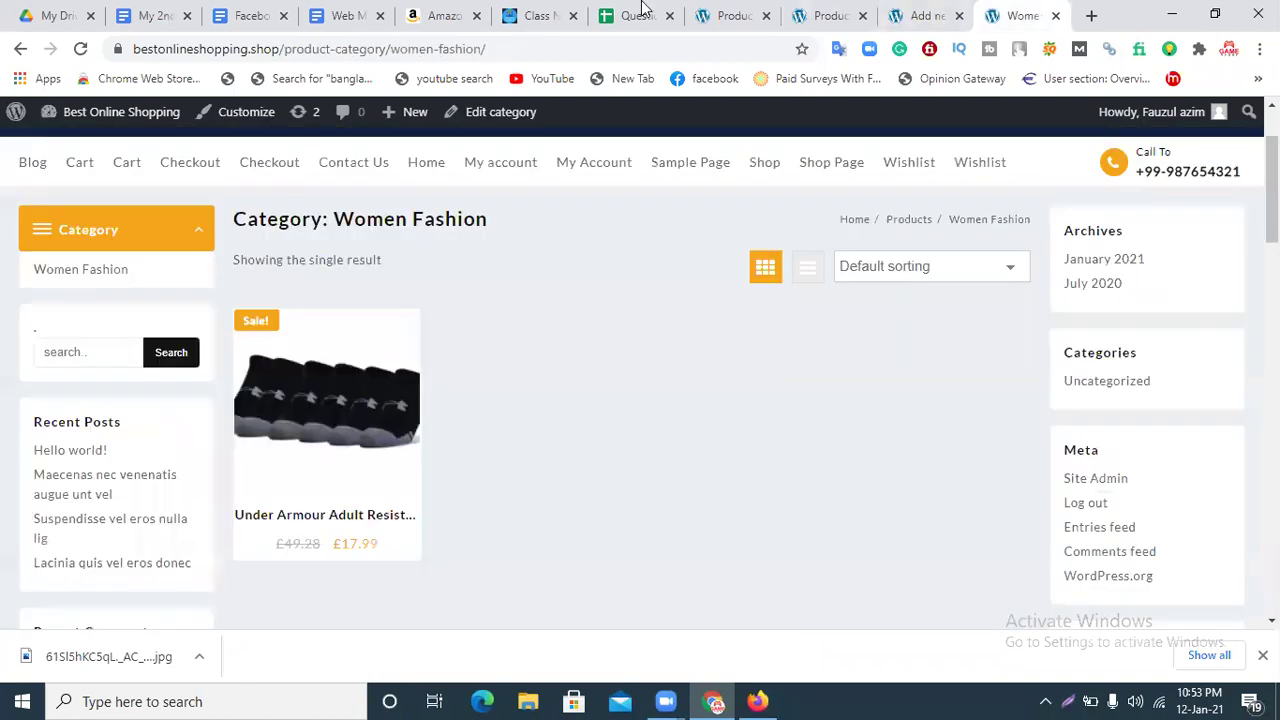
click(440, 15)
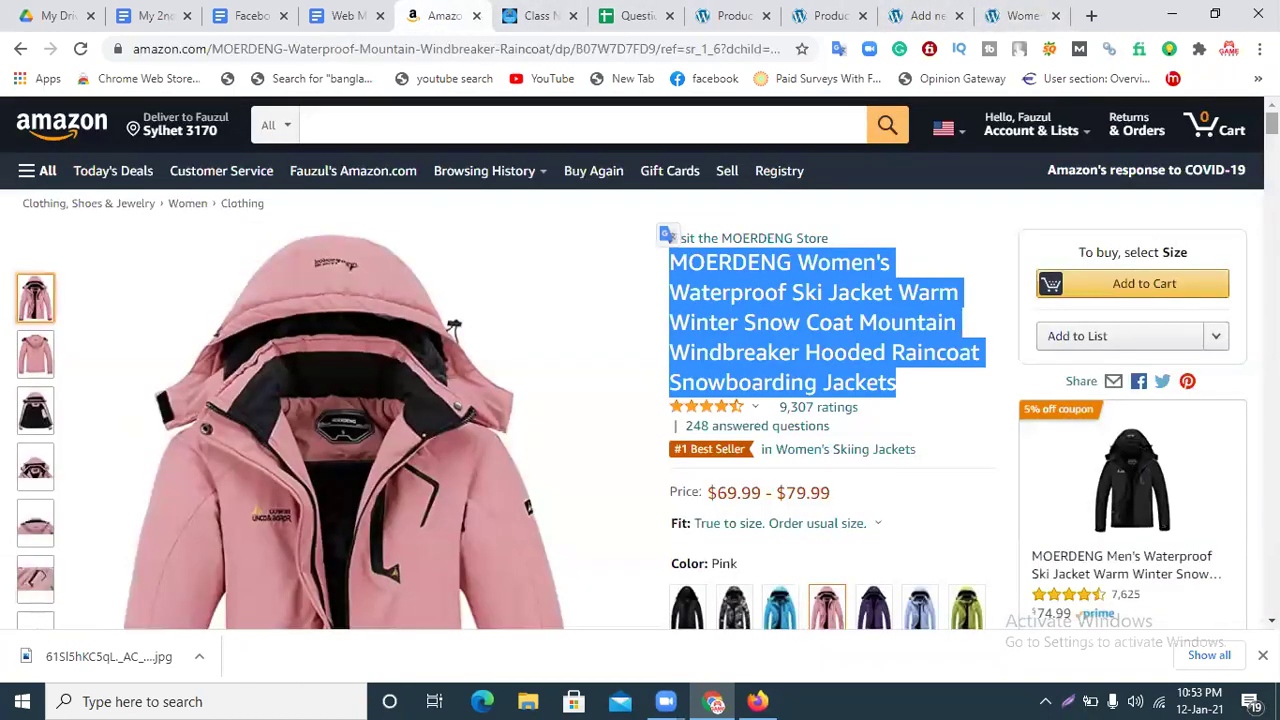
scroll(1102, 240, down, 5)
drag(812, 430, 680, 152)
key(ctrl+c)
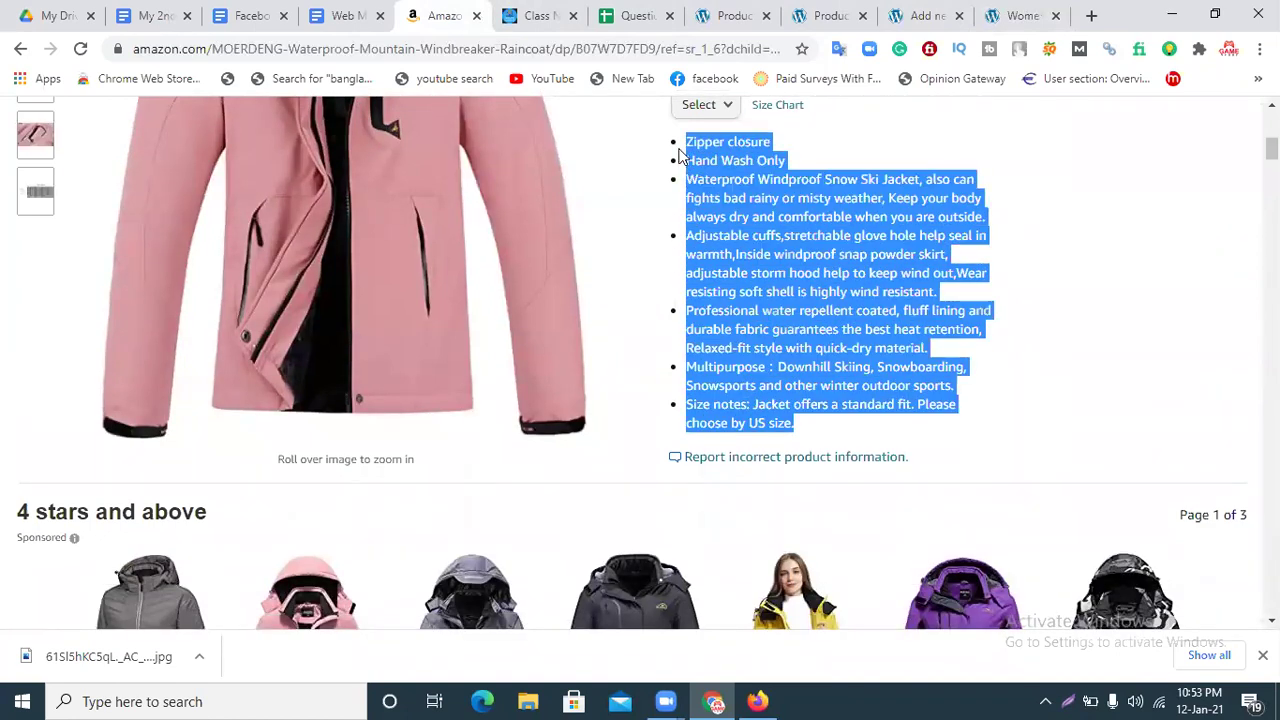
click(1015, 15)
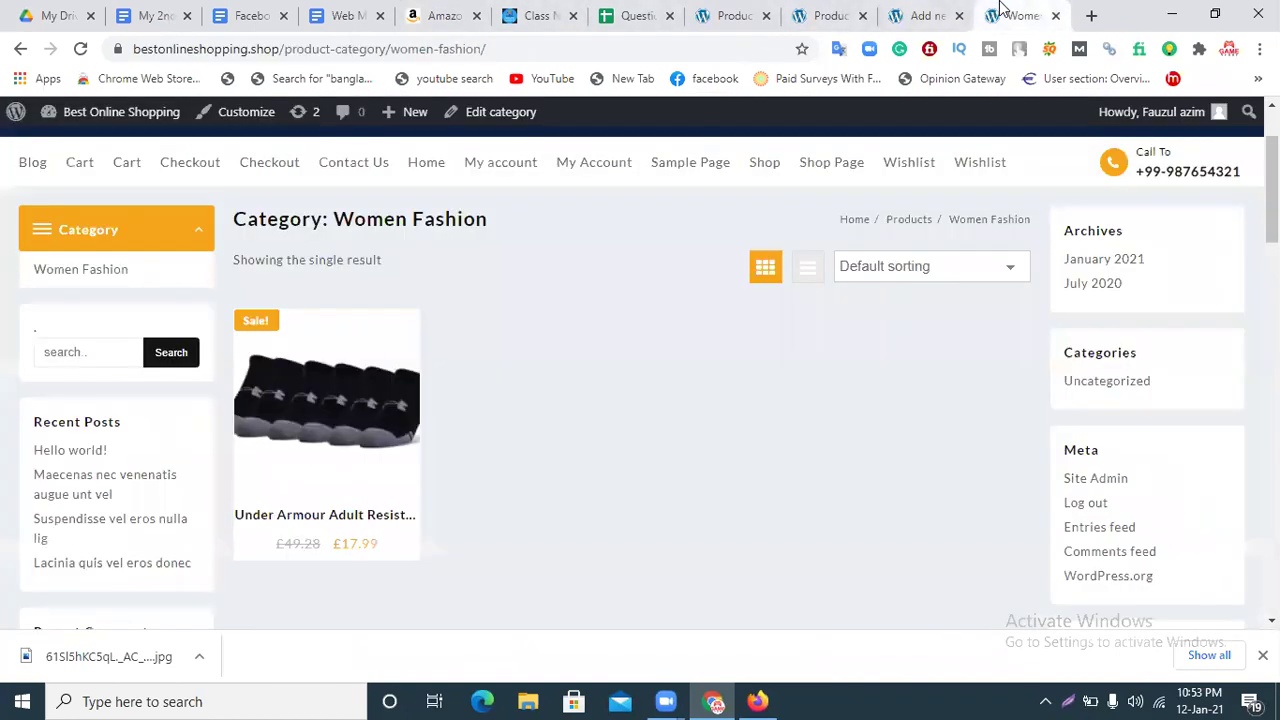
click(903, 15)
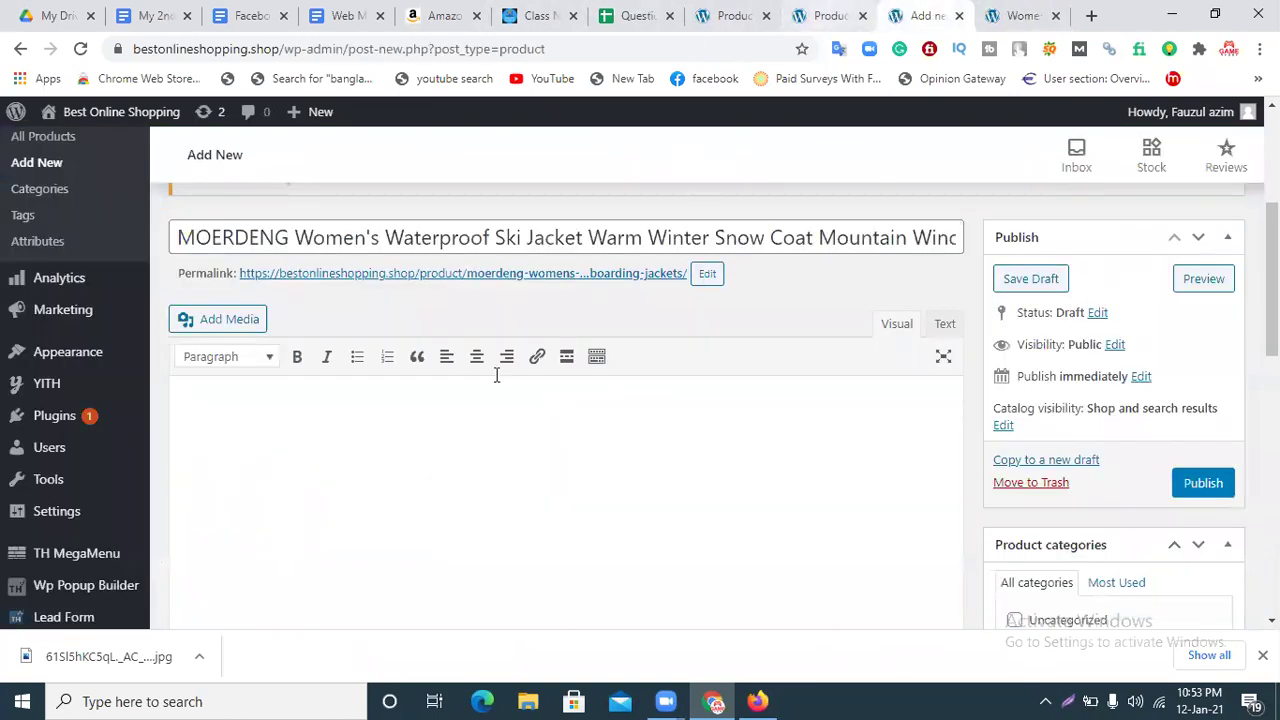
key(ctrl+v)
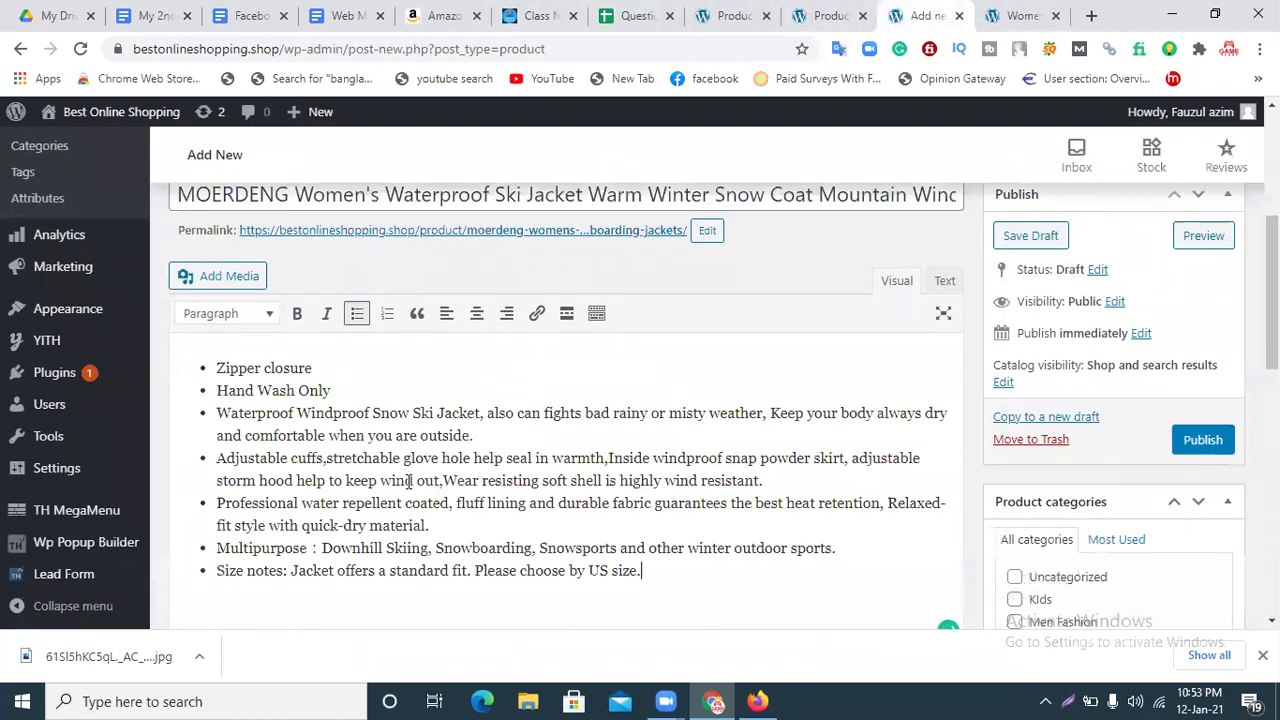
Dismiss the browser's download bar and set the product type to External/Affiliate product
scroll(1207, 584, down, 4)
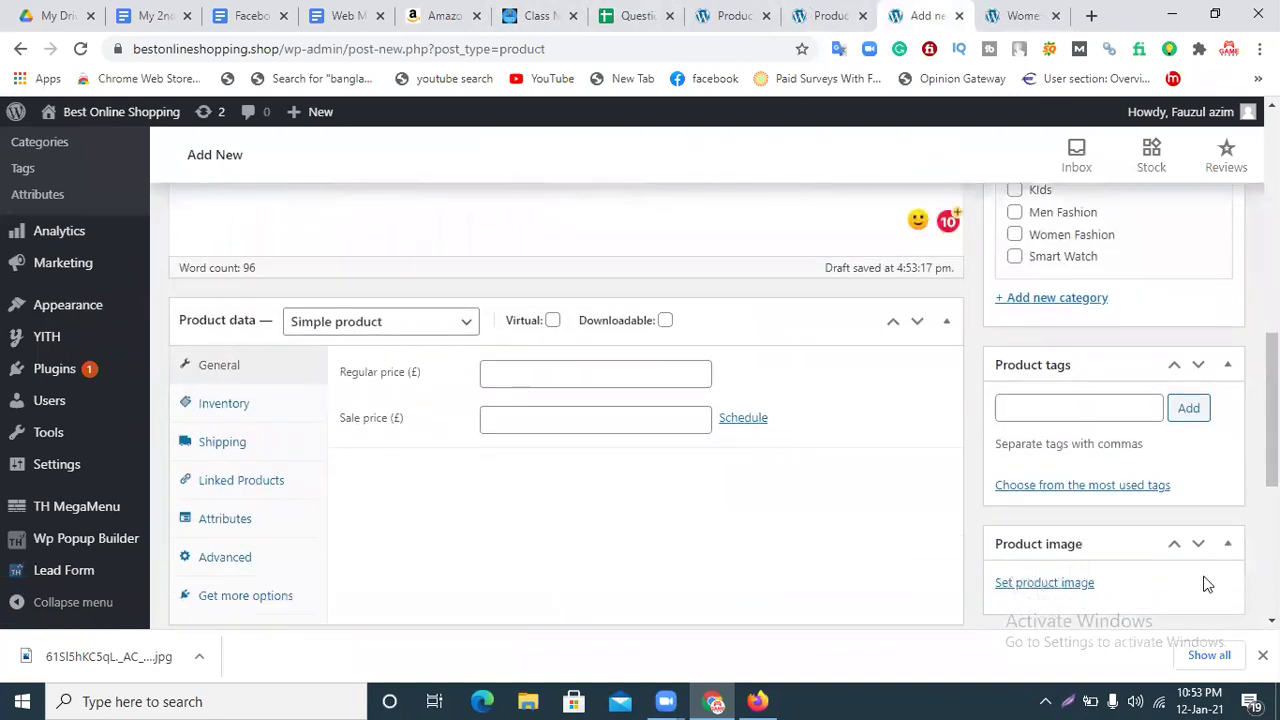
click(1262, 655)
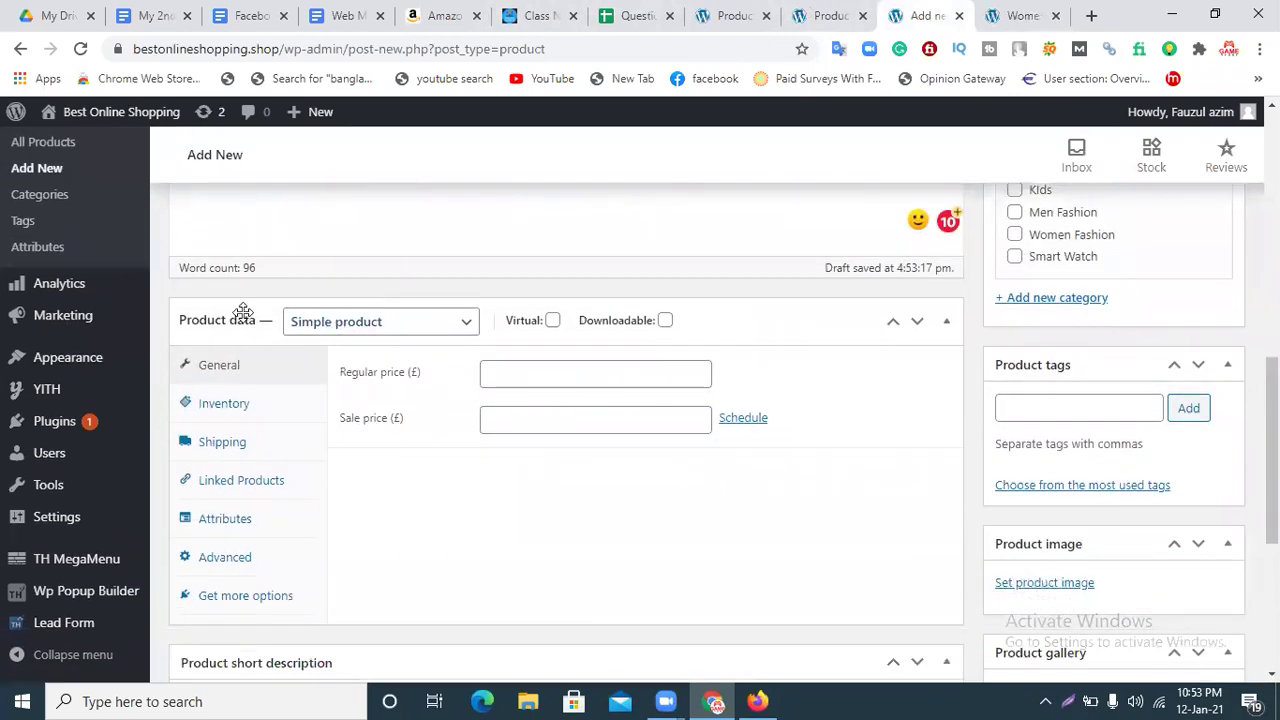
click(368, 324)
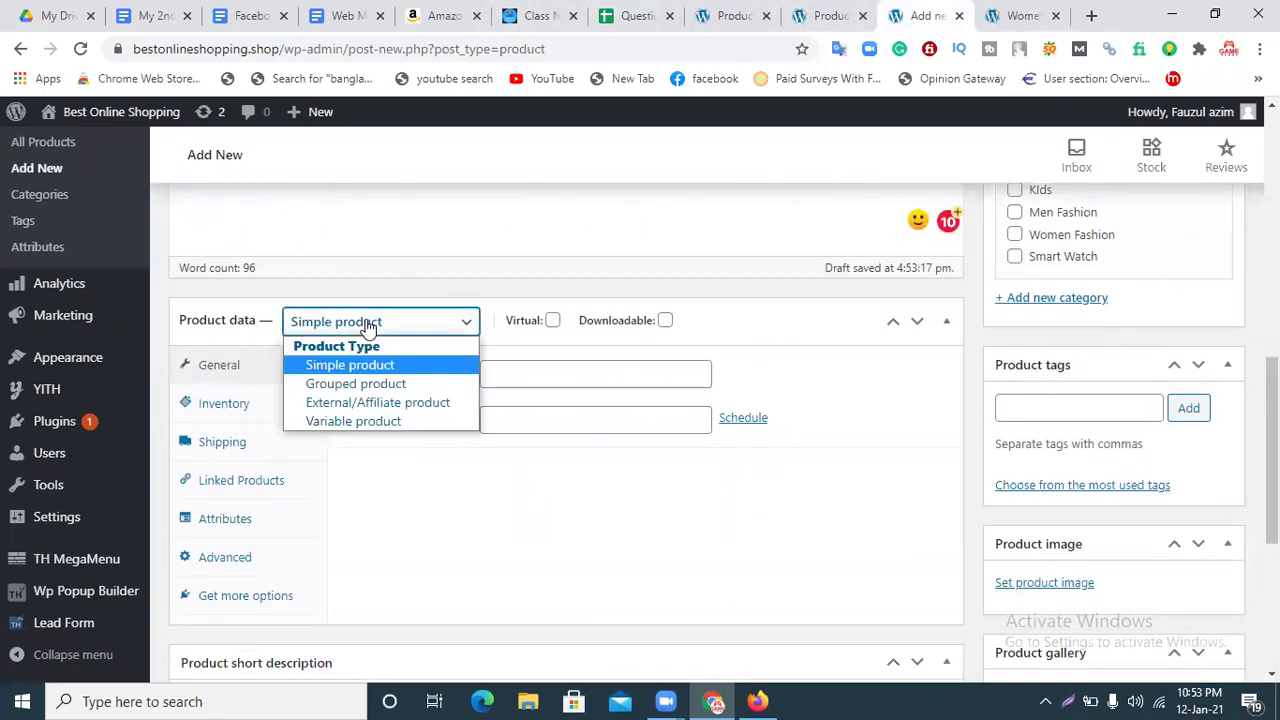
click(352, 404)
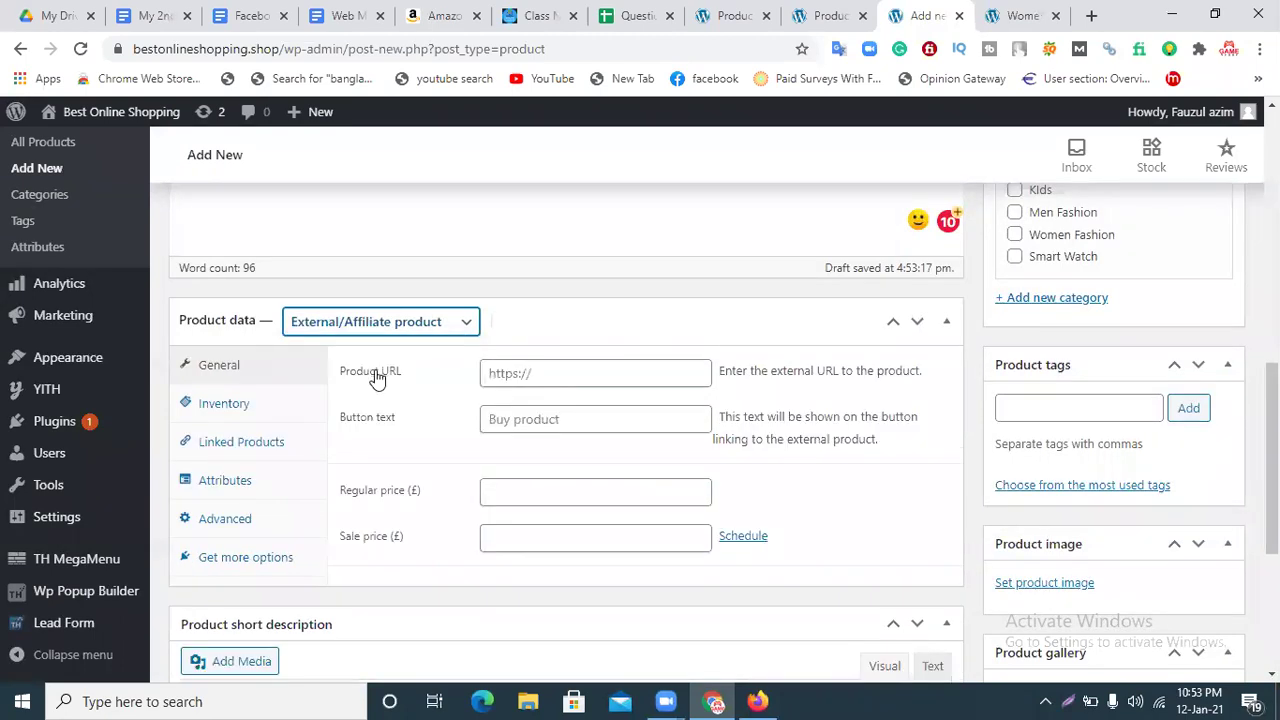
Copy the jacket's Amazon page address into the product URL and set the button text to Buy Now
click(530, 373)
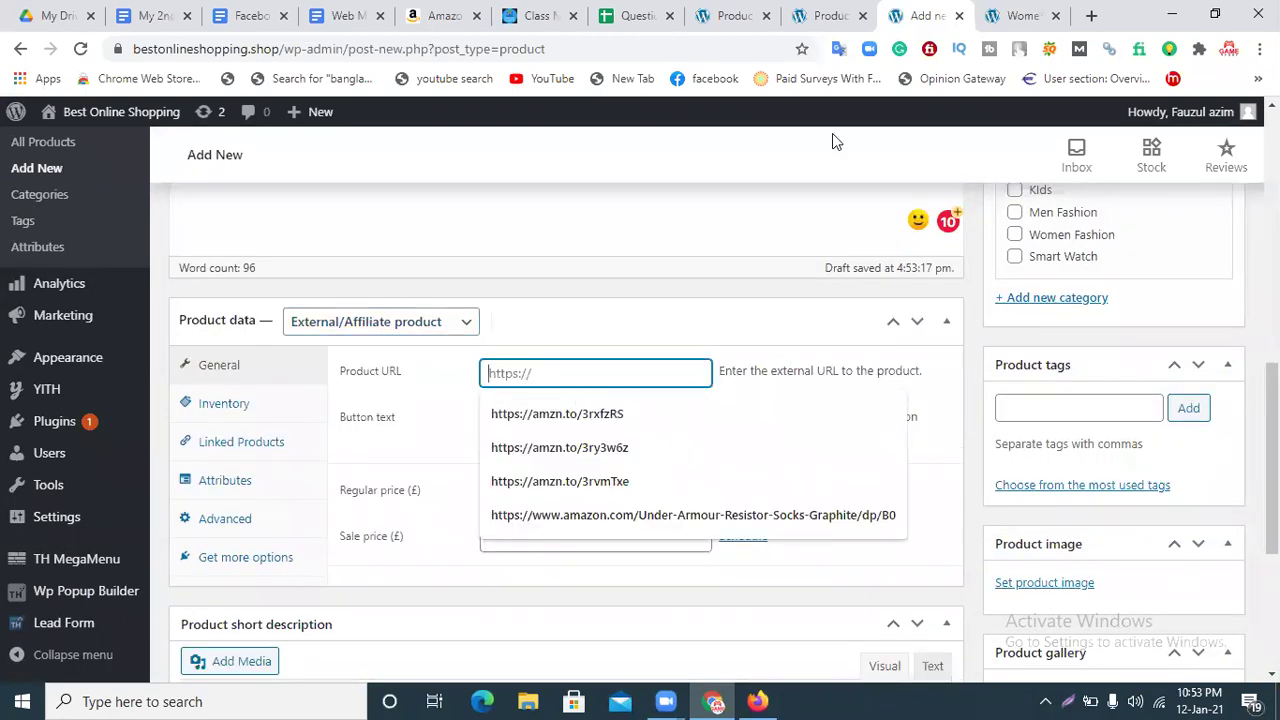
click(432, 17)
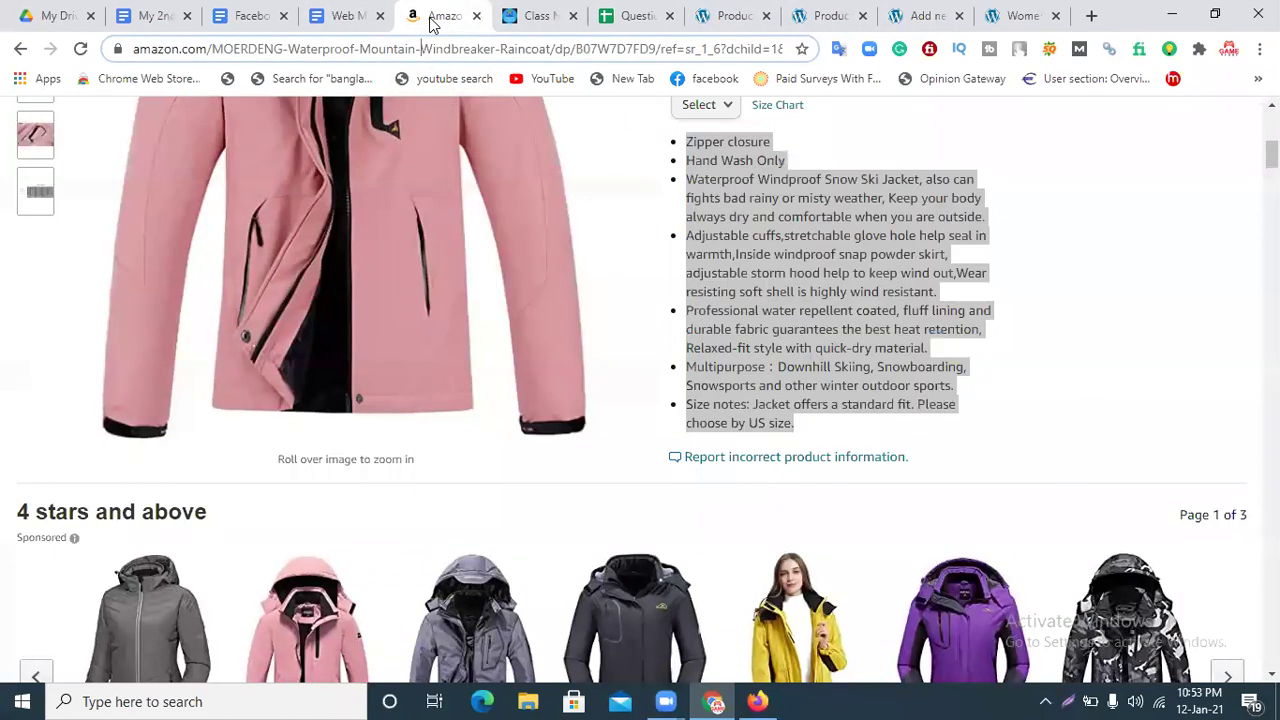
key(ctrl+l)
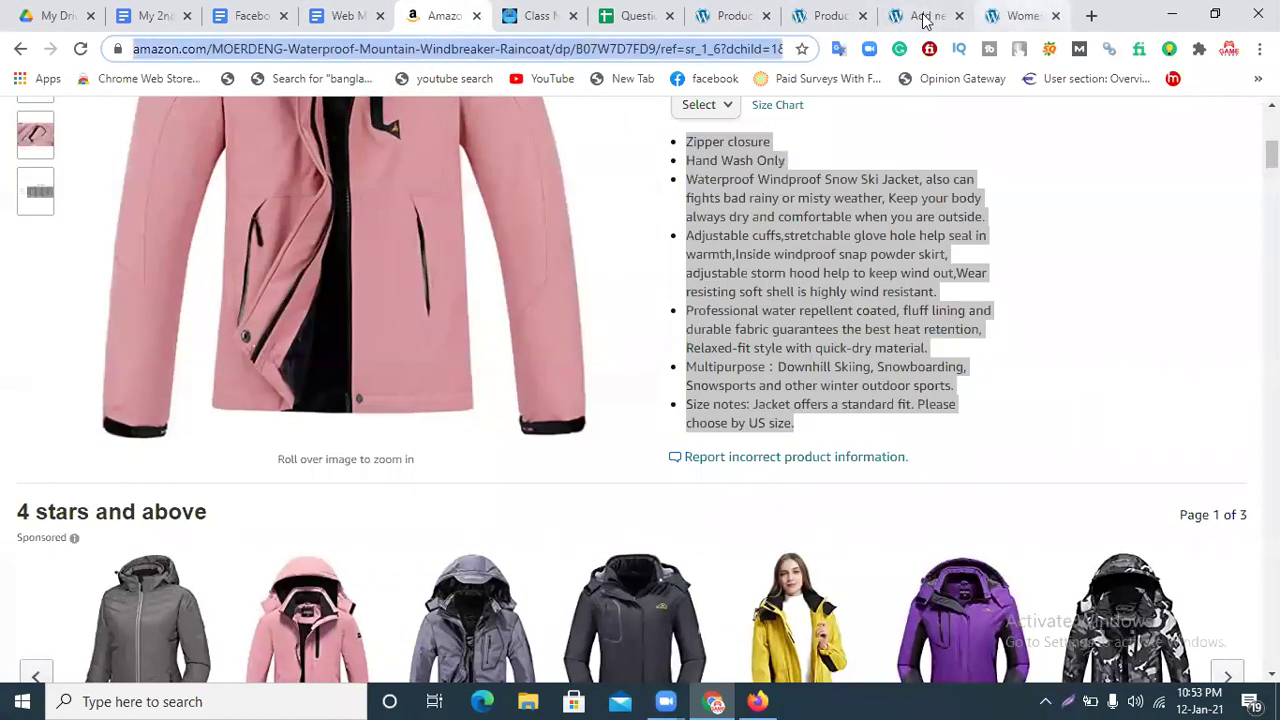
click(832, 15)
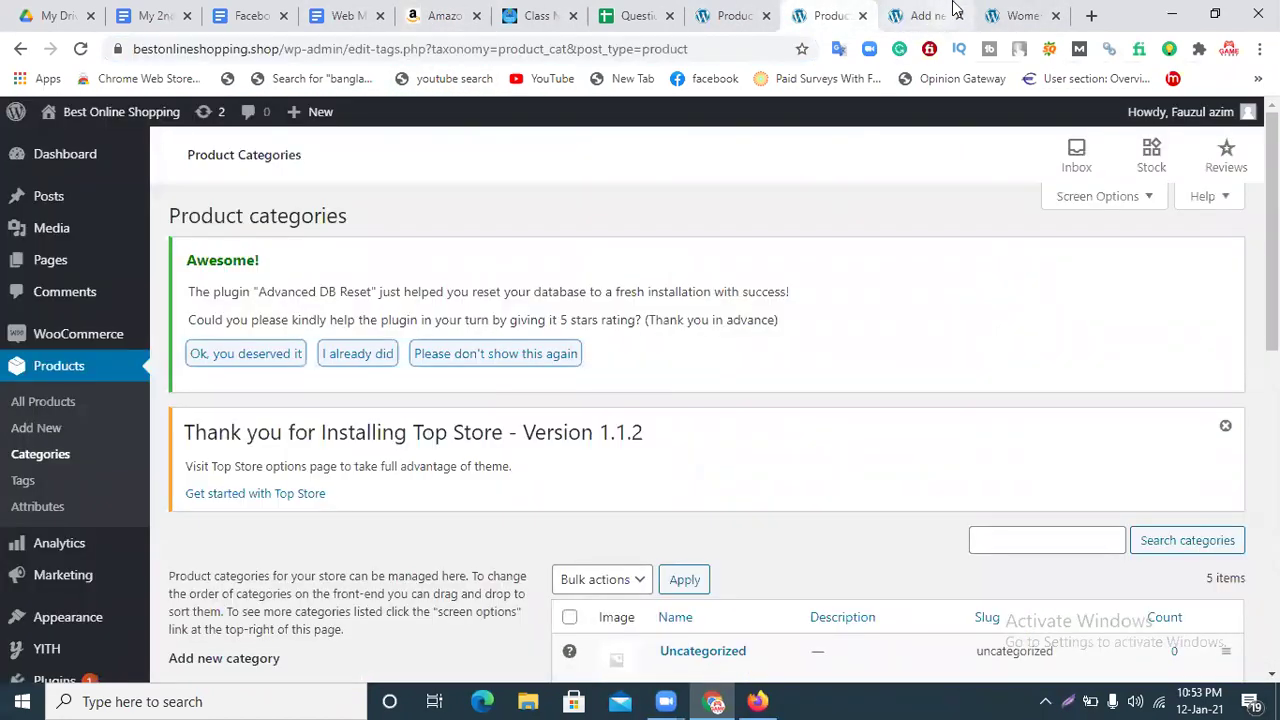
click(910, 18)
key(ctrl+v)
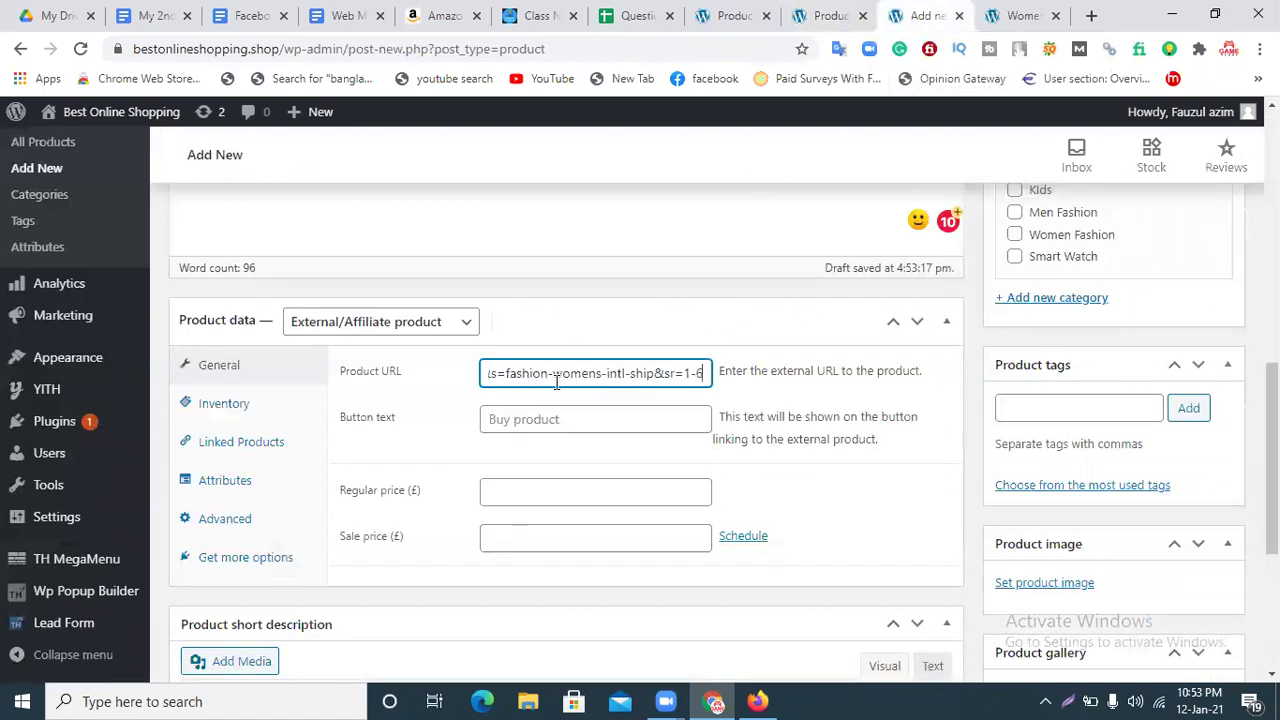
click(505, 421)
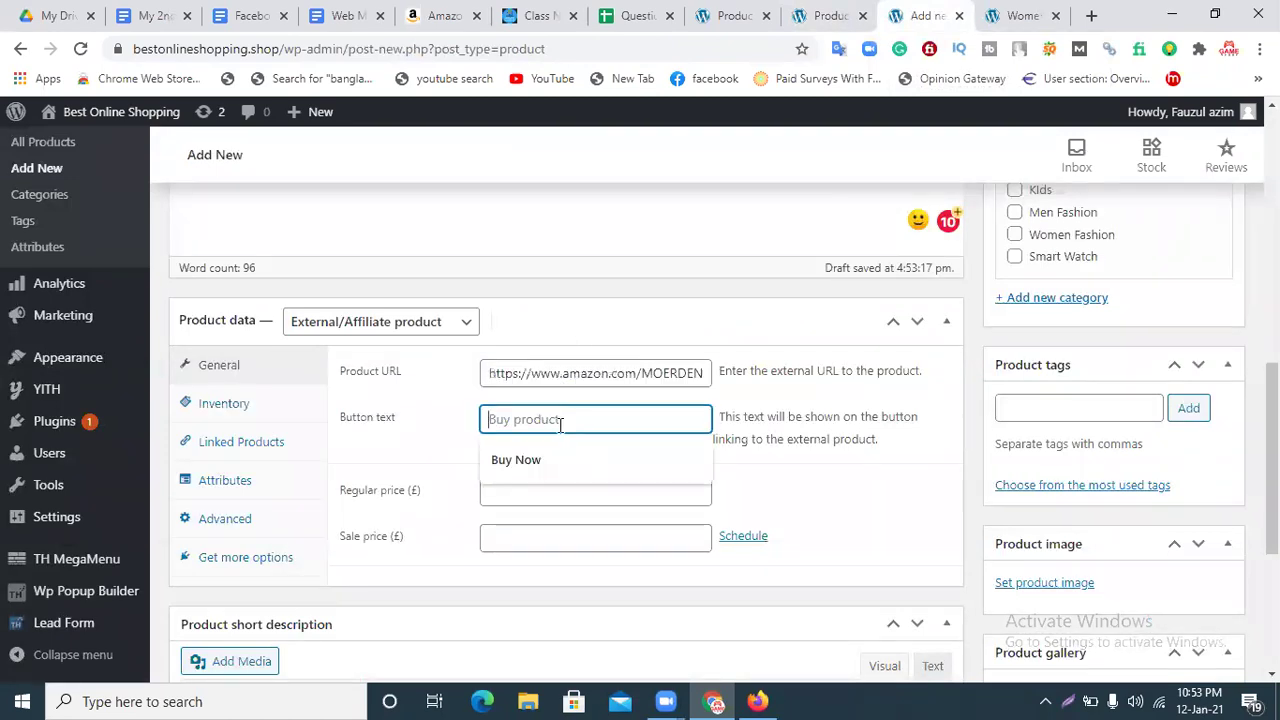
click(530, 462)
Set the jacket's regular price to 79.99, the upper price of its range on Amazon
click(507, 493)
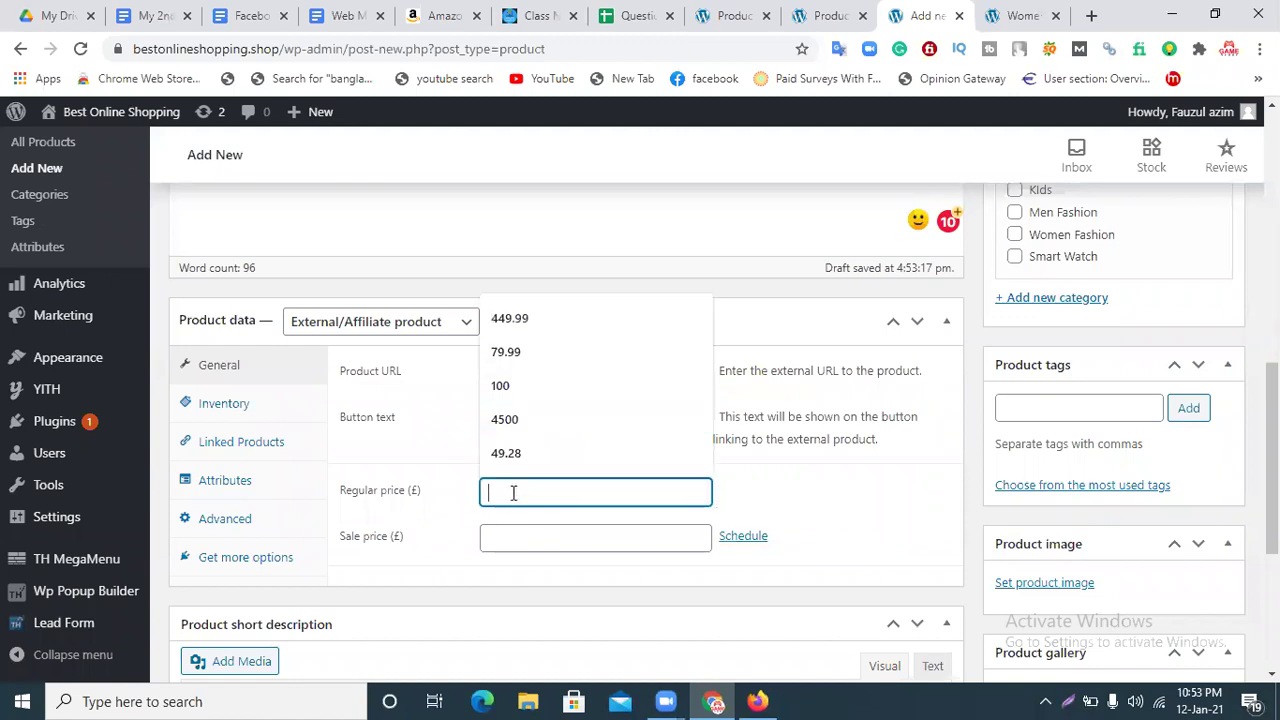
click(415, 15)
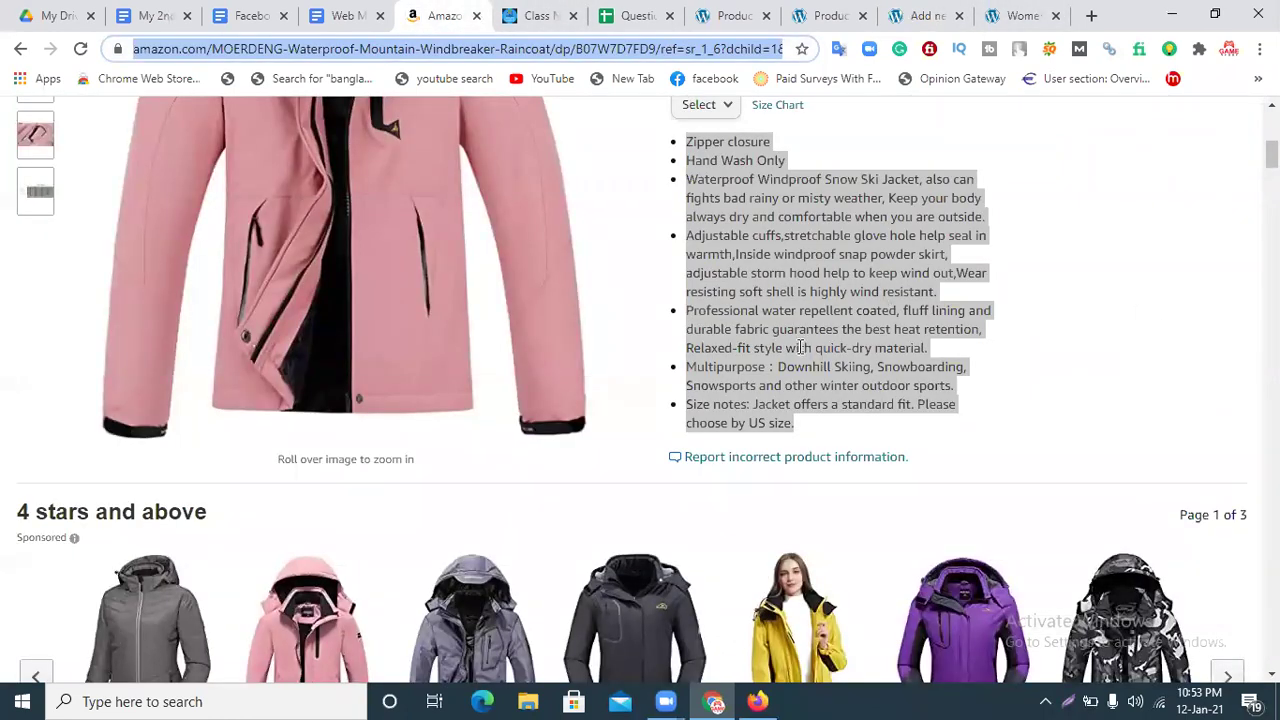
scroll(800, 347, up, 5)
drag(842, 351, 795, 349)
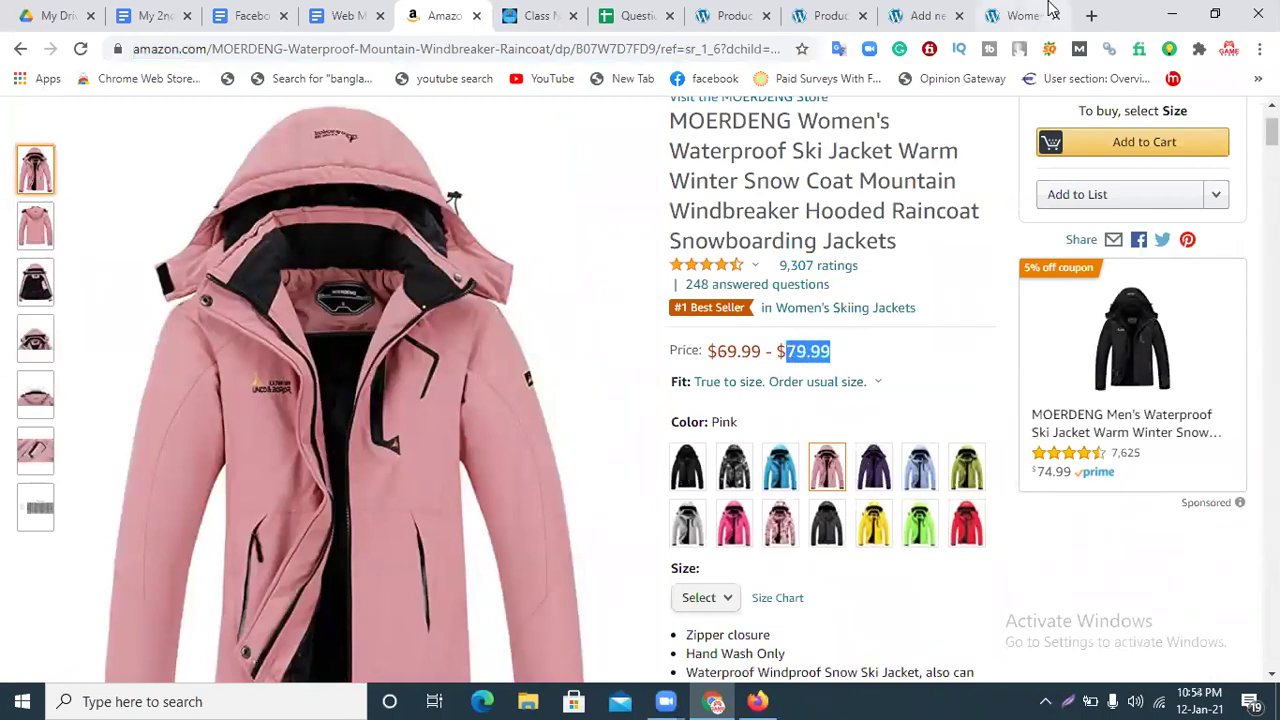
click(920, 14)
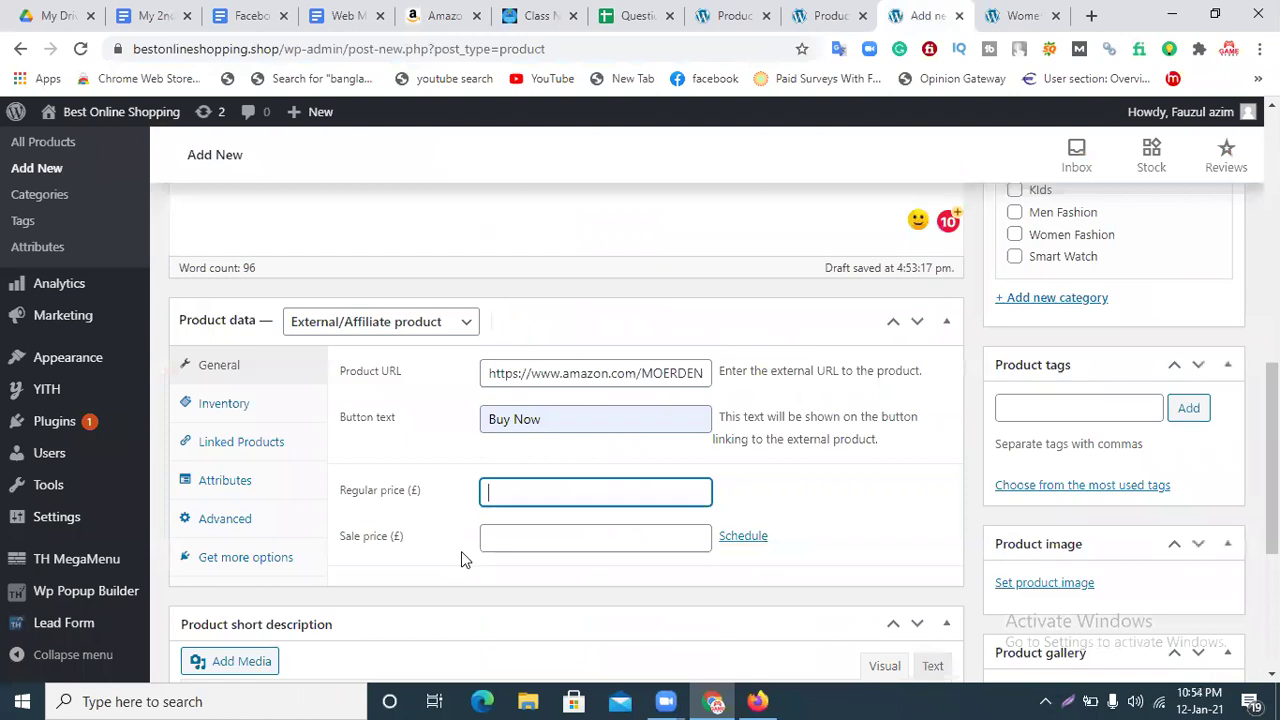
text(79.99)
Copy the lower Amazon price, 69.99, into the jacket's sale price
click(511, 545)
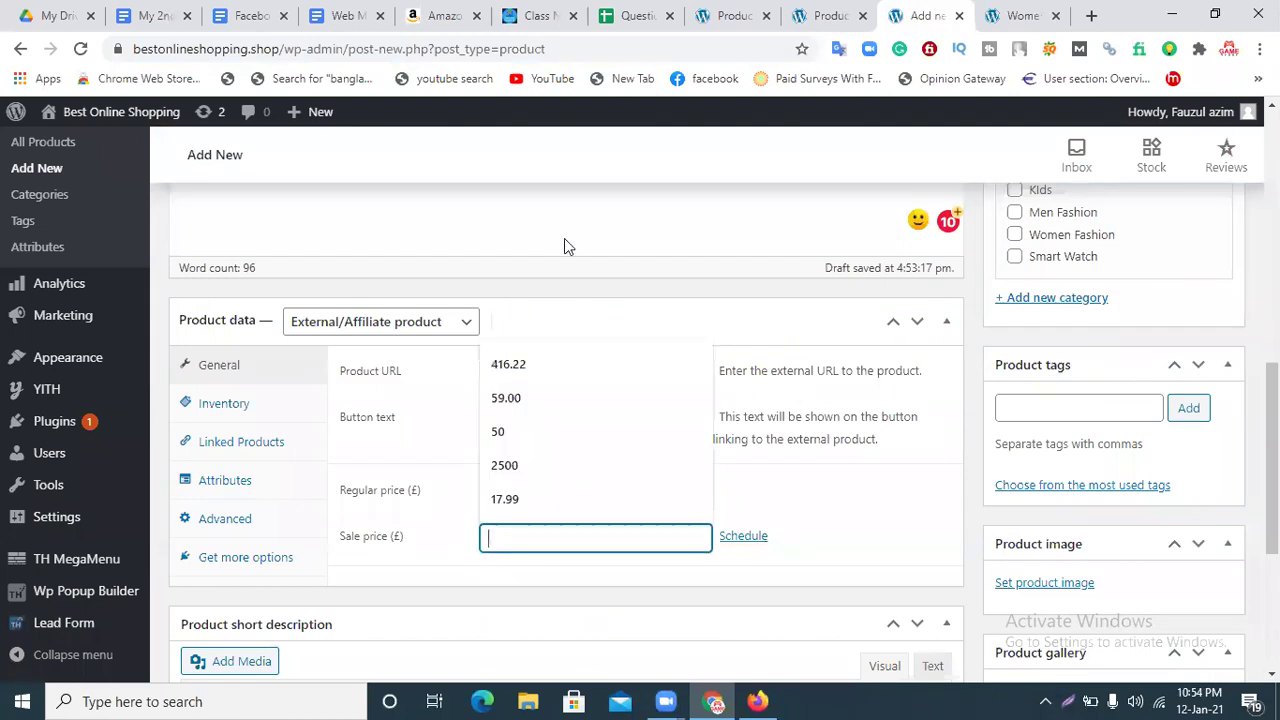
click(440, 15)
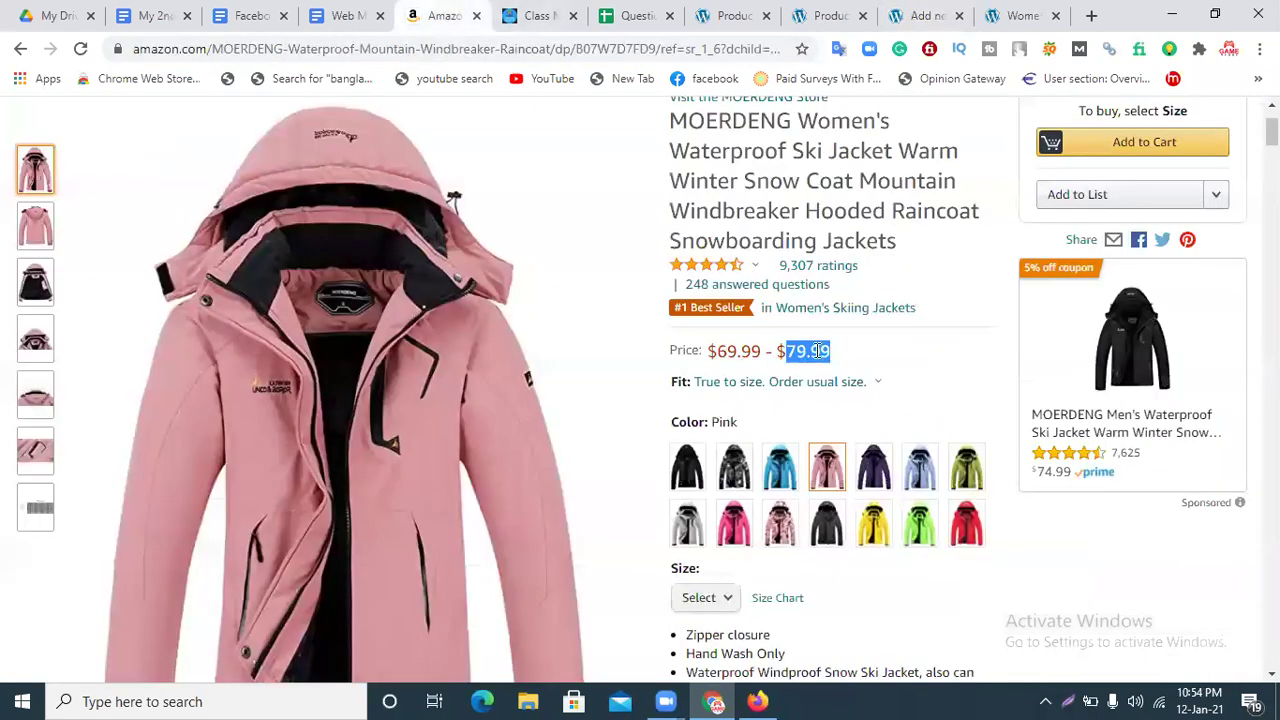
drag(765, 350, 716, 351)
key(ctrl+c)
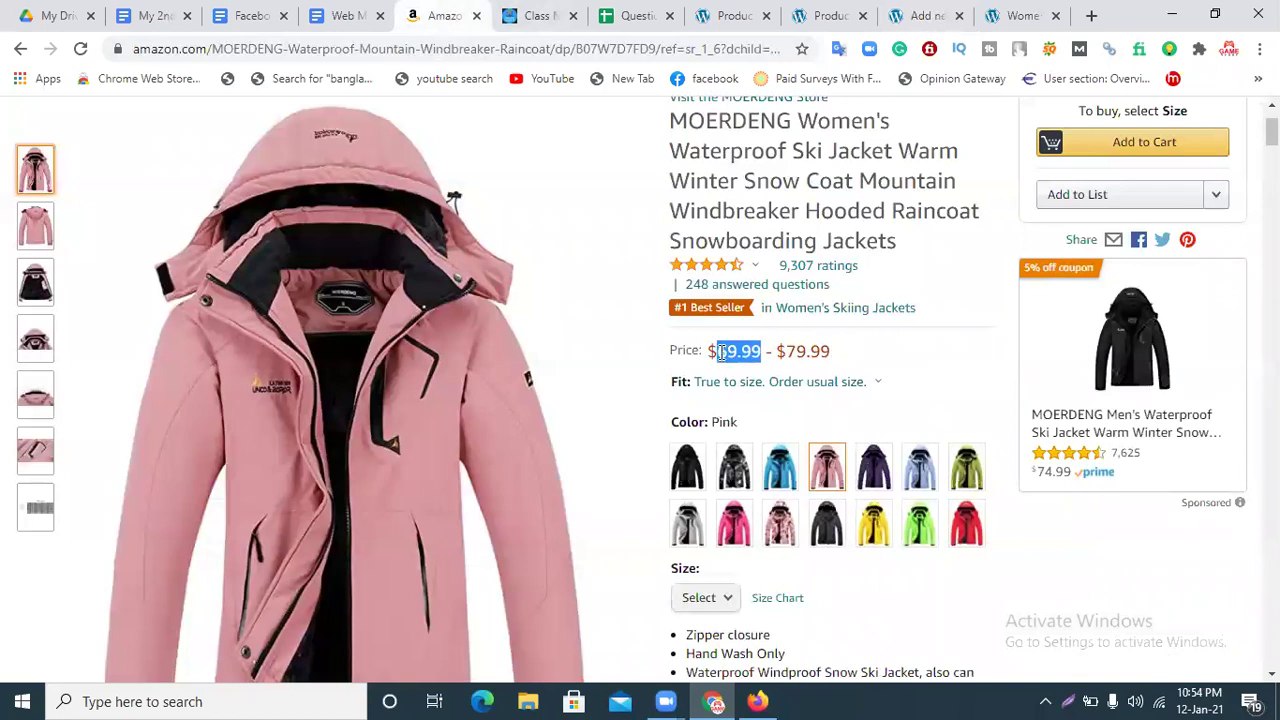
click(922, 14)
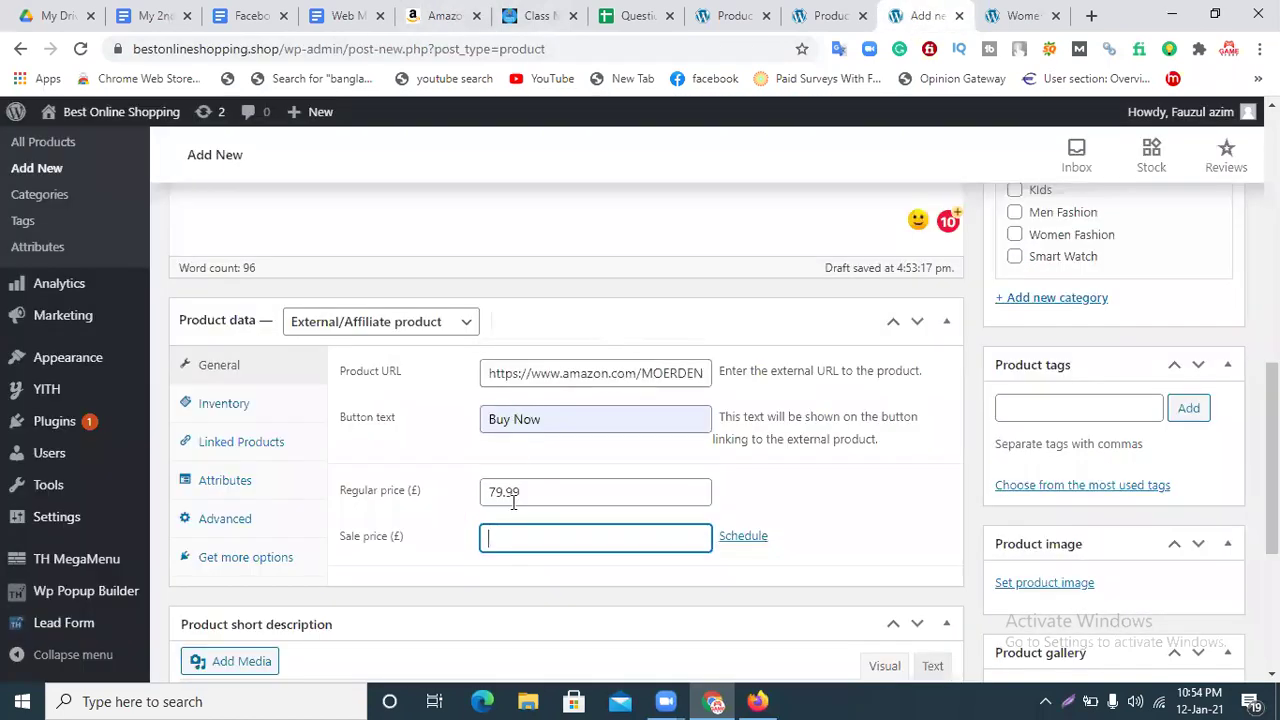
key(ctrl+v)
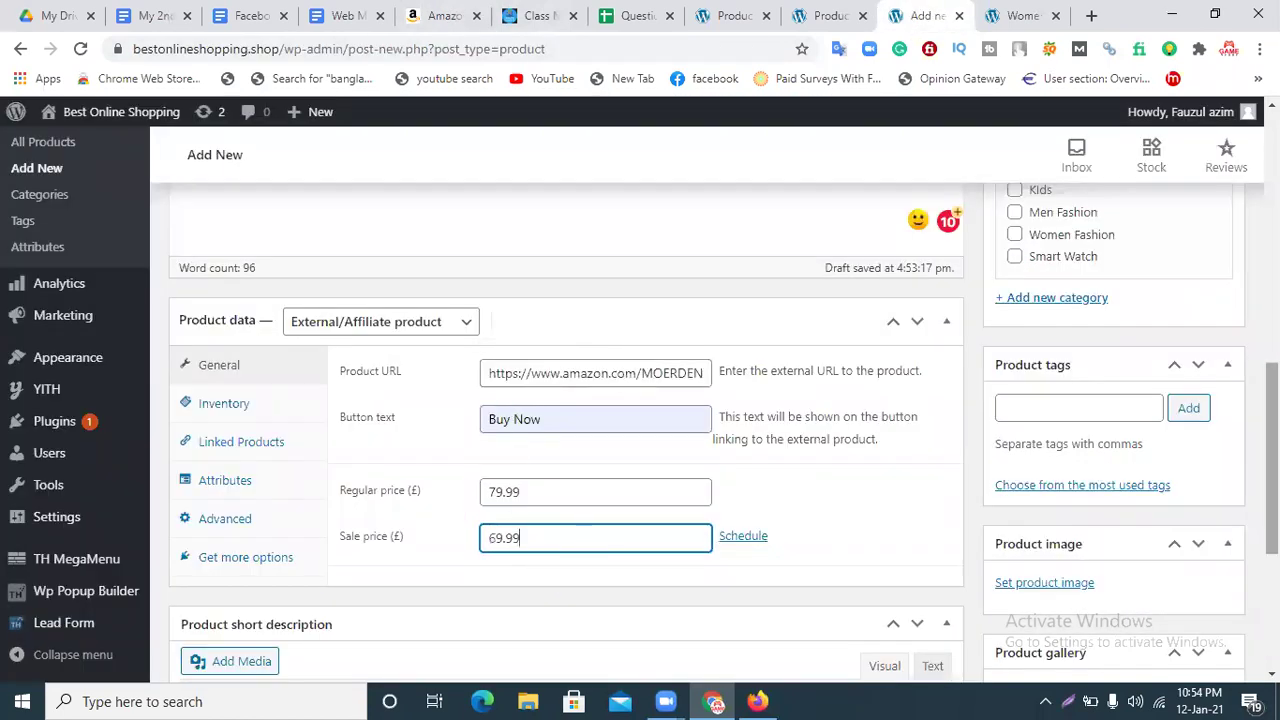
Copy the whole main description into the product short description and check it from its beginning
scroll(557, 576, down, 1)
scroll(1065, 368, down, 2)
scroll(1065, 368, up, 6)
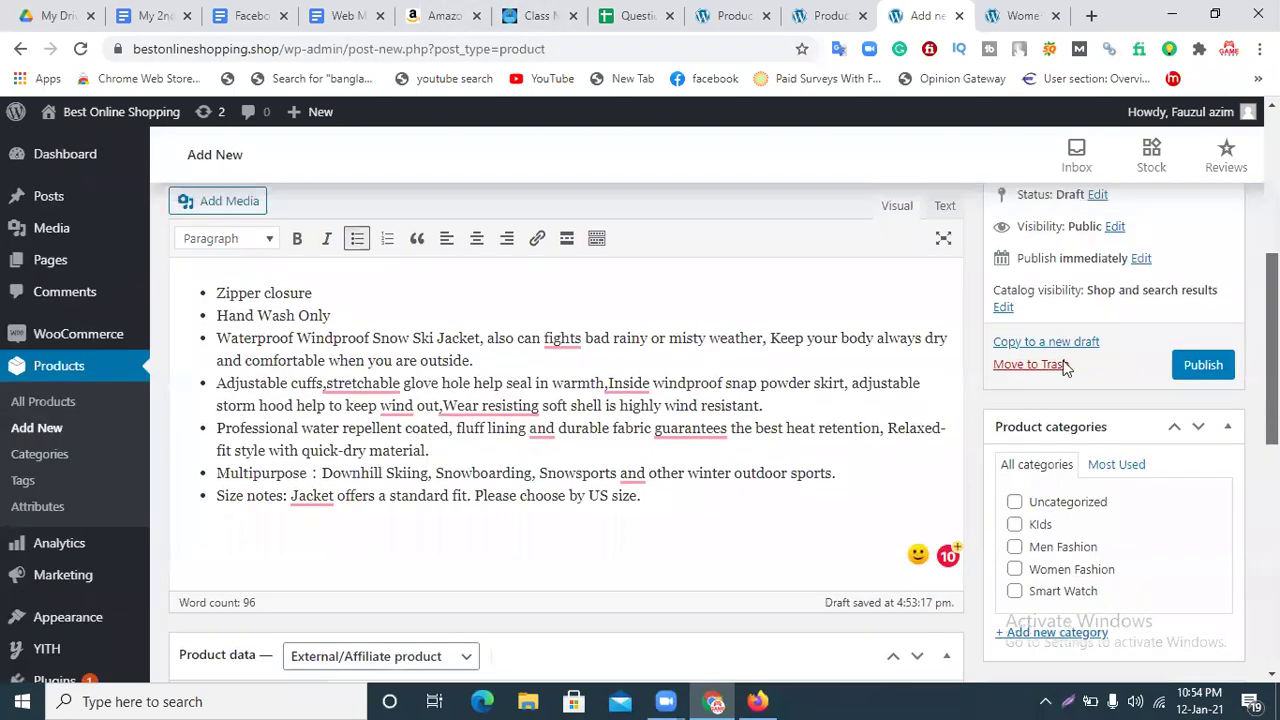
key(ctrl+a)
key(ctrl+c)
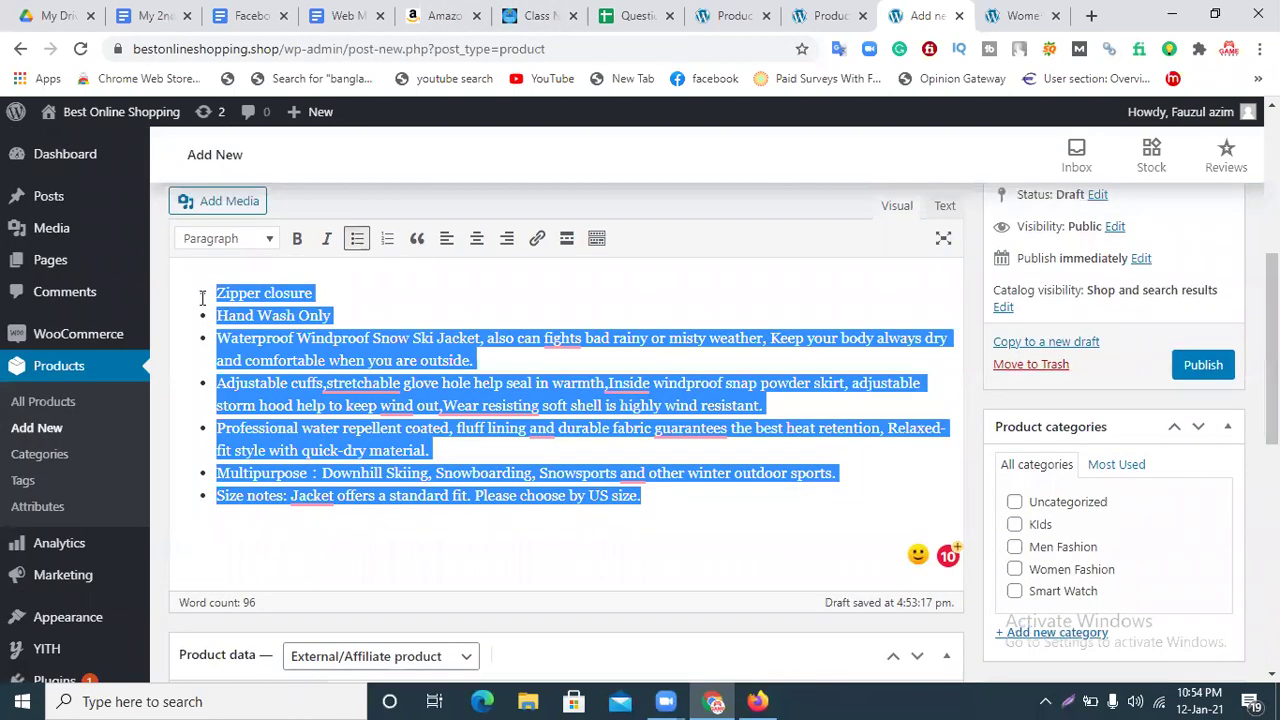
scroll(517, 440, down, 7)
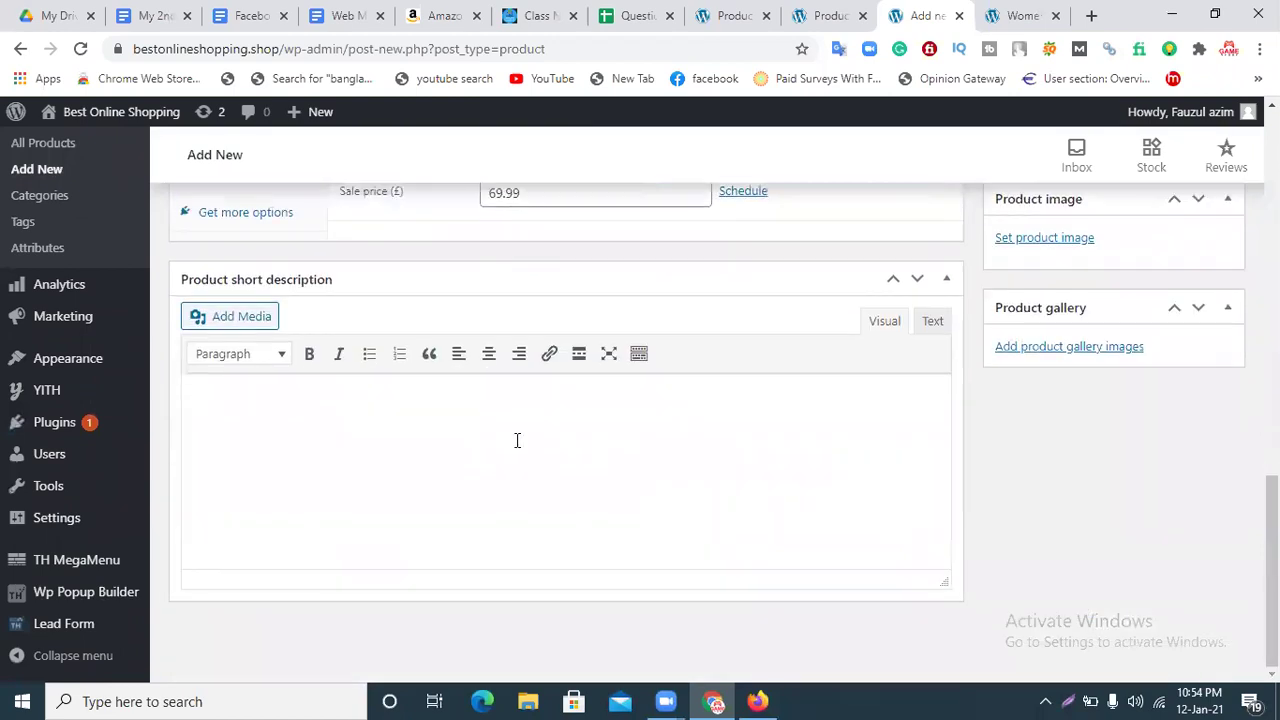
key(ctrl+v)
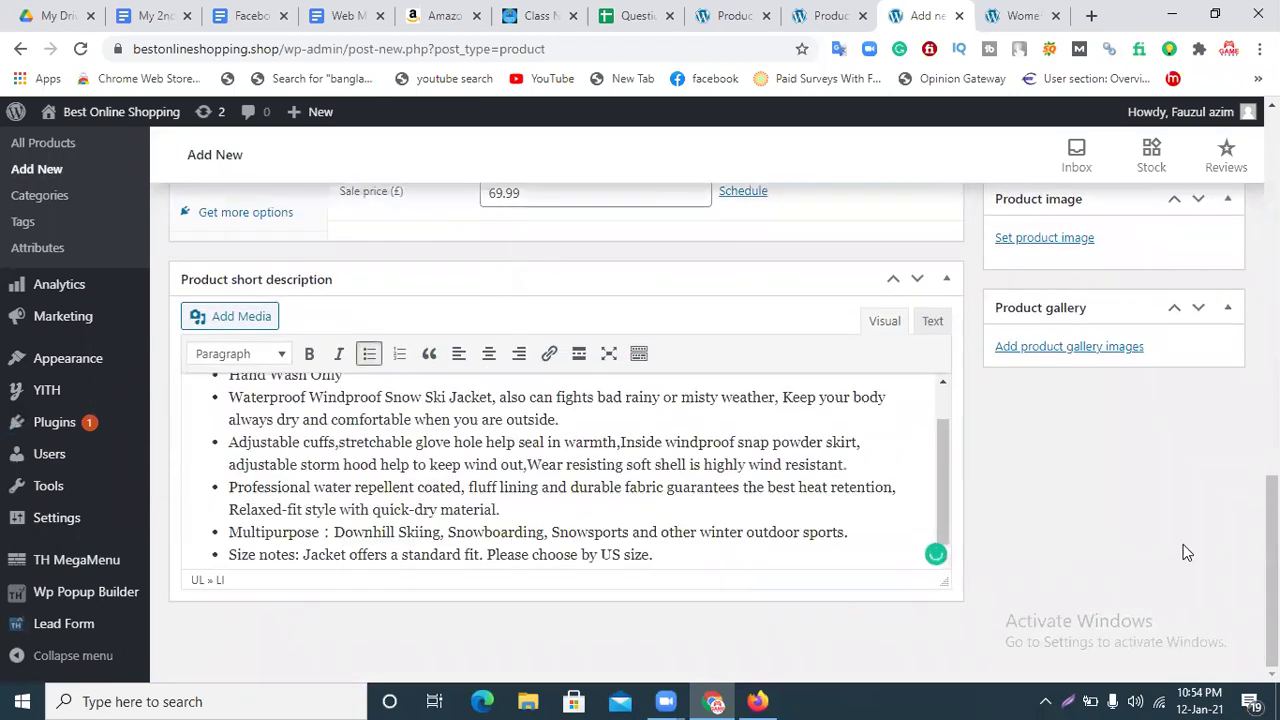
drag(937, 493, 954, 411)
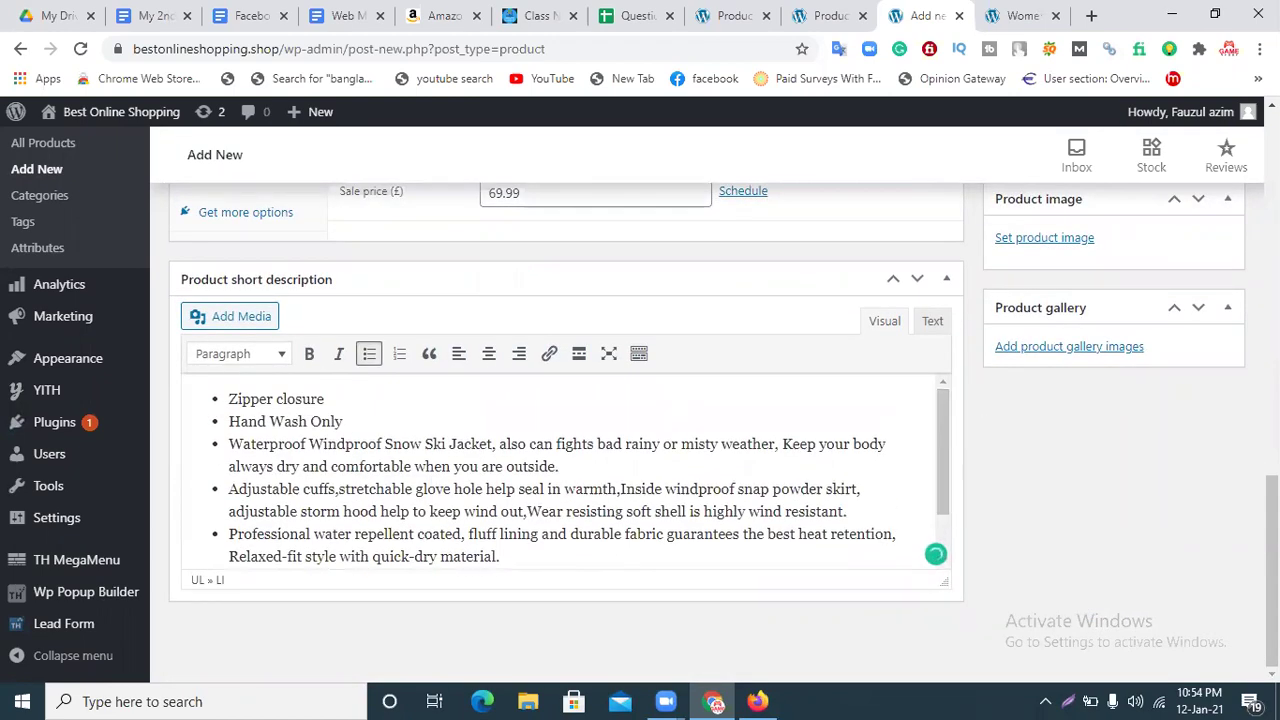
Upload the pink jacket picture 61SI5hKC5qL._AC_UY741_ from the Documents folder and set it as the product image
scroll(935, 554, up, 2)
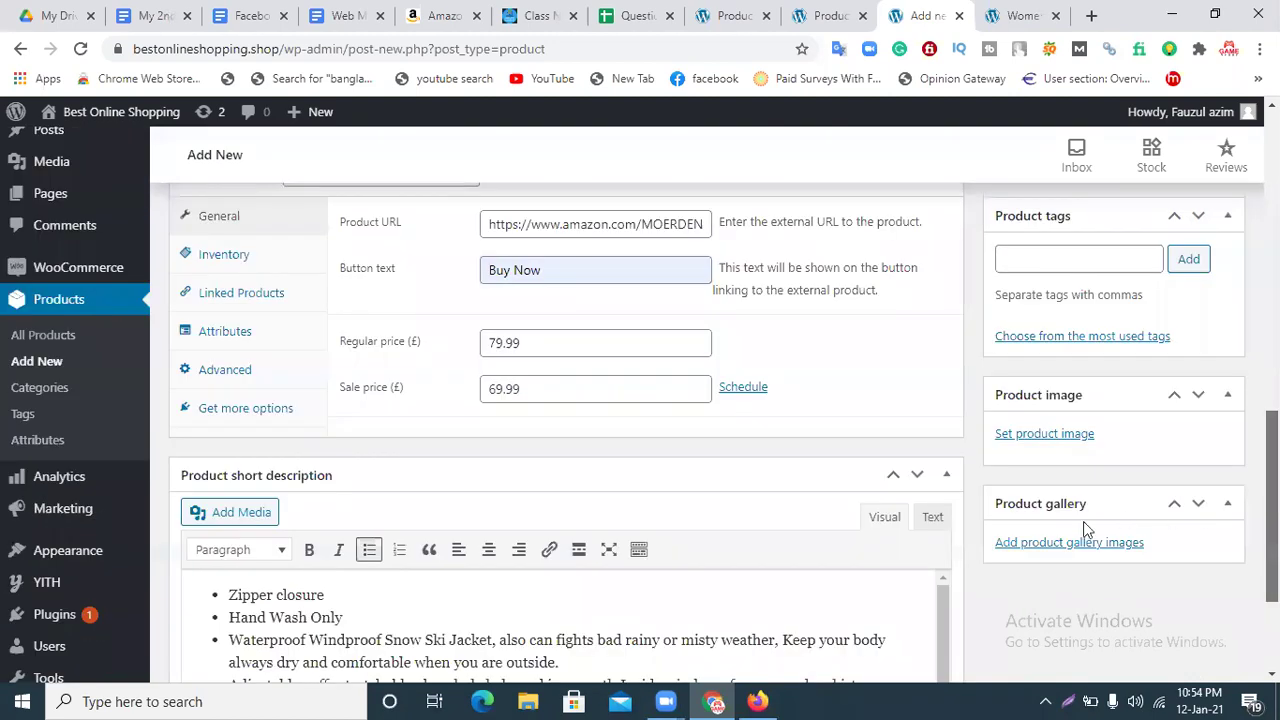
scroll(1056, 502, up, 1)
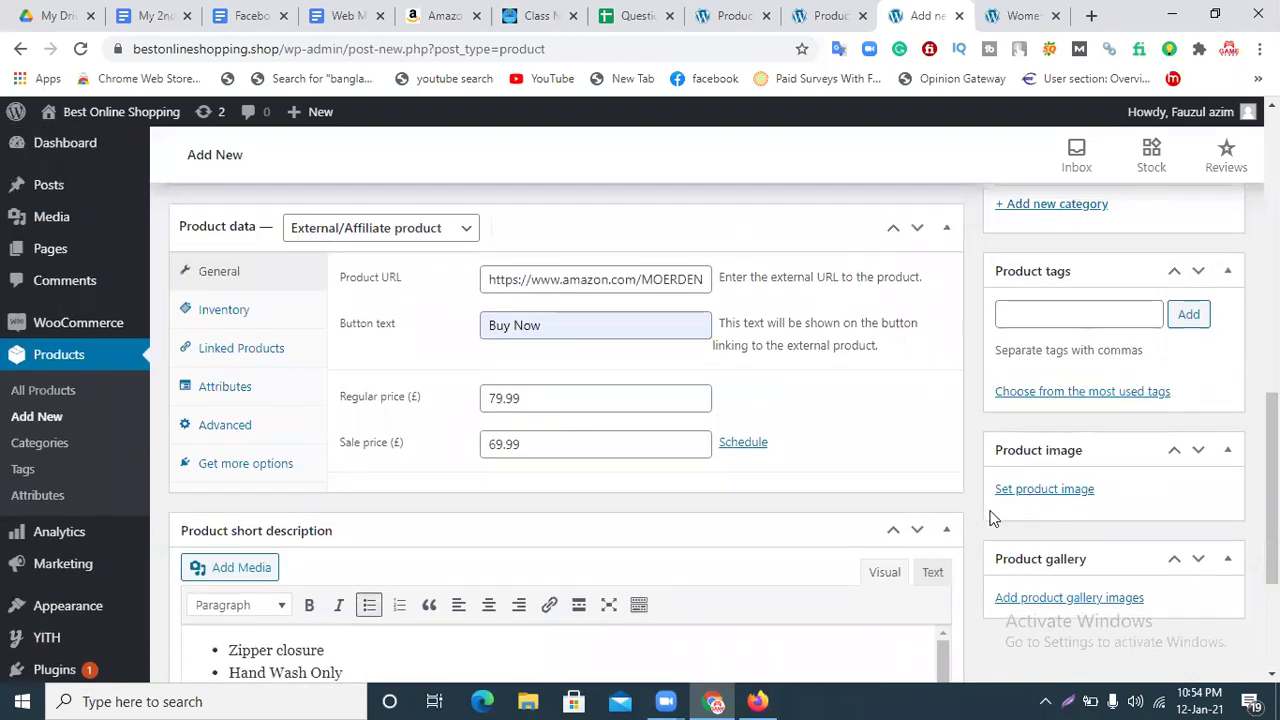
click(1057, 490)
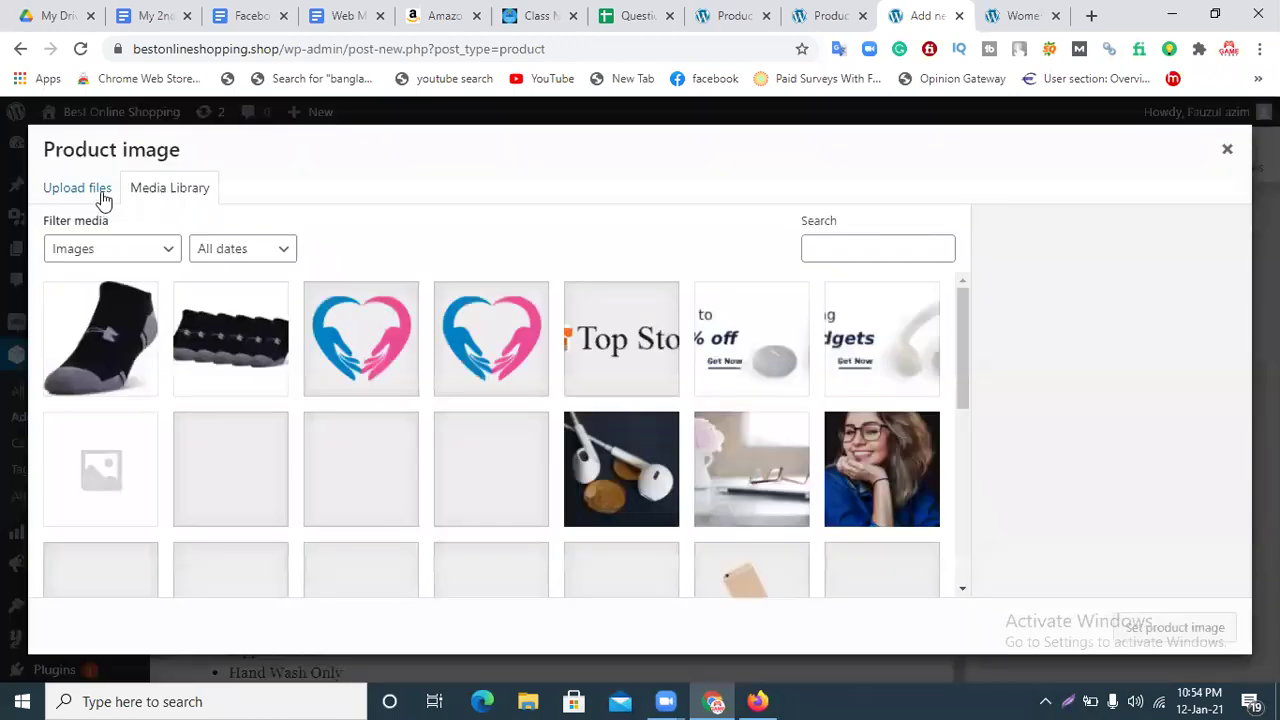
click(77, 188)
click(625, 426)
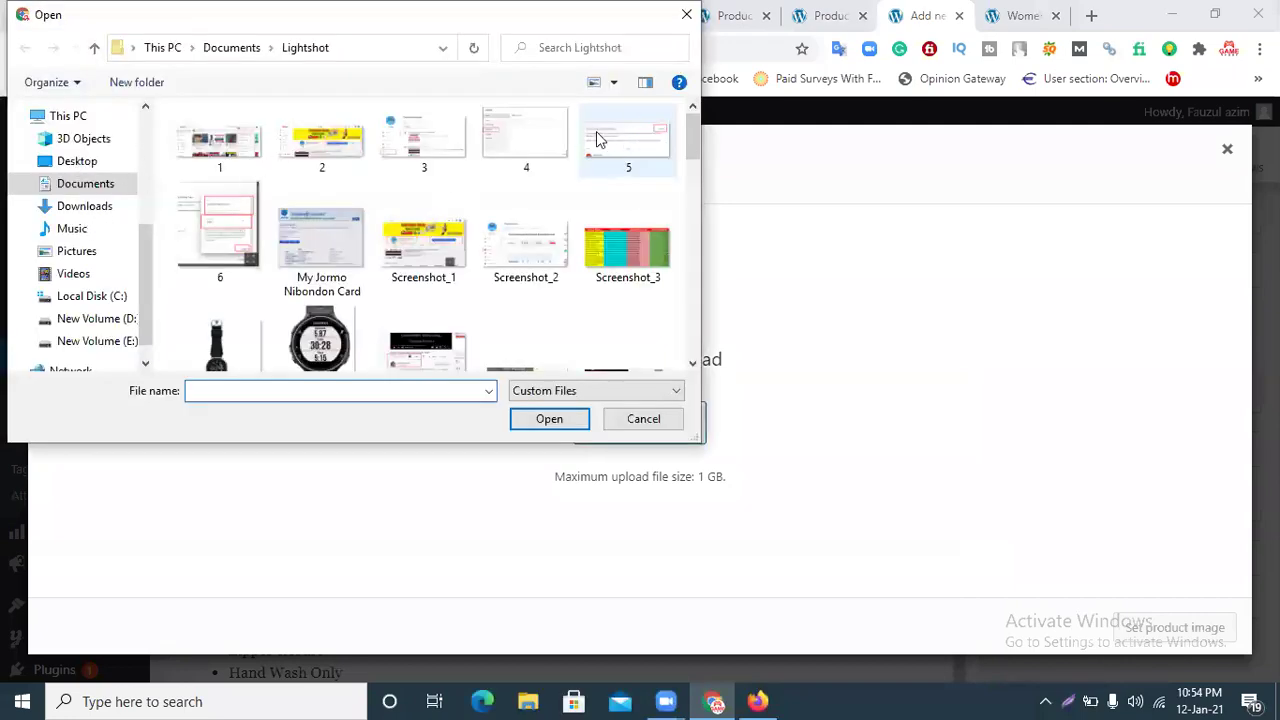
scroll(698, 148, down, 1)
scroll(701, 126, up, 1)
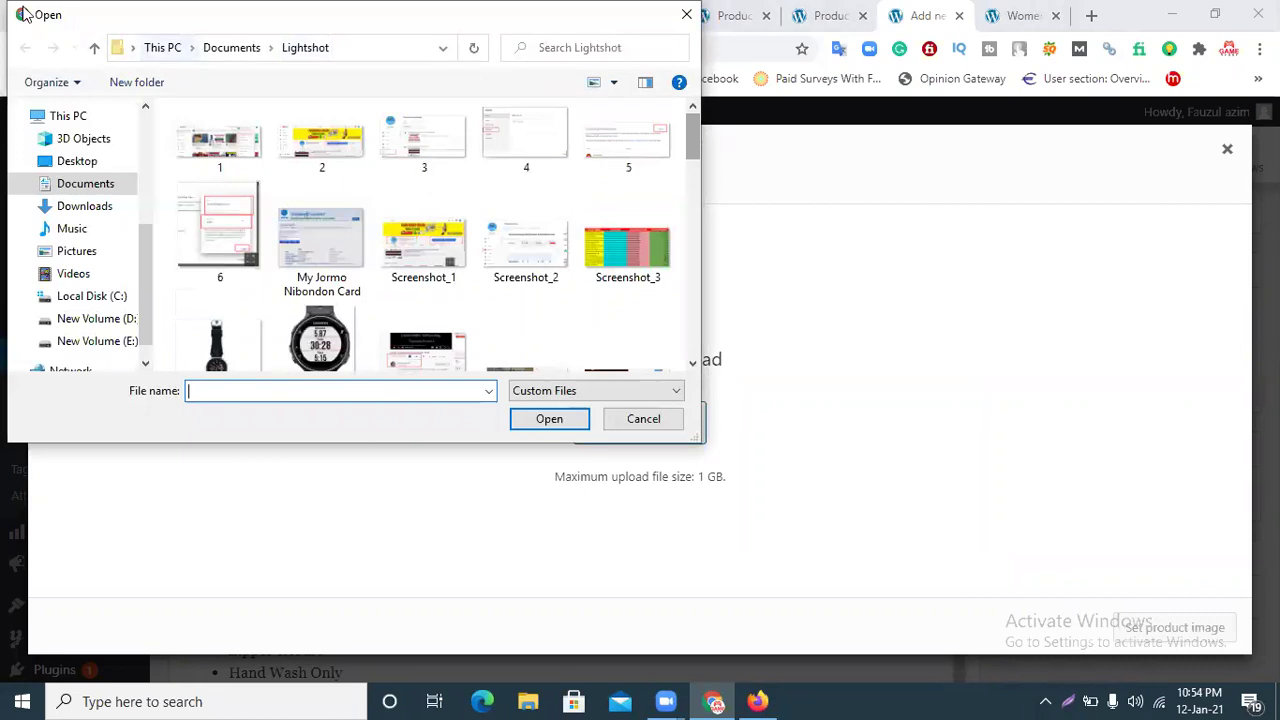
click(85, 190)
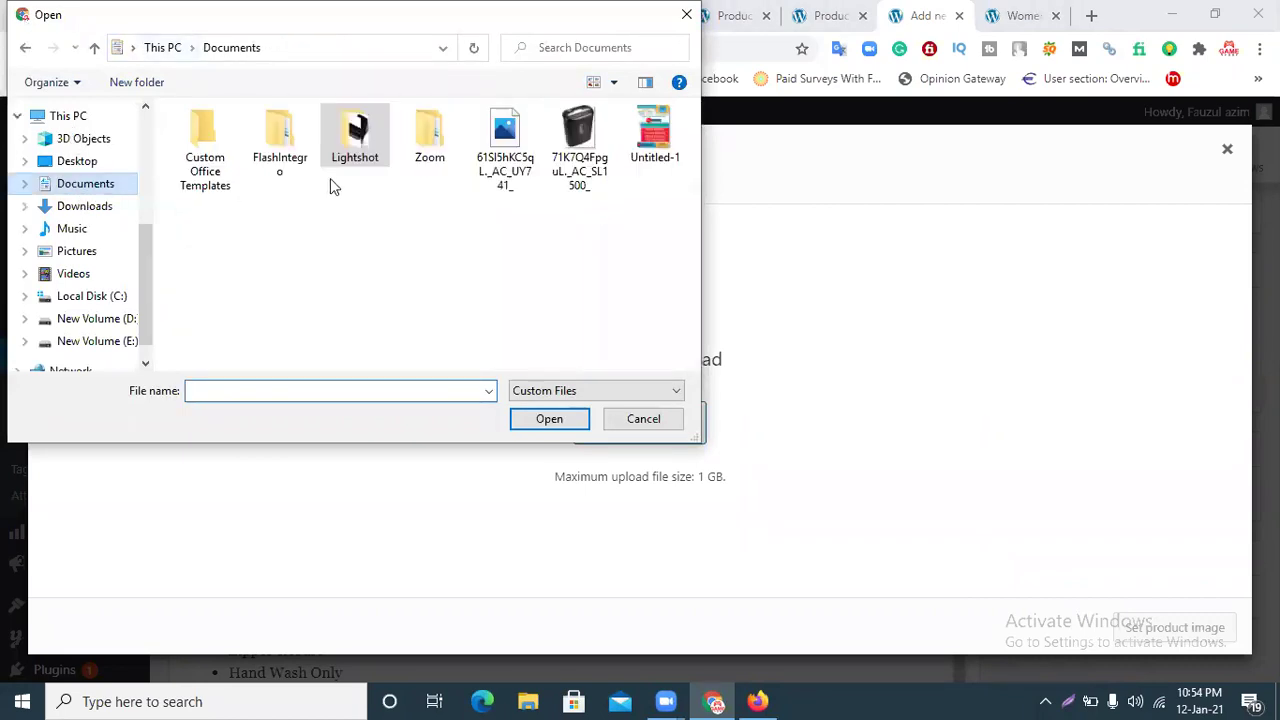
click(505, 145)
click(536, 419)
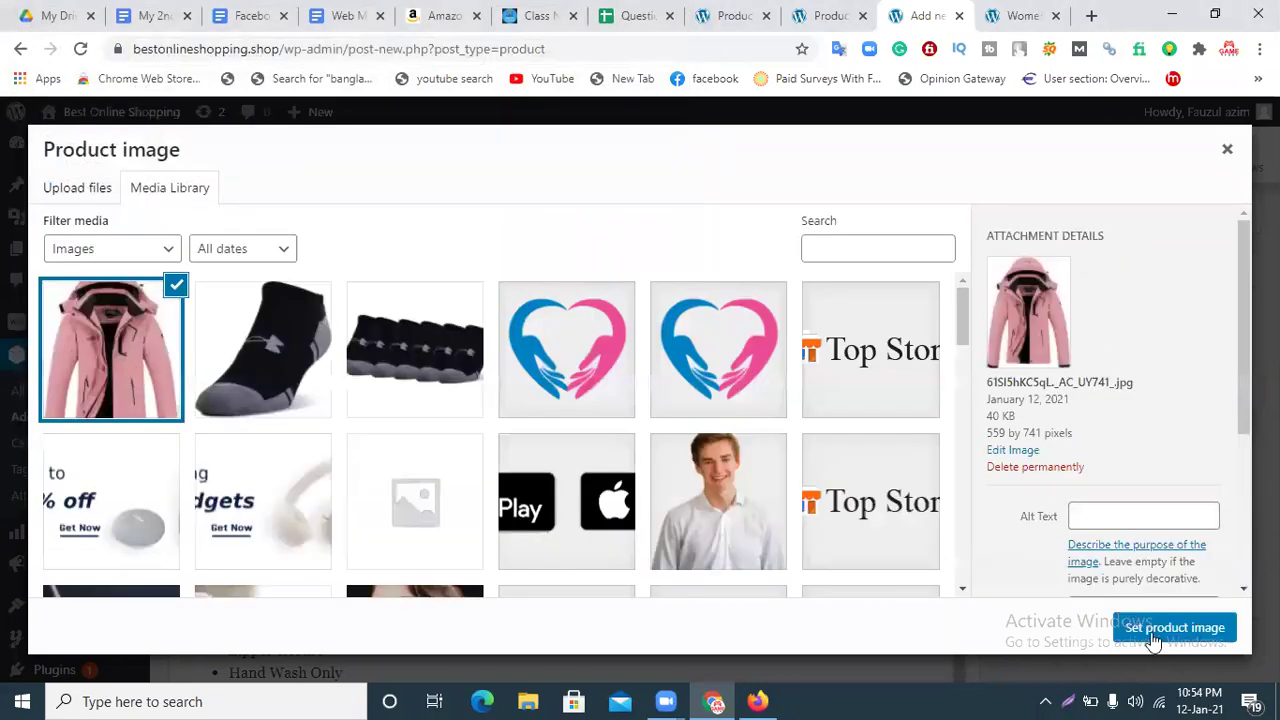
click(1152, 630)
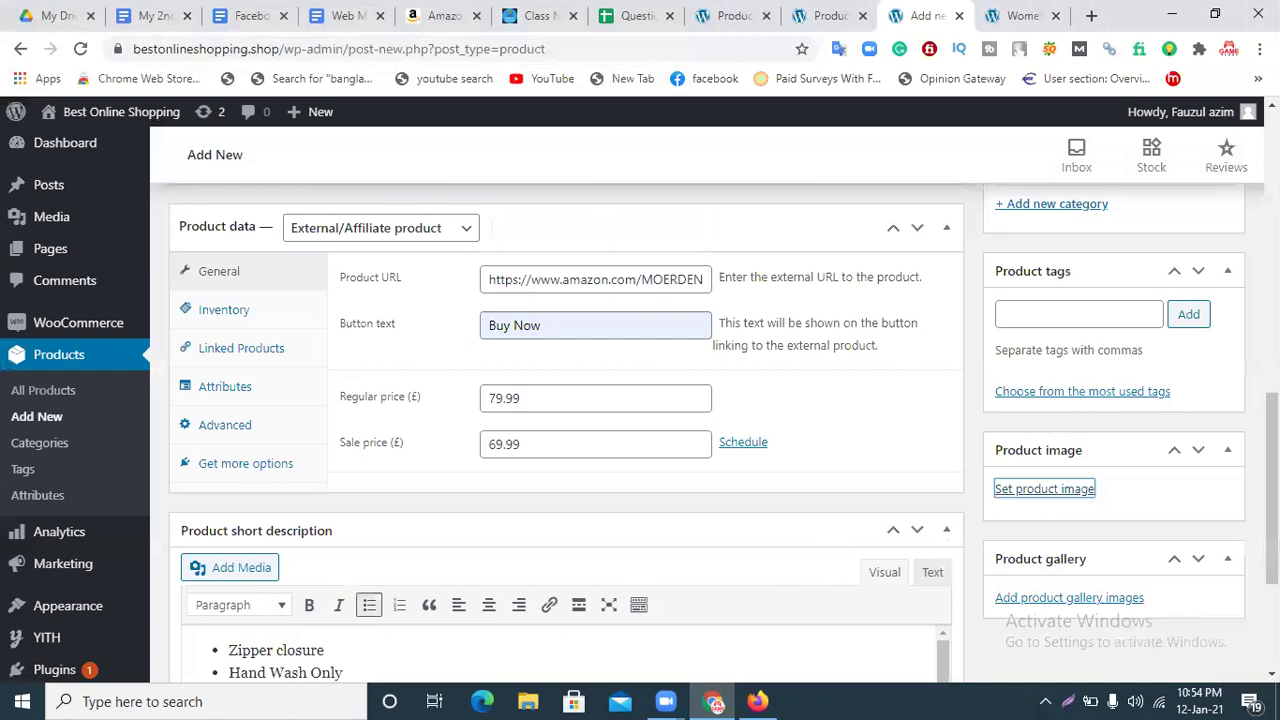
Switch the jacket's Amazon page to the black color and save its main image to the Documents folder
scroll(1085, 593, down, 3)
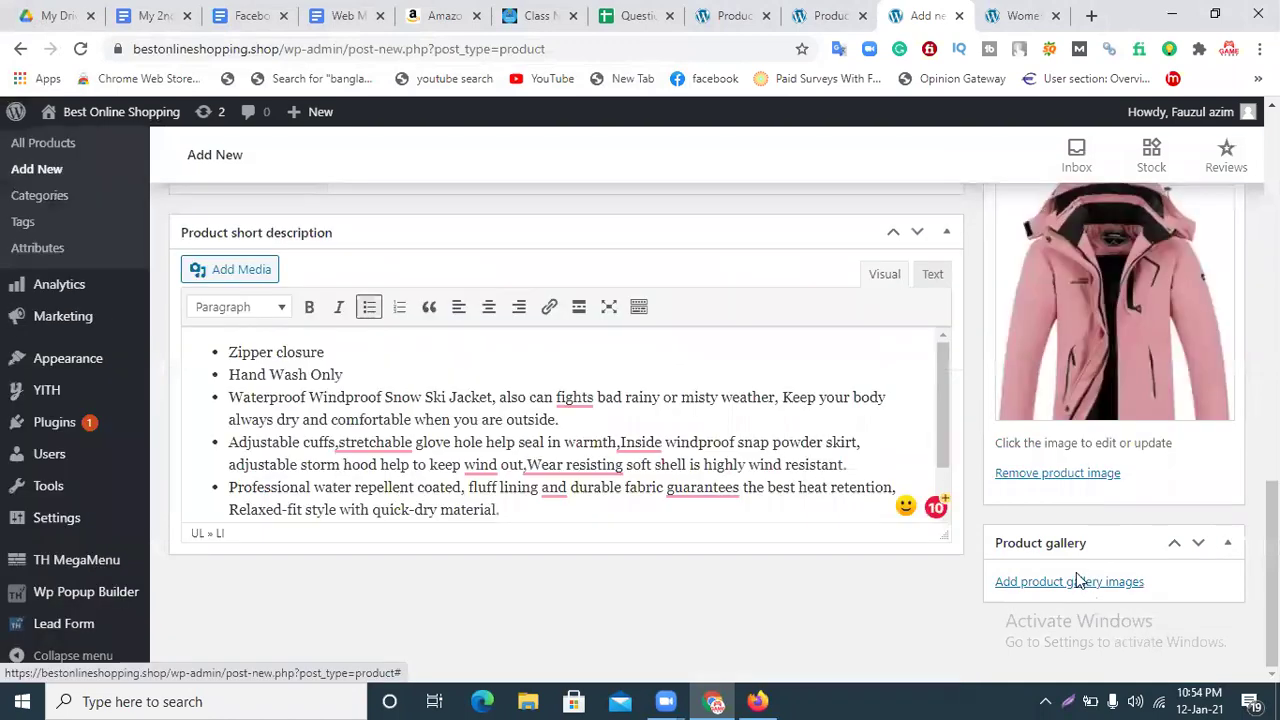
click(445, 16)
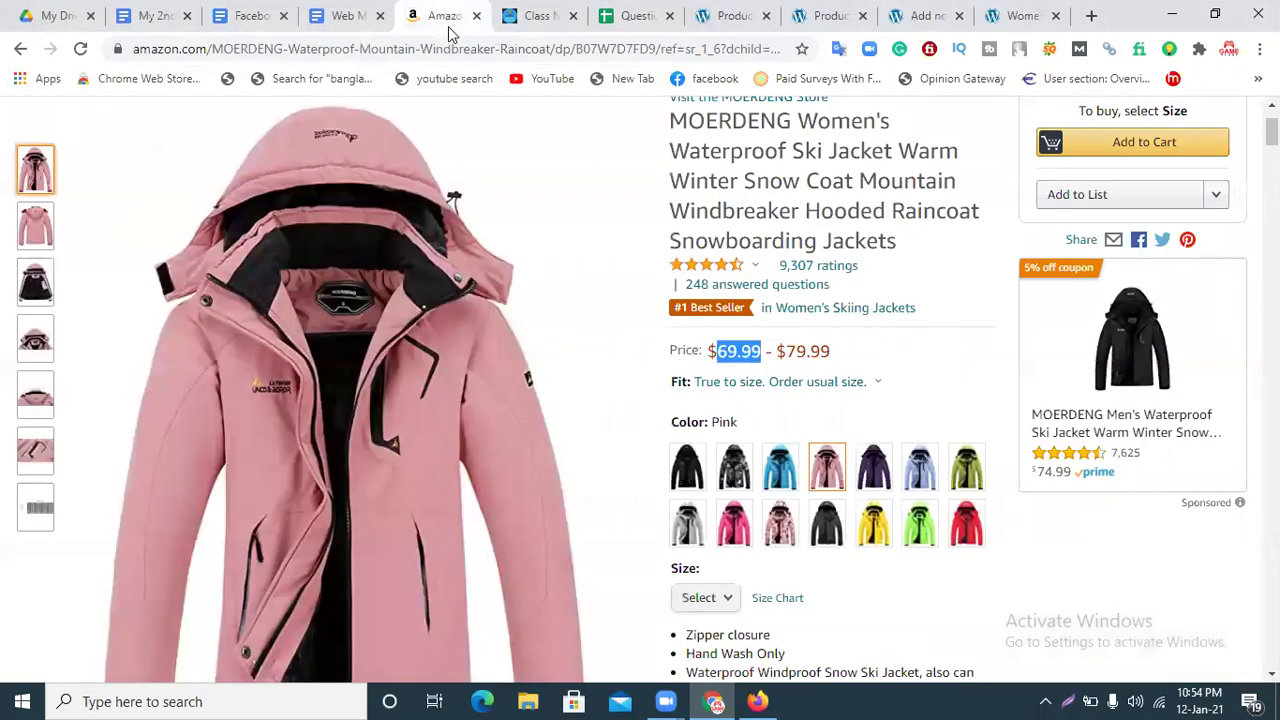
click(688, 466)
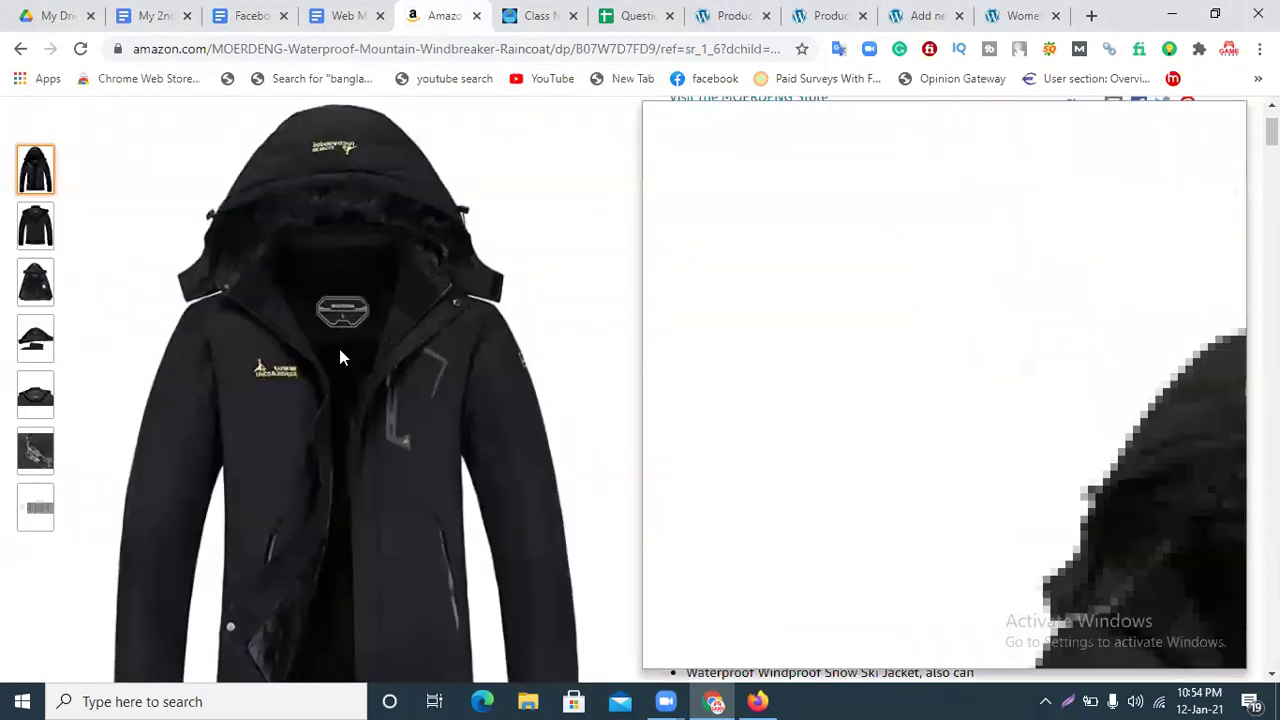
right_click(340, 352)
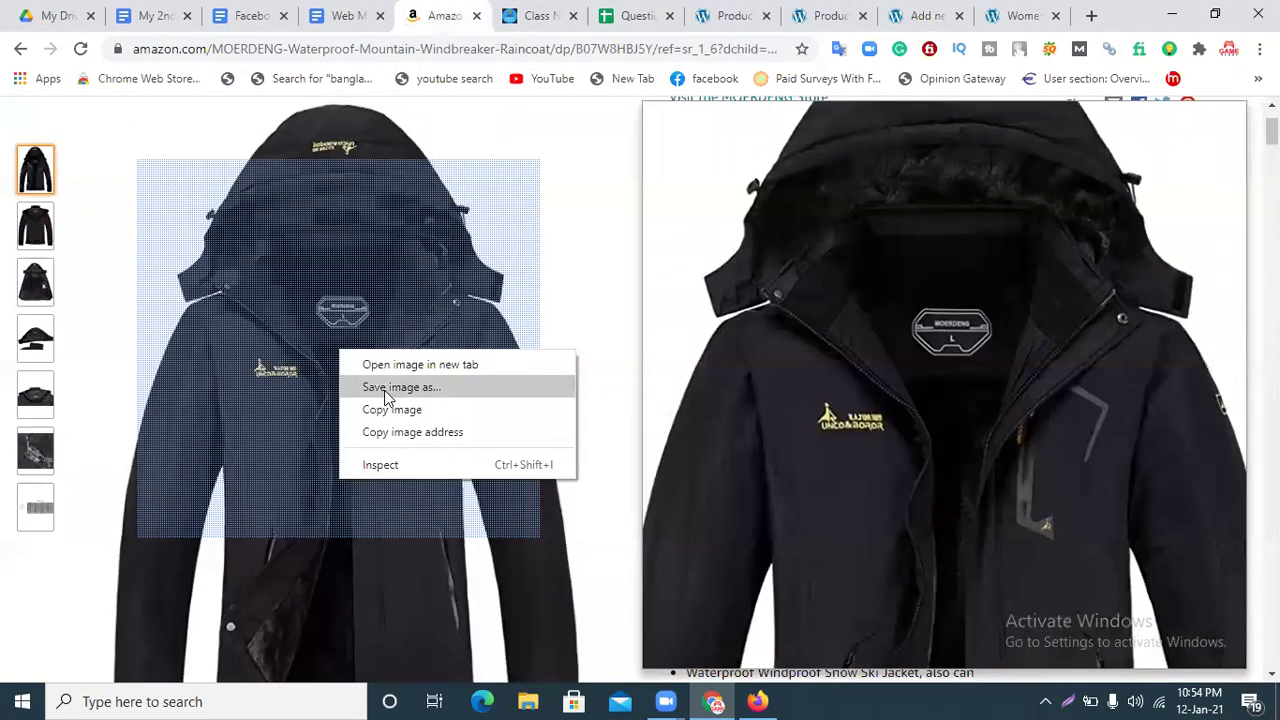
click(386, 390)
click(532, 418)
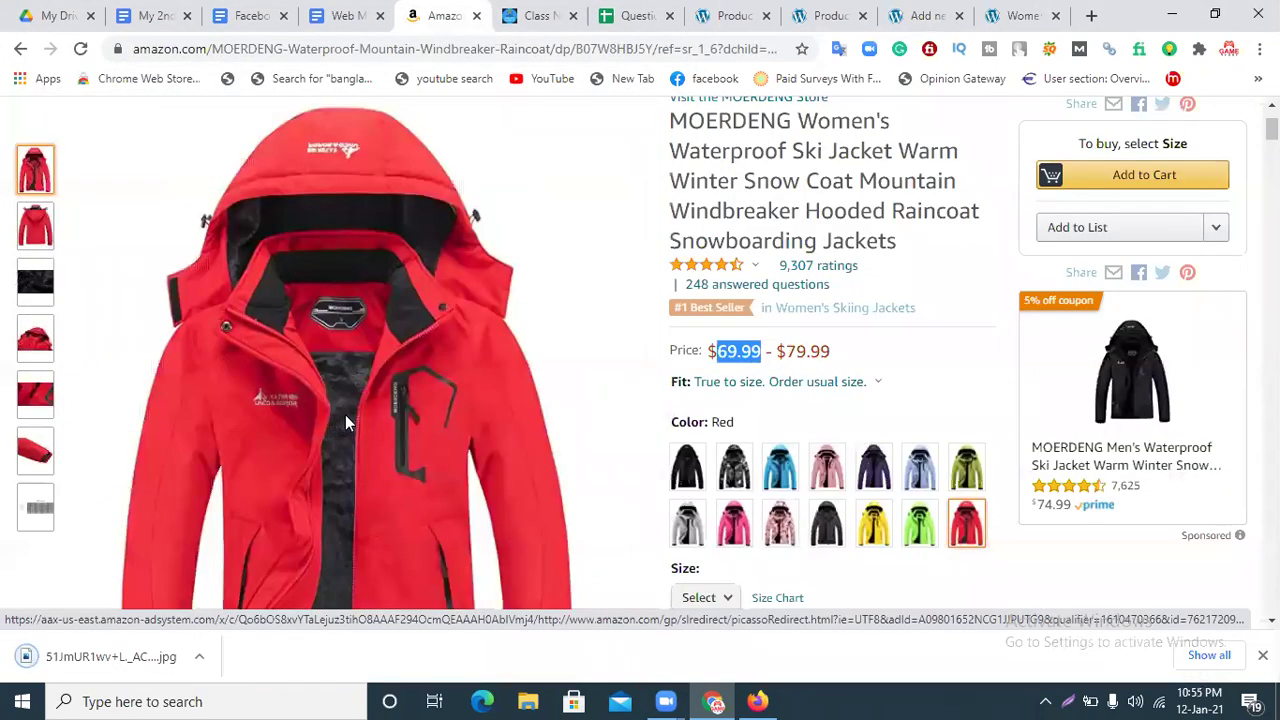
Save the main image of the red jacket from Amazon to the Documents folder
right_click(346, 424)
click(396, 466)
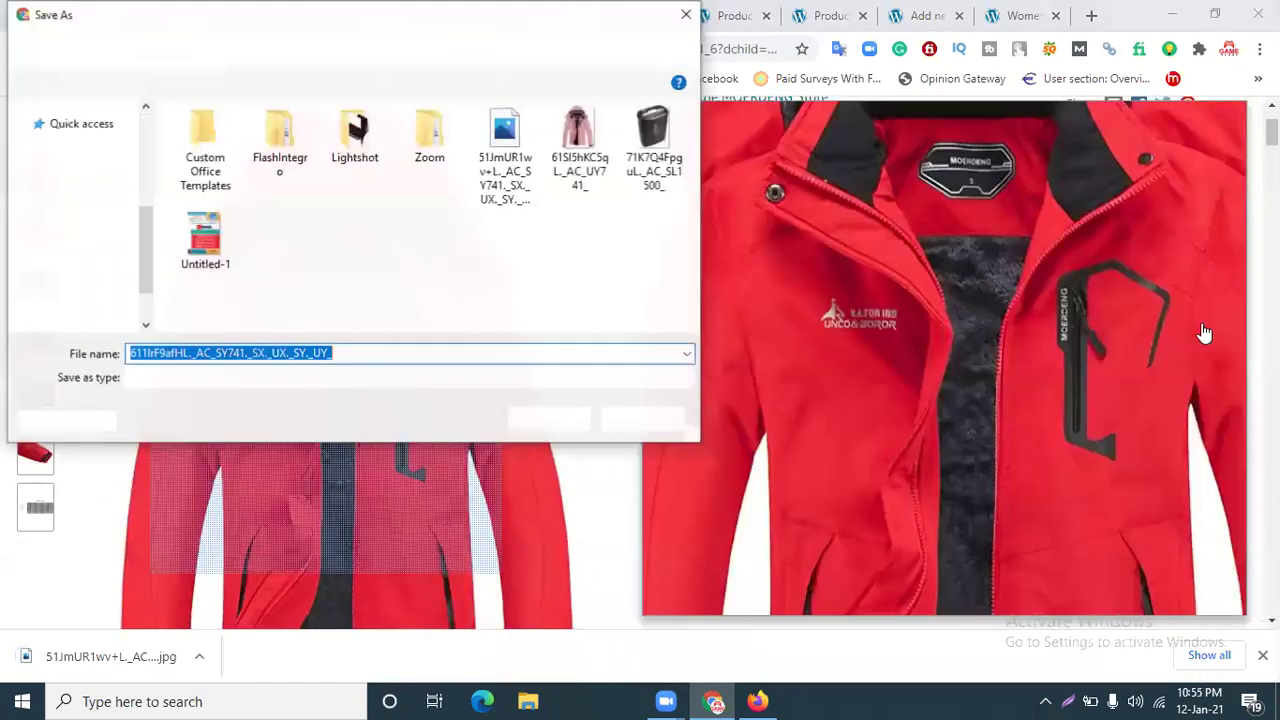
key(Return)
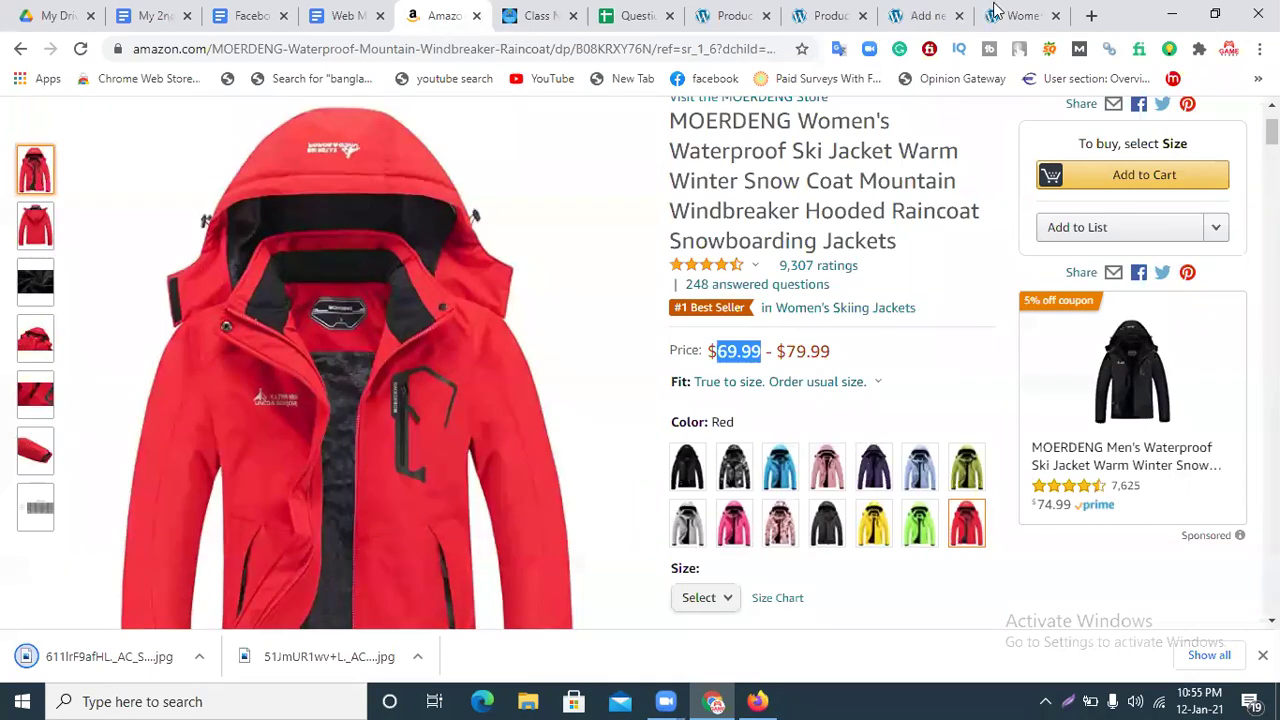
Upload the saved black and red jacket images from the Documents folder and add both to the product gallery
click(920, 15)
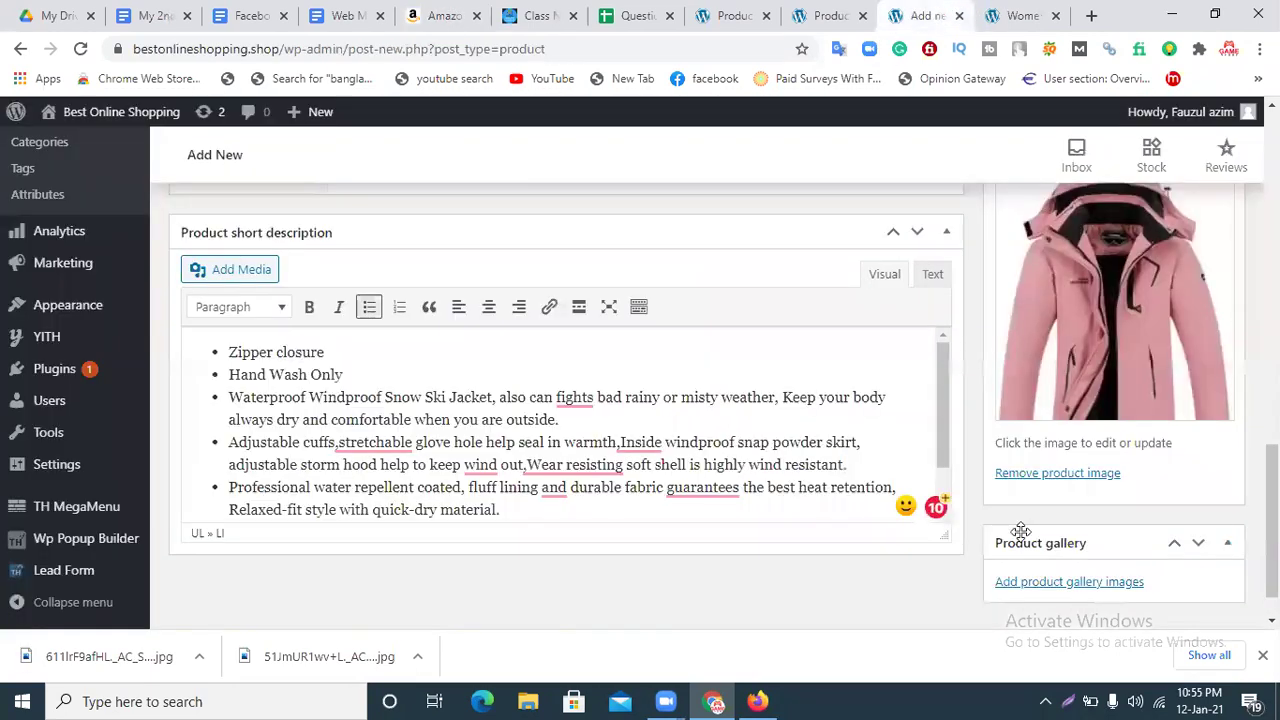
click(1042, 585)
click(62, 200)
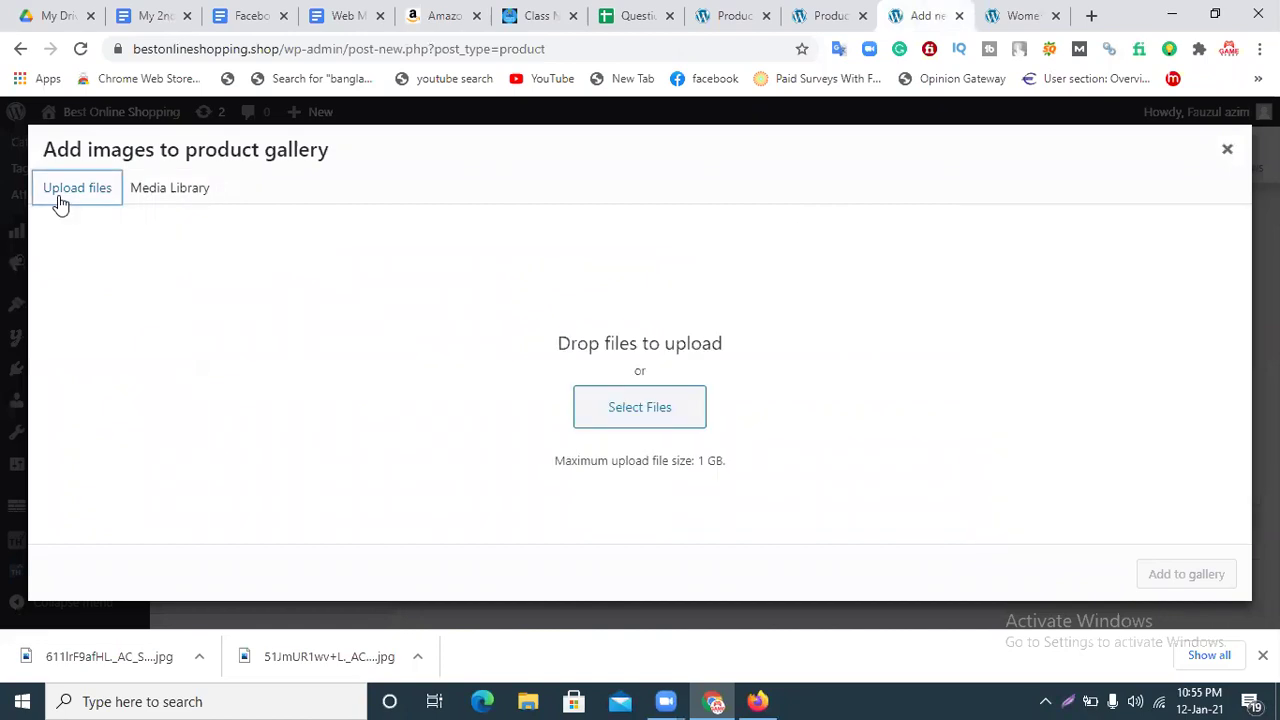
click(658, 428)
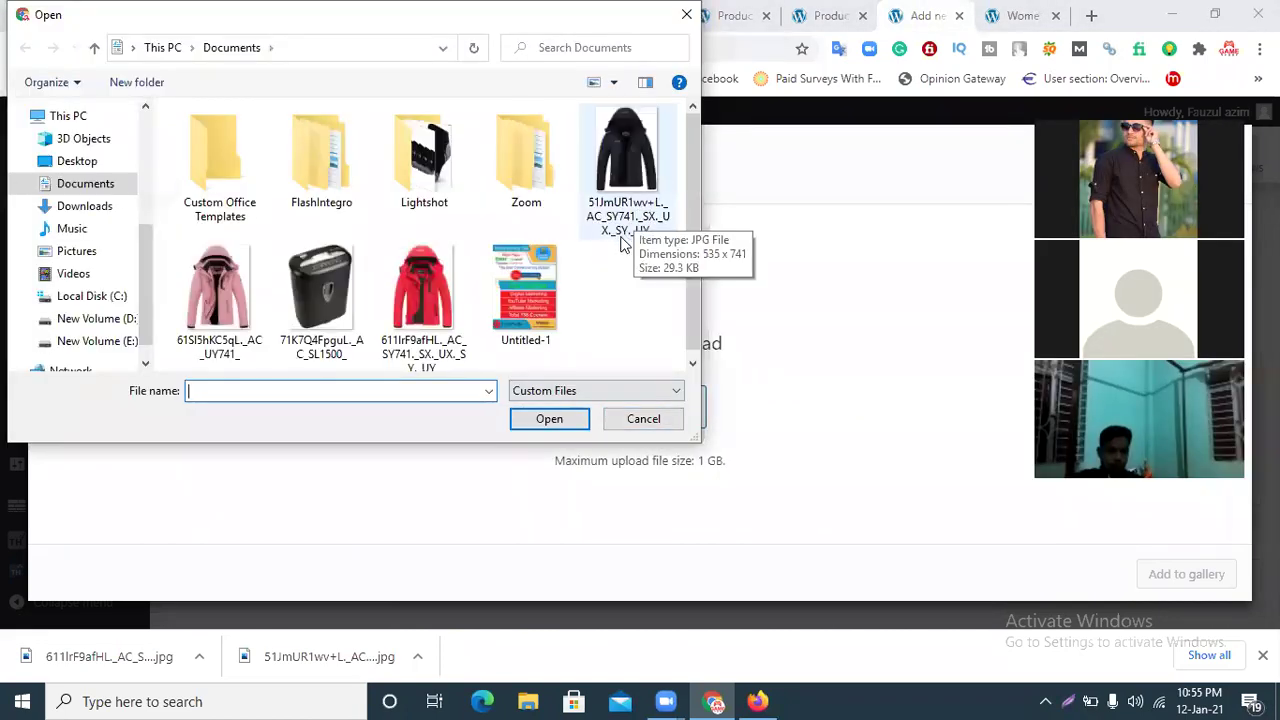
click(627, 200)
ctrl+click(424, 298)
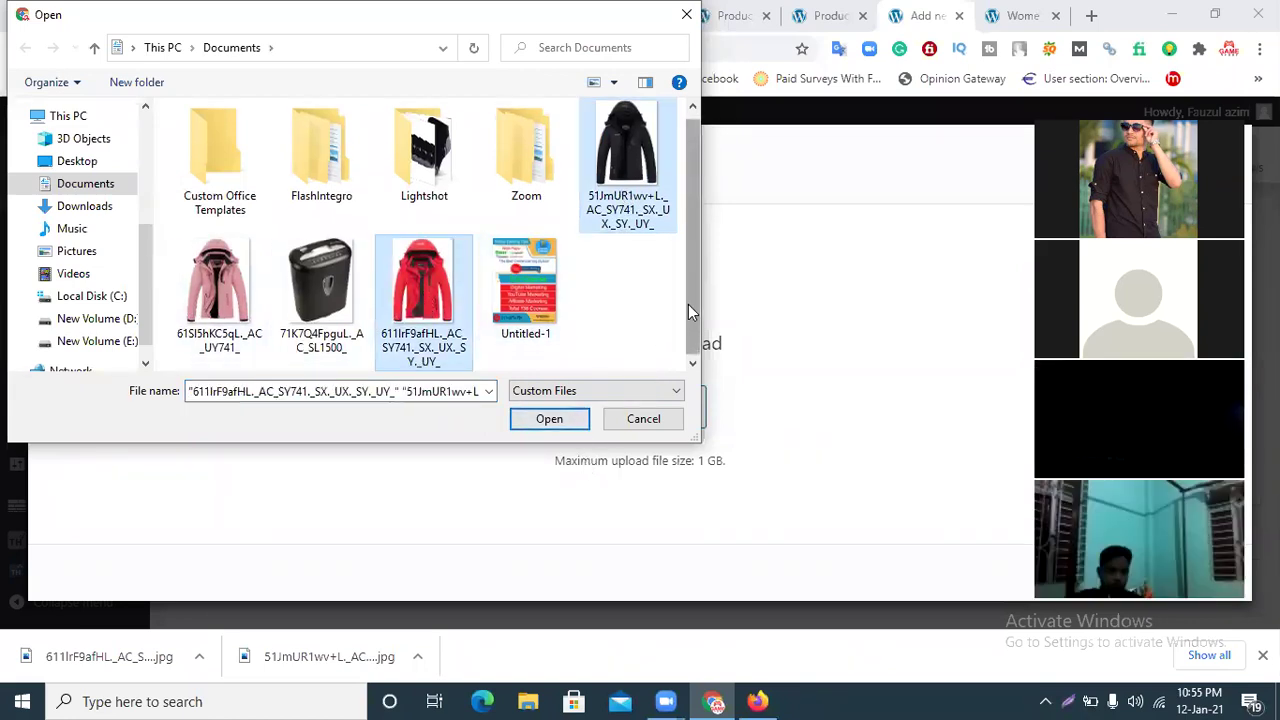
click(549, 419)
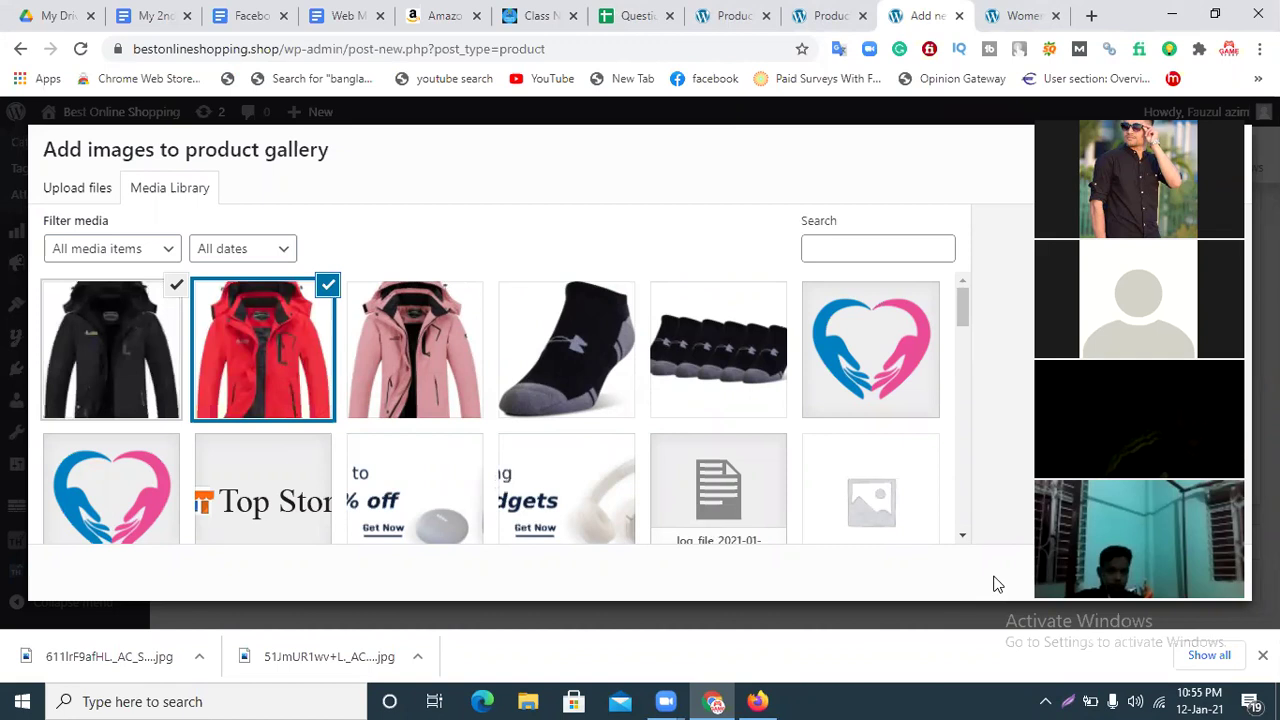
click(1165, 572)
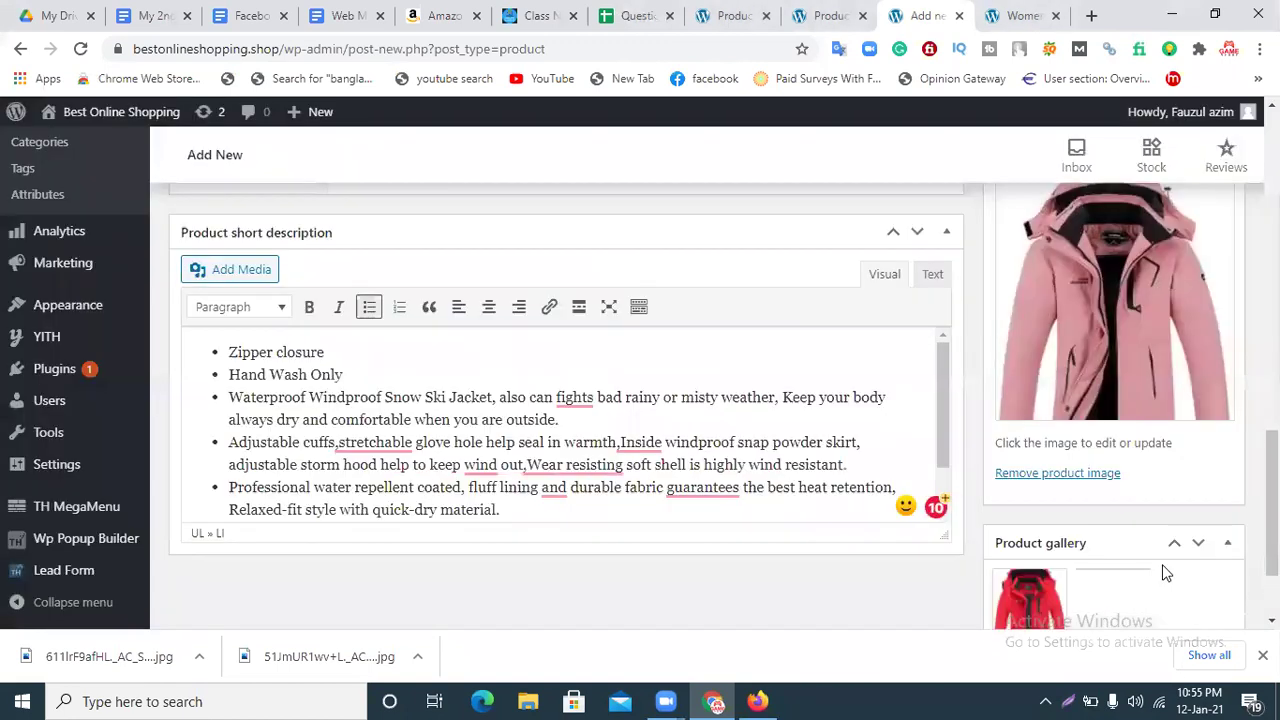
scroll(723, 397, down, 2)
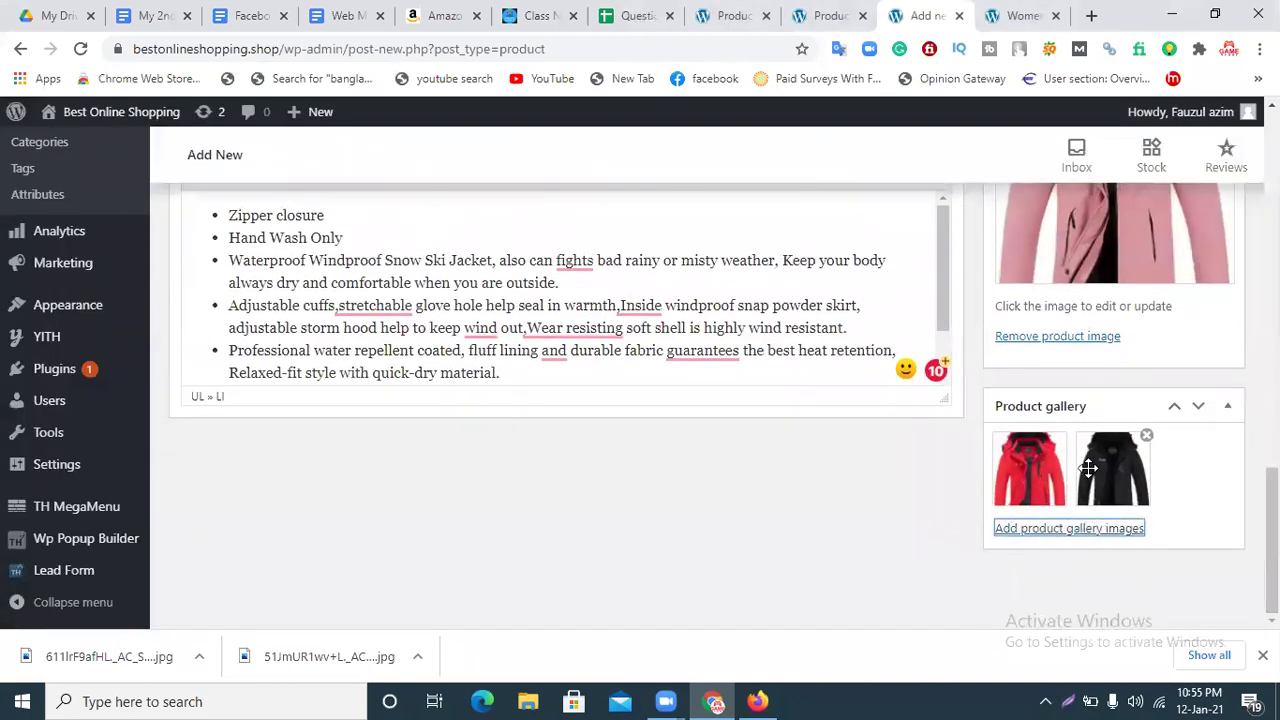
Assign the jacket to the Women Fashion category and publish the product
scroll(565, 400, up, 5)
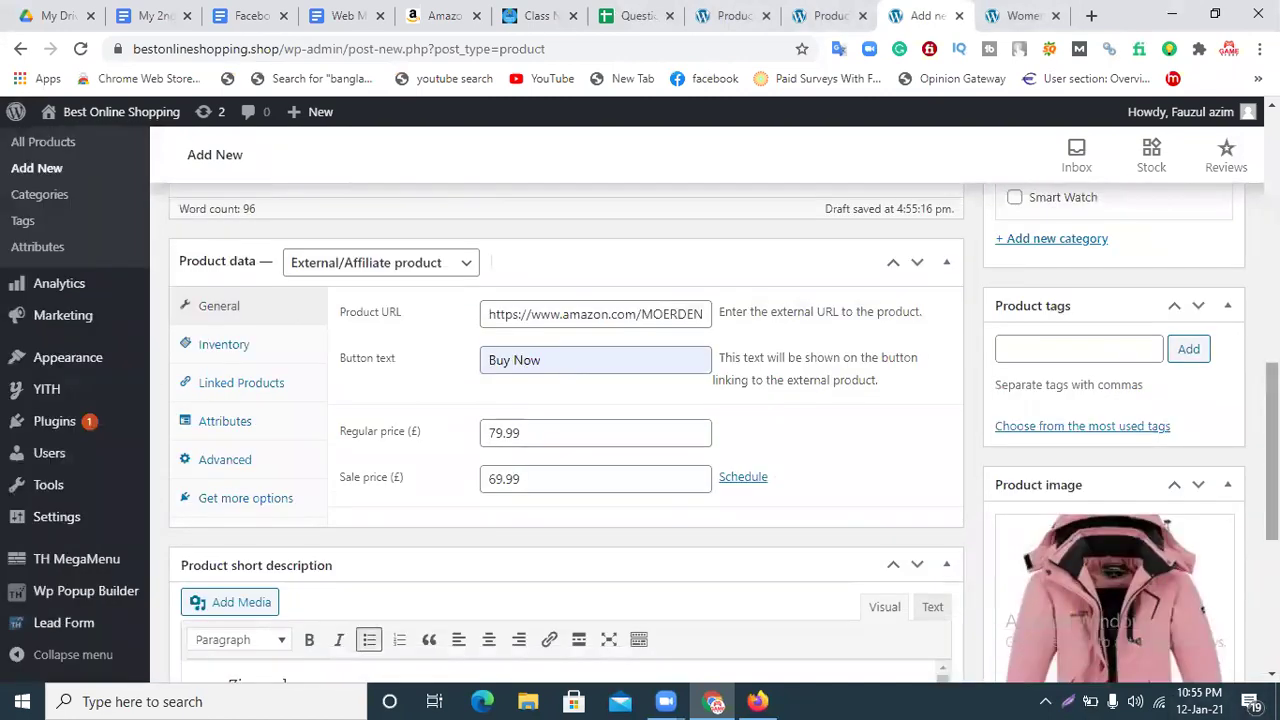
scroll(565, 400, up, 2)
scroll(1133, 407, up, 1)
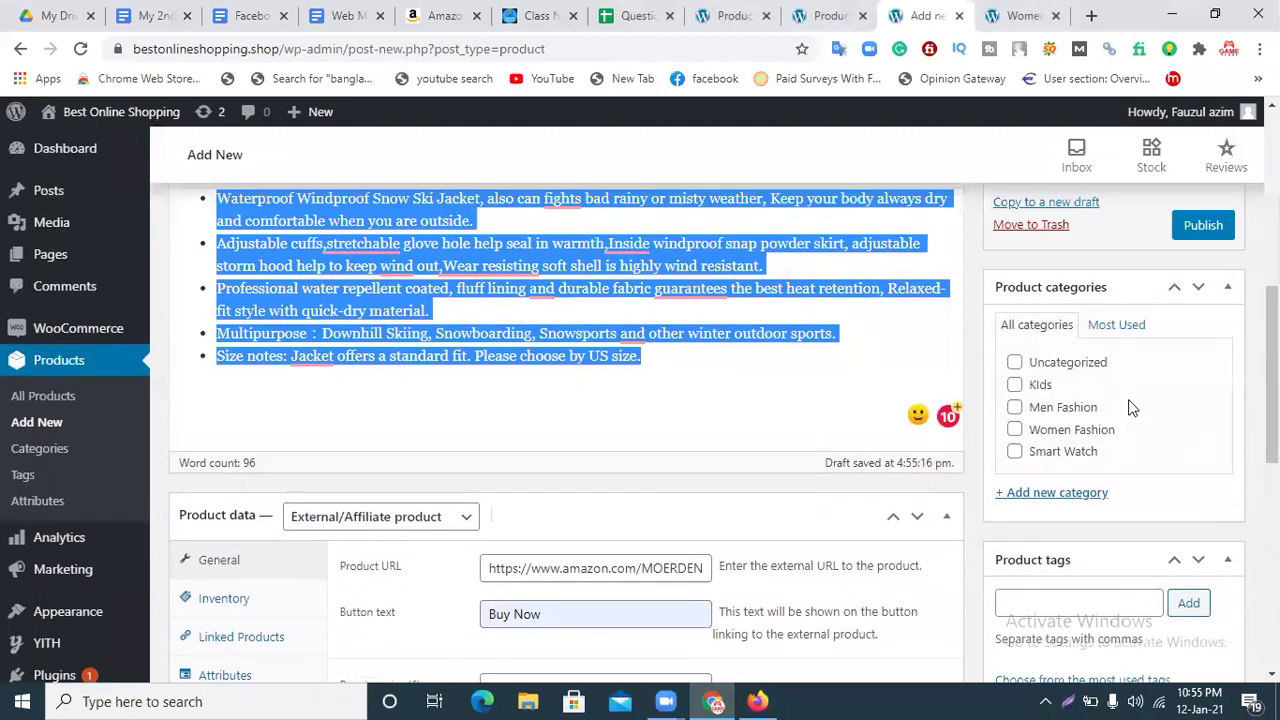
click(884, 364)
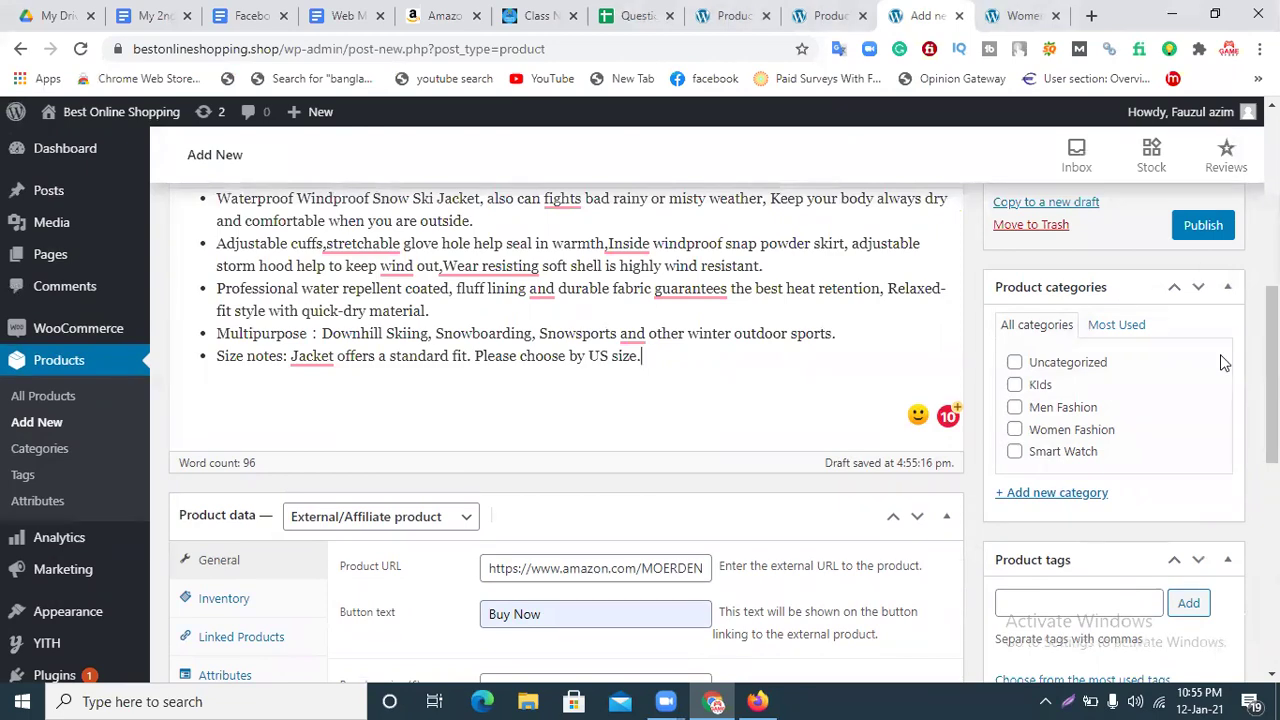
scroll(1220, 360, up, 4)
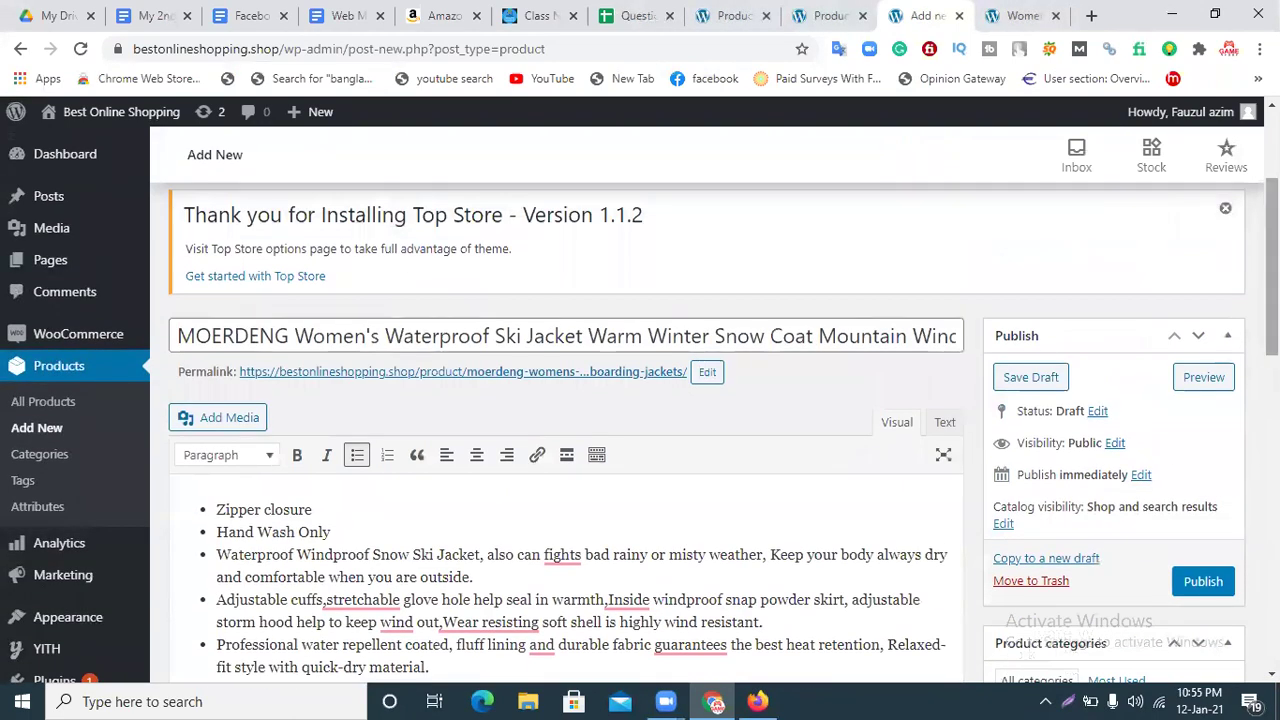
scroll(1213, 372, down, 4)
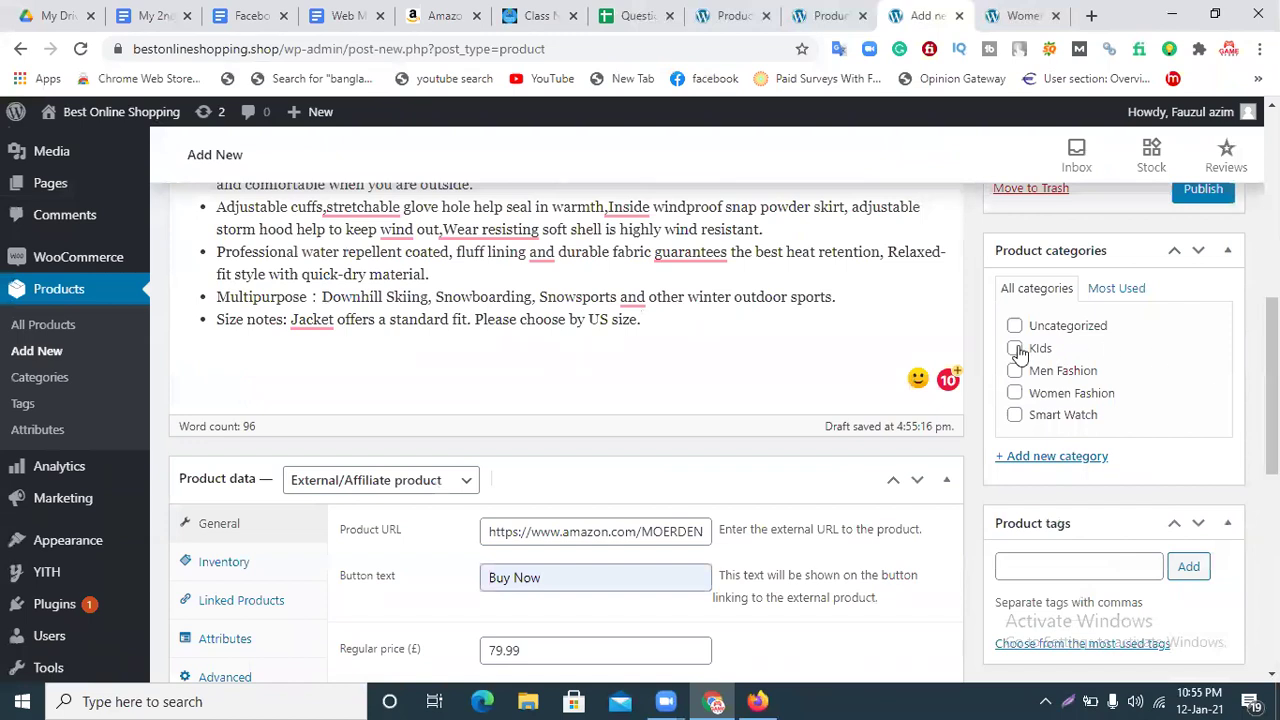
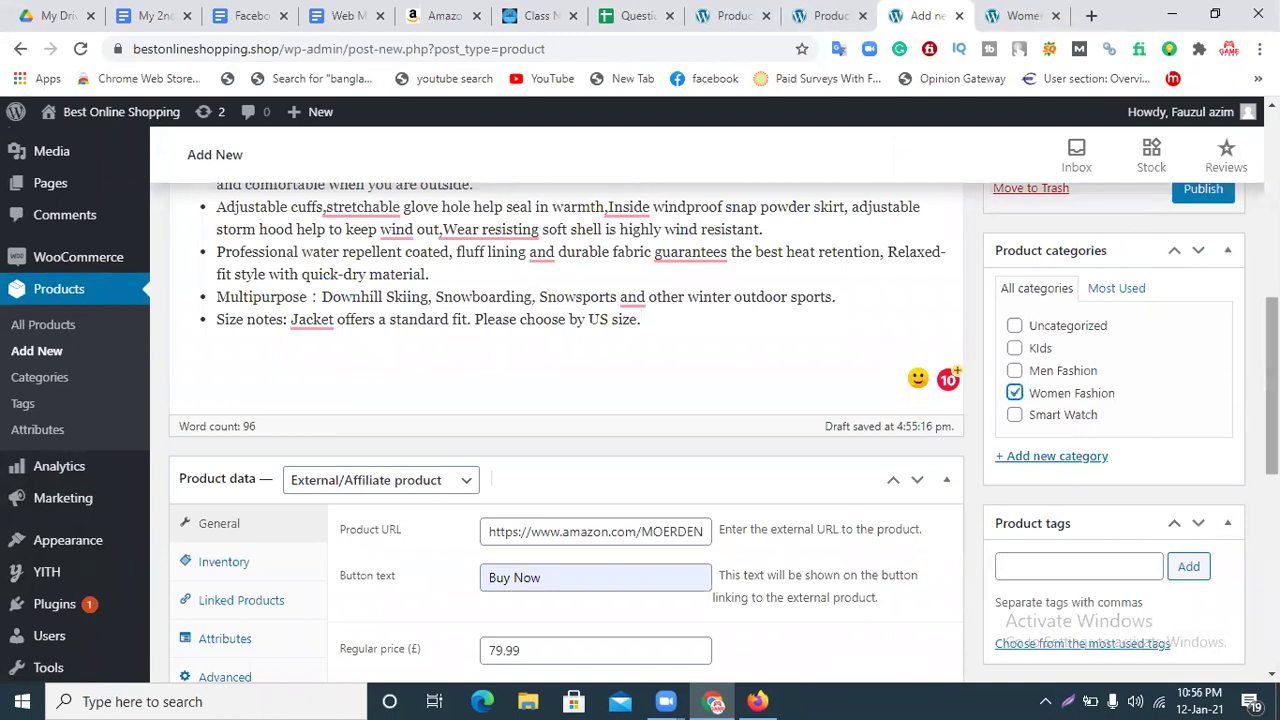
scroll(723, 437, up, 1)
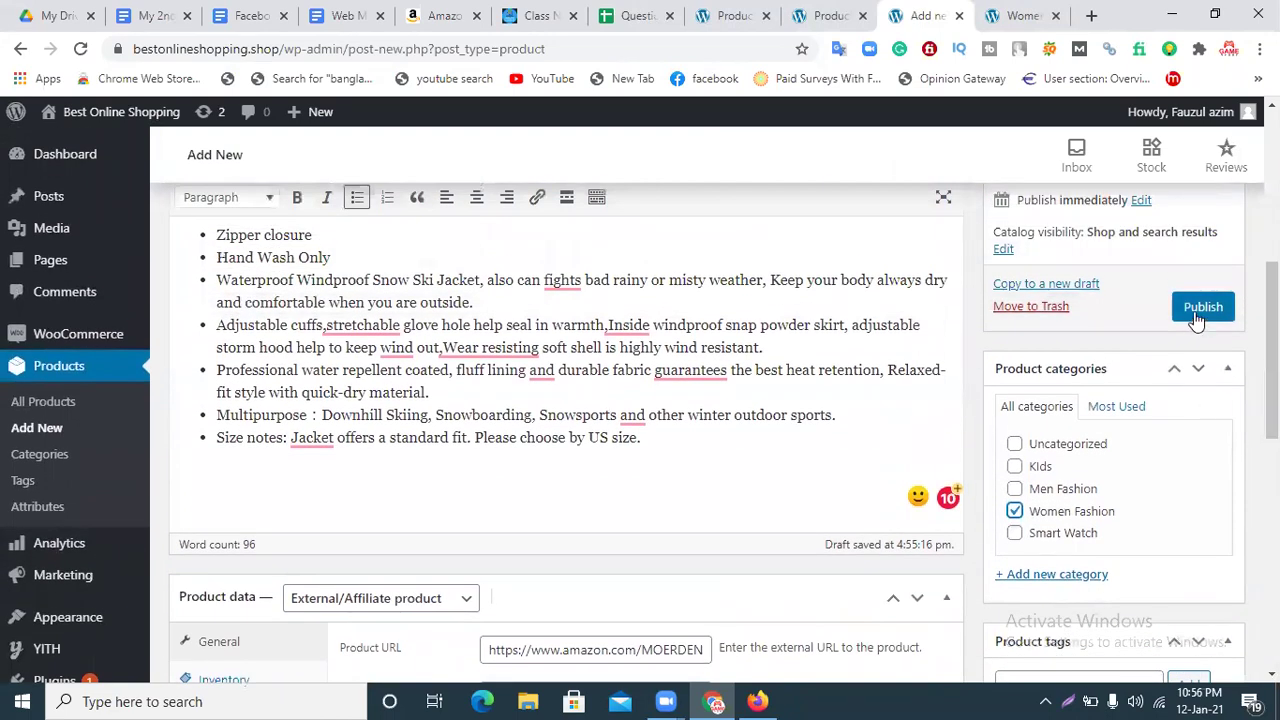
click(1195, 312)
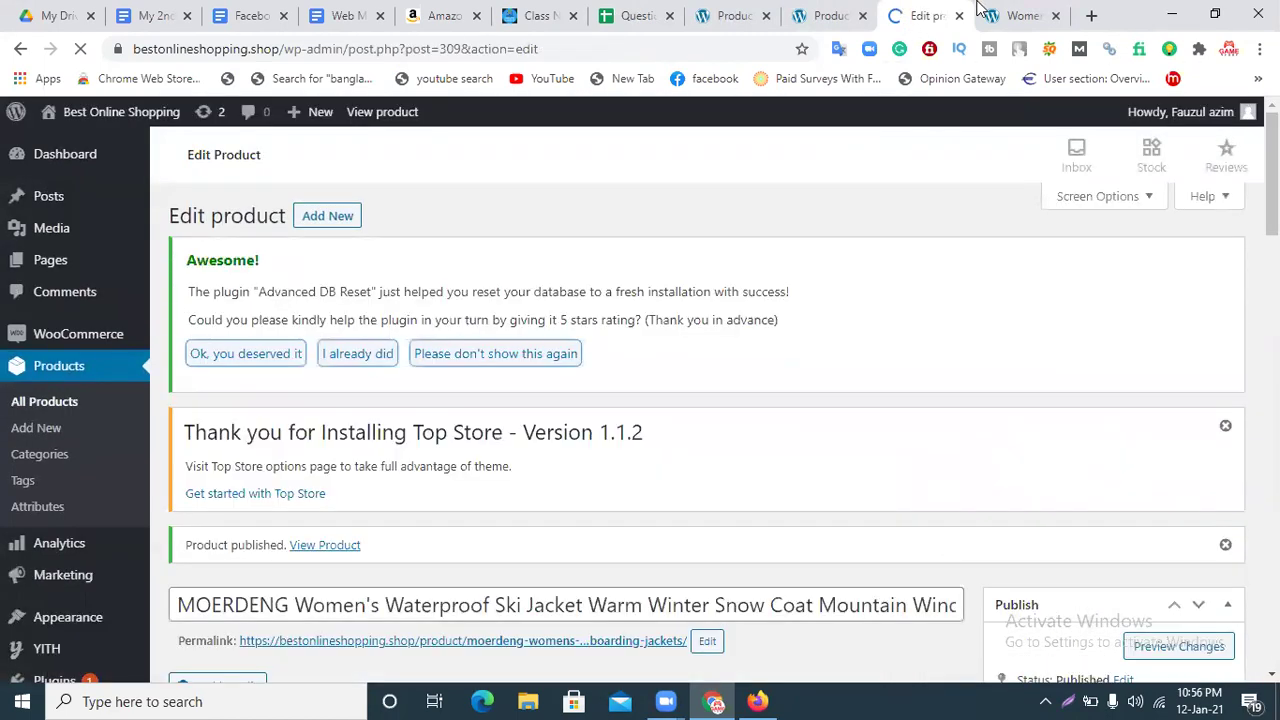
Check the jacket on the store's reloaded Women Fashion page by following its Buy Now link to Amazon and returning
click(1020, 15)
key(F5)
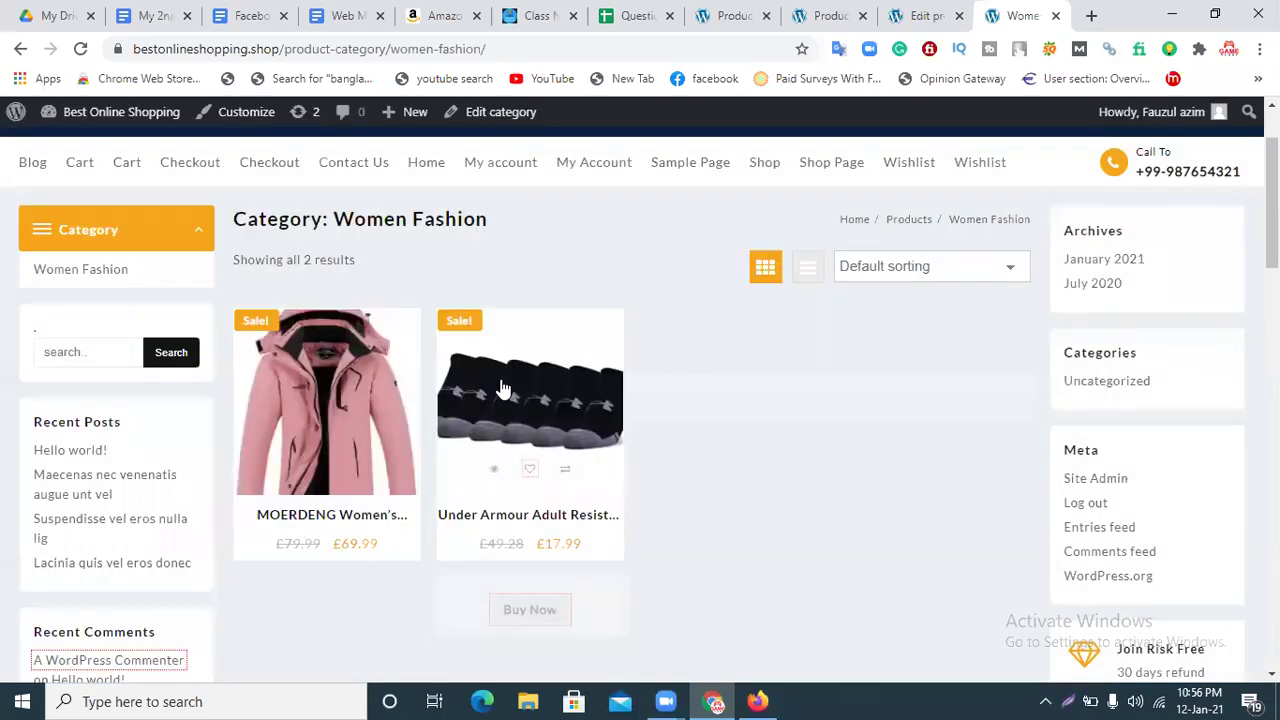
mouse_move(352, 552)
click(346, 586)
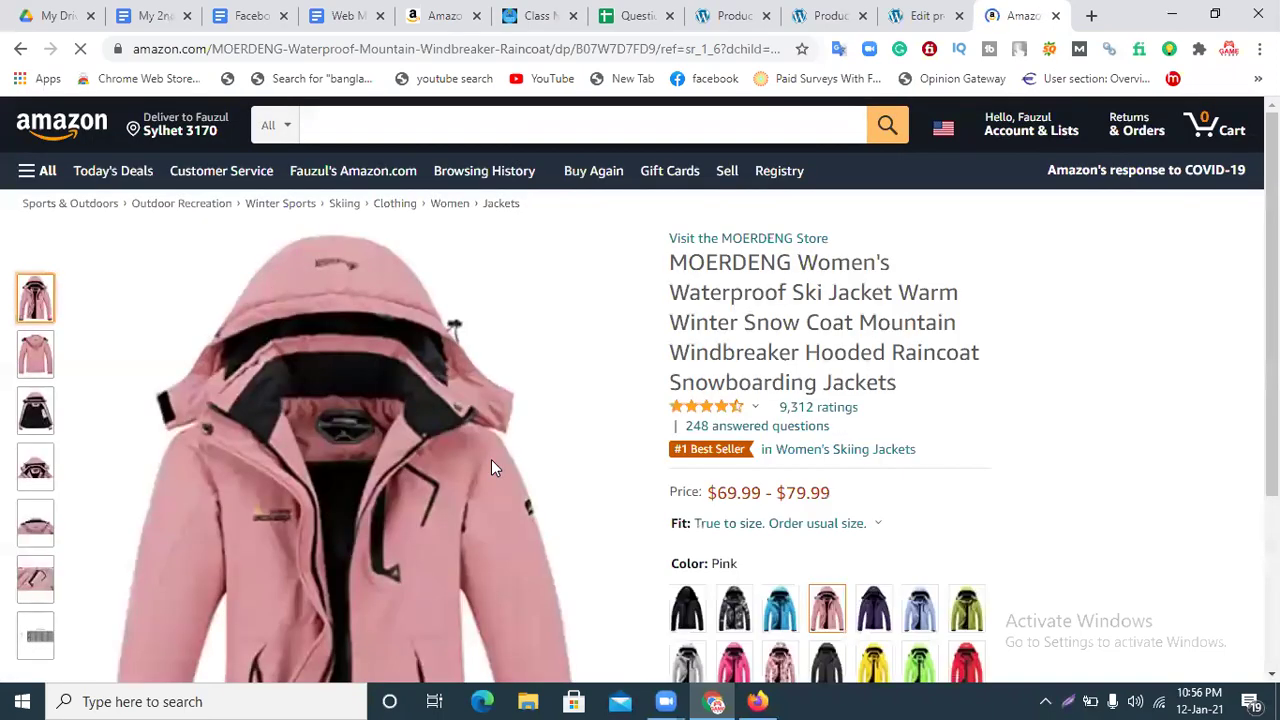
scroll(843, 270, down, 3)
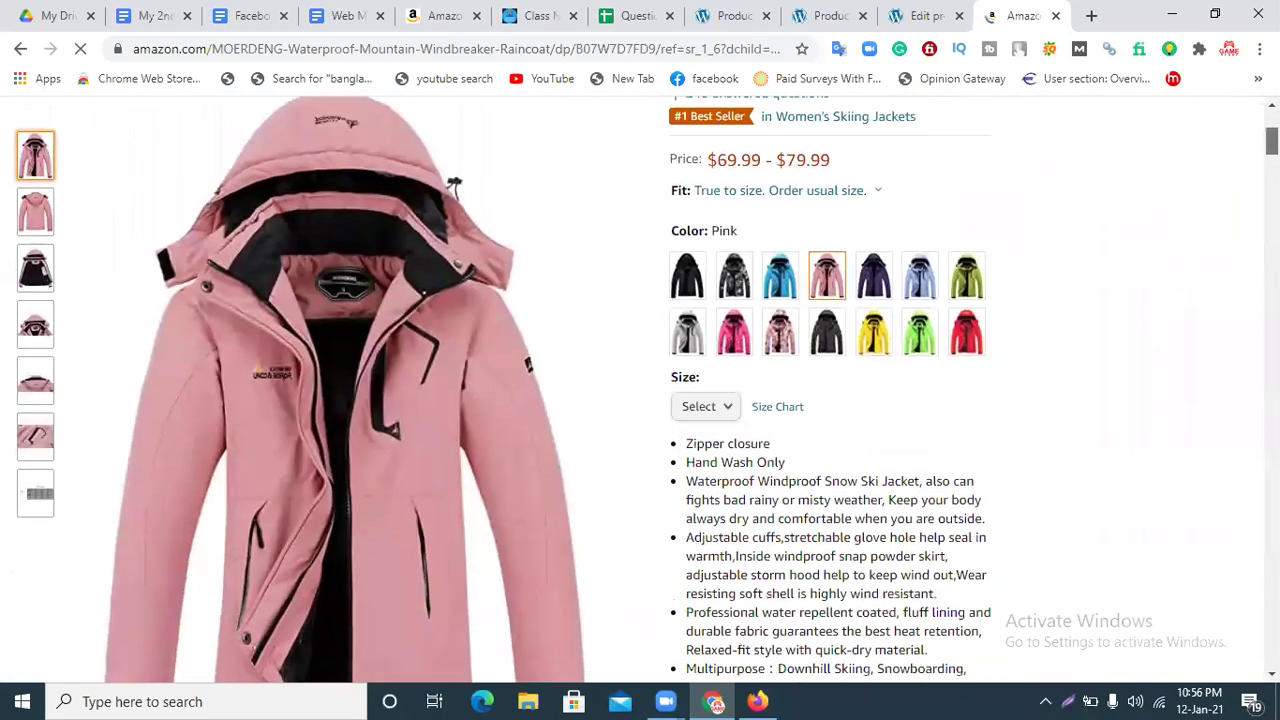
scroll(843, 270, up, 3)
click(20, 50)
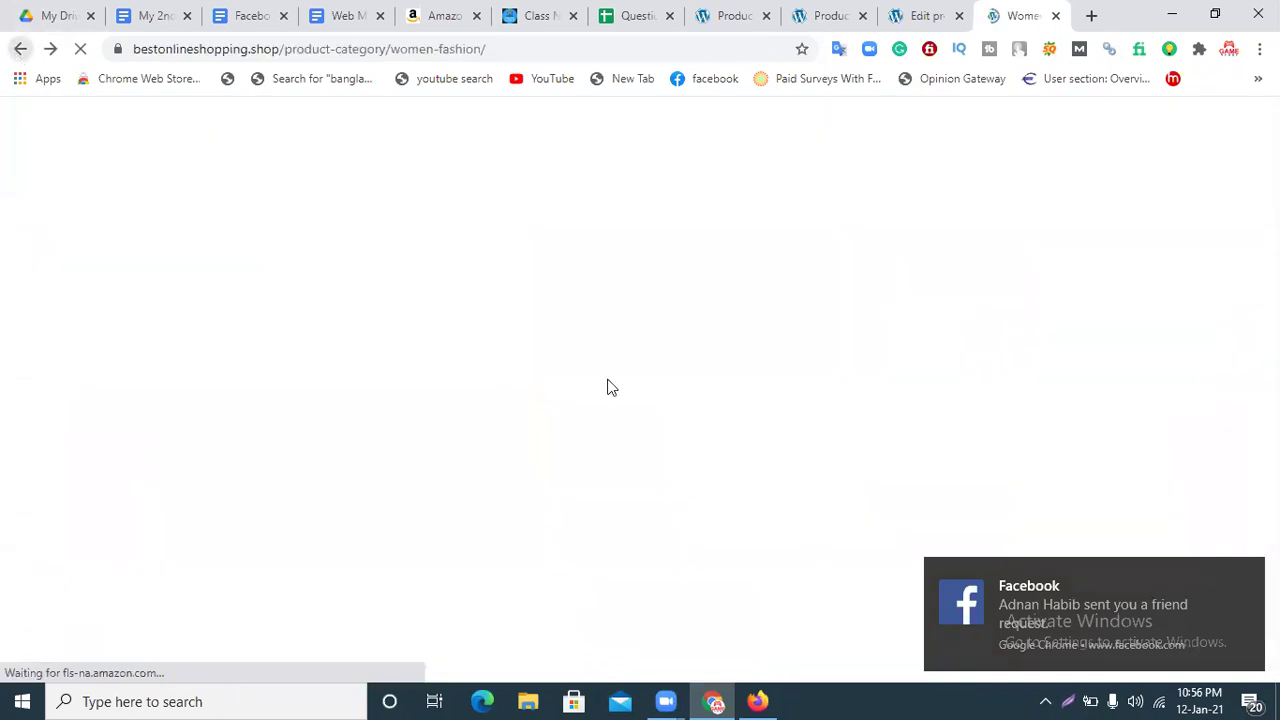
click(1242, 577)
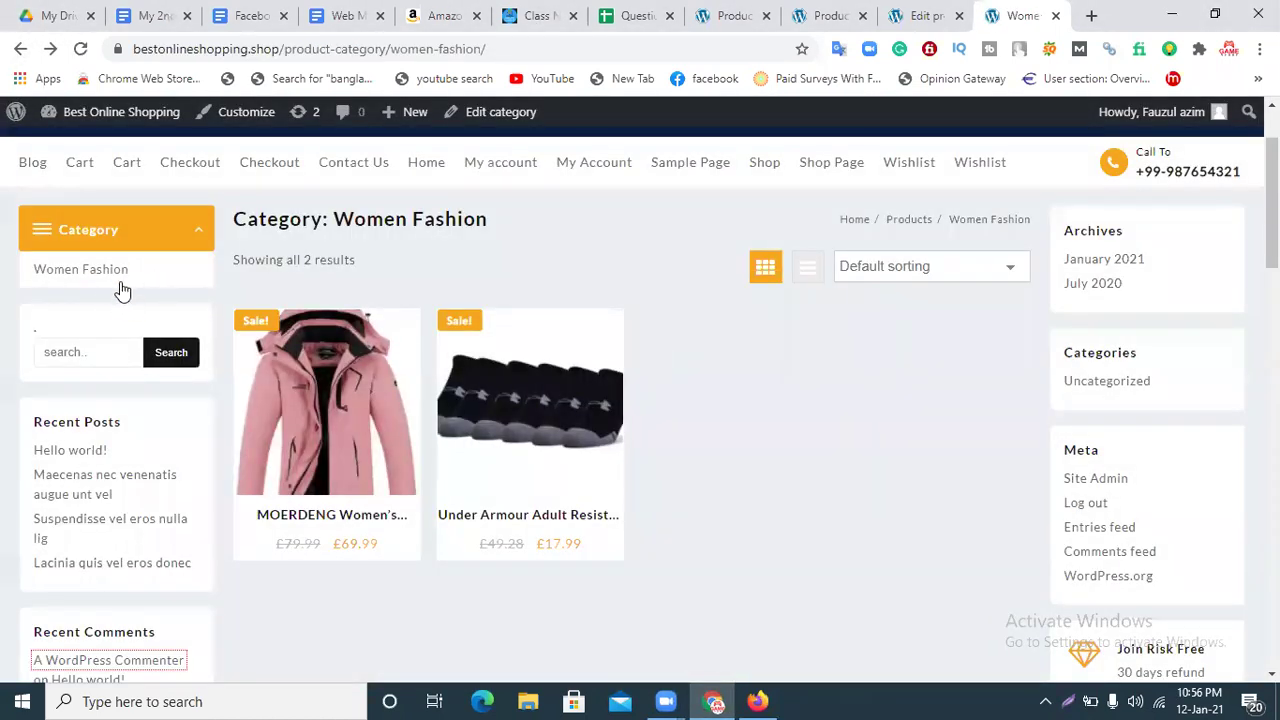
Leave the jacket's edit page for the list of all products in the store admin and start a new product
mouse_move(395, 324)
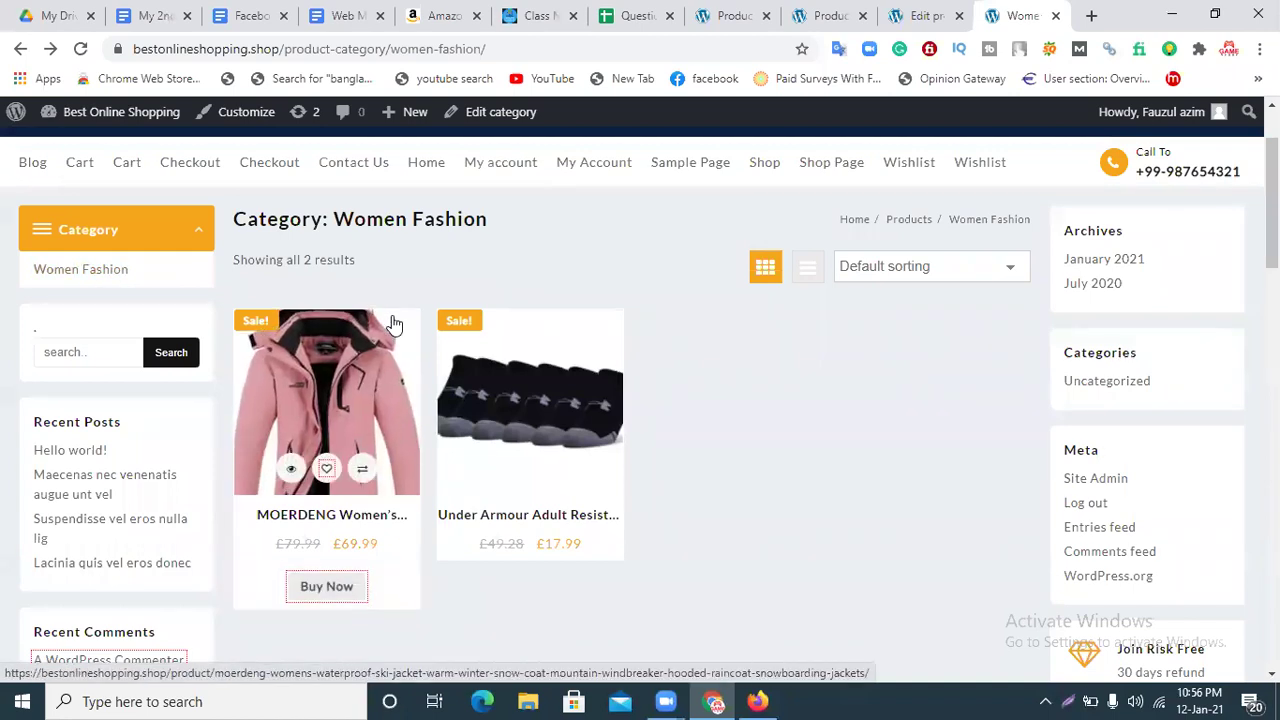
click(924, 15)
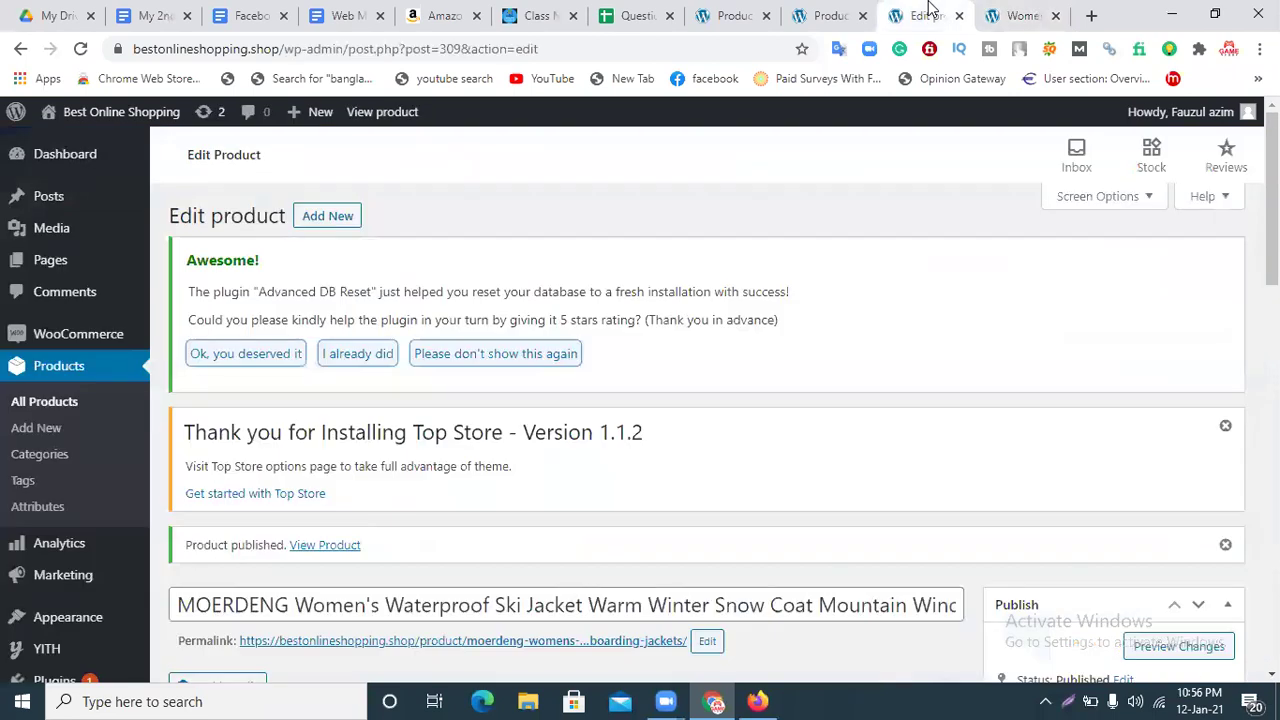
click(50, 404)
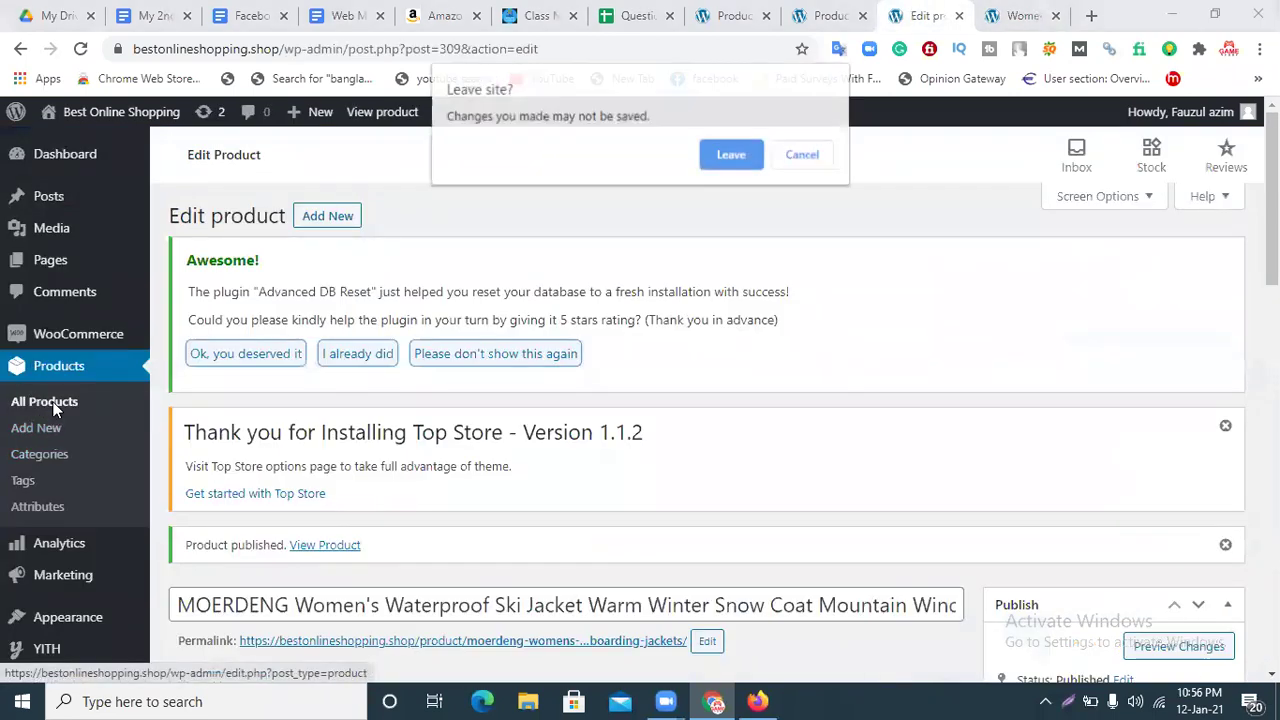
click(728, 160)
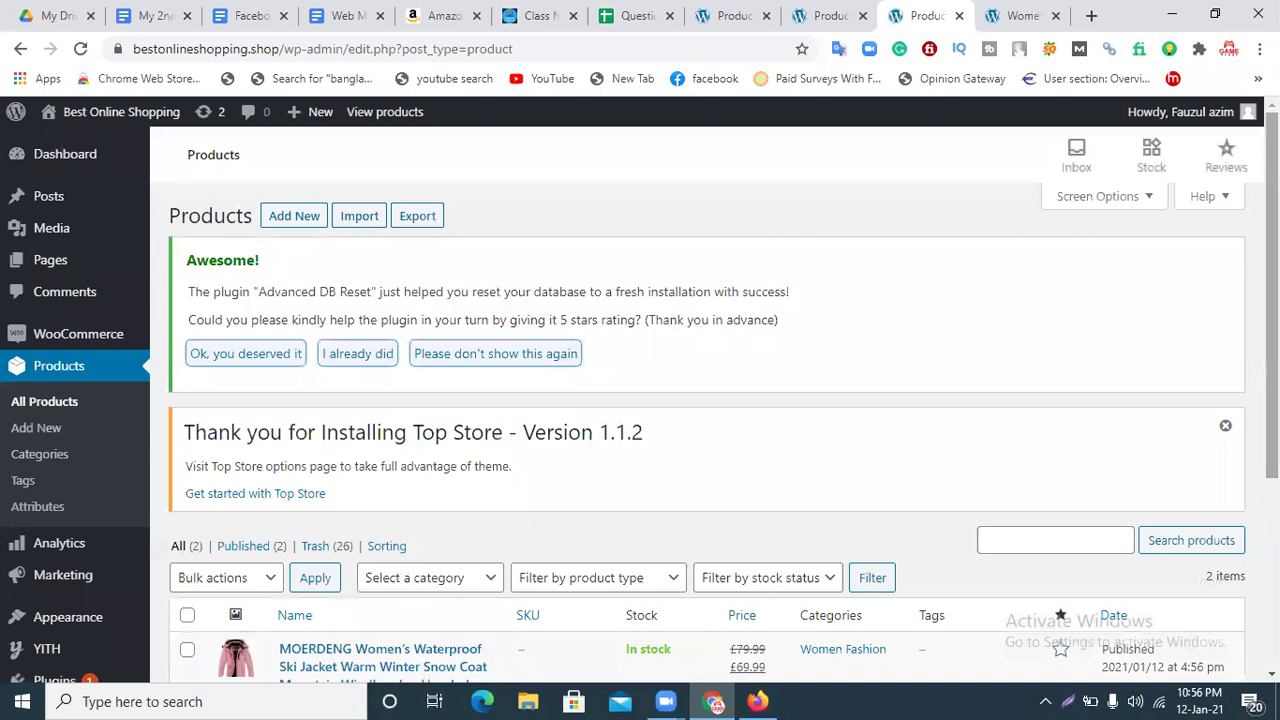
scroll(700, 400, down, 2)
mouse_move(638, 490)
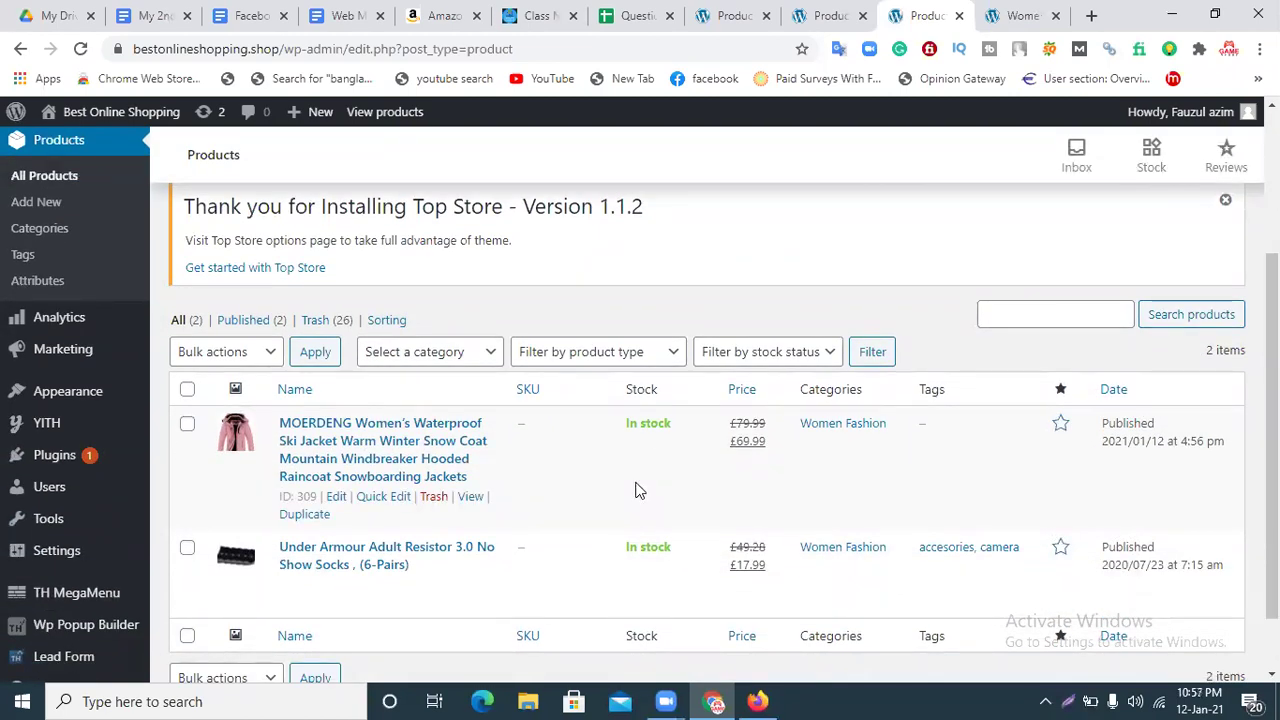
click(36, 205)
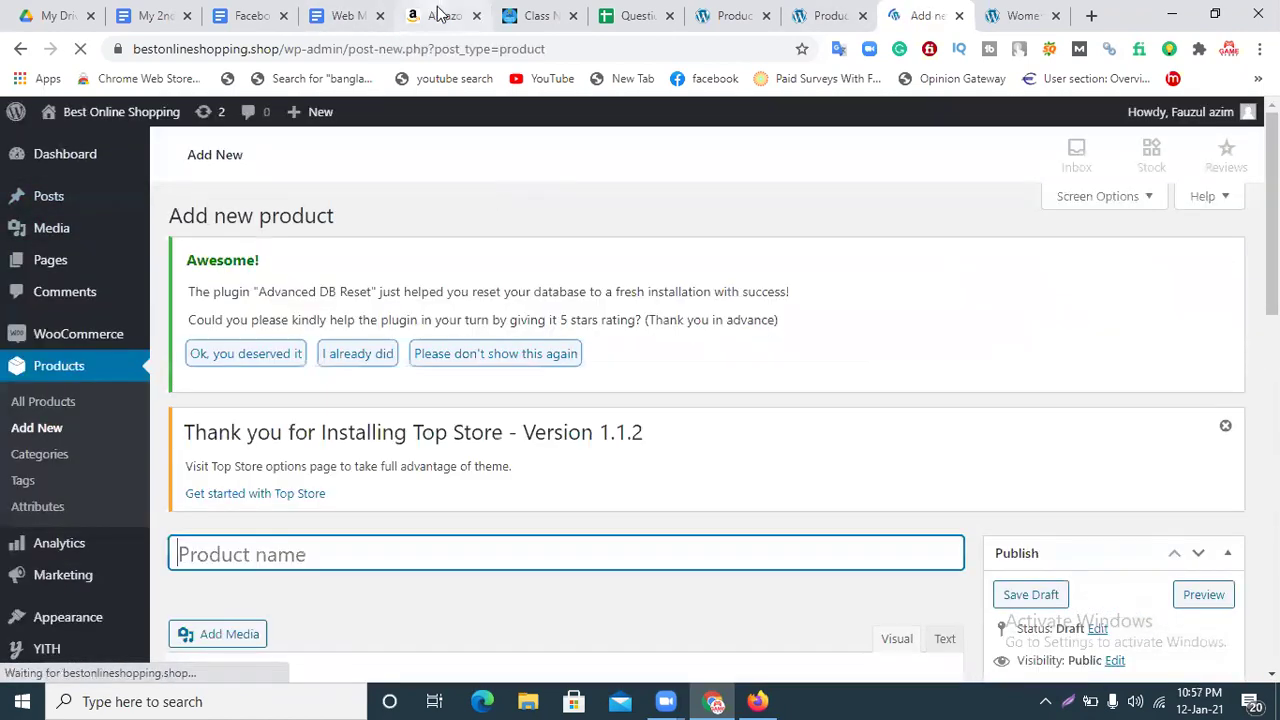
Switch to Amazon, search the Men's Fashion department without a keyword and open its Uniforms category
click(440, 15)
scroll(333, 137, up, 2)
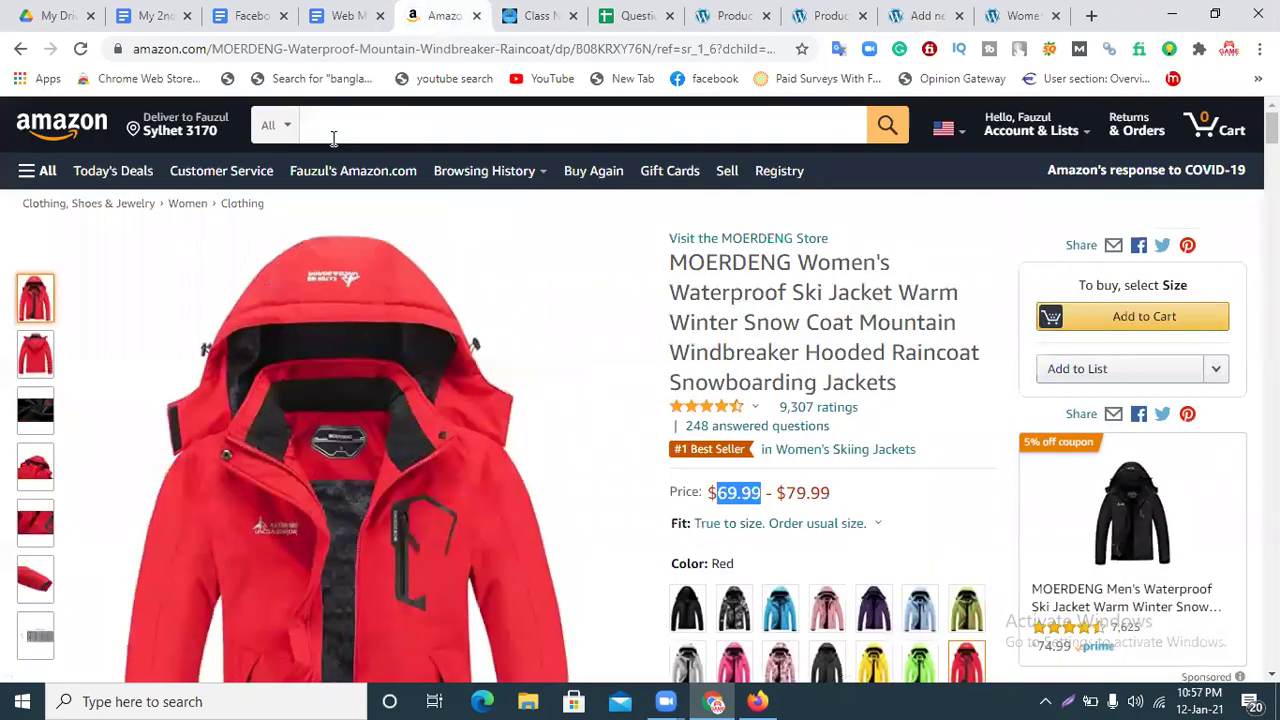
click(283, 135)
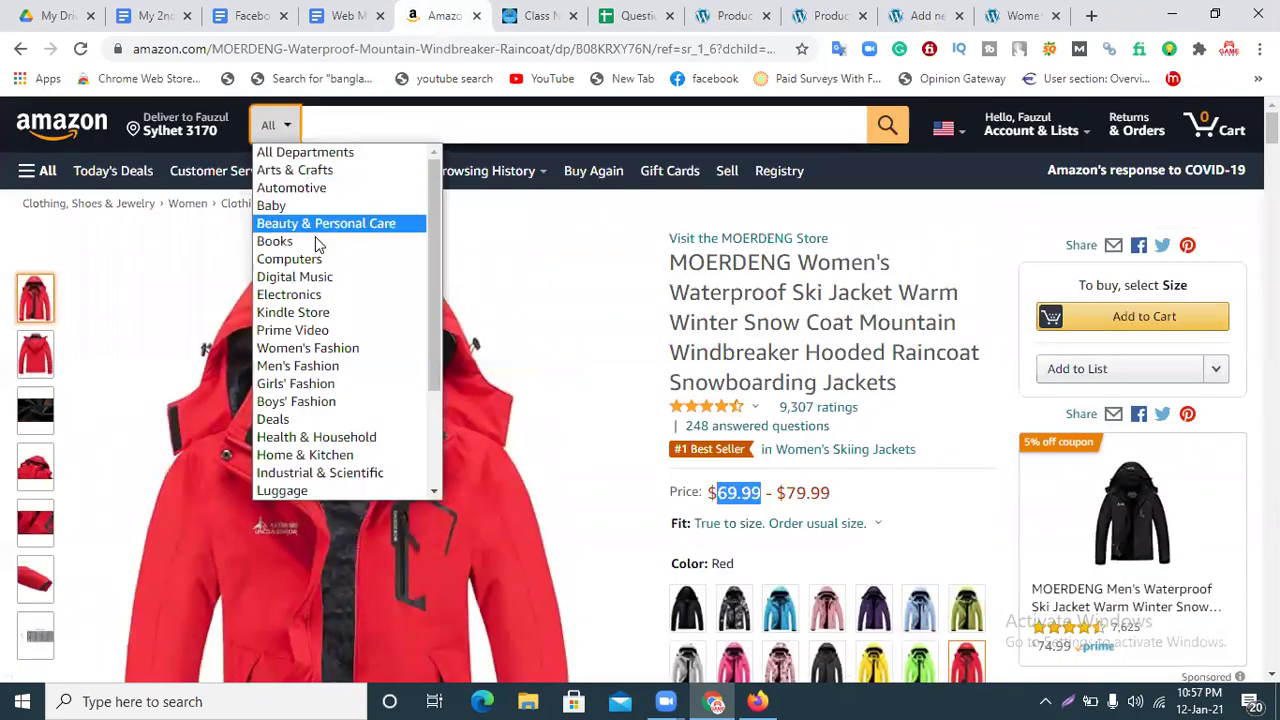
click(320, 366)
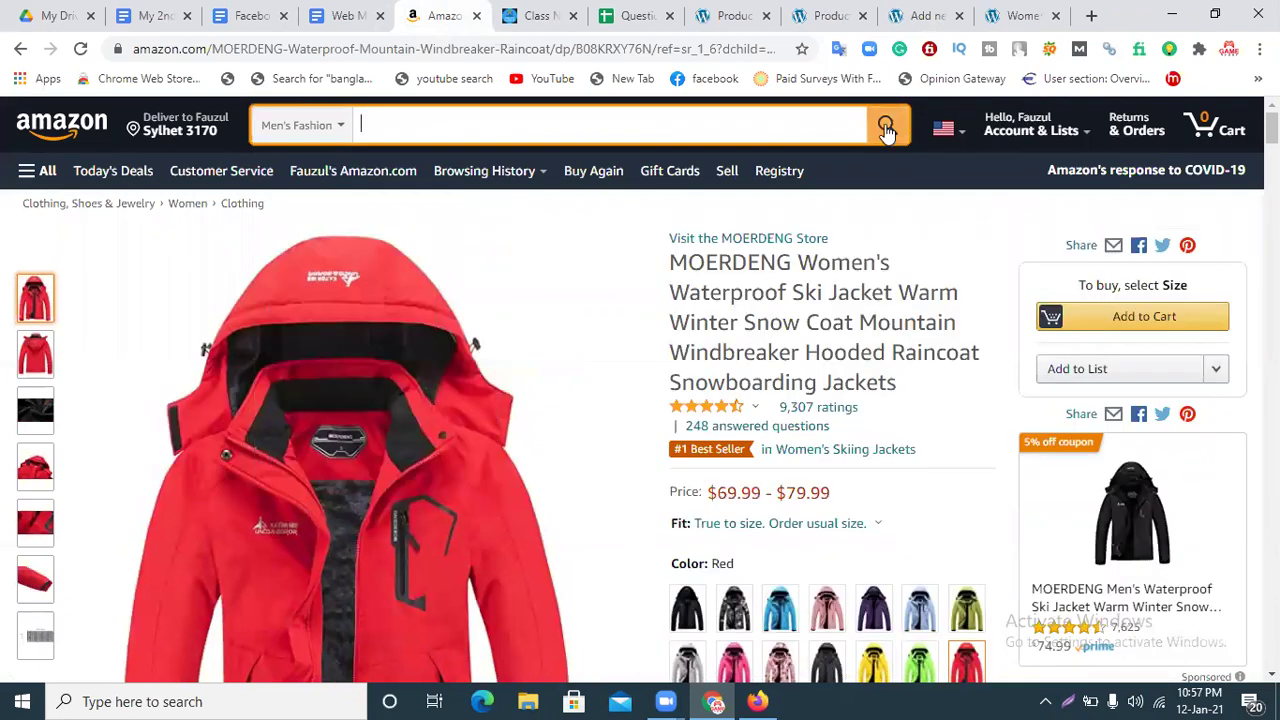
click(885, 127)
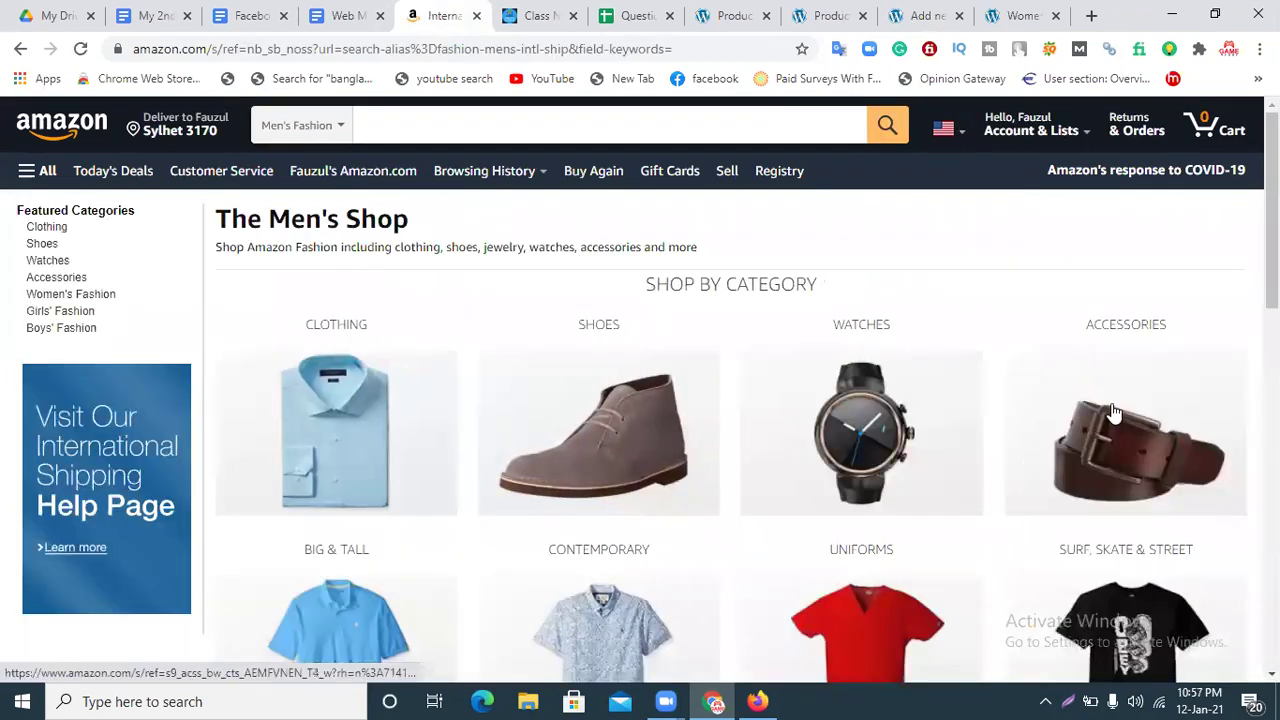
scroll(680, 606, down, 2)
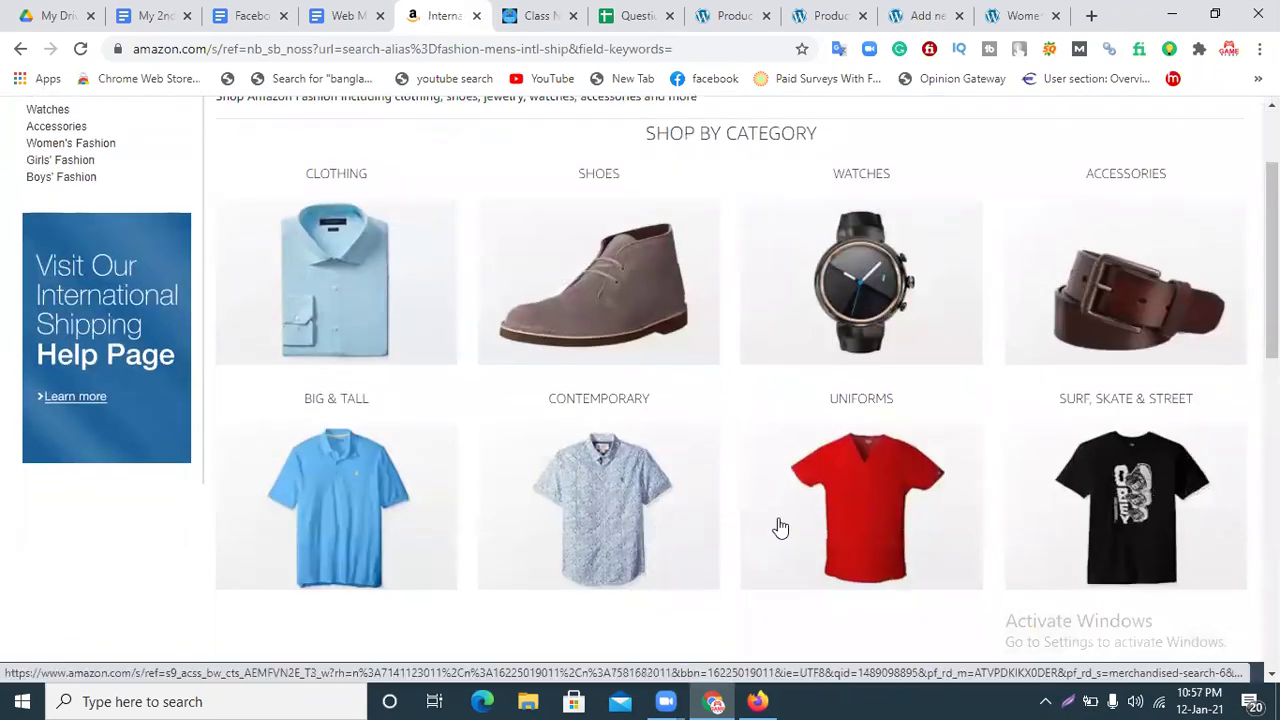
click(859, 515)
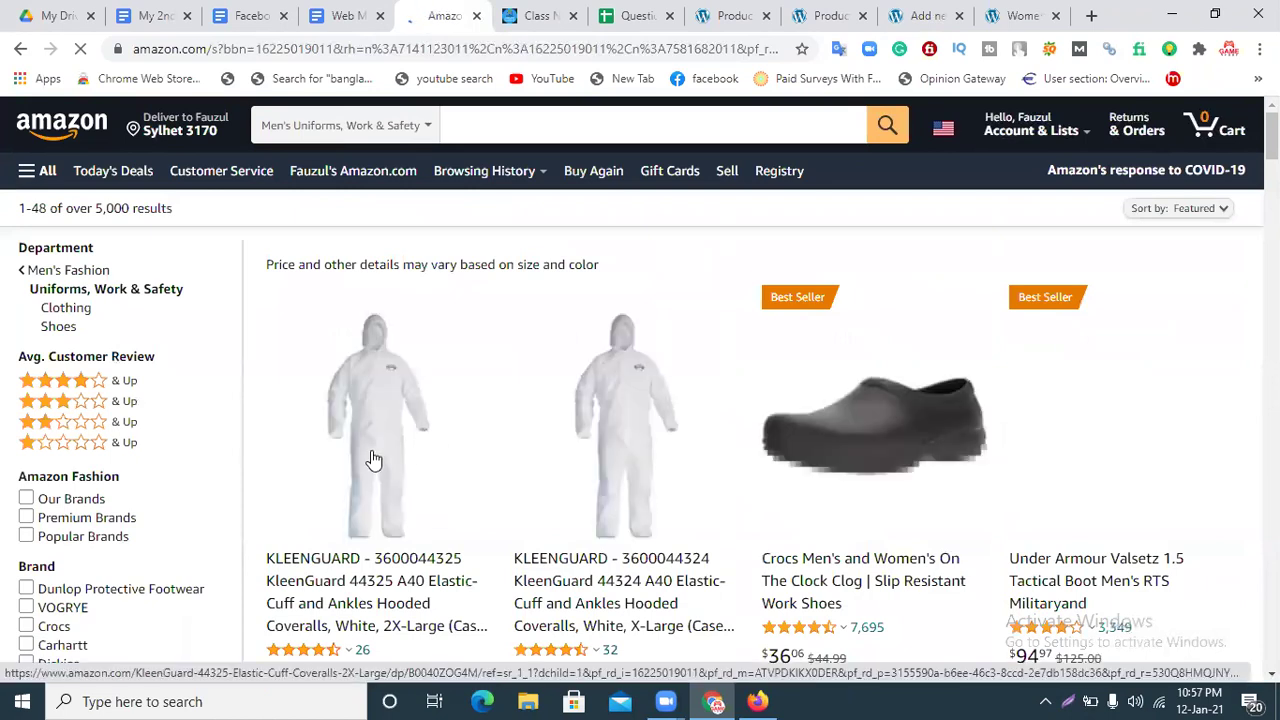
Browse the uniforms and work wear results and open the Under Armour Valsetz 1.5 Tactical Boot product page
scroll(1100, 420, down, 5)
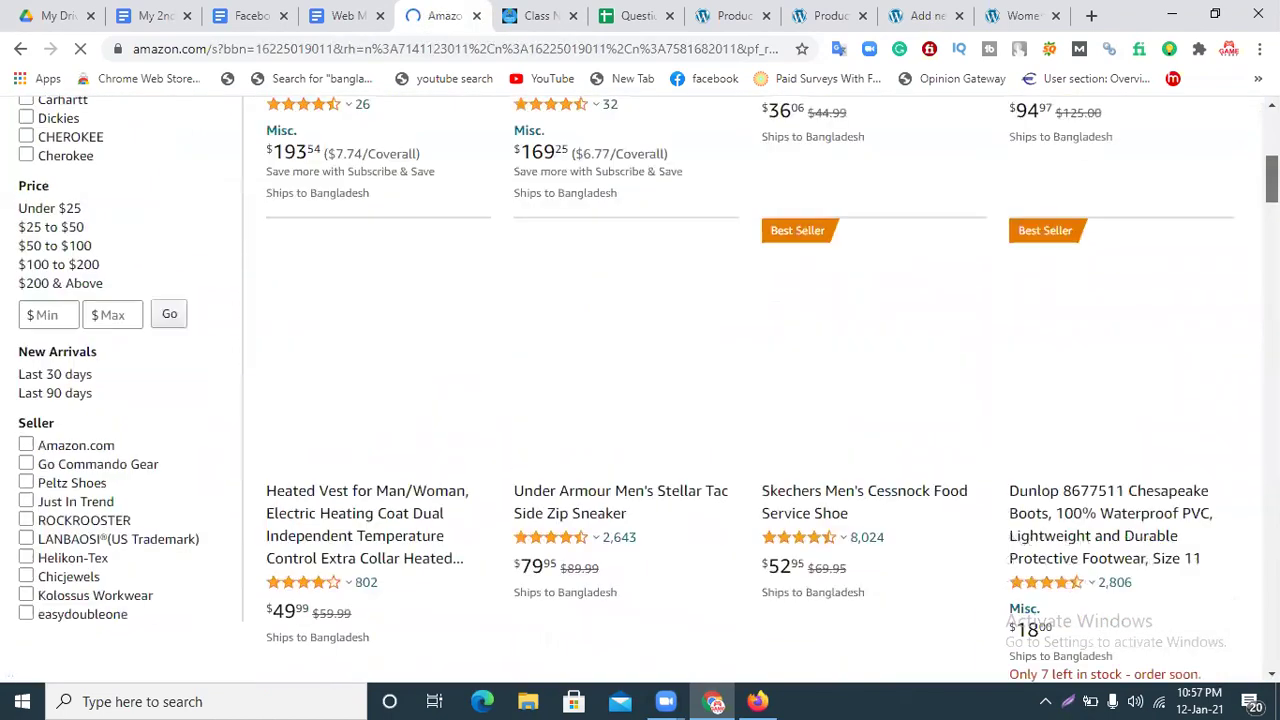
scroll(640, 390, down, 2)
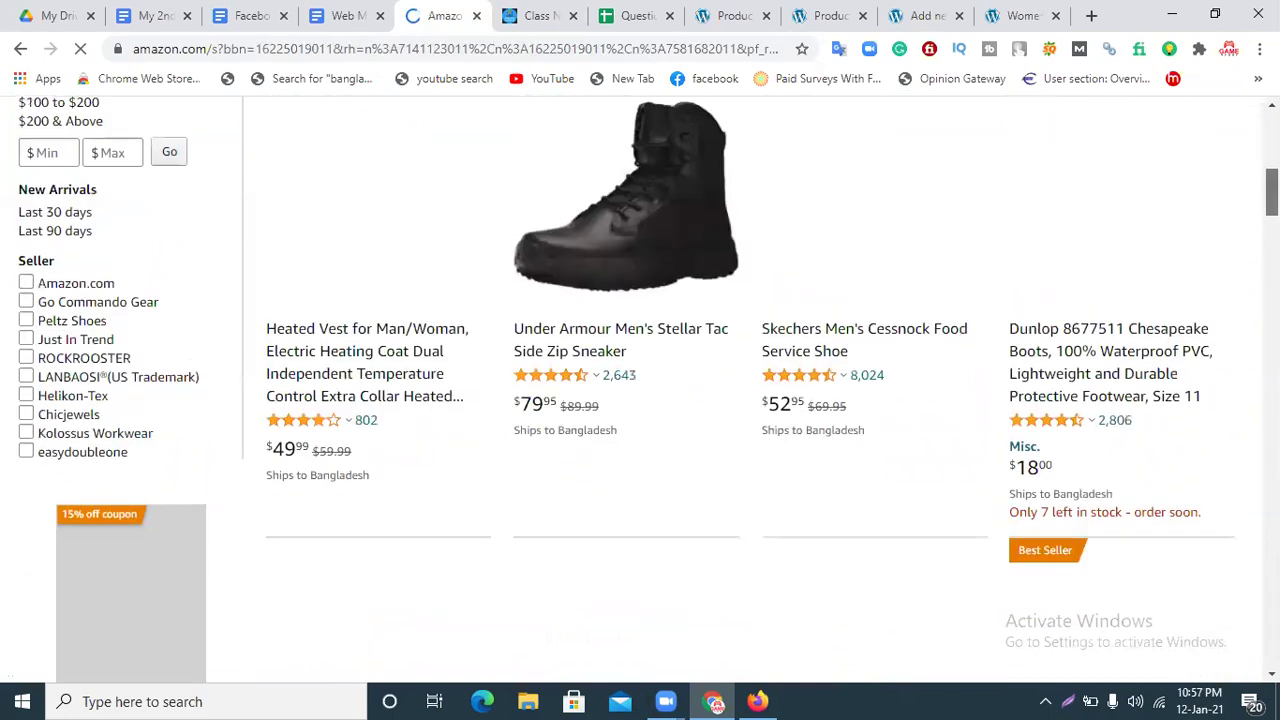
scroll(640, 390, up, 3)
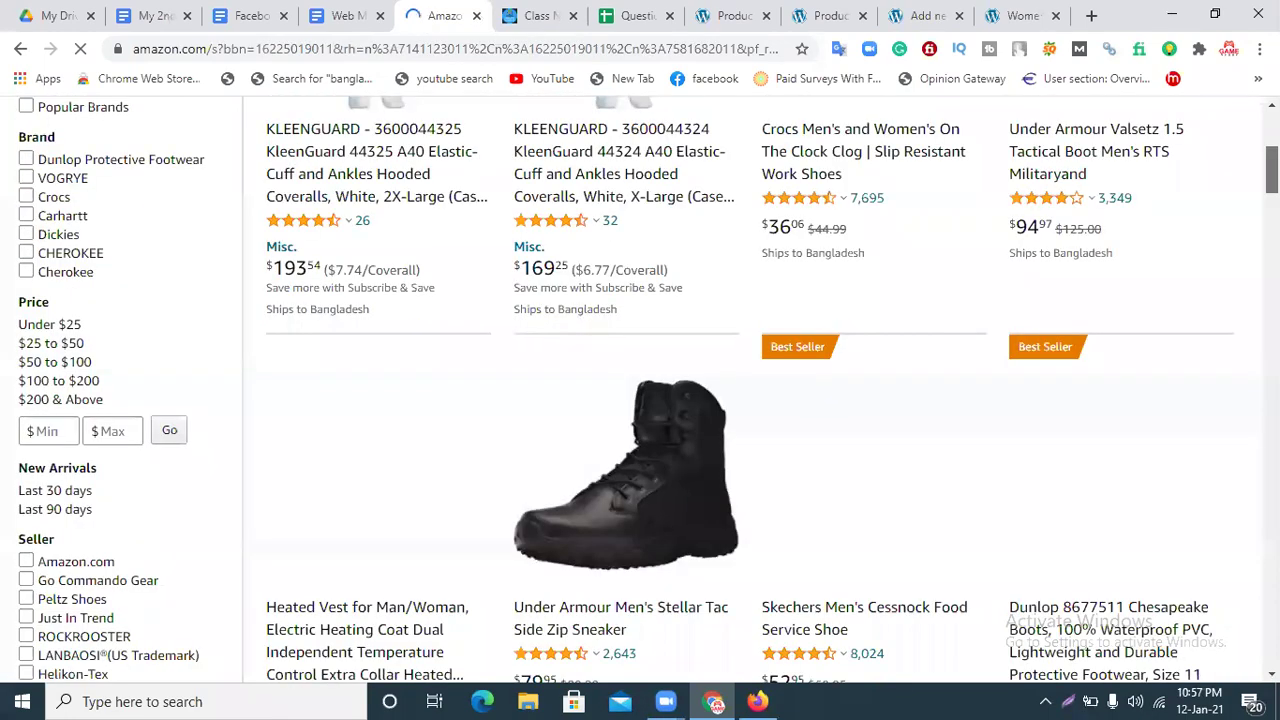
scroll(640, 390, down, 5)
scroll(640, 390, down, 1)
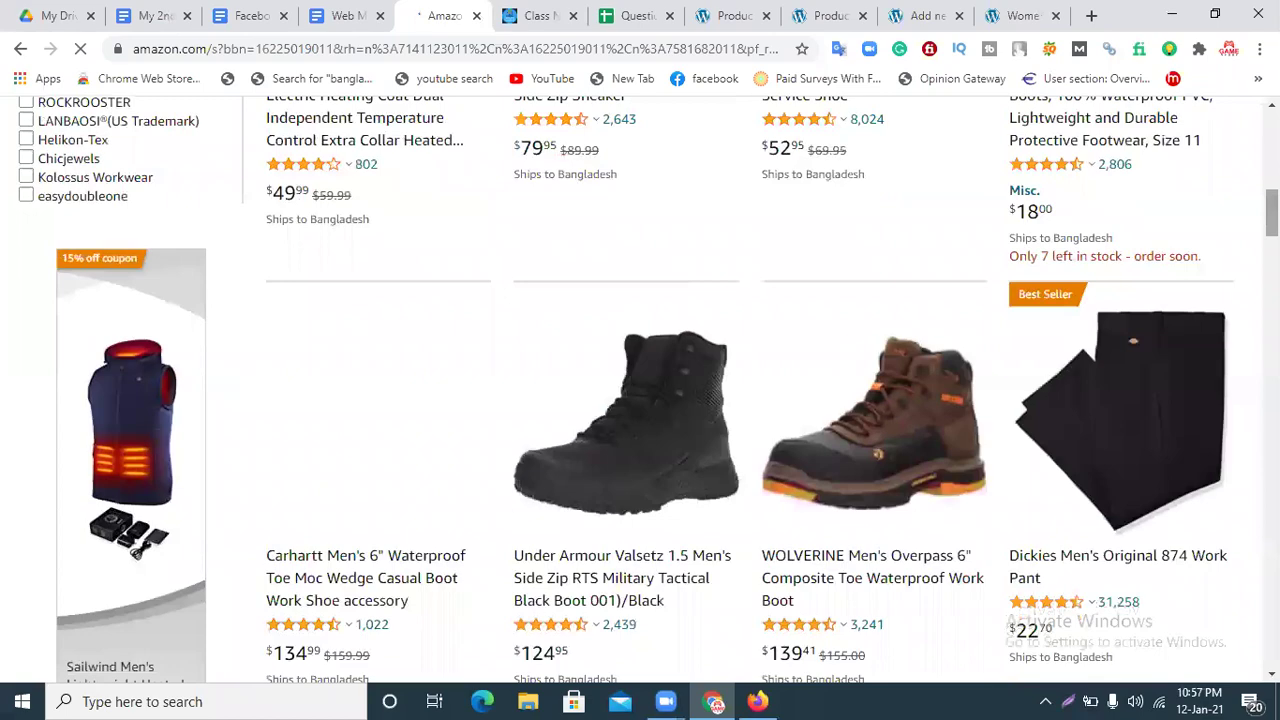
scroll(640, 390, down, 5)
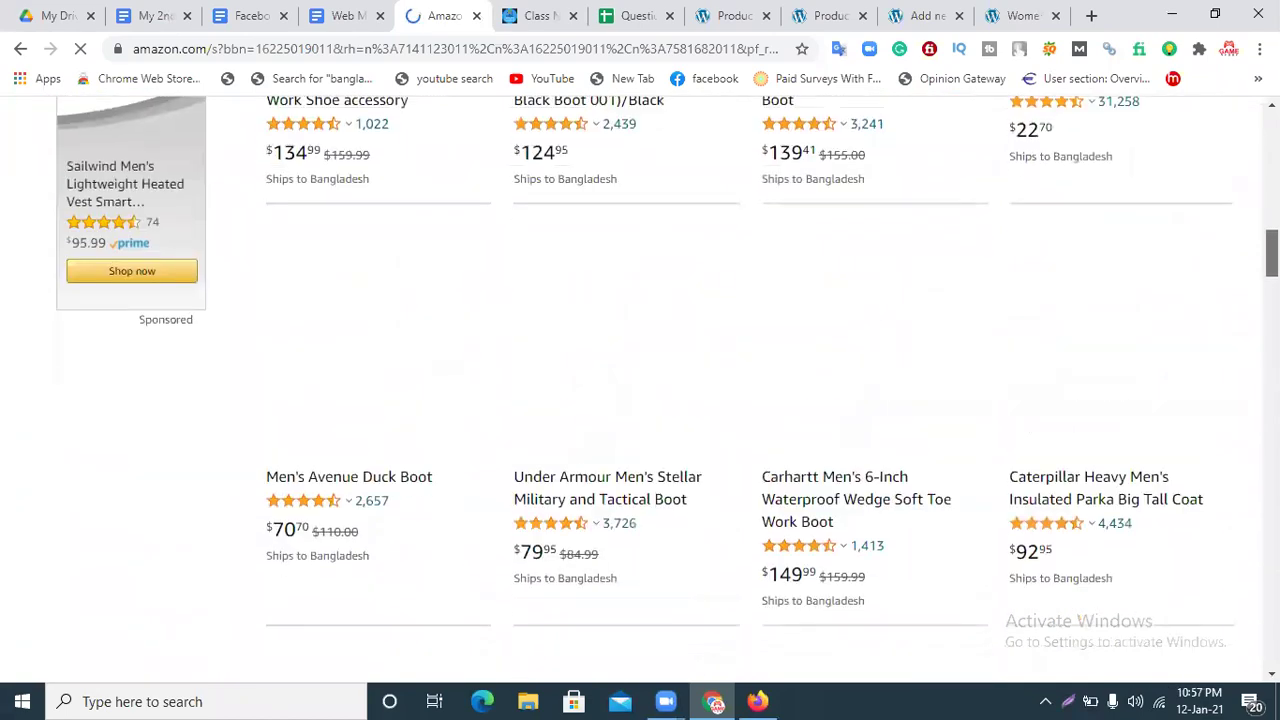
scroll(640, 390, up, 4)
click(1129, 382)
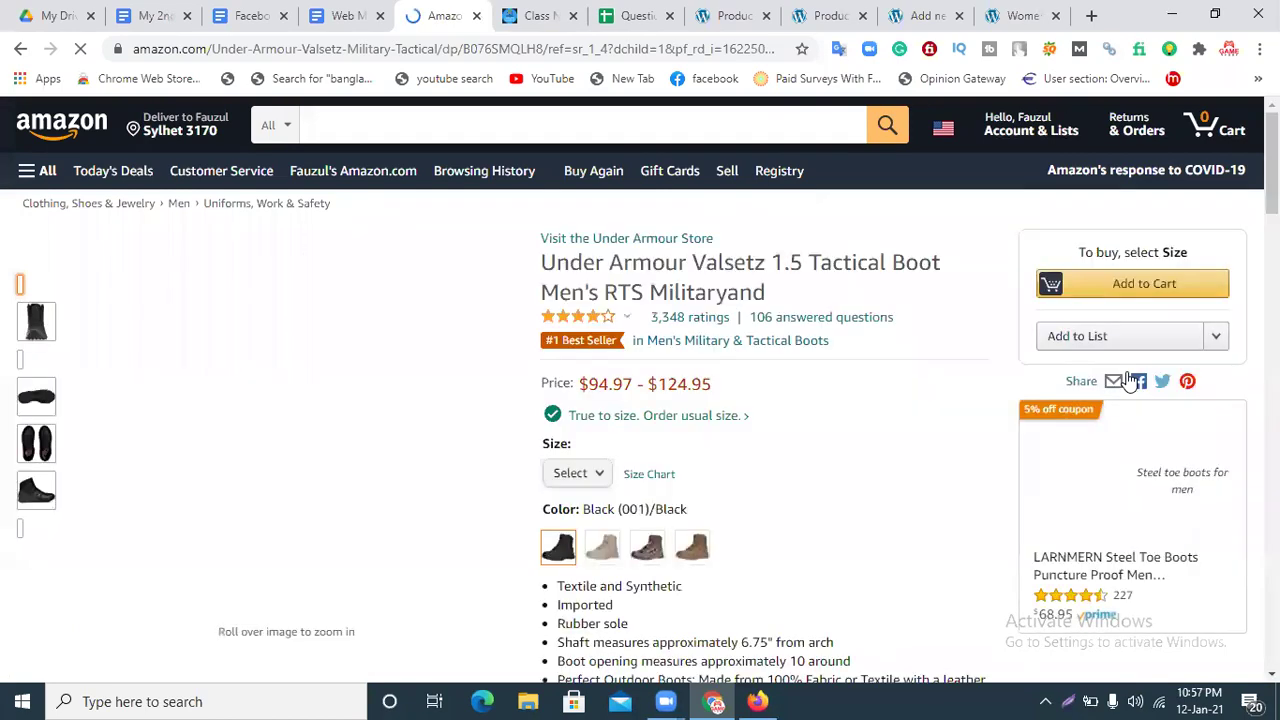
mouse_move(374, 363)
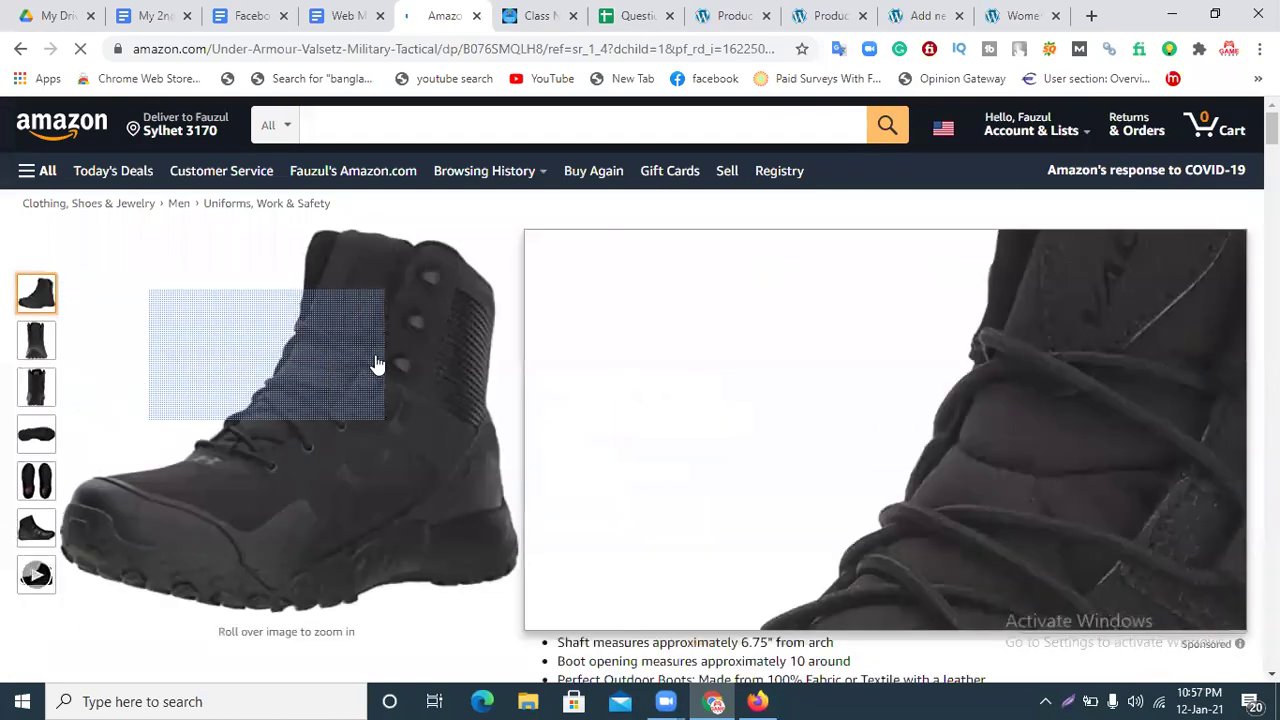
right_click(369, 356)
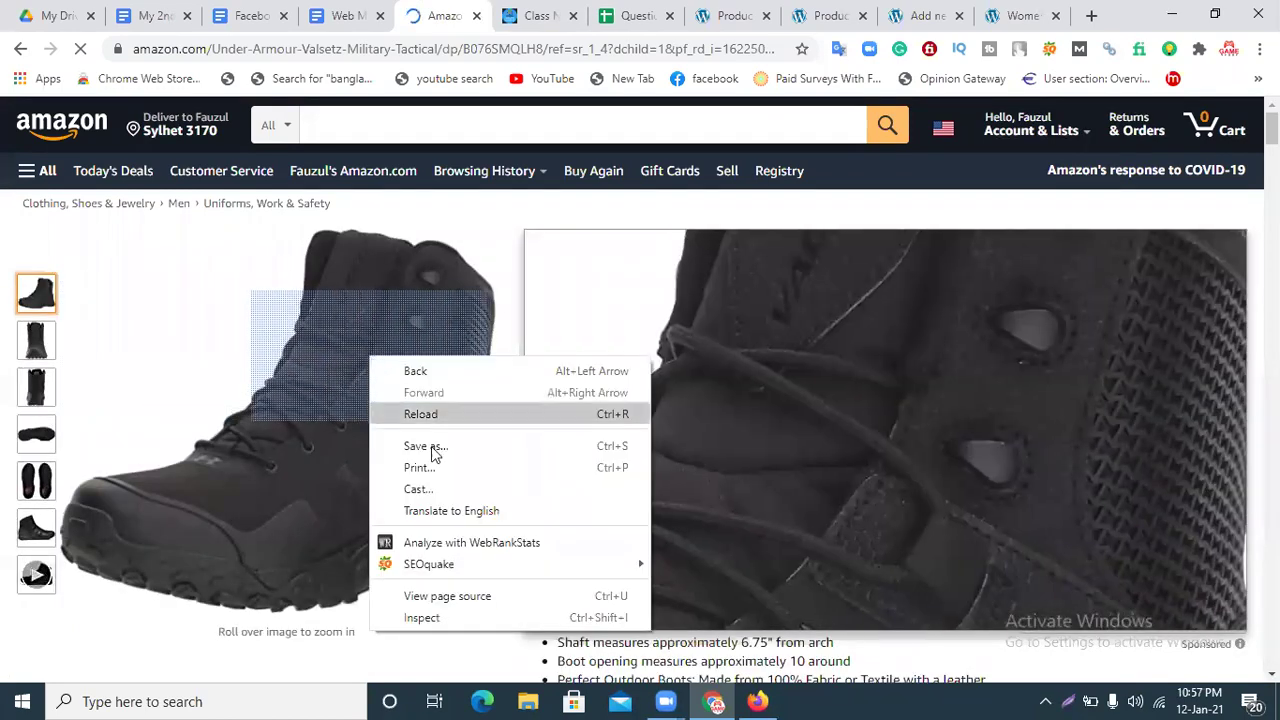
click(446, 450)
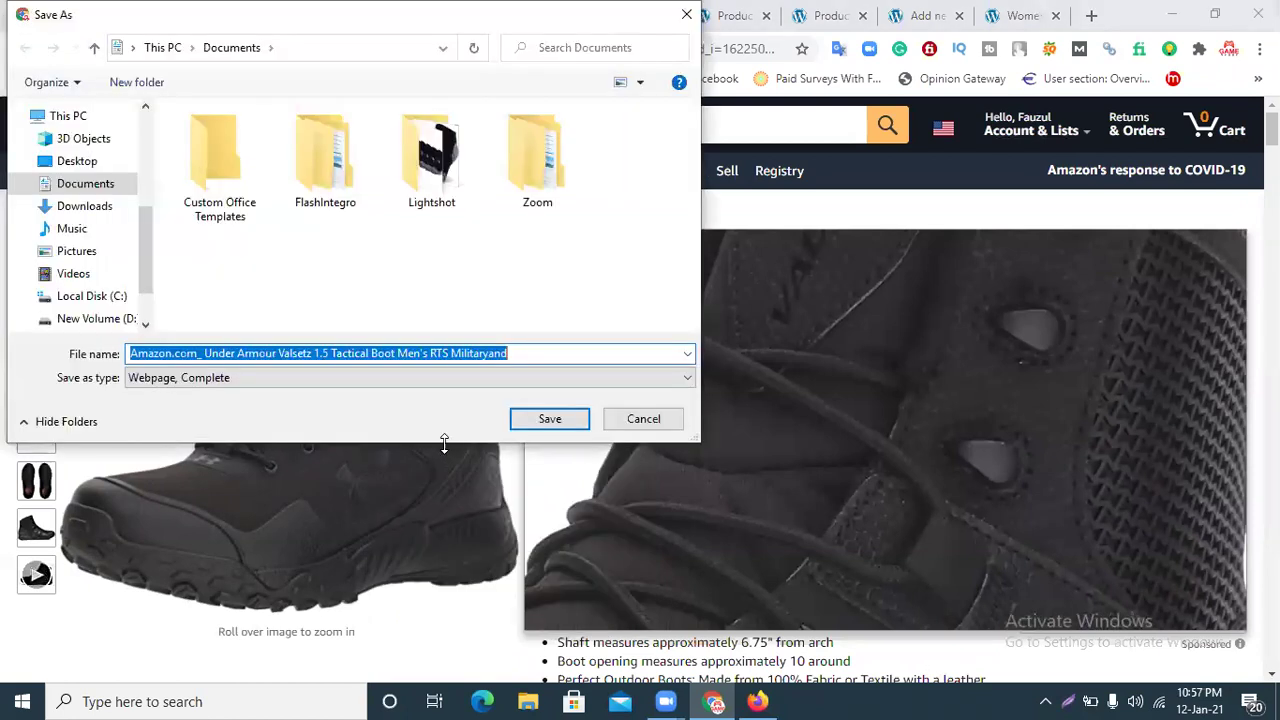
click(640, 416)
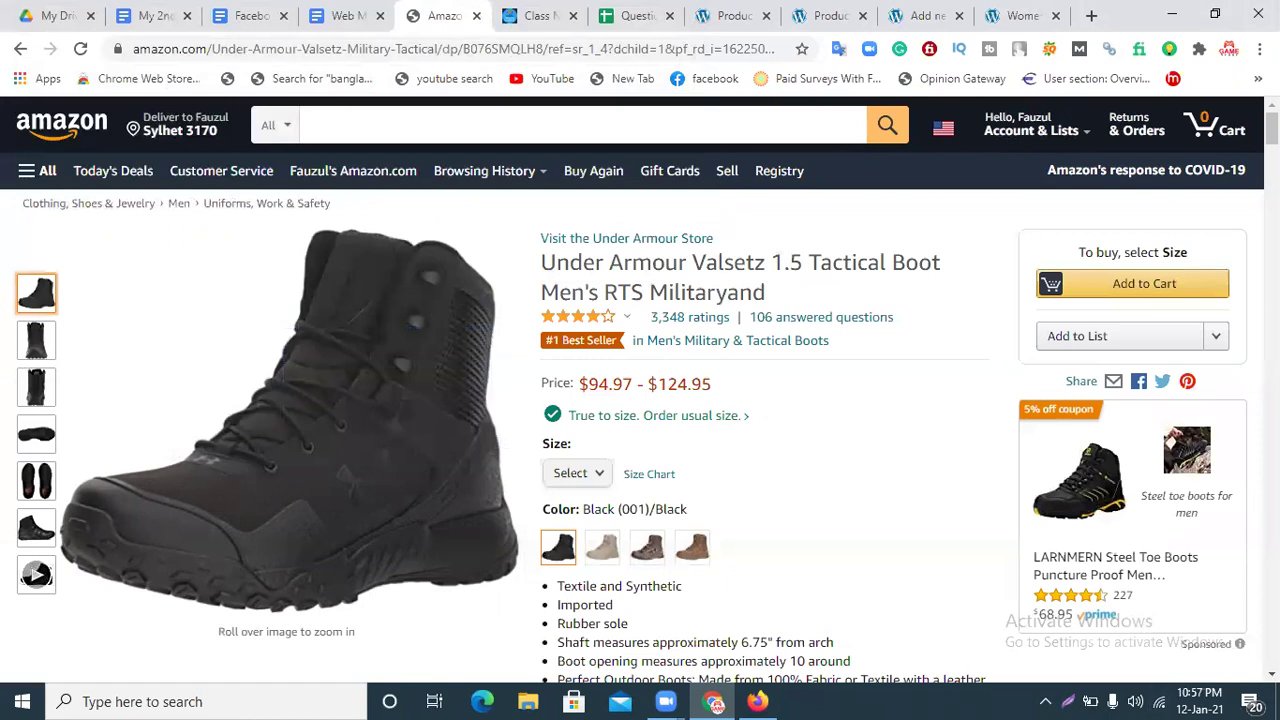
Capture the boot's main image with Lightshot, about 513 x 527 px, and save it as the PNG Screenshot_51 in the Lightshot folder
scroll(1099, 580, down, 1)
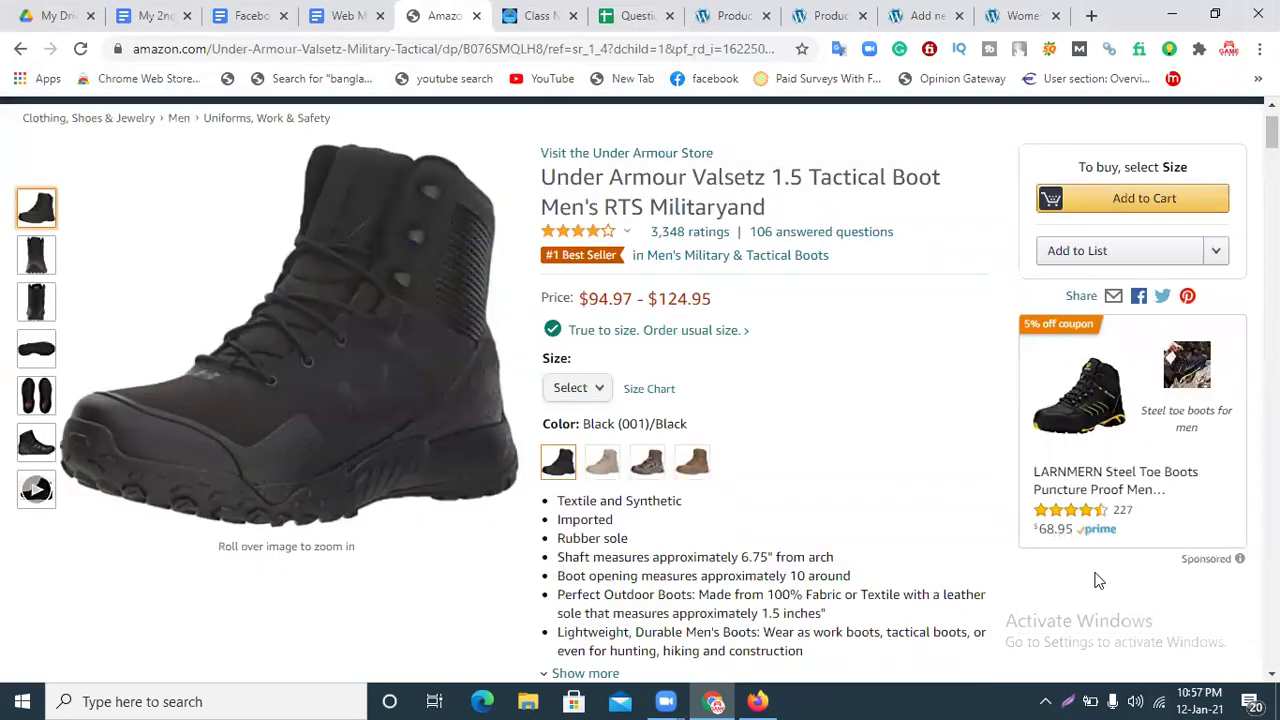
click(1045, 701)
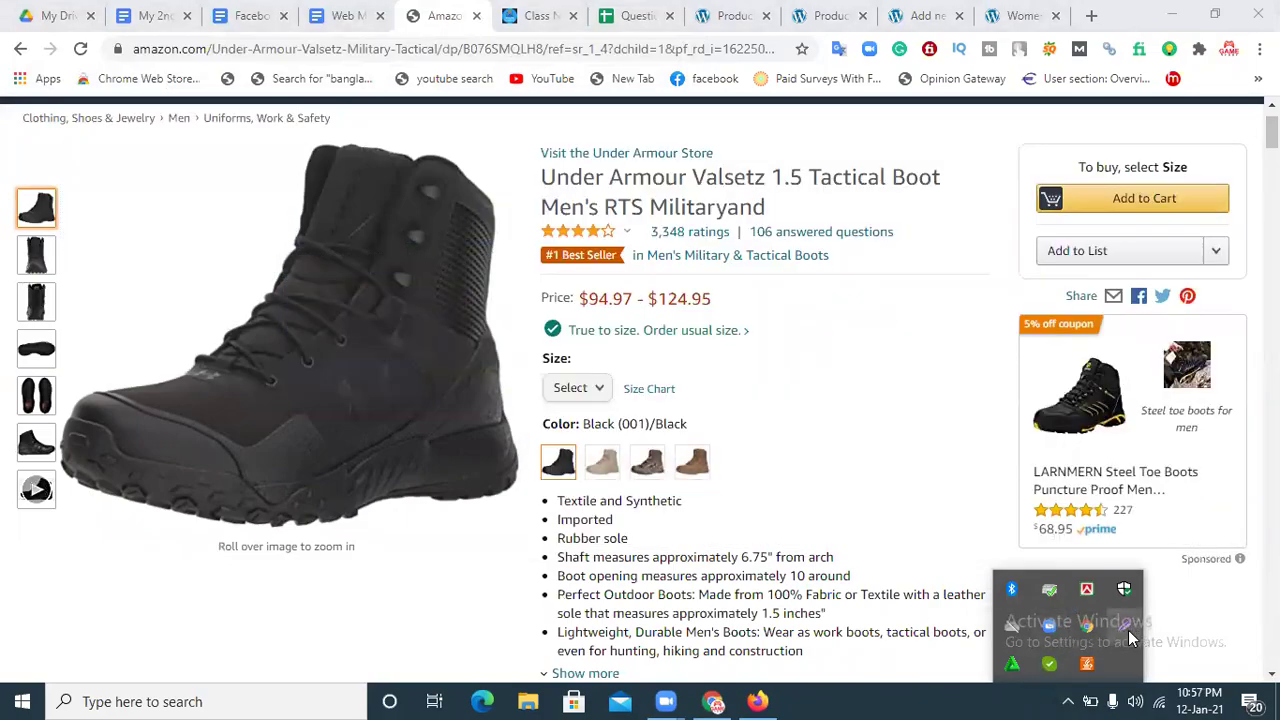
click(1127, 628)
drag(45, 124, 453, 515)
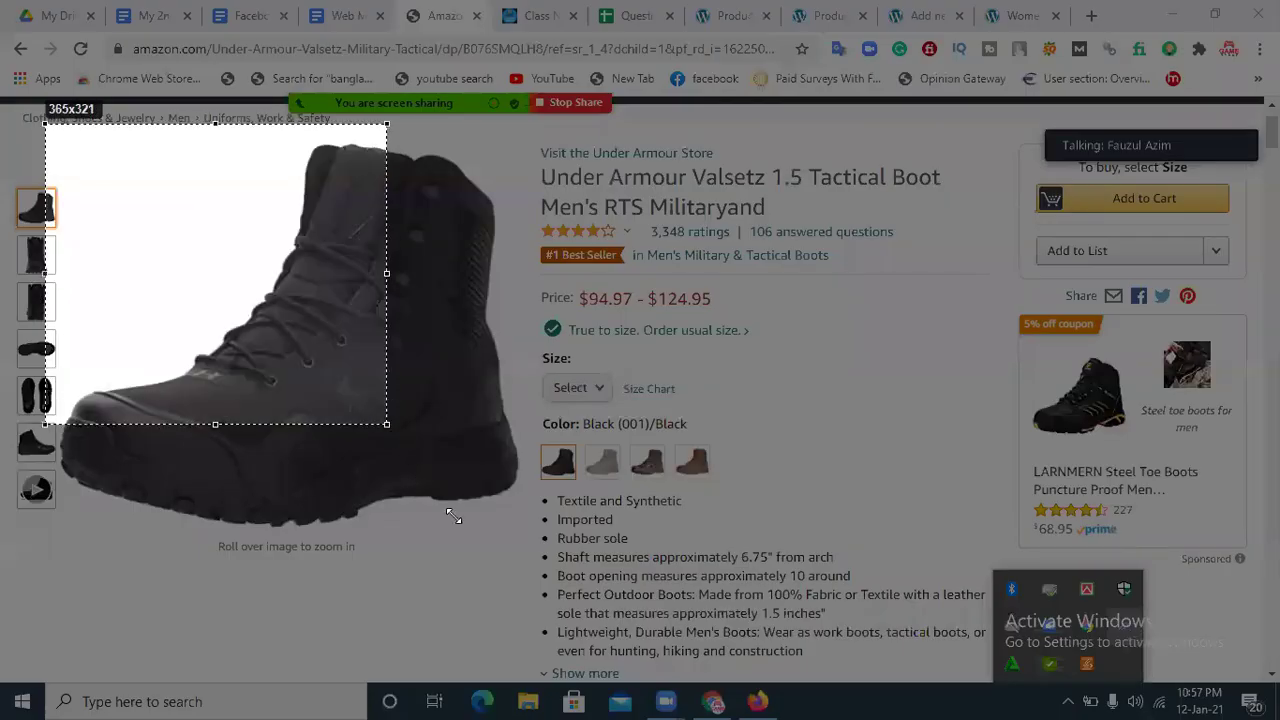
drag(517, 611, 526, 618)
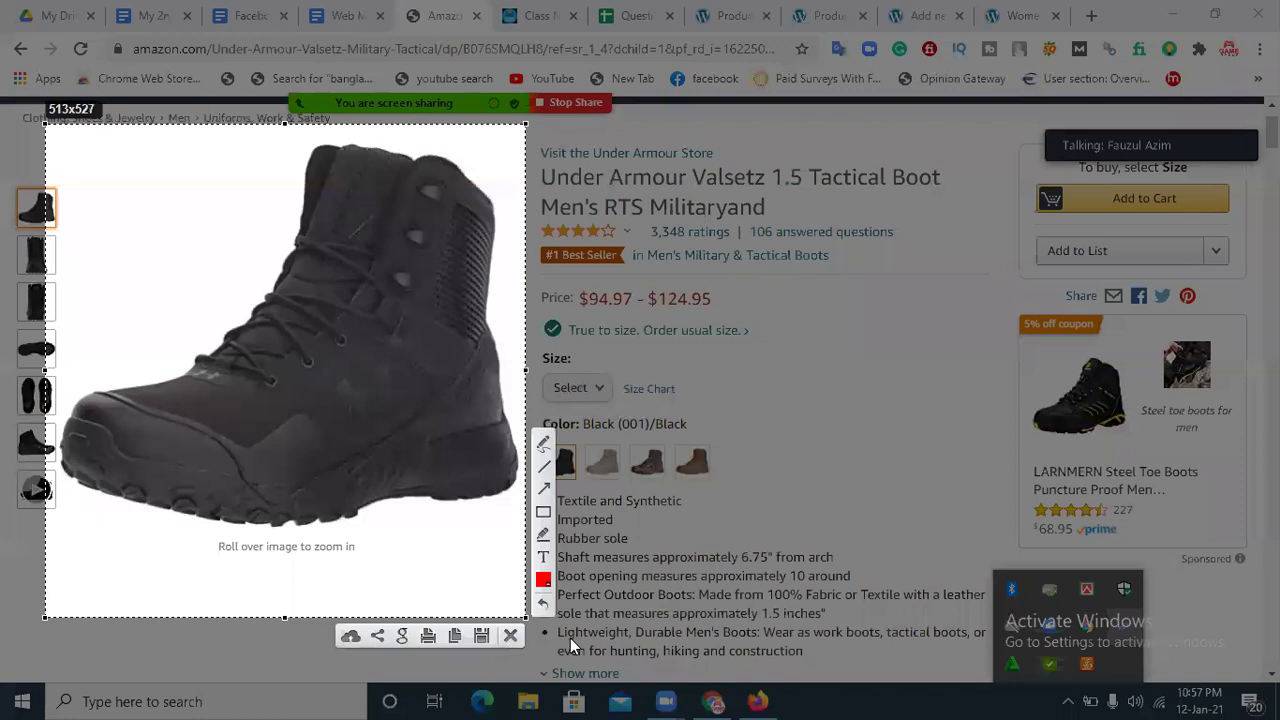
click(484, 636)
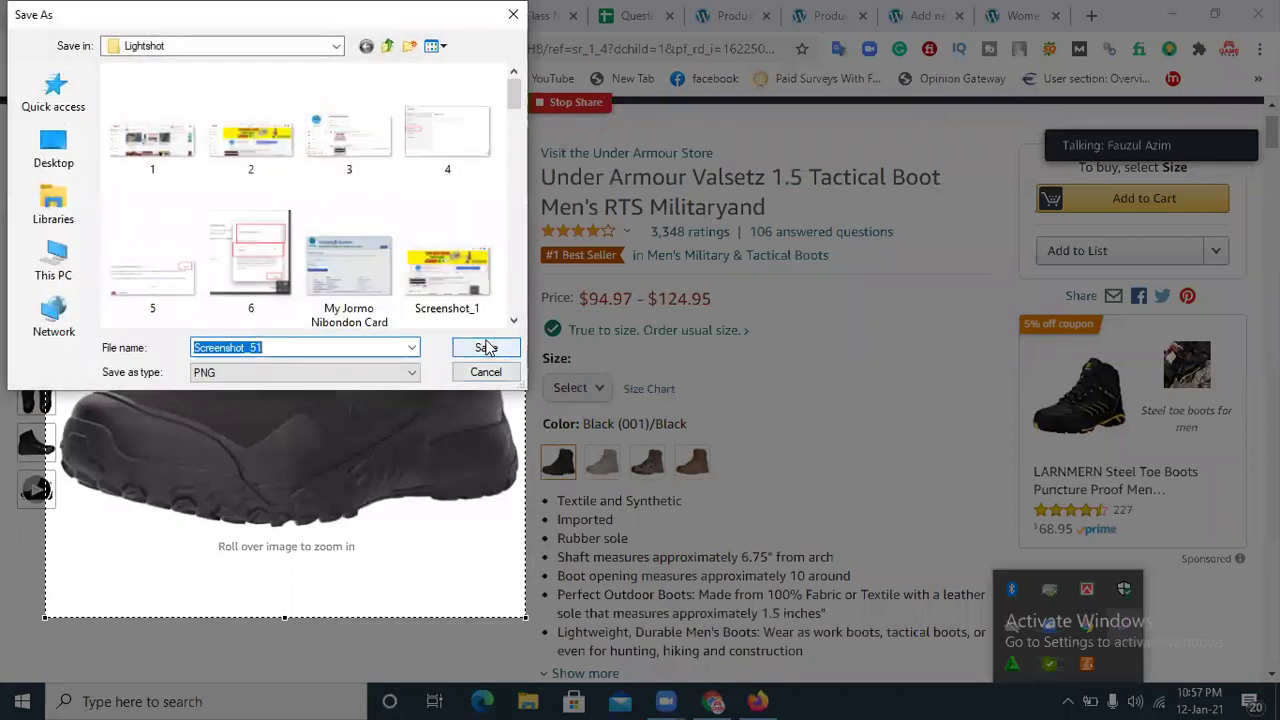
click(486, 347)
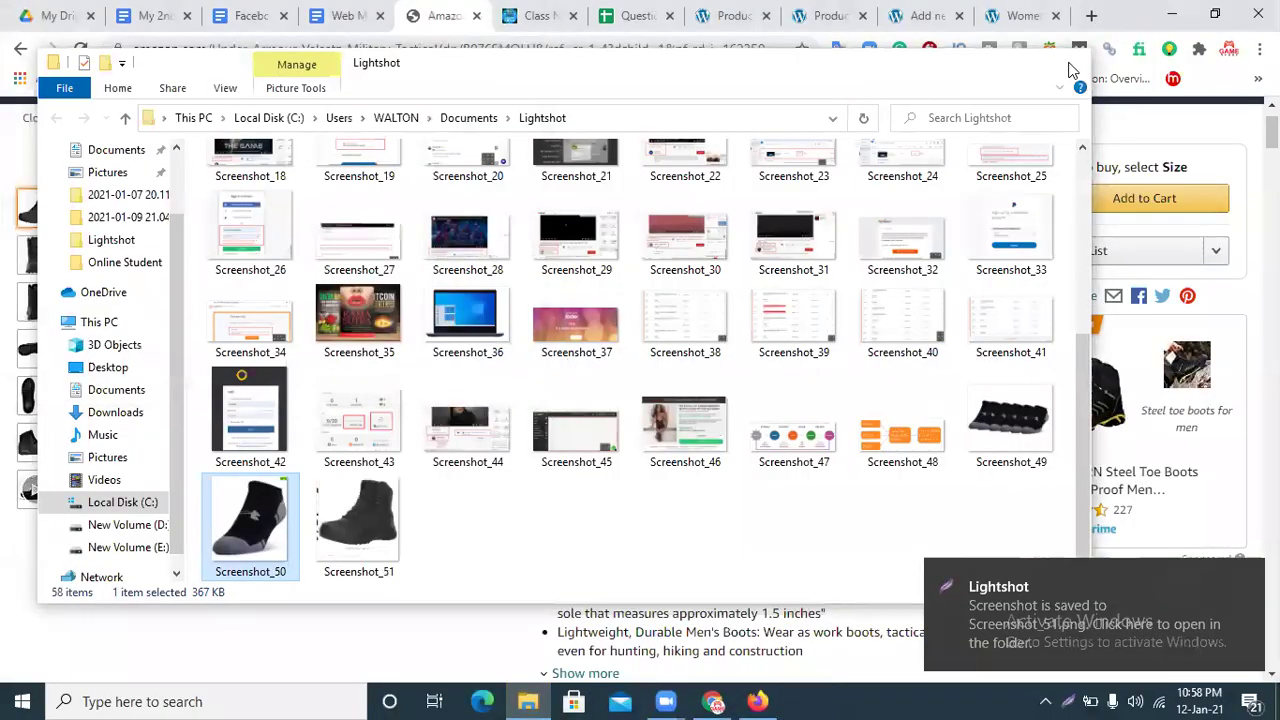
click(1068, 62)
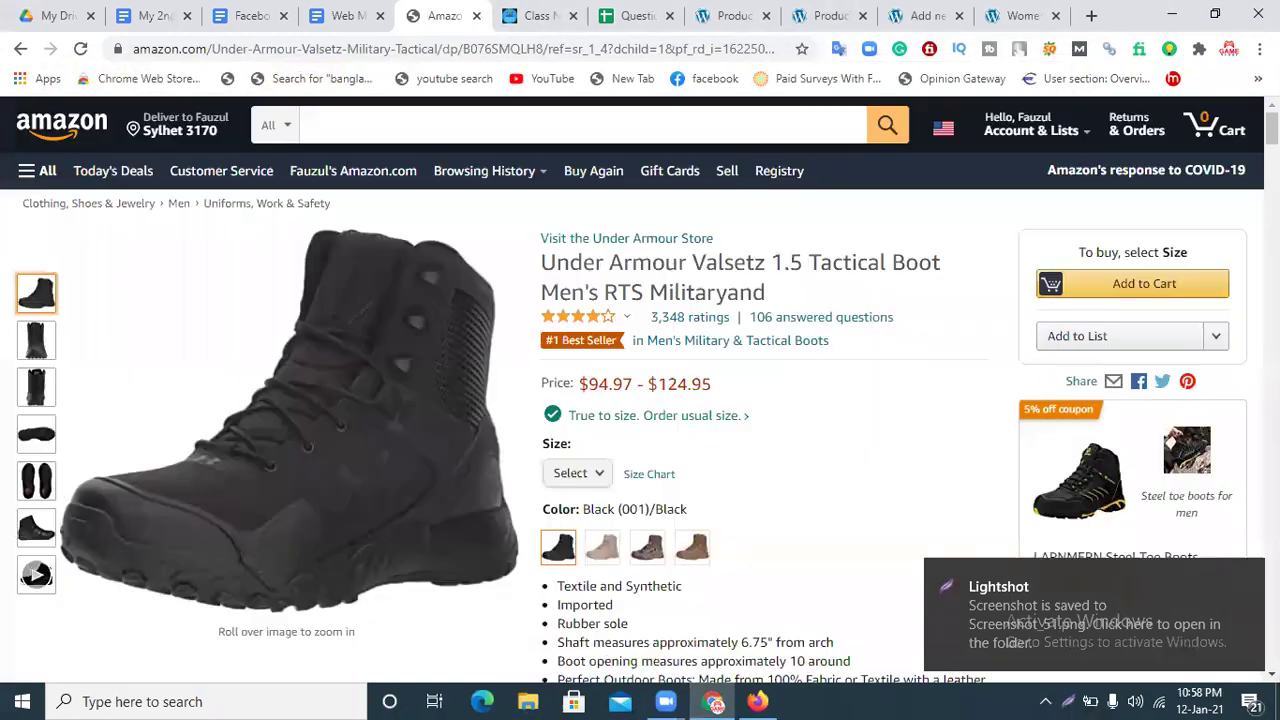
Copy the title "Under Armour Valsetz 1.5 Tactical Boot Men's RTS Militaryand" from Amazon into the new product's name
triple_click(541, 266)
key(ctrl+c)
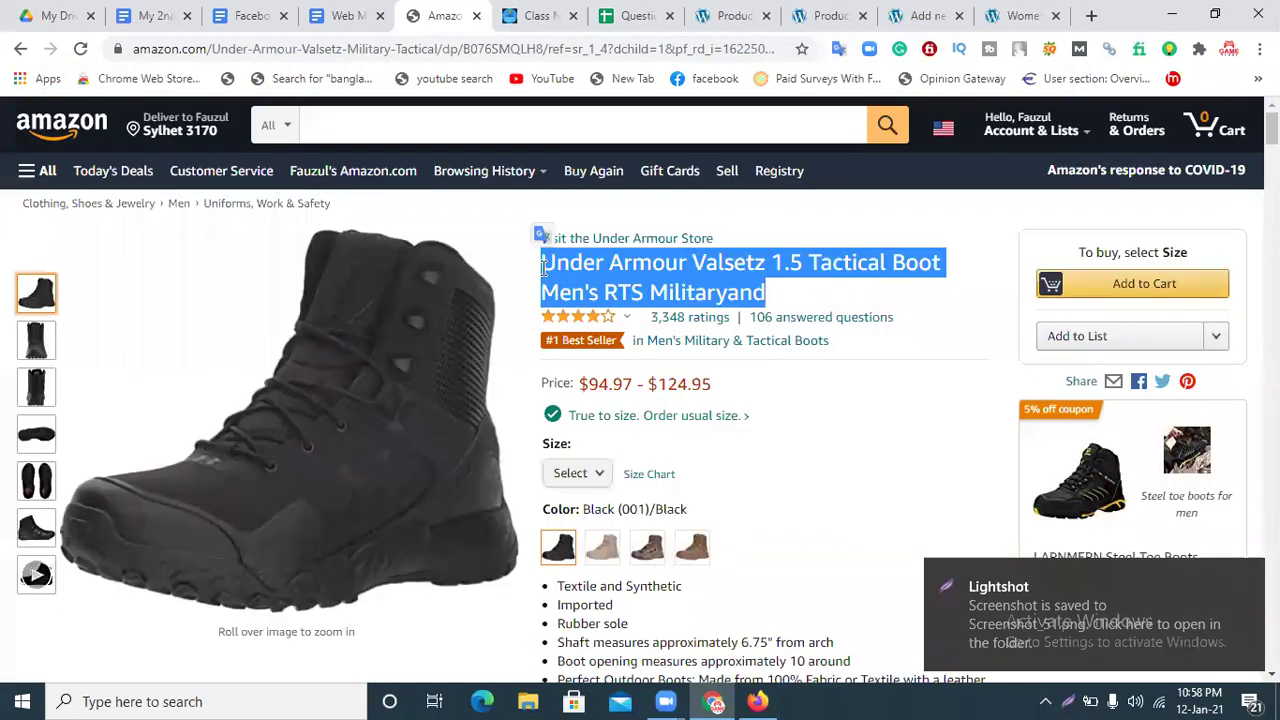
click(930, 15)
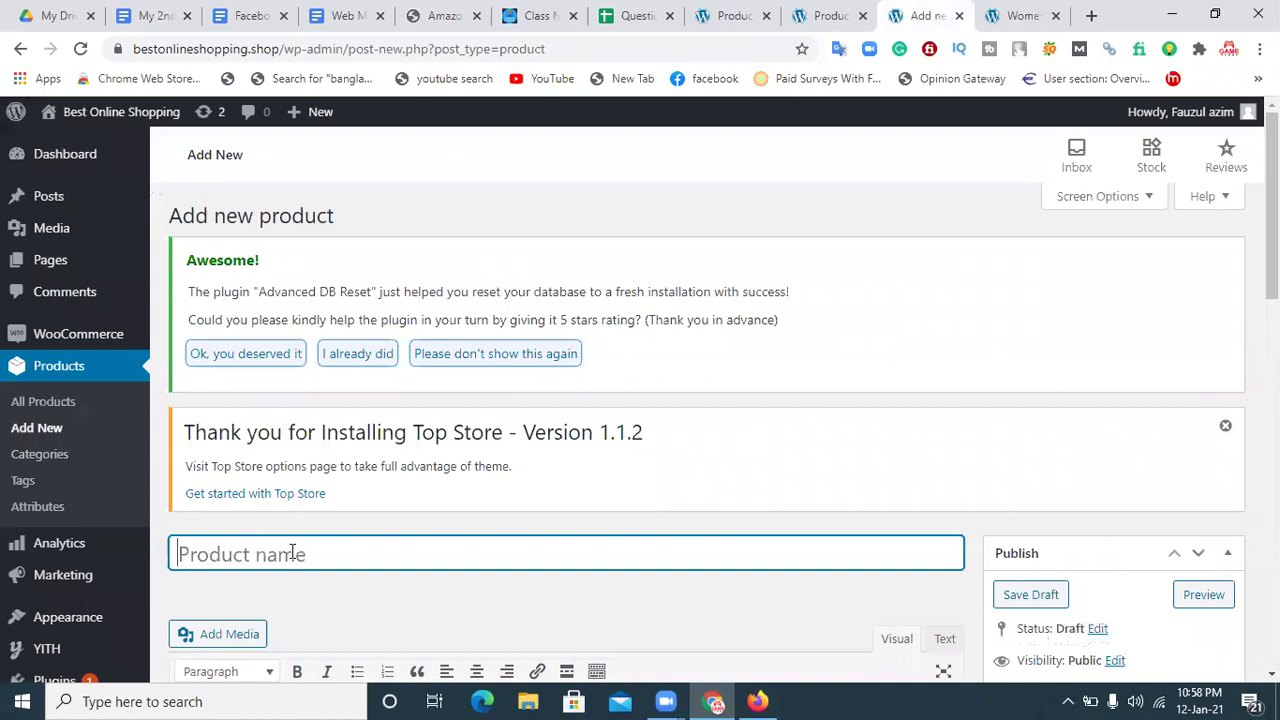
key(ctrl+v)
key(Tab)
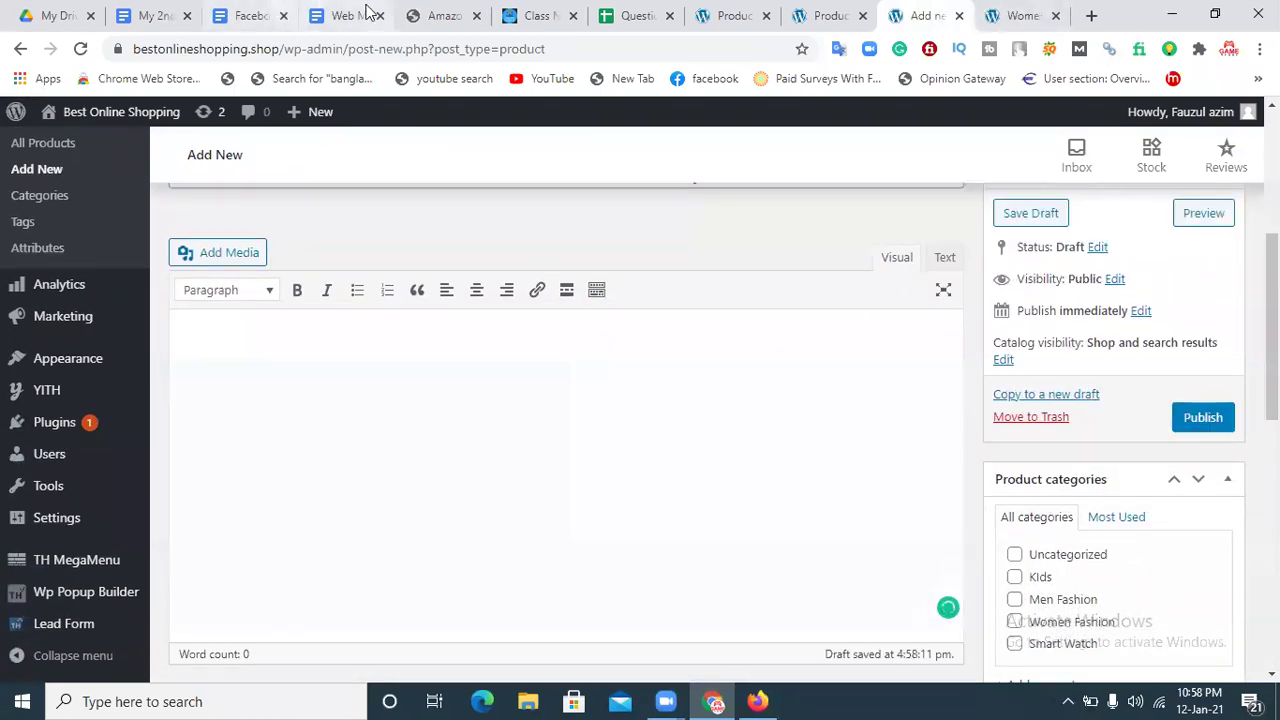
Copy the boot's feature bullets, from "Textile and Synthetic" through "hiking and construction", from Amazon into the new product's description
click(444, 12)
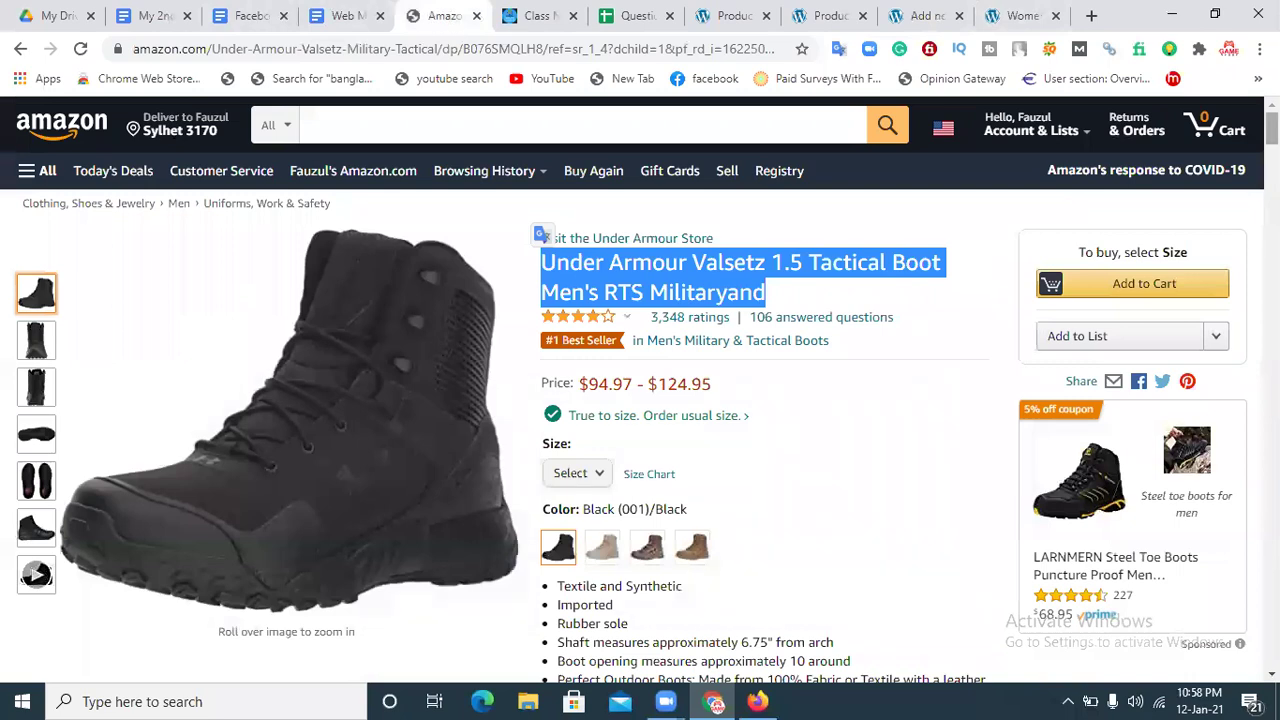
scroll(804, 450, down, 3)
drag(815, 418, 548, 265)
key(ctrl+c)
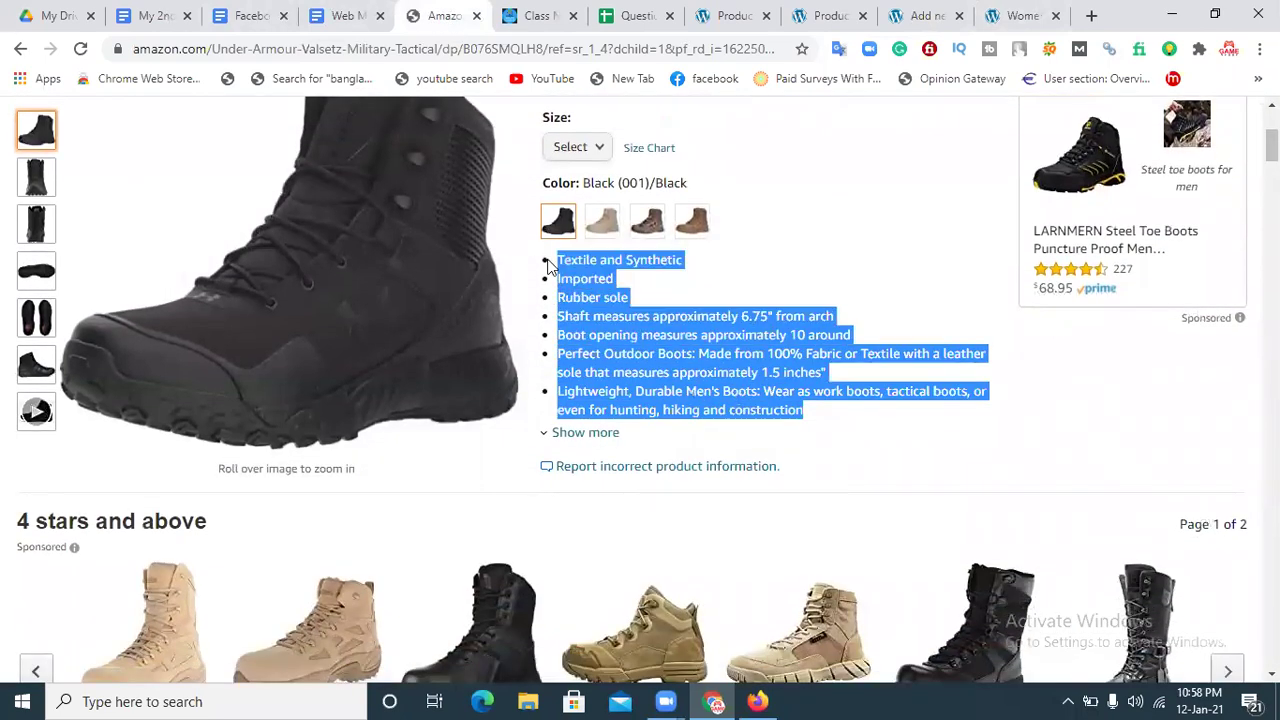
click(928, 15)
key(ctrl+v)
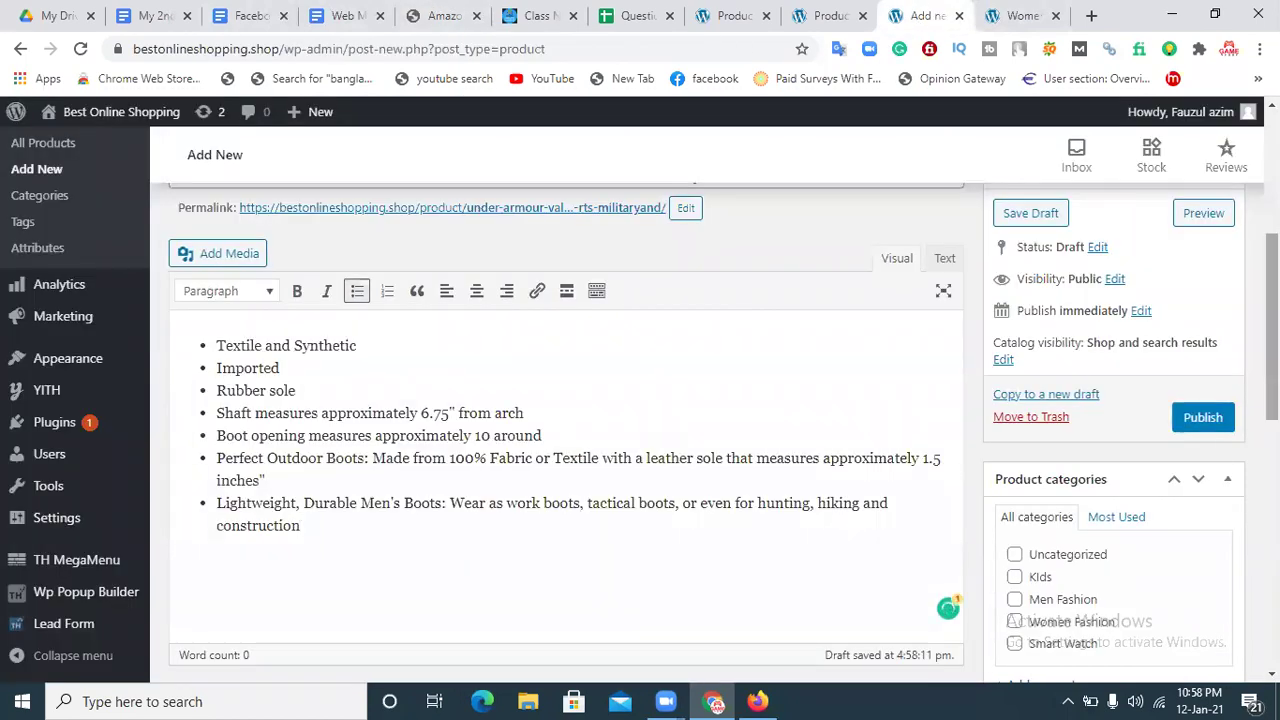
Change the boot's product data type to External/Affiliate product
scroll(540, 476, down, 5)
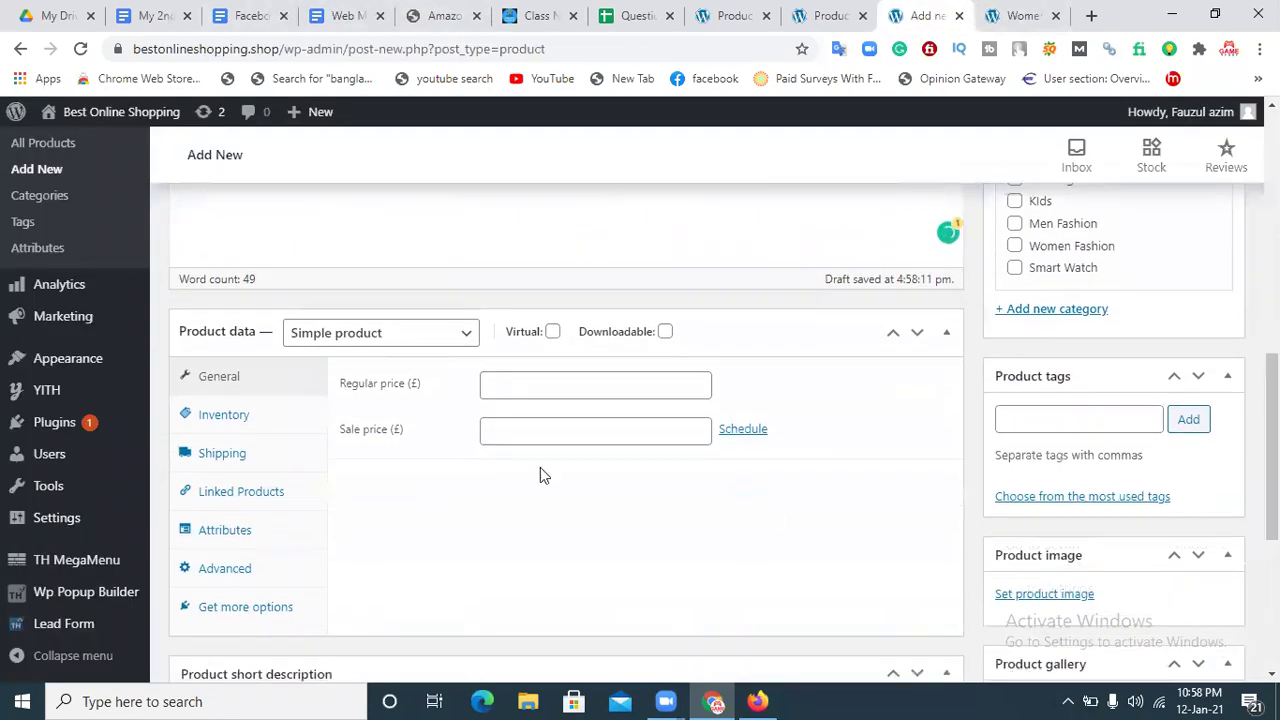
click(340, 335)
click(375, 414)
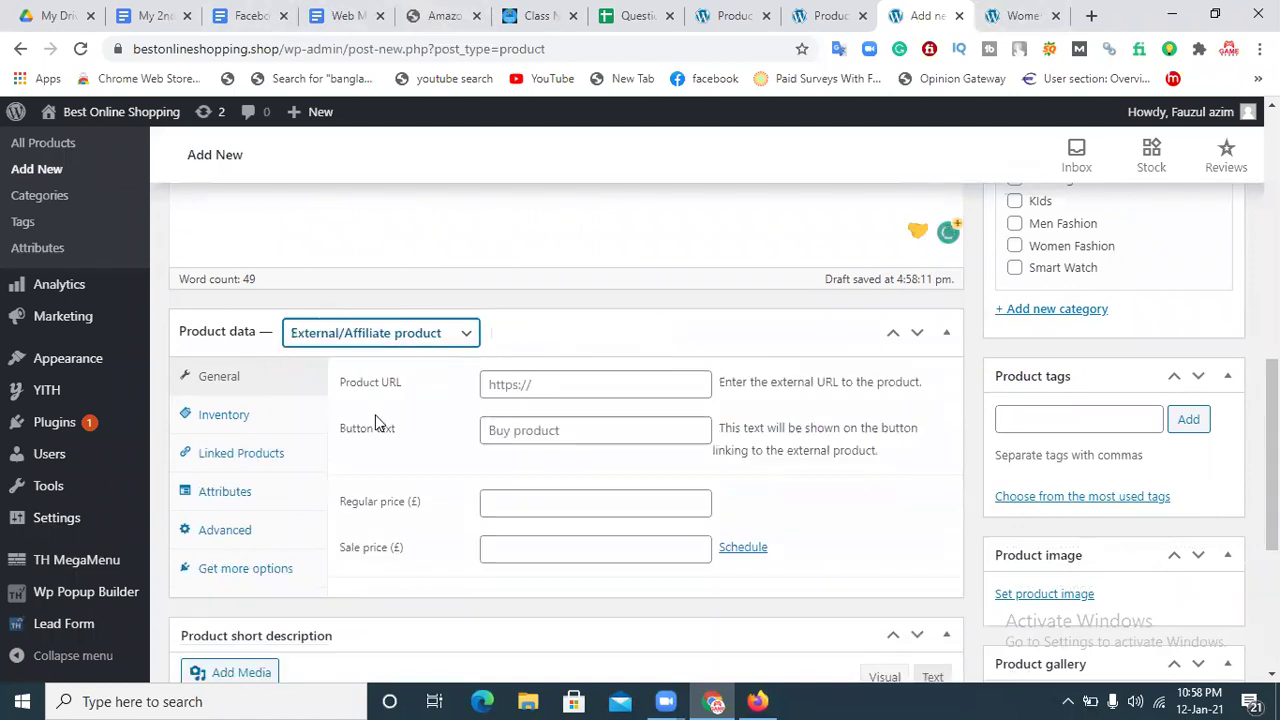
Copy the boot's Amazon page address into the product URL and set the button text to "Buy Now"
click(536, 384)
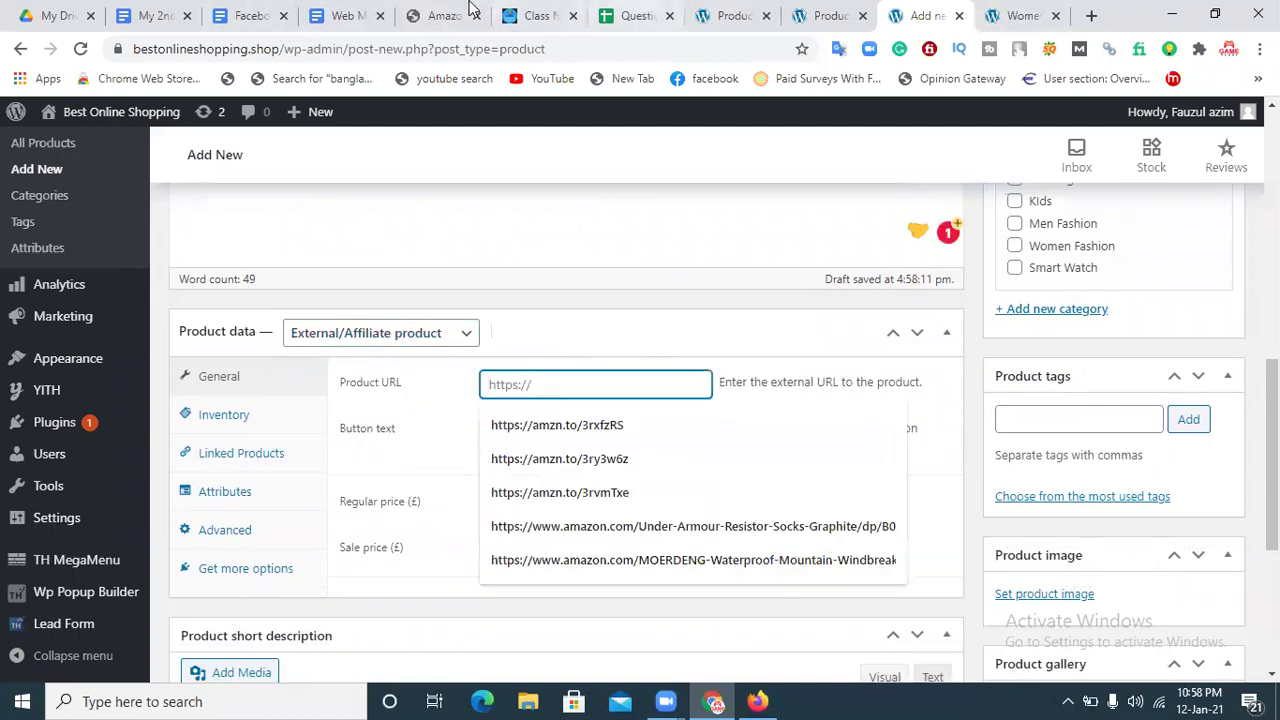
click(421, 24)
key(ctrl+l)
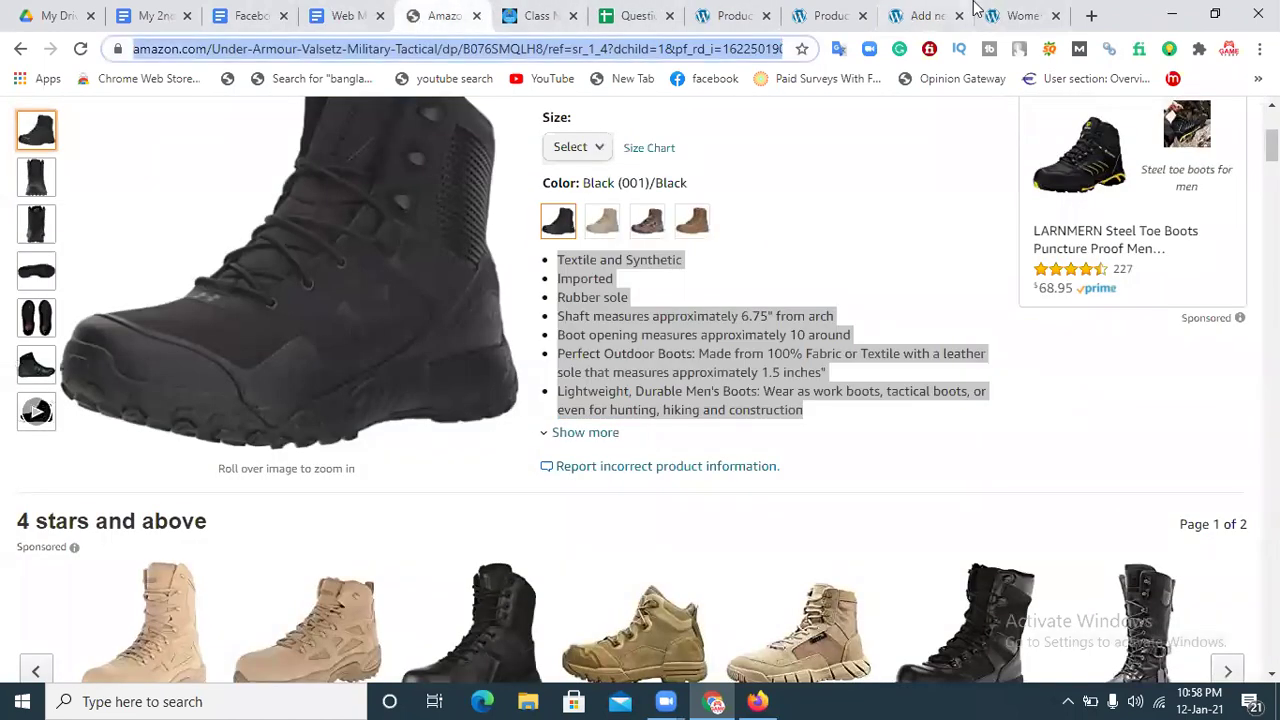
click(935, 15)
key(ctrl+v)
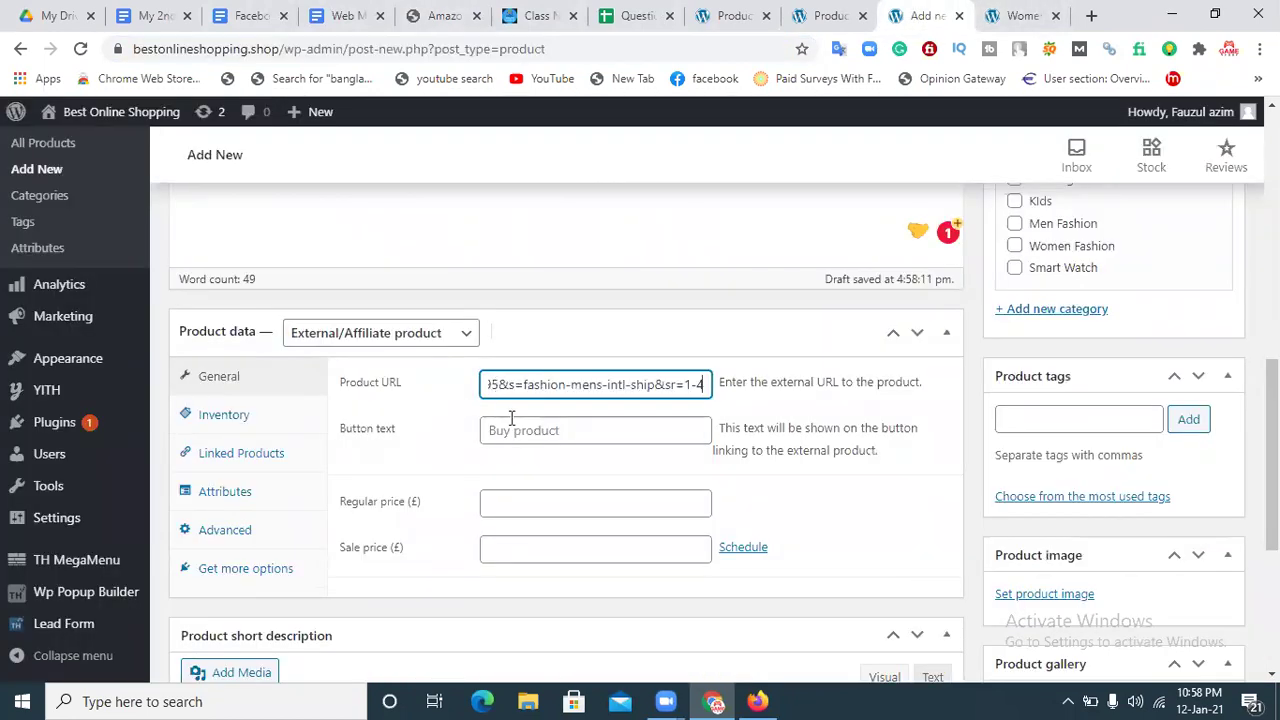
click(513, 430)
click(519, 470)
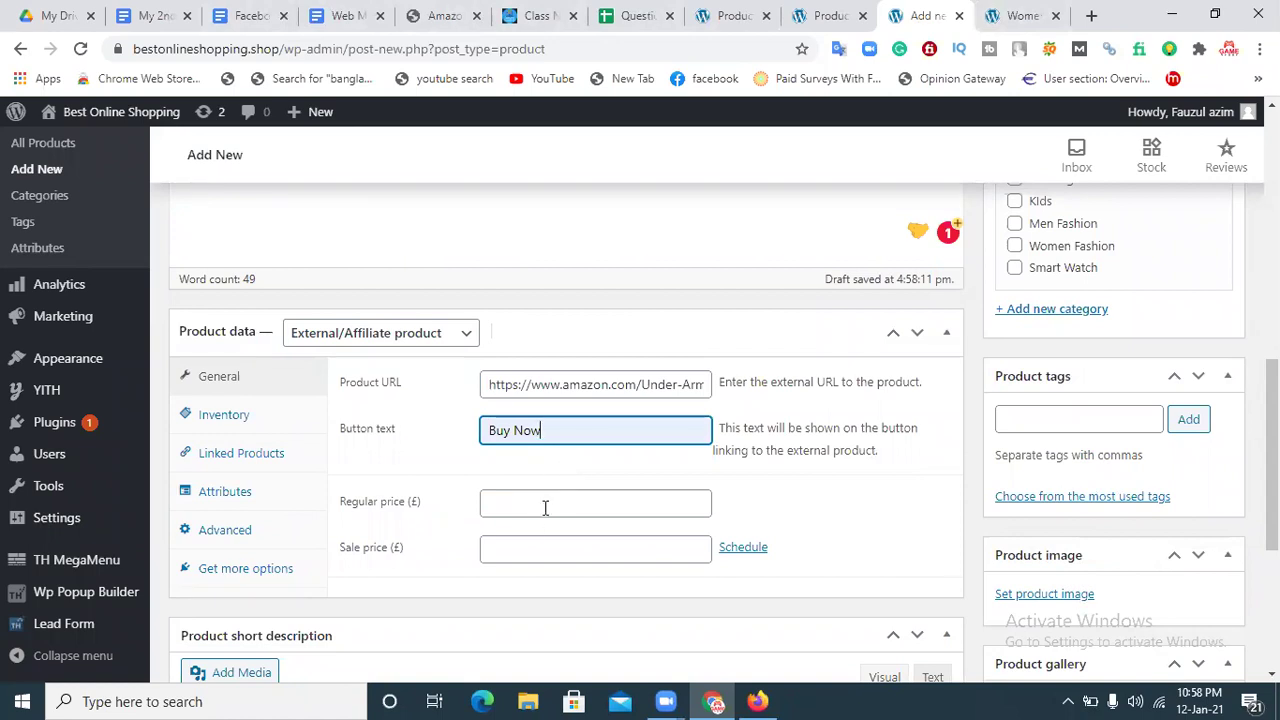
Copy the upper price from the boot's Amazon page and set the regular price to 124.95
click(430, 16)
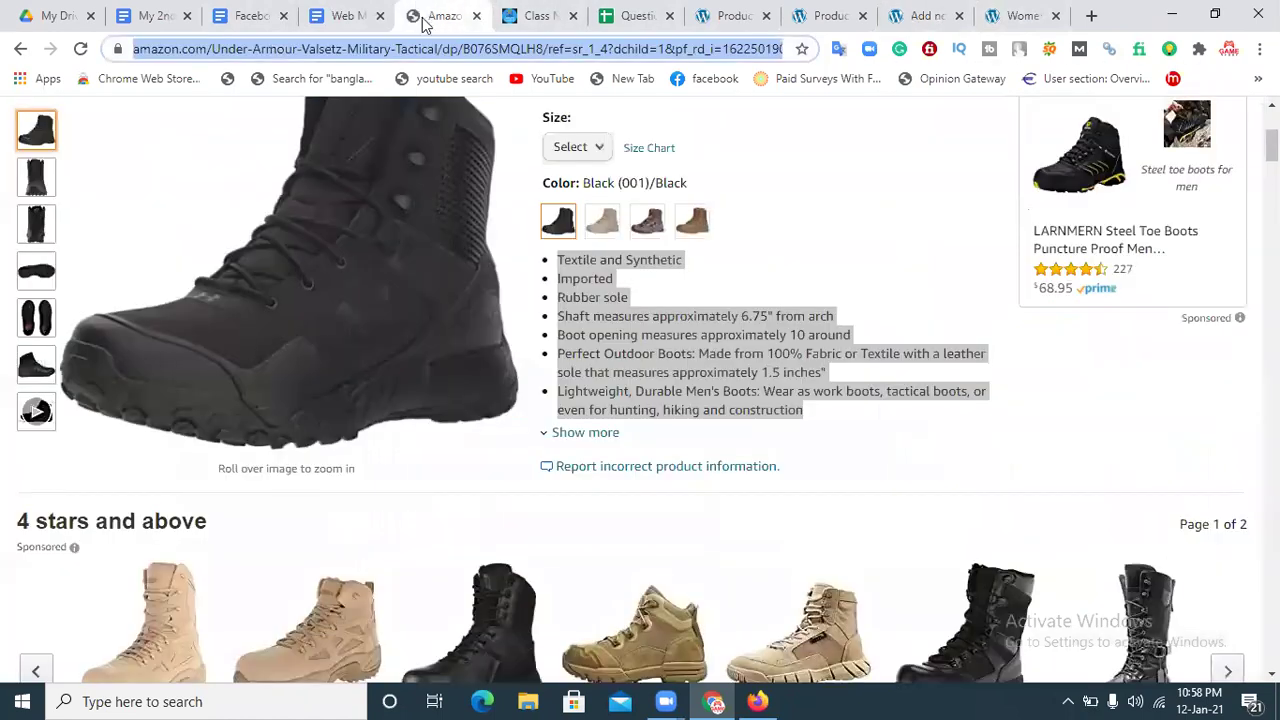
scroll(640, 390, up, 3)
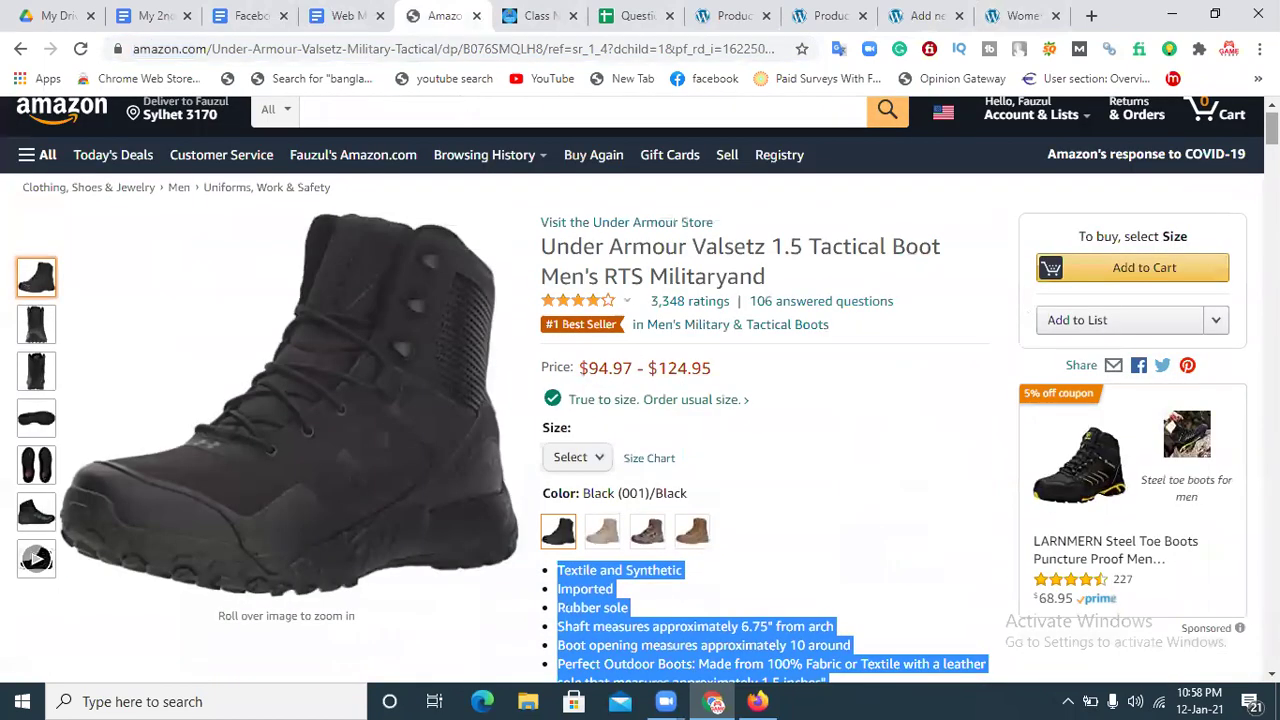
drag(711, 368, 665, 370)
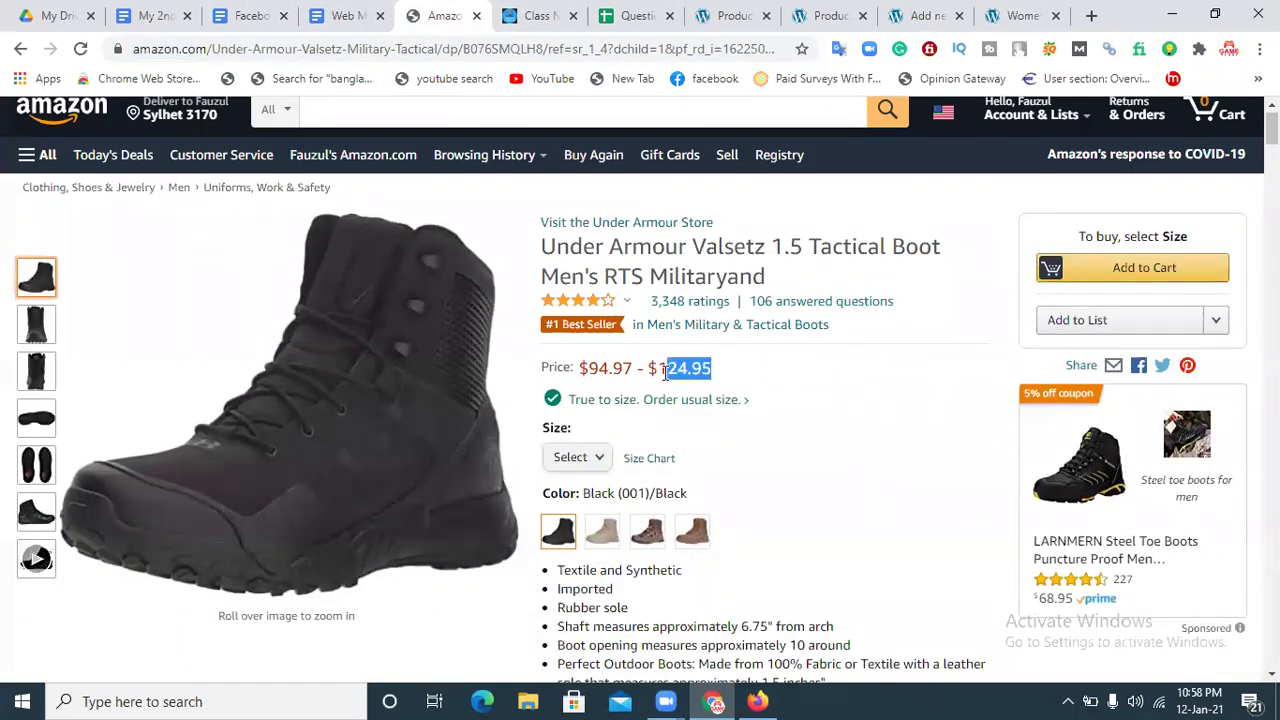
click(1018, 16)
click(922, 16)
click(530, 514)
text(124.95)
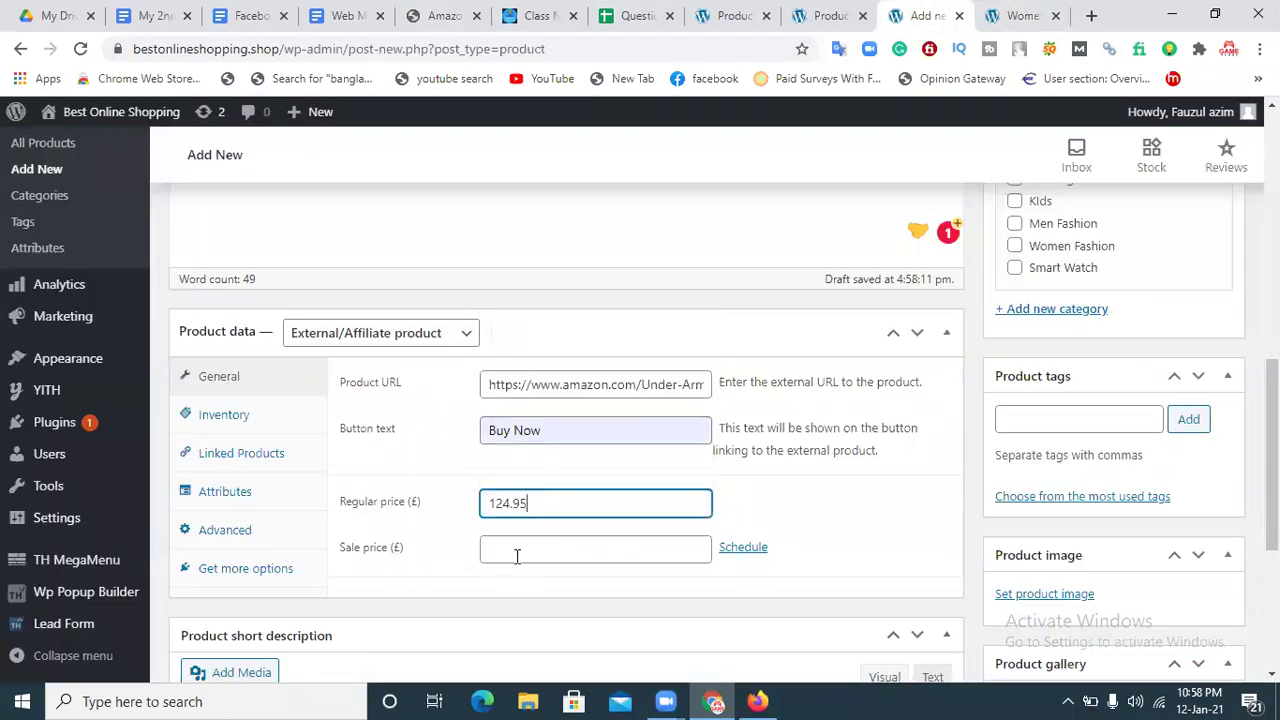
Copy the lower price from the boot's Amazon page and set the sale price to 94.97
click(517, 556)
click(443, 16)
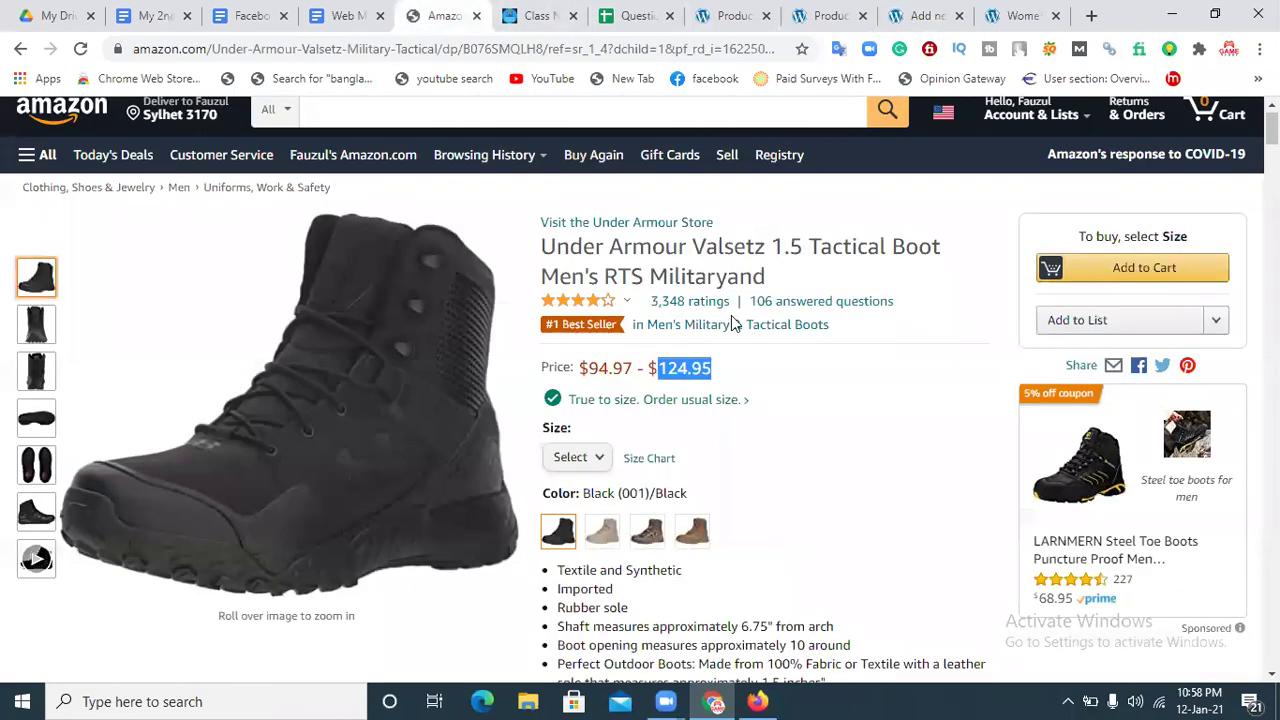
drag(632, 368, 589, 368)
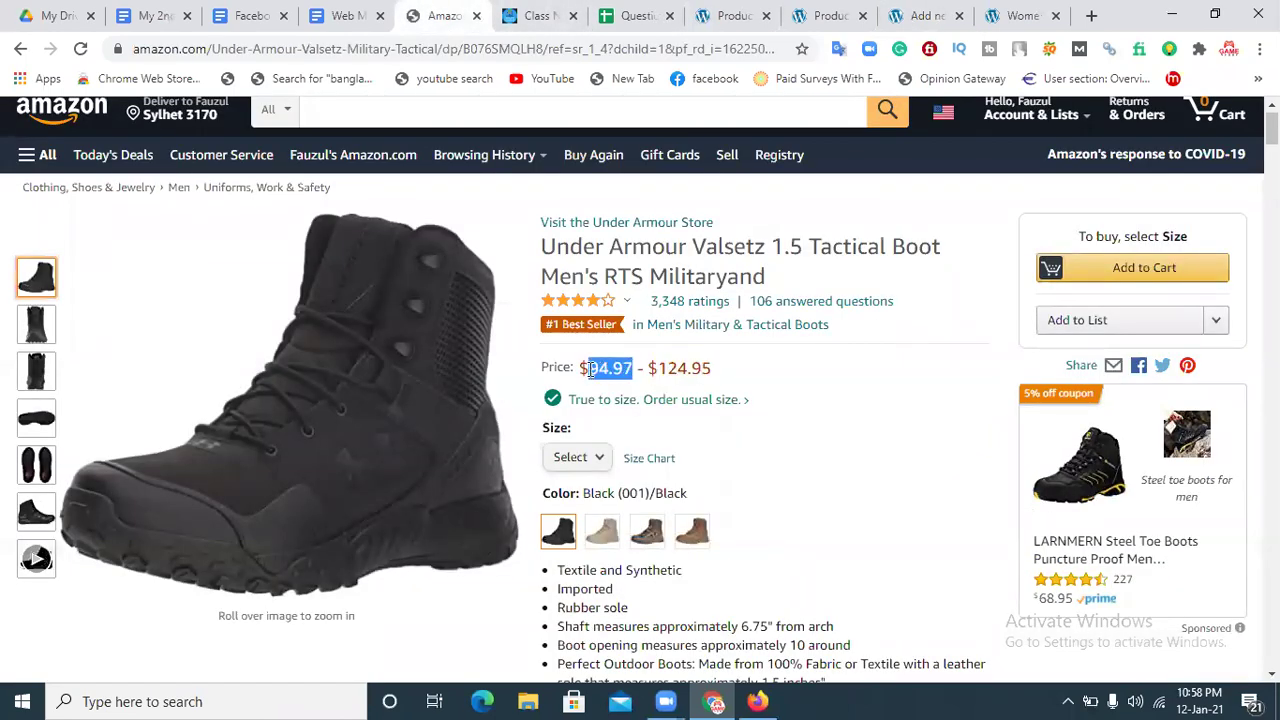
click(924, 15)
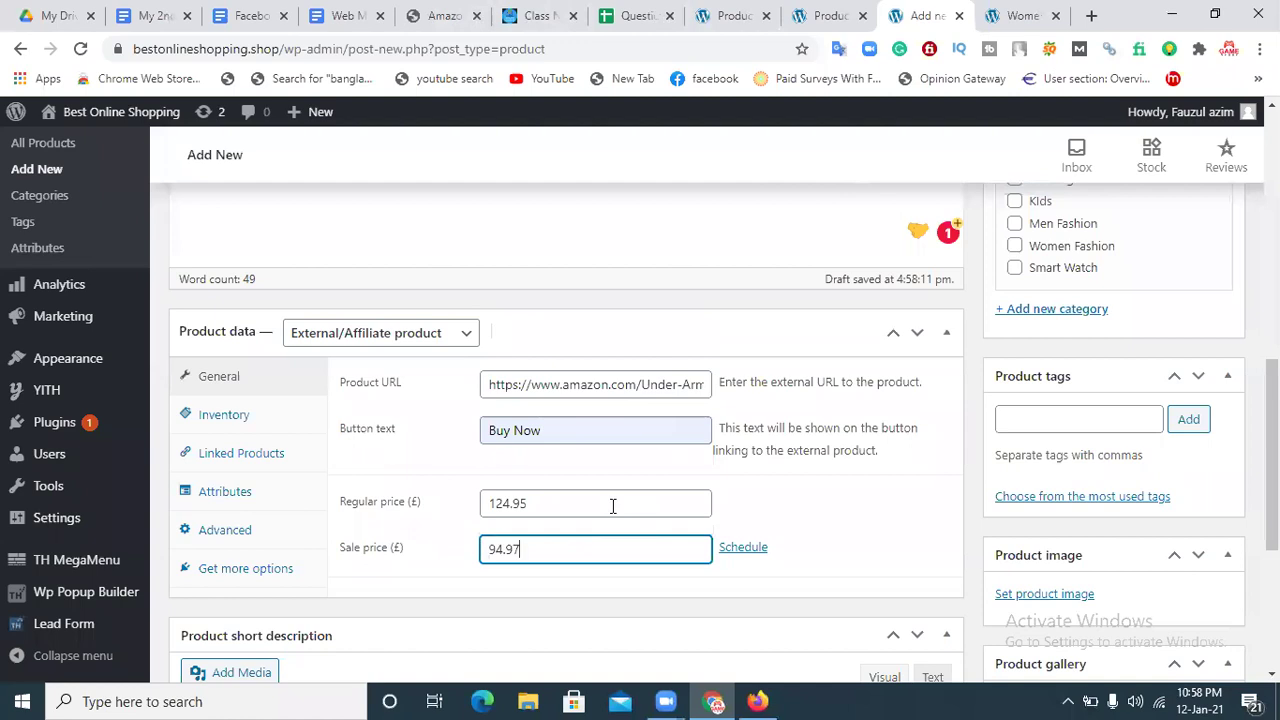
Copy all the feature bullets from the boot's main description into the product short description
scroll(566, 430, down, 1)
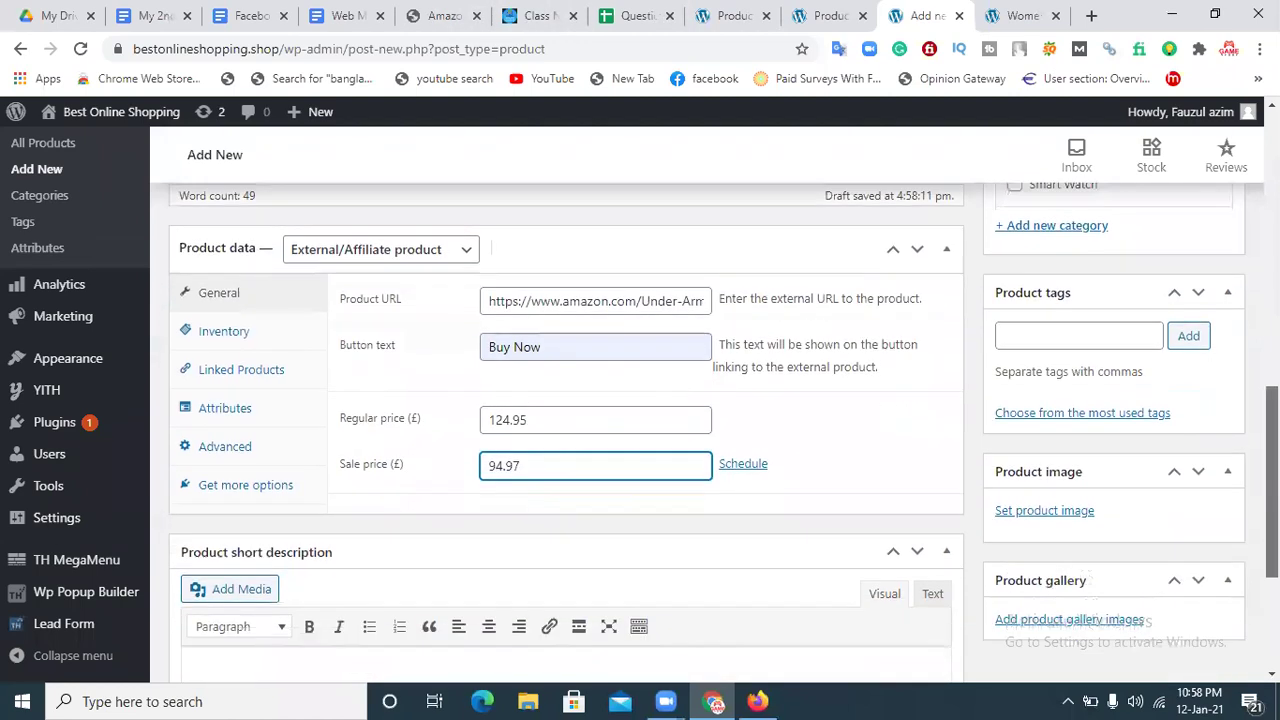
scroll(566, 430, up, 3)
scroll(299, 476, up, 1)
drag(309, 496, 185, 314)
key(ctrl+c)
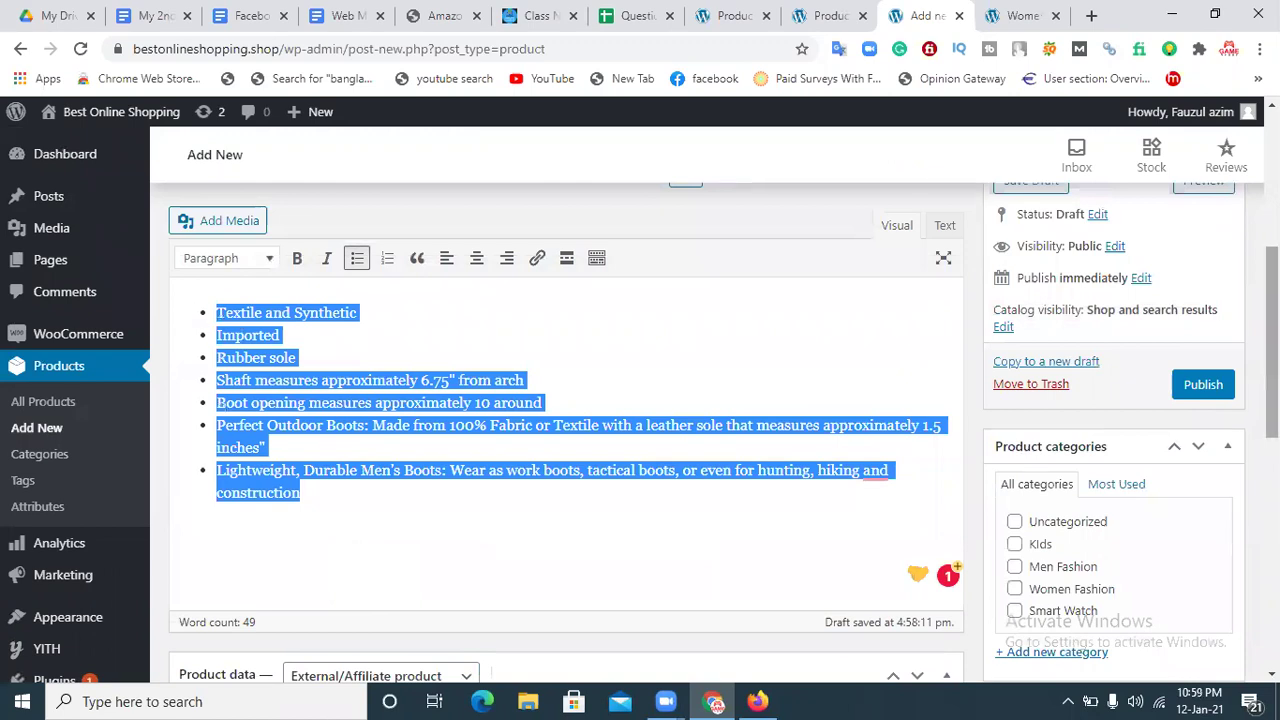
scroll(405, 557, down, 6)
click(404, 548)
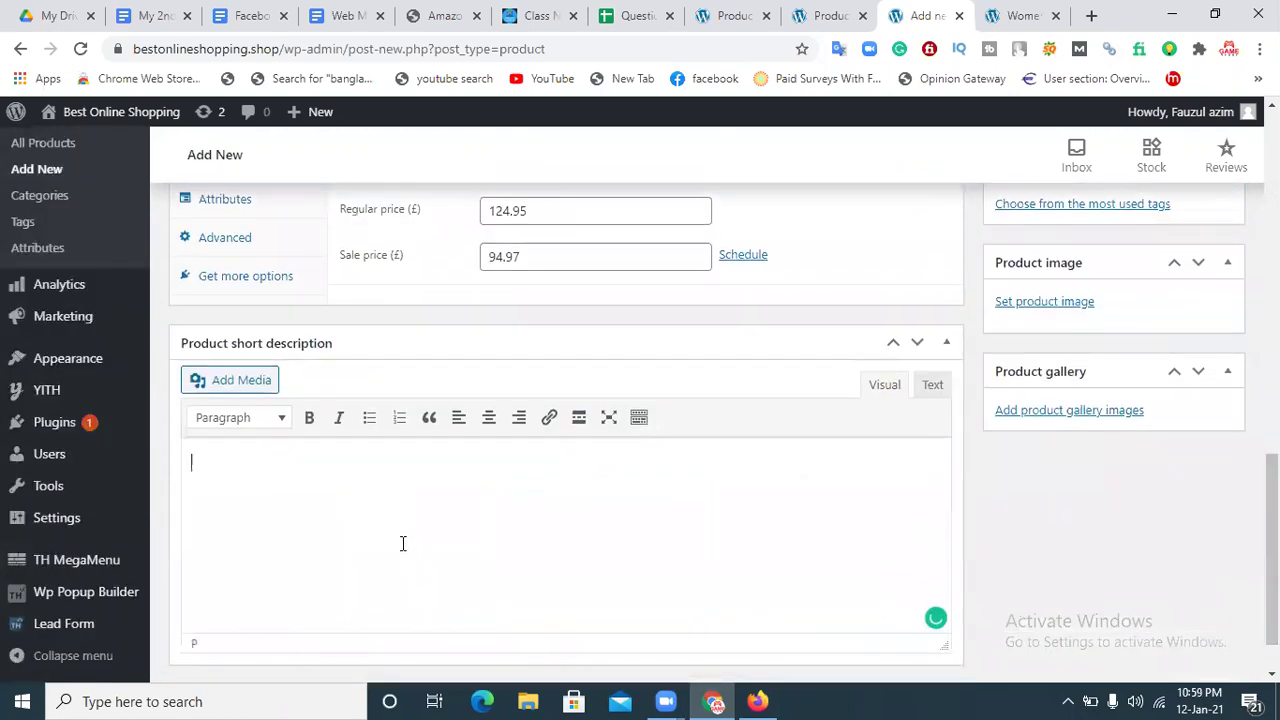
key(ctrl+v)
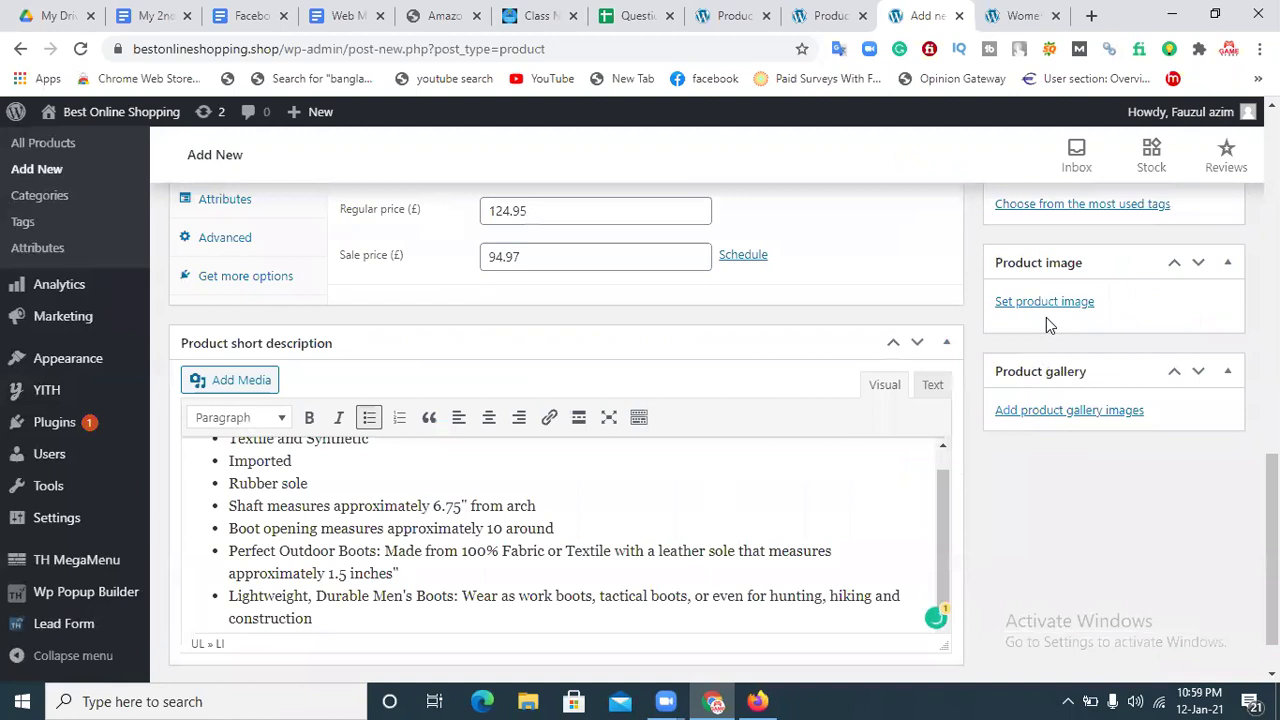
Upload Screenshot_51 from the Lightshot folder and set it as the boot's product image
click(1046, 304)
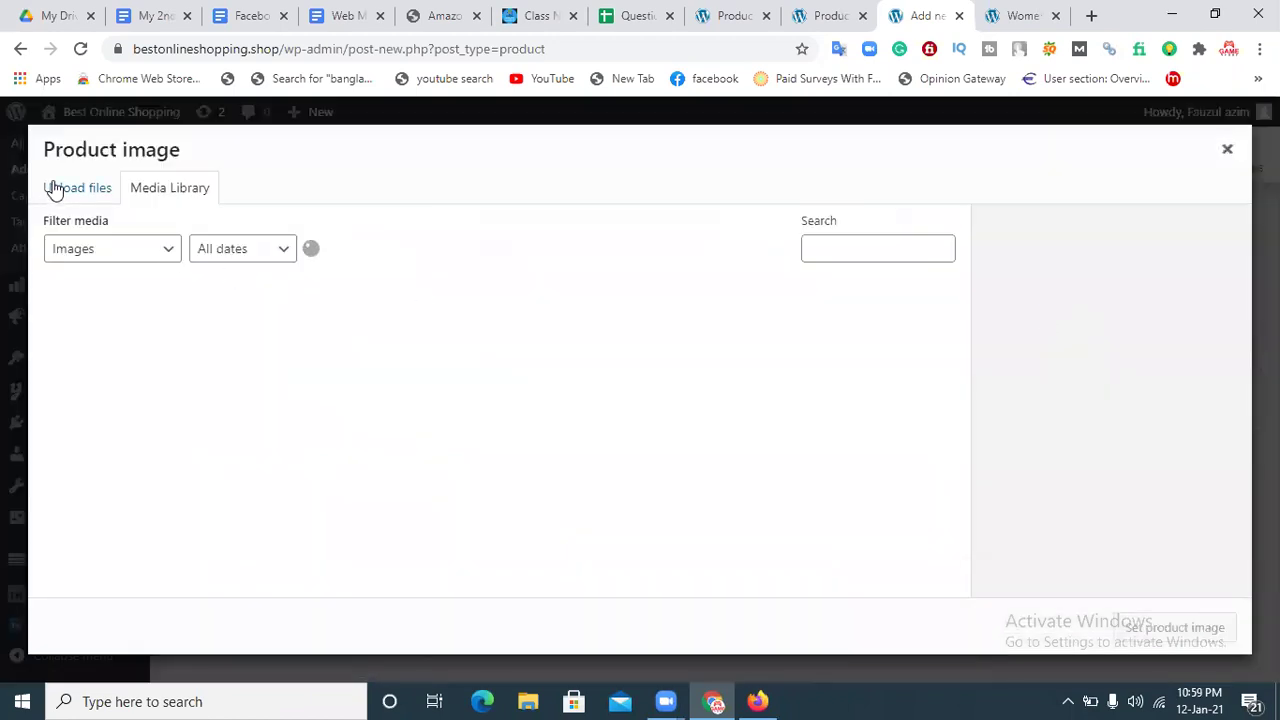
click(52, 188)
click(626, 425)
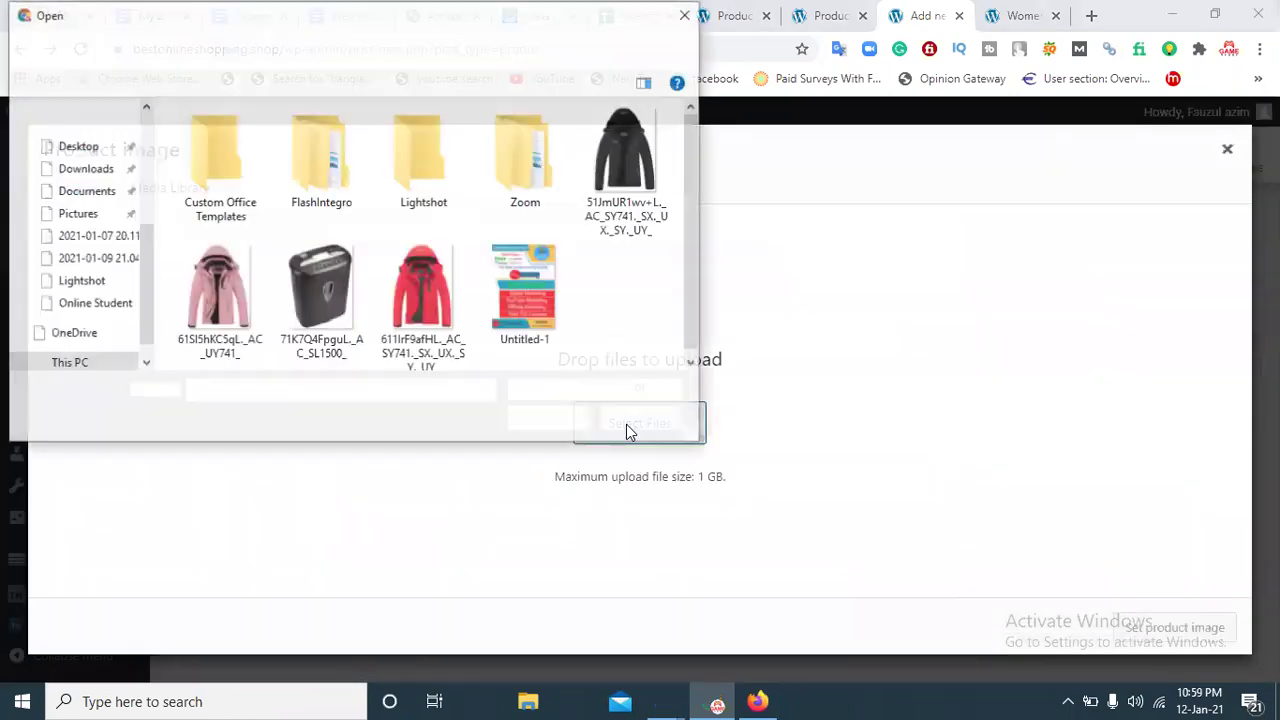
double_click(424, 155)
drag(692, 140, 663, 391)
click(428, 330)
click(517, 424)
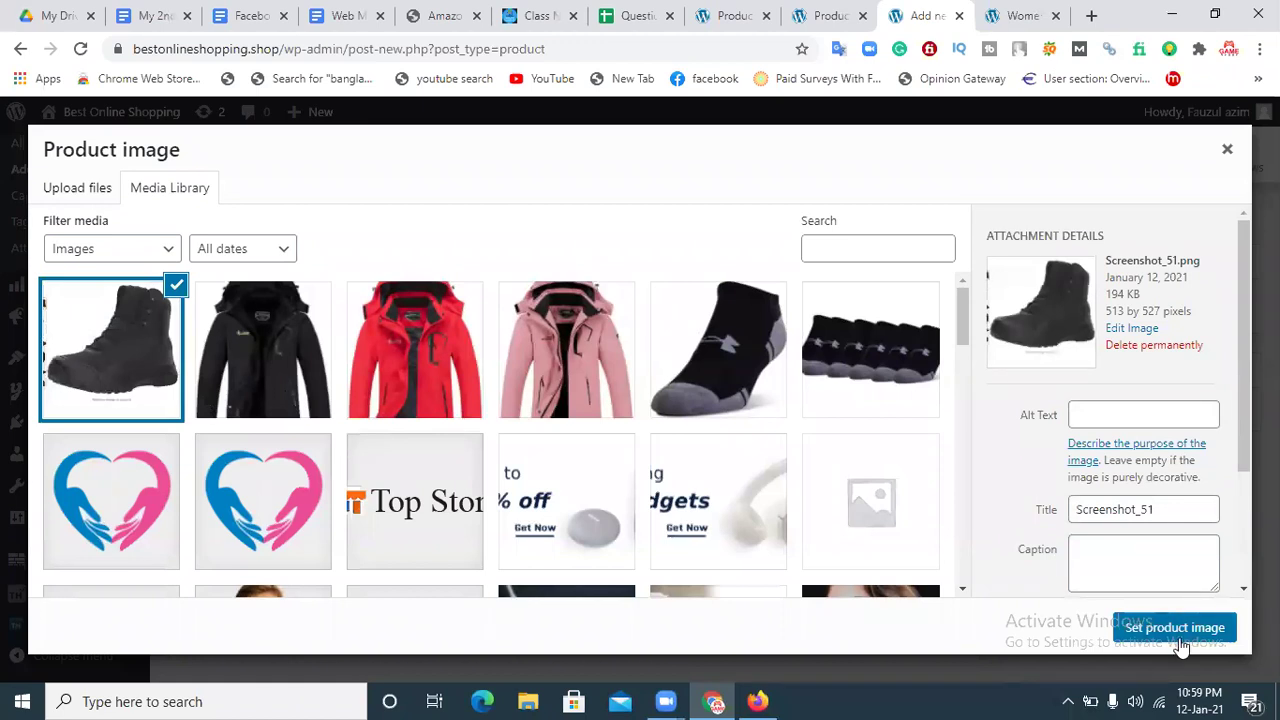
click(1179, 631)
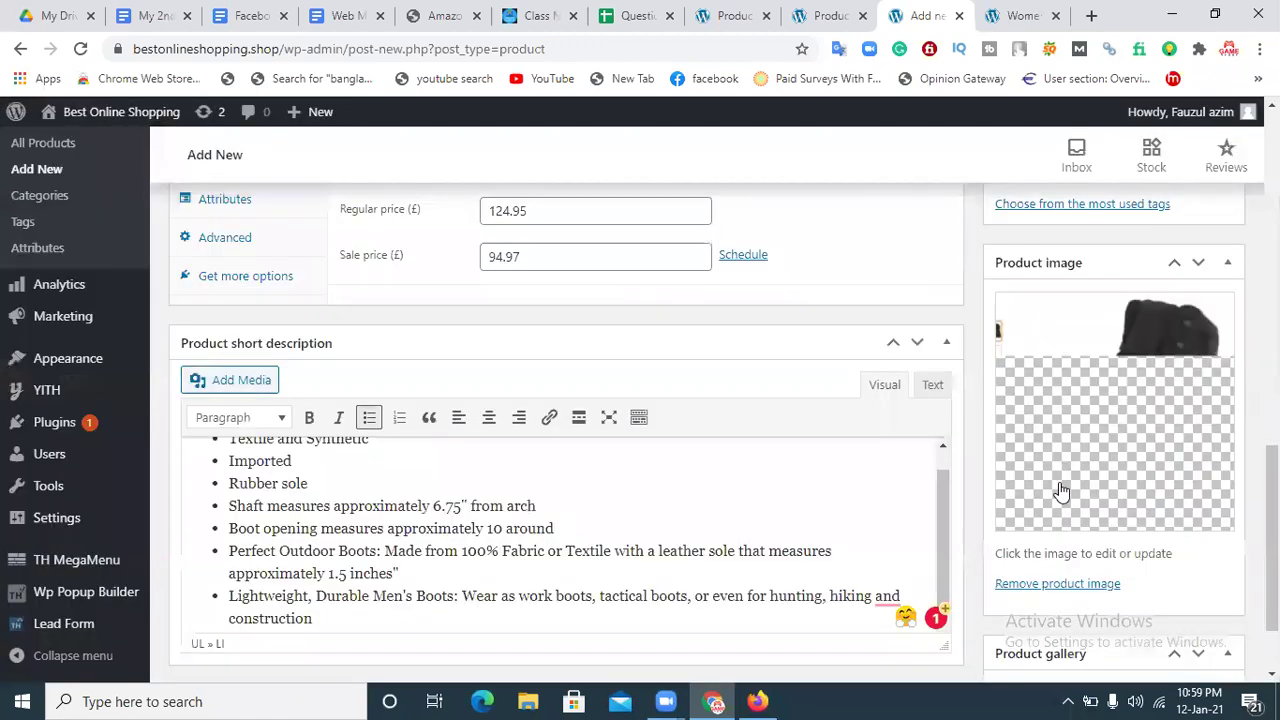
Open the product gallery's image picker and switch the boot on Amazon to the Coyote Brown color
scroll(1094, 586, down, 2)
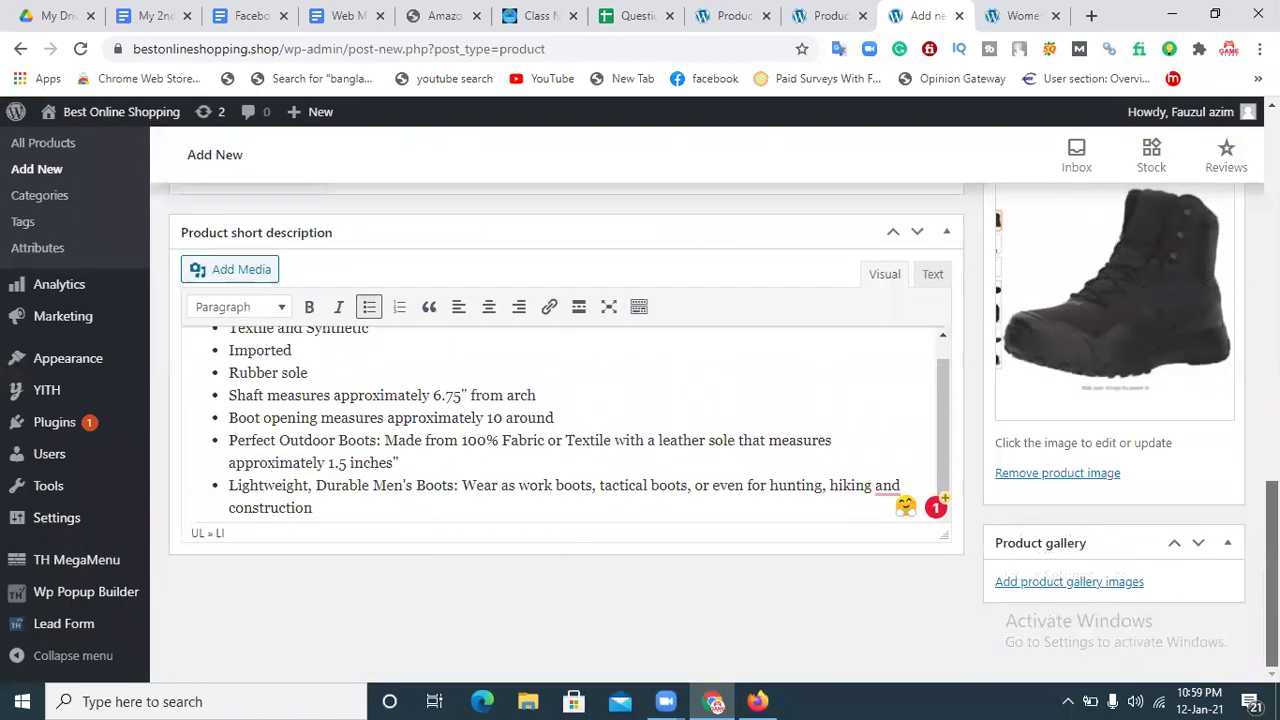
click(1087, 582)
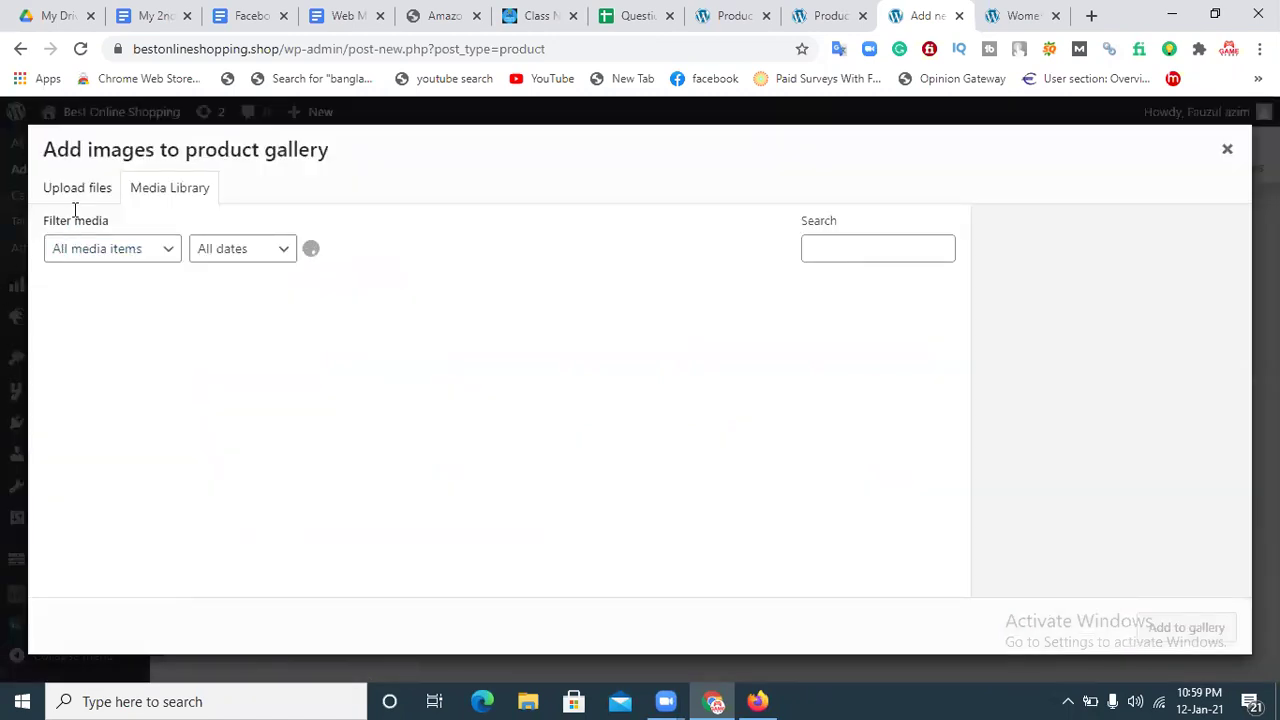
click(430, 15)
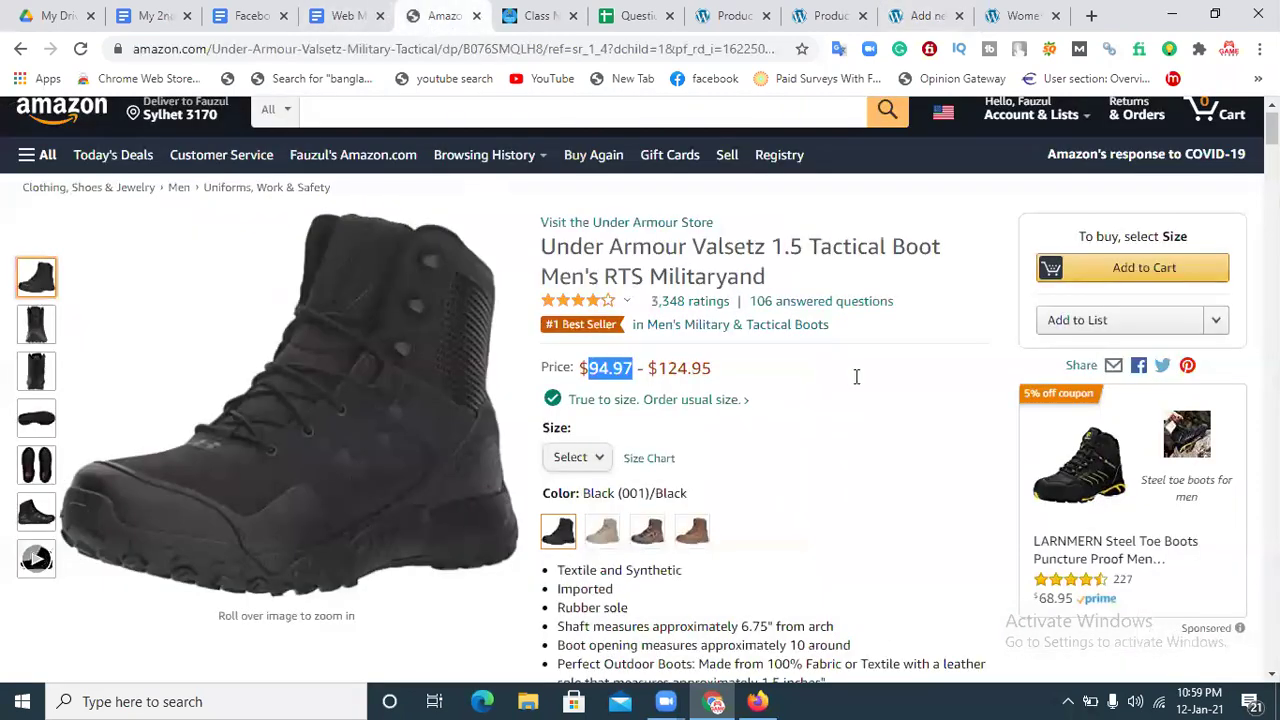
scroll(752, 345, down, 3)
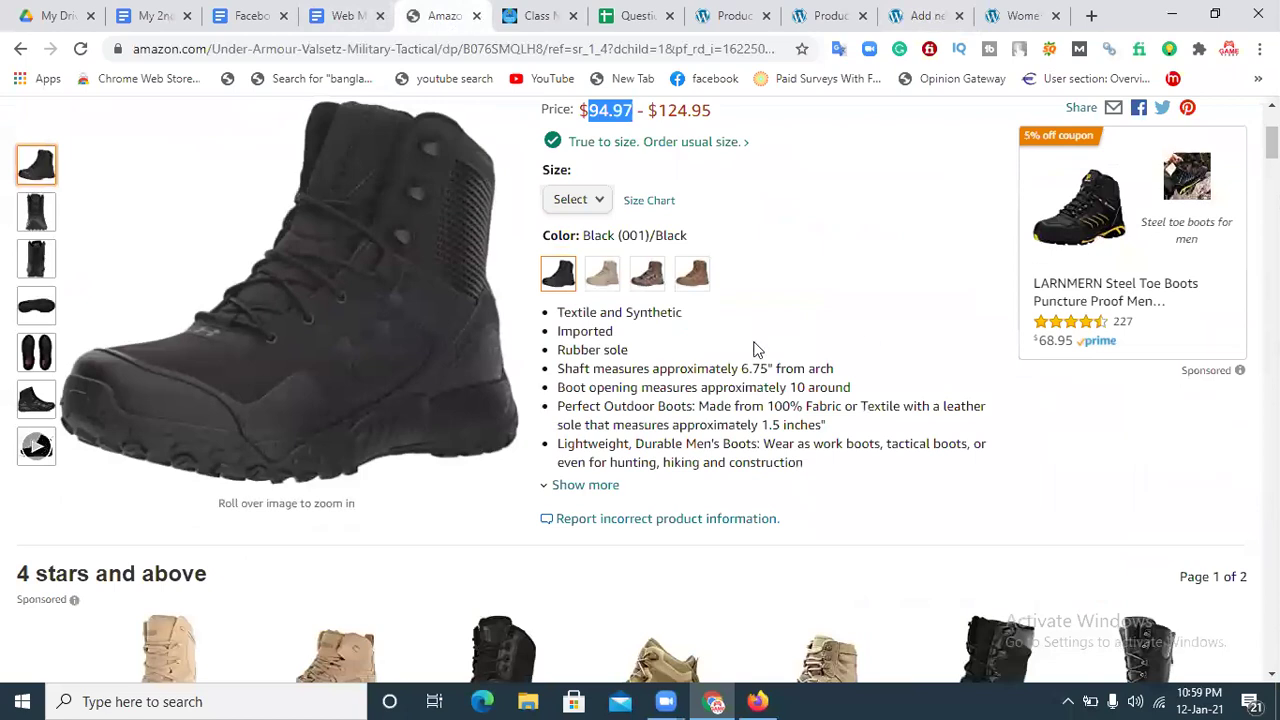
click(692, 276)
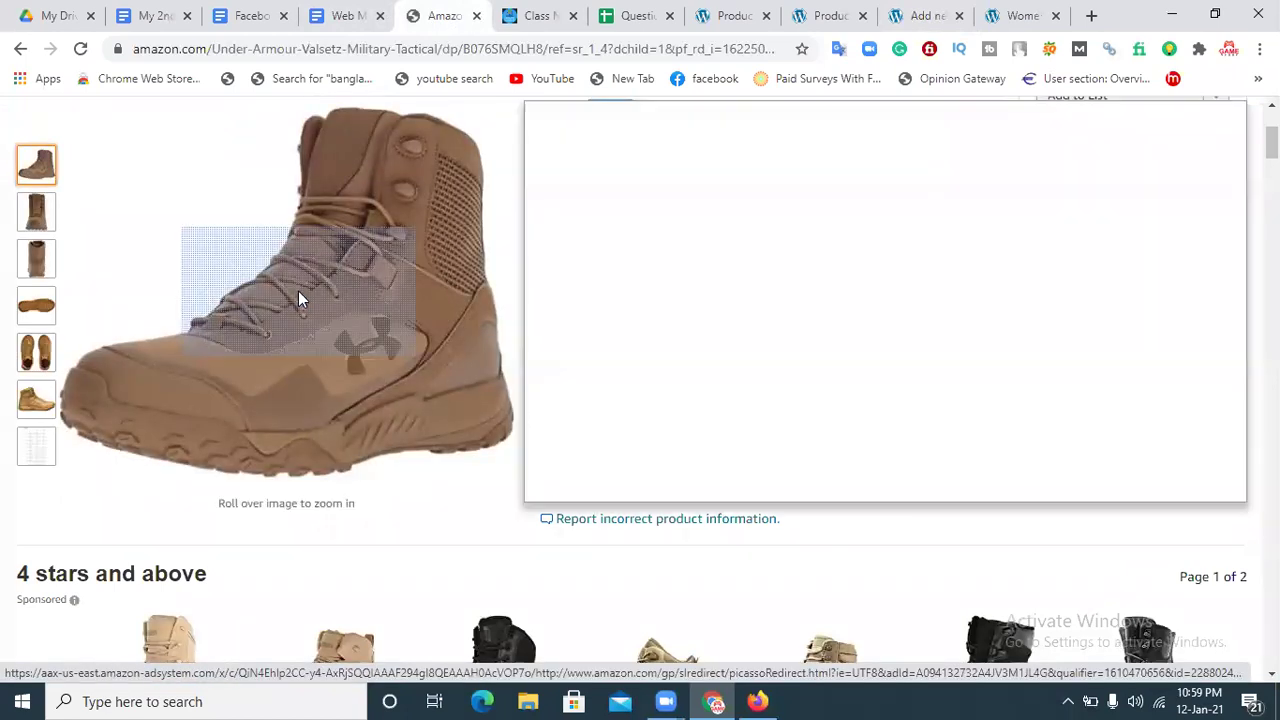
right_click(300, 291)
click(200, 363)
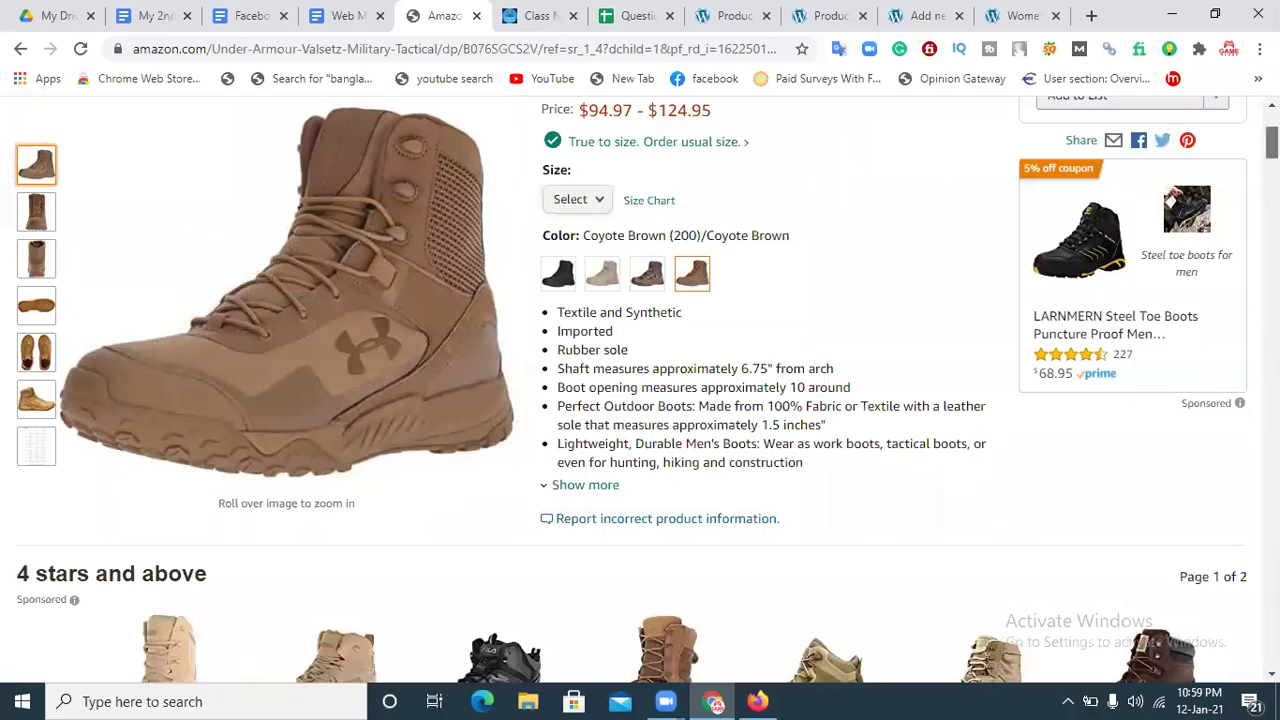
Capture the brown boot's image with Lightshot, about 491 x 481 px, and save it as the PNG Screenshot_52 in the Lightshot folder
scroll(760, 390, up, 1)
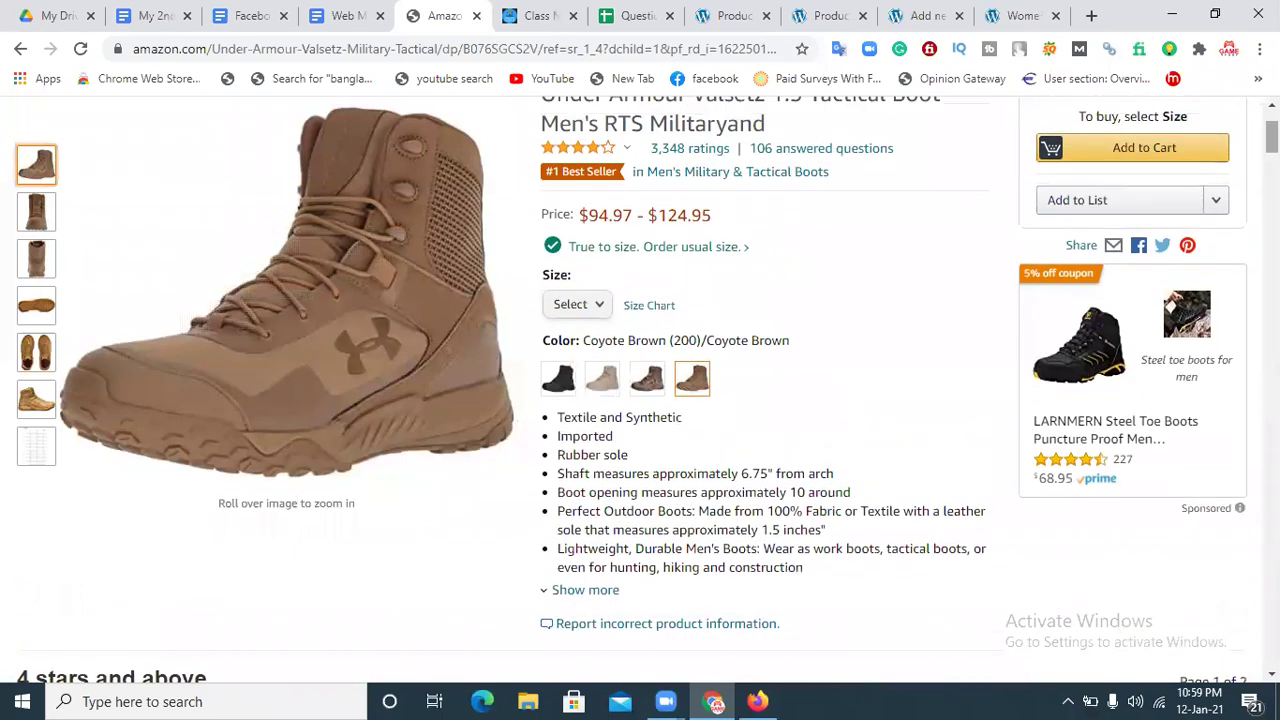
click(1068, 701)
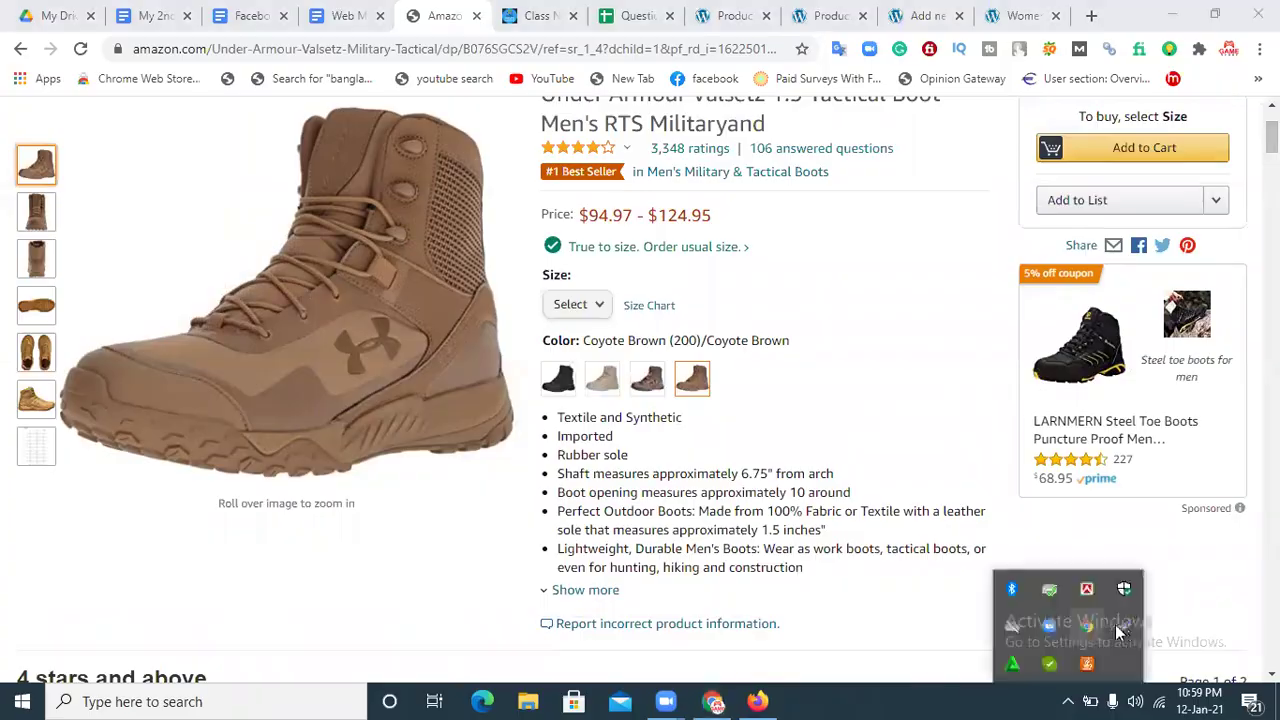
click(1125, 636)
drag(70, 105, 520, 543)
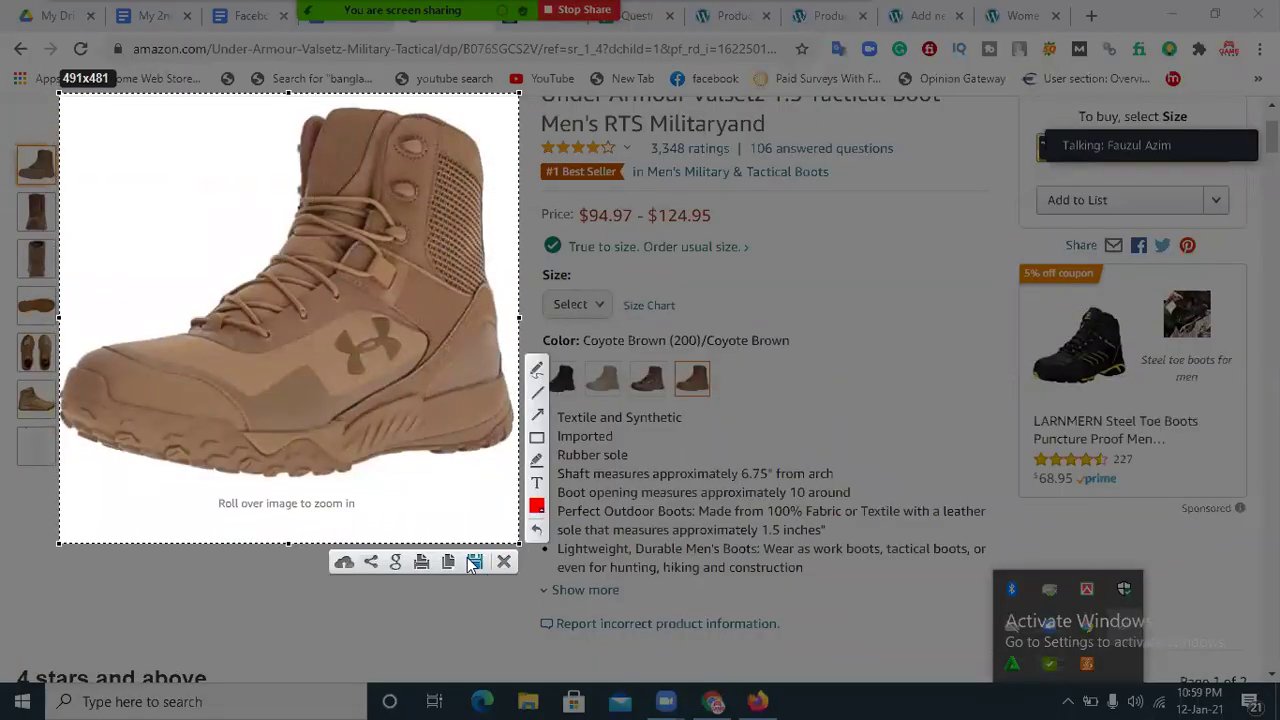
click(475, 562)
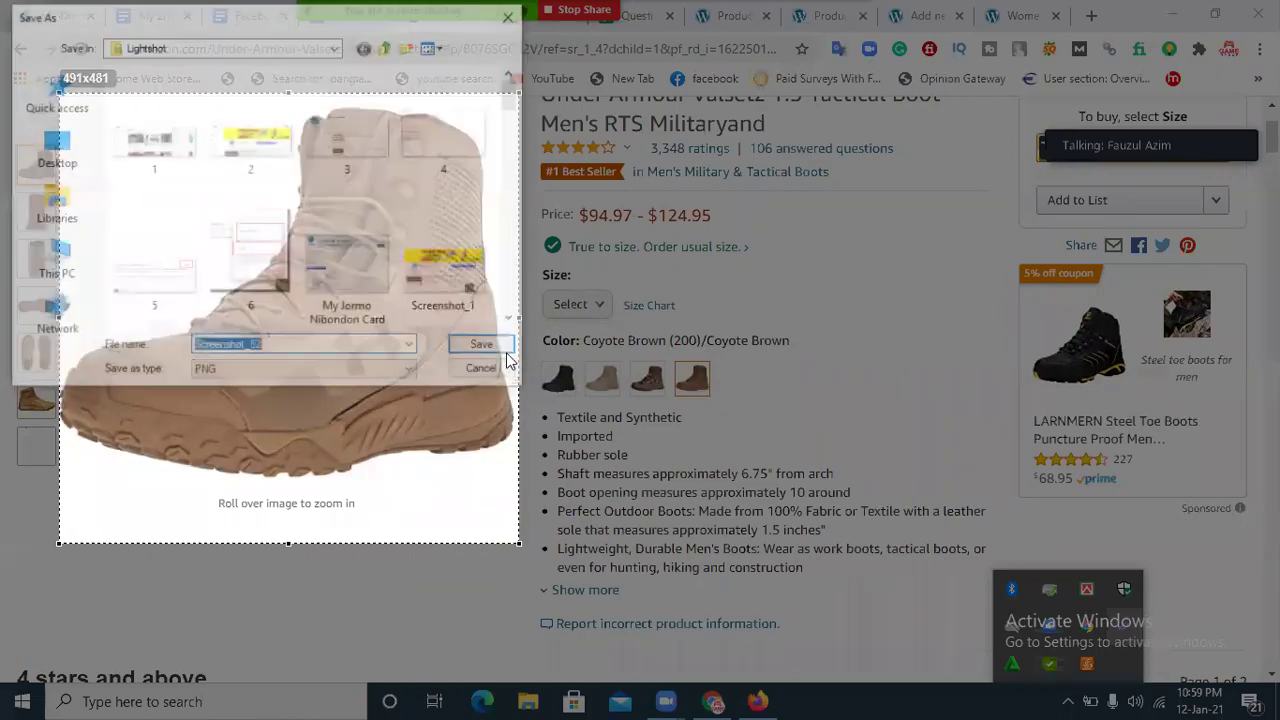
click(506, 350)
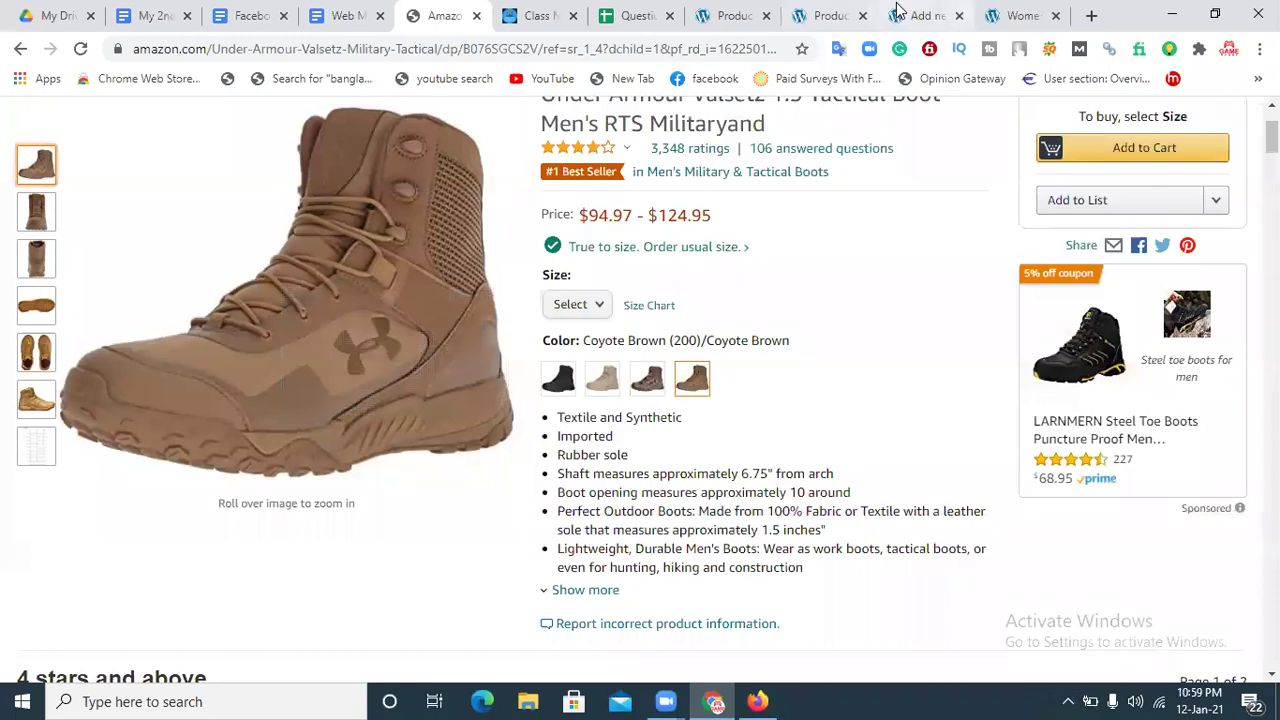
Upload Screenshot_52 from the Lightshot folder and add it to the boot's product gallery
click(900, 14)
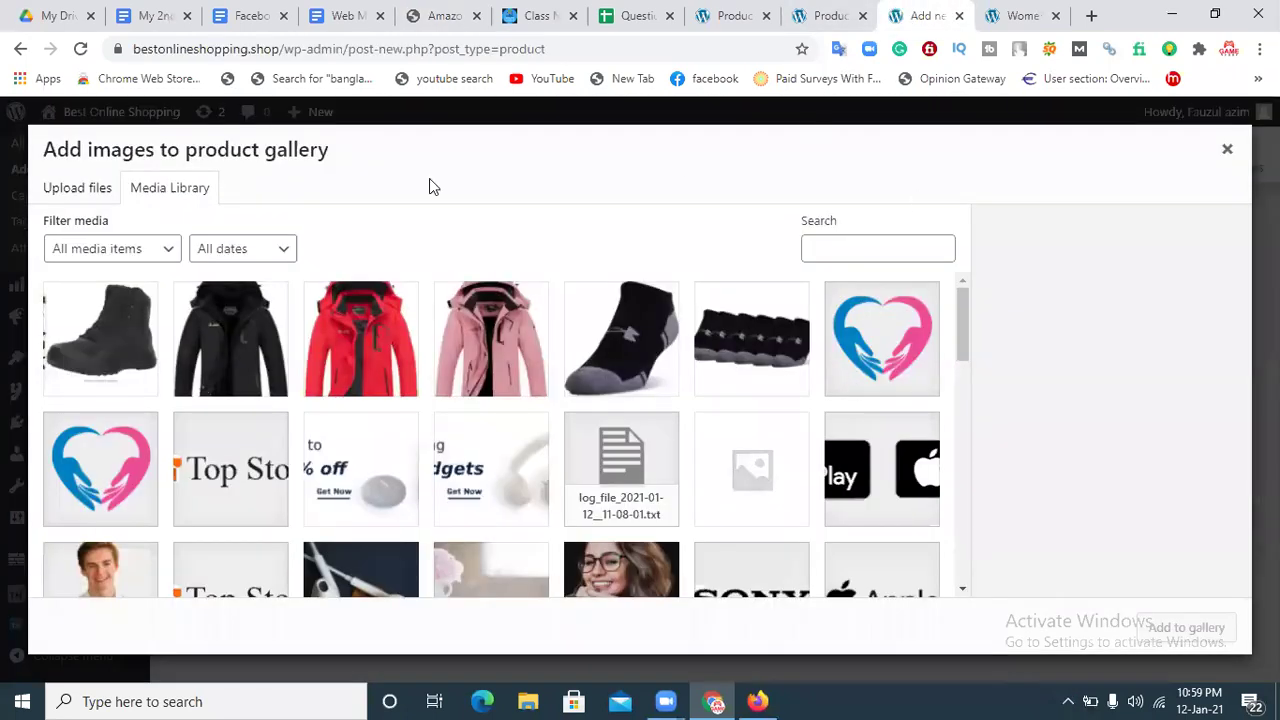
click(86, 190)
click(660, 438)
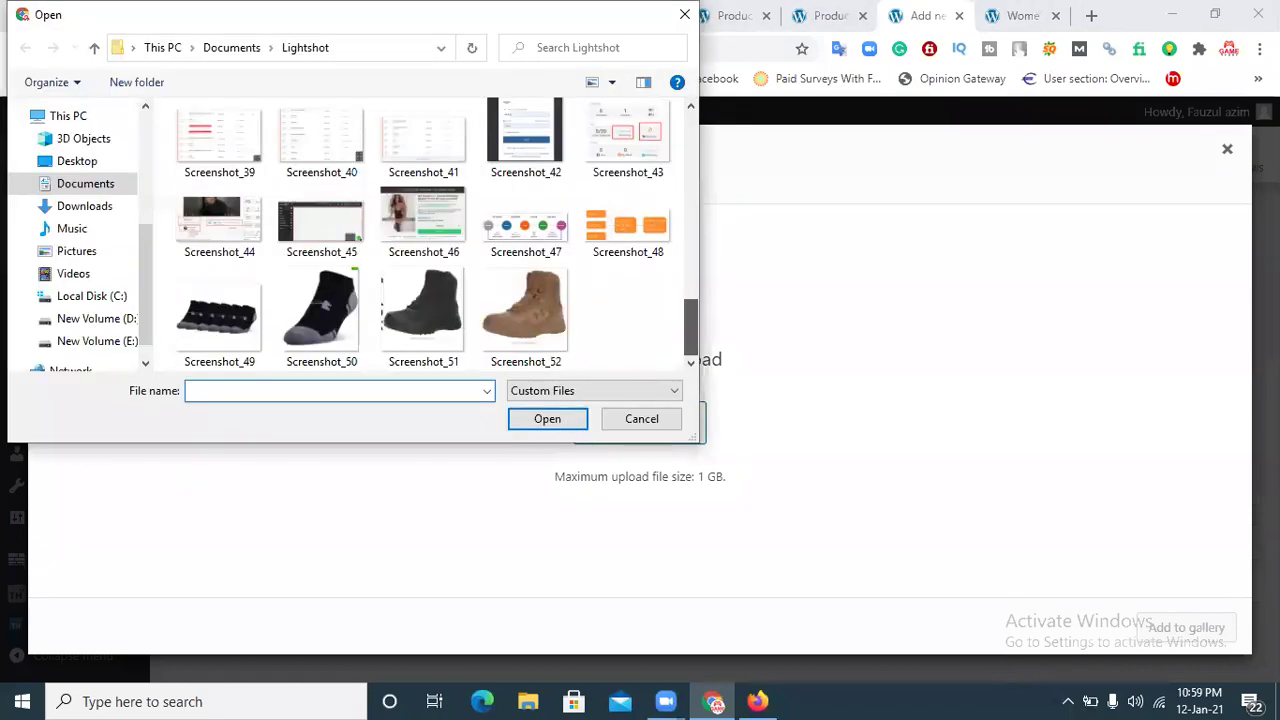
click(575, 425)
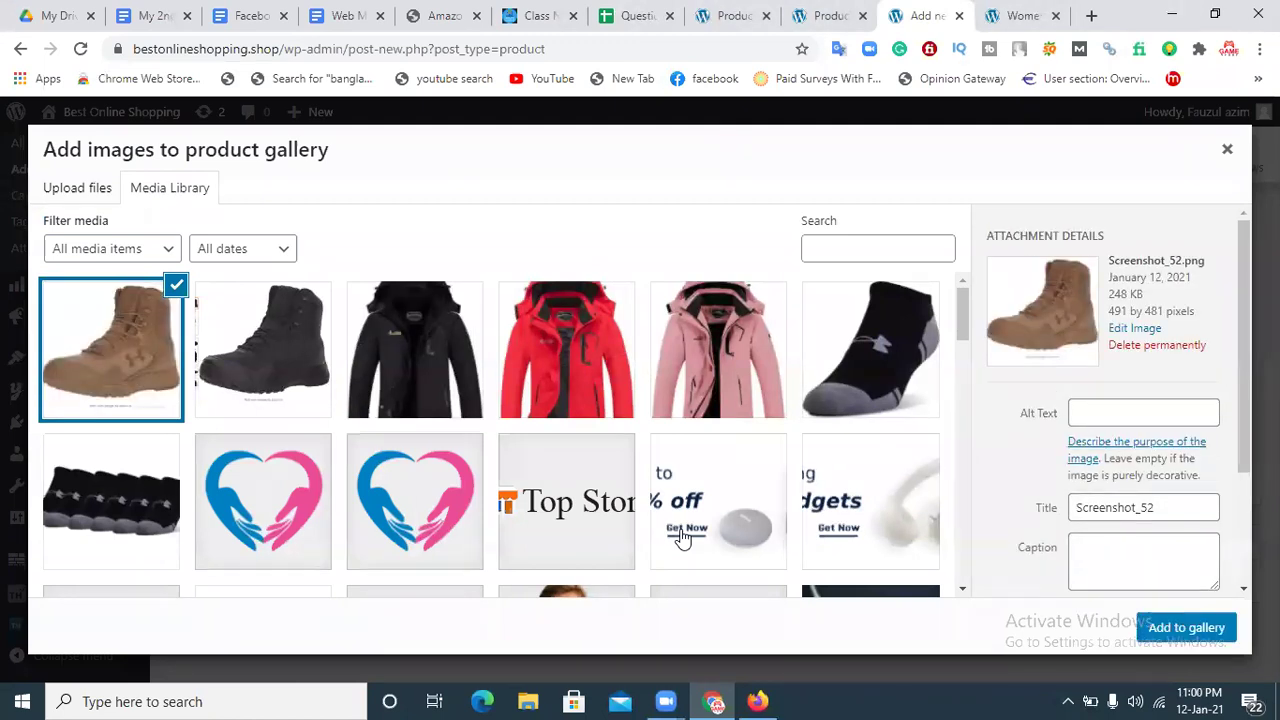
click(1172, 628)
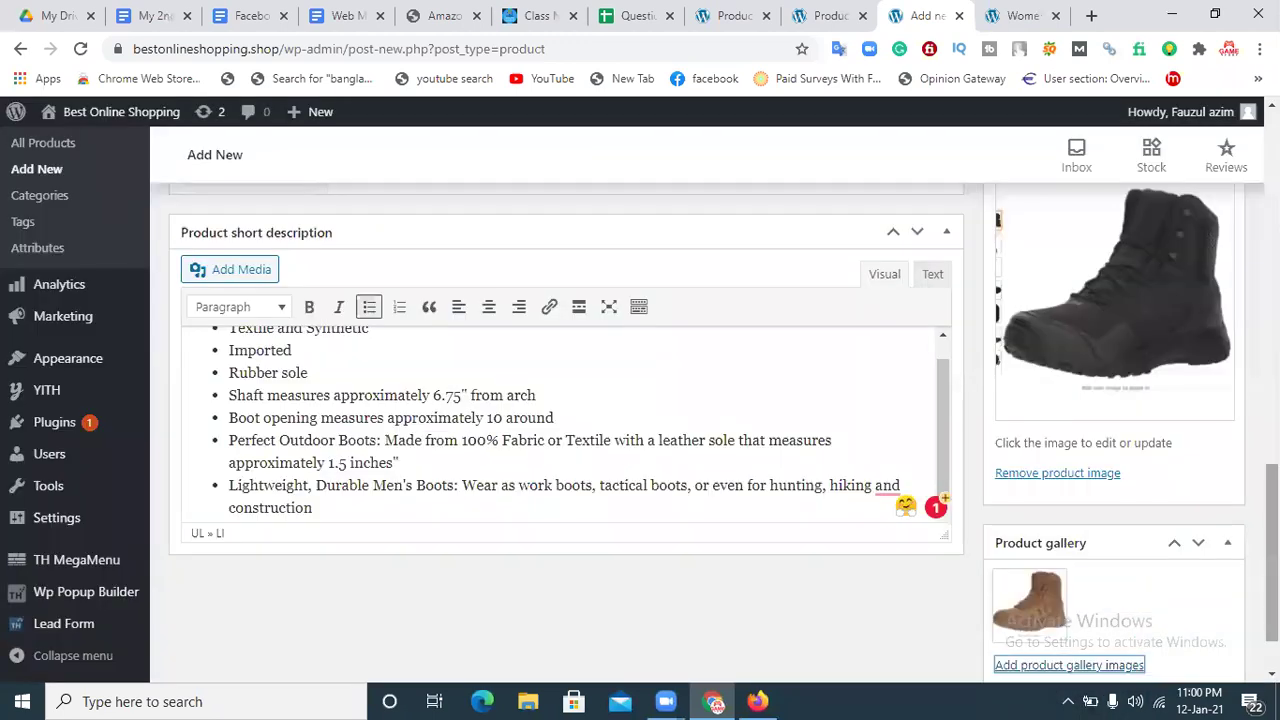
Assign the boot to the Men Fashion category and publish the product
scroll(566, 400, up, 4)
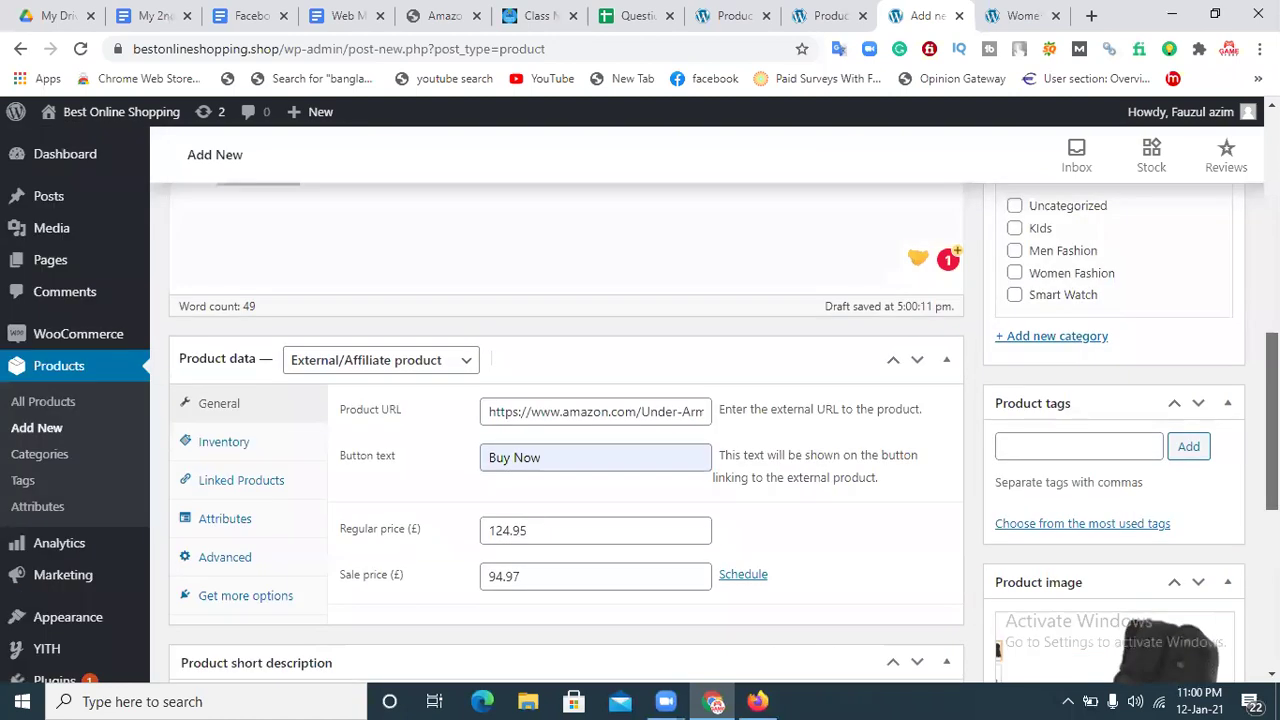
scroll(566, 400, up, 1)
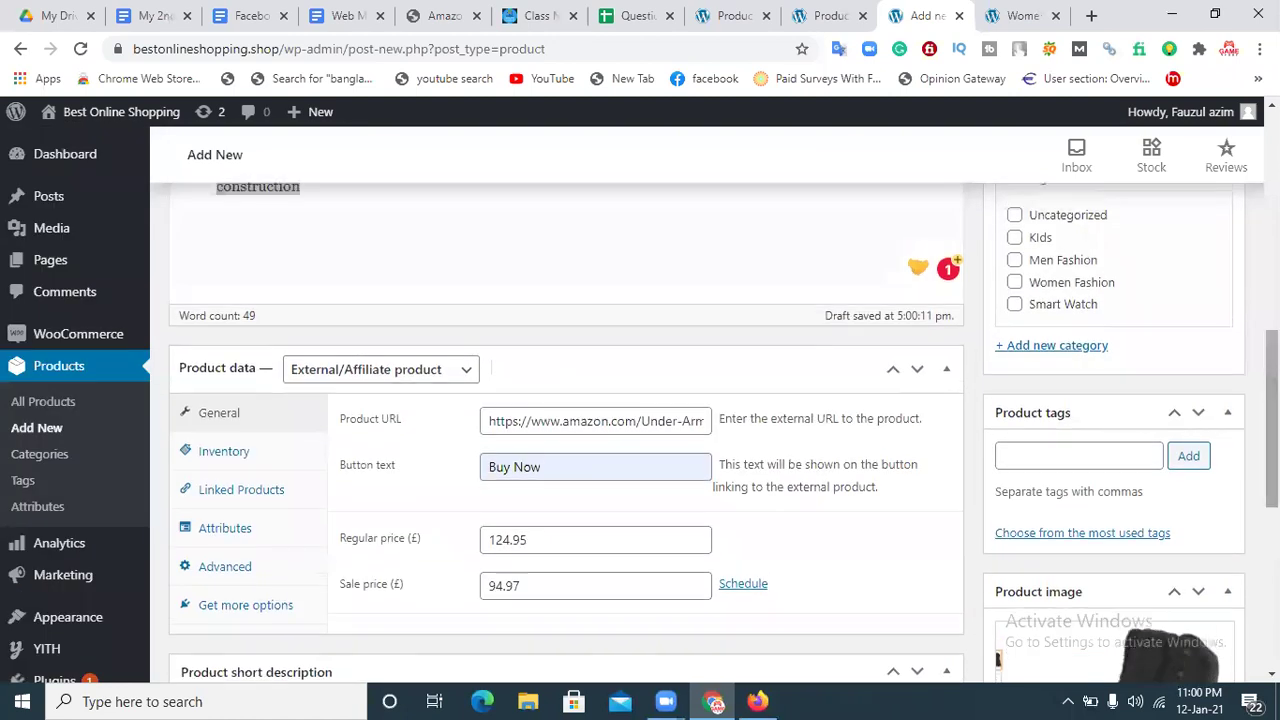
scroll(566, 400, up, 2)
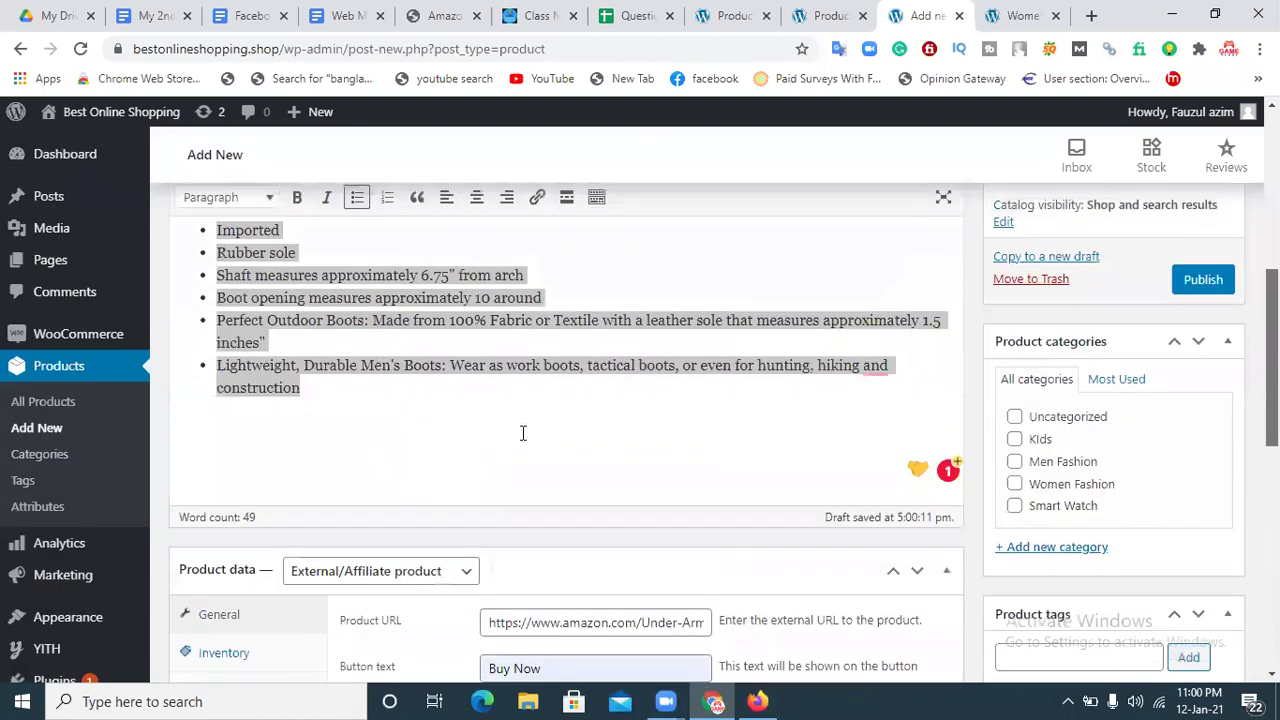
scroll(522, 433, up, 2)
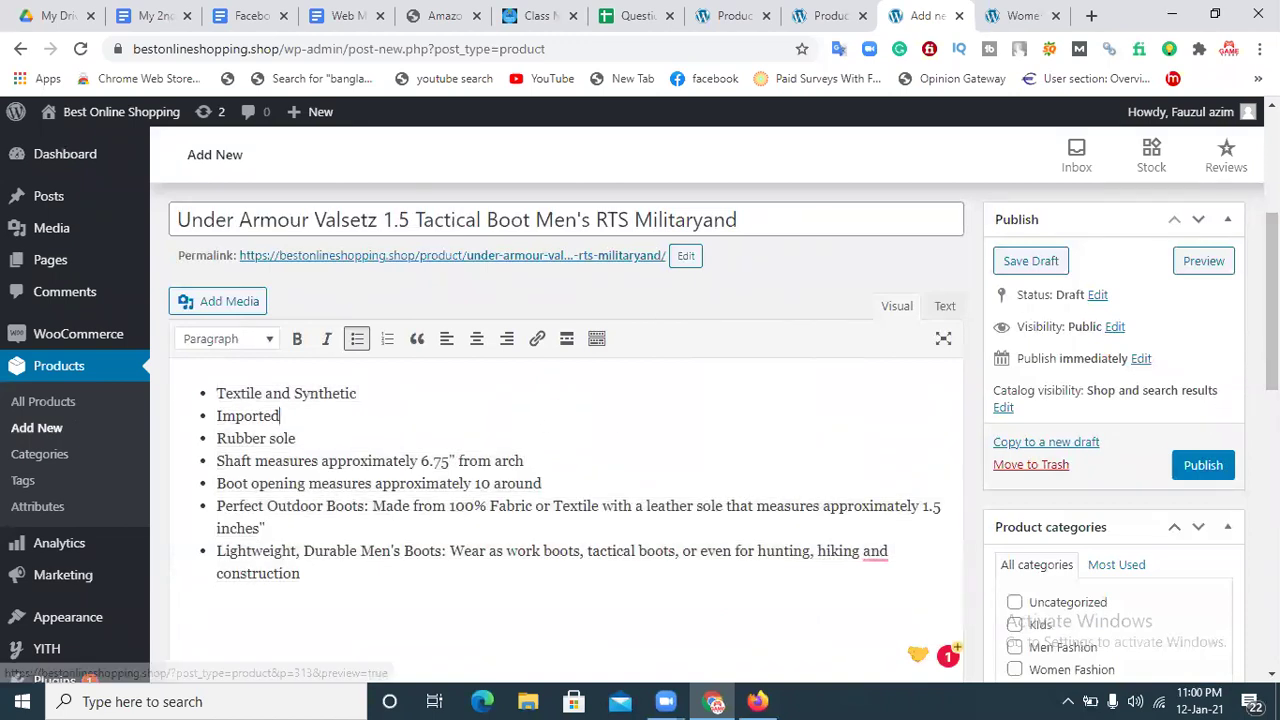
scroll(1272, 300, down, 2)
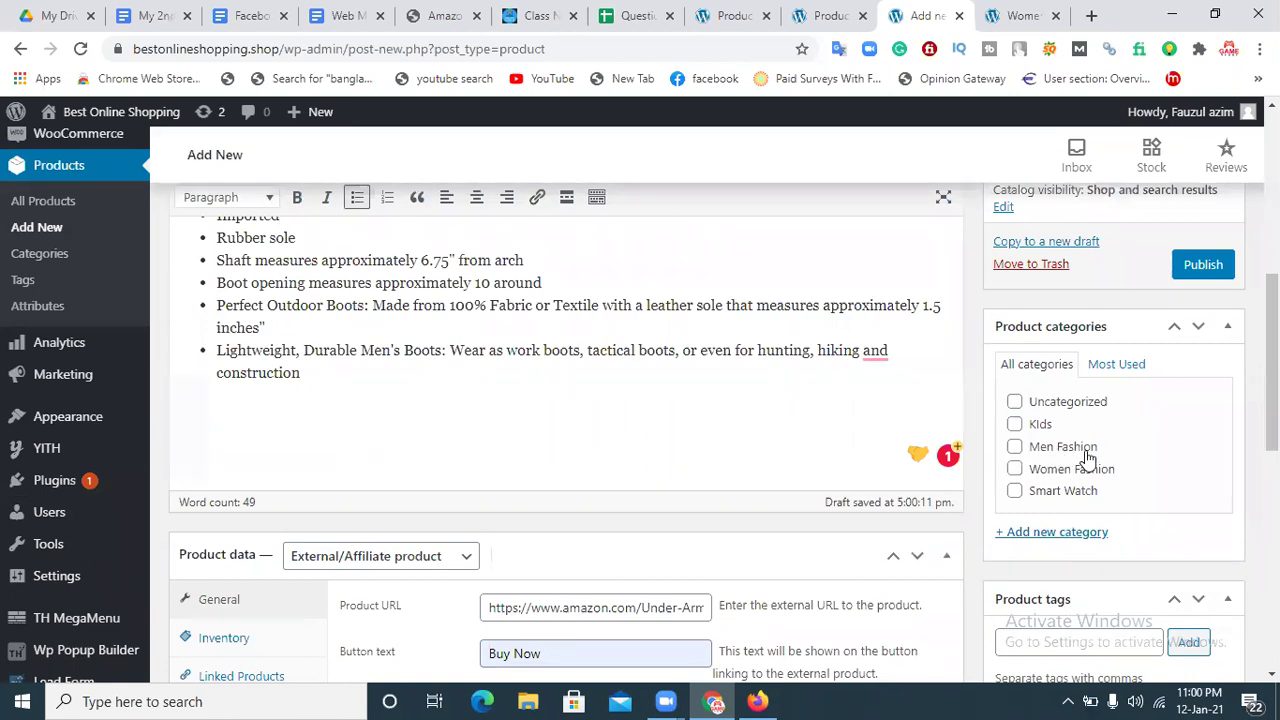
click(1201, 268)
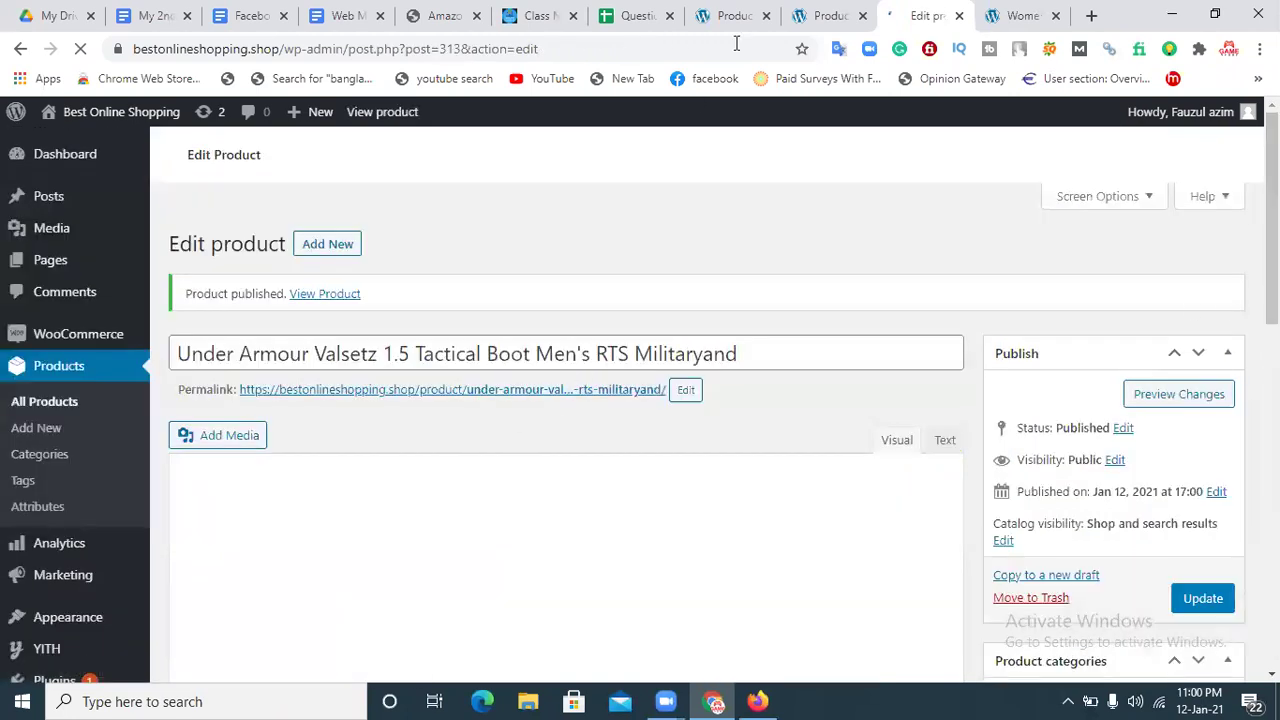
Reload the storefront and view the Men Fashion category to check the published boot
click(1013, 16)
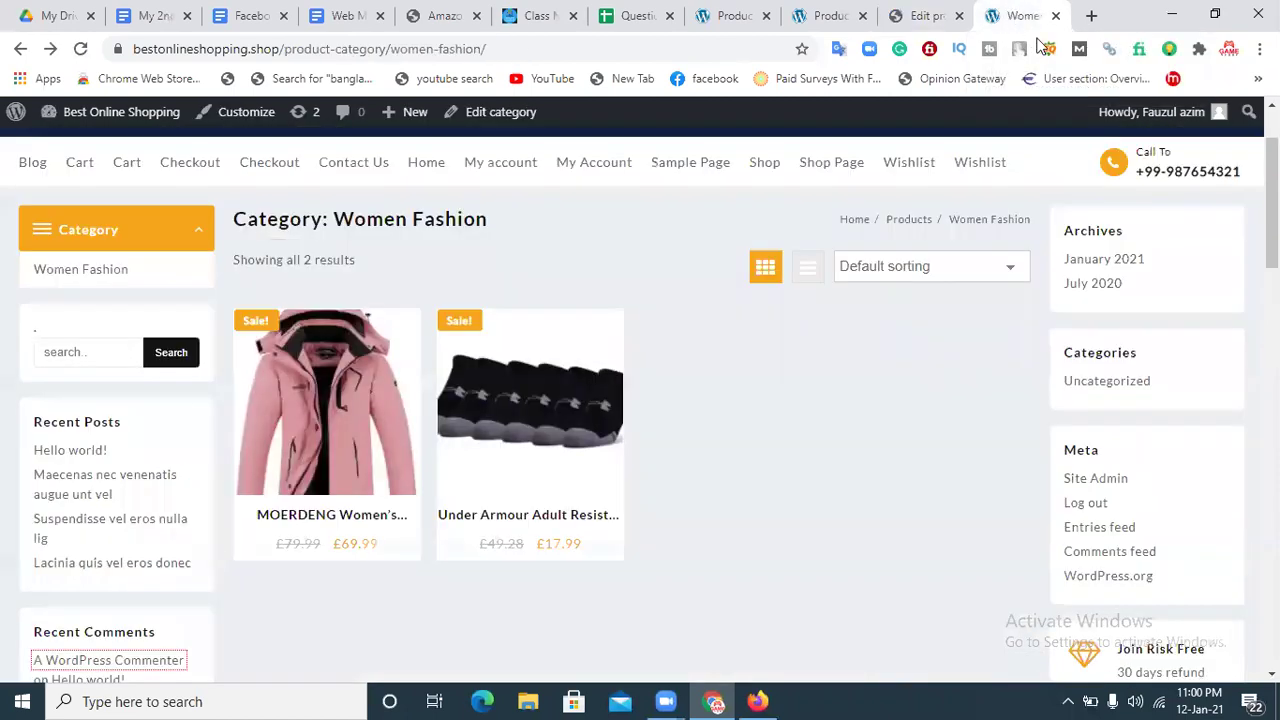
click(81, 50)
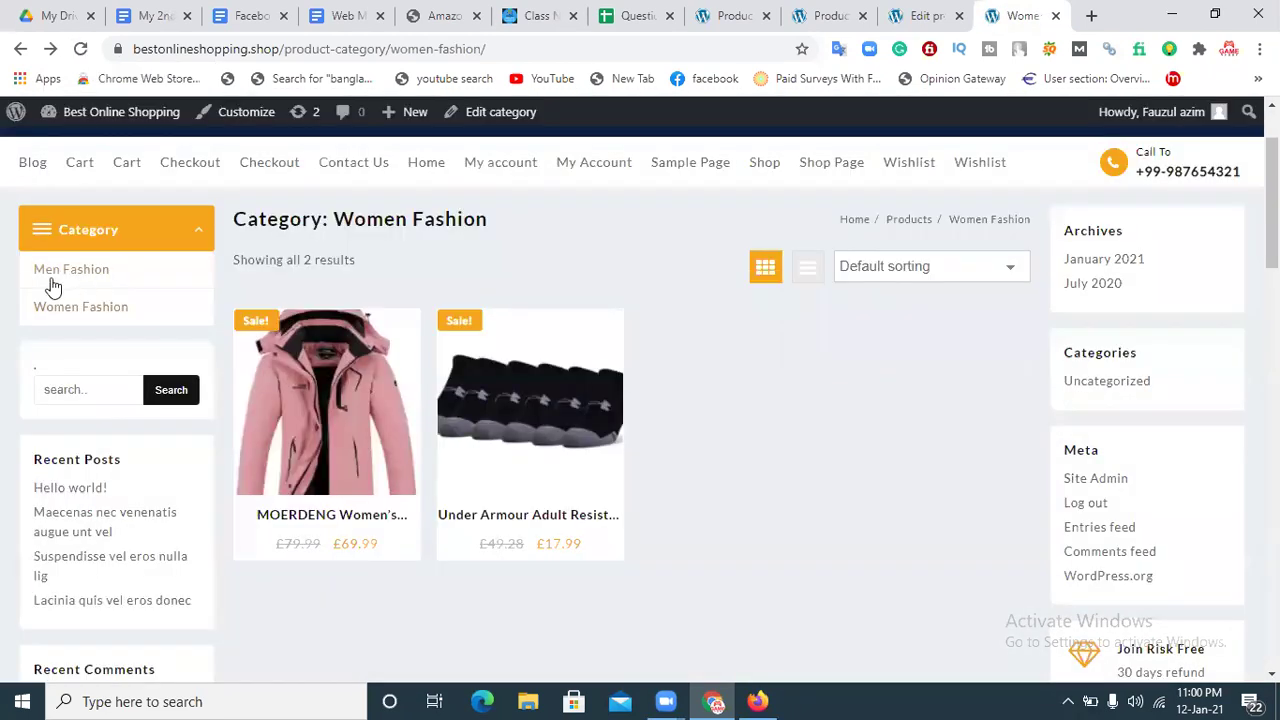
click(104, 278)
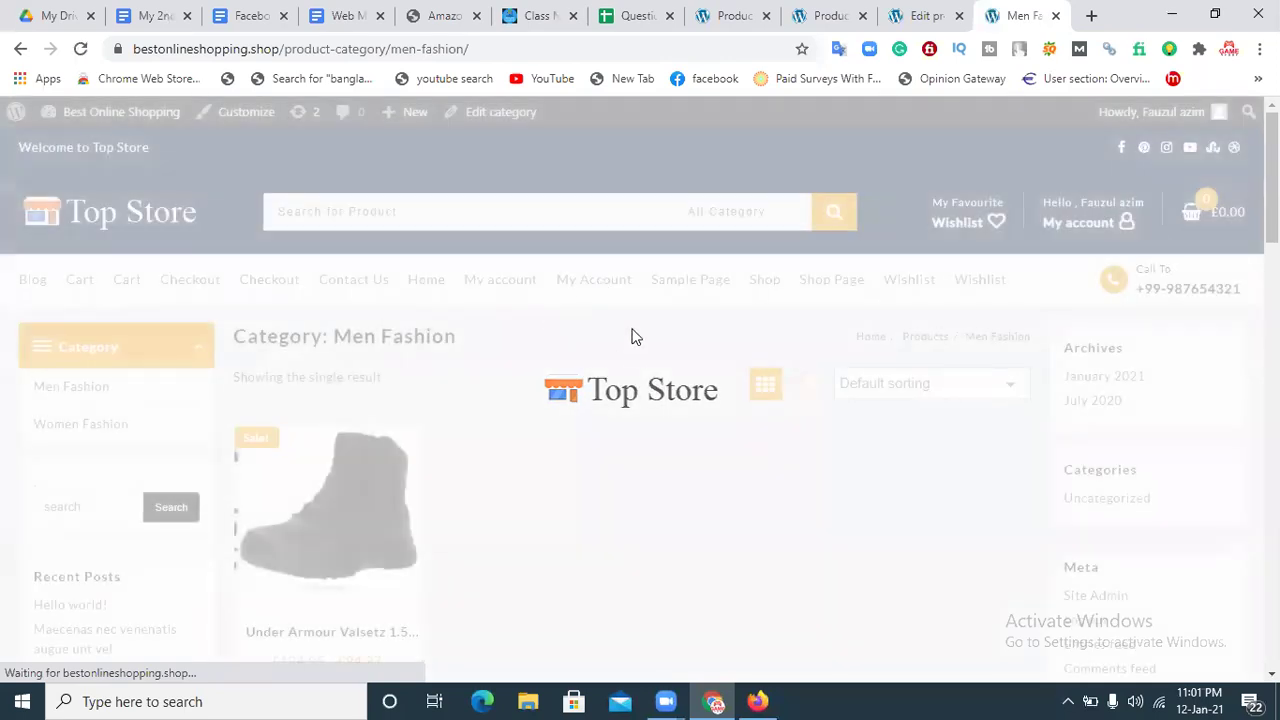
scroll(443, 249, down, 2)
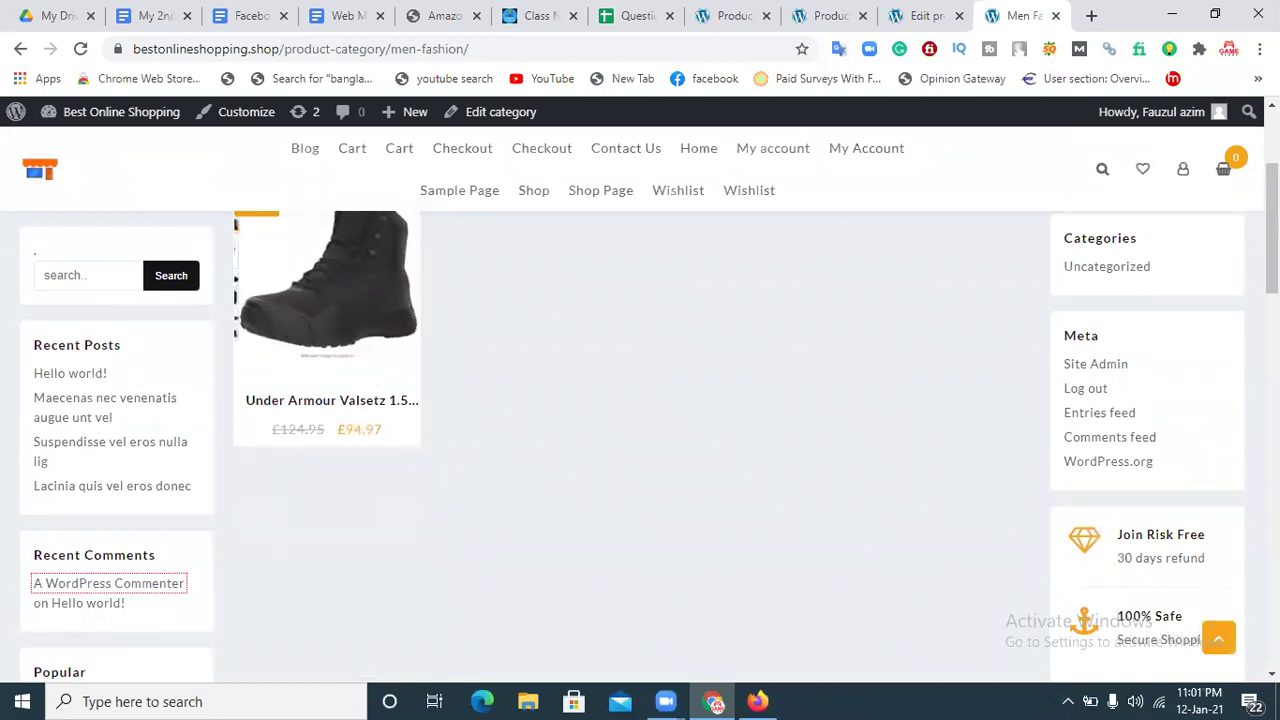
scroll(367, 375, up, 2)
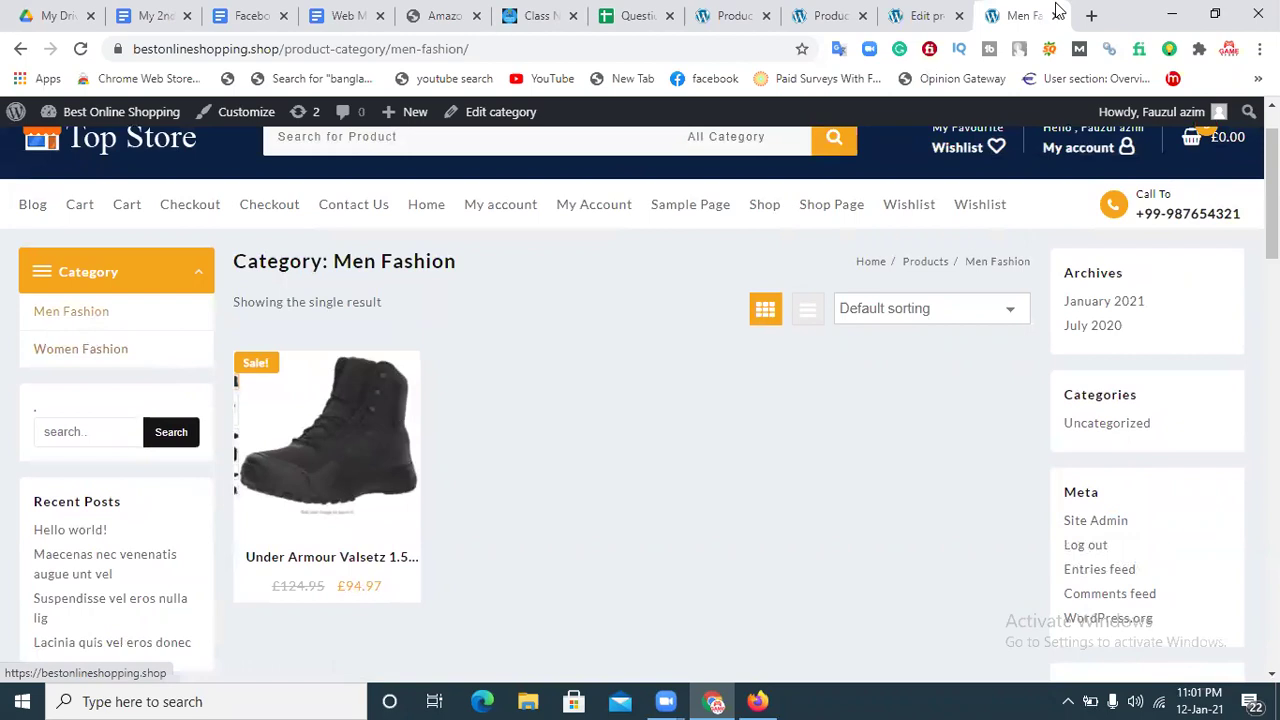
Go to the store's product categories page and enter Smart Phone as the new category's name
click(912, 12)
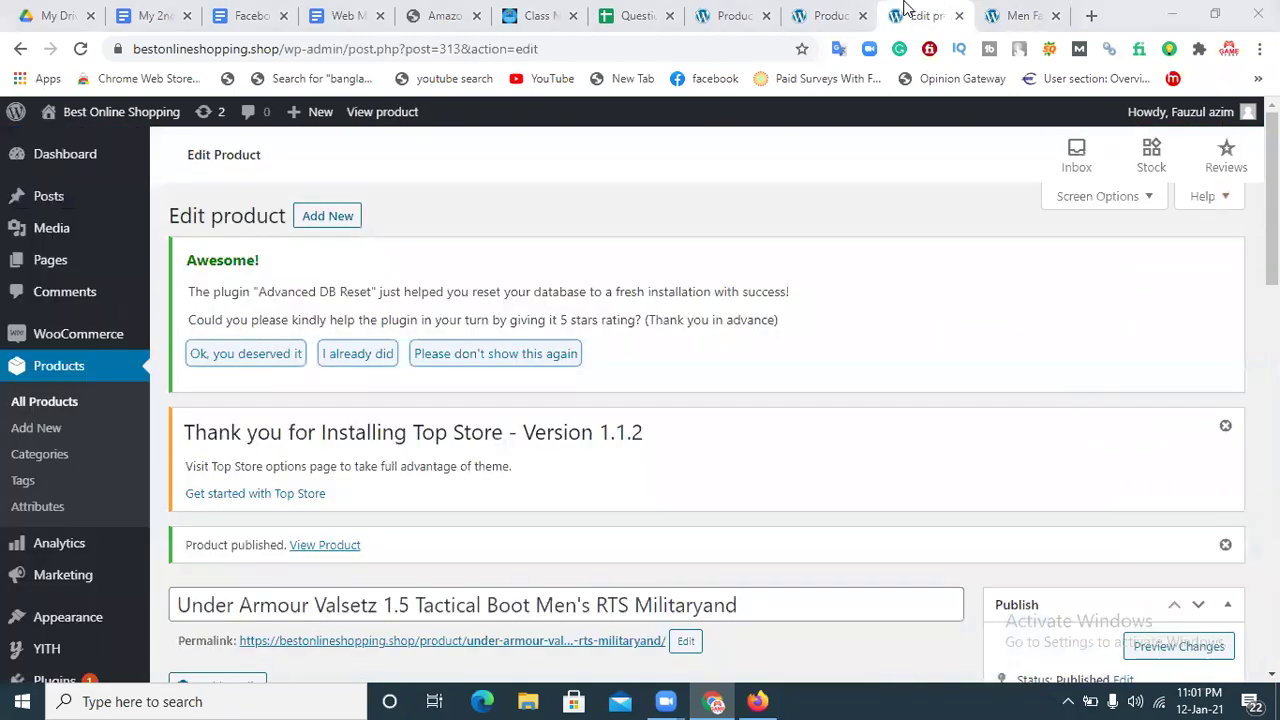
key(ctrl+shift+Tab)
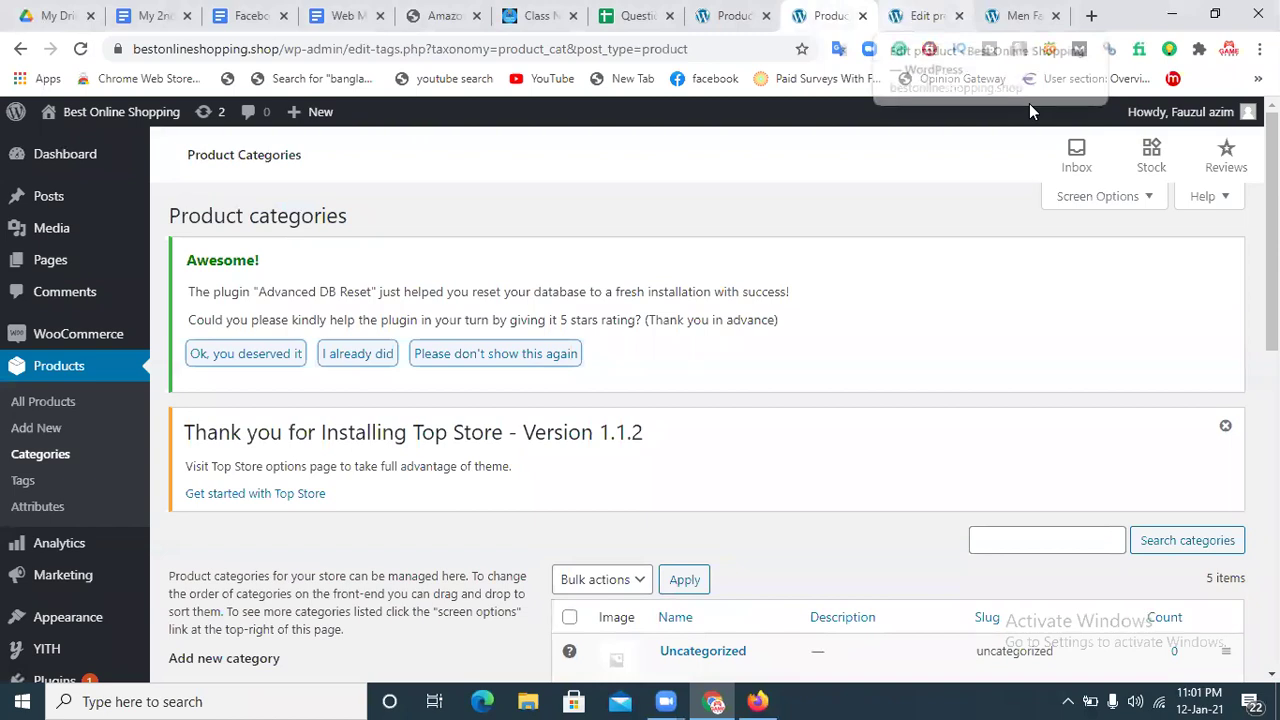
scroll(666, 434, down, 3)
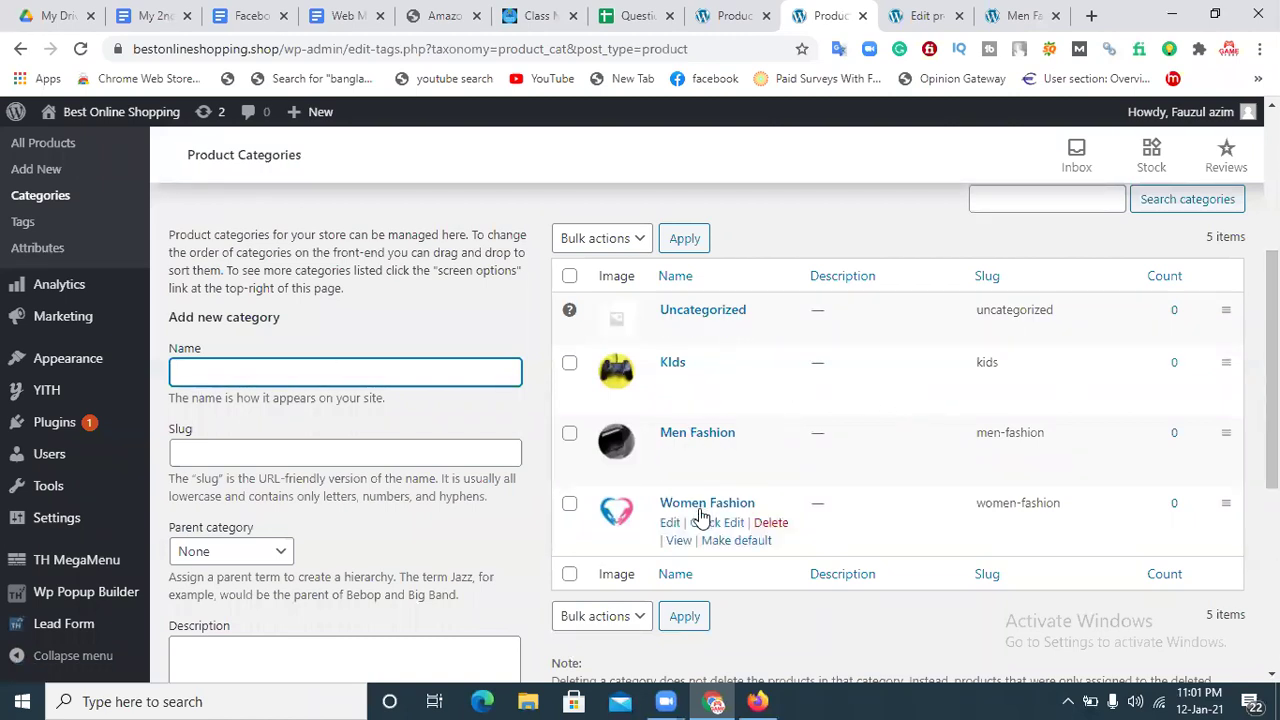
mouse_move(650, 437)
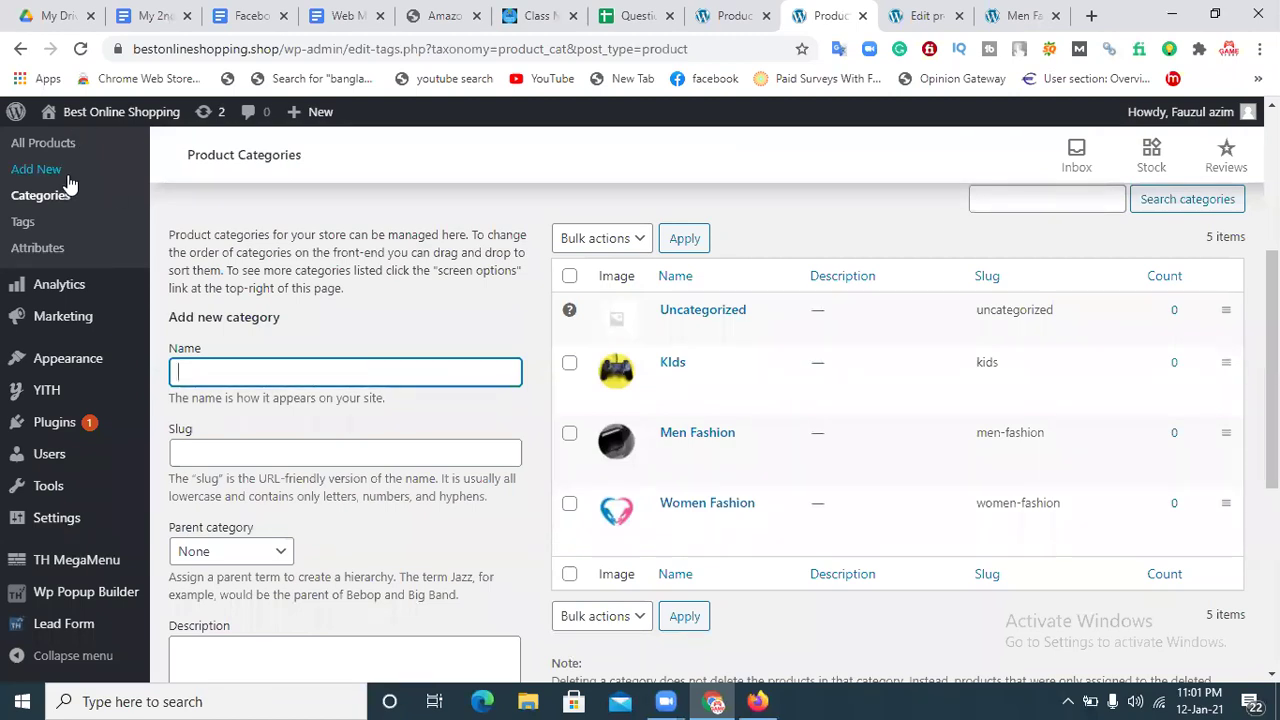
scroll(40, 200, up, 1)
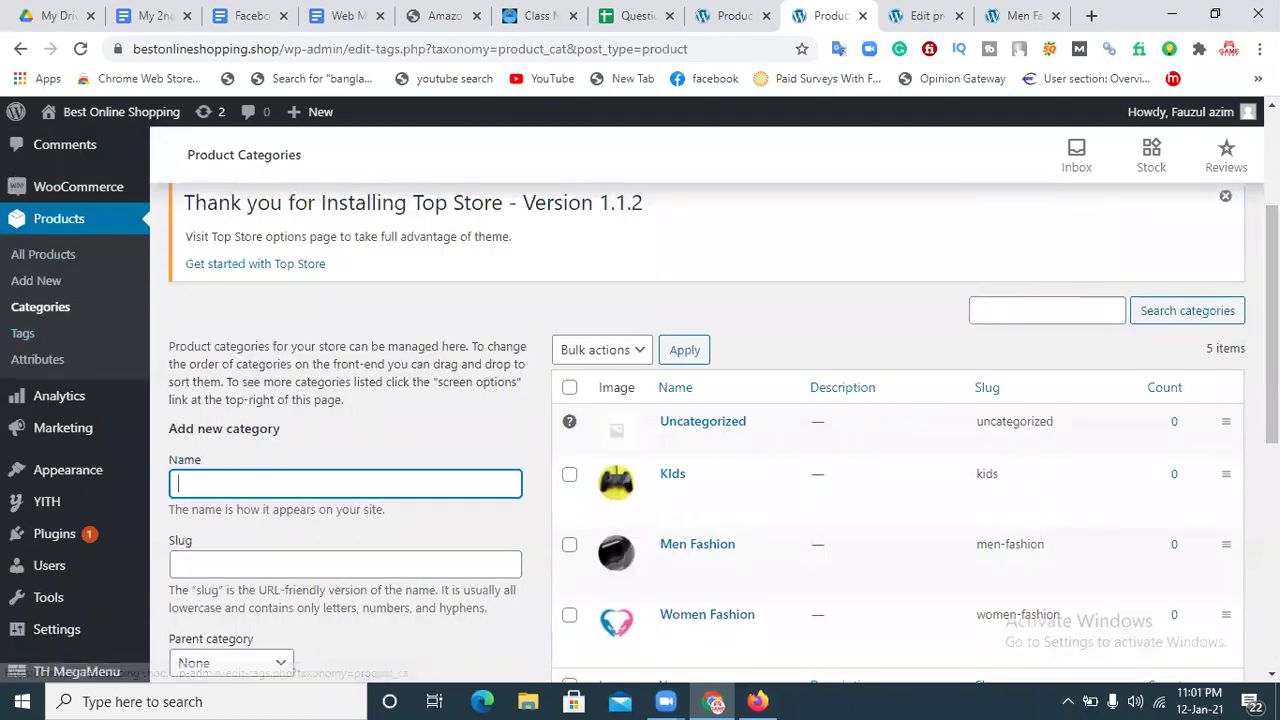
scroll(365, 382, down, 1)
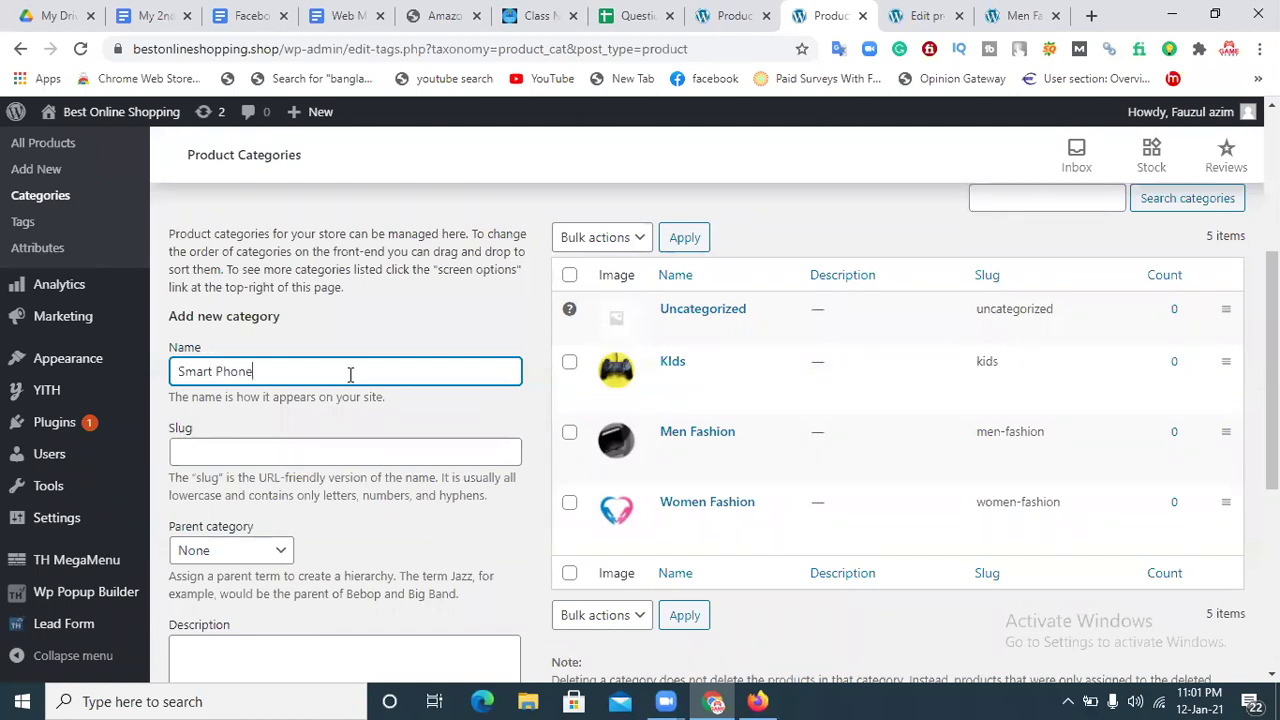
Give the new category the slug Smart-Phone and add it to the product categories
click(207, 457)
drag(272, 372, 172, 378)
key(ctrl+c)
click(275, 448)
key(ctrl+v)
click(218, 451)
key(BackSpace)
text(-)
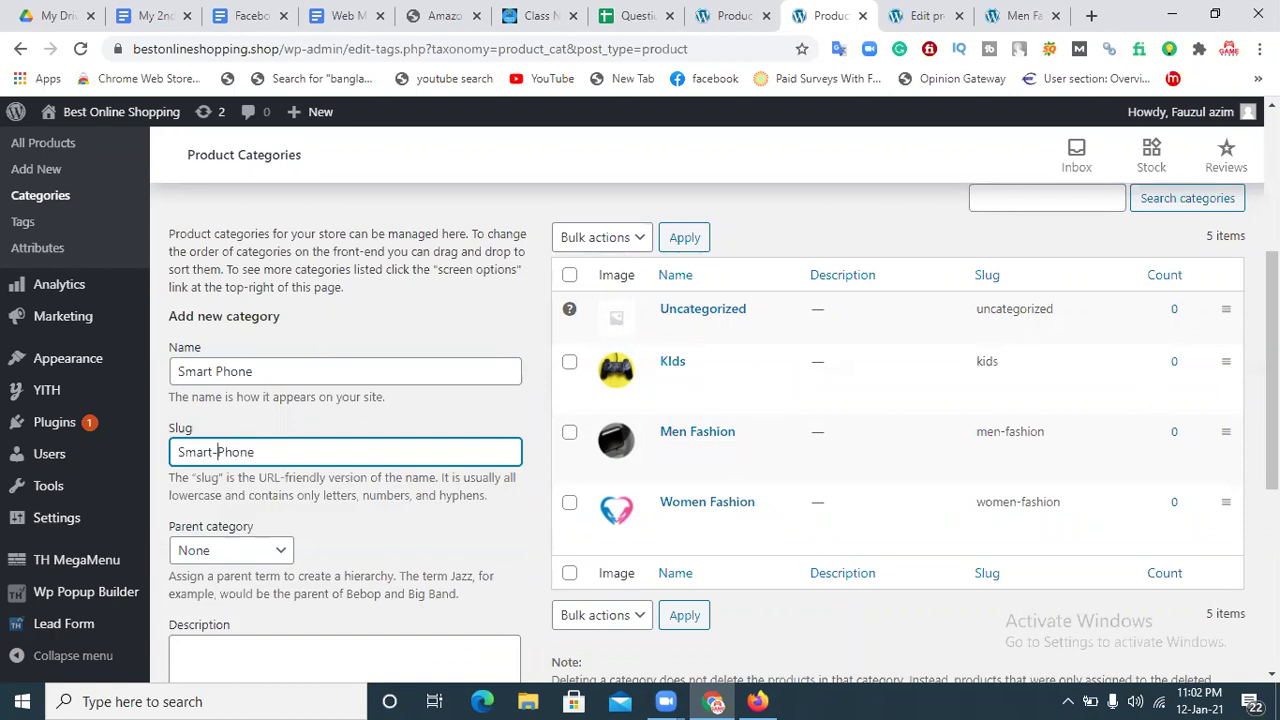
scroll(698, 590, down, 4)
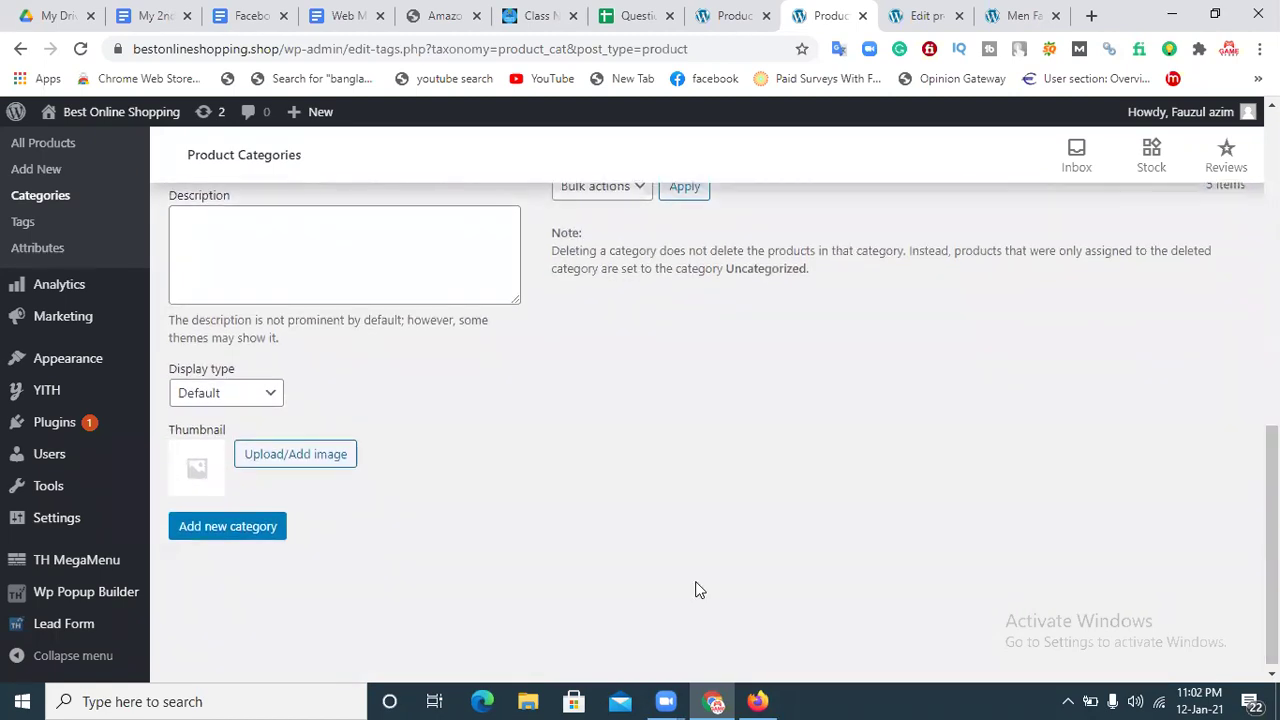
click(268, 538)
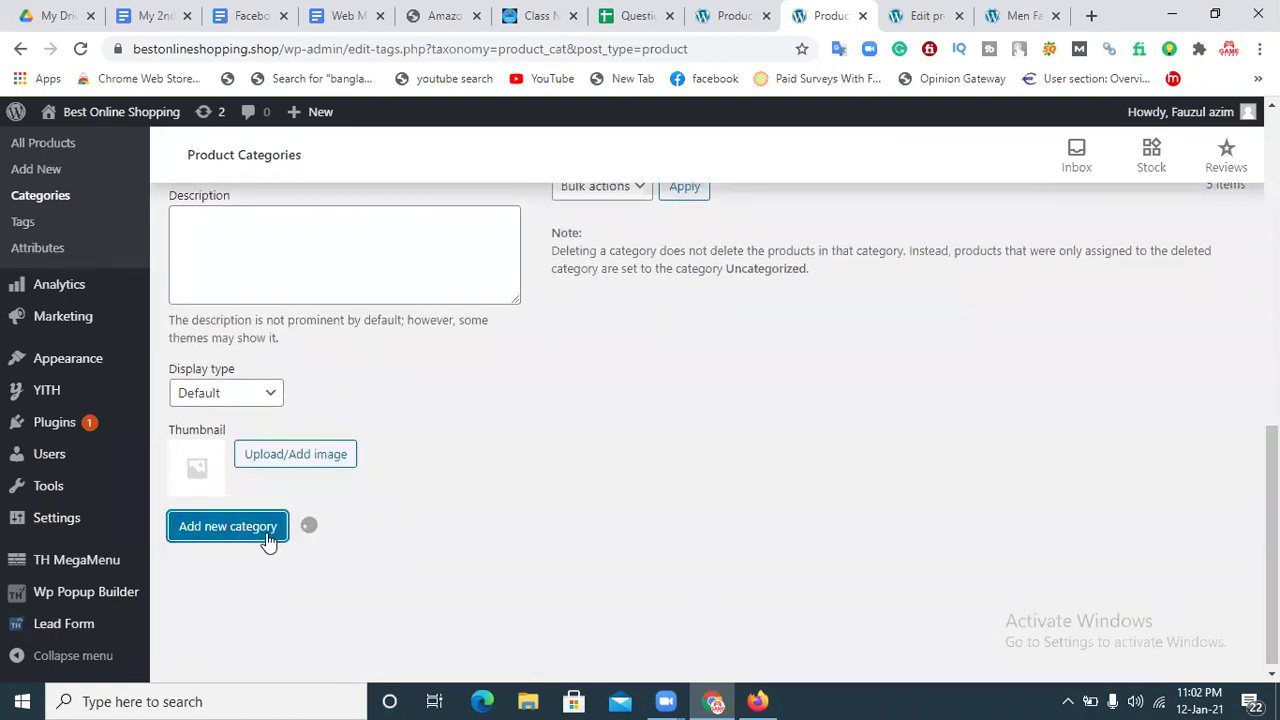
Check the new category in the category list and reload the storefront's Men Fashion page
scroll(868, 475, up, 3)
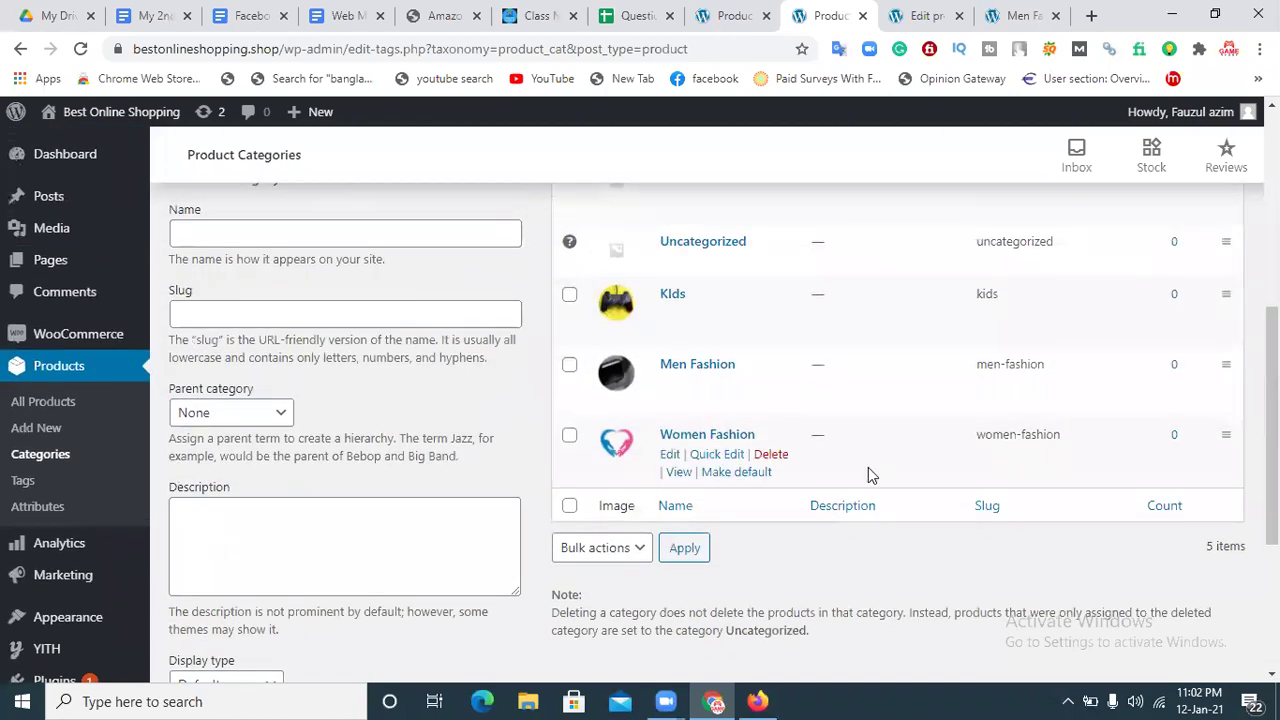
scroll(658, 308, up, 1)
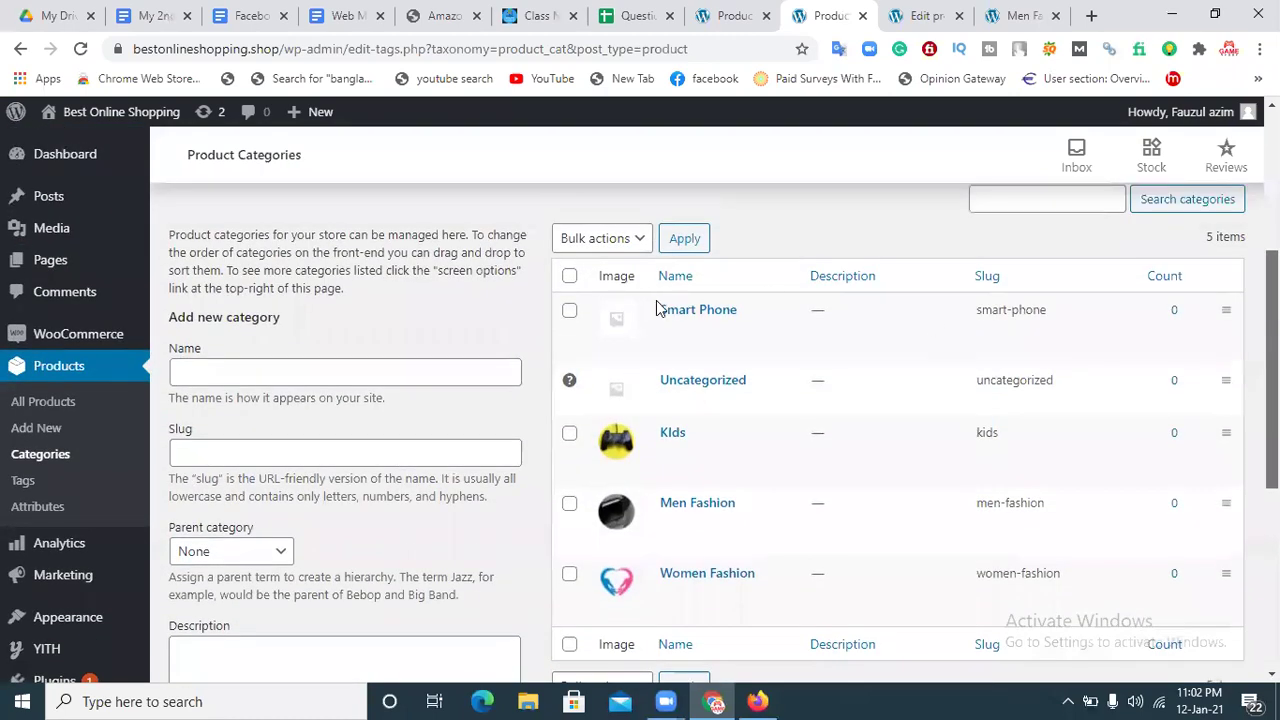
click(1022, 16)
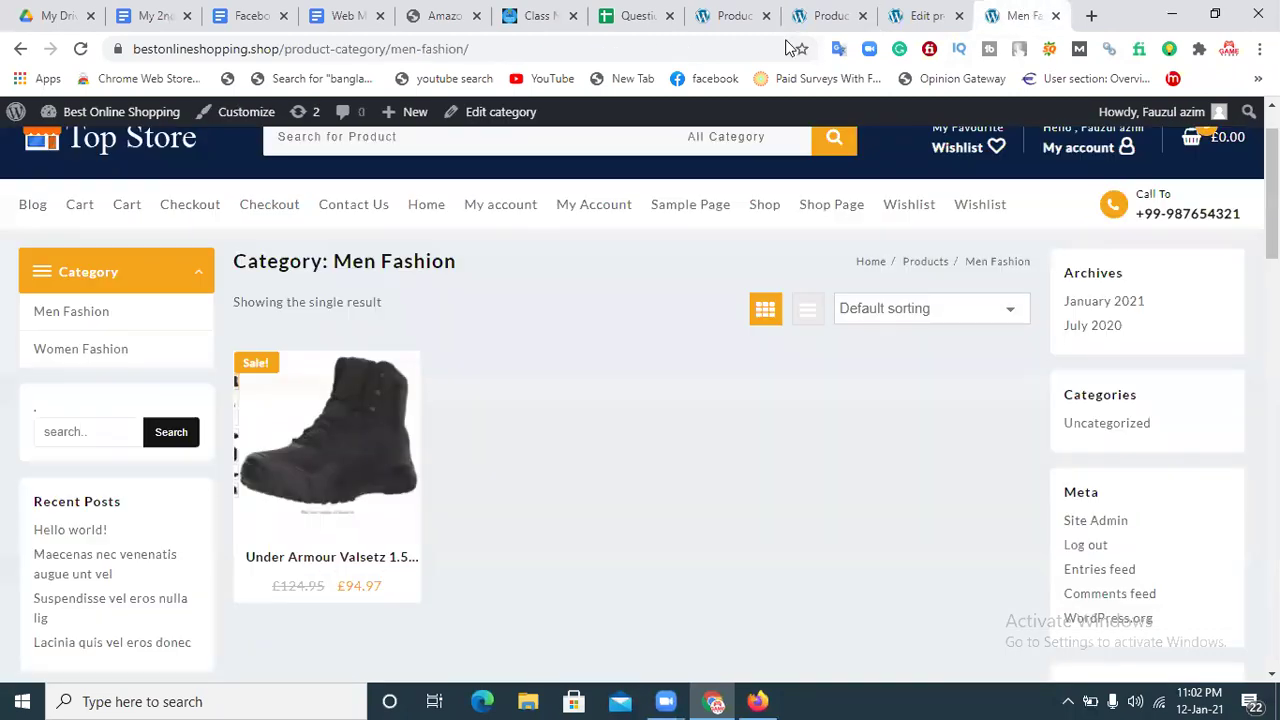
click(80, 48)
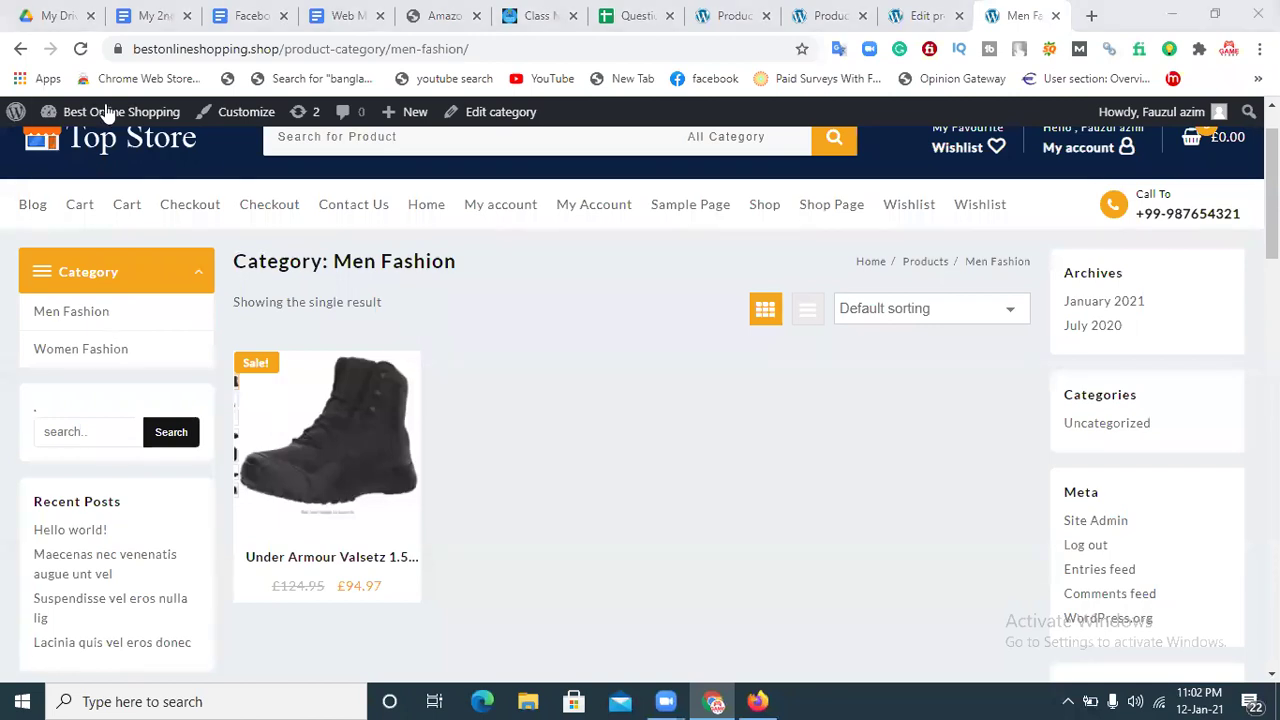
Search Amazon for "smart phone" and open the white Moto G Fast product page
click(440, 15)
scroll(1018, 112, up, 2)
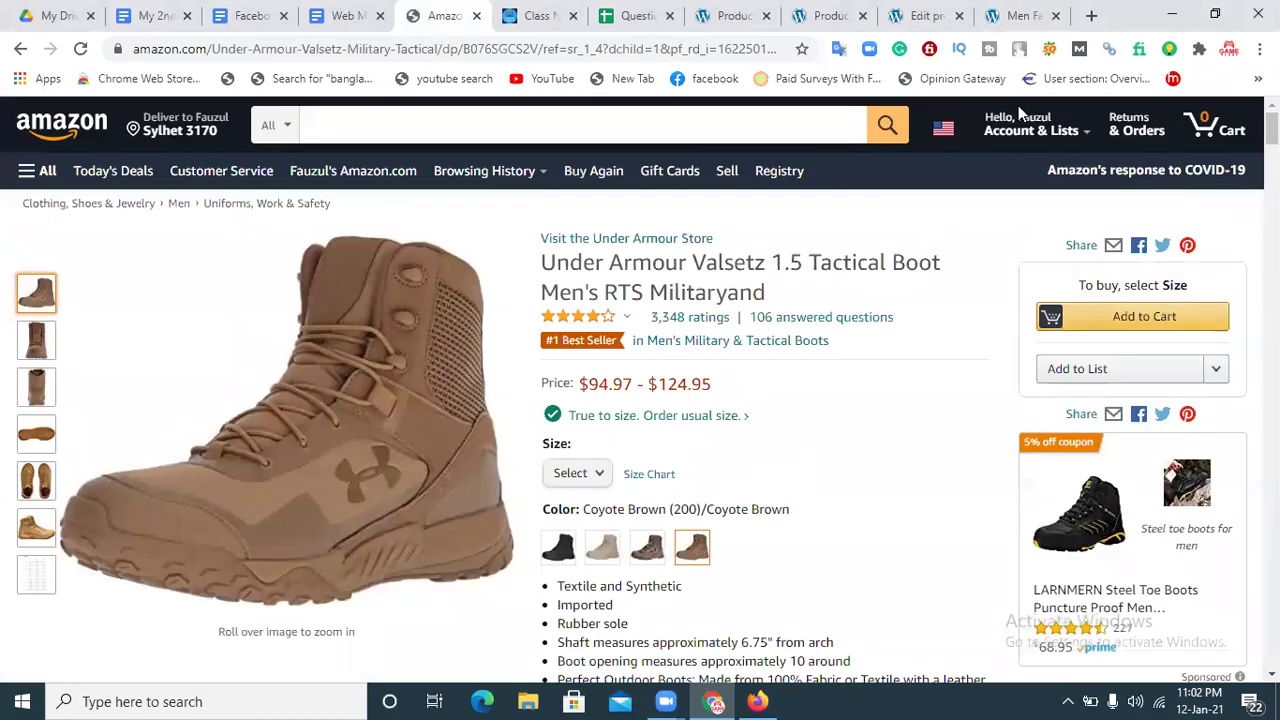
click(276, 125)
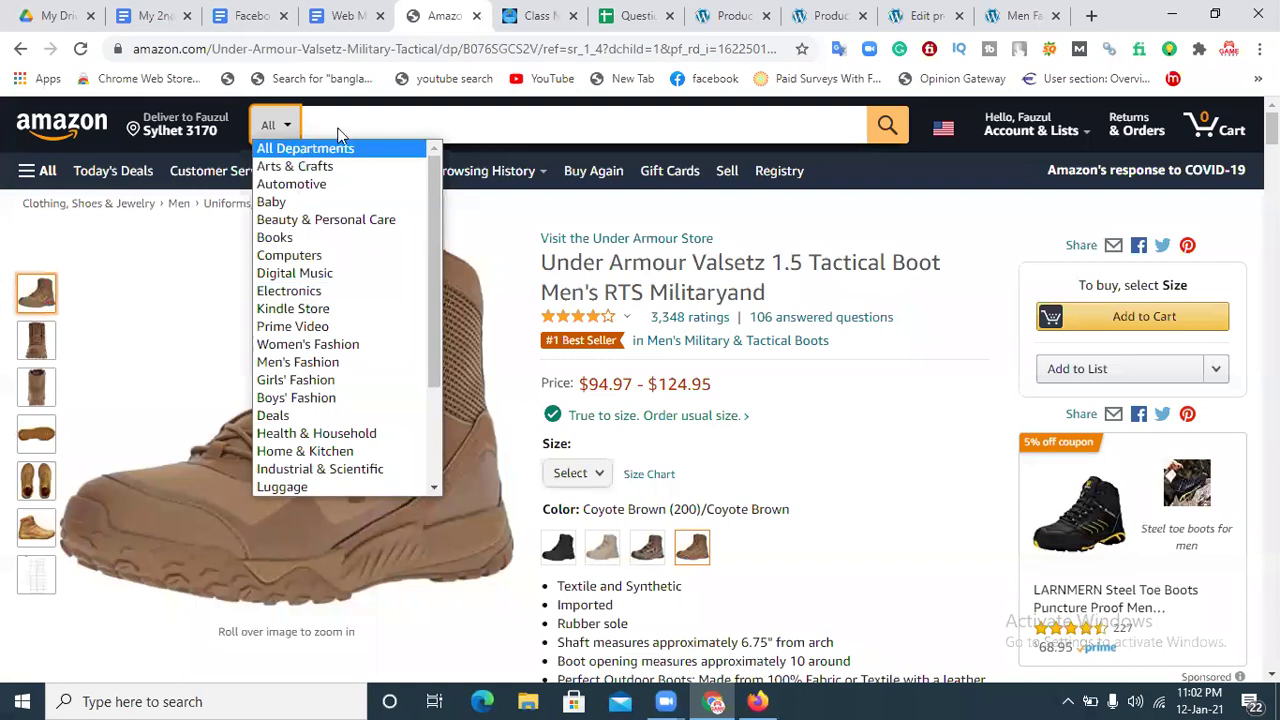
click(340, 126)
text(smart phone)
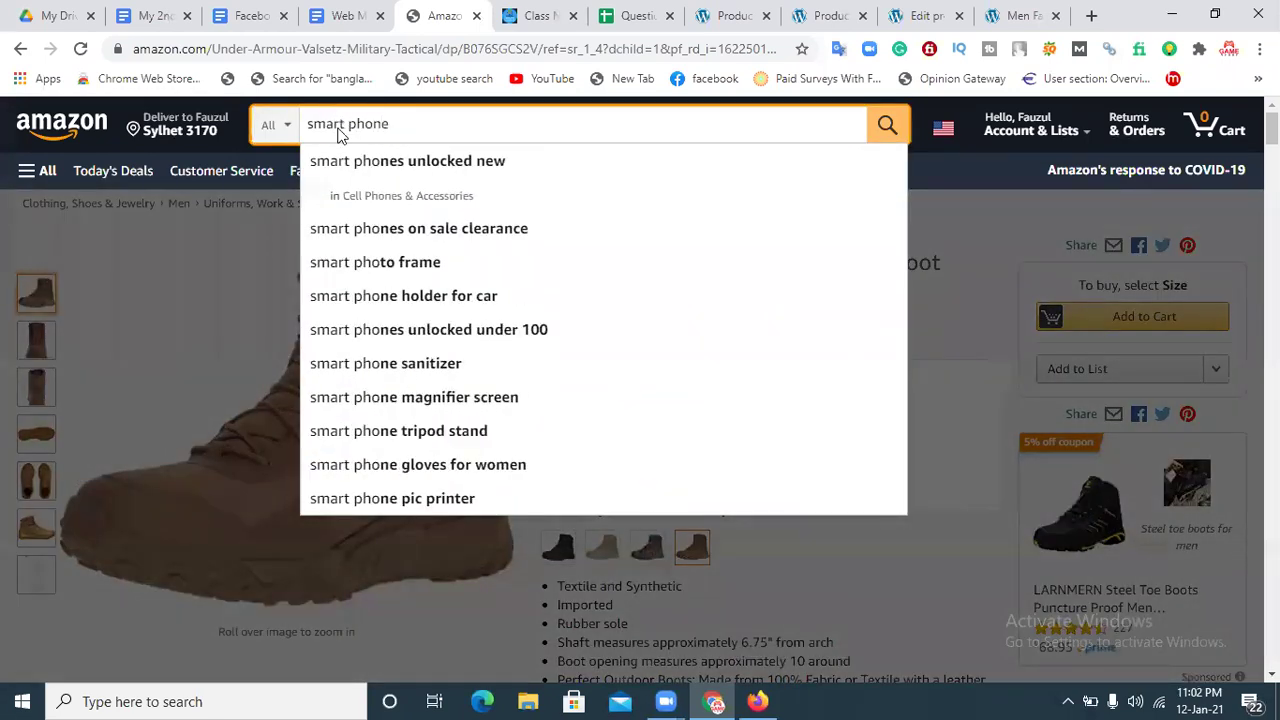
key(Return)
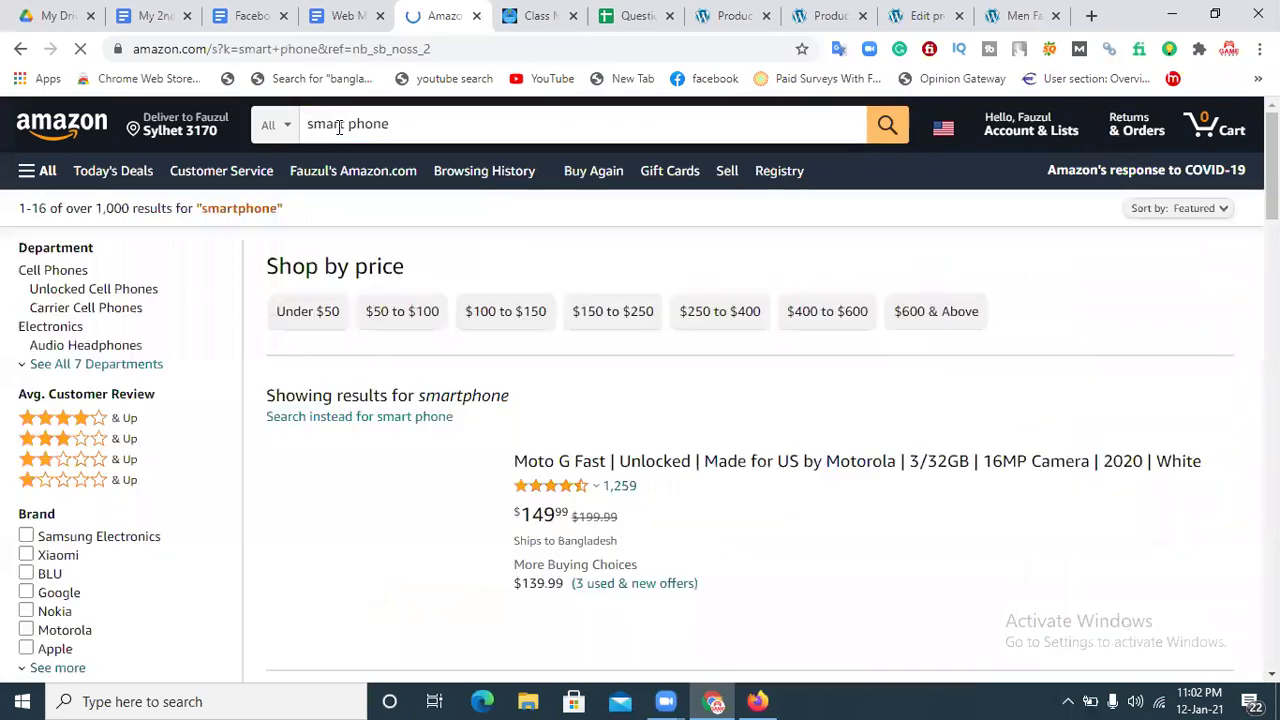
click(393, 567)
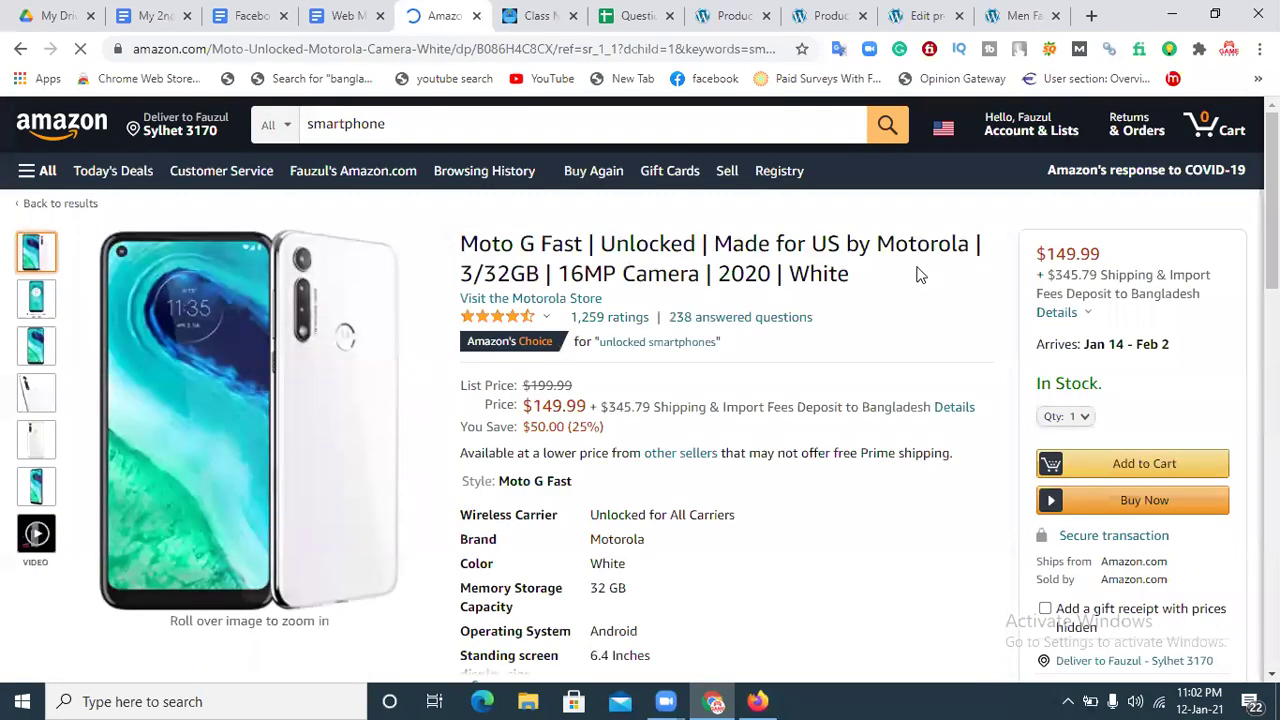
Copy the Moto G Fast's full title from Amazon and start a new store product with it as the name
drag(860, 276, 423, 241)
key(ctrl+c)
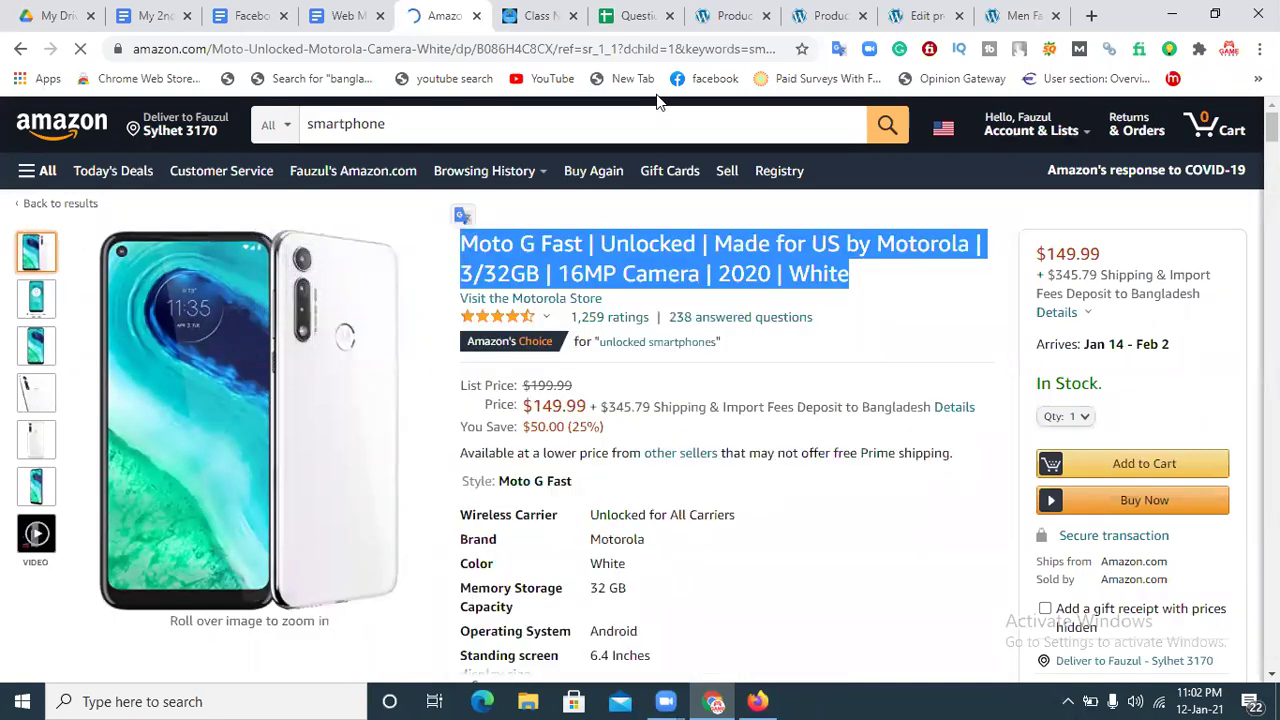
click(826, 15)
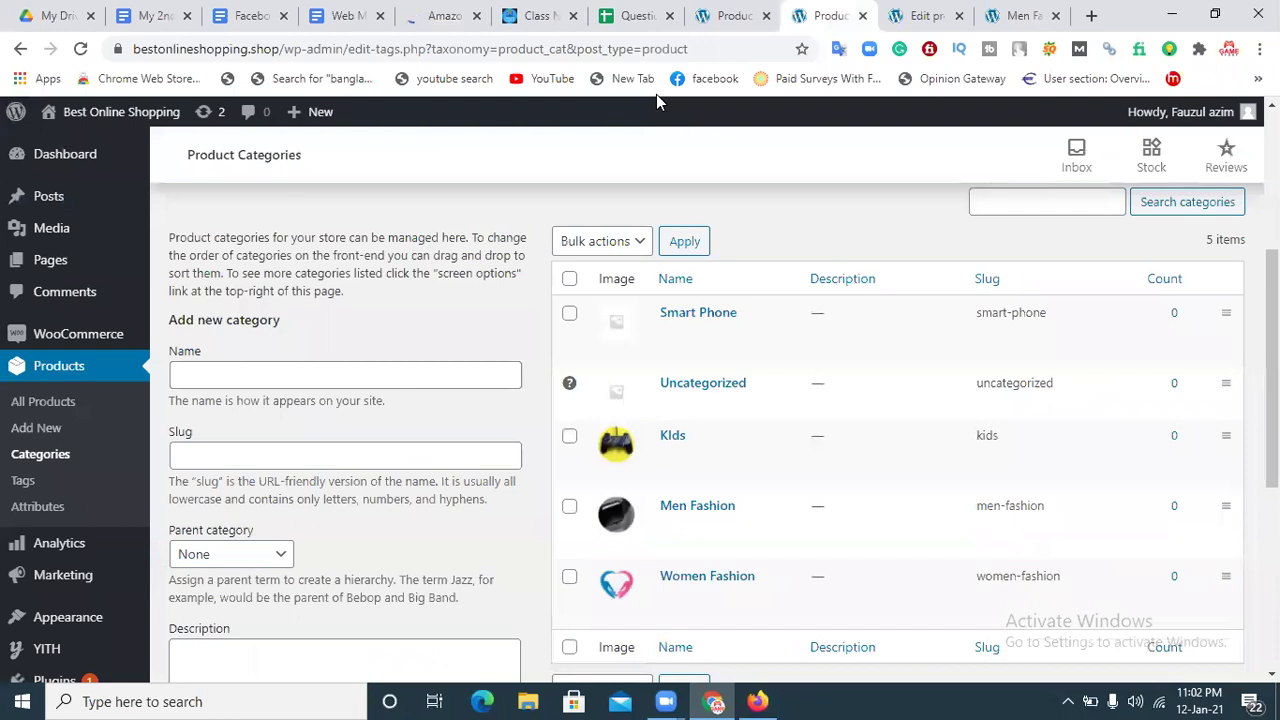
click(915, 16)
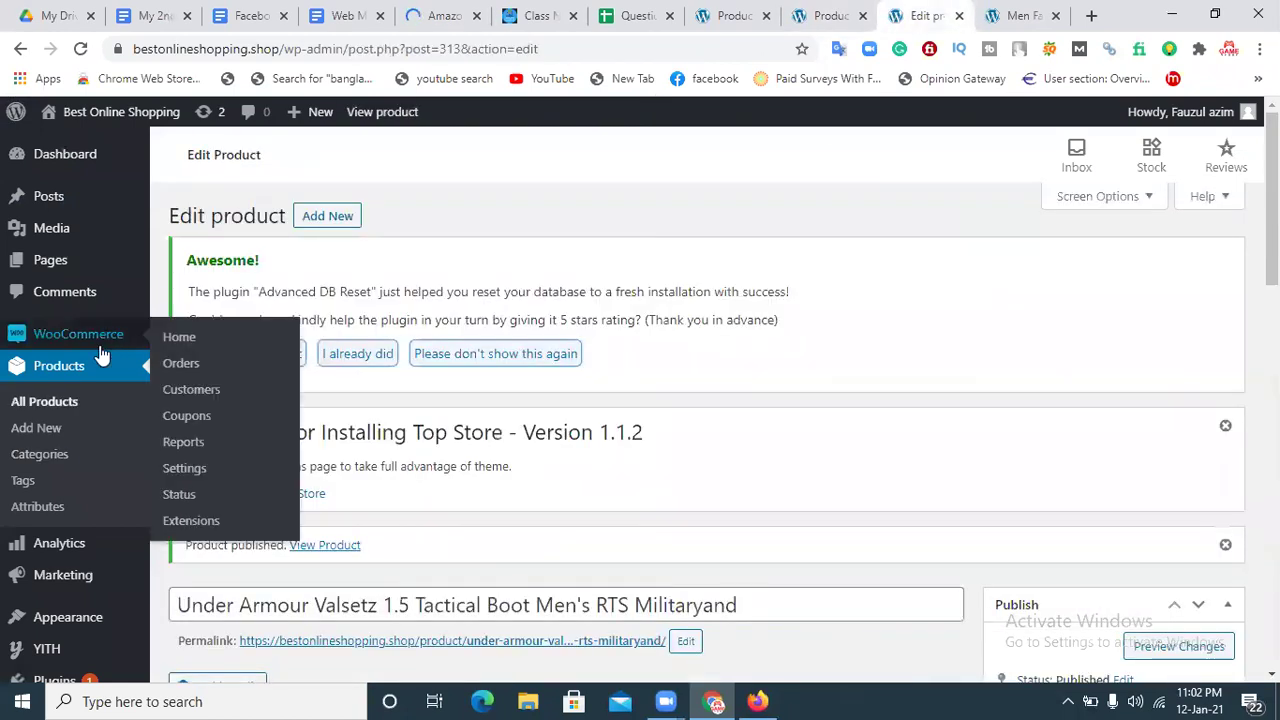
click(58, 403)
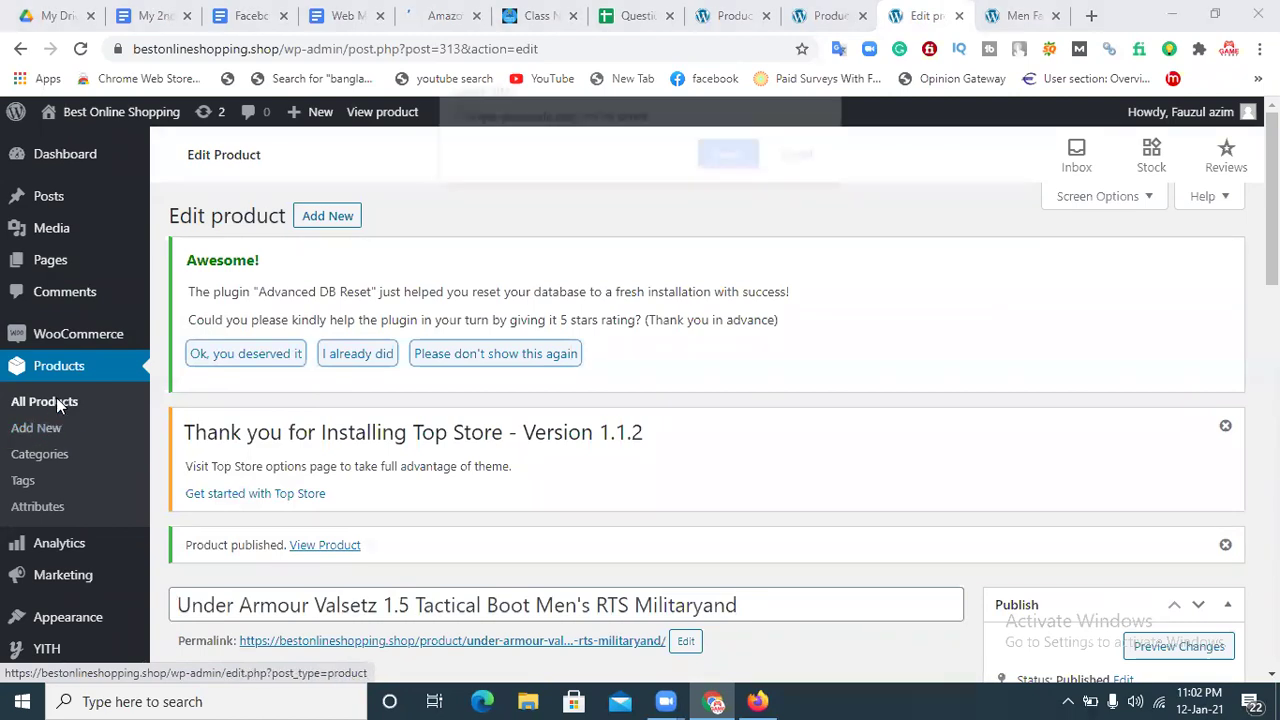
click(730, 154)
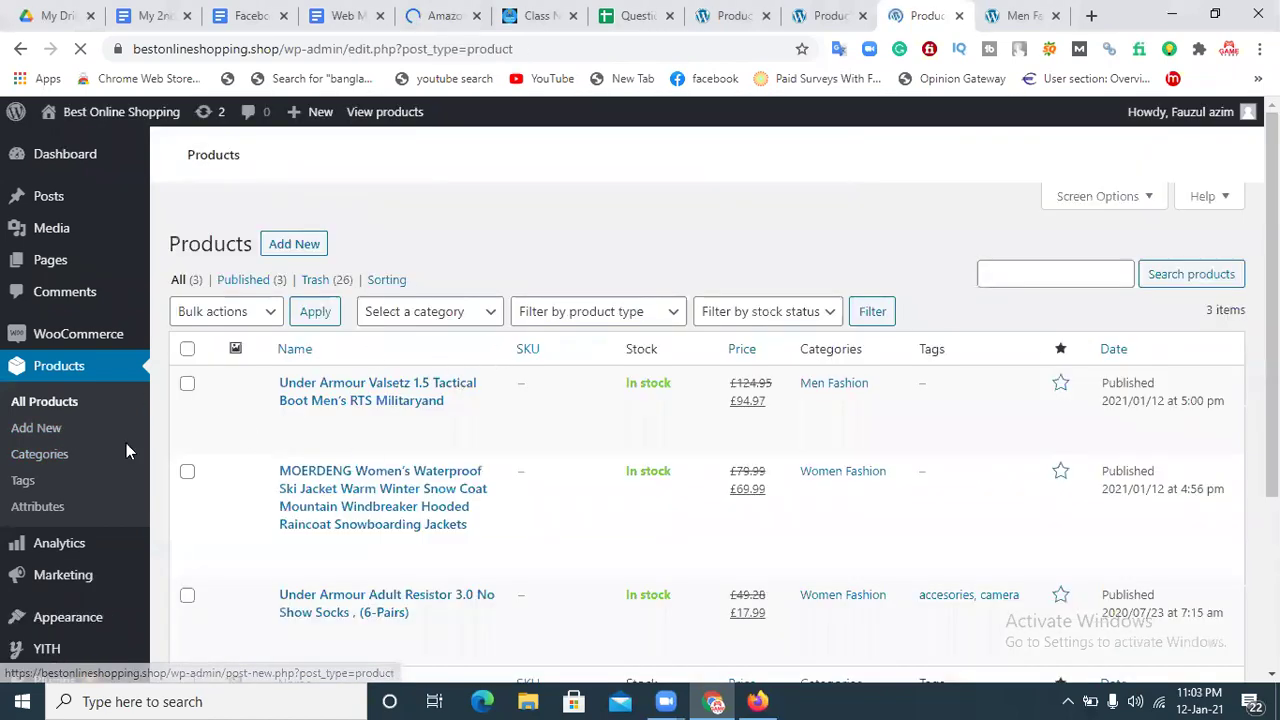
scroll(35, 348, down, 1)
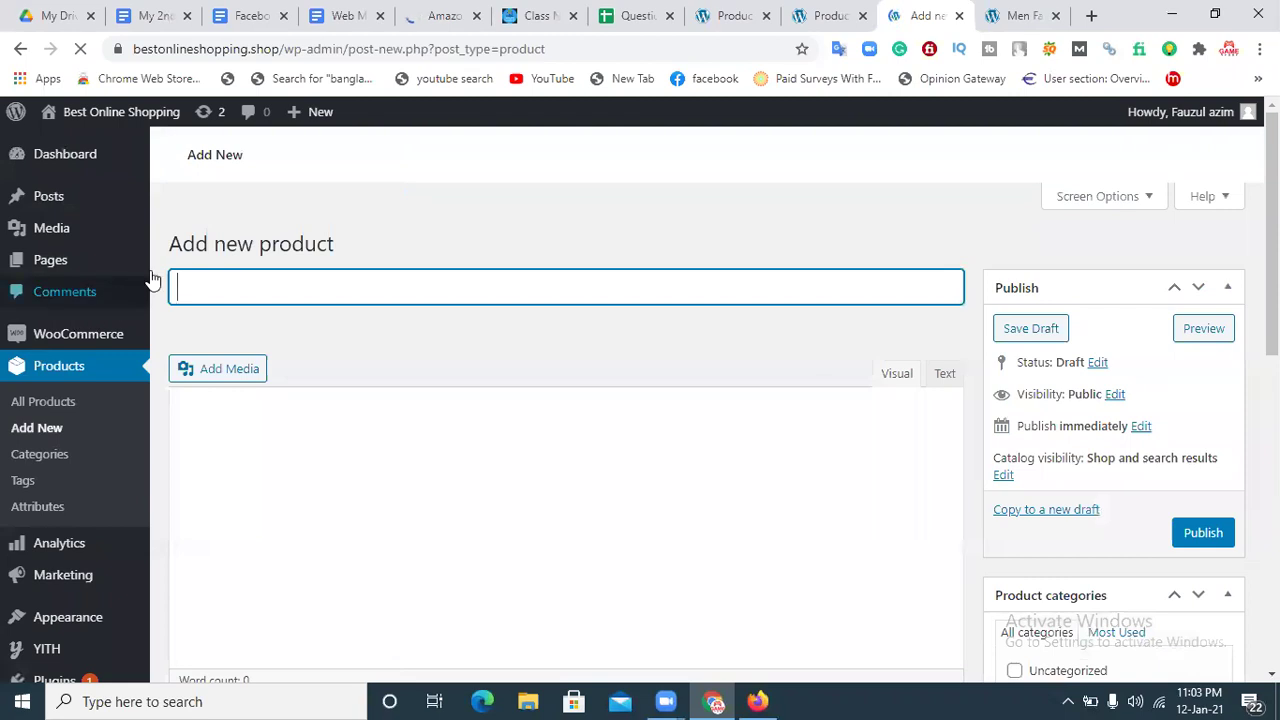
key(ctrl+v)
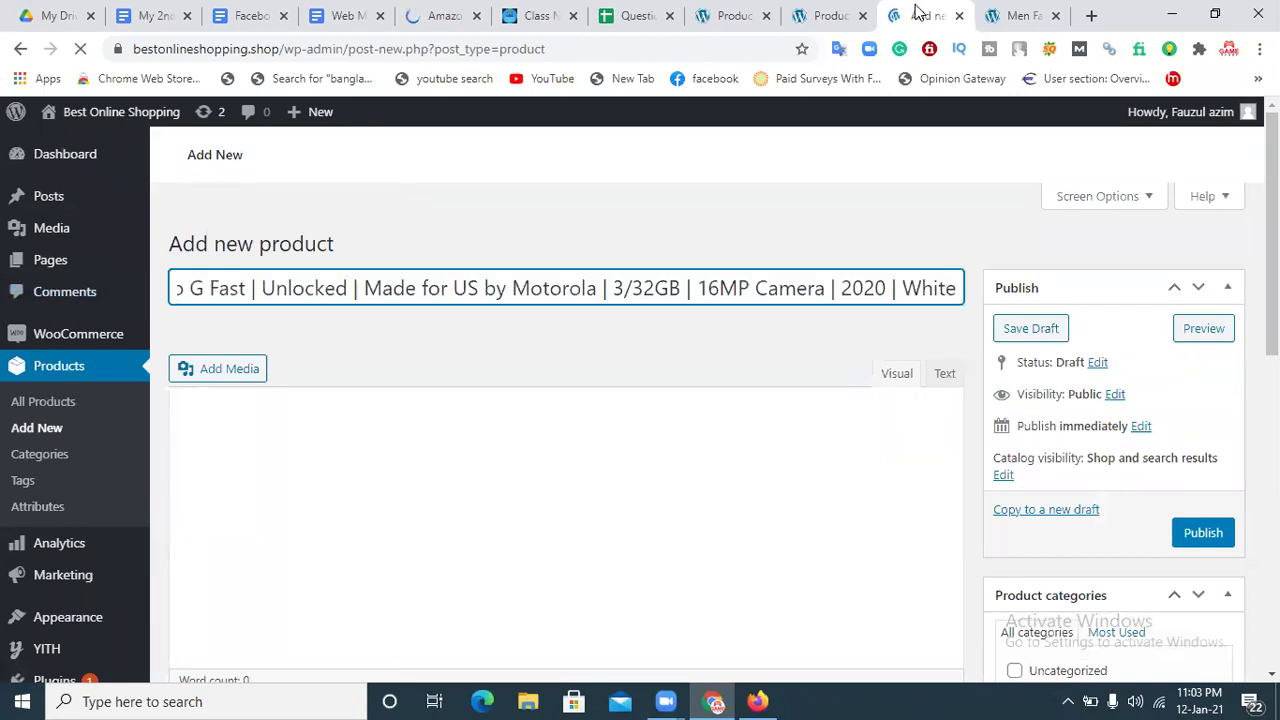
Copy the "About this item" bullet list from the Amazon page into the new product's main description
click(449, 13)
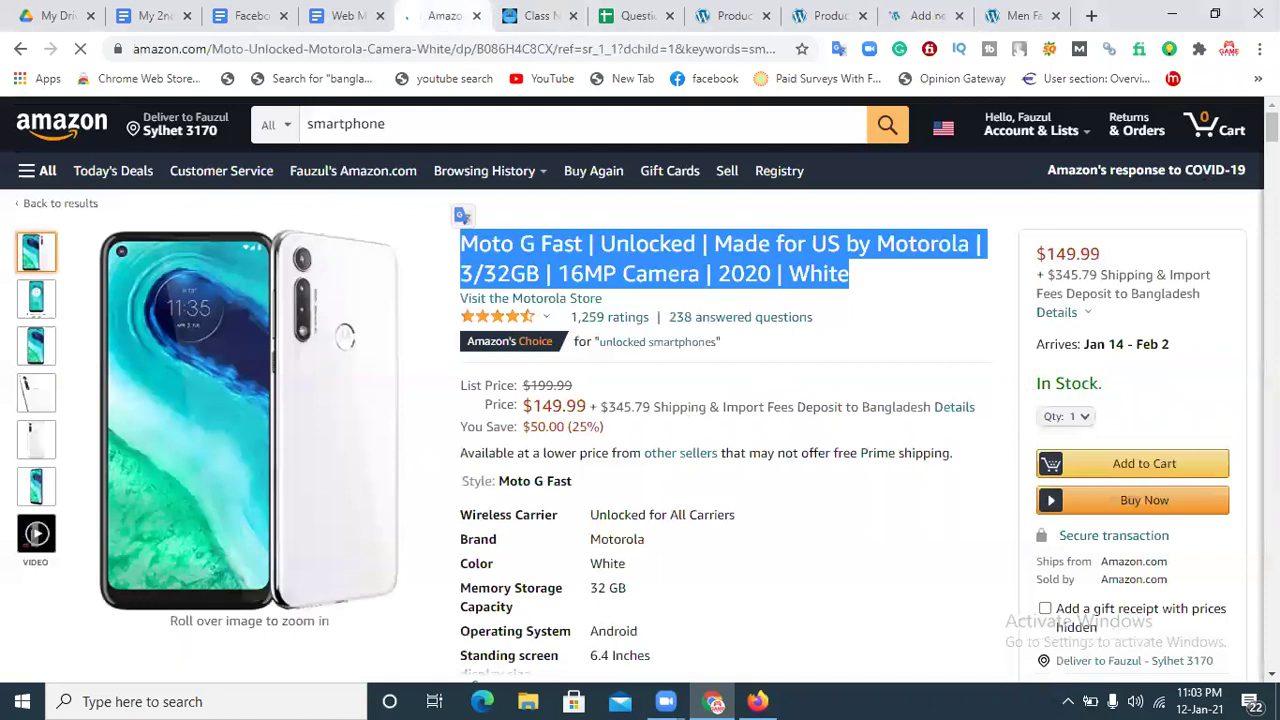
scroll(672, 440, down, 5)
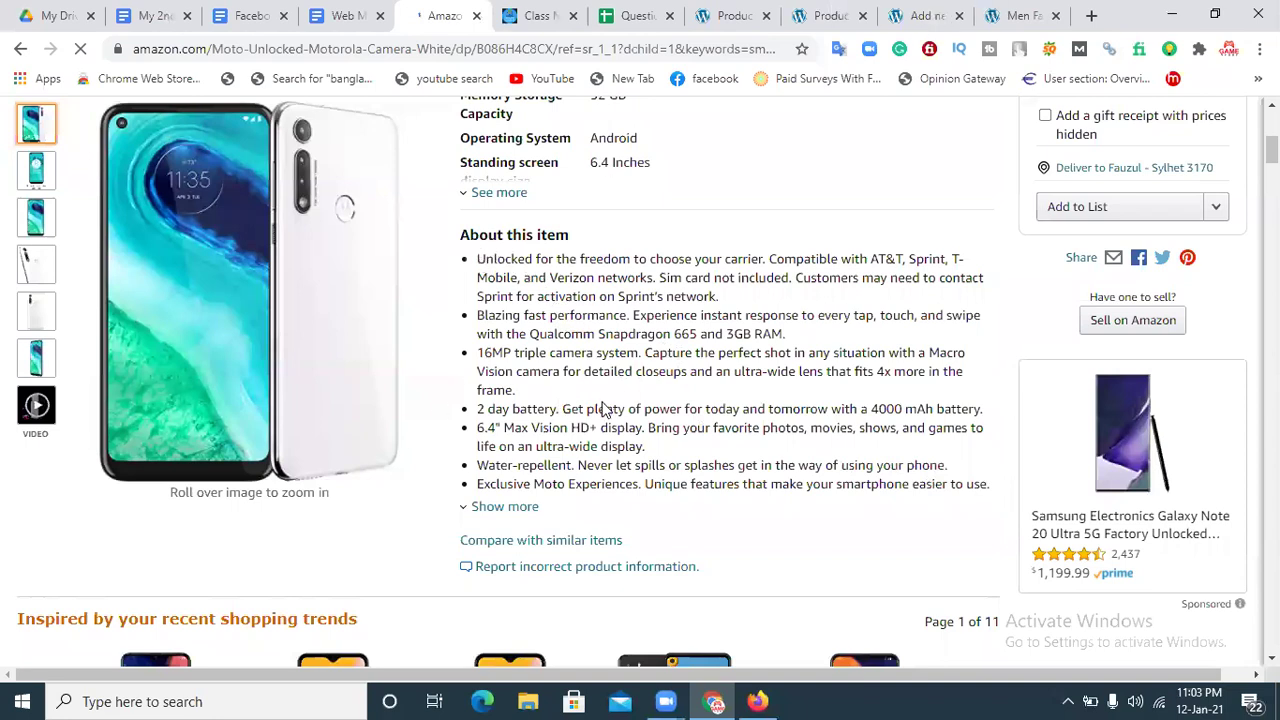
key(ctrl+Tab)
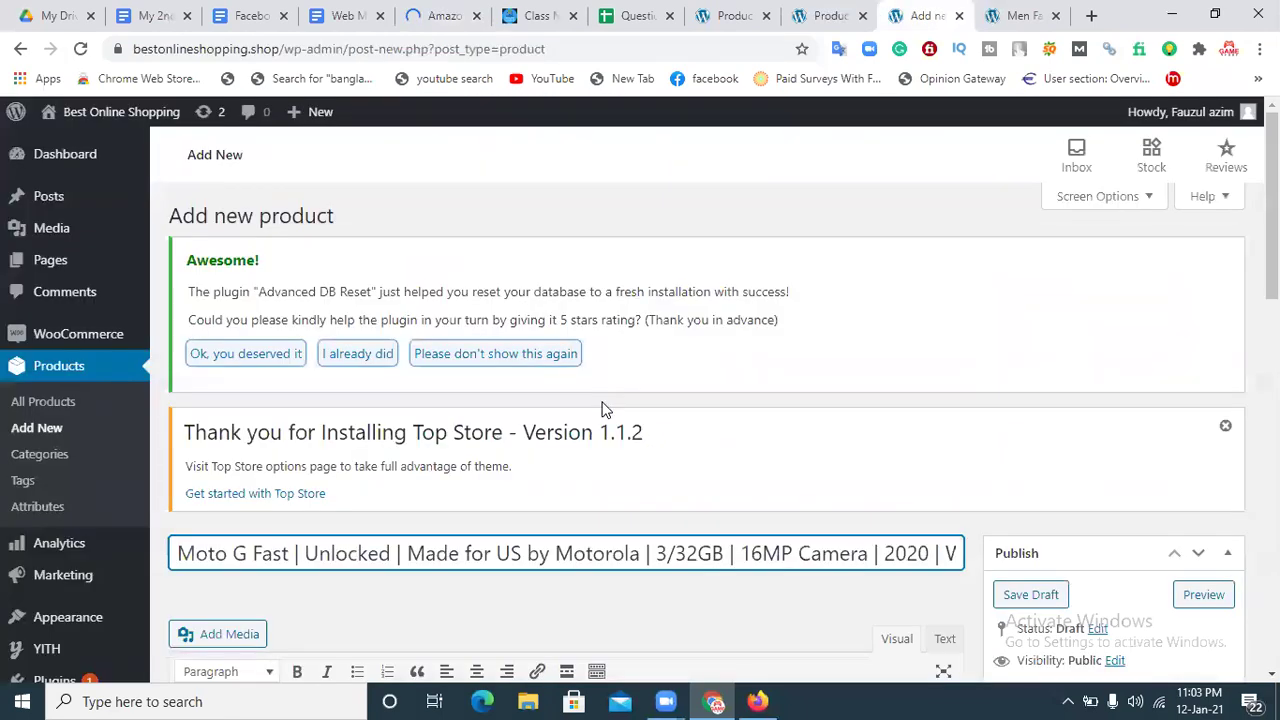
scroll(700, 450, down, 2)
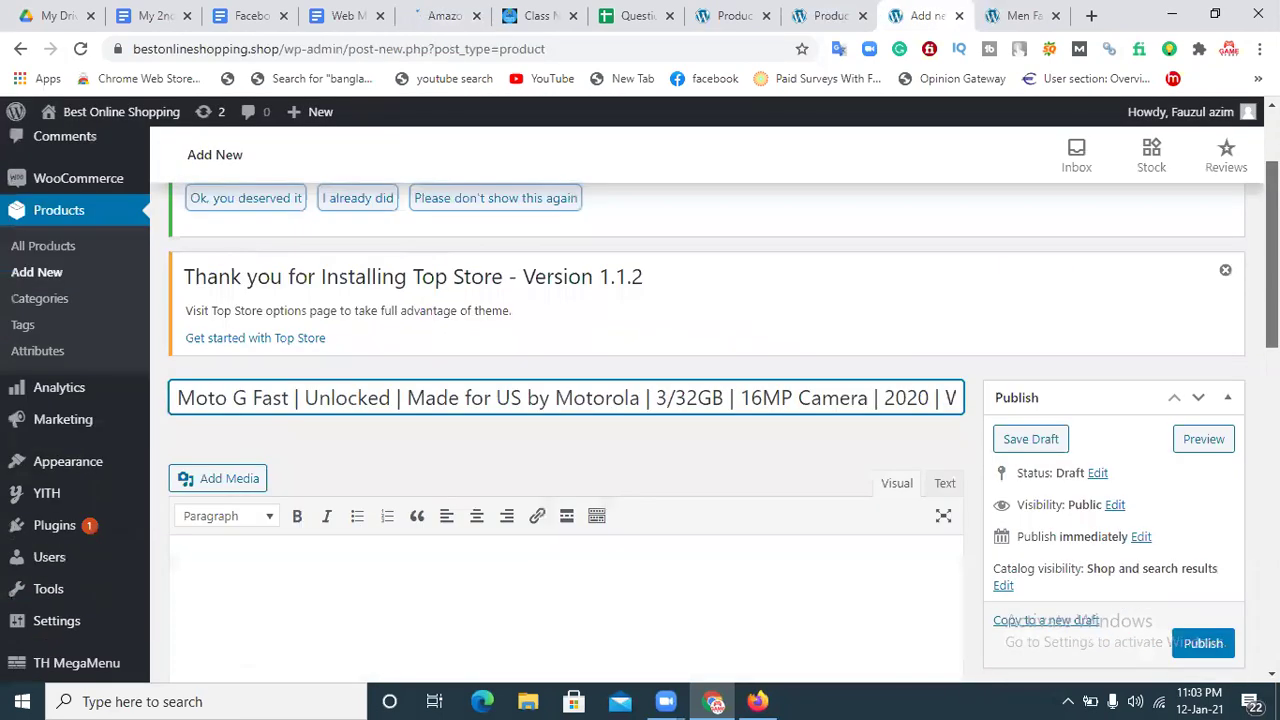
scroll(316, 450, down, 2)
click(316, 450)
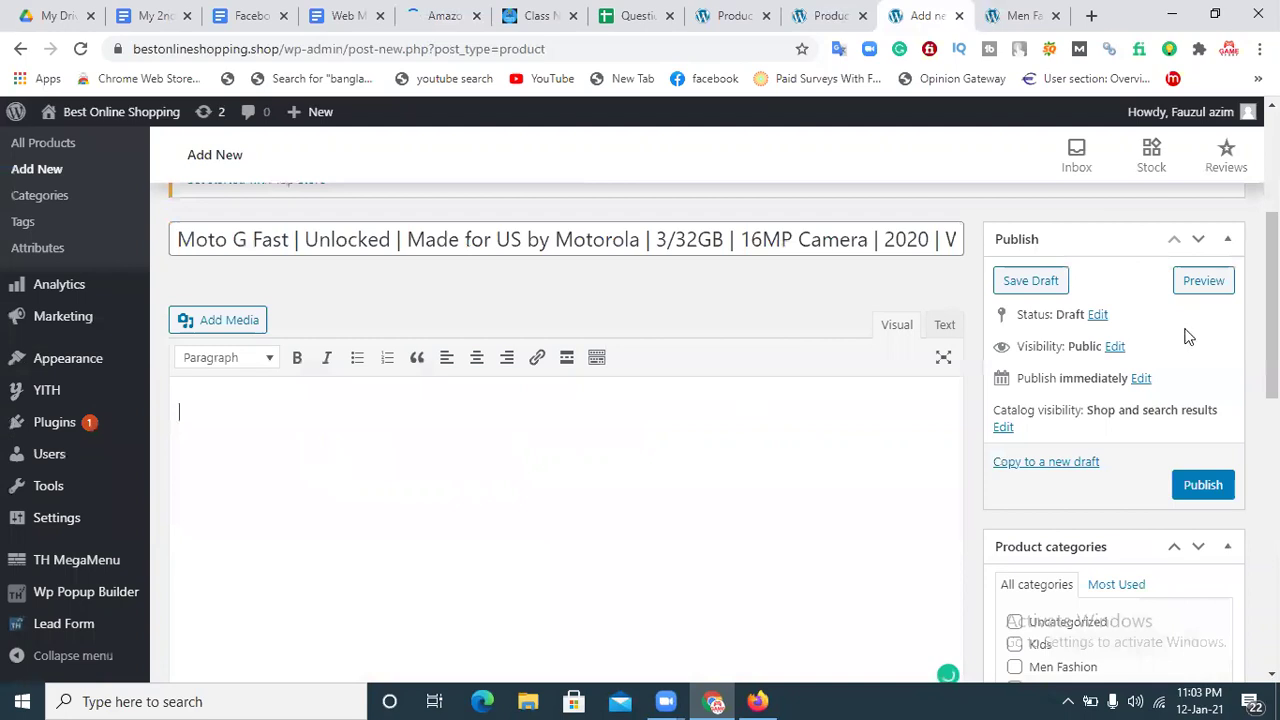
text(Unlocked for the freedom to choose your carrier. Compatible with AT&T, Sprint, T-Mobile, and Verizon networks. Sim card not included. Customers may need to contact Sprint for activation on Sprint's network. Blazing fast performance. Experience instant response to every tap, touch, and swipe with the Qualcomm Snapdragon 665 and 3GB RAM. 16MP triple camera system. Capture the perfect shot in any situation with a Macro Vision camera for detailed closeups and an ultra-wide lens that fits 4x more in the frame. 2 day battery. Get plenty of power for today and tomorrow with a 4000 mAh battery. 6.4" Max Vision HD+ display. Bring your favorite photos, movies, shows, and games to life on an ultra-wide display. Water-repellent. Never let spills or splashes get in the way of using your phone. Exclusive Moto Experiences. Unique features that make your smartphone easier to use.)
Make the product an External/Affiliate product with the phone's Amazon page address as product URL and Buy Now as button text
scroll(314, 371, down, 5)
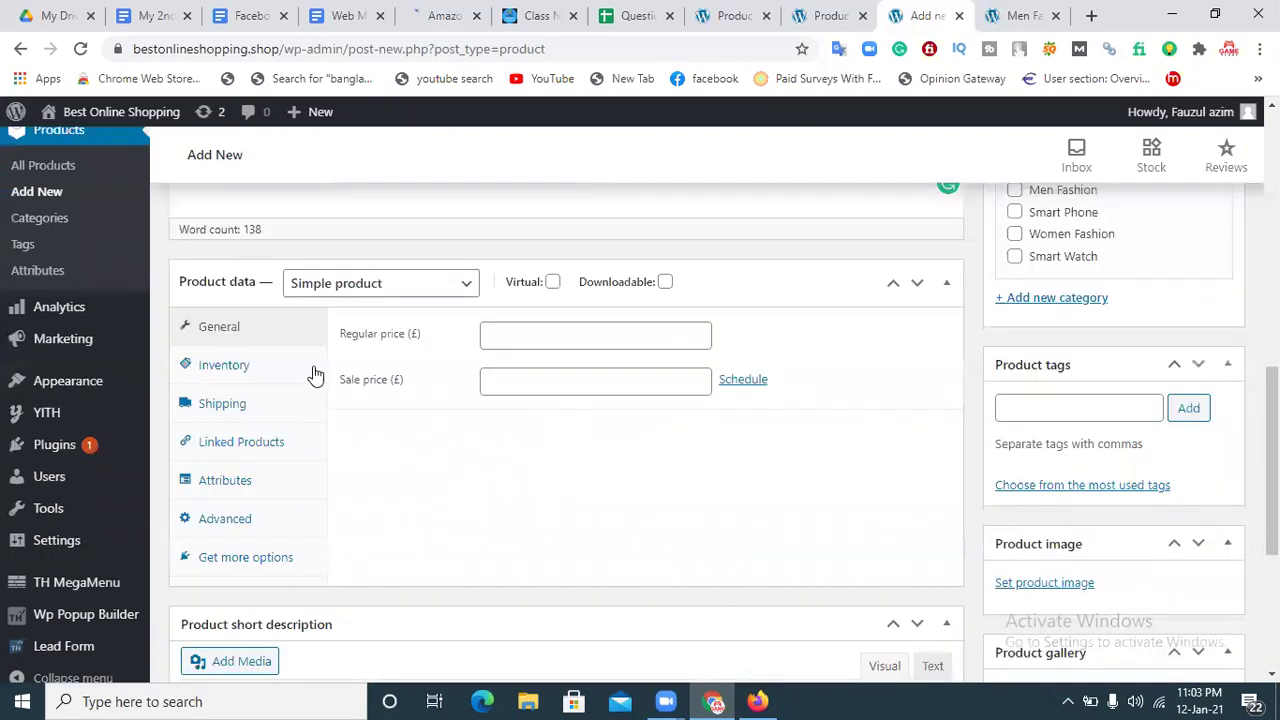
click(366, 290)
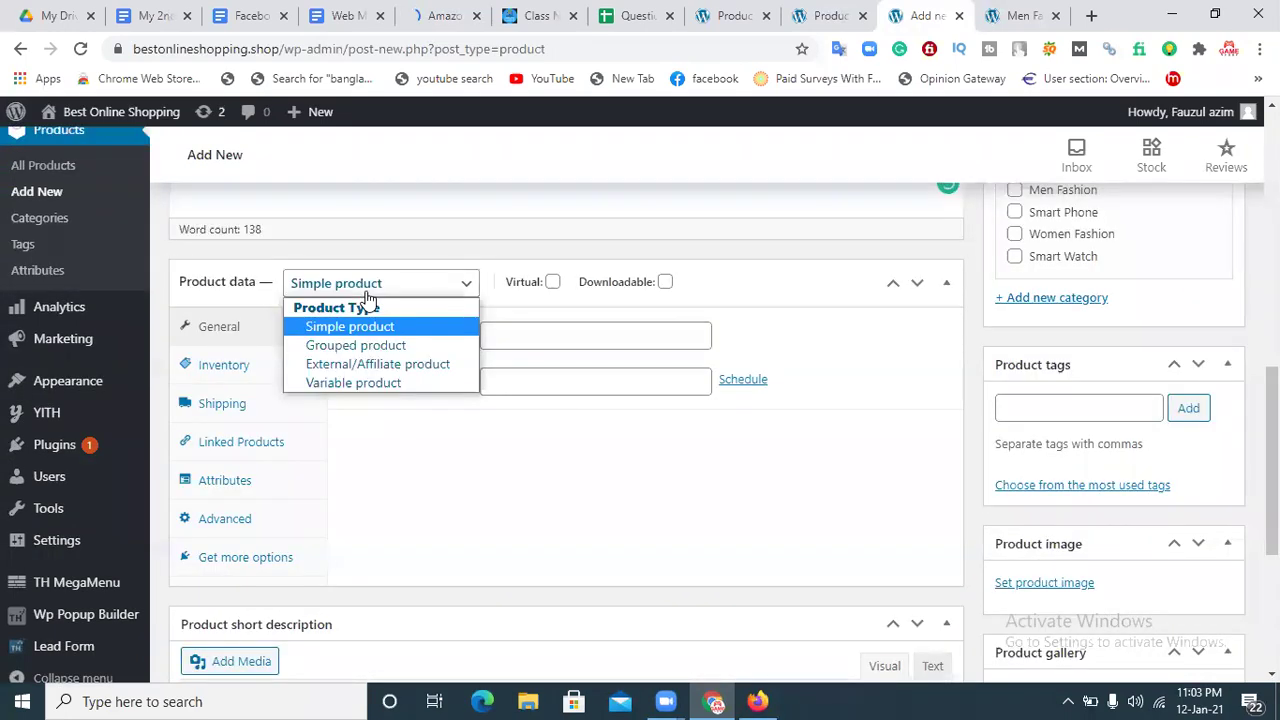
click(356, 365)
click(541, 332)
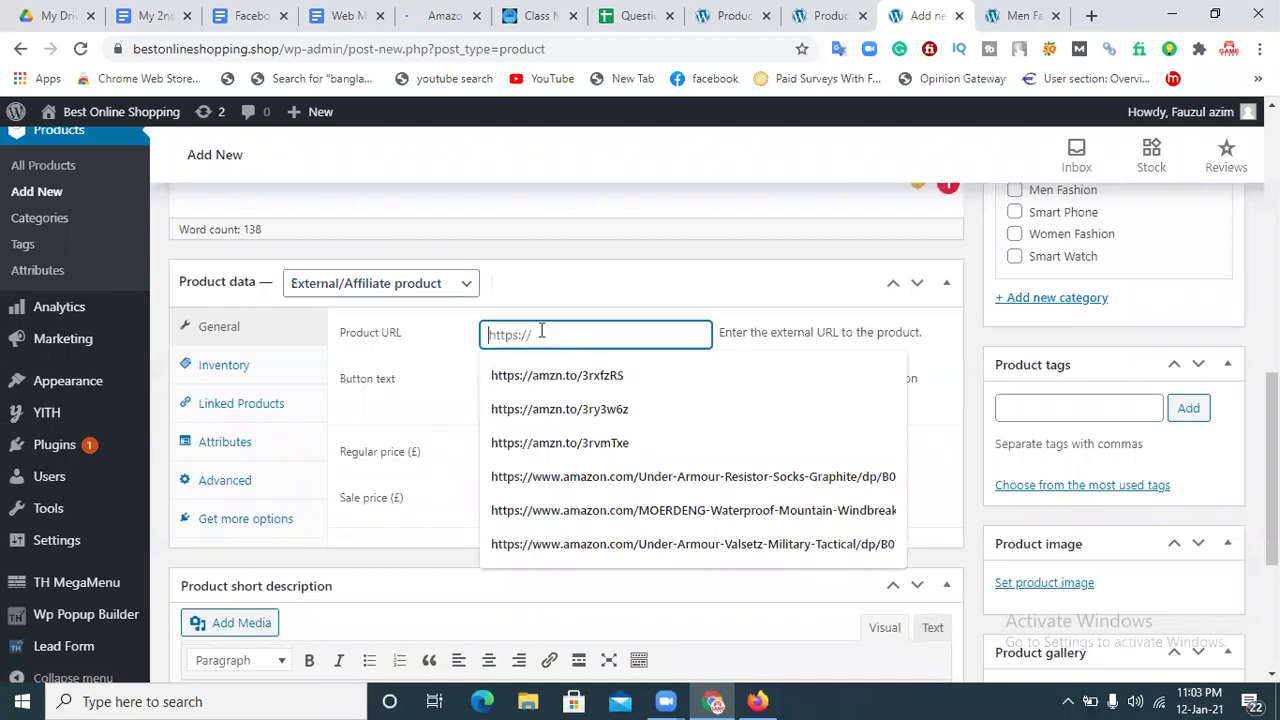
click(436, 20)
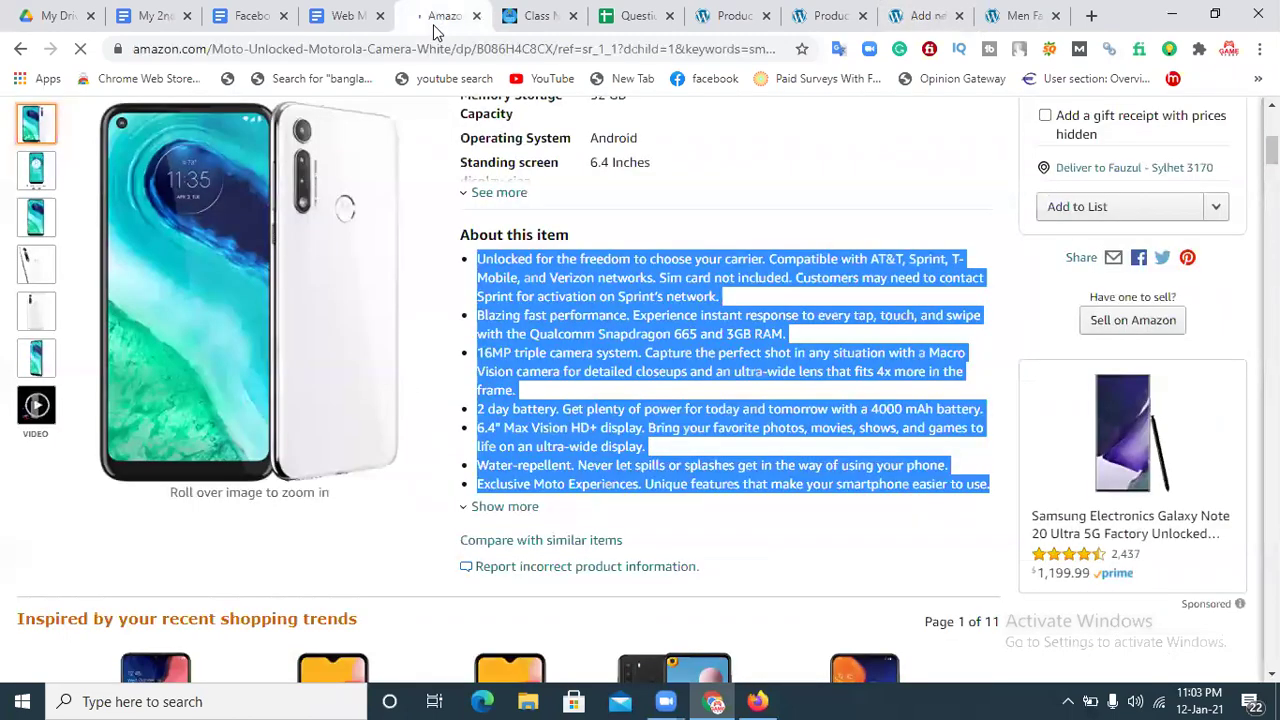
click(932, 16)
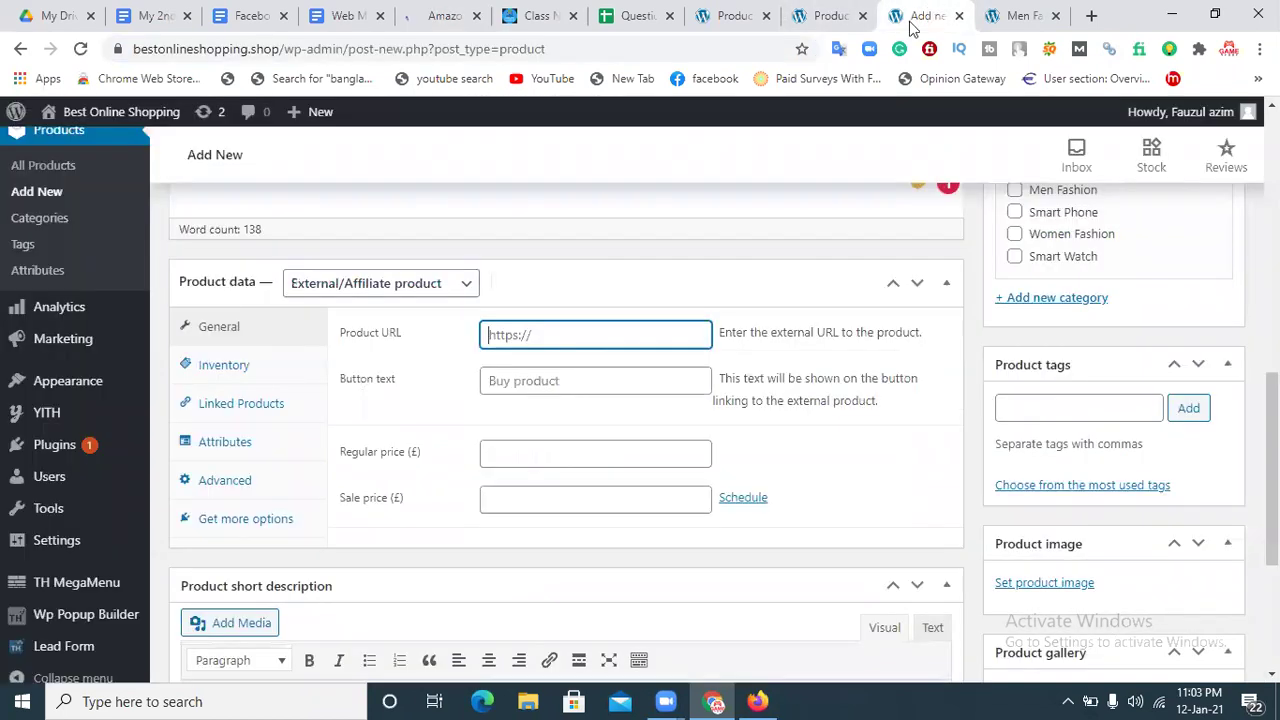
key(ctrl+v)
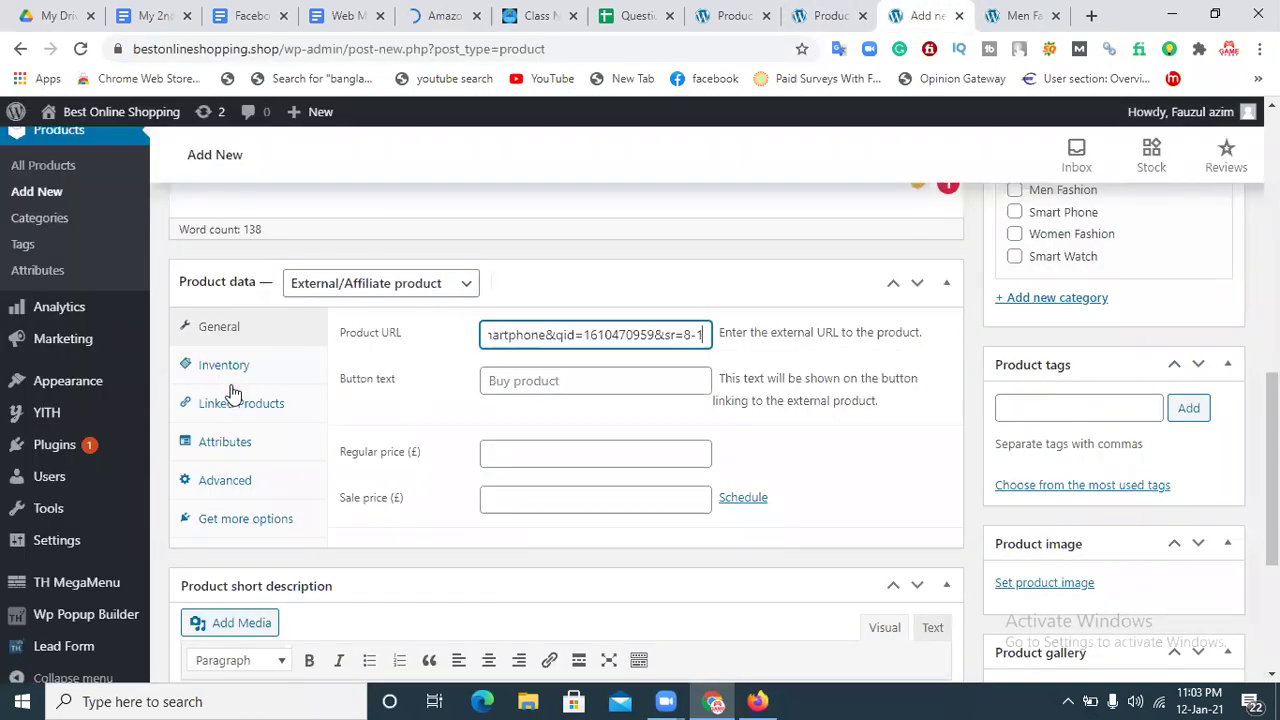
click(530, 381)
click(520, 420)
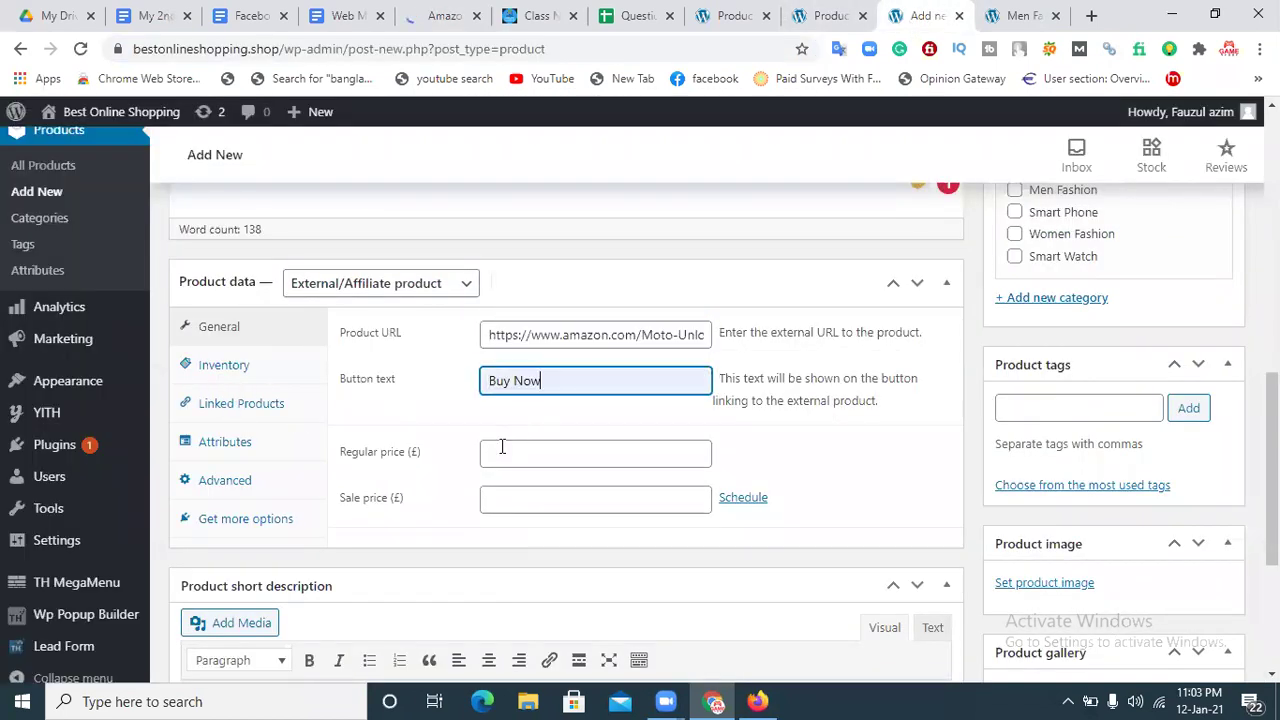
Copy the list price from the Amazon page and set the product's regular price to 199.99
click(503, 448)
key(ctrl+5)
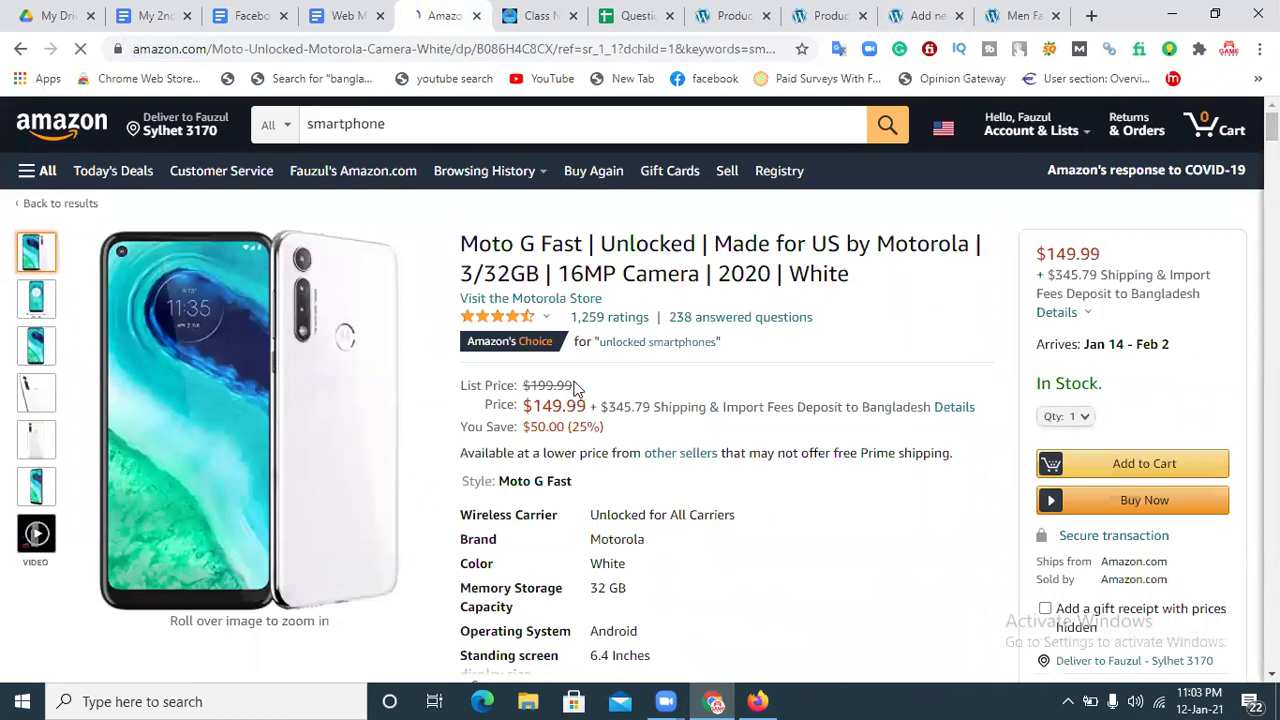
drag(576, 387, 529, 385)
key(ctrl+c)
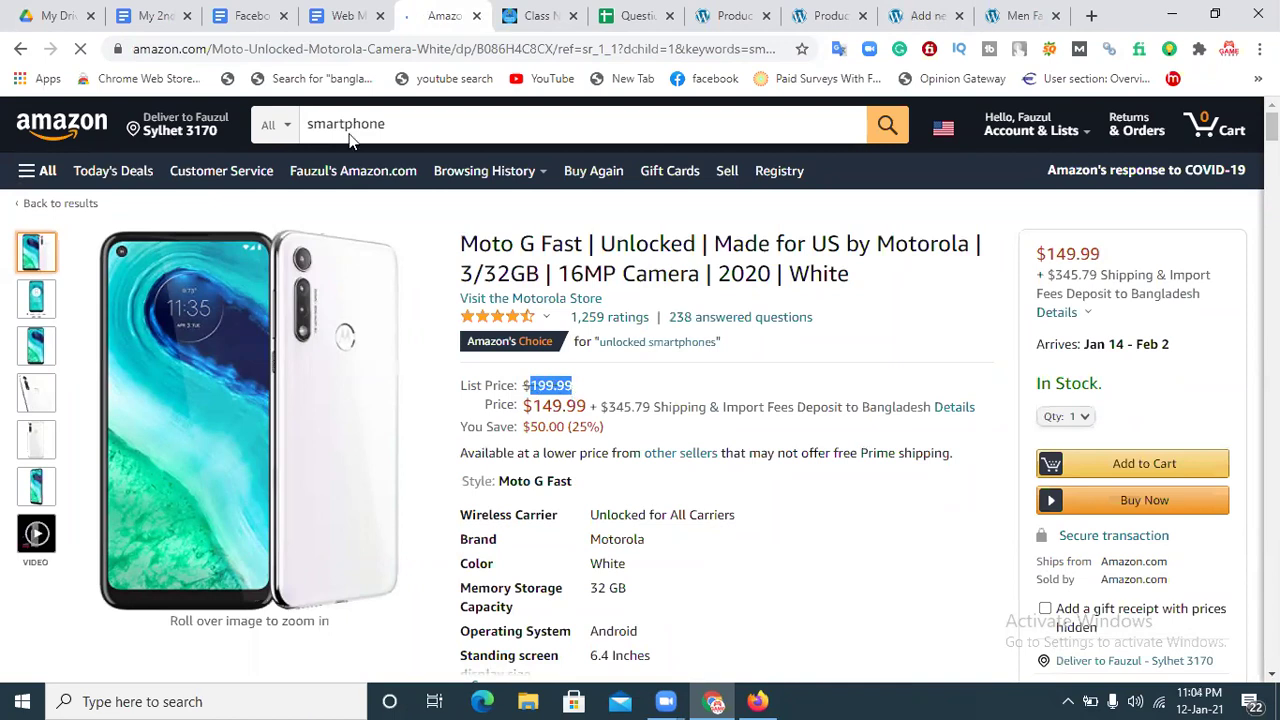
click(918, 16)
key(ctrl+v)
Copy the current price from the Amazon page and set the product's sale price to 149.99
click(536, 495)
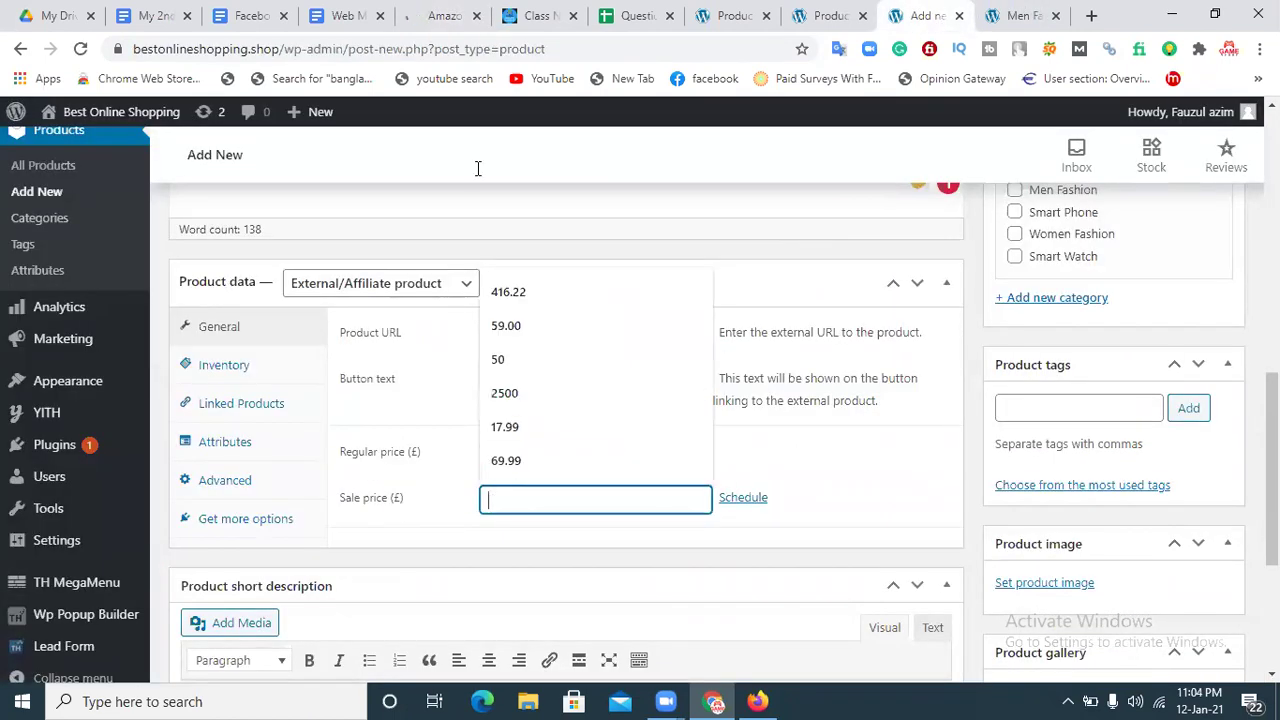
key(ctrl+5)
drag(587, 406, 533, 406)
key(ctrl+c)
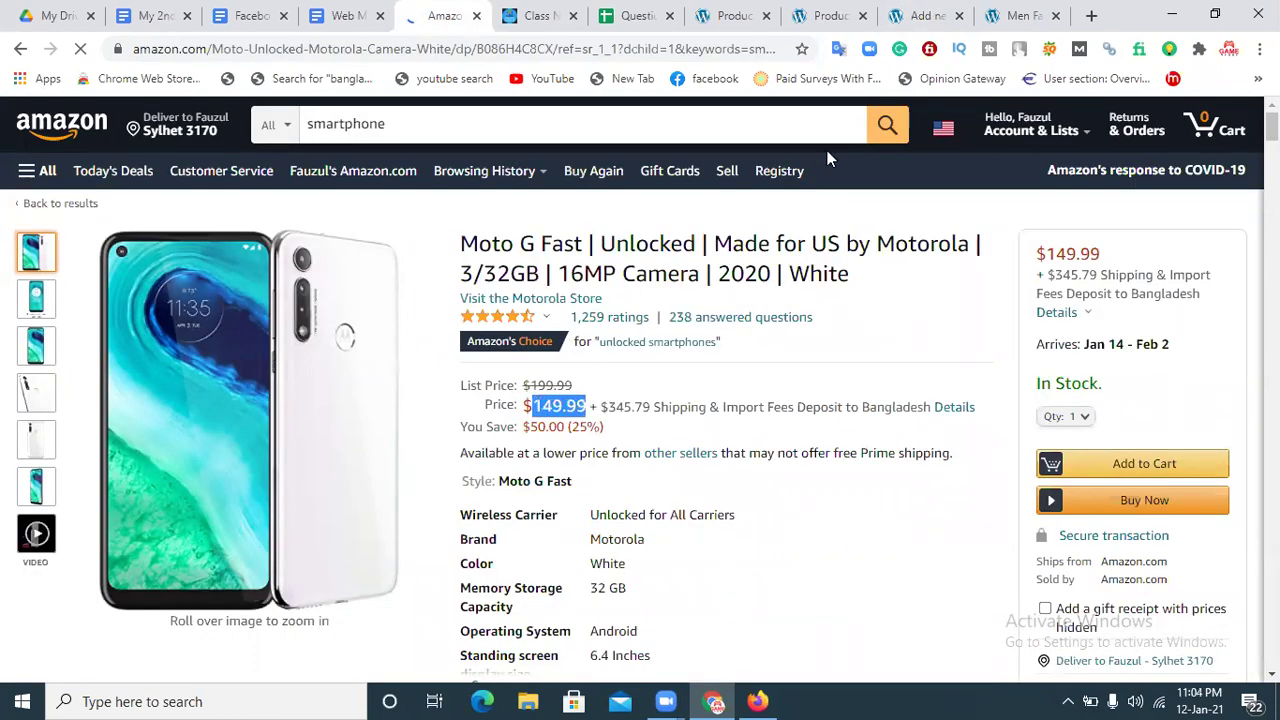
click(915, 16)
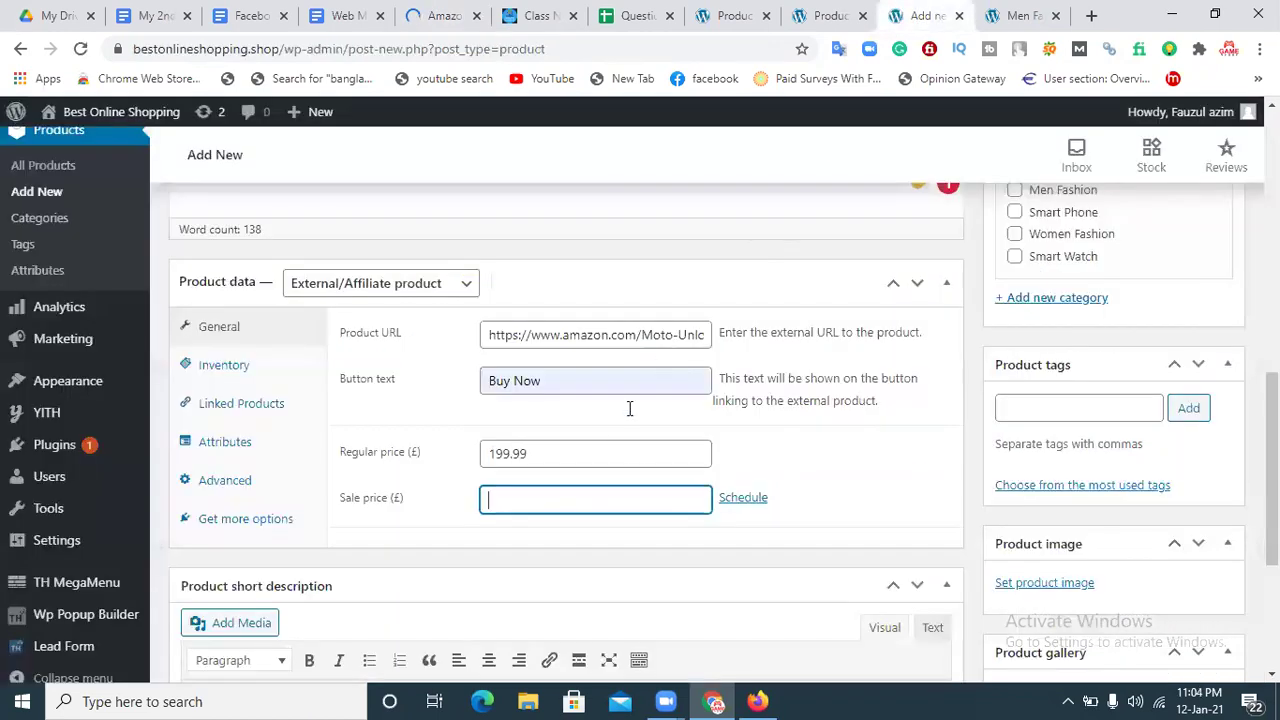
key(ctrl+v)
Copy the bullet list from the main description into the product short description
scroll(678, 413, down, 2)
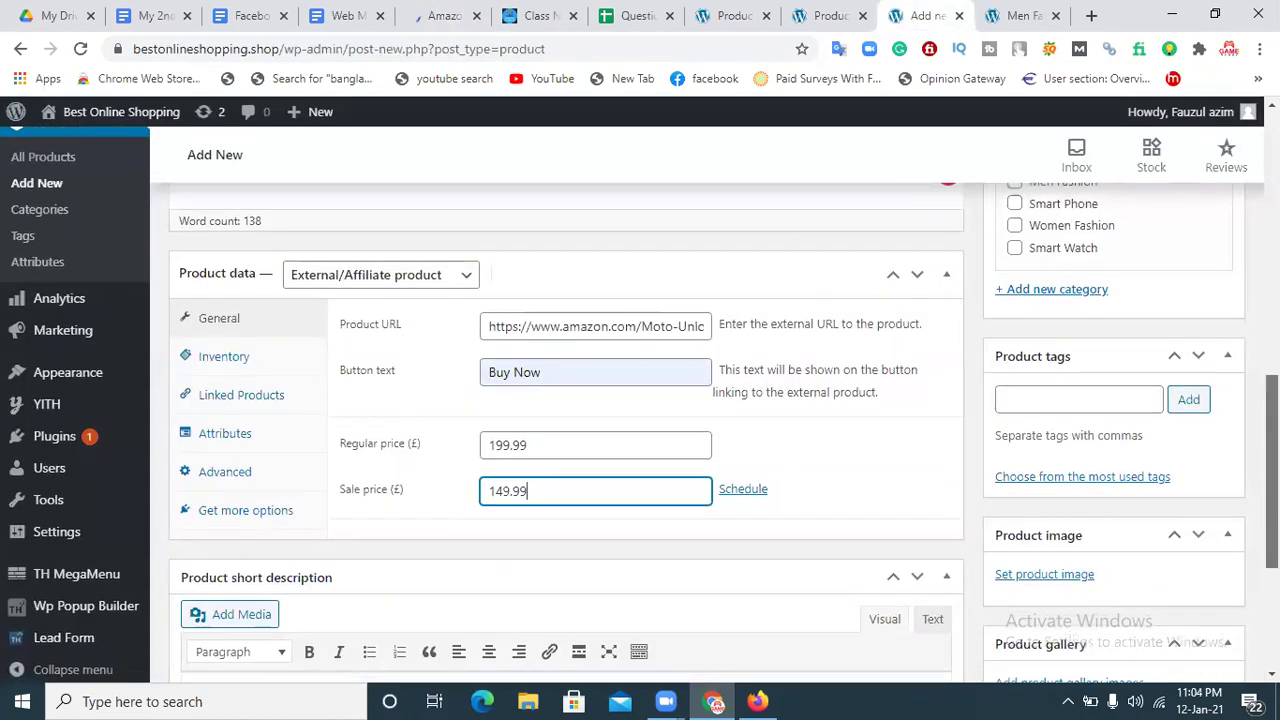
scroll(733, 461, up, 4)
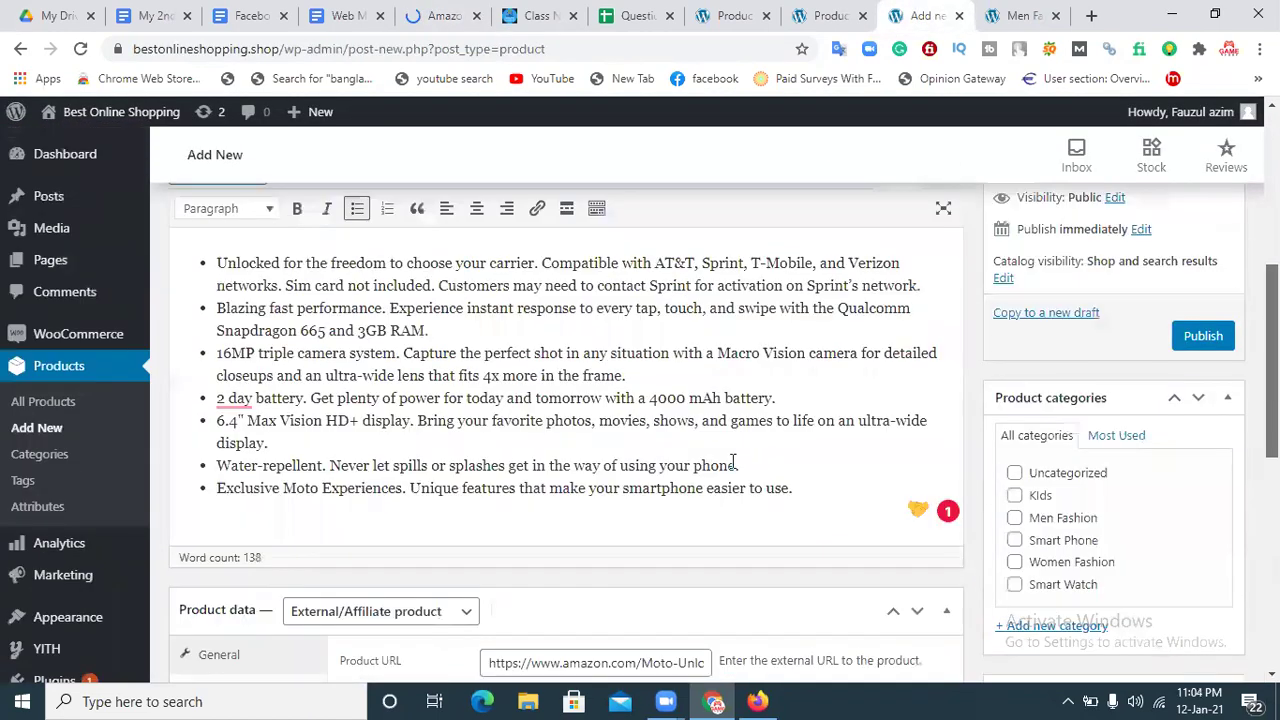
drag(811, 483, 94, 249)
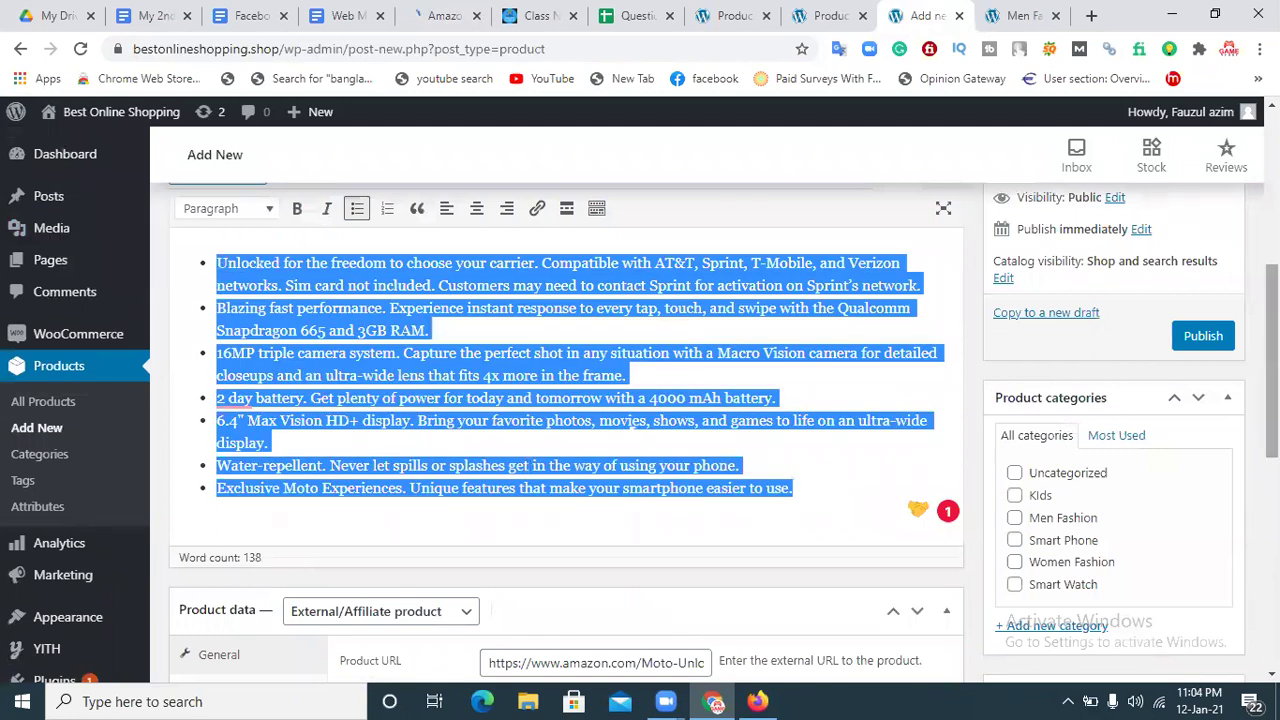
scroll(631, 424, down, 3)
scroll(351, 586, down, 2)
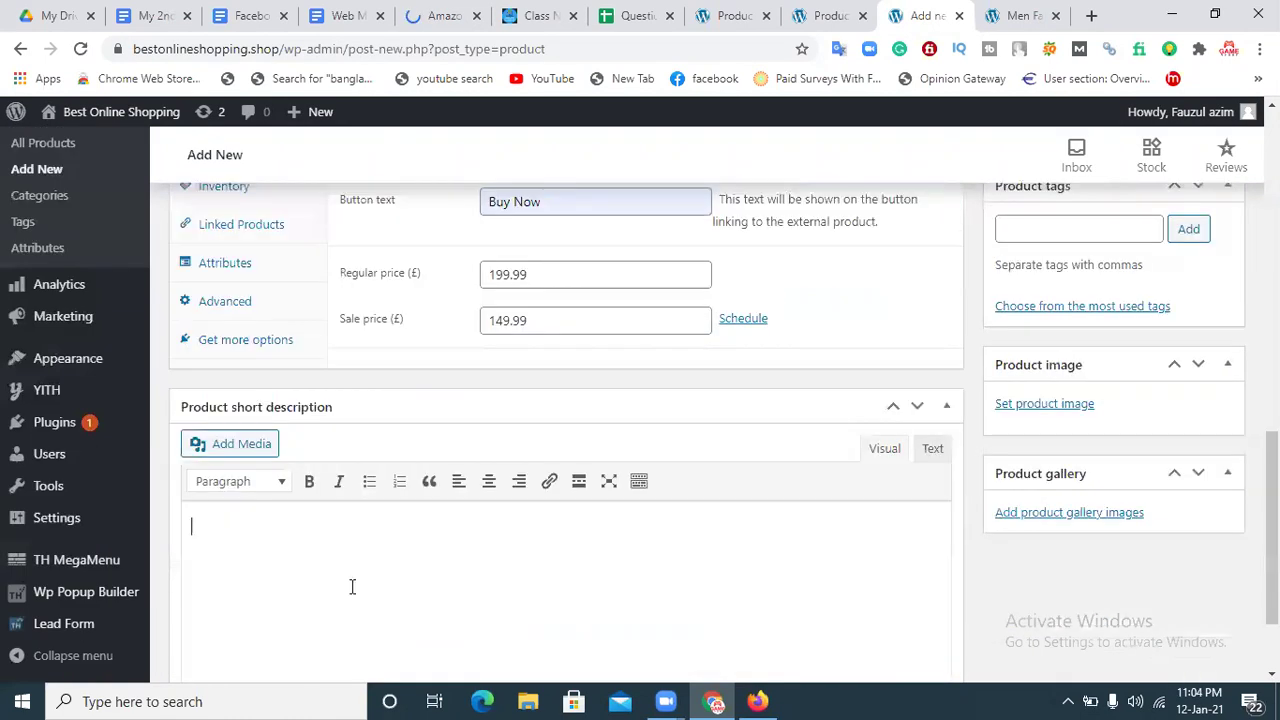
click(351, 586)
text(Blazing fast performance. Experience instant response to every tap, touch, and swipe with the Qualcomm Snapdragon 665 and 3GB RAM. 16MP triple camera system. Capture the perfect shot in any situation with a Macro Vision camera for detailed closeups and an ultra-wide lens that fits 4x more in the frame. 2 day battery. Get plenty of power for today and tomorrow with a 4000 mAh battery. 6.4" Max Vision HD+ display. Bring your favorite photos, movies, shows, and games to life on an ultra-wide display. Water-repellent. Never let spills or splashes get in the way of using your phone. Exclusive Moto Experiences. Unique features that make your smartphone easier to use.)
scroll(560, 470, down, 1)
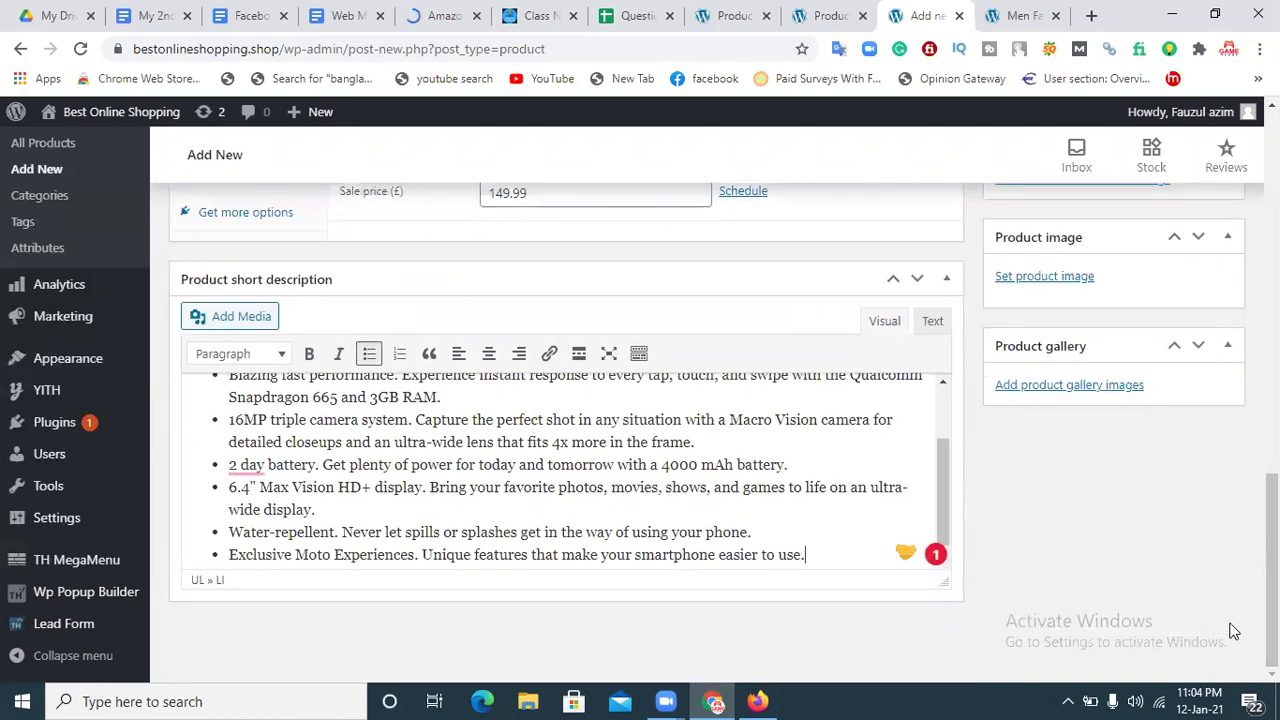
Save the phone's main front-and-back image from the Amazon gallery as a JPEG in the Documents folder
scroll(904, 530, up, 3)
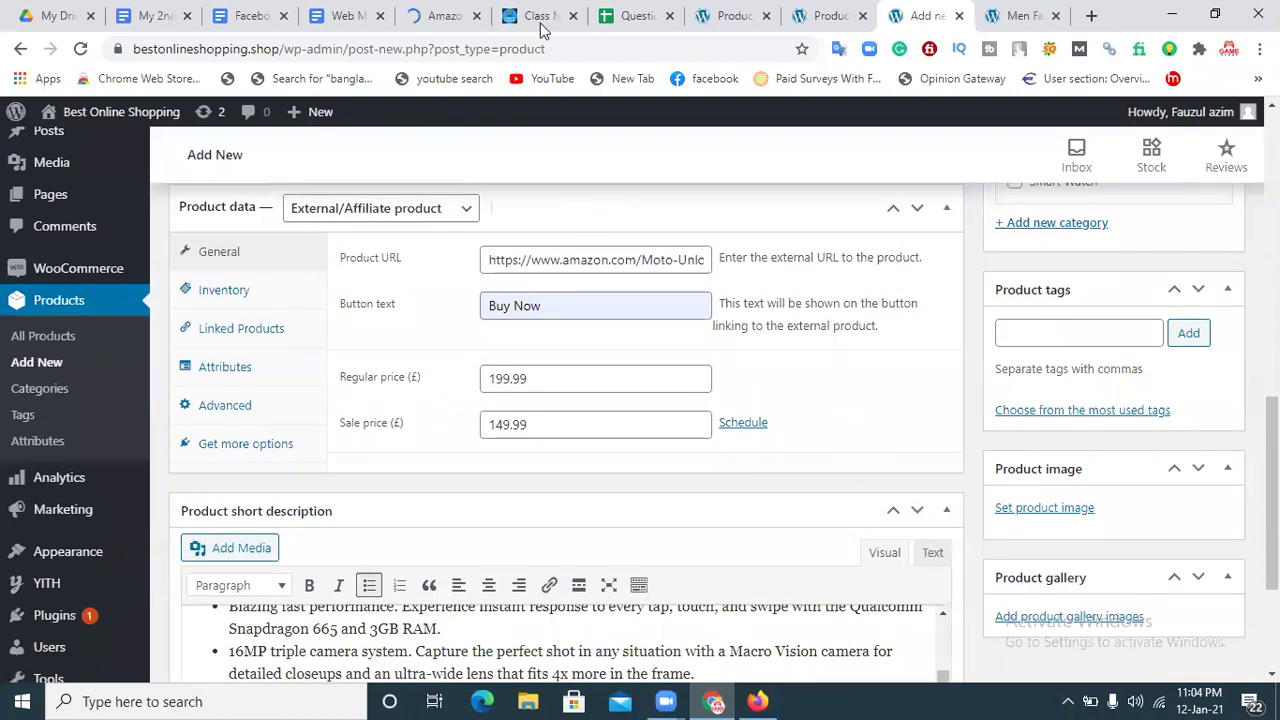
click(440, 15)
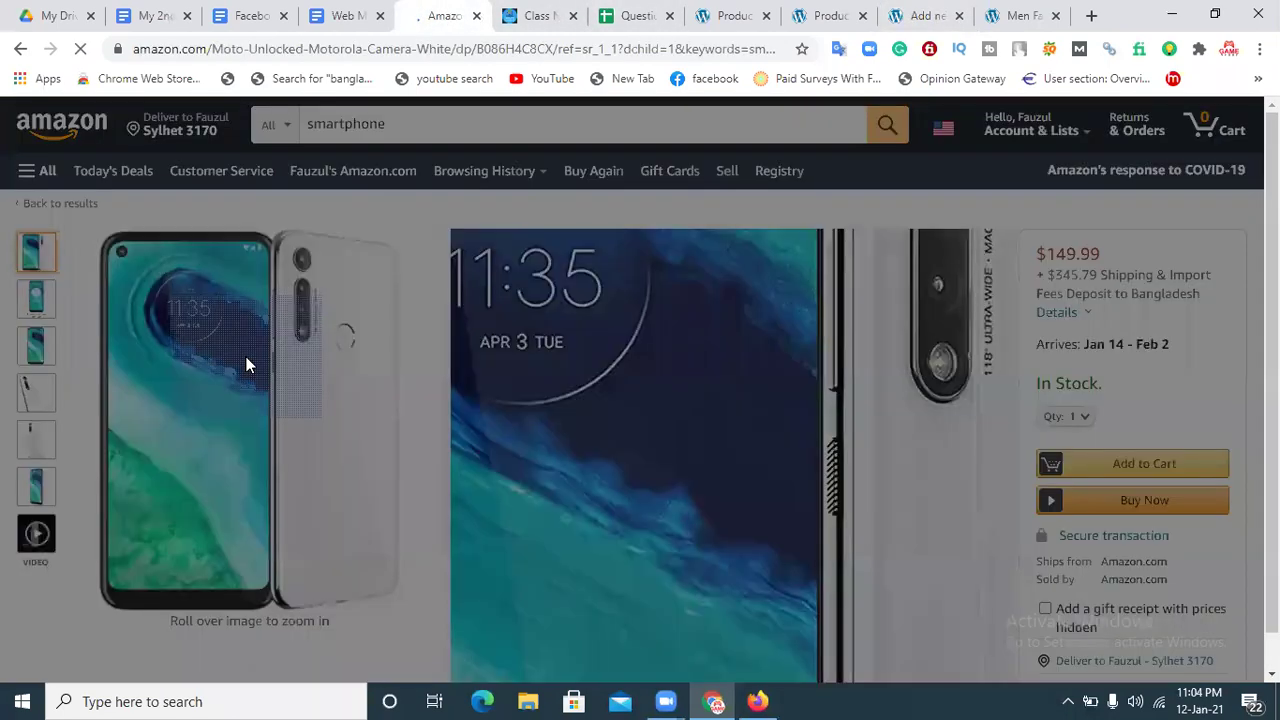
click(247, 365)
right_click(444, 347)
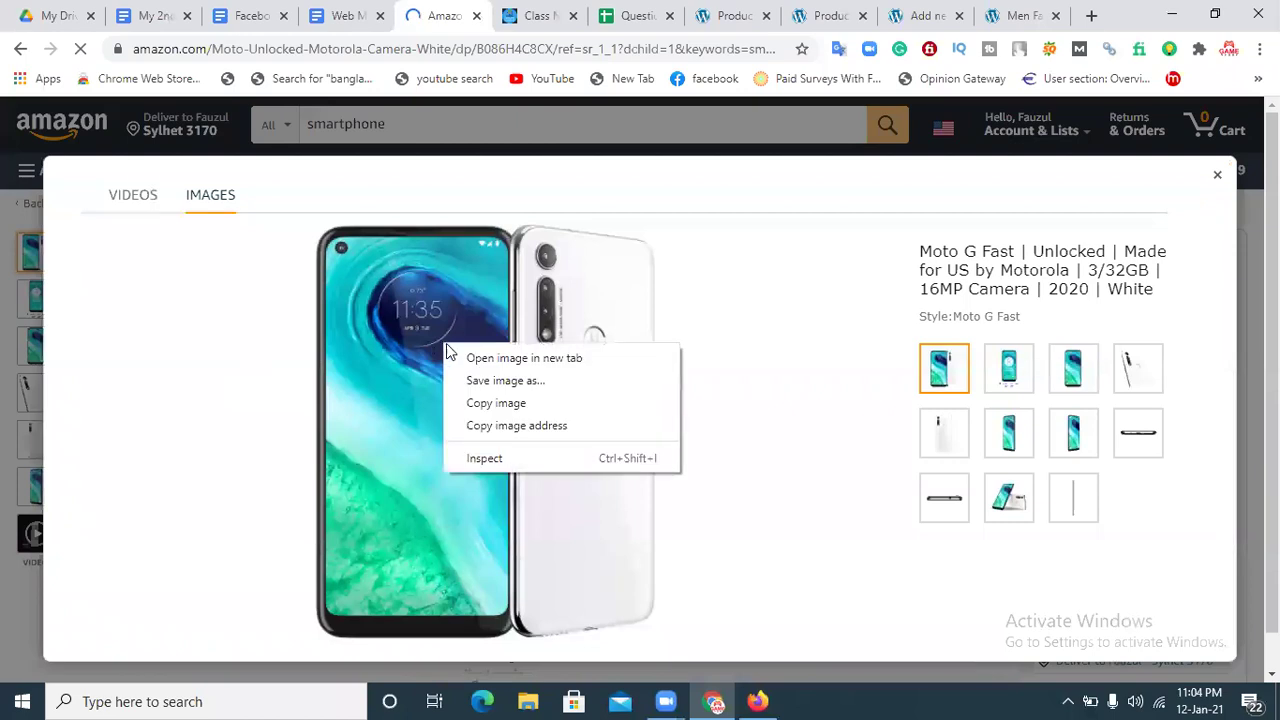
click(500, 386)
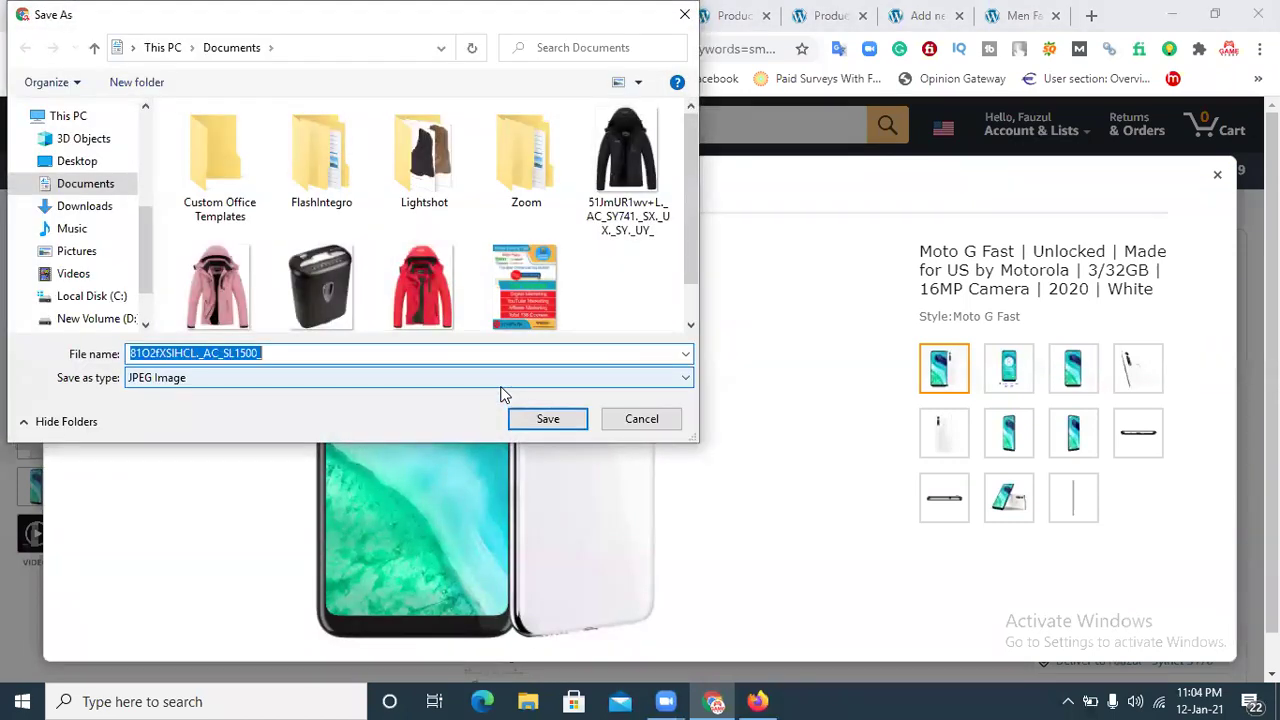
click(546, 417)
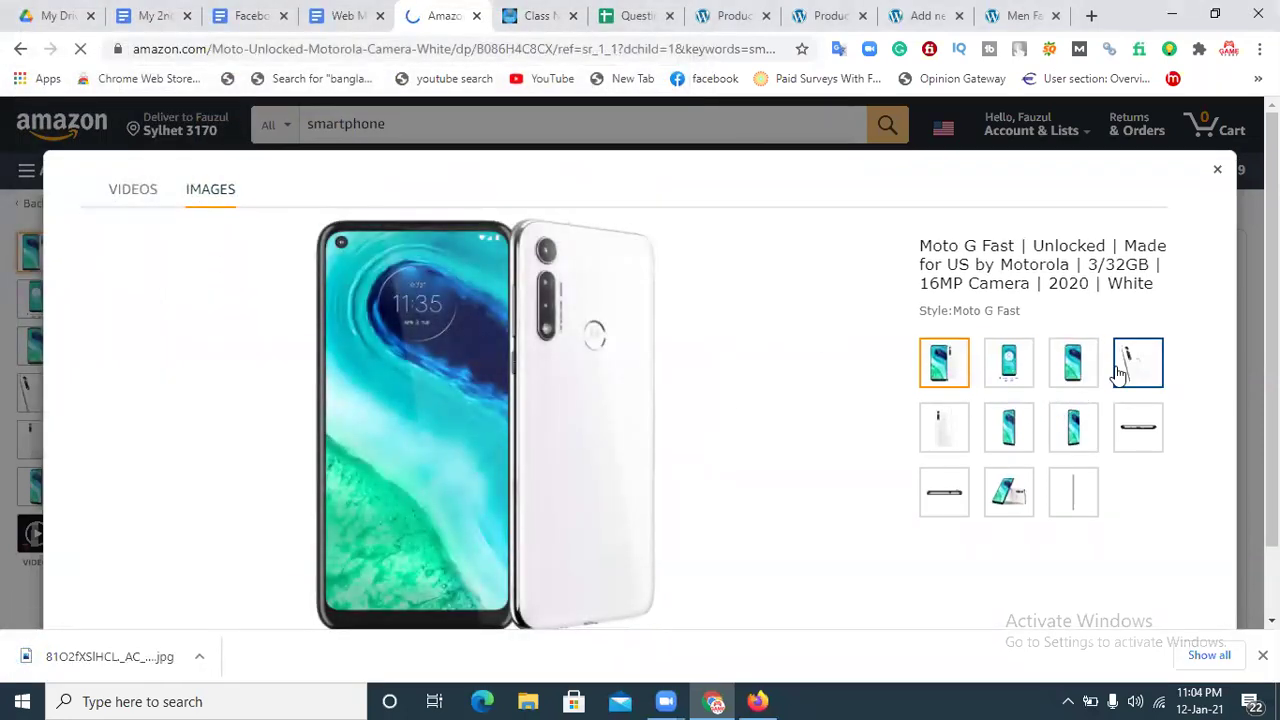
Save the angled white back-view image from the Amazon gallery as a JPEG in the Documents folder
click(1118, 374)
right_click(418, 370)
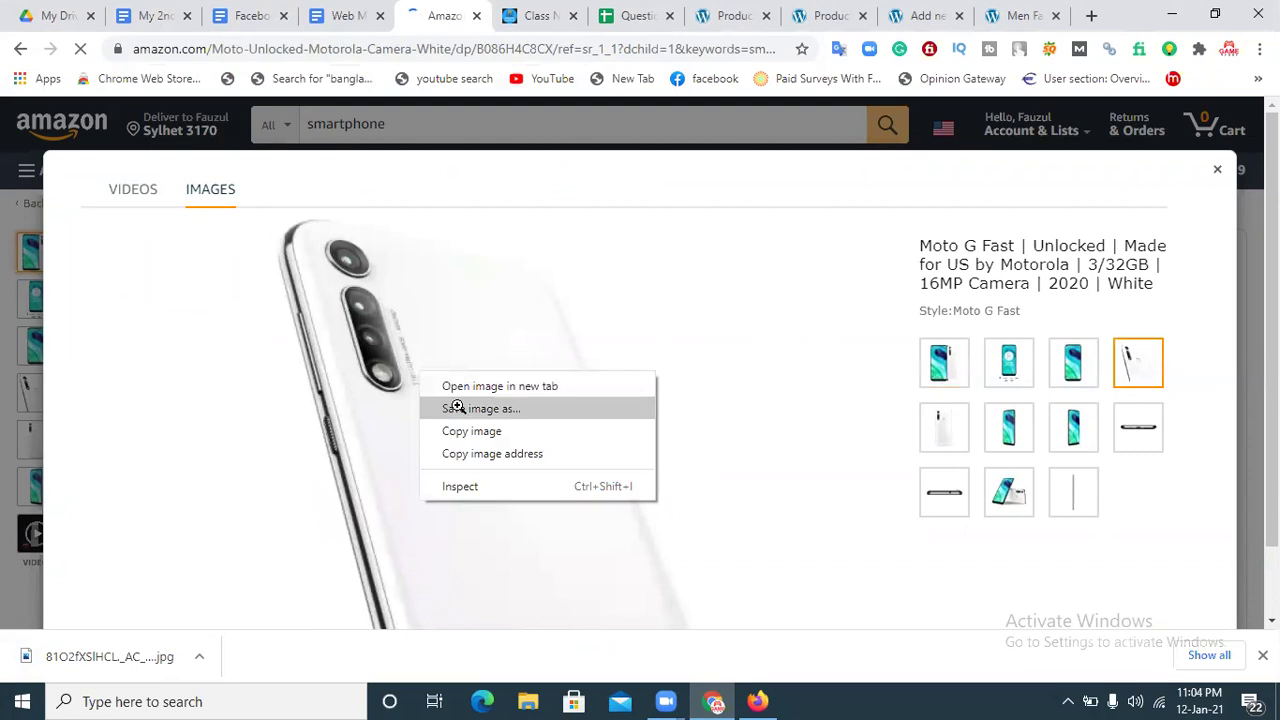
click(458, 408)
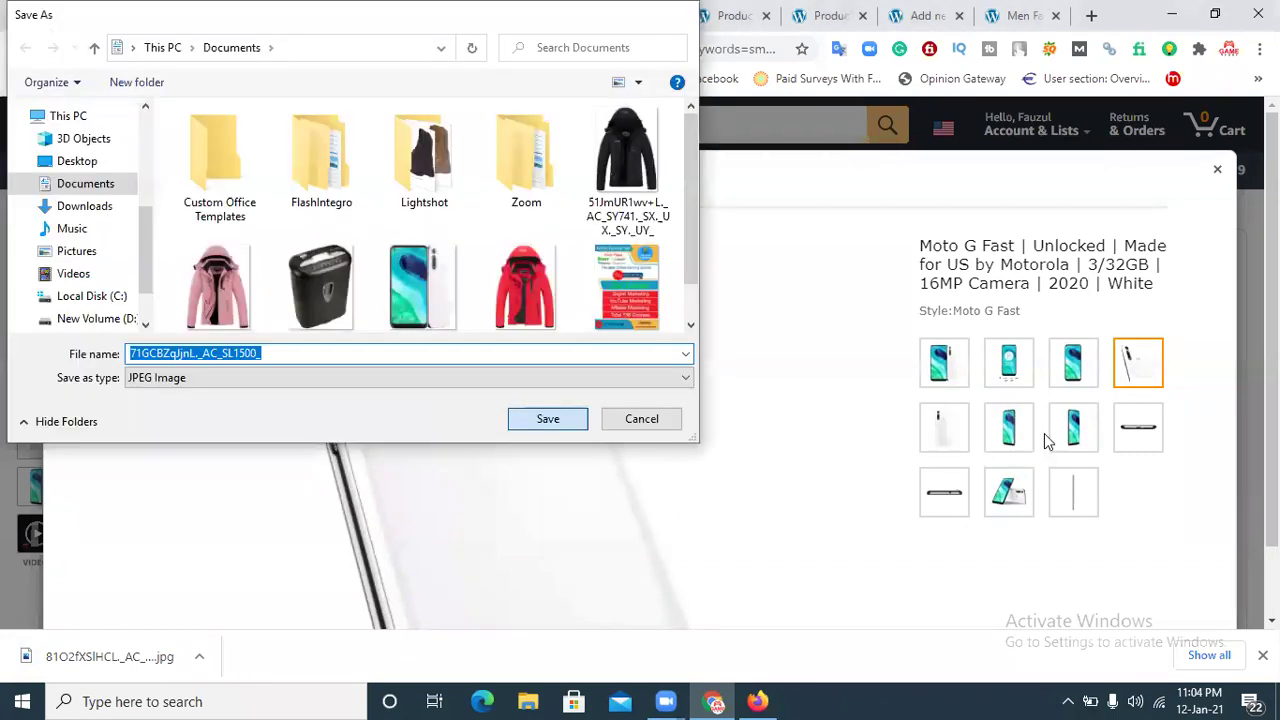
key(Return)
Save the "Globally unlocked" front-view image from the gallery as a JPEG in Documents and close the image viewer
click(1022, 378)
right_click(500, 368)
click(532, 404)
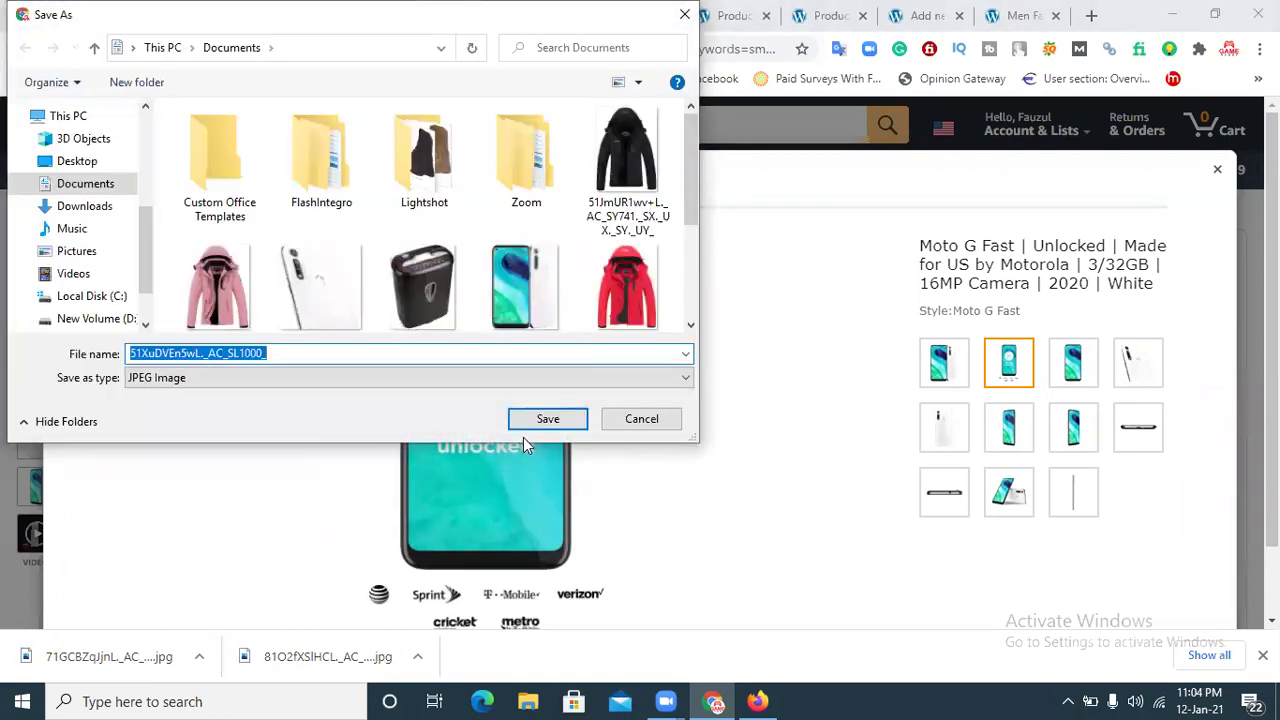
click(546, 420)
click(1216, 170)
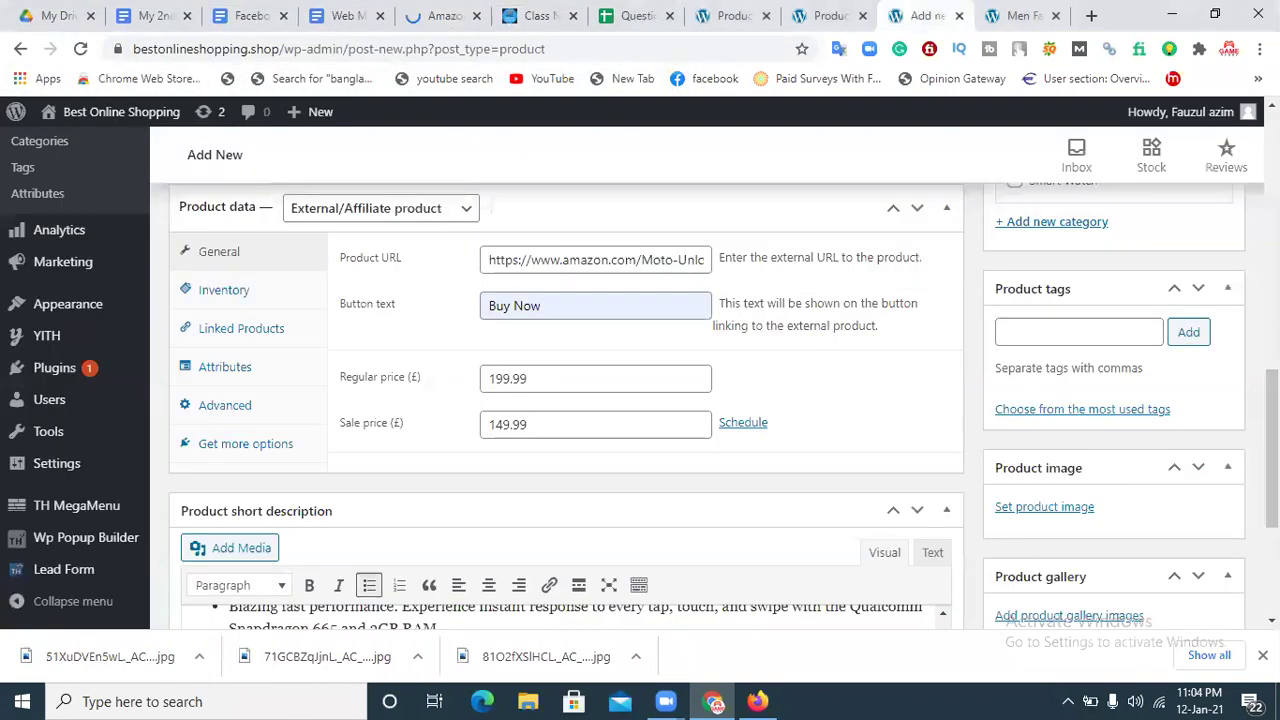
Upload 81O2fXSlHCL._AC_SL1500_ from the Documents folder and set it as the new product's main image
scroll(1237, 439, down, 1)
click(1025, 416)
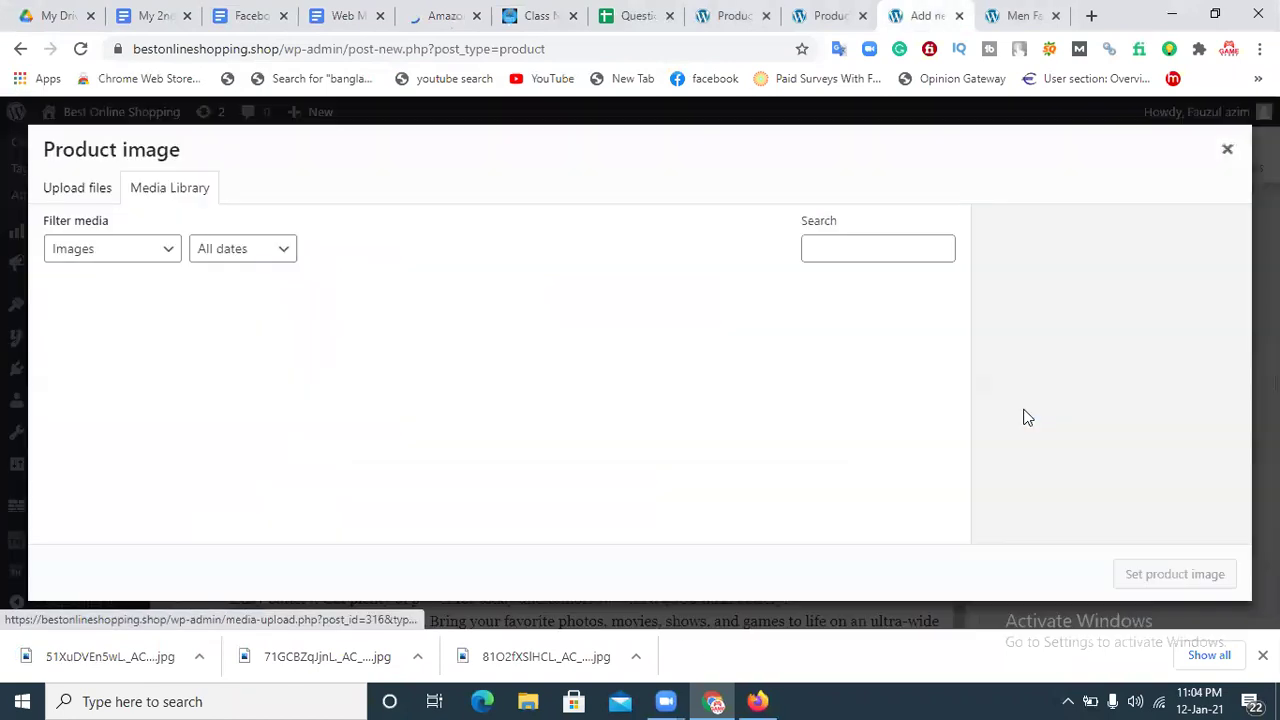
click(63, 192)
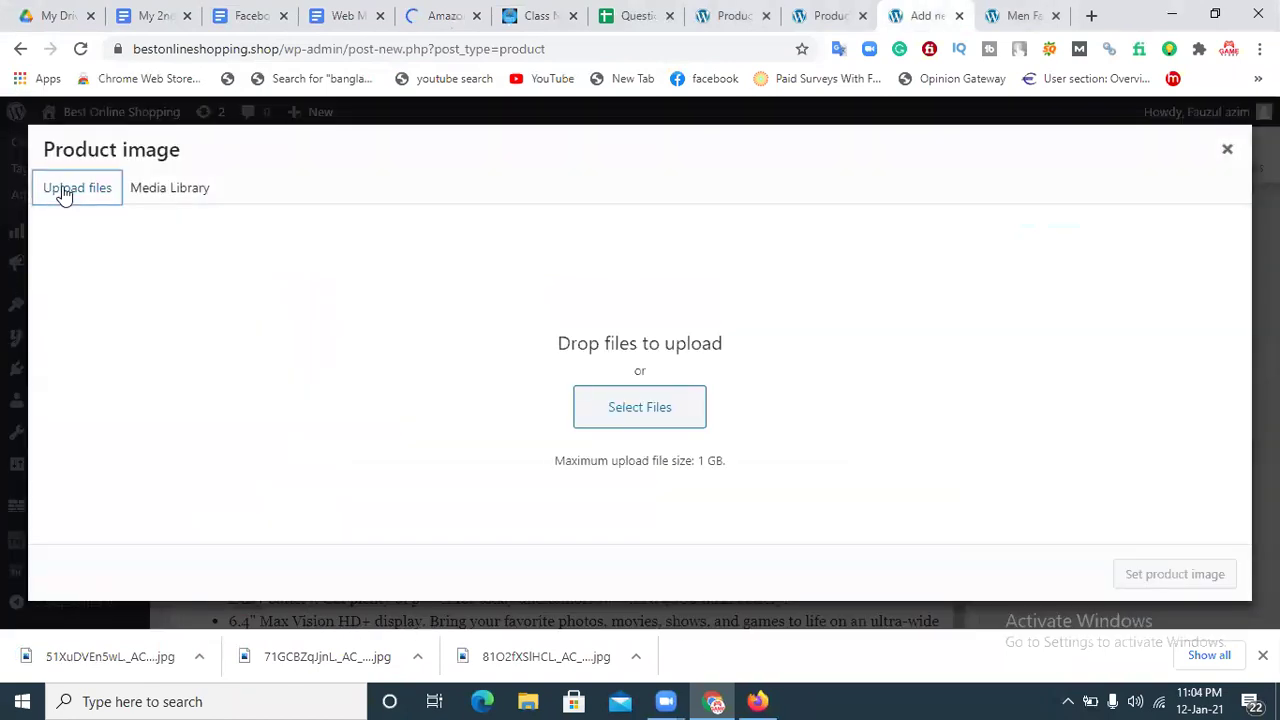
click(609, 417)
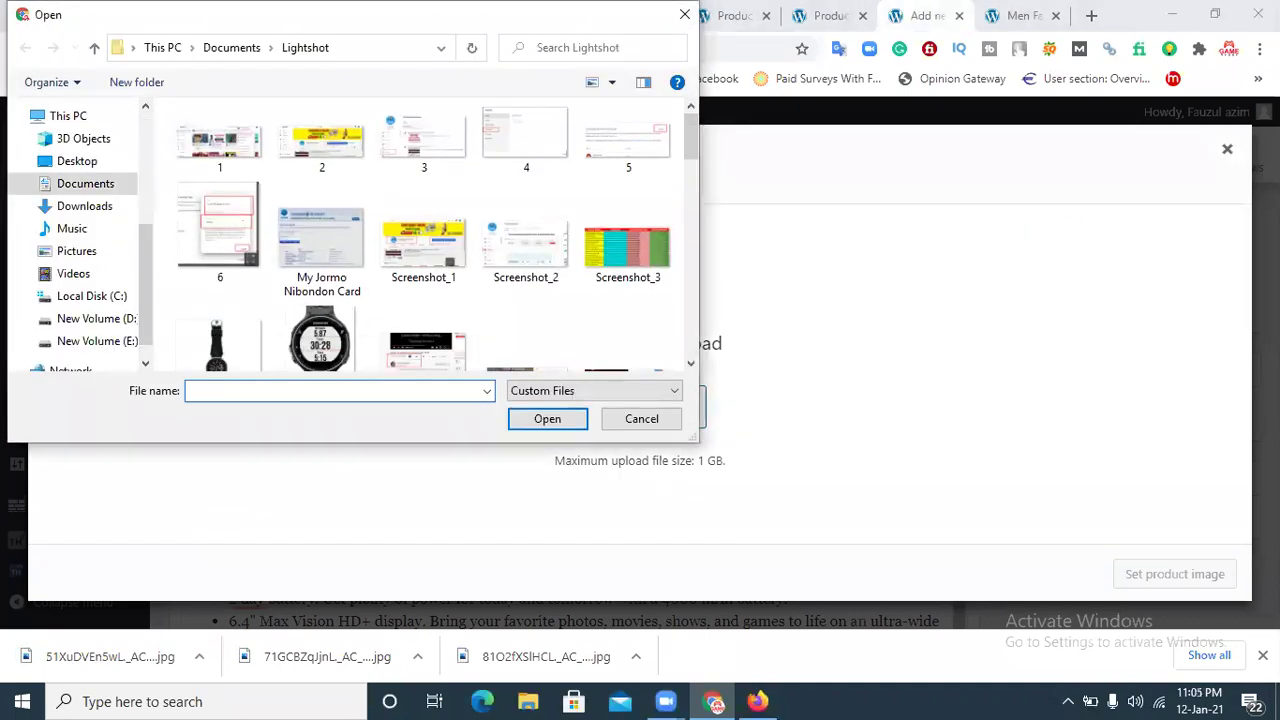
drag(682, 137, 684, 242)
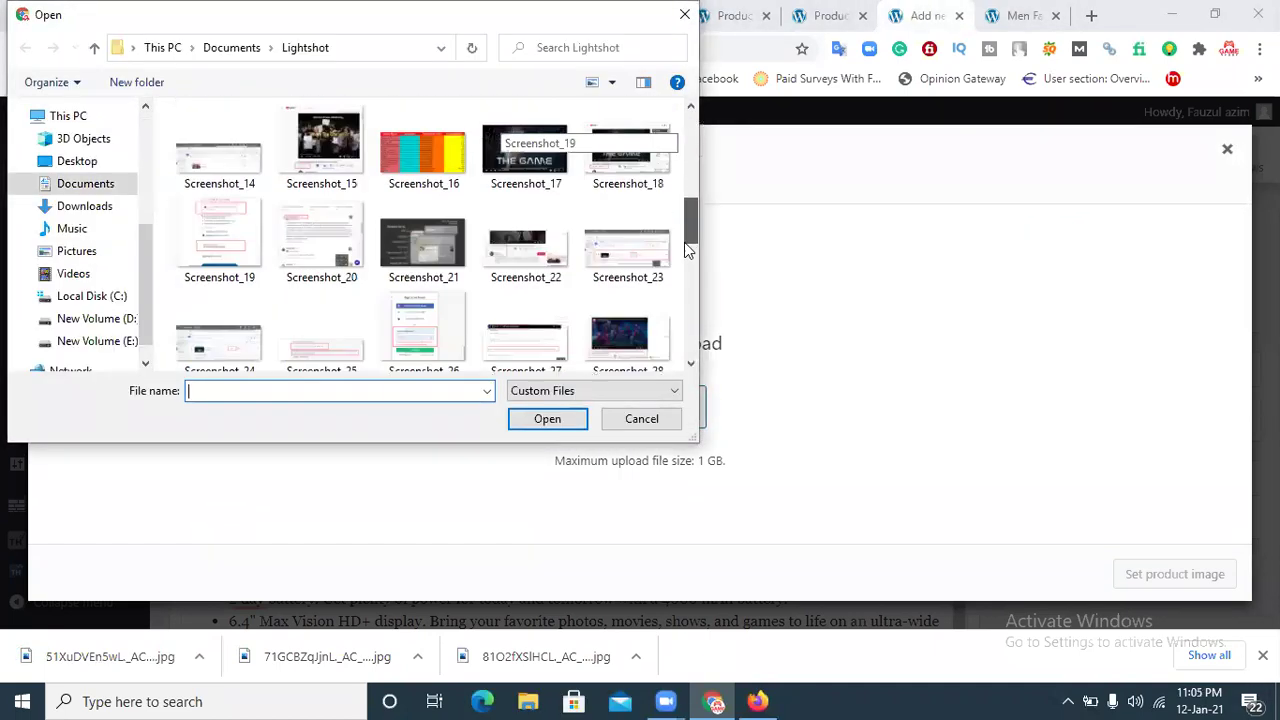
click(684, 168)
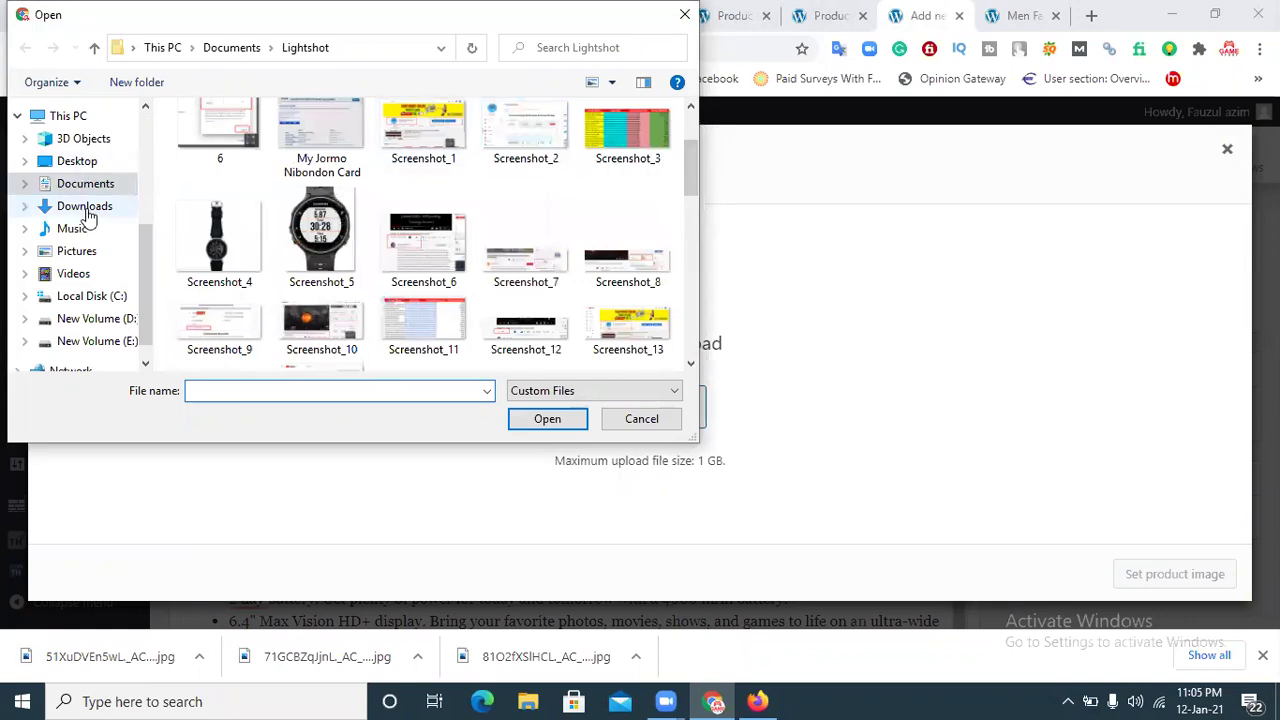
click(90, 186)
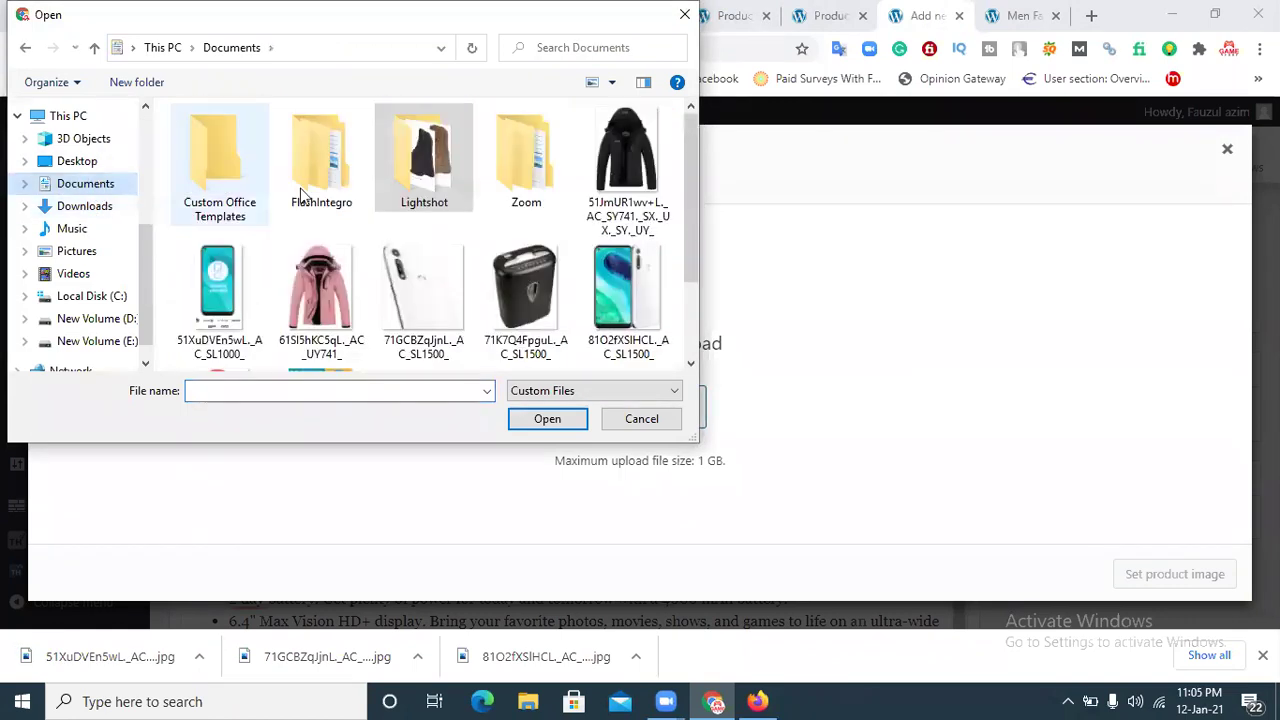
drag(686, 152, 686, 212)
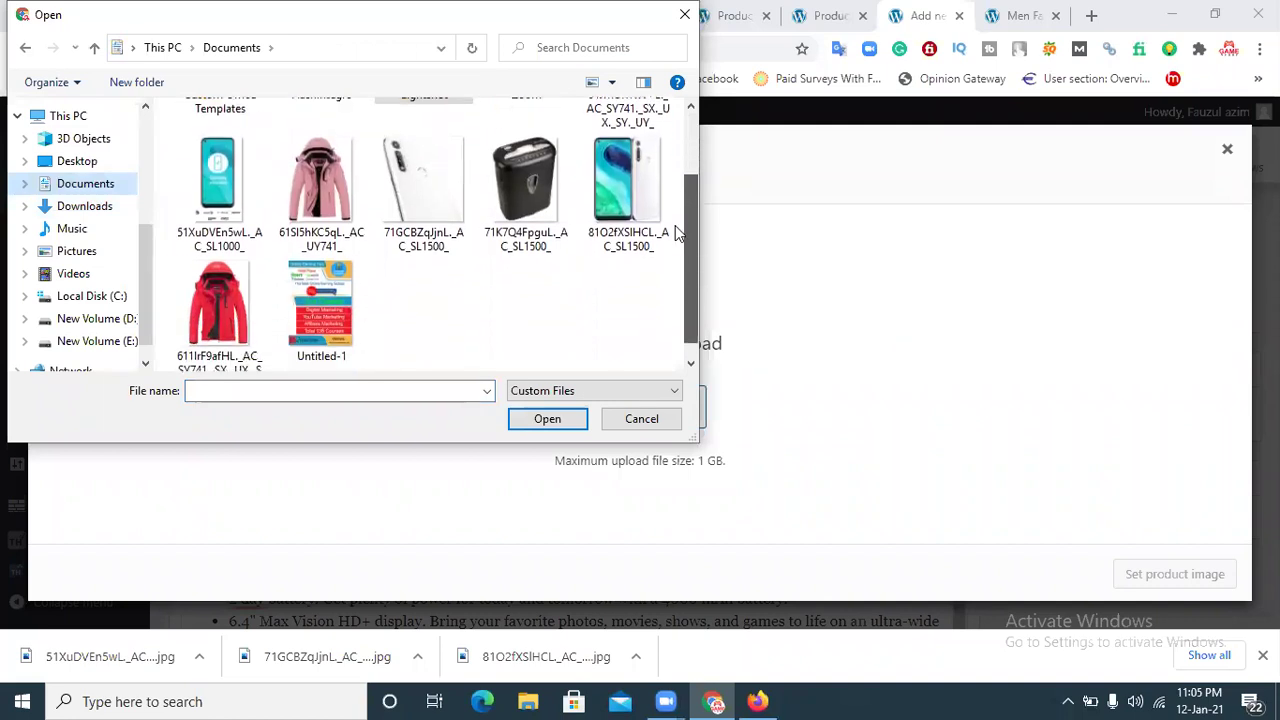
click(628, 210)
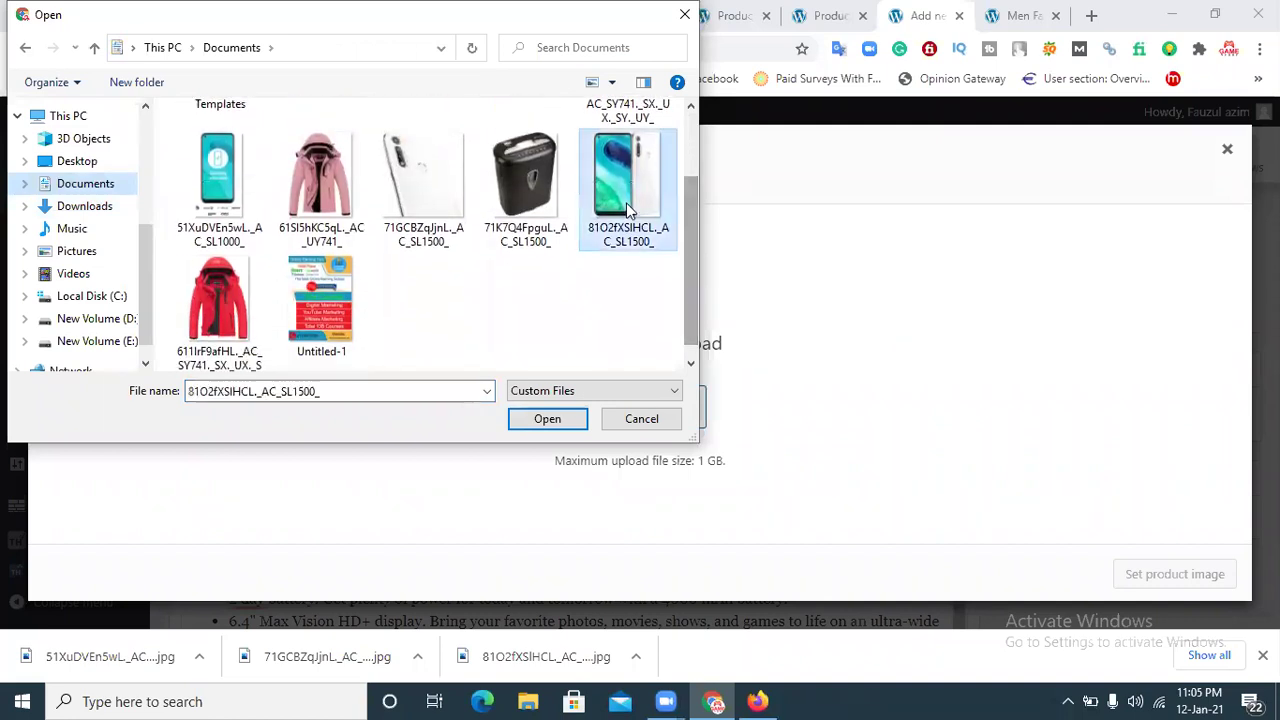
click(560, 421)
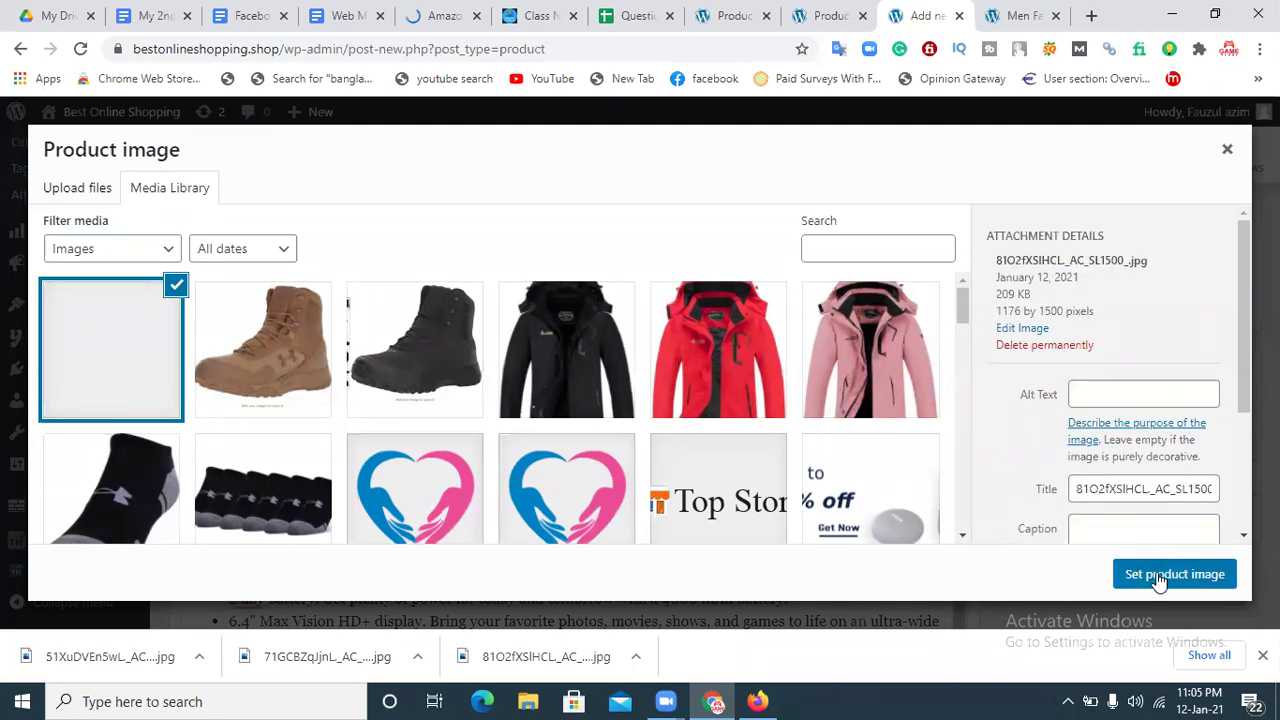
click(1170, 574)
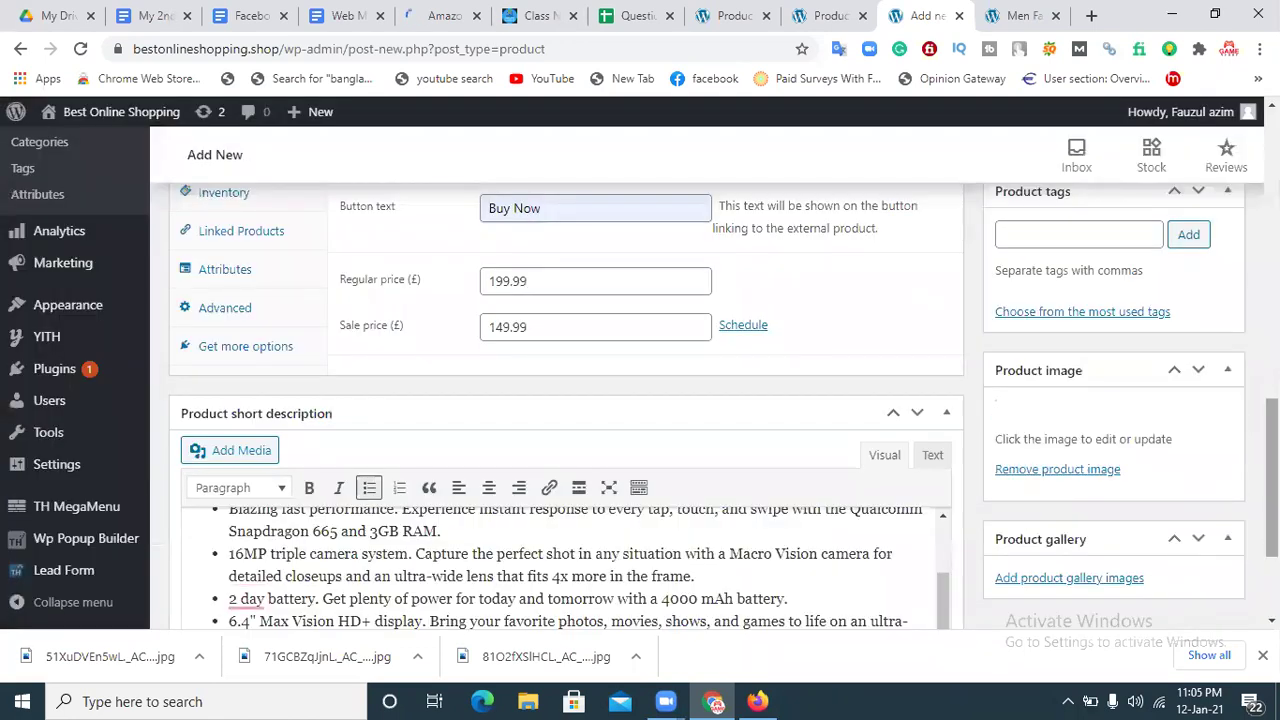
Upload 51XuDVEn5wL._AC_SL1000_ and 71GCBZqJjnL._AC_SL1500_ from Documents and add both to the product gallery
scroll(1135, 450, down, 2)
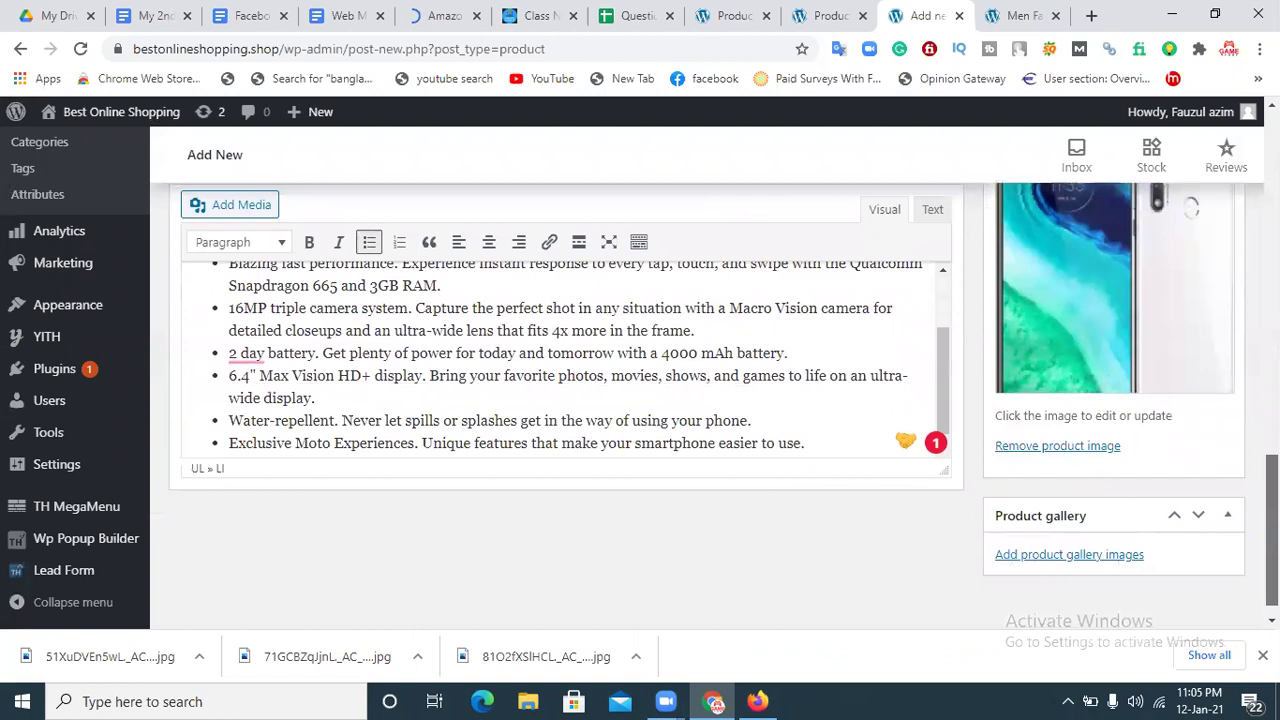
click(1066, 529)
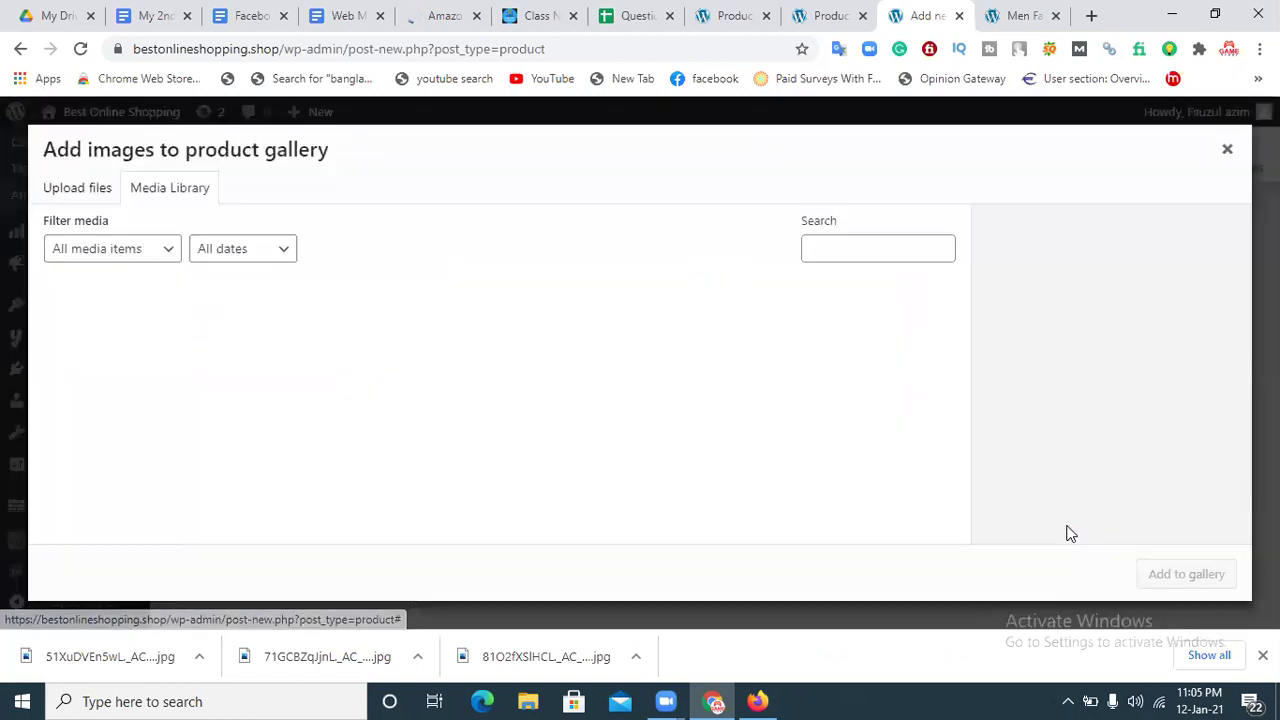
click(84, 187)
click(692, 405)
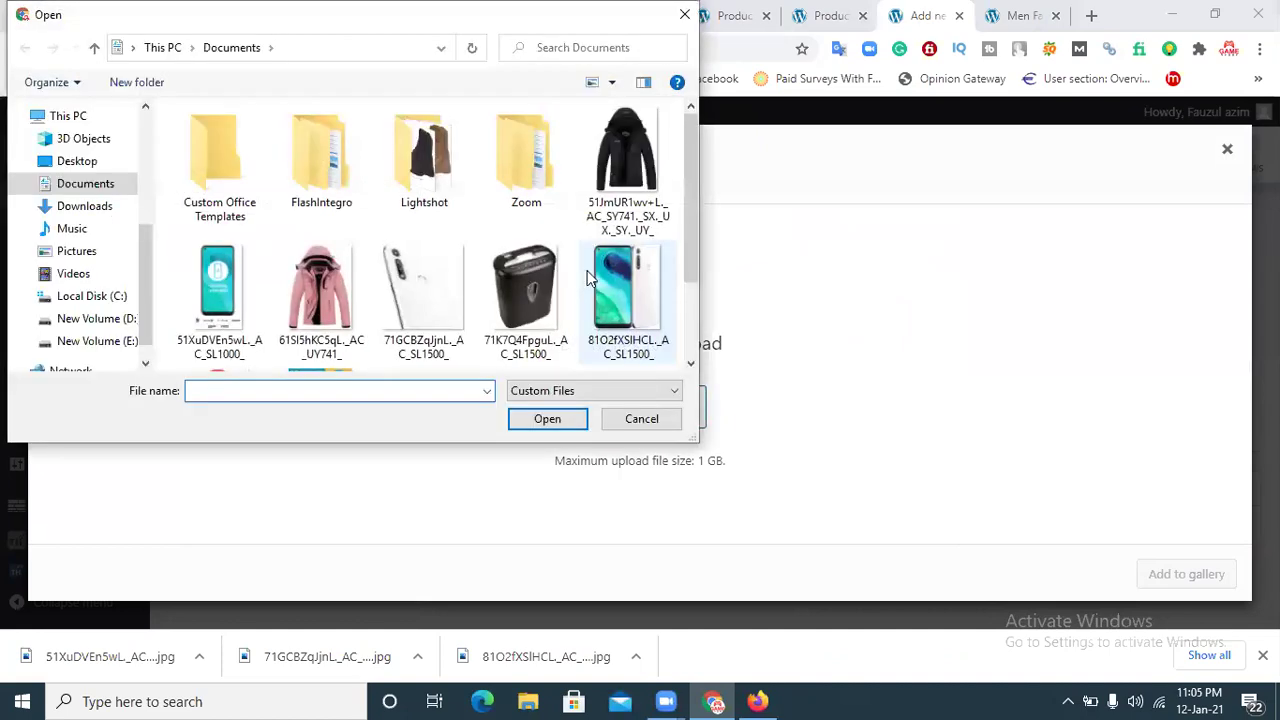
click(626, 270)
click(428, 288)
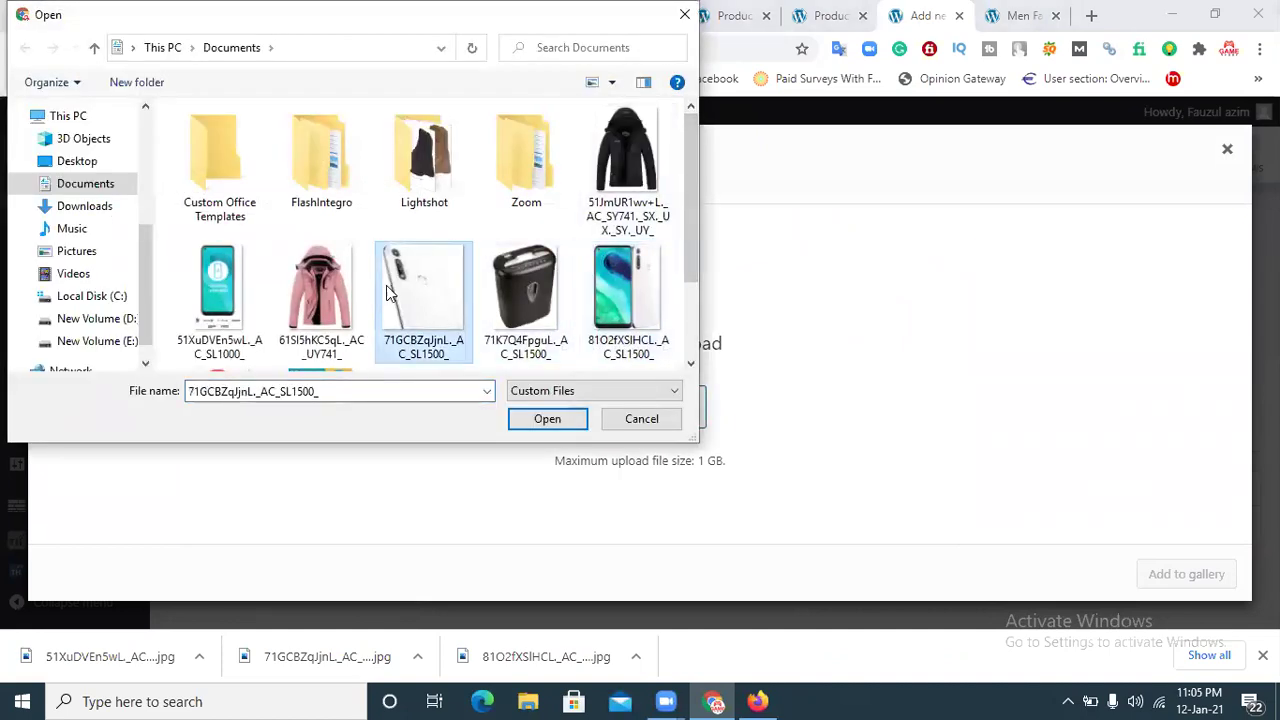
ctrl+click(253, 289)
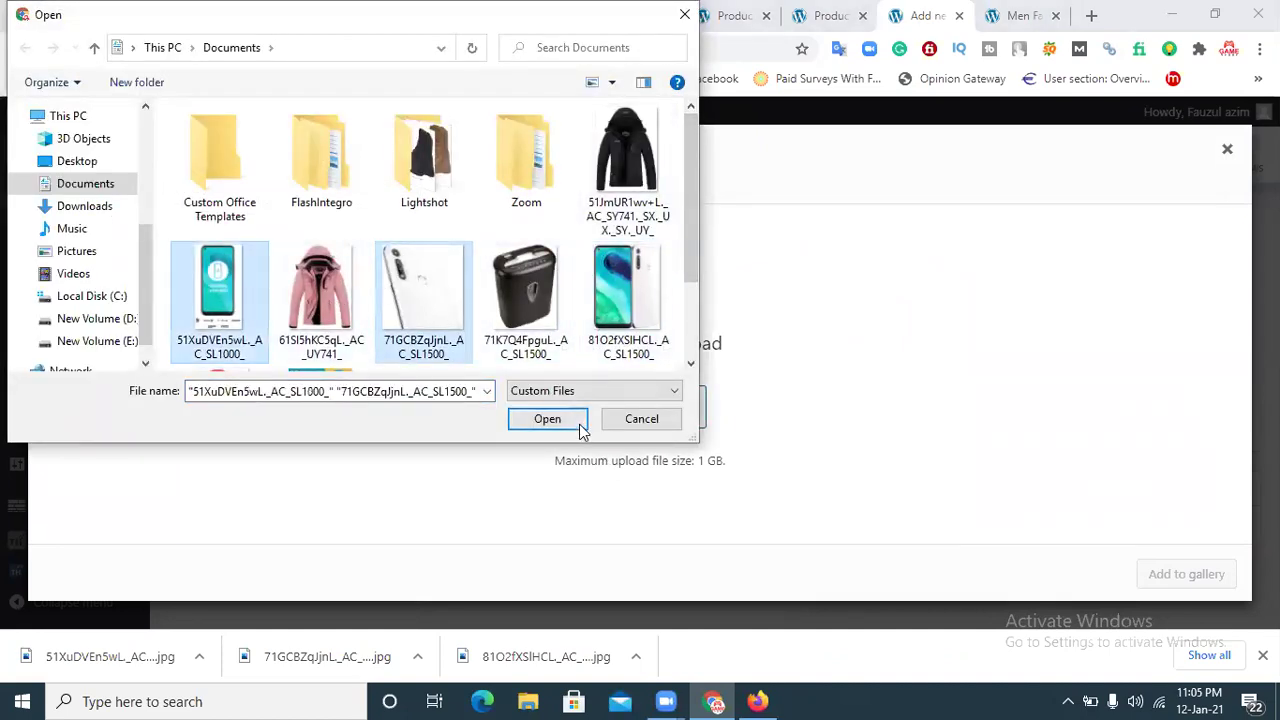
click(549, 419)
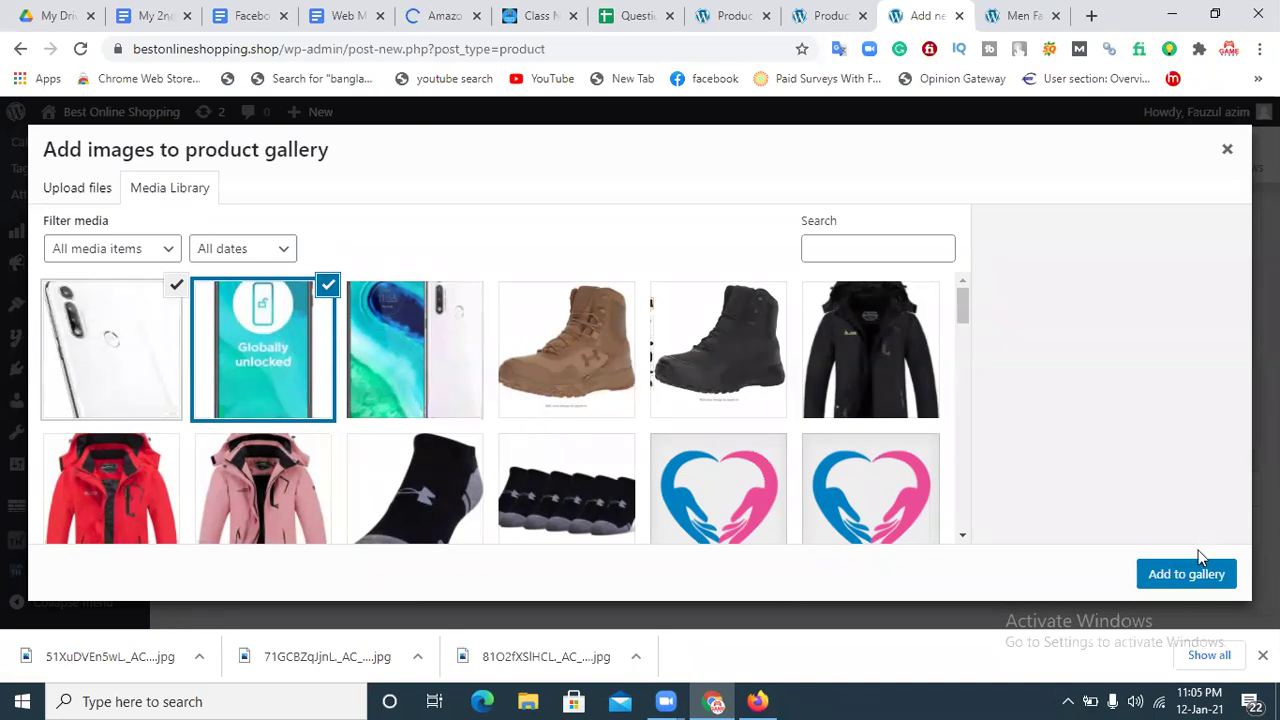
click(1194, 584)
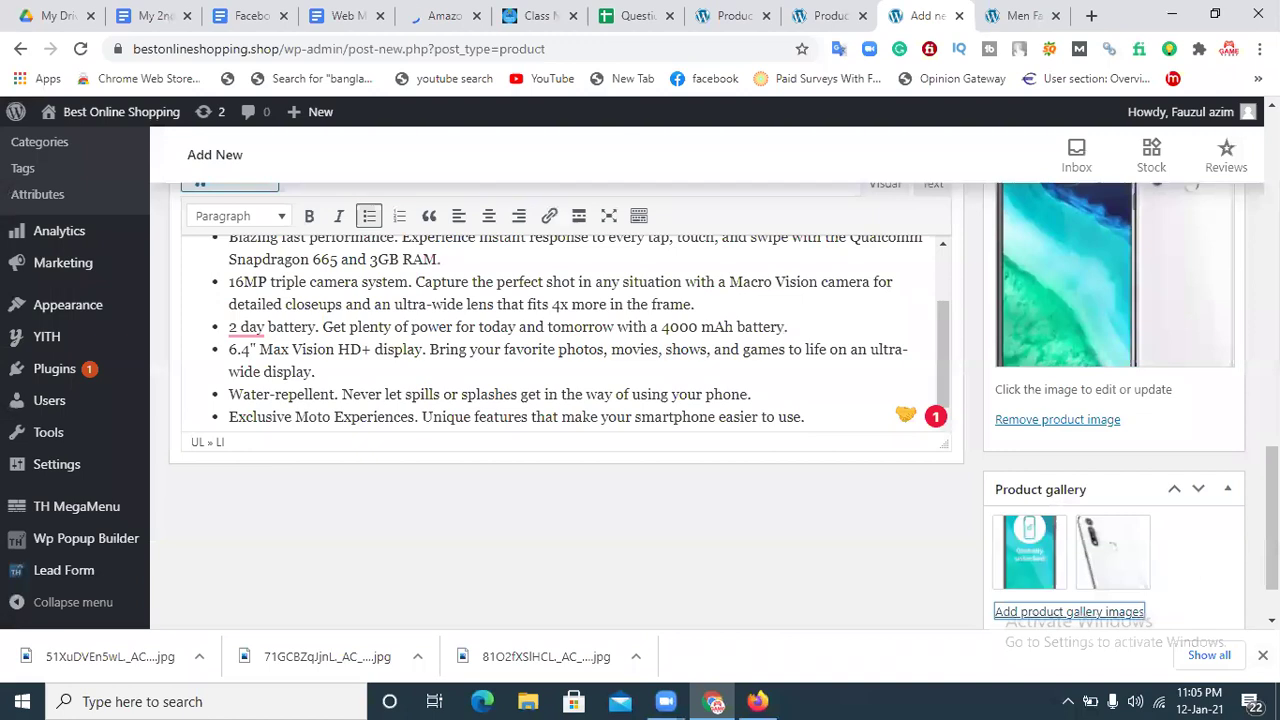
Assign the product to the Smart Phone category and publish it
click(1262, 655)
scroll(1270, 500, up, 4)
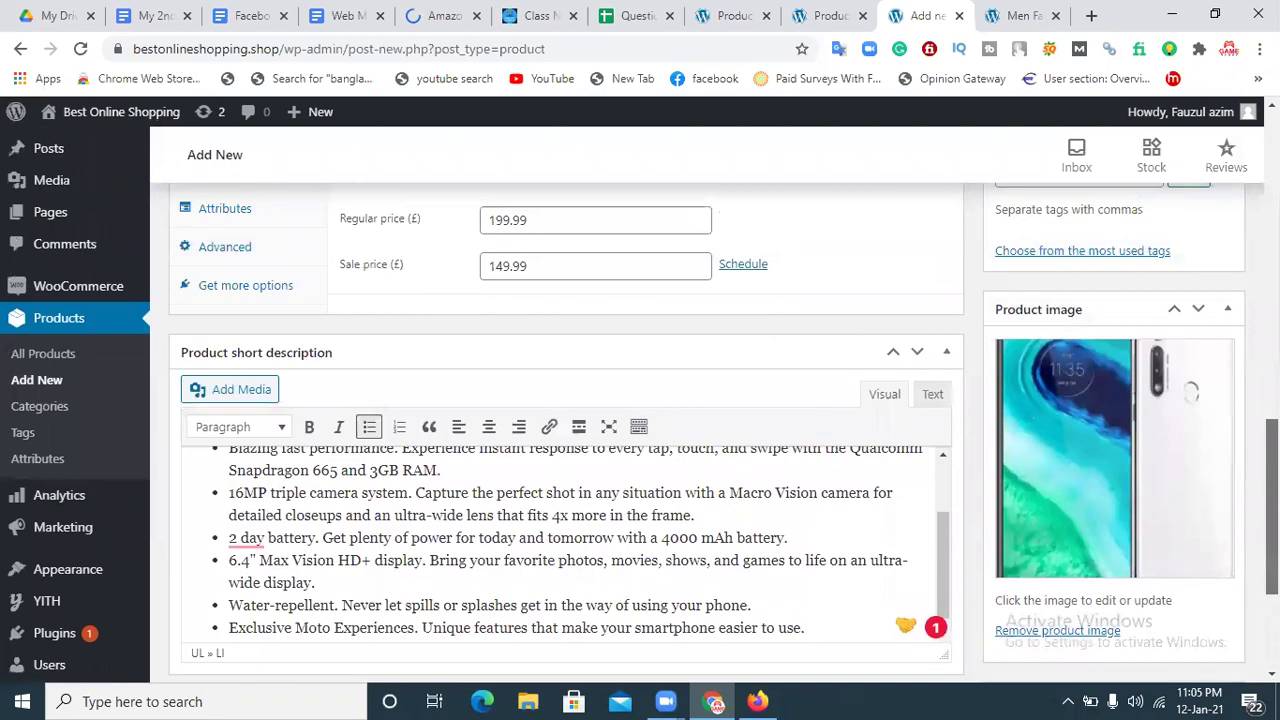
scroll(1112, 298, up, 2)
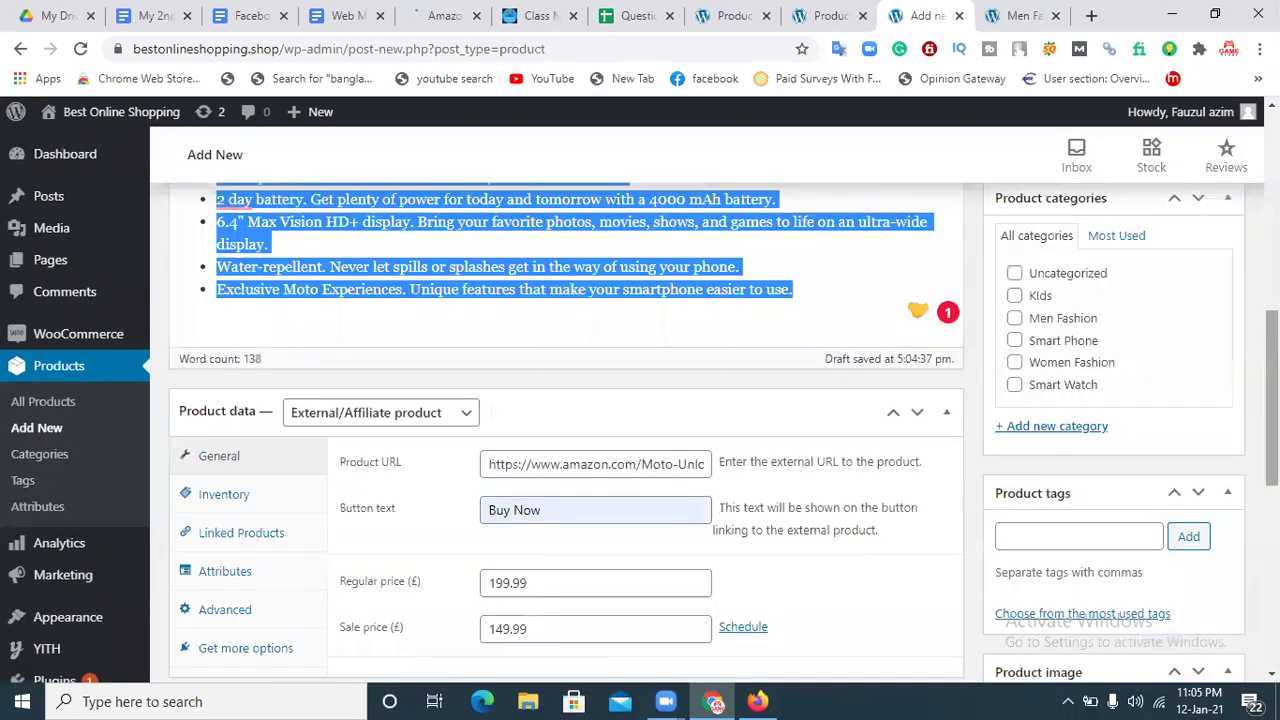
click(965, 288)
scroll(965, 288, up, 1)
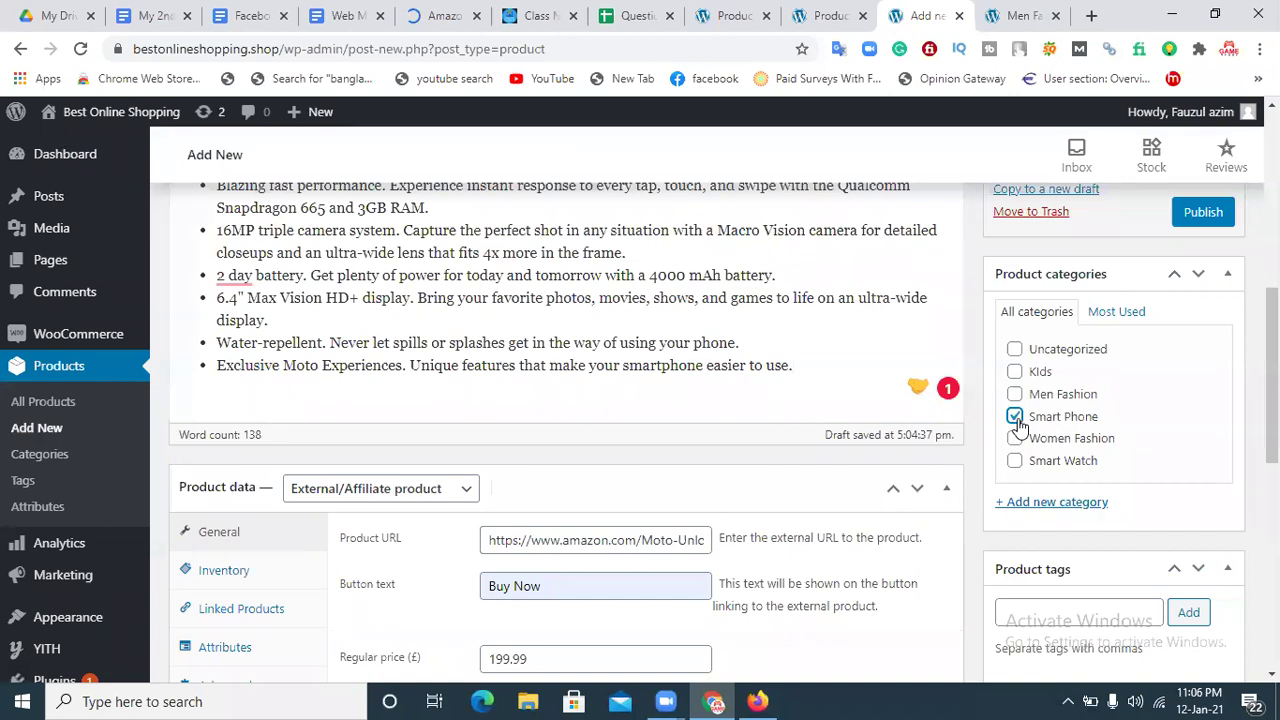
click(1195, 214)
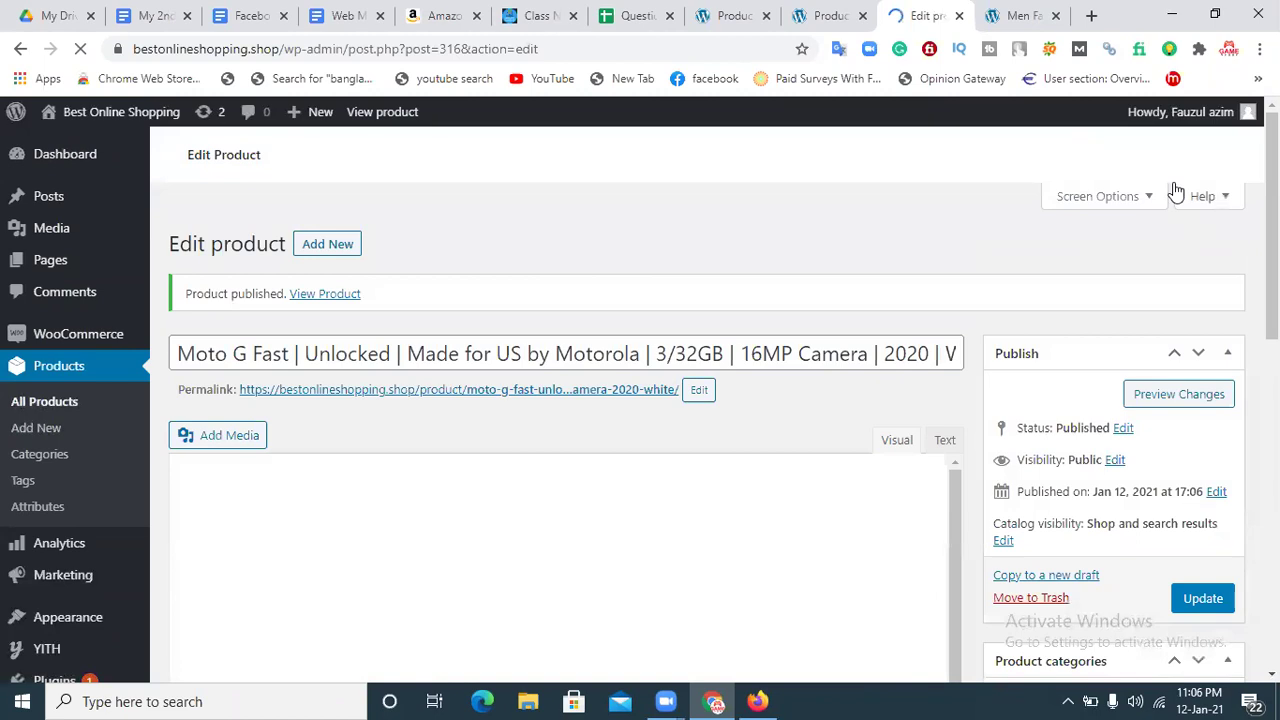
Reload the storefront, check the Moto G Fast listing in the Smart Phone category, and test its link to Amazon
key(ctrl+Tab)
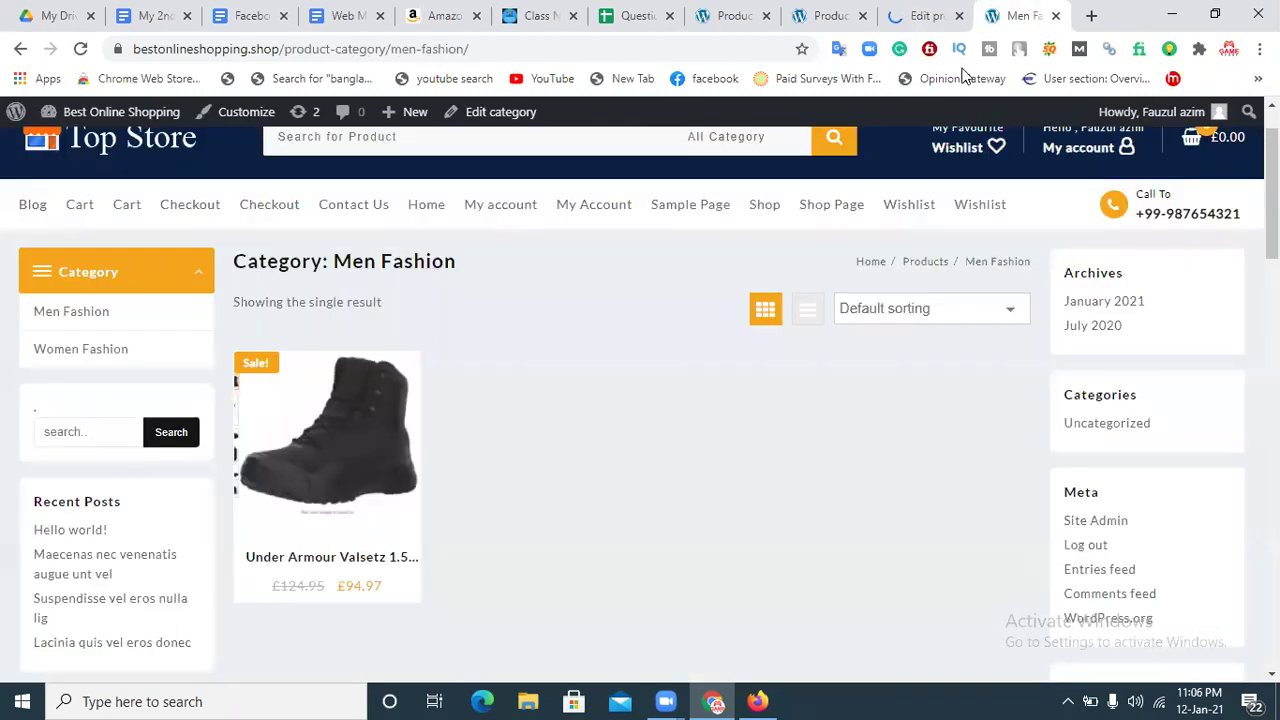
click(80, 49)
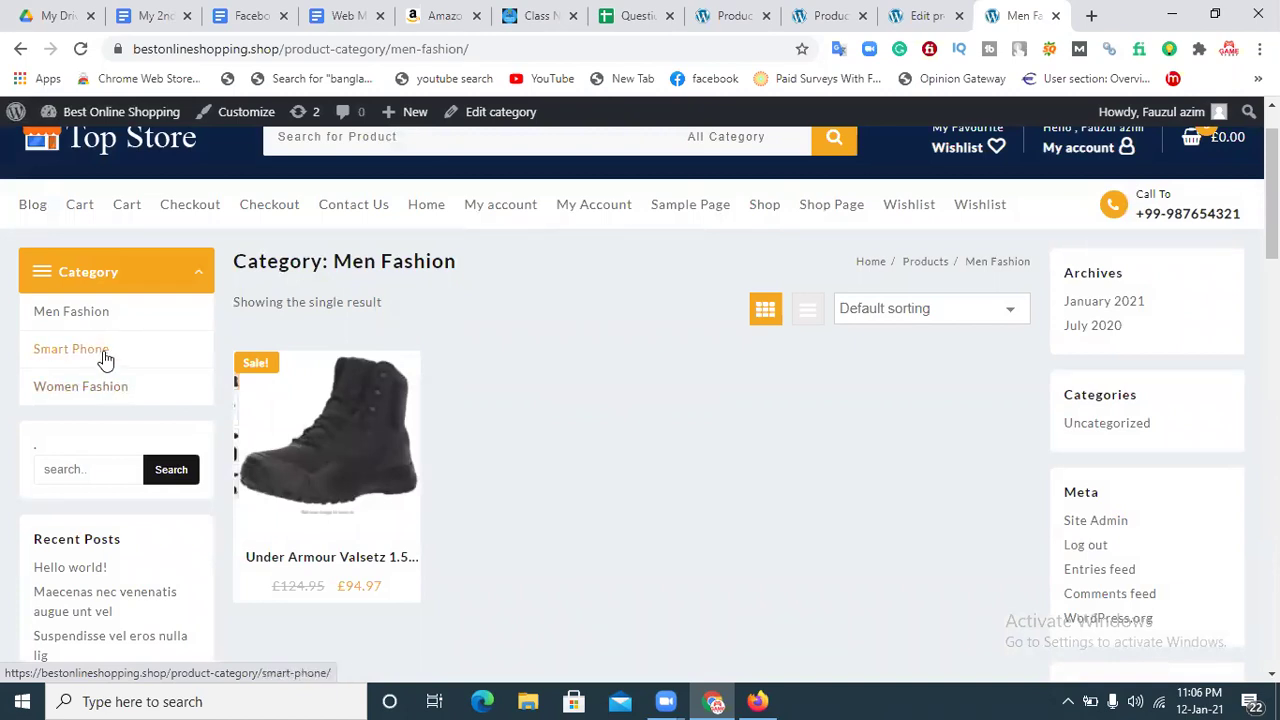
click(103, 355)
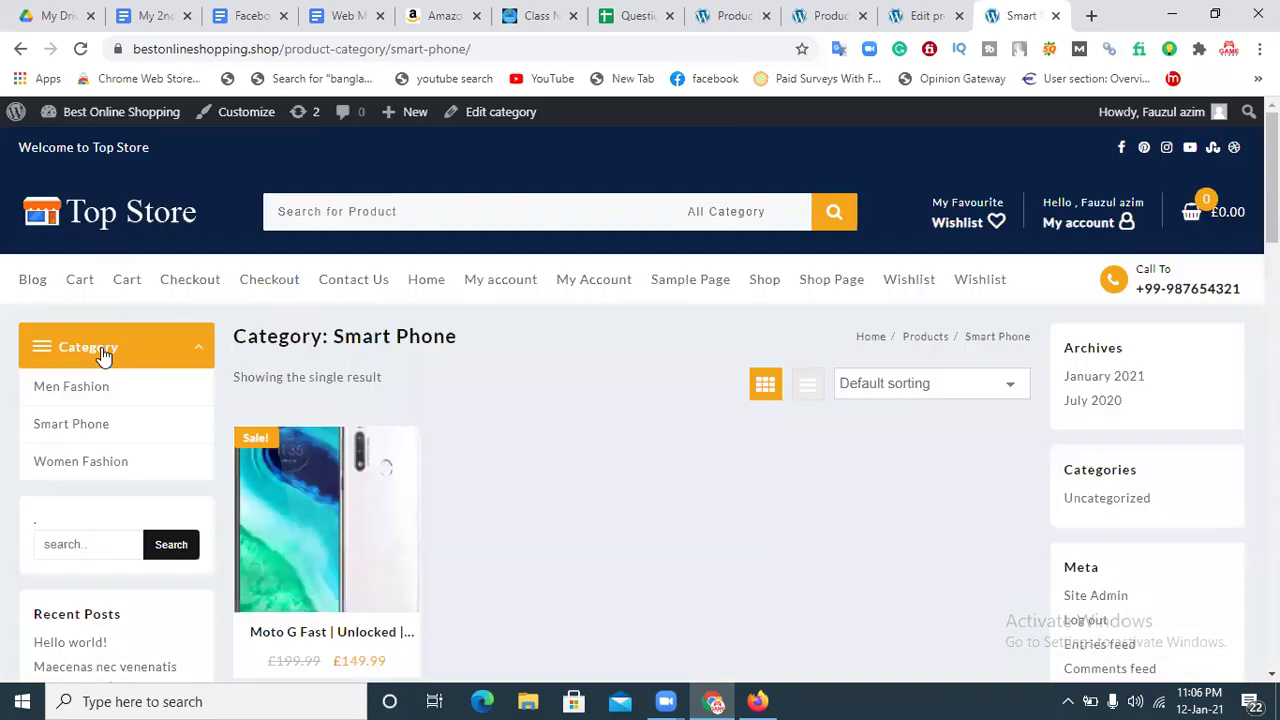
scroll(310, 478, down, 3)
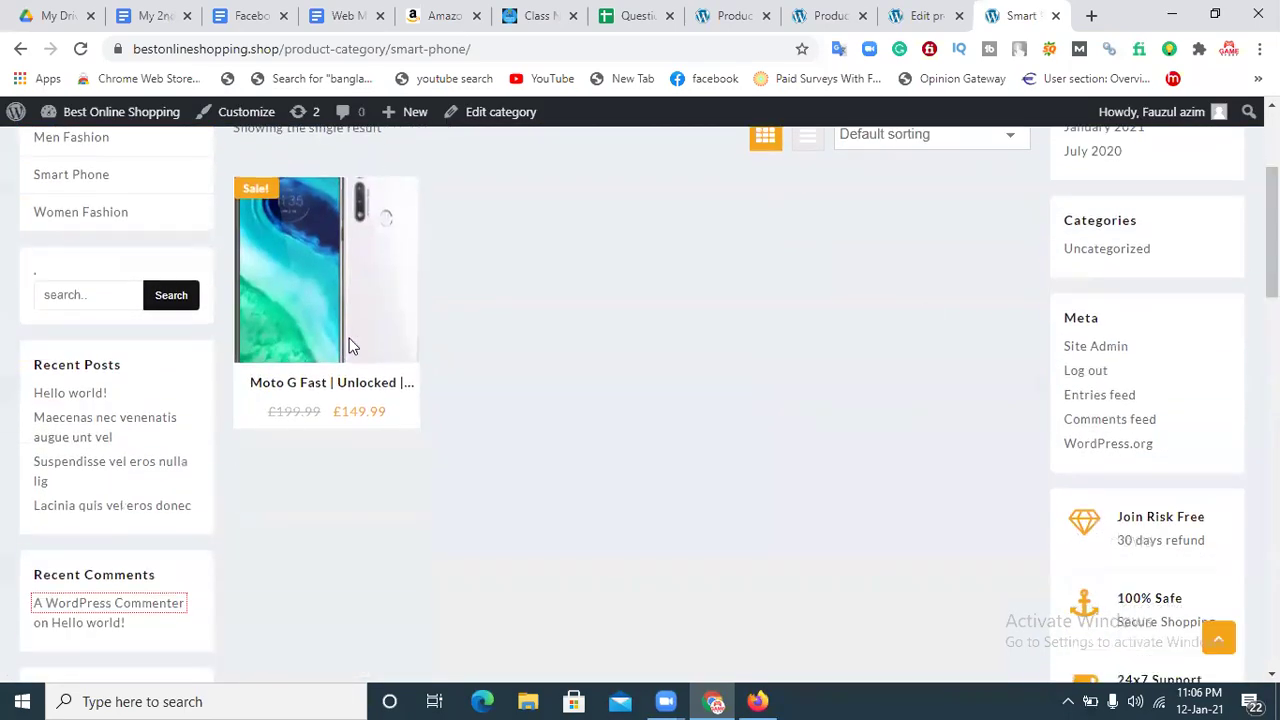
click(300, 456)
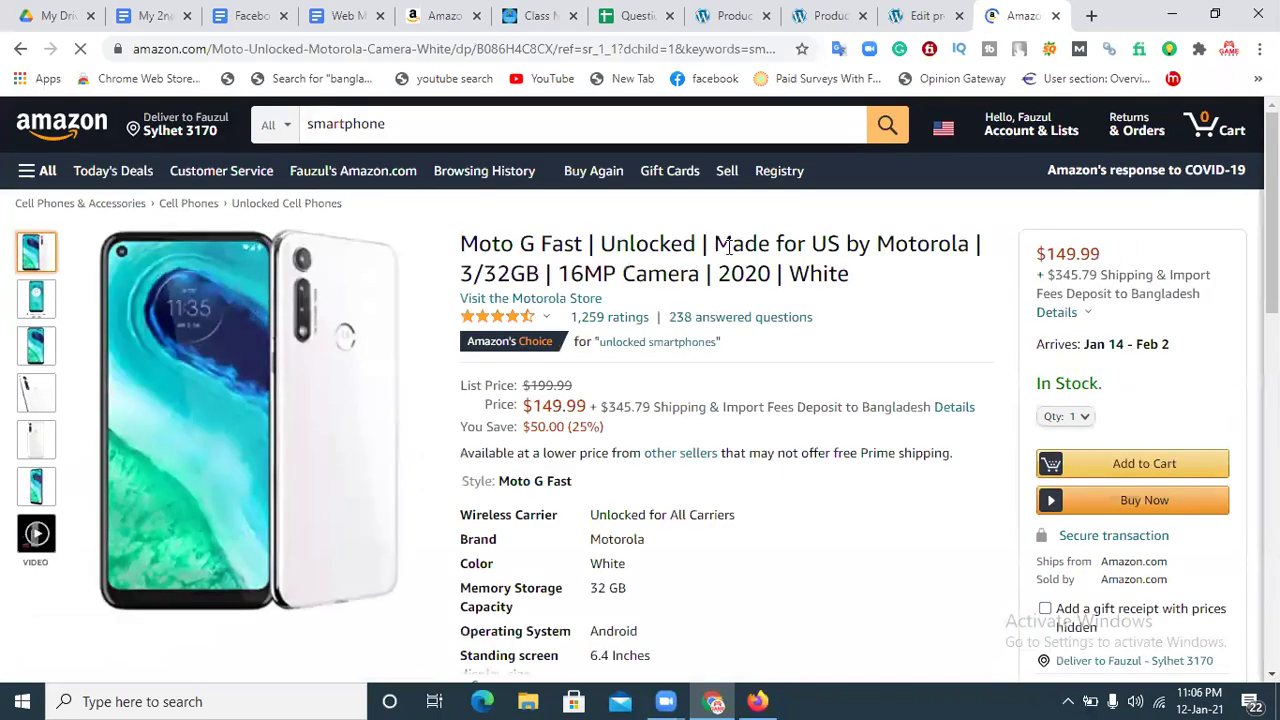
click(19, 49)
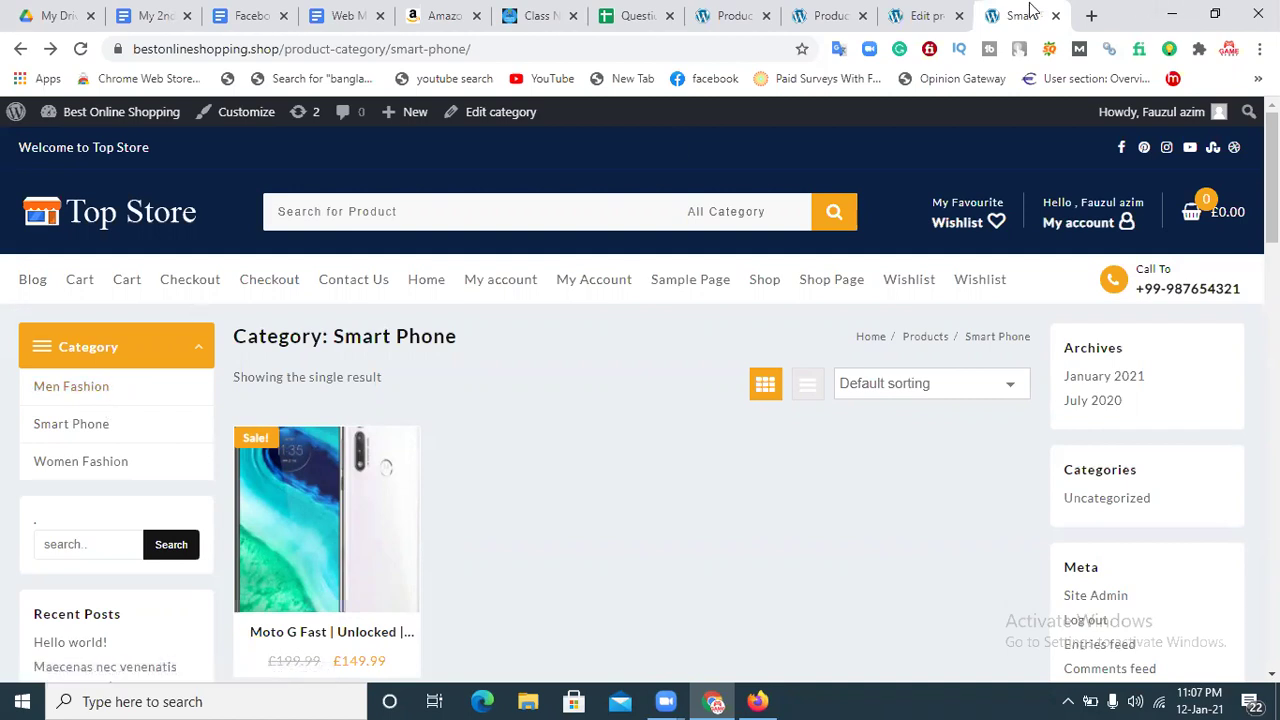
Reload the product categories list in the store admin and review the categories and their product counts
click(828, 15)
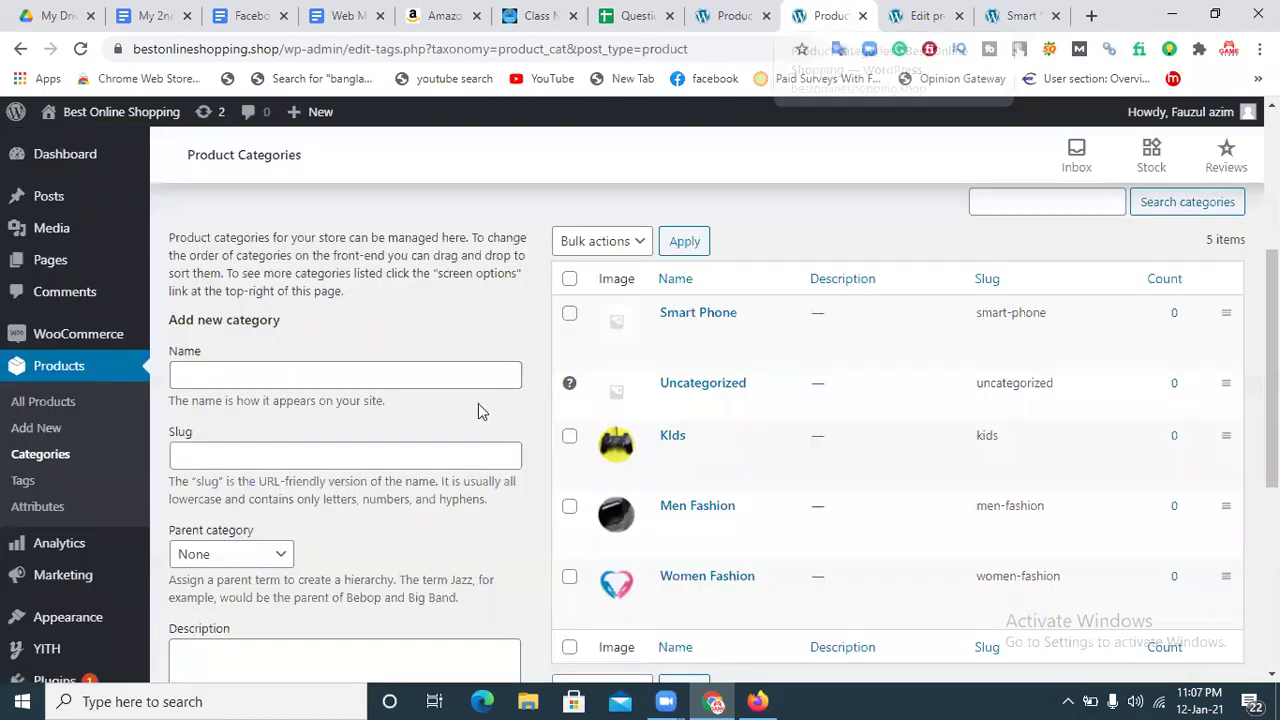
click(64, 456)
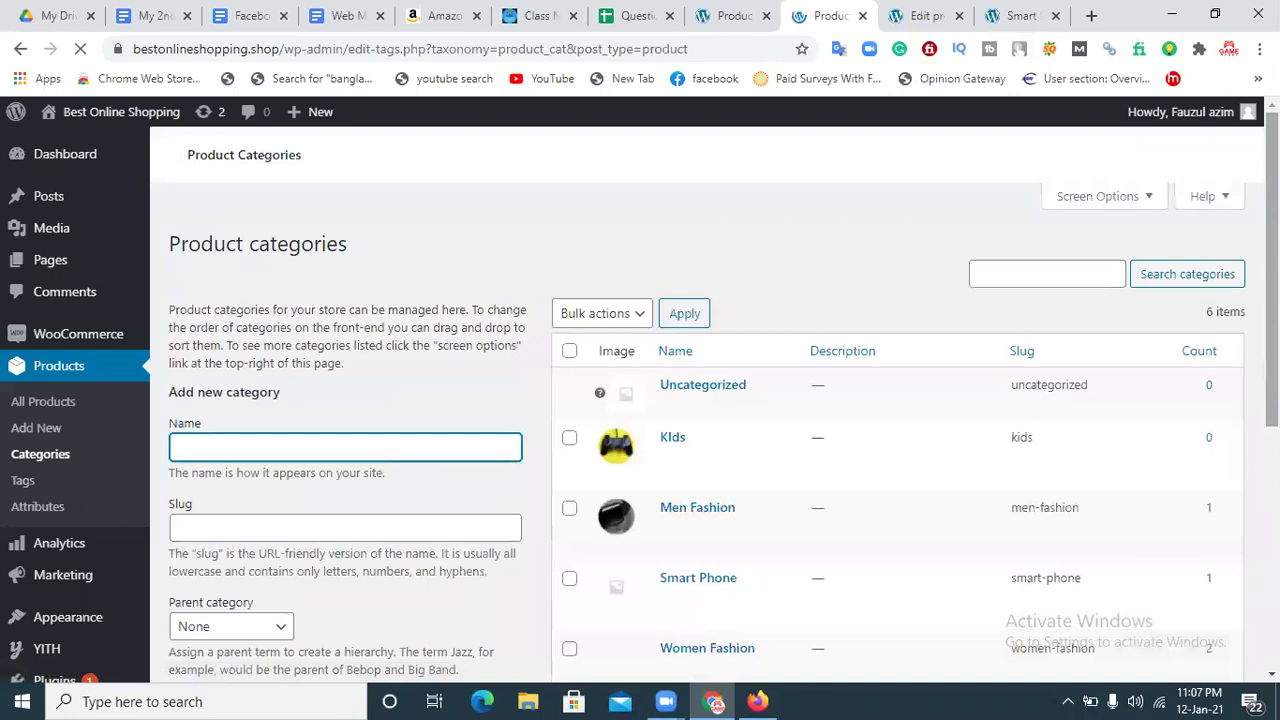
scroll(1008, 381, down, 2)
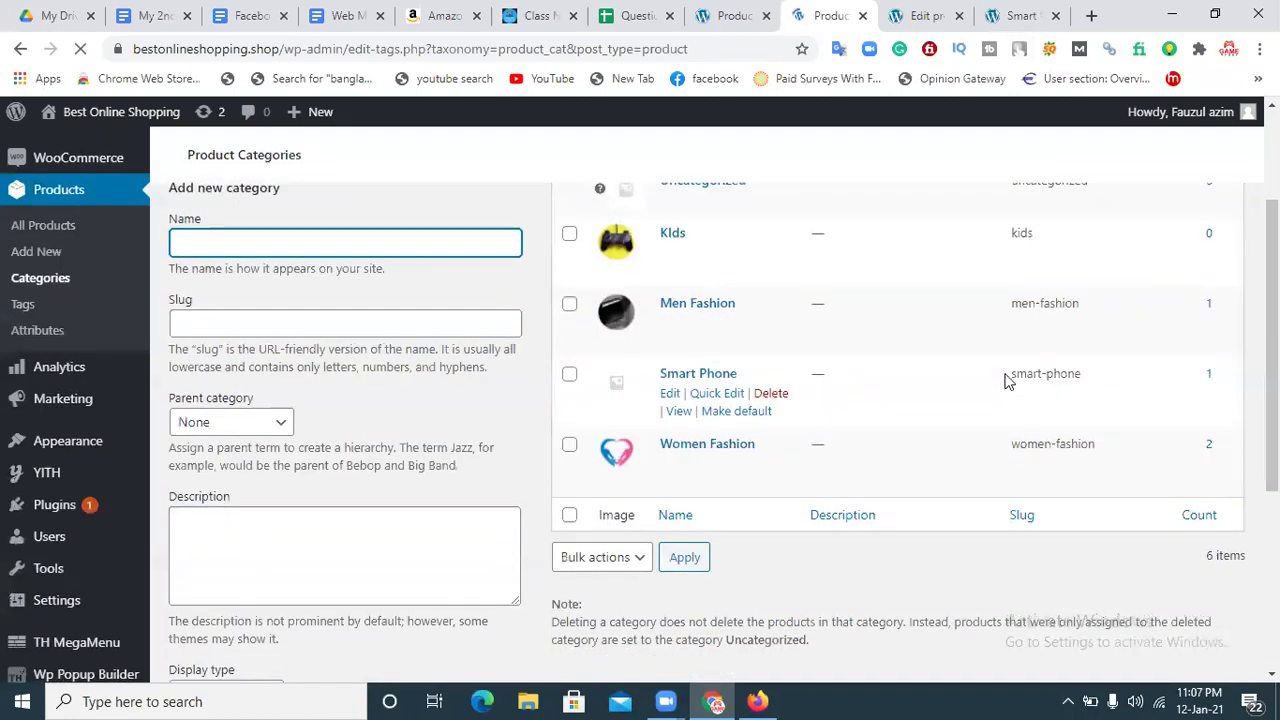
scroll(1006, 371, down, 2)
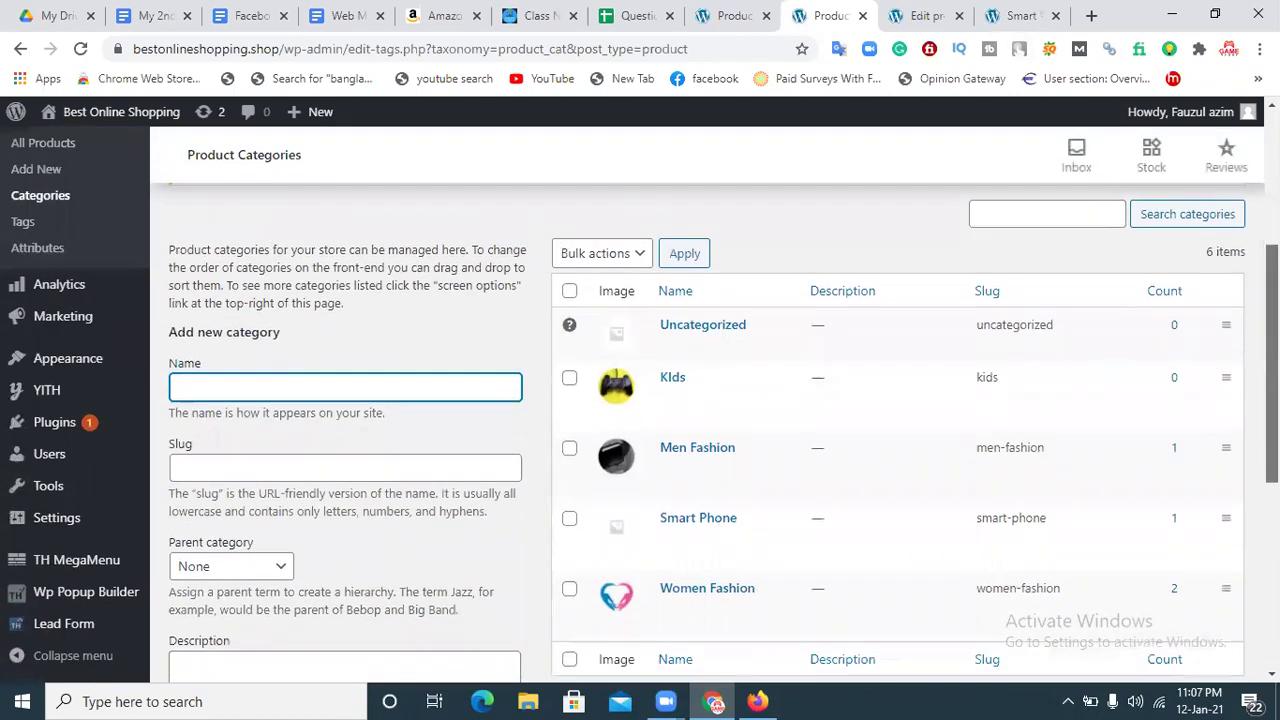
Enter T-Shirt as both the name and the slug of a new product category
scroll(640, 405, down, 2)
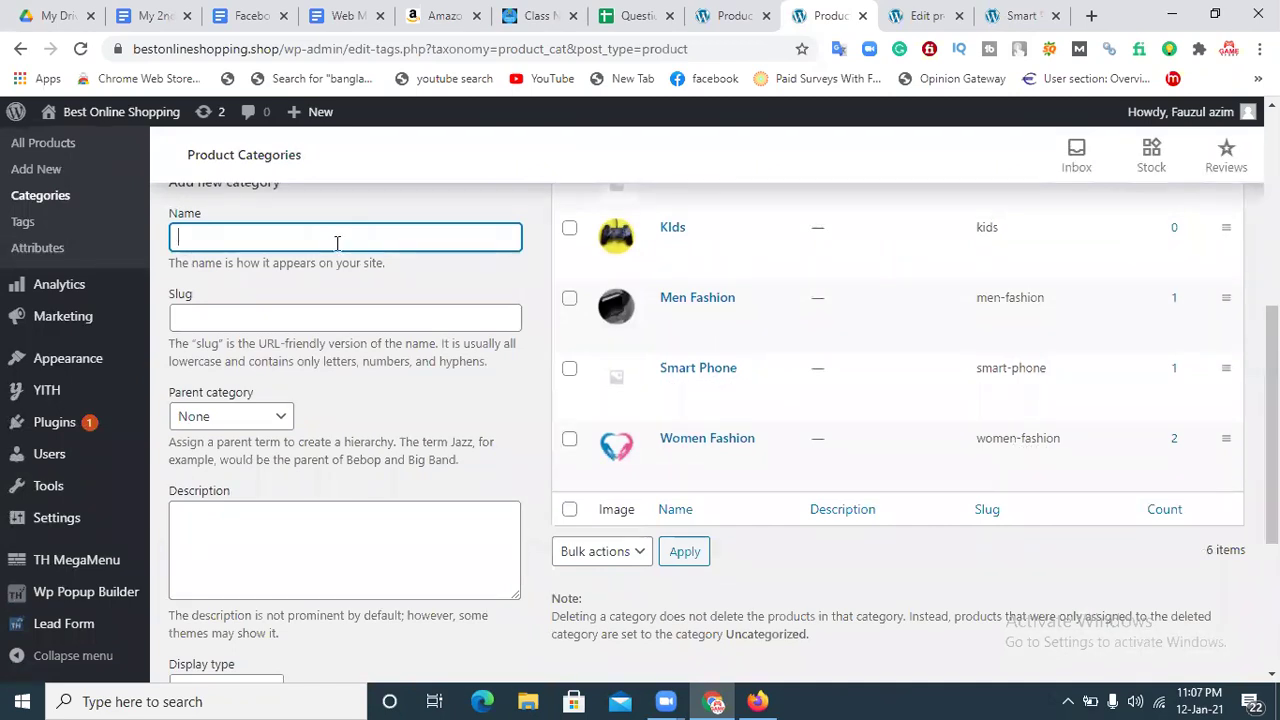
text(T-Shirt)
click(255, 315)
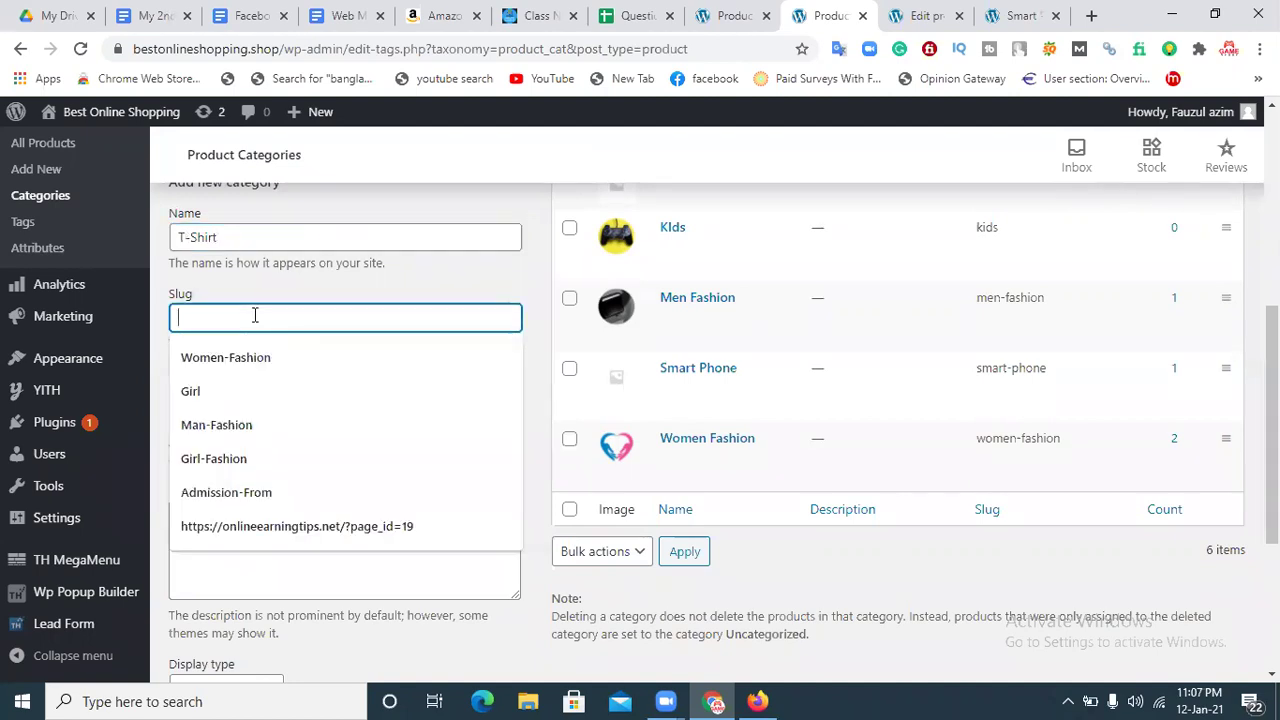
click(230, 242)
drag(230, 242, 171, 235)
key(ctrl+c)
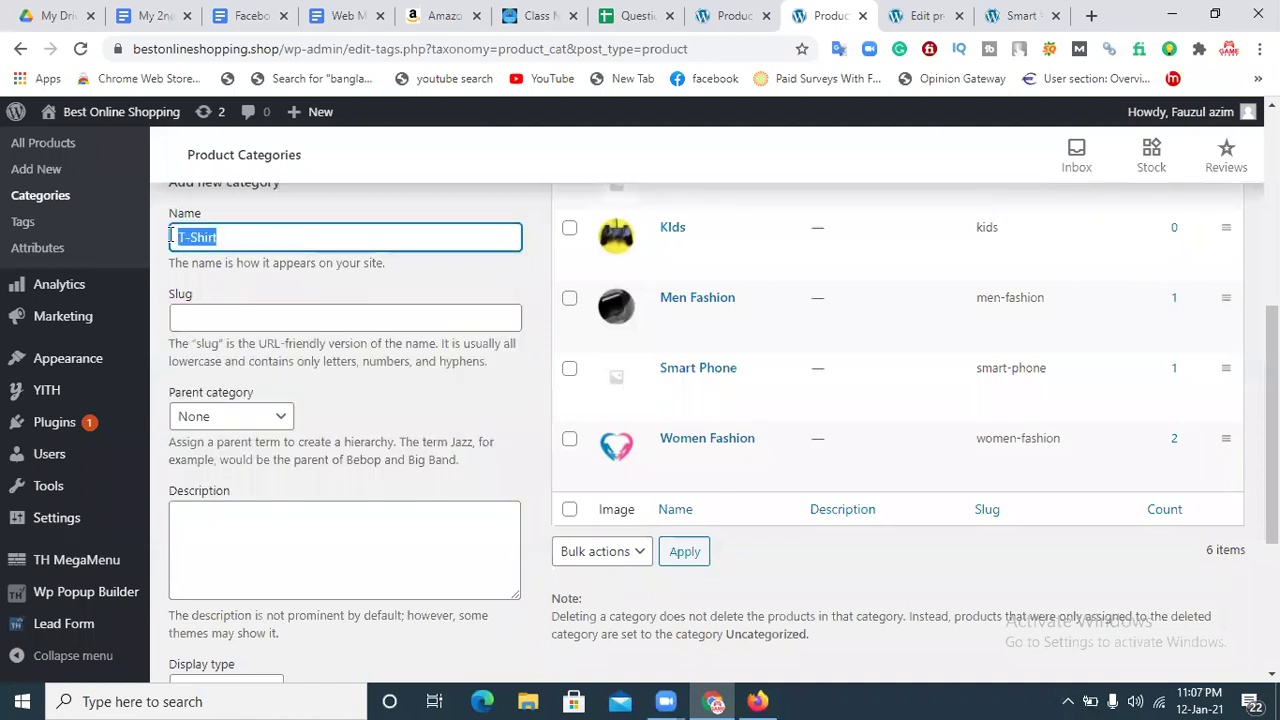
click(208, 316)
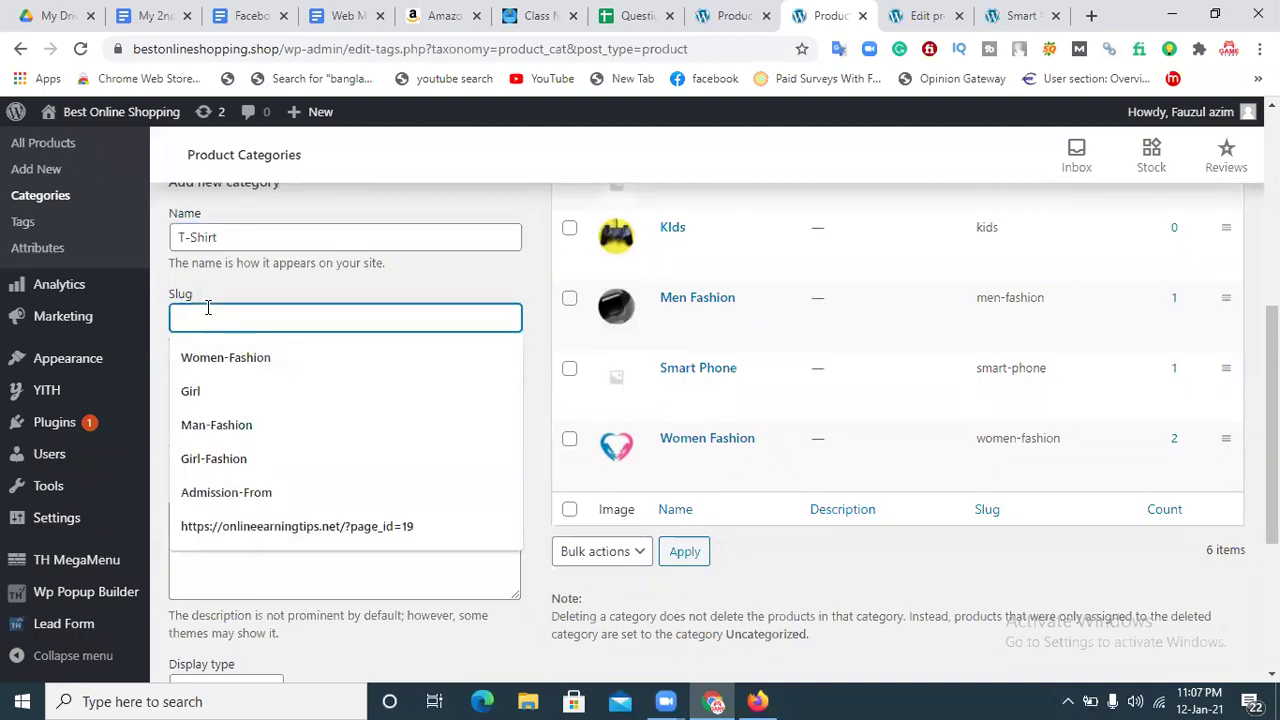
key(ctrl+v)
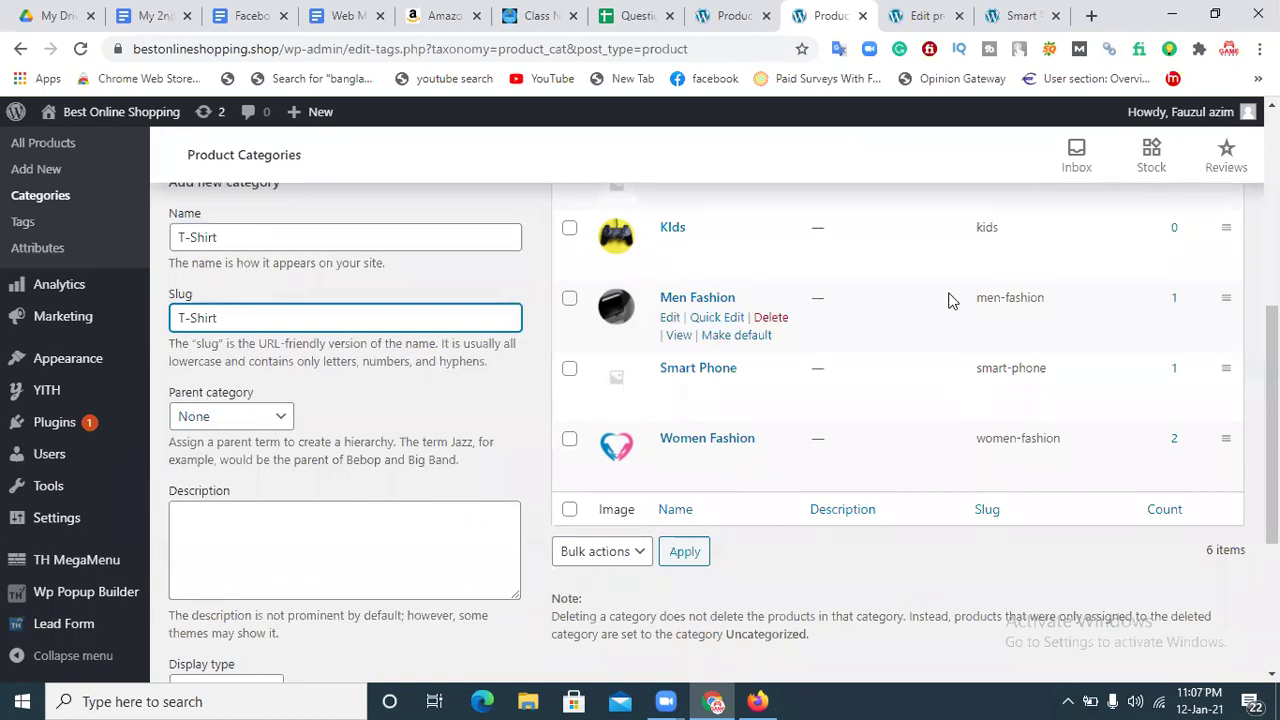
Set Men Fashion as the parent category and add the T-Shirt category to the store
scroll(272, 375, up, 1)
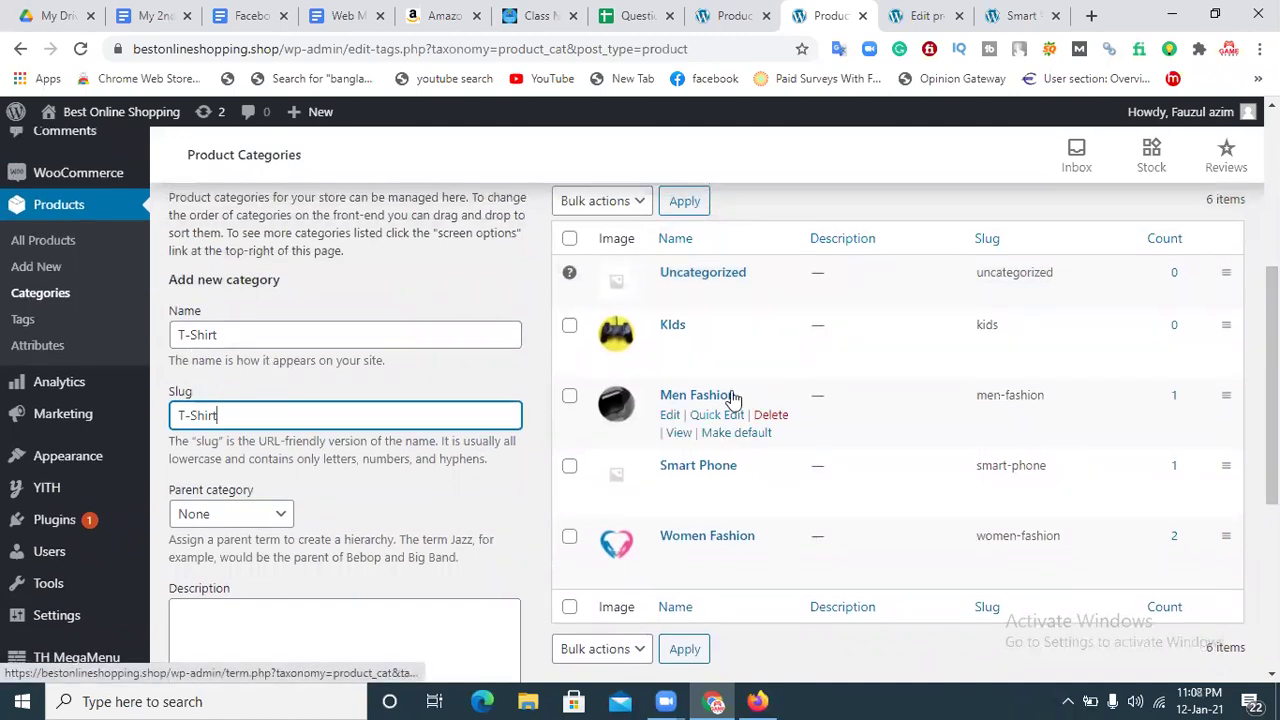
click(285, 516)
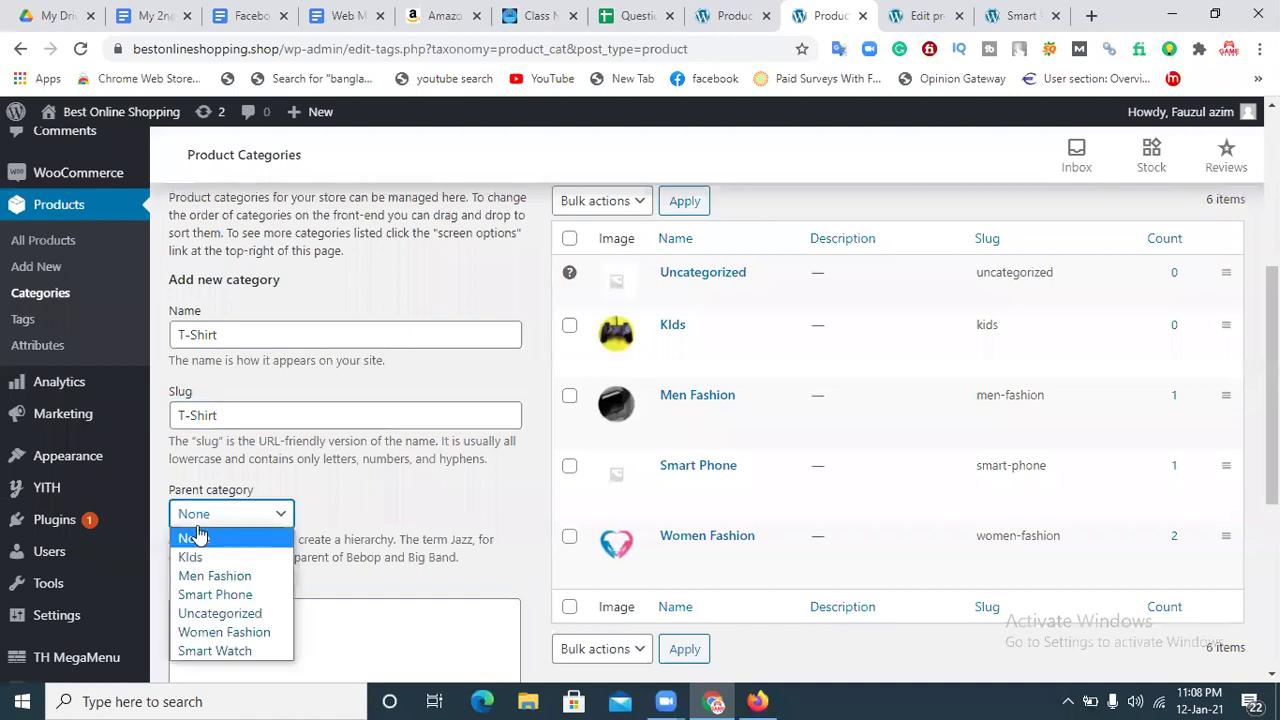
click(195, 575)
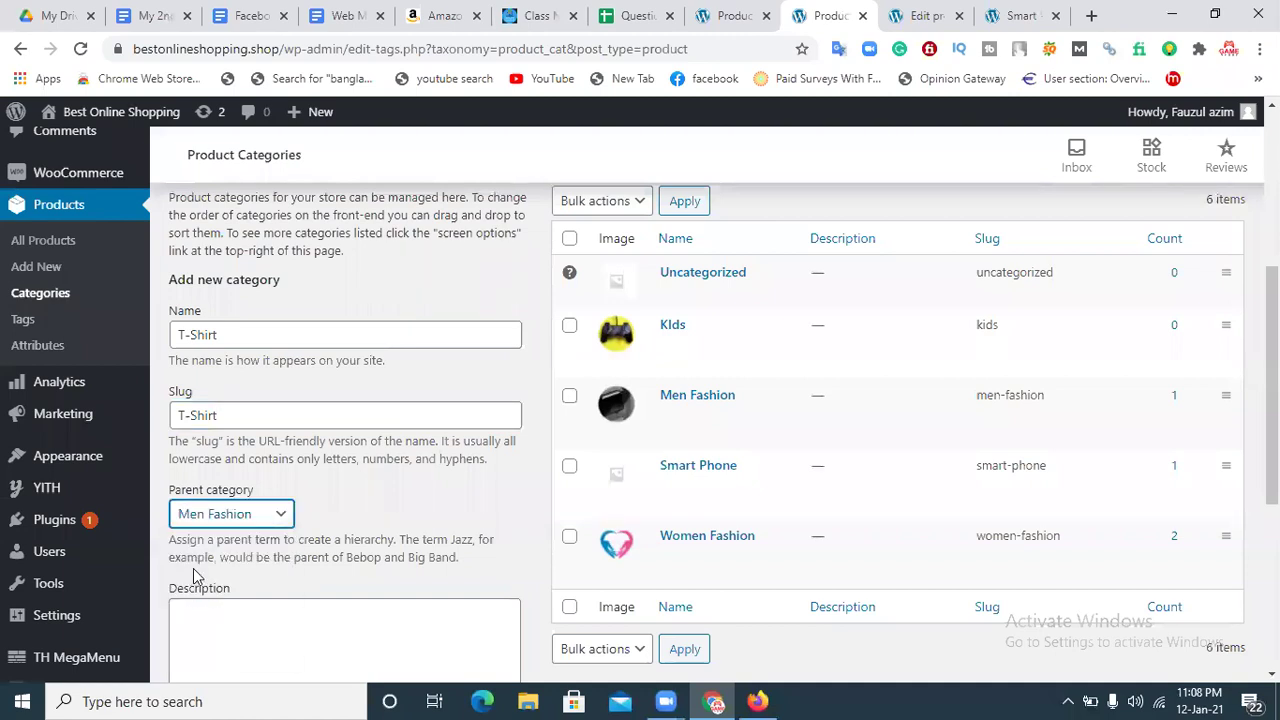
scroll(193, 568, down, 3)
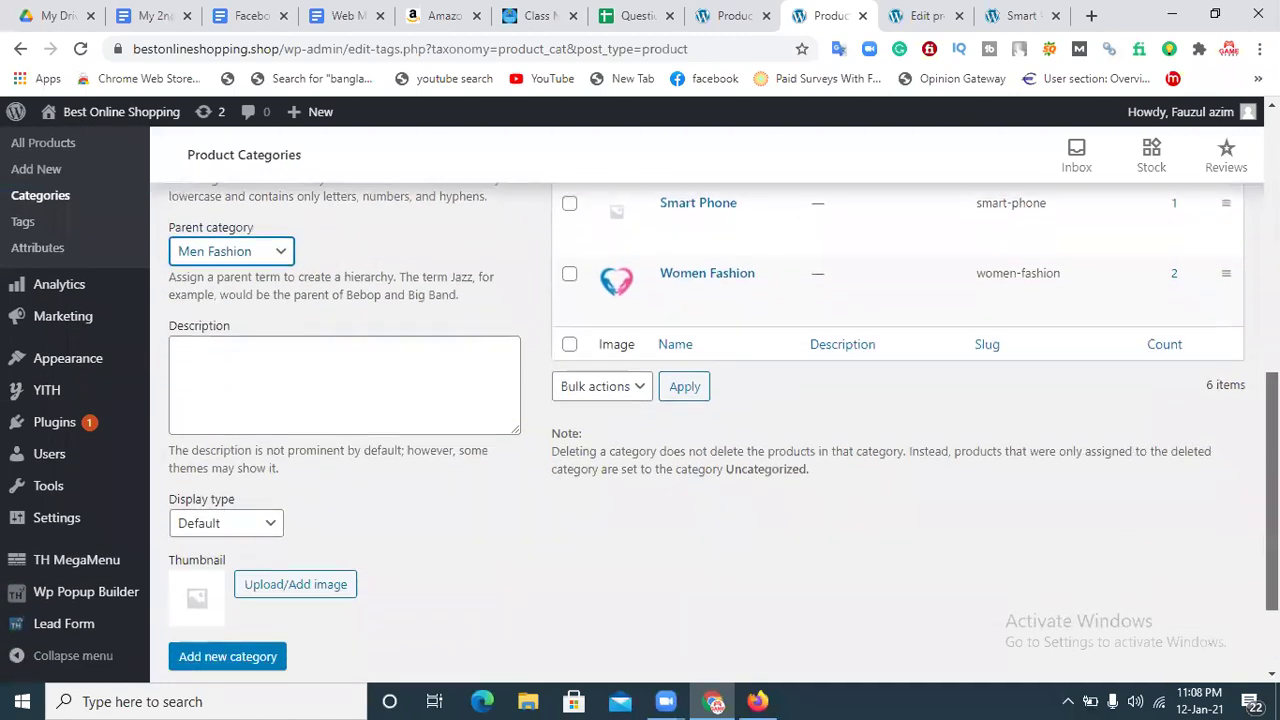
click(230, 656)
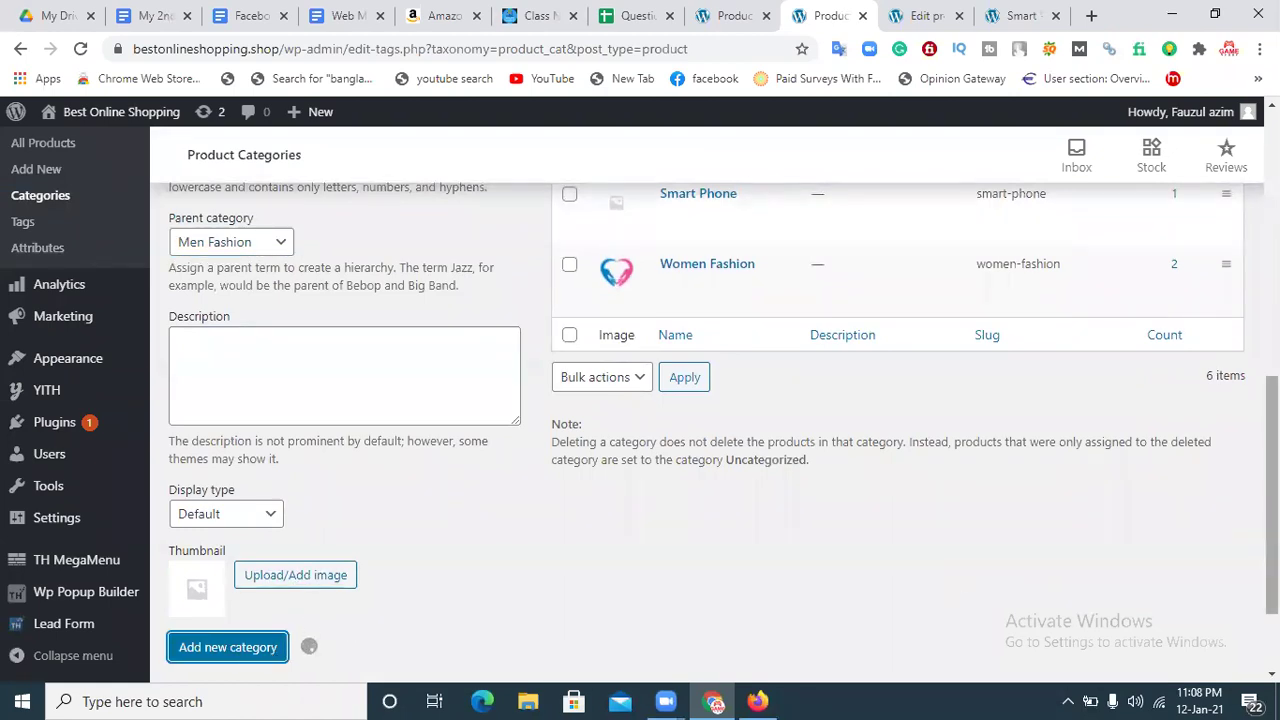
drag(1272, 500, 1272, 424)
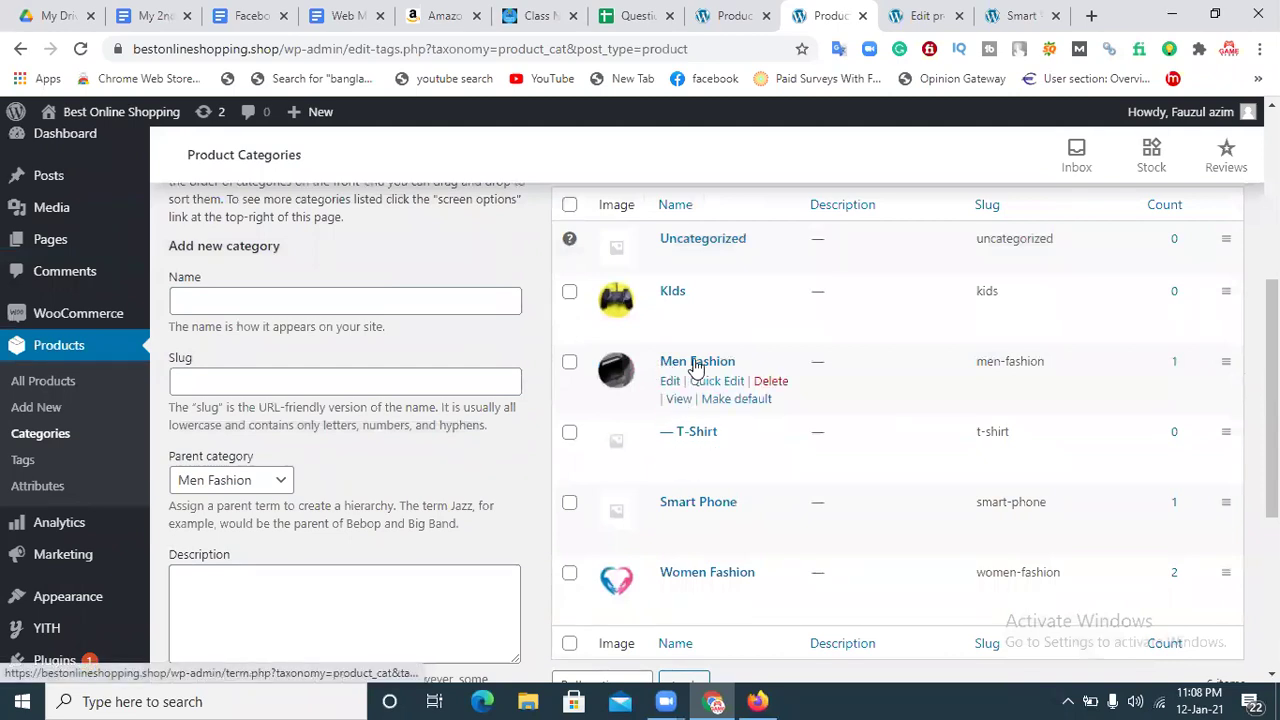
Reload the storefront, check its Men Fashion category for the new subcategory, and return to the admin's product categories list
click(1012, 15)
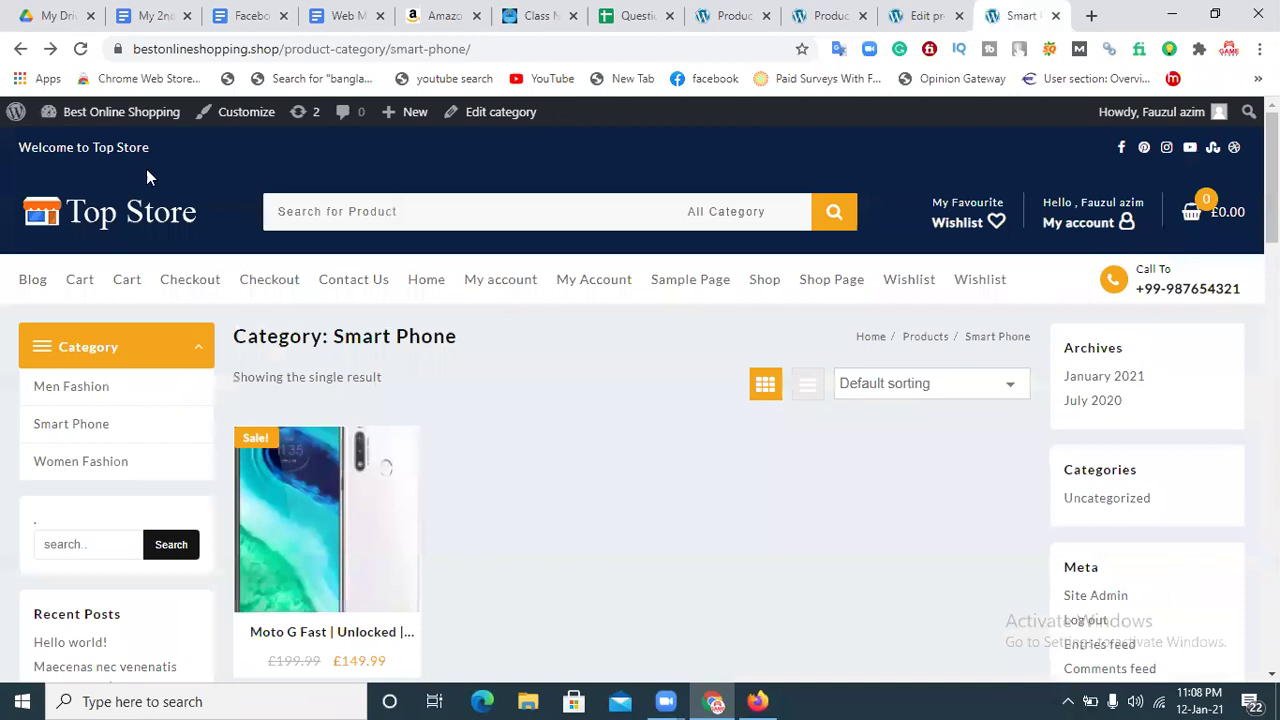
click(81, 49)
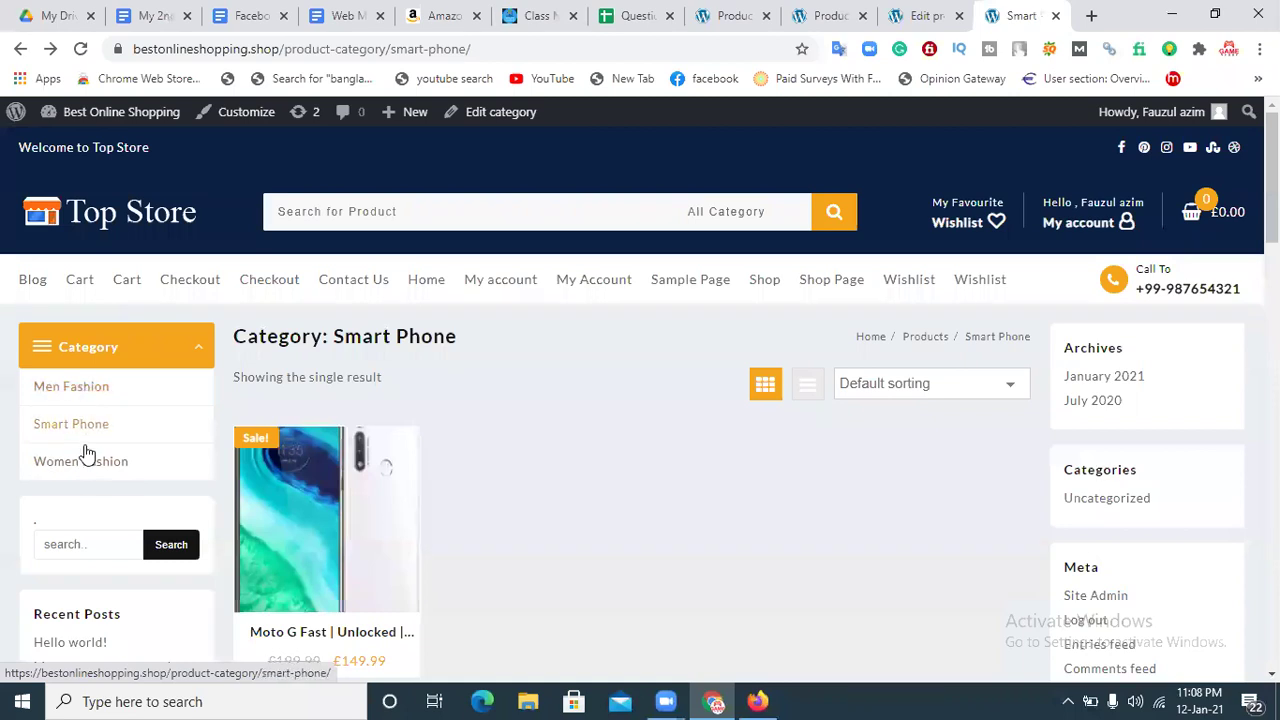
click(89, 397)
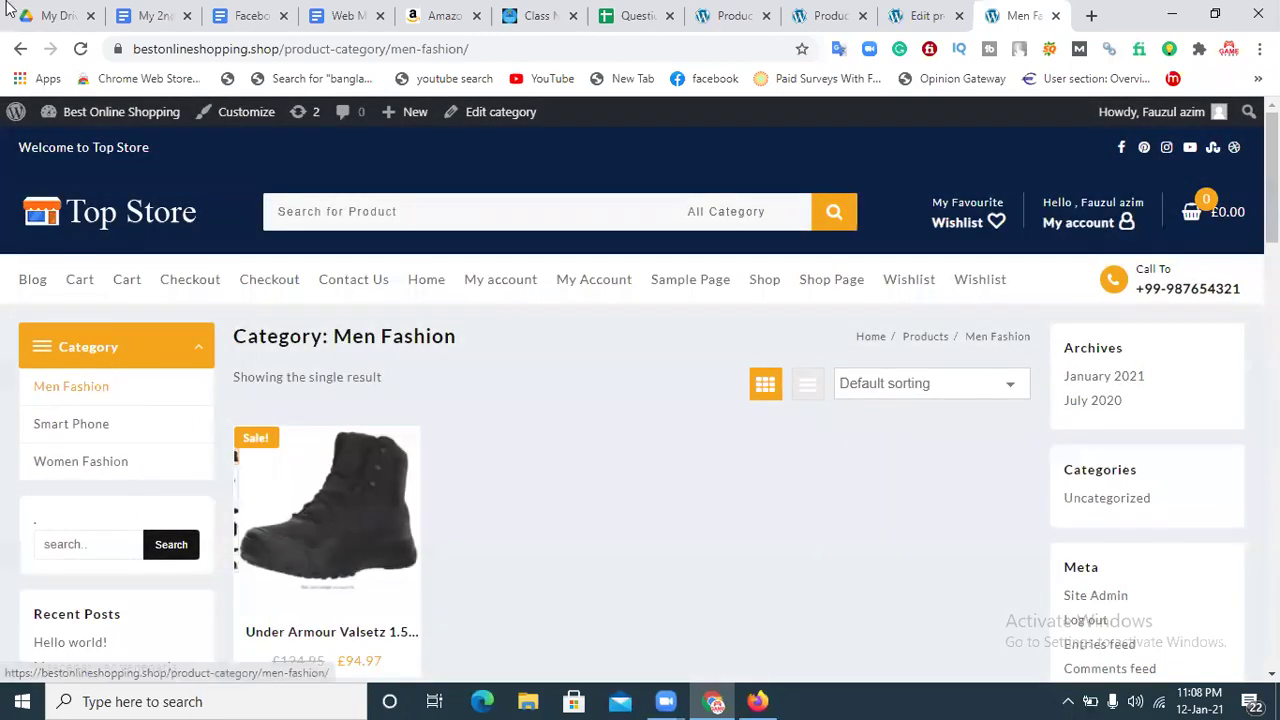
click(20, 48)
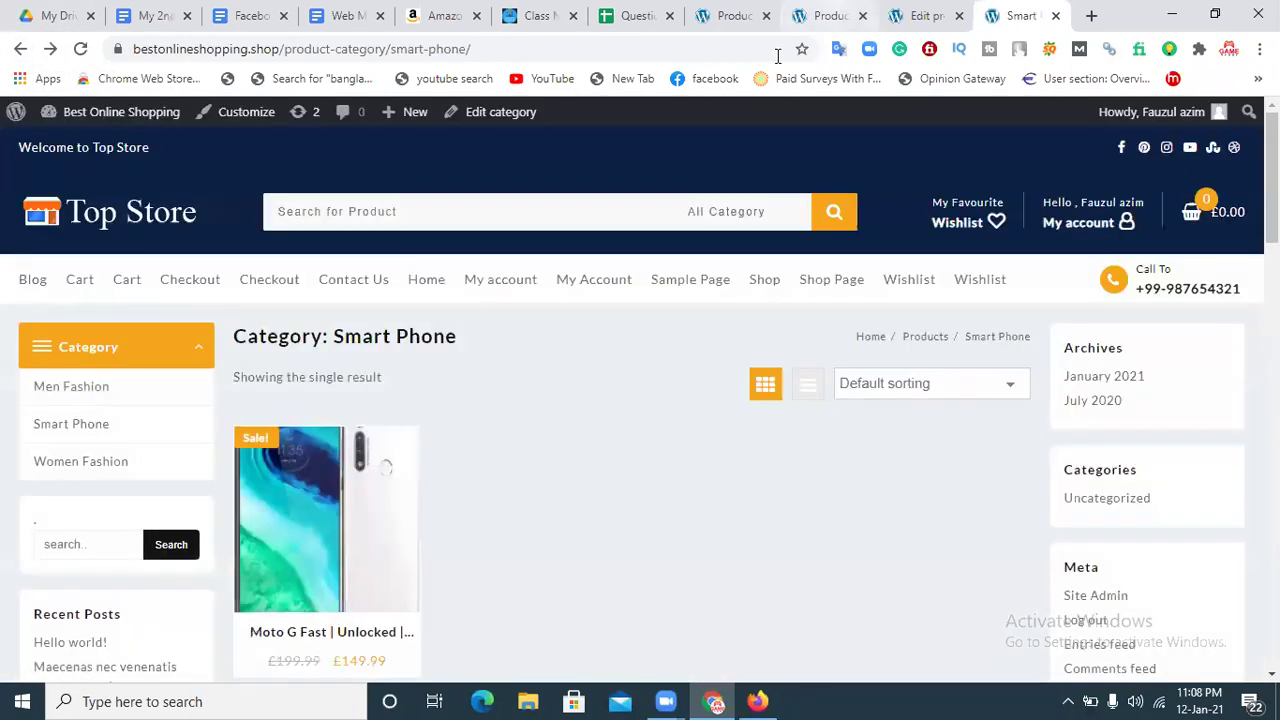
click(826, 15)
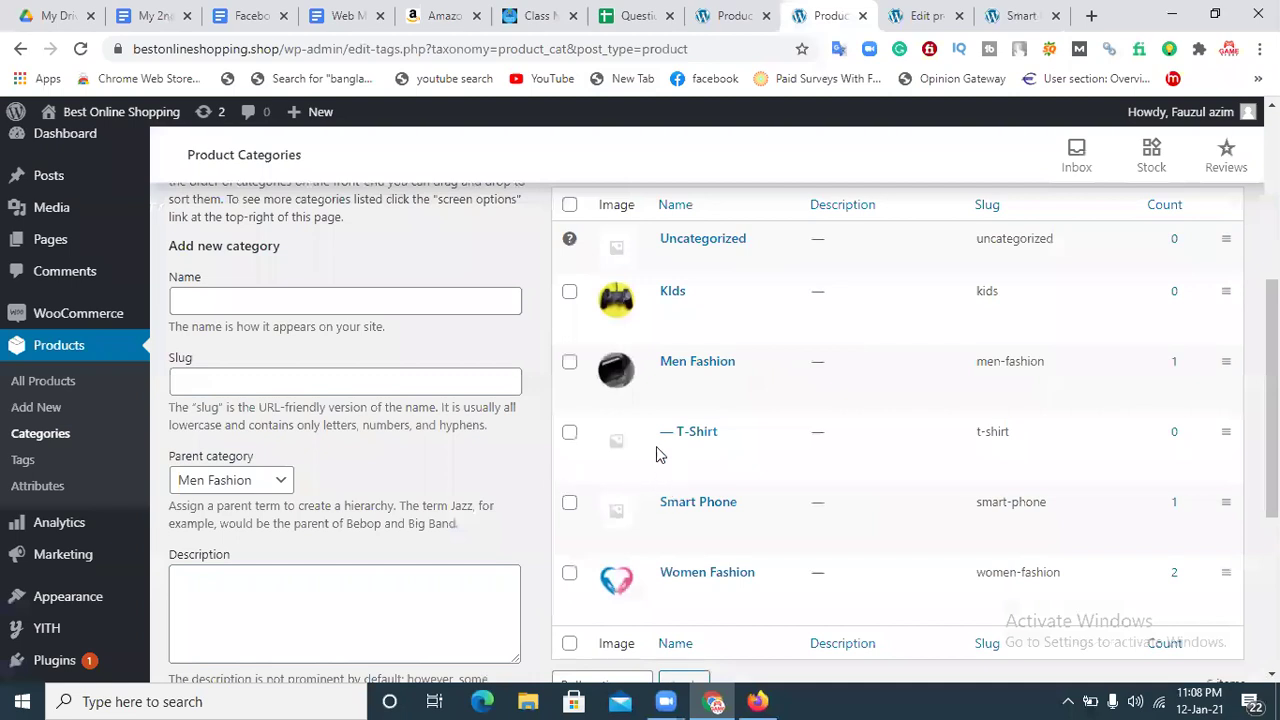
mouse_move(687, 443)
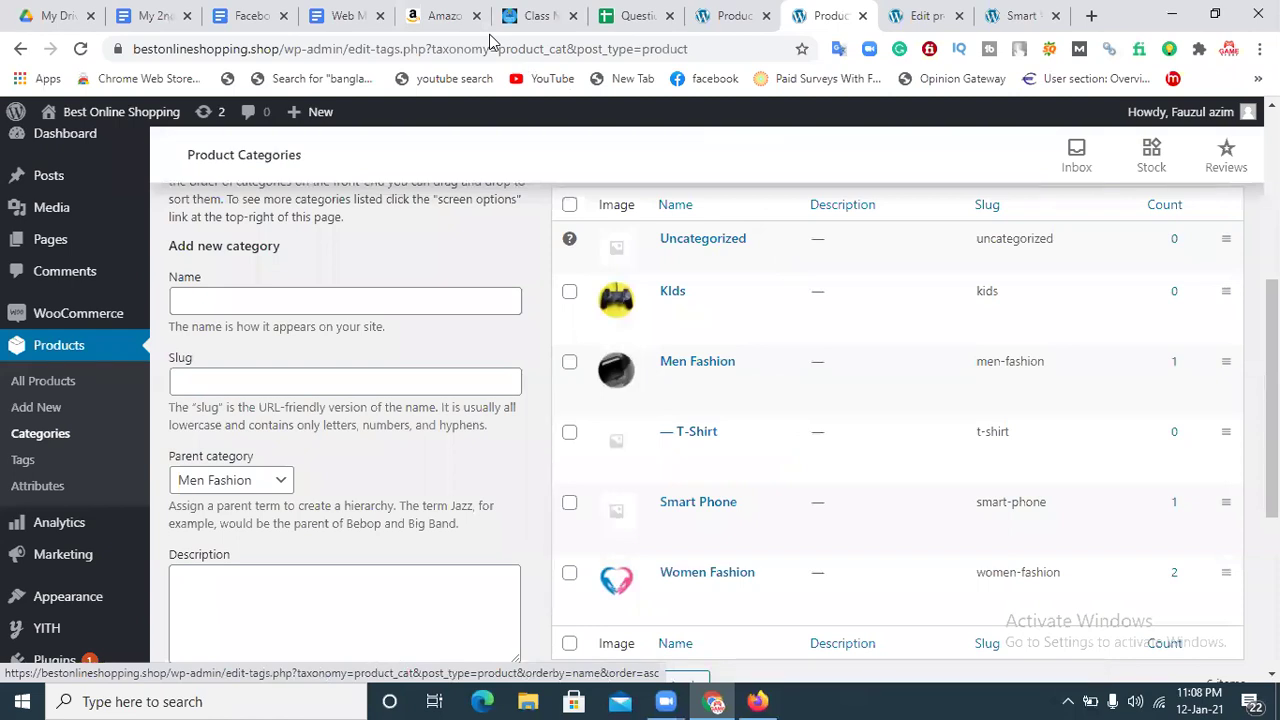
Search Amazon's Men's Fashion department for "t-shirt" and open the Gildan Men's Crew T-Shirt Multipack product
click(440, 15)
click(280, 128)
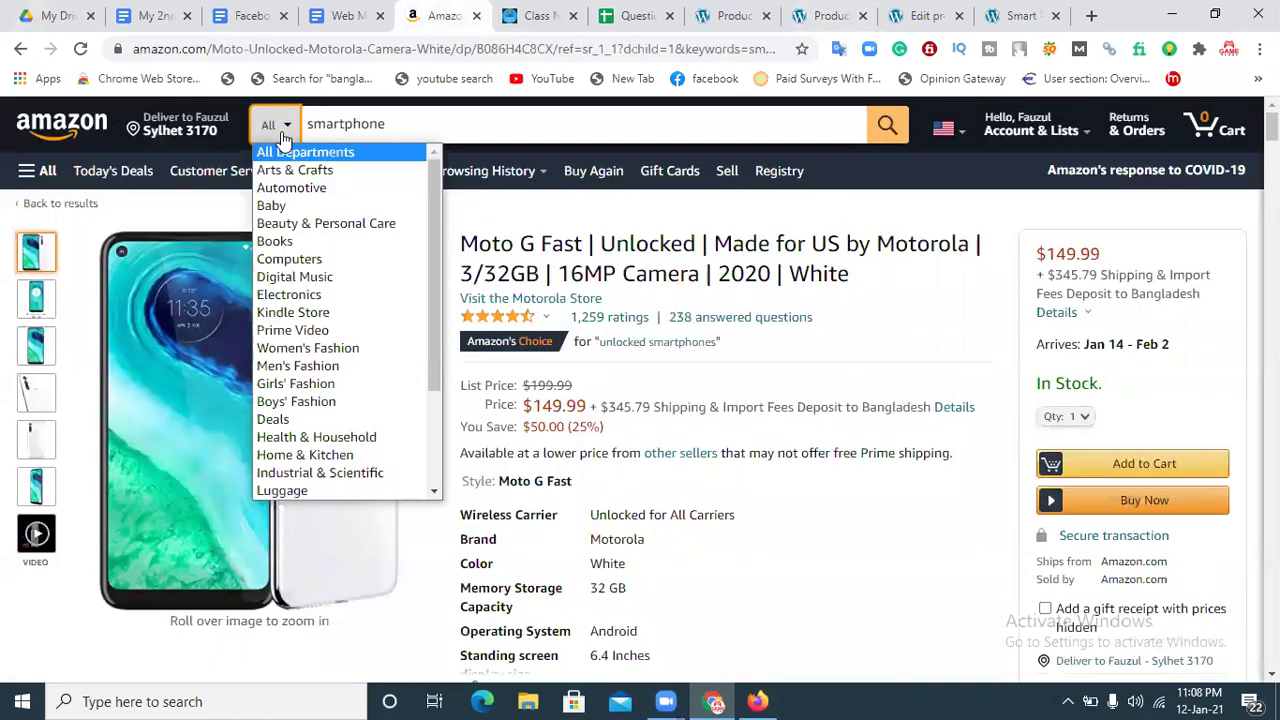
click(328, 368)
drag(583, 131, 352, 140)
key(BackSpace)
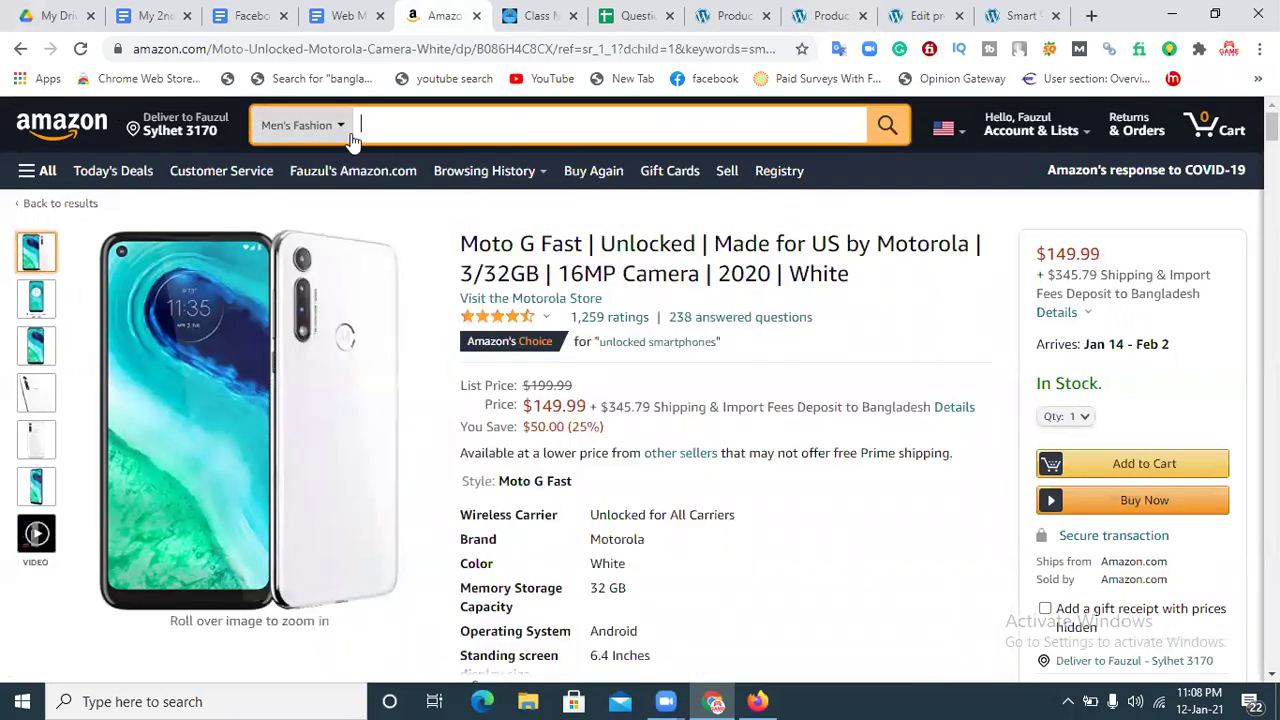
text(t-shirt)
key(Return)
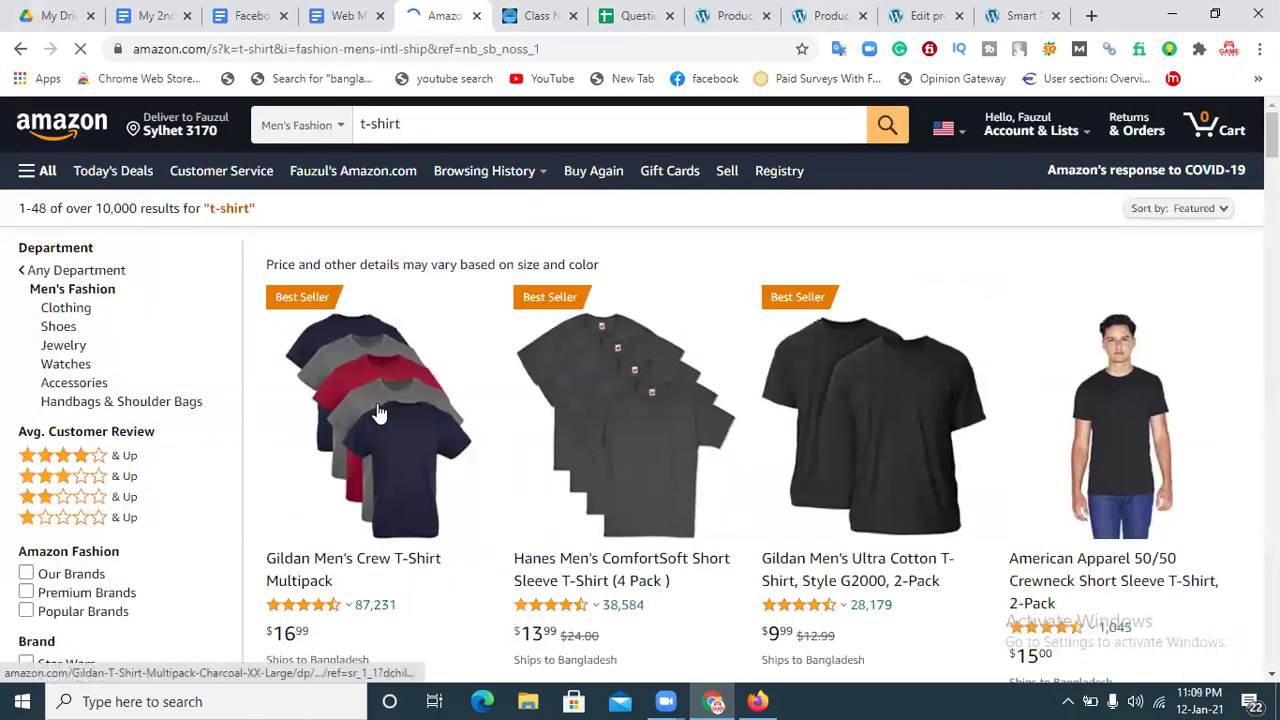
click(380, 413)
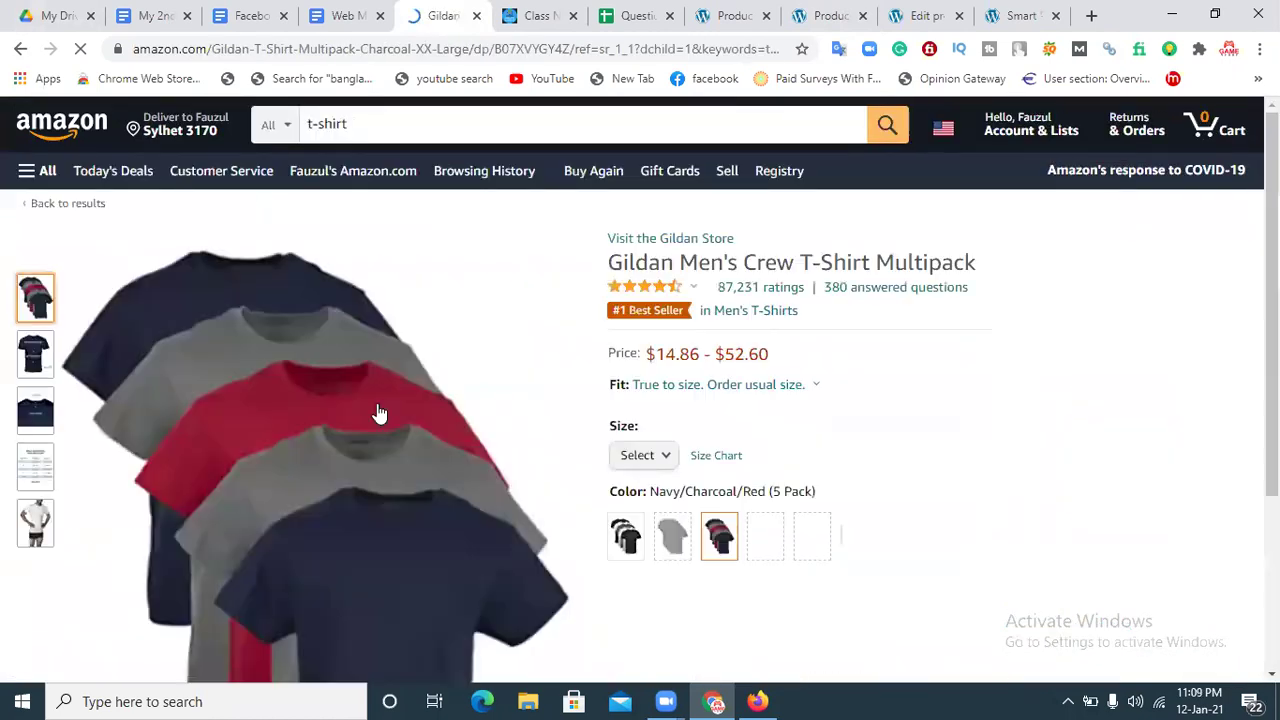
scroll(380, 413, down, 5)
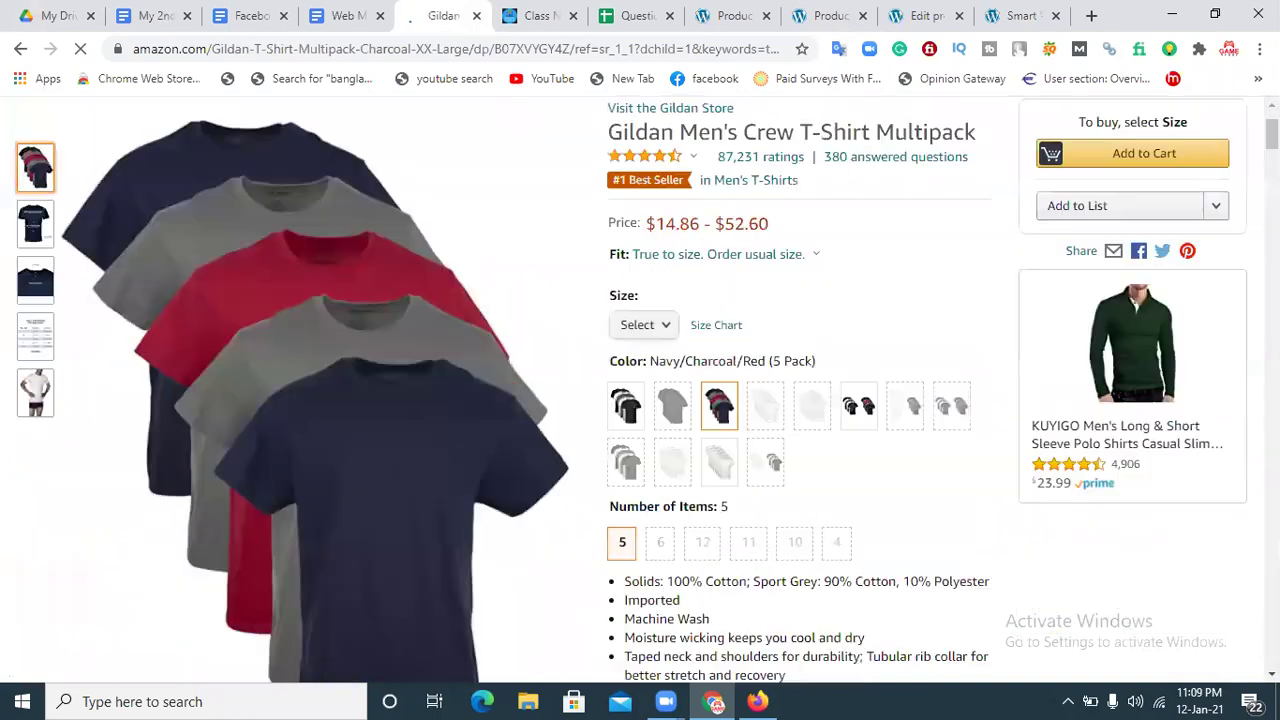
scroll(380, 413, up, 3)
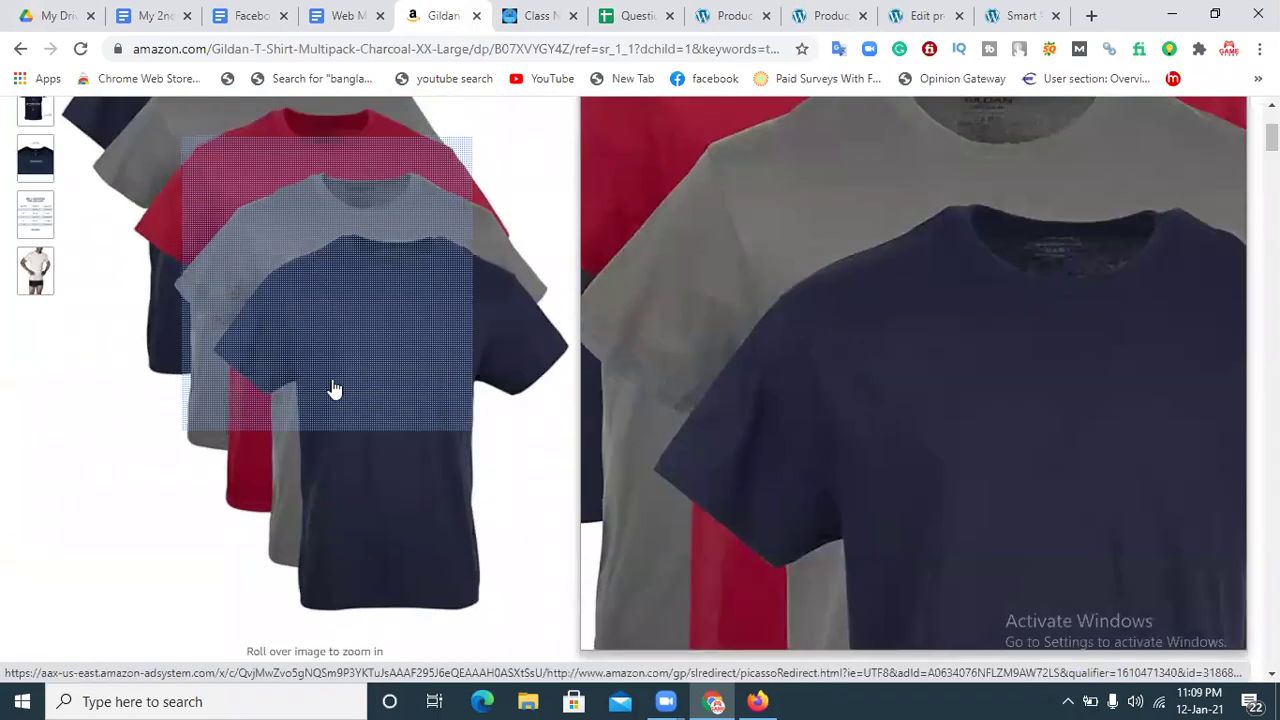
right_click(333, 373)
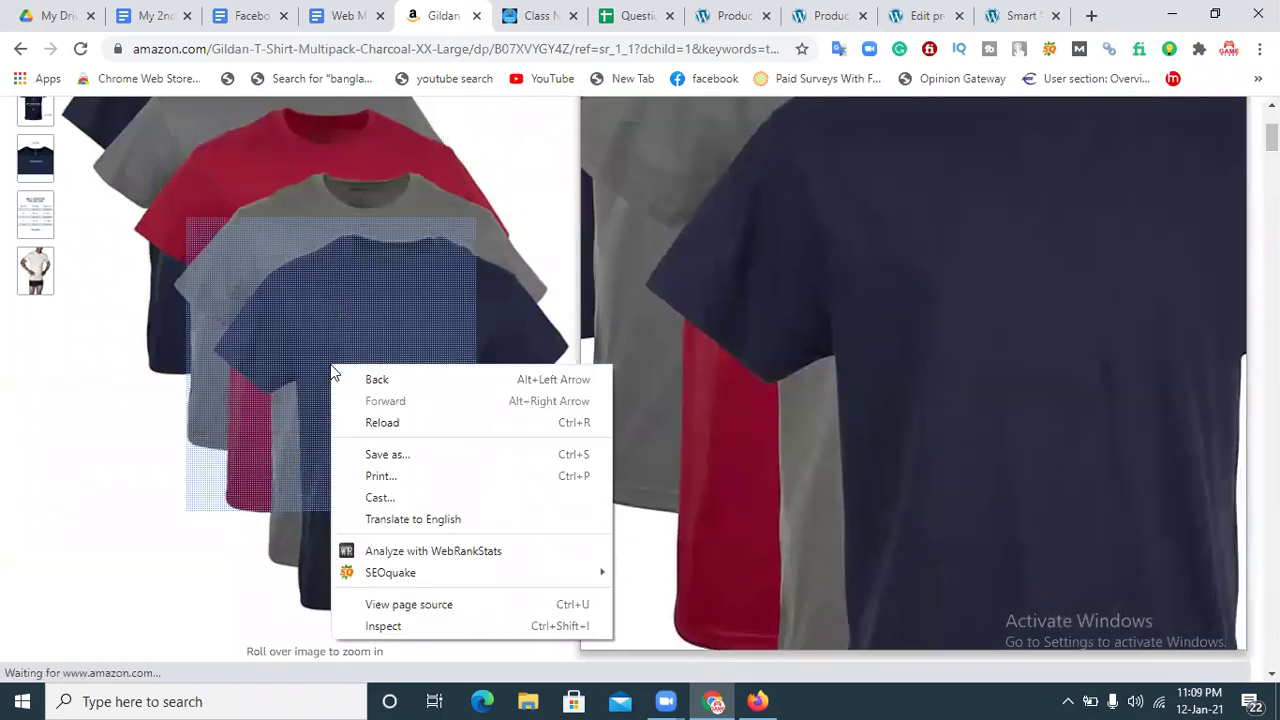
click(371, 457)
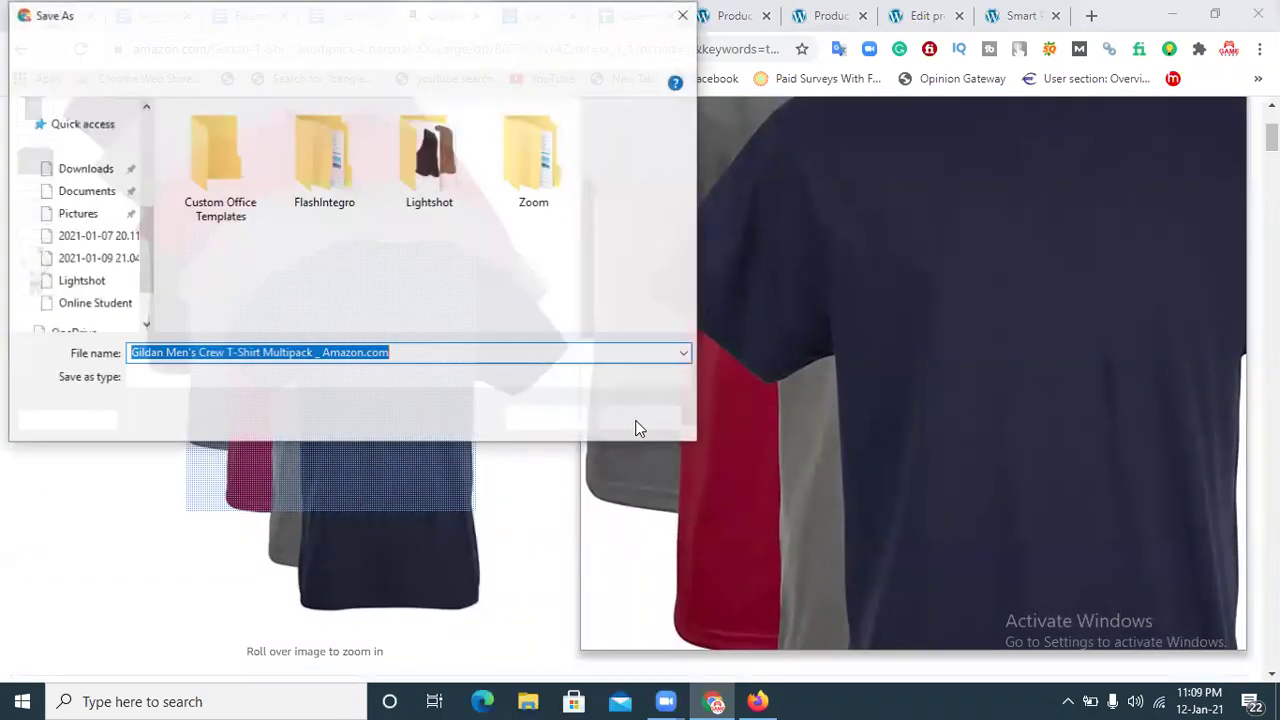
scroll(1270, 138, up, 2)
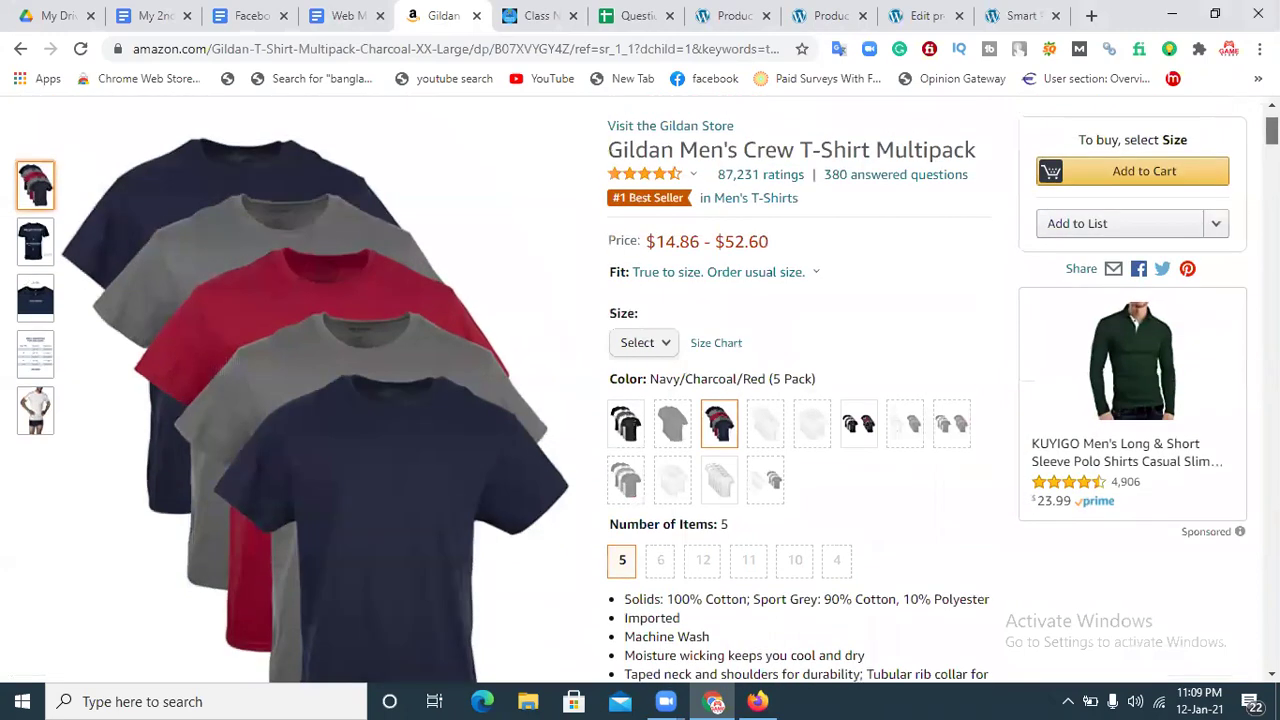
Capture the T-shirt product image with Lightshot and save it as Screenshot_53 in PNG format in the Lightshot folder
click(1068, 701)
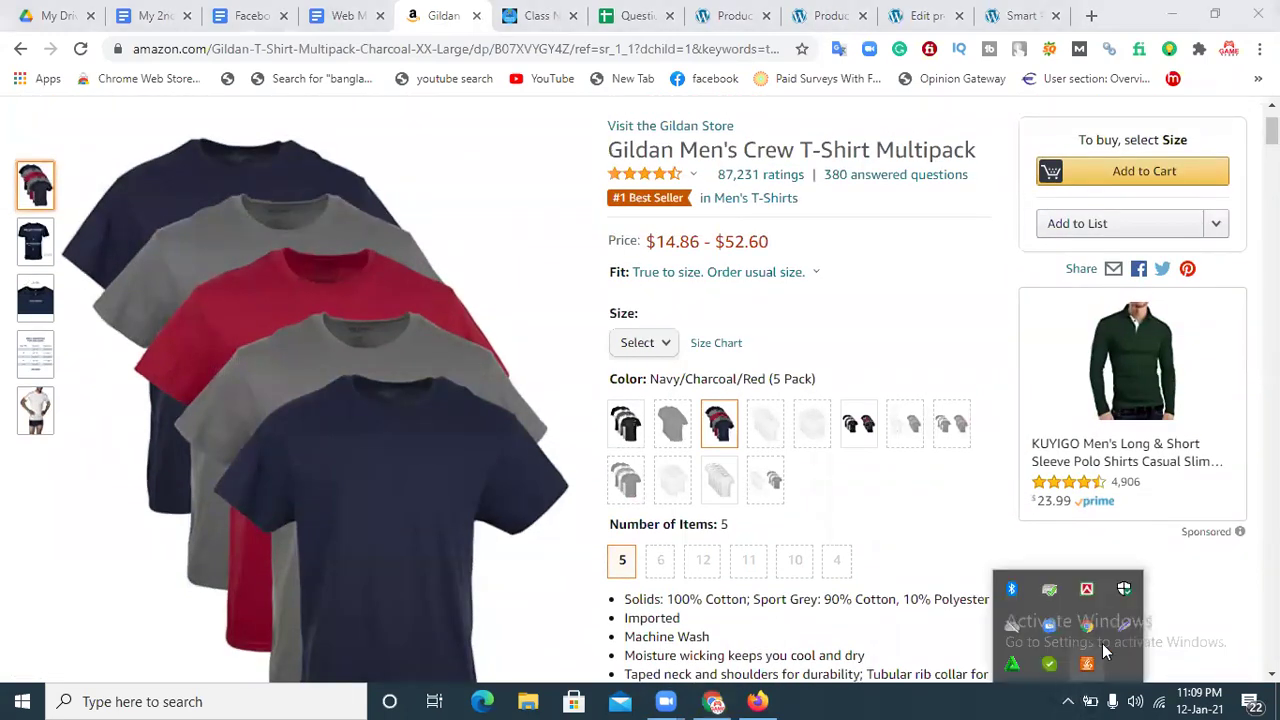
click(1130, 632)
drag(79, 124, 538, 681)
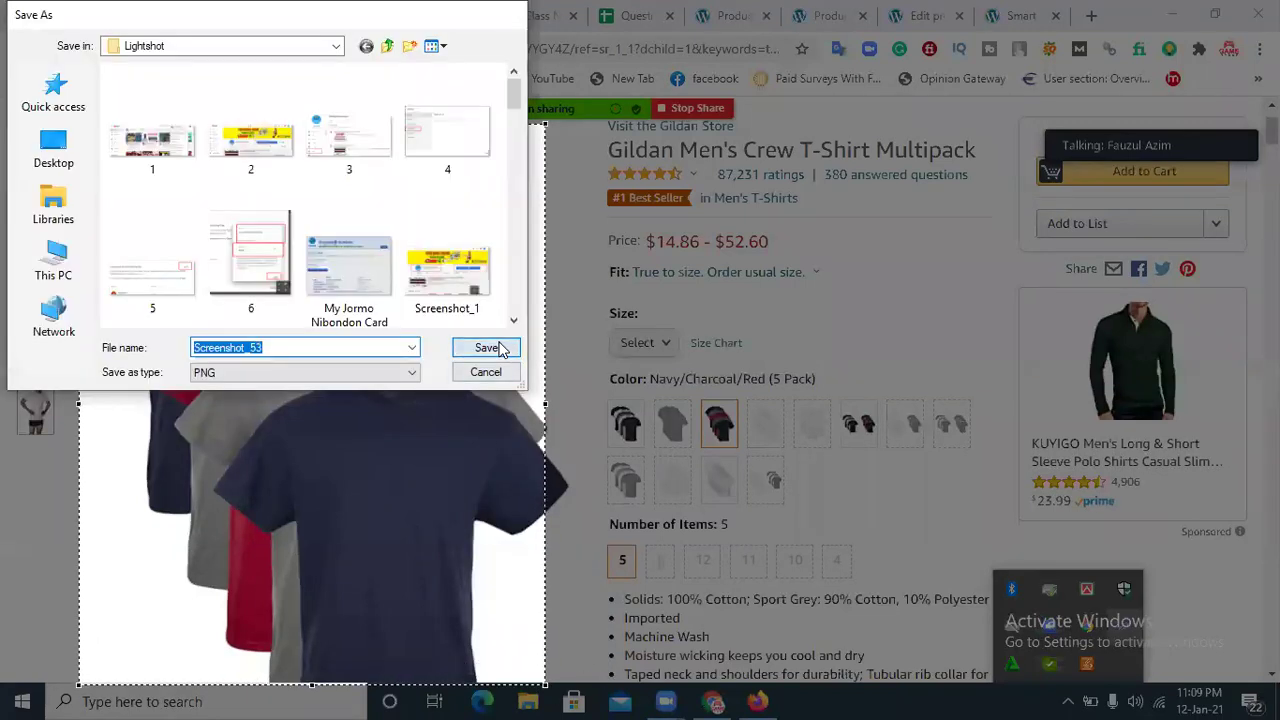
click(486, 344)
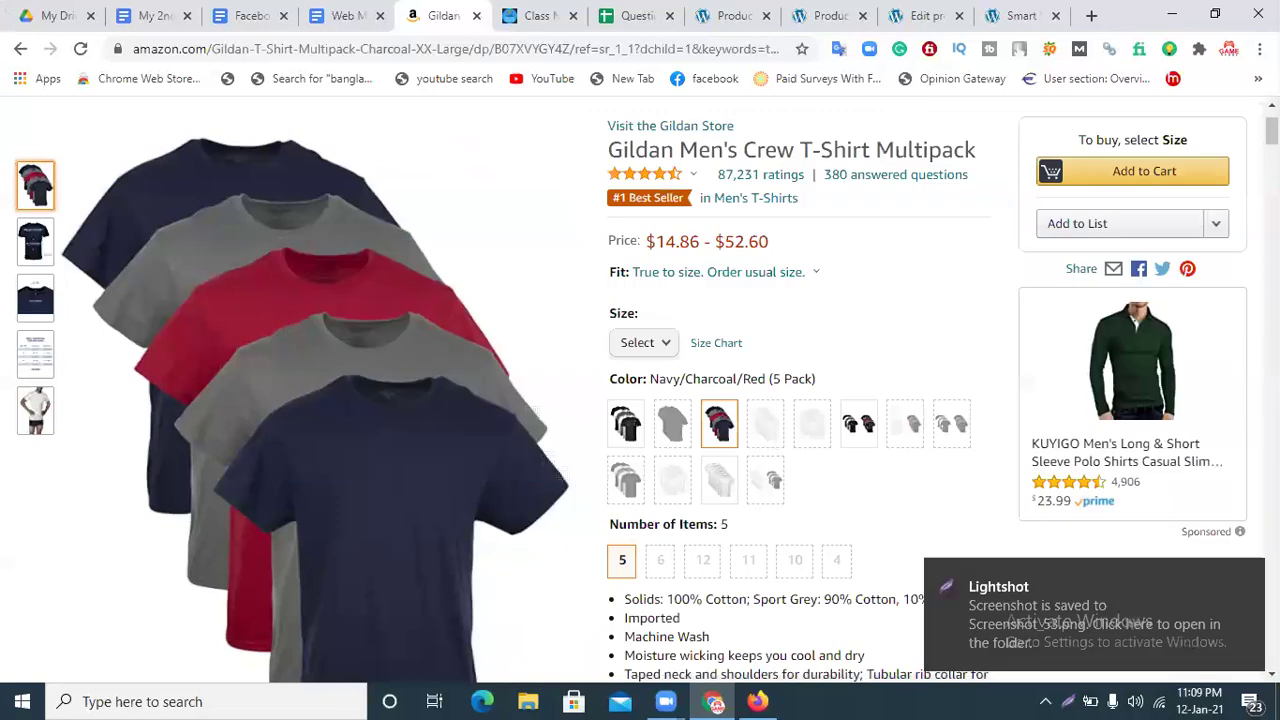
Copy the Amazon product title and create a new store product titled "Gildan Men's Crew T-Shirt Multipack"
scroll(640, 390, up, 1)
triple_click(615, 262)
key(ctrl+c)
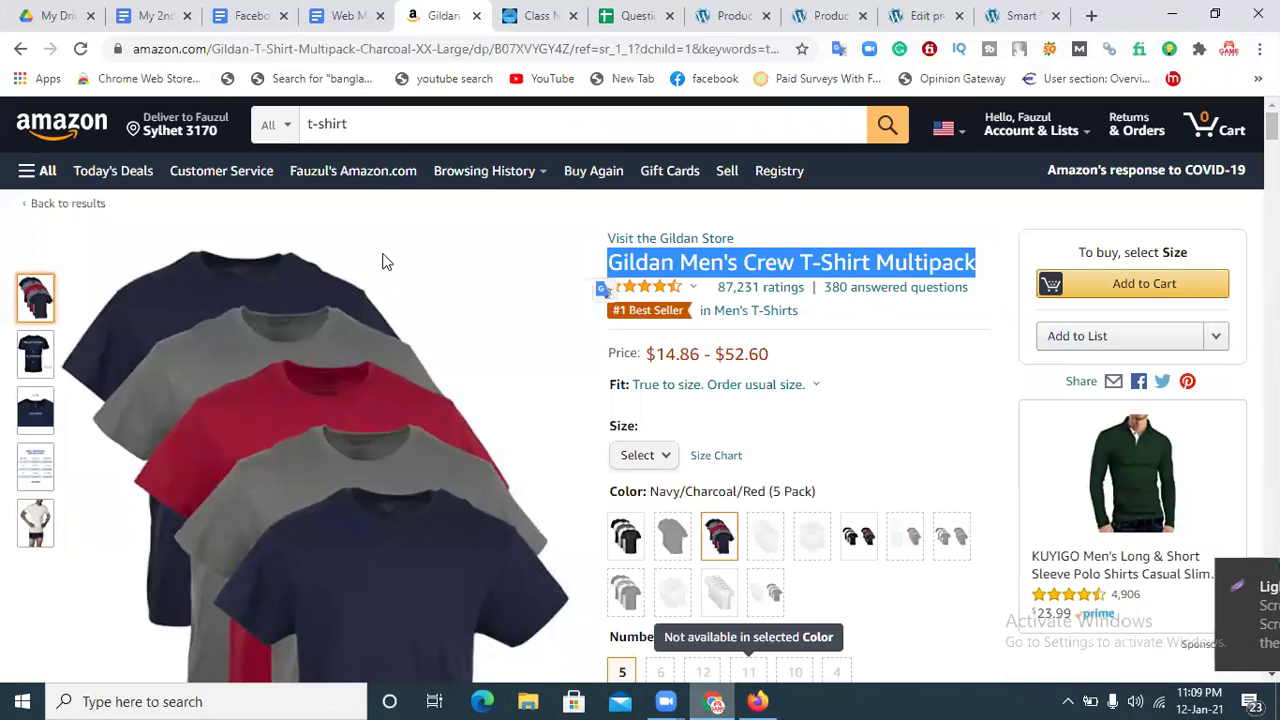
click(925, 15)
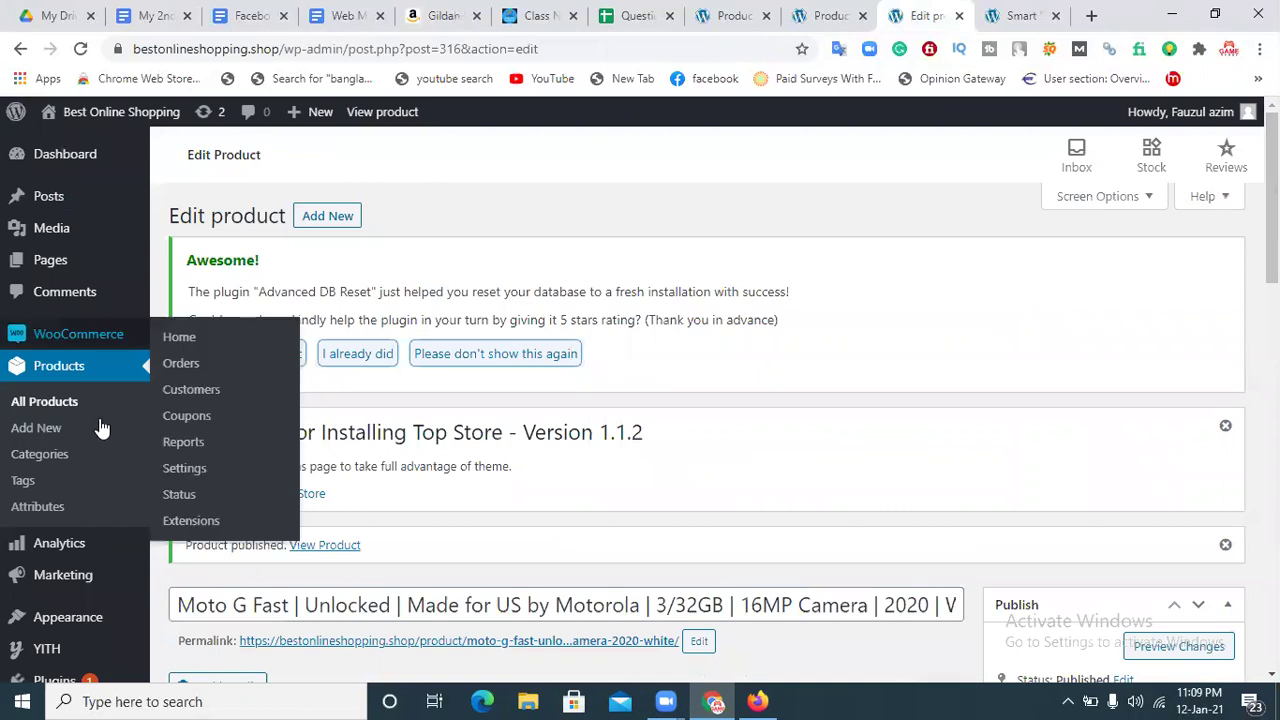
click(56, 403)
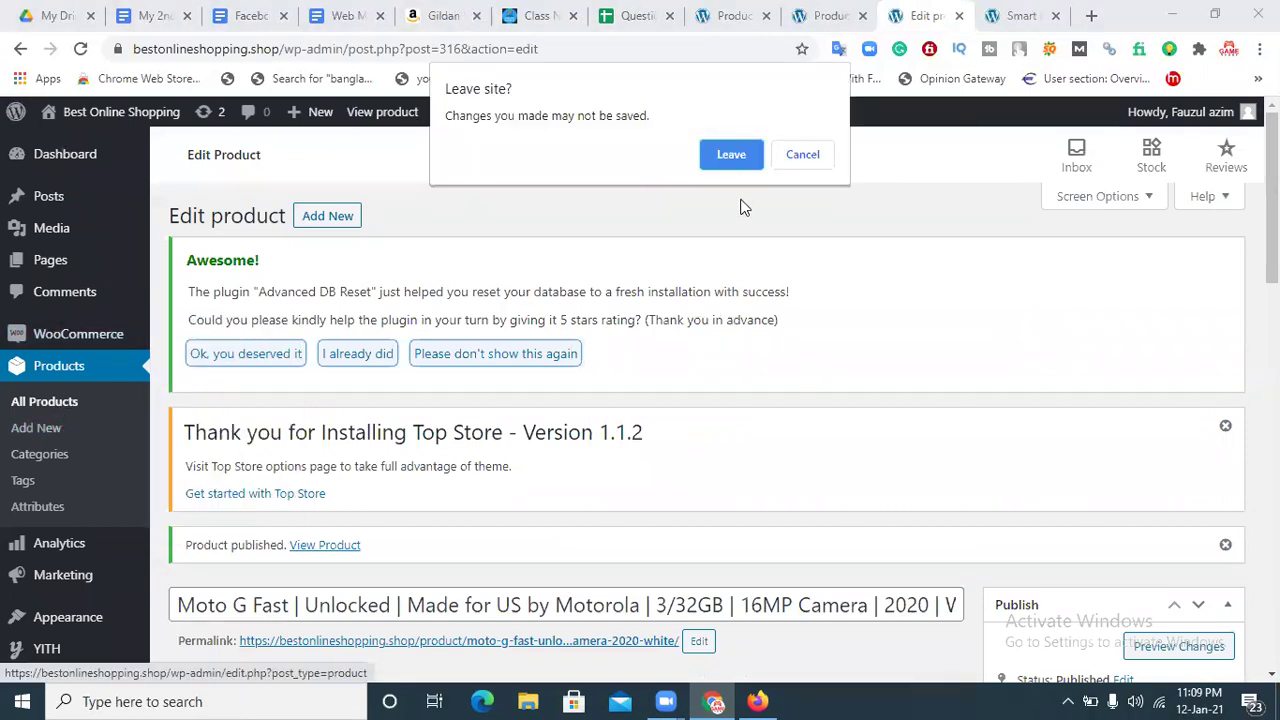
click(731, 155)
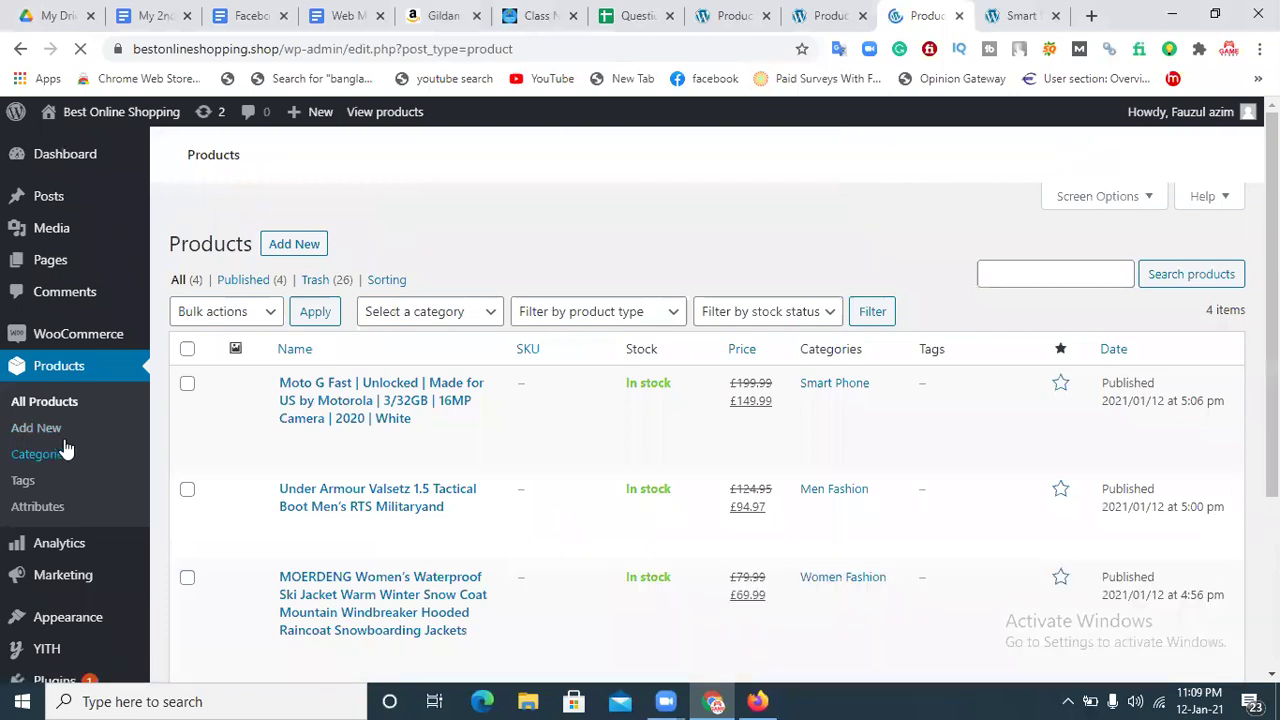
click(48, 432)
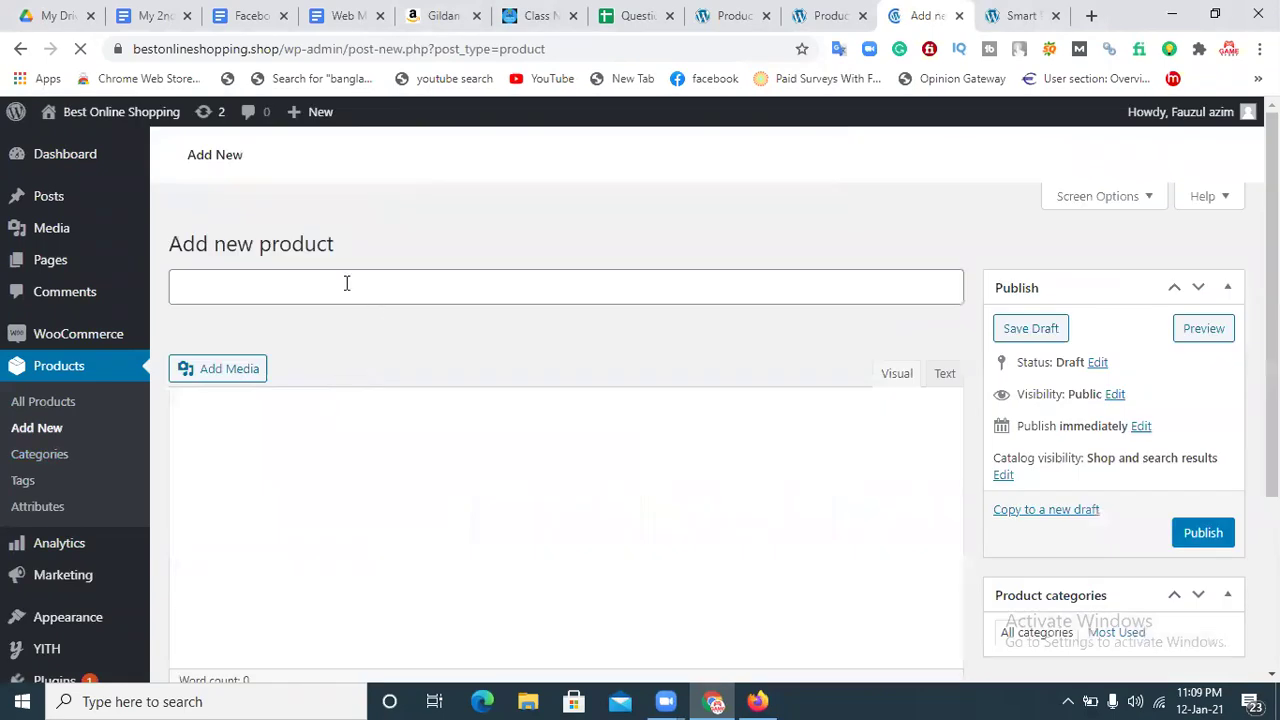
click(346, 283)
key(ctrl+v)
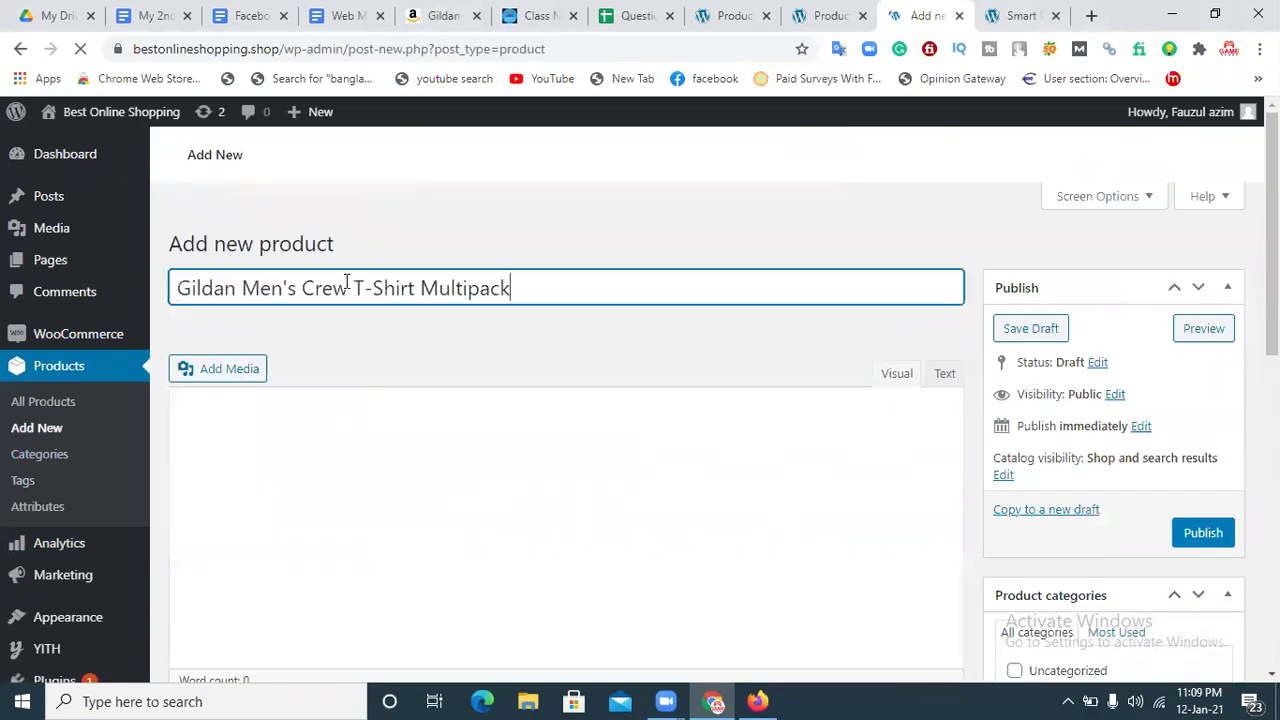
Copy the feature bullet list from the Amazon Gildan T-shirt page and paste it into the new product's main description
click(443, 15)
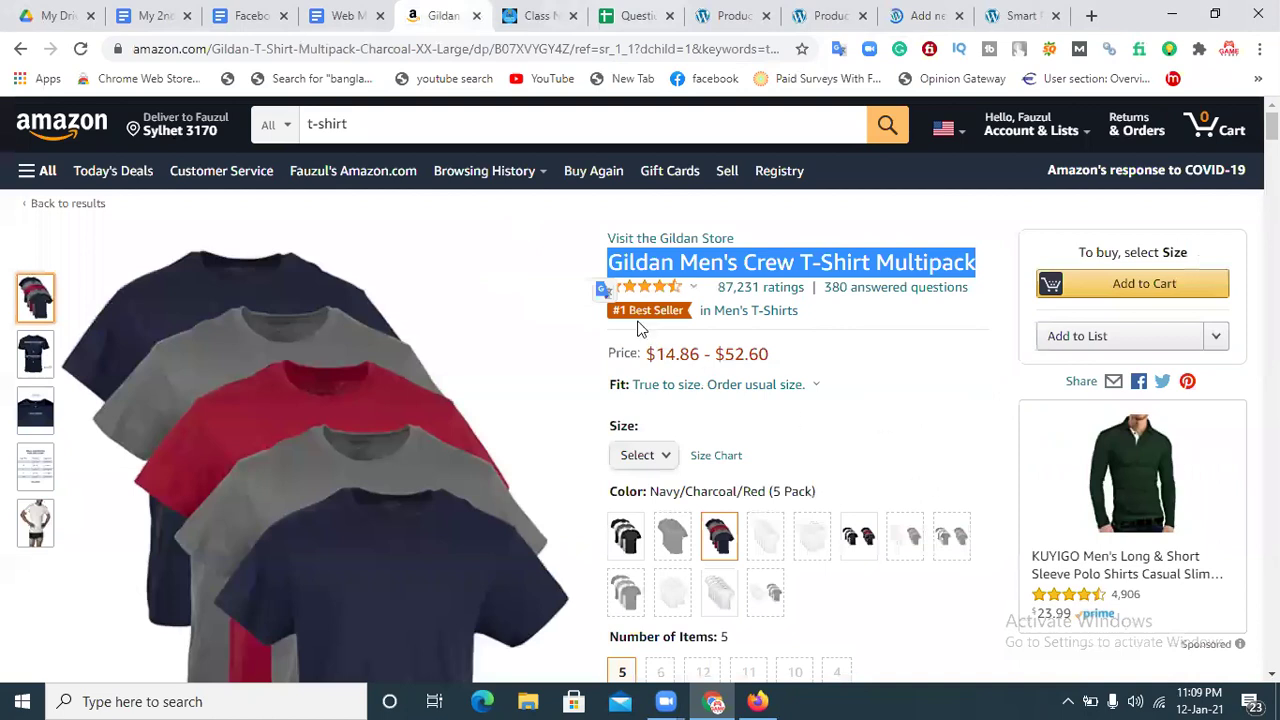
scroll(640, 328, down, 4)
drag(907, 444, 627, 313)
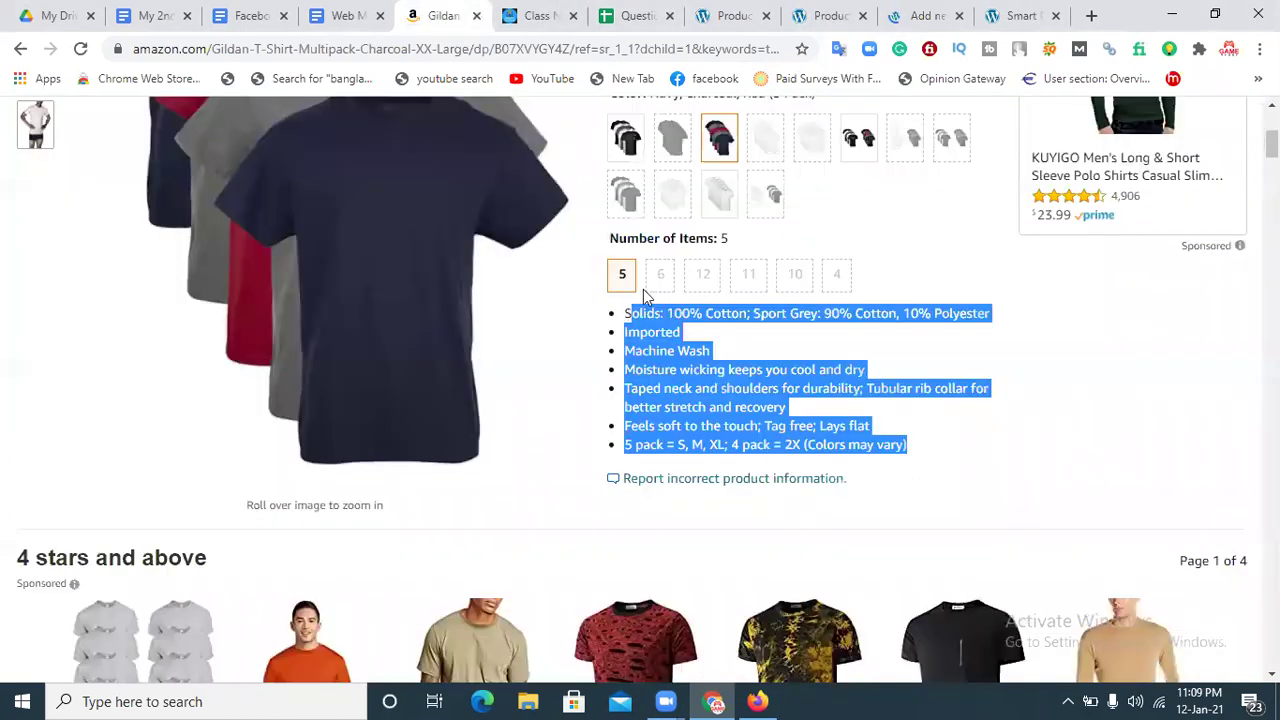
click(900, 12)
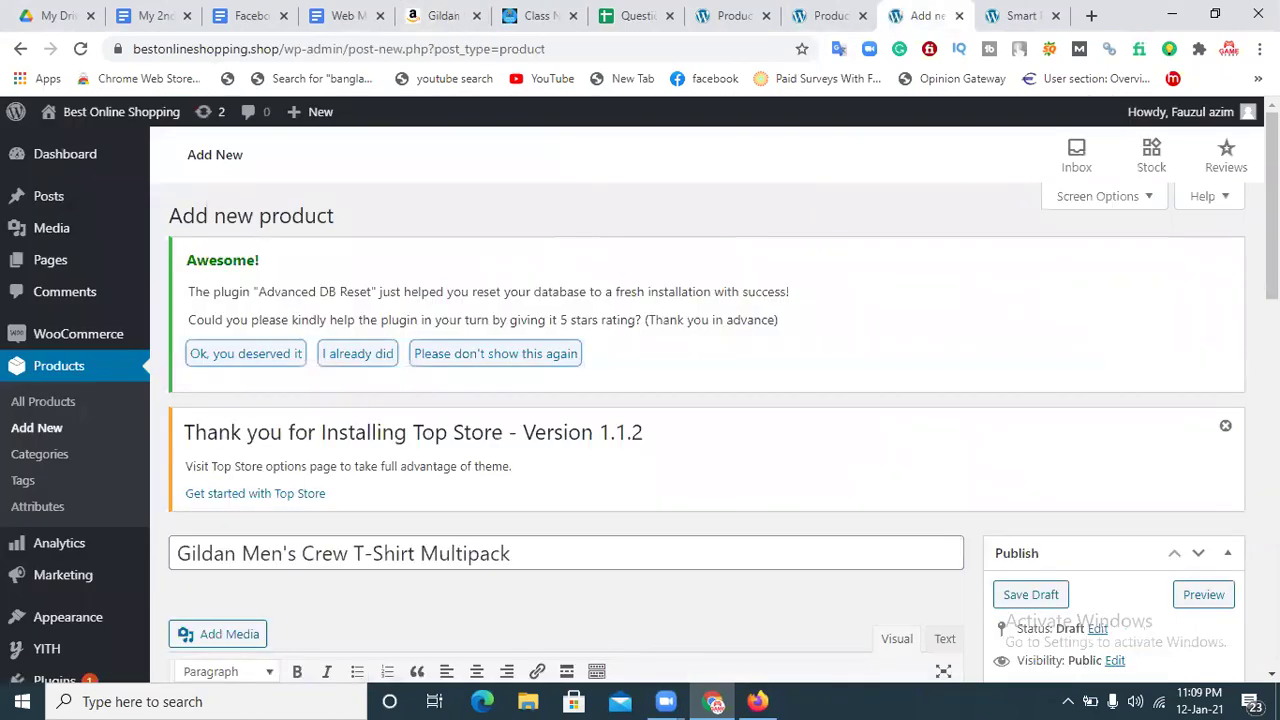
scroll(423, 474, down, 3)
click(255, 442)
text(Solid: 100% Cotton; Sport Grey: 90% Cotton, 10% Polyester Imported Machine Wash Moisture wicking keeps you cool and dry Taped neck and shoulders for durability; Tubular rib collar for better stretch and recovery Feels soft to the touch; Tag free; Lays flat 5 pack = S, M, XL; 4 pack = 2X (Colors may vary))
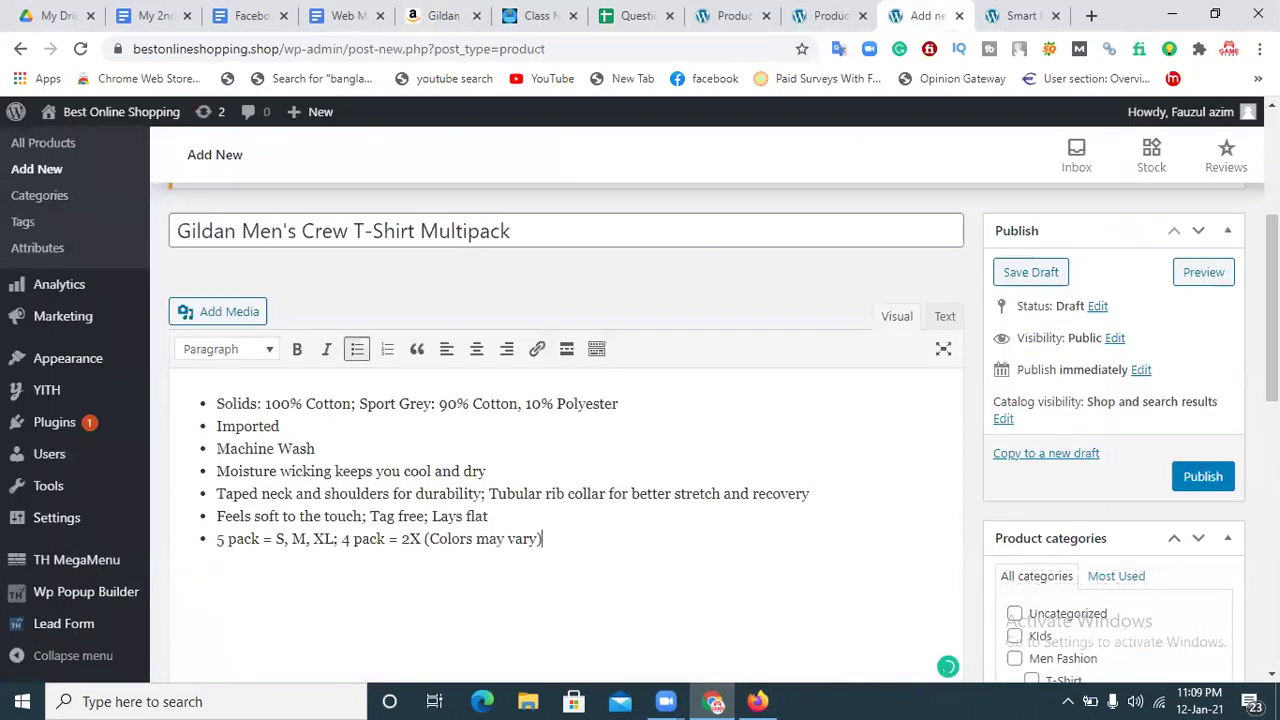
Make the product an External/Affiliate product and paste the Gildan T-shirt's Amazon page address as its product URL
scroll(255, 442, down, 2)
scroll(390, 400, down, 1)
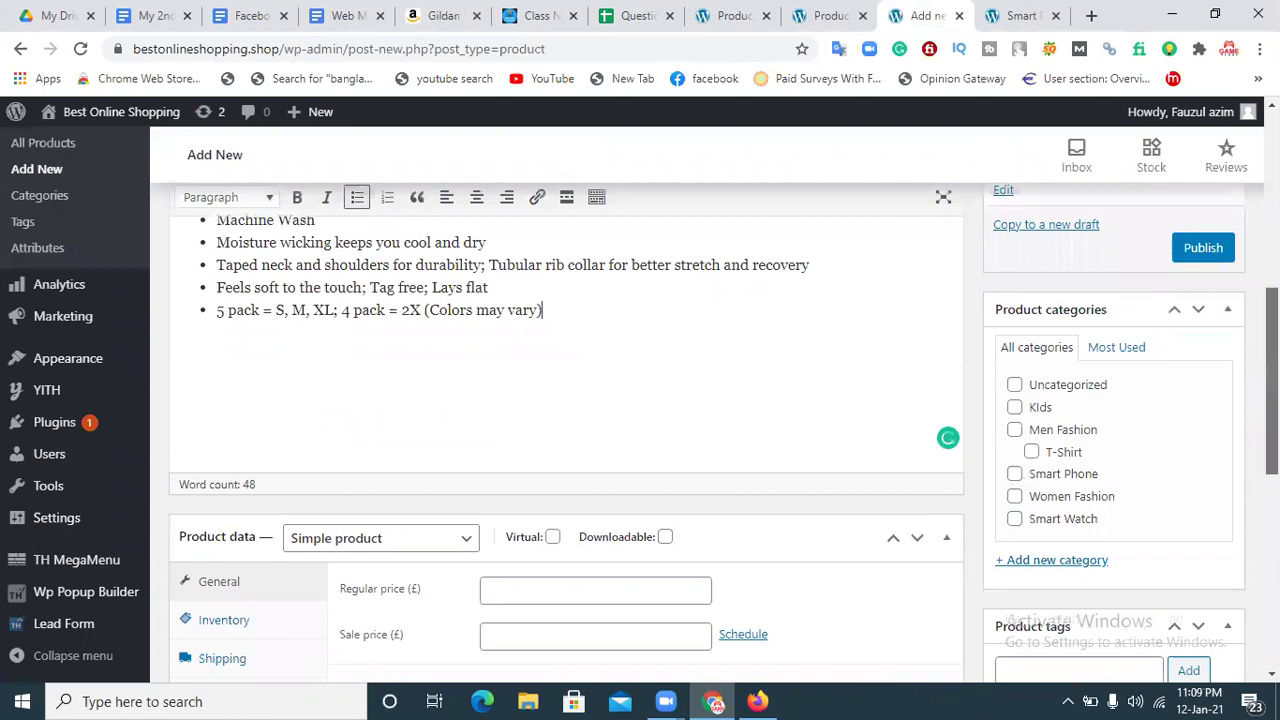
scroll(395, 395, down, 2)
click(395, 382)
click(374, 461)
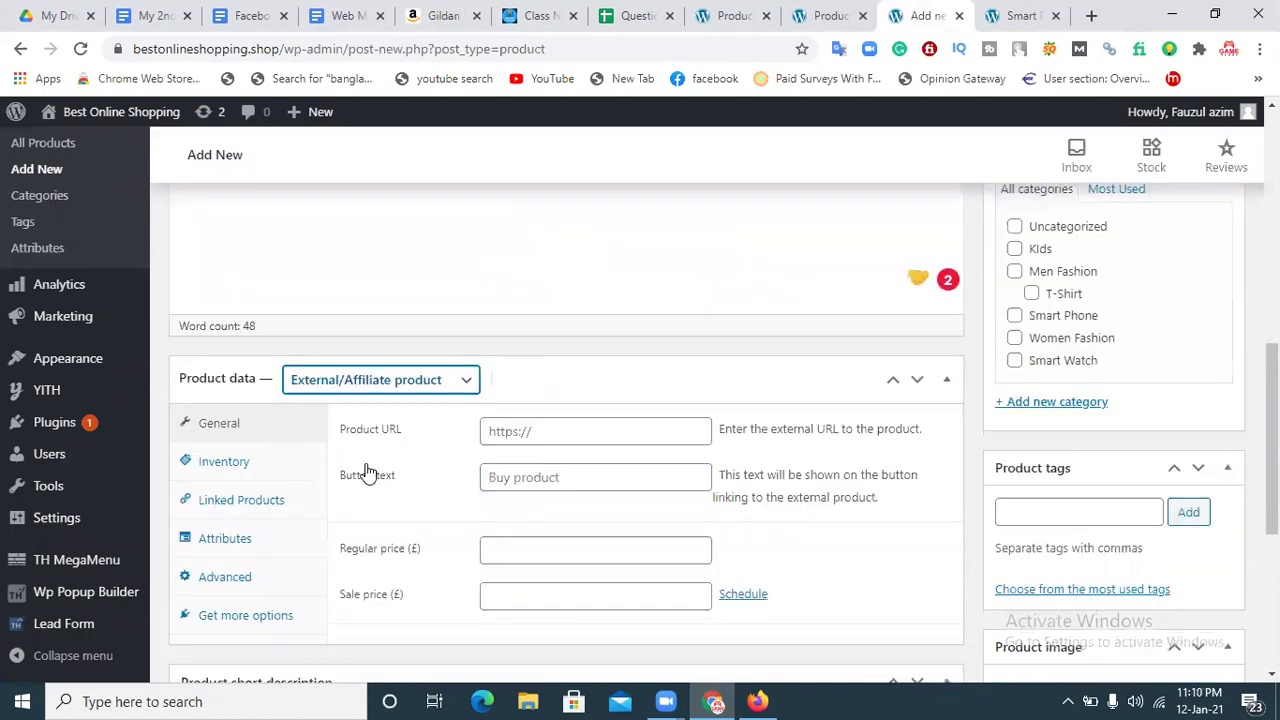
click(620, 432)
click(437, 18)
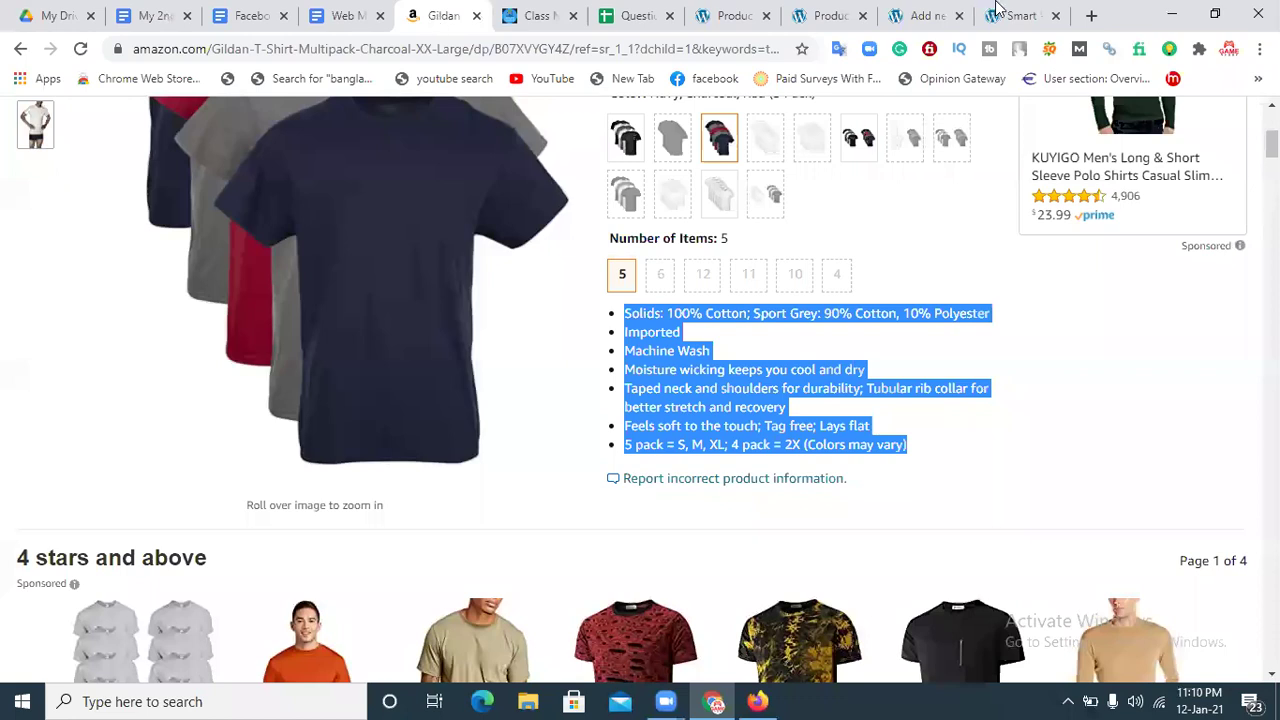
click(935, 14)
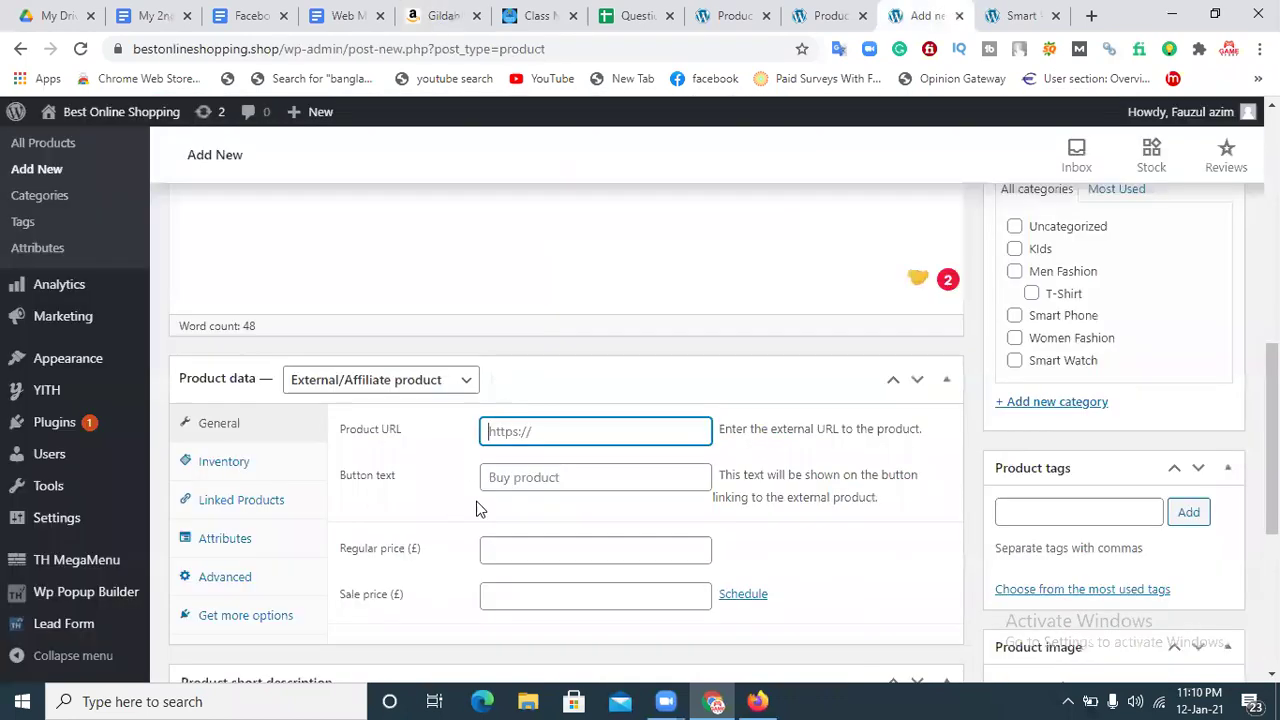
key(ctrl+v)
Set the affiliate product's button text to "Order Now"
click(521, 483)
click(519, 510)
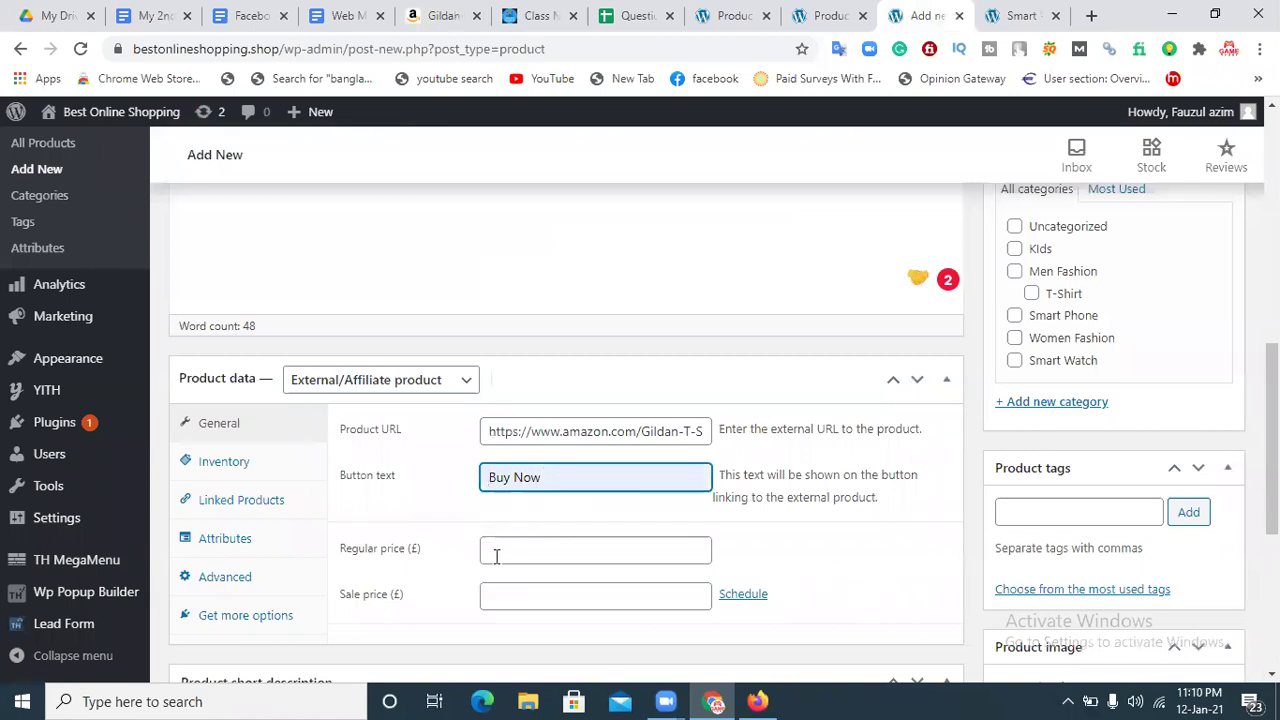
drag(560, 480, 489, 478)
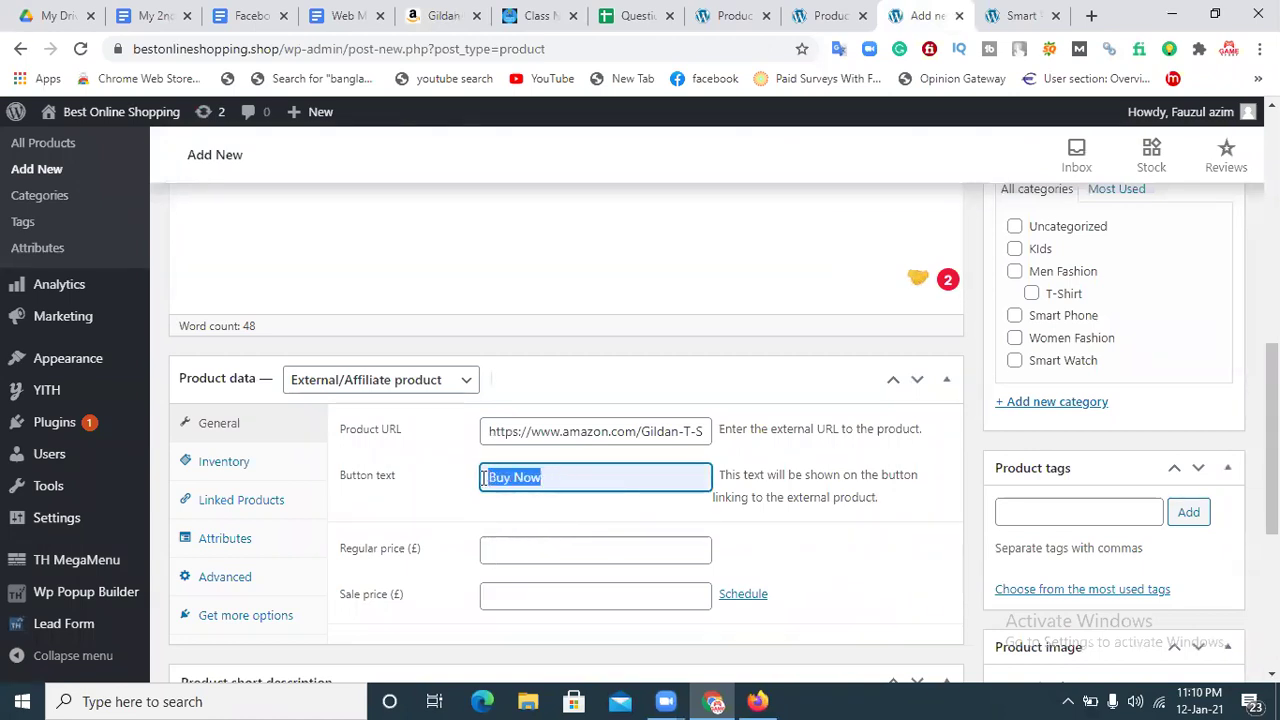
key(BackSpace)
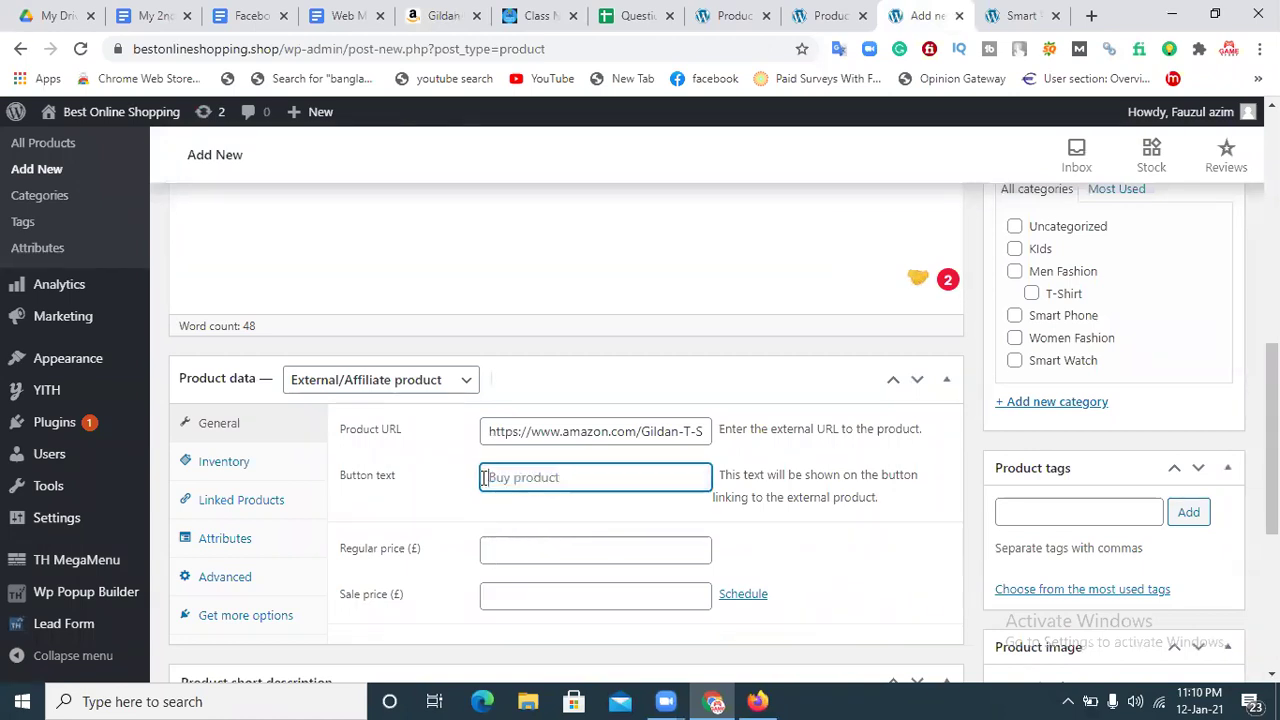
text(Order)
Copy the upper price from the Amazon T-shirt page and set the product's regular price to 52.60
click(504, 541)
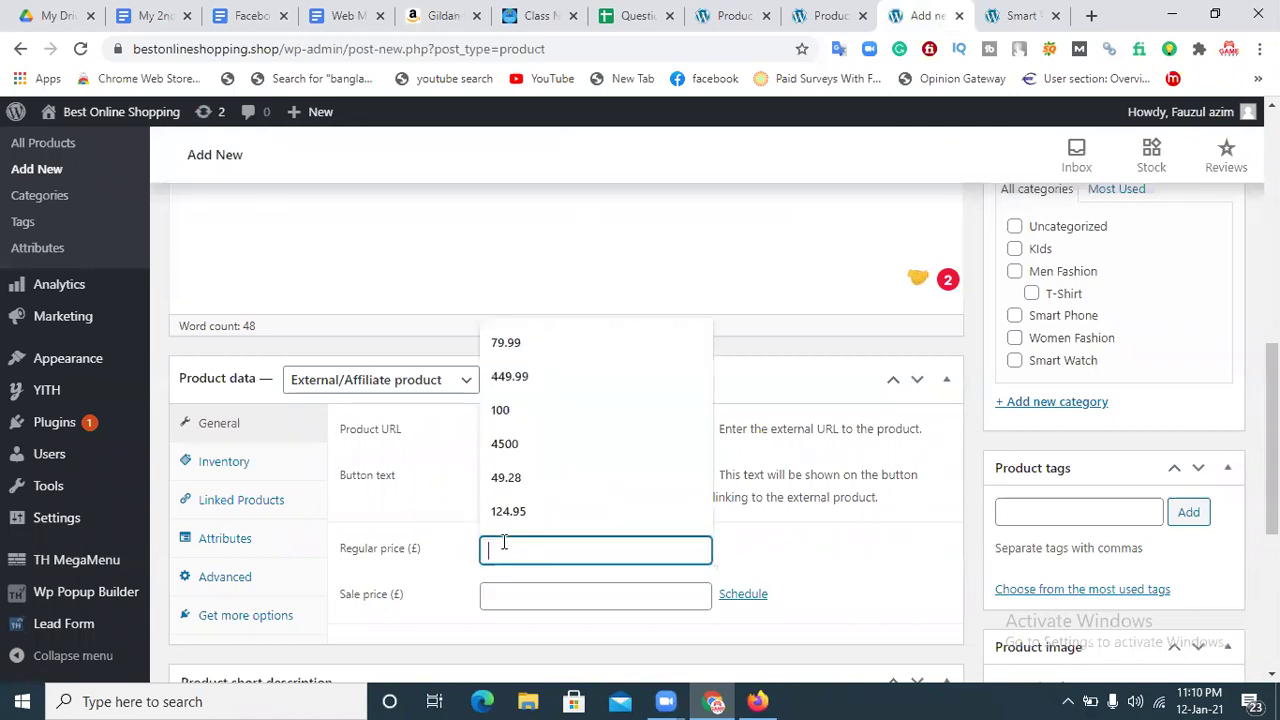
click(440, 15)
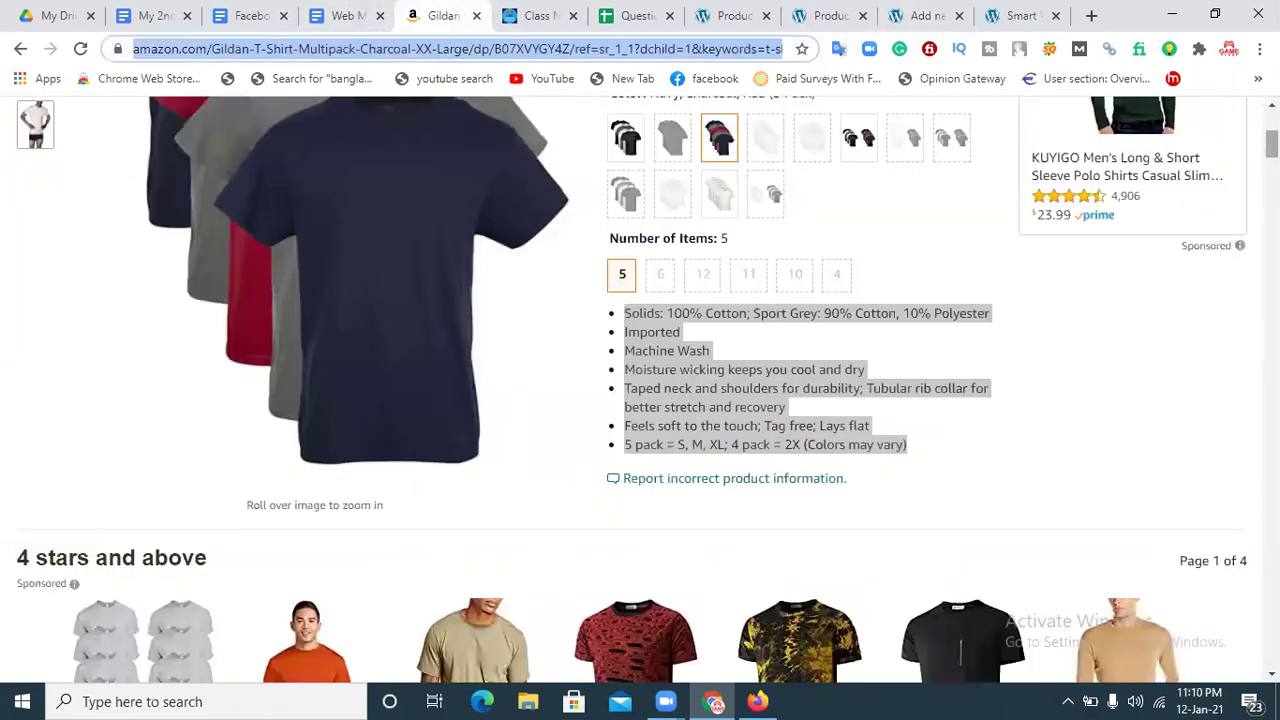
click(1271, 104)
scroll(640, 390, up, 4)
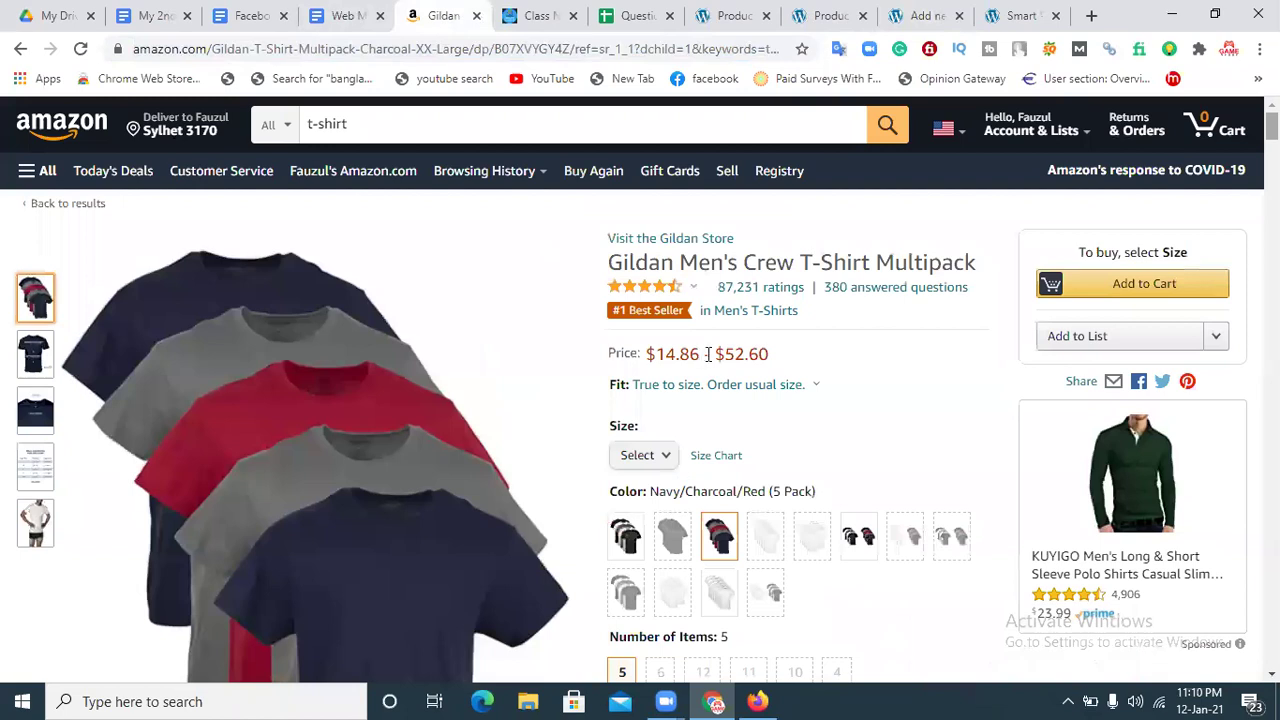
drag(768, 356, 729, 353)
key(ctrl+c)
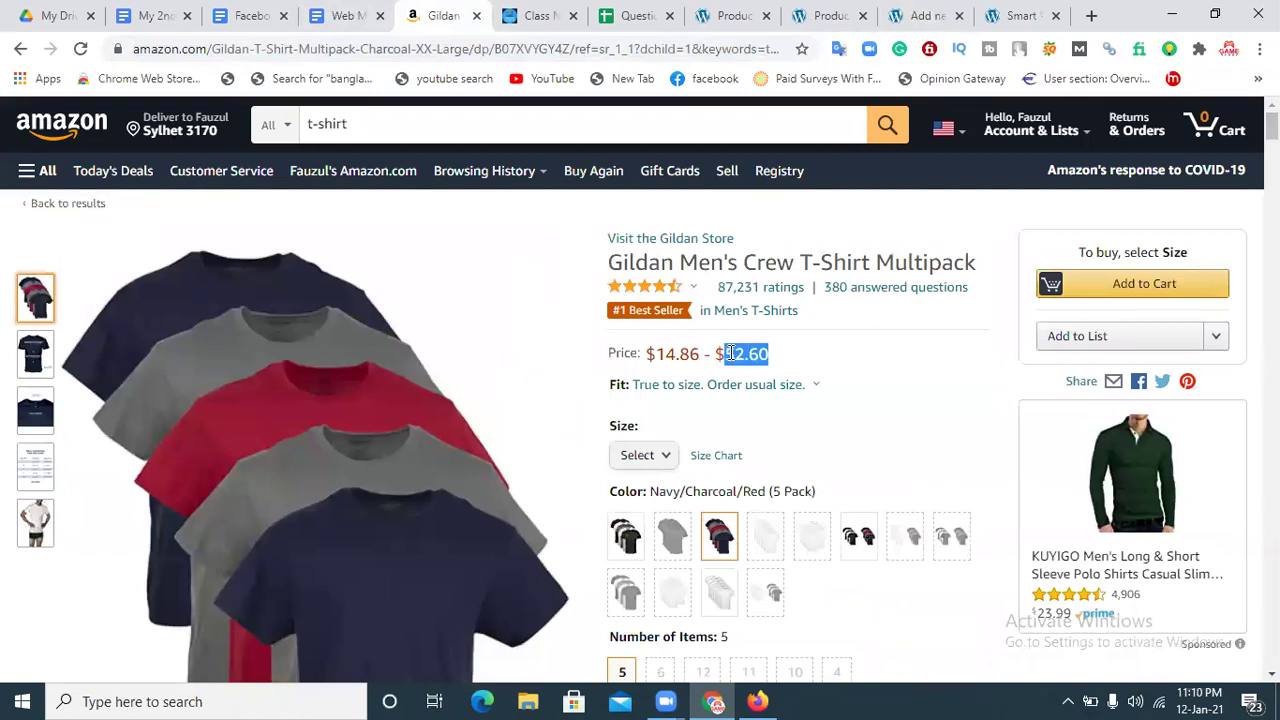
click(925, 15)
key(ctrl+v)
Copy the lower price from the Amazon T-shirt page and set the product's sale price to 14.86
click(512, 597)
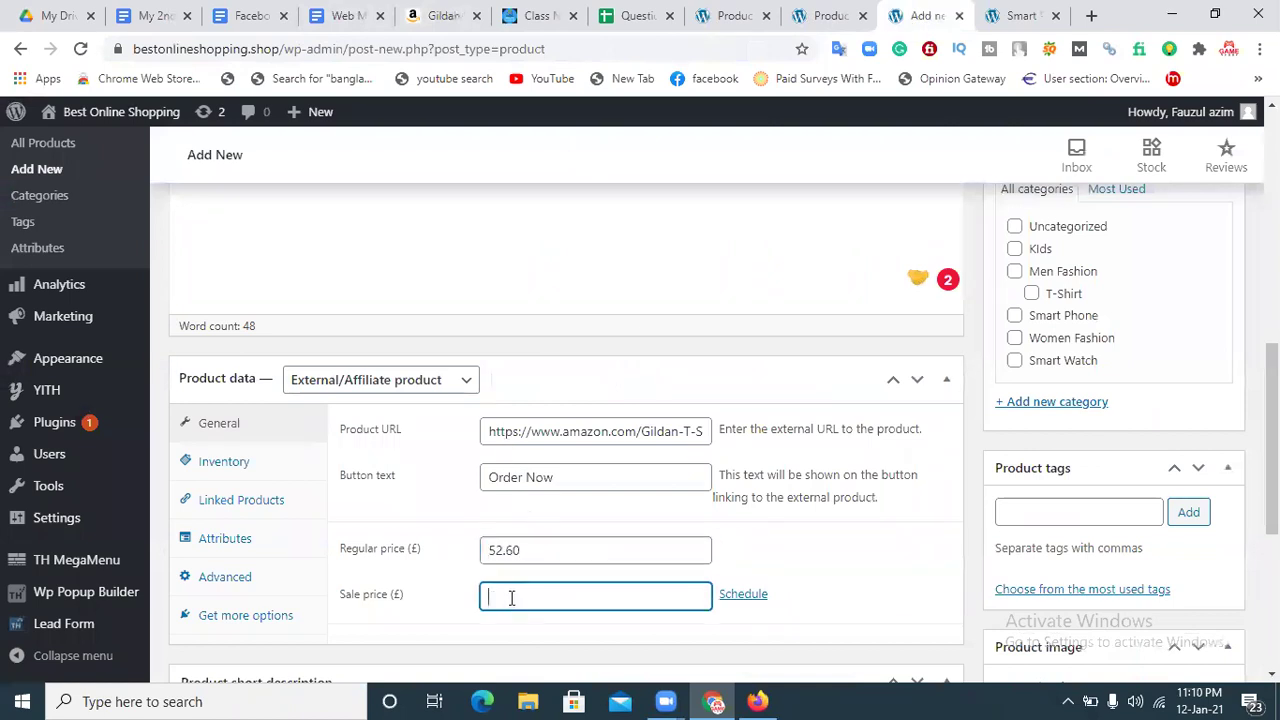
key(ctrl+5)
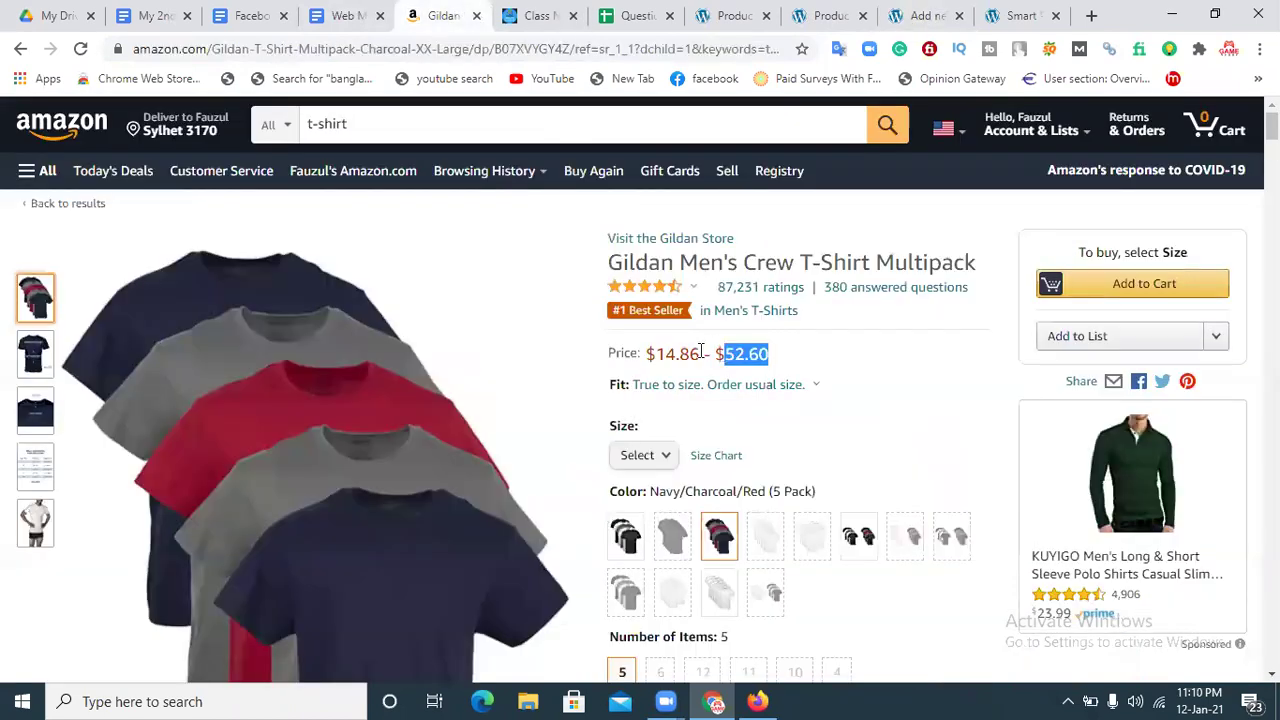
double_click(652, 356)
key(ctrl+c)
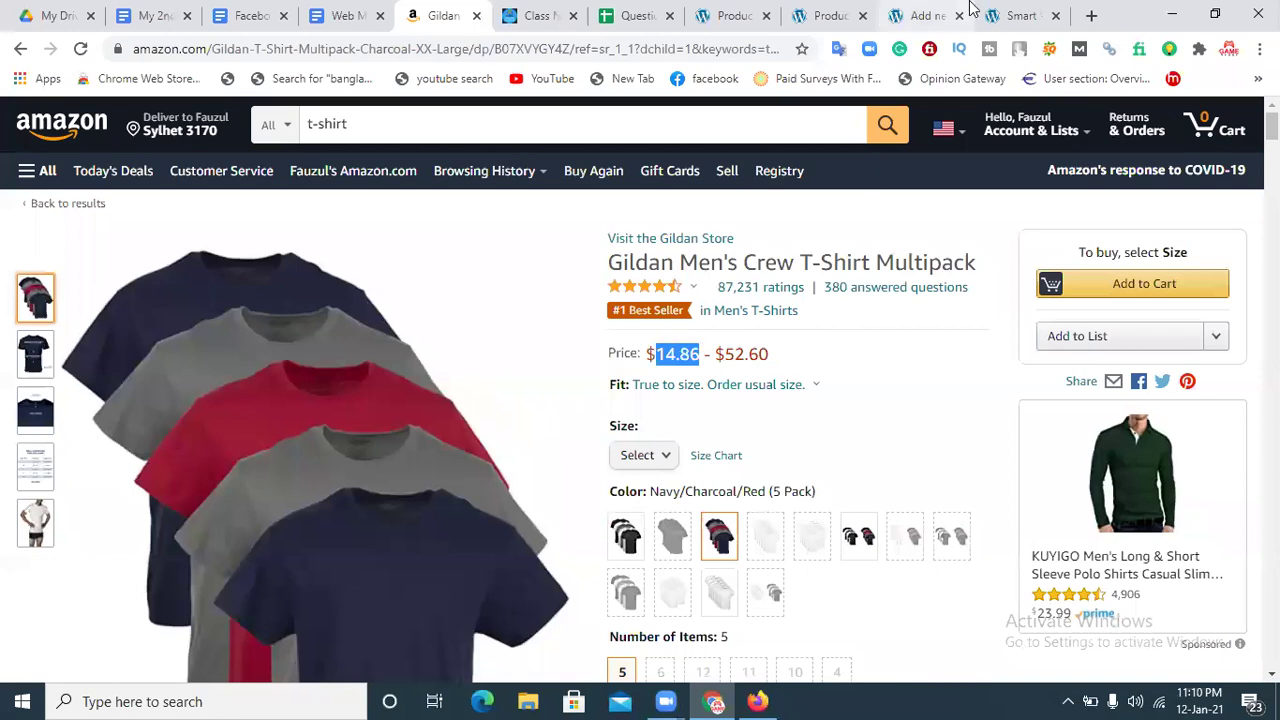
click(922, 15)
key(ctrl+v)
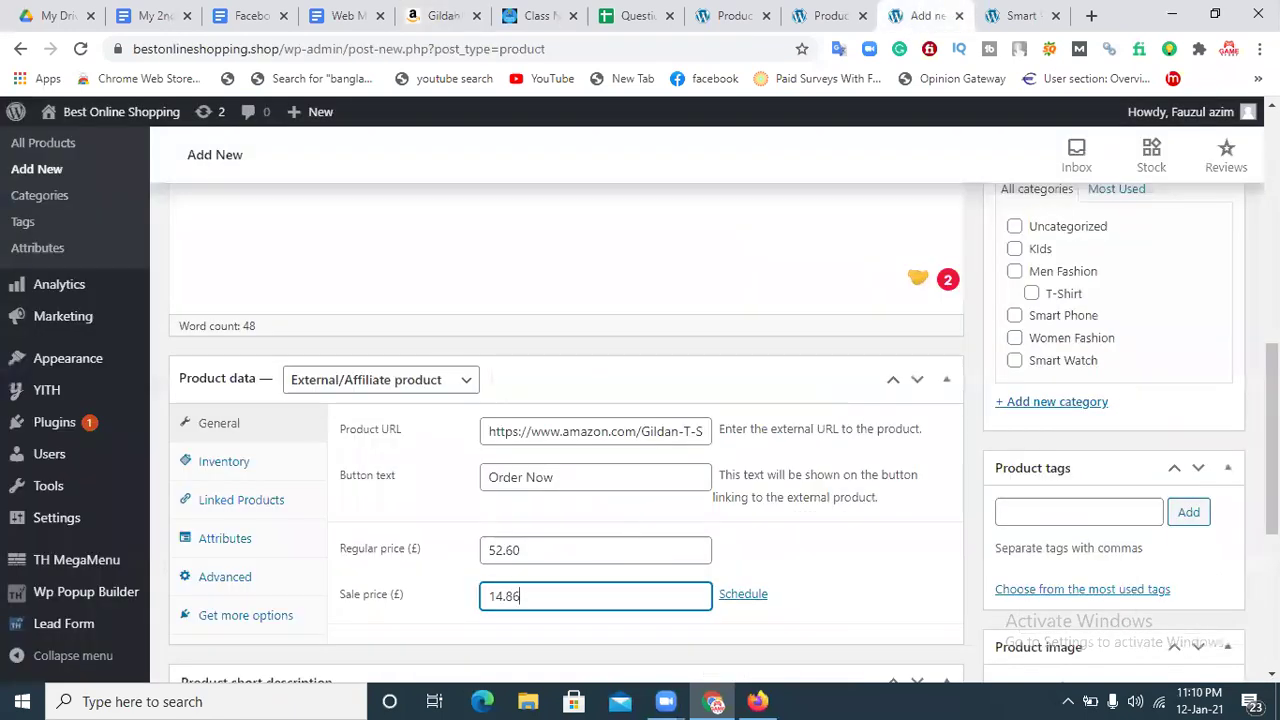
Copy the bullet list from the main description into the product short description
scroll(566, 430, down, 2)
scroll(566, 430, up, 4)
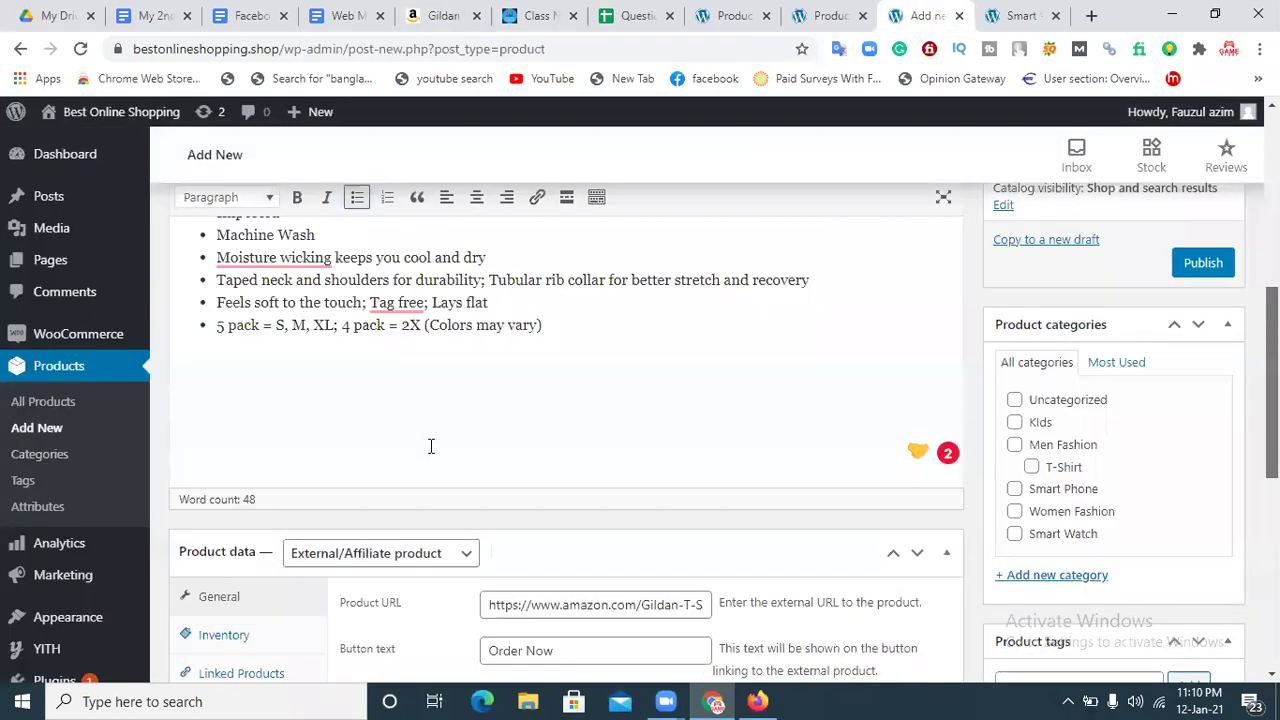
drag(226, 379, 214, 352)
key(ctrl+c)
scroll(1071, 566, down, 7)
click(349, 477)
key(ctrl+v)
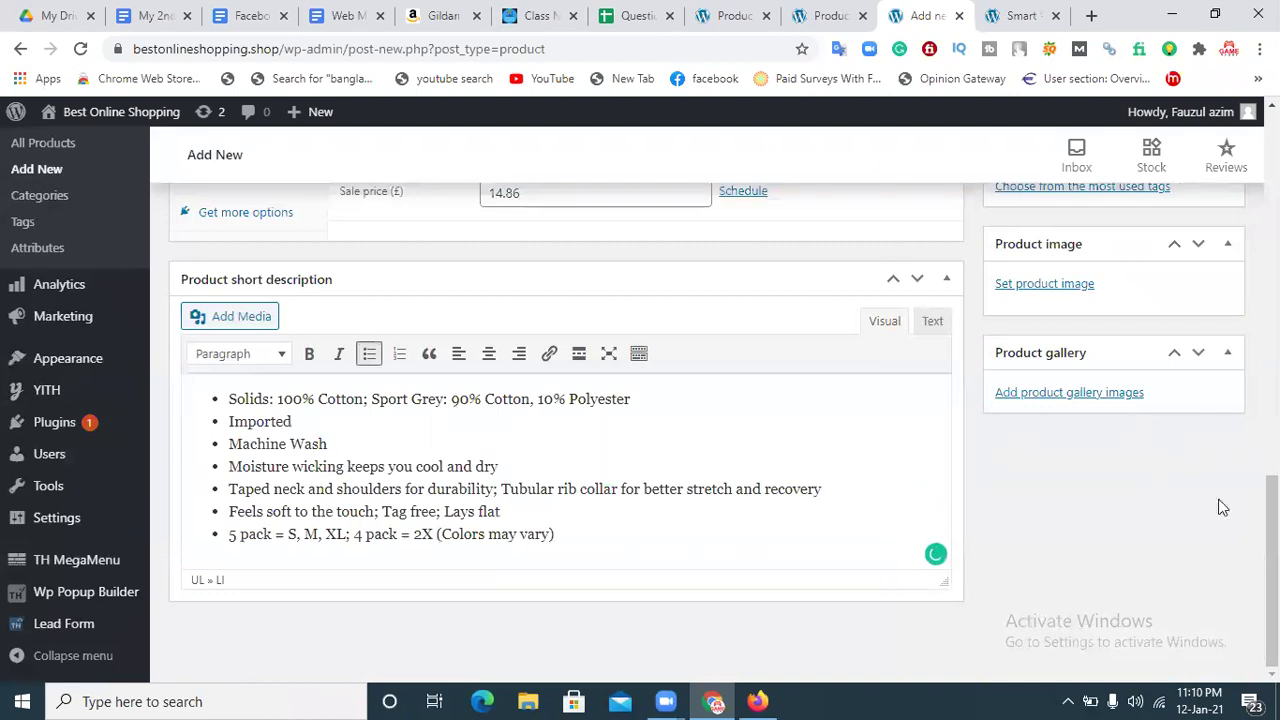
Upload Screenshot_53 from the Lightshot folder in Documents and set it as the product image
scroll(1190, 495, up, 1)
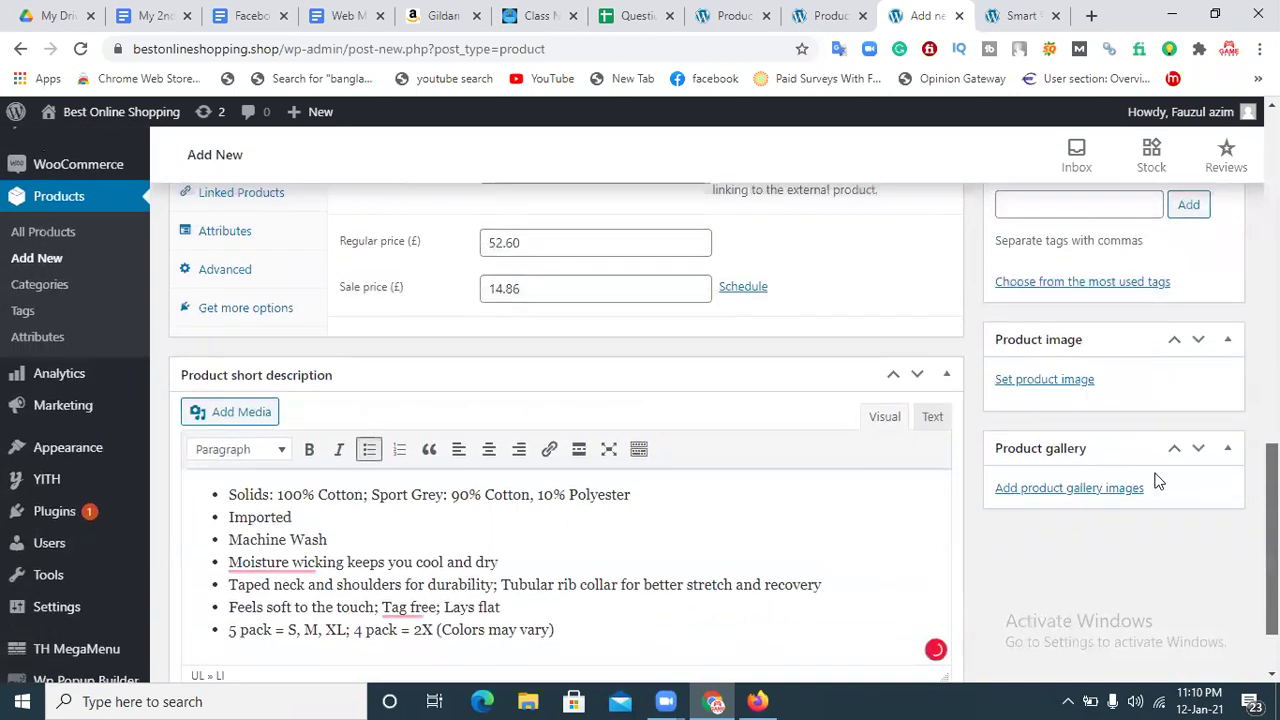
click(1048, 388)
click(79, 192)
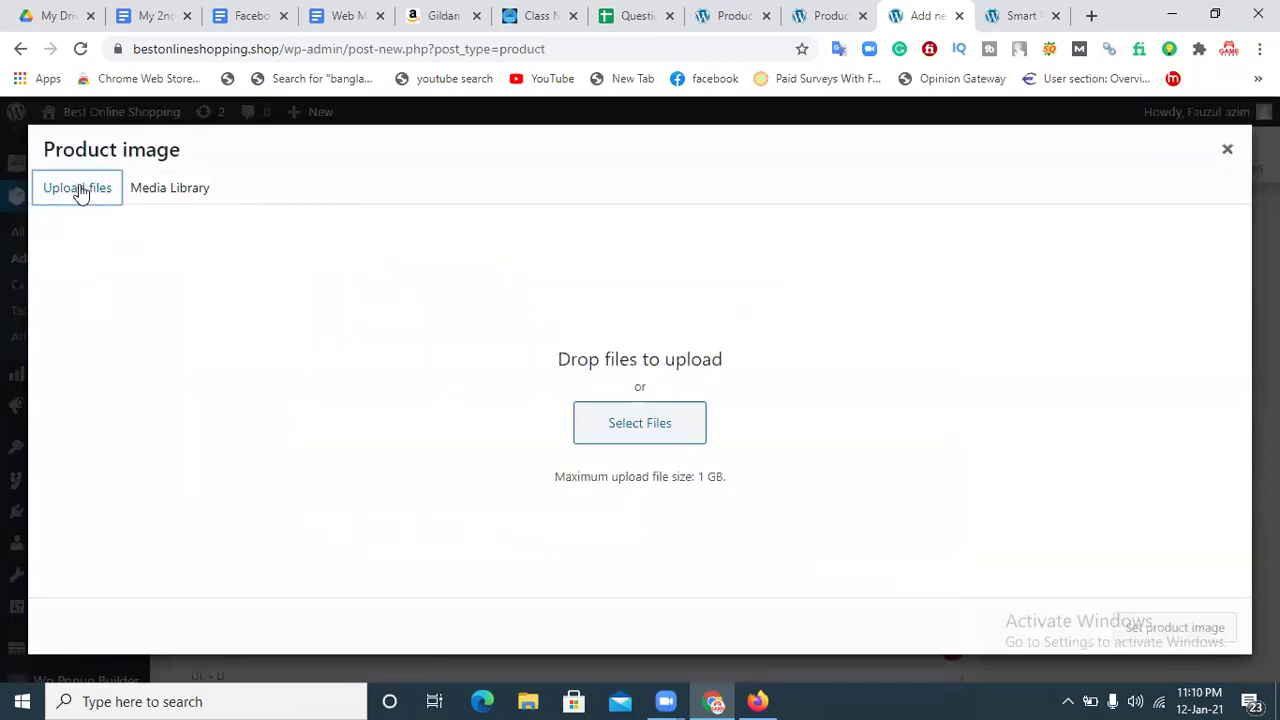
click(588, 436)
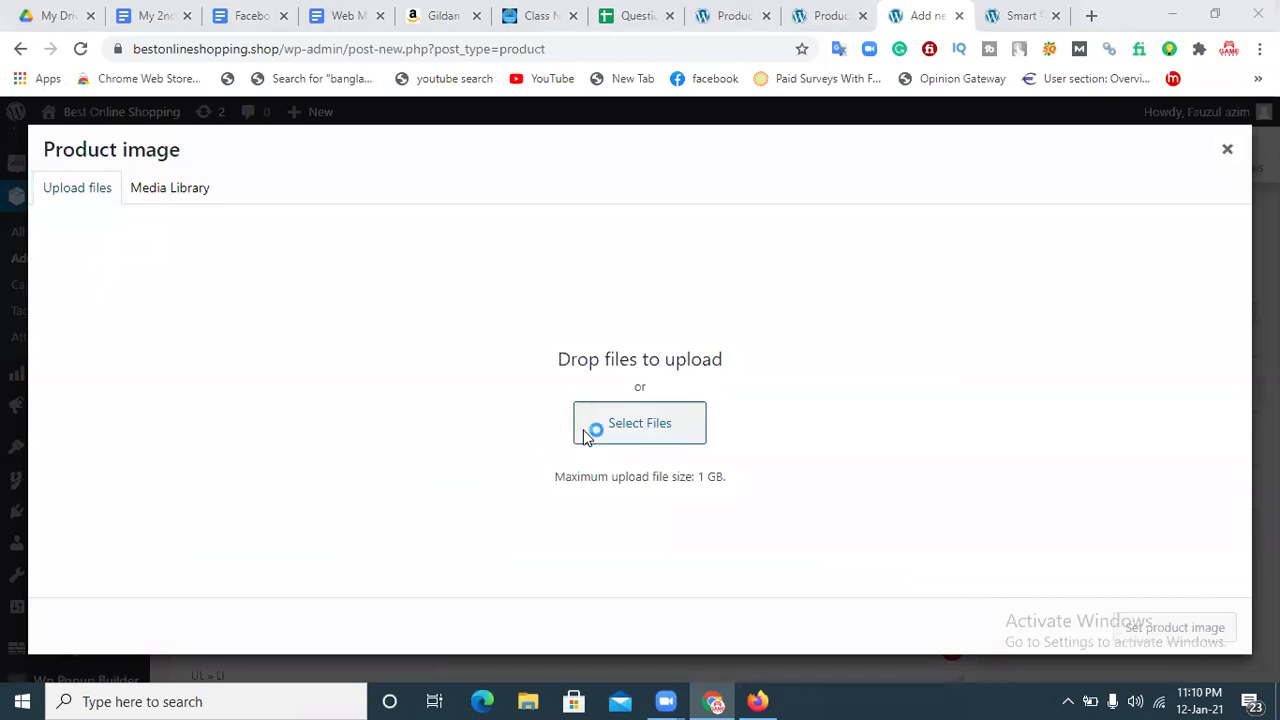
scroll(688, 280, down, 2)
scroll(688, 272, up, 2)
click(100, 188)
click(400, 170)
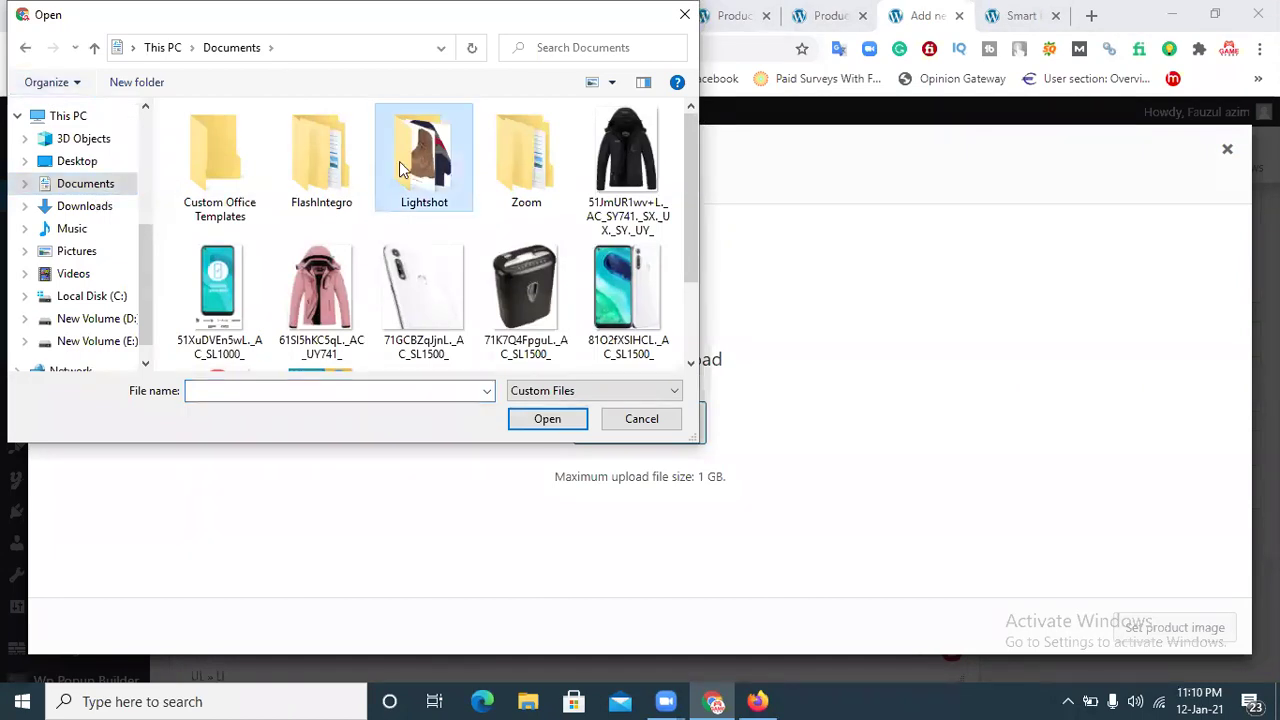
double_click(400, 170)
drag(688, 125, 688, 365)
click(625, 315)
click(560, 425)
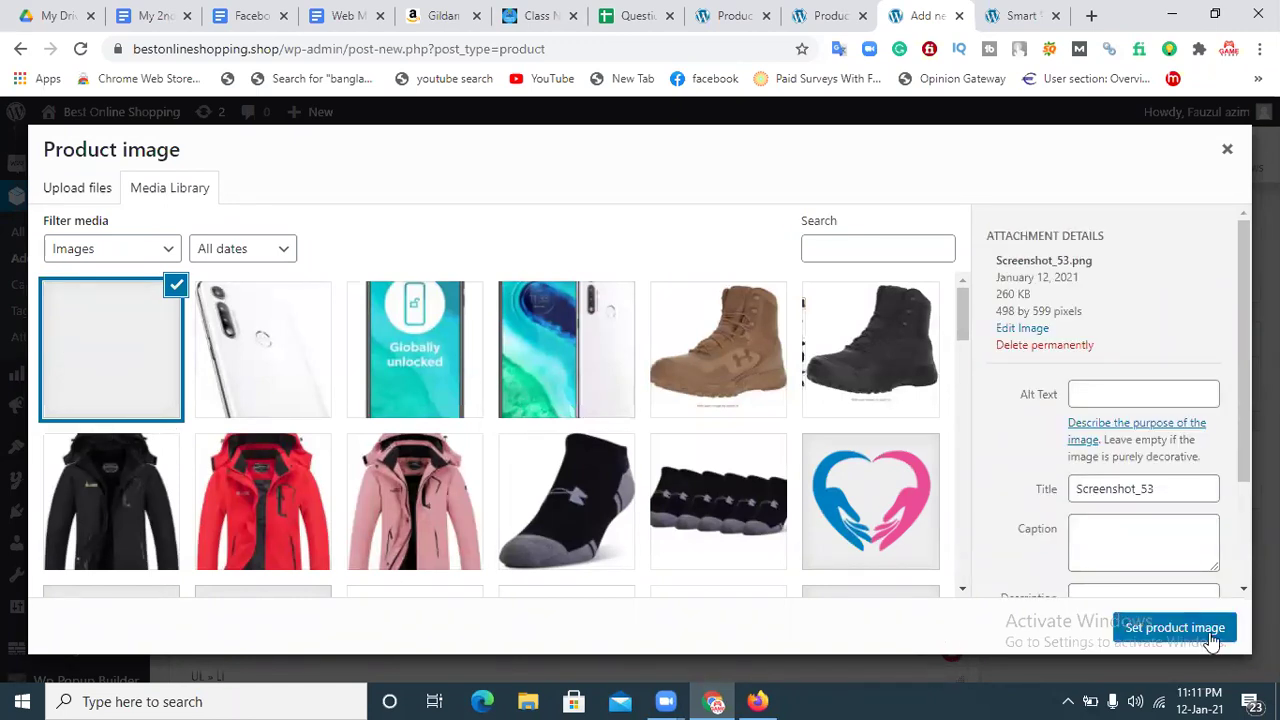
click(1209, 632)
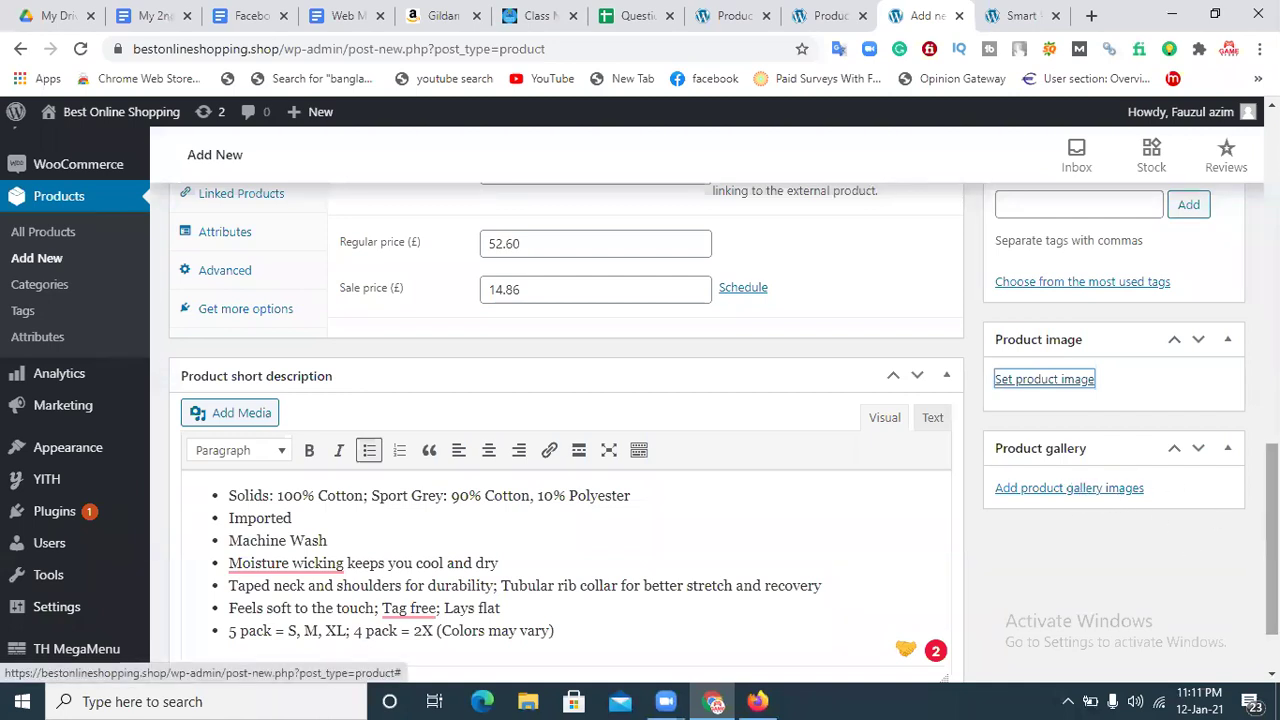
Assign the product to the T-Shirt subcategory under Men Fashion and publish it
scroll(566, 450, up, 5)
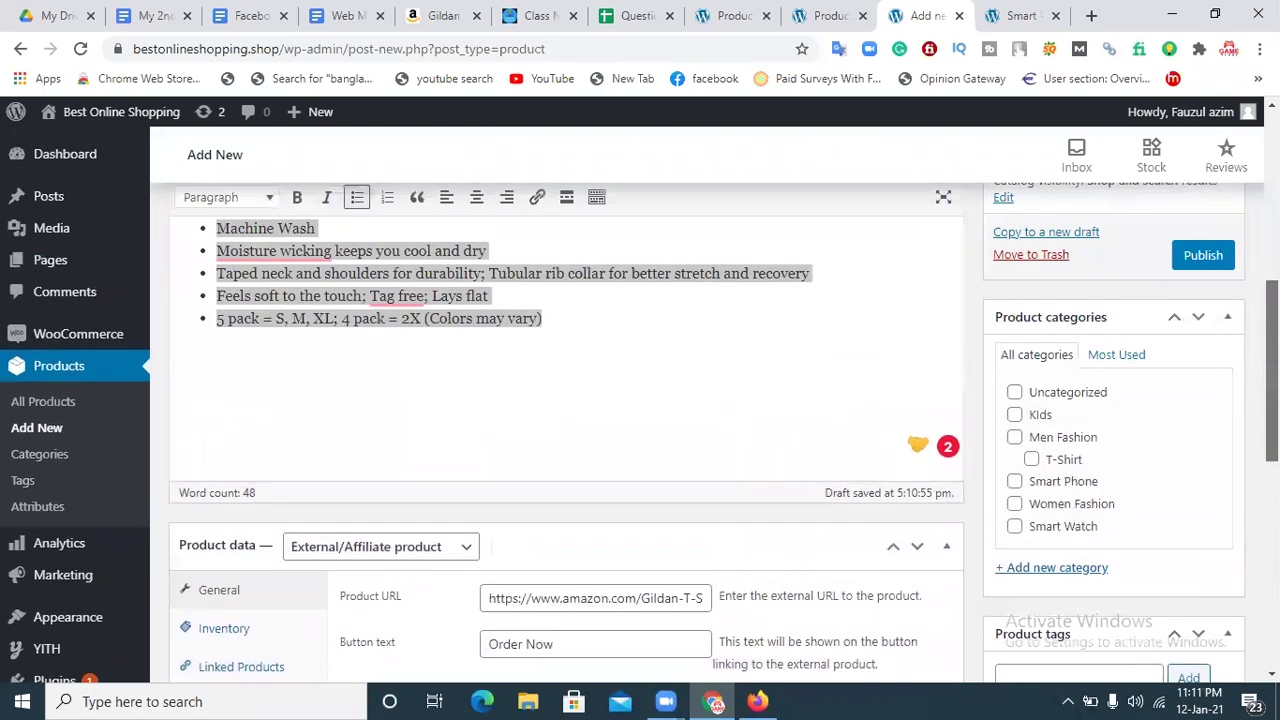
scroll(831, 449, up, 1)
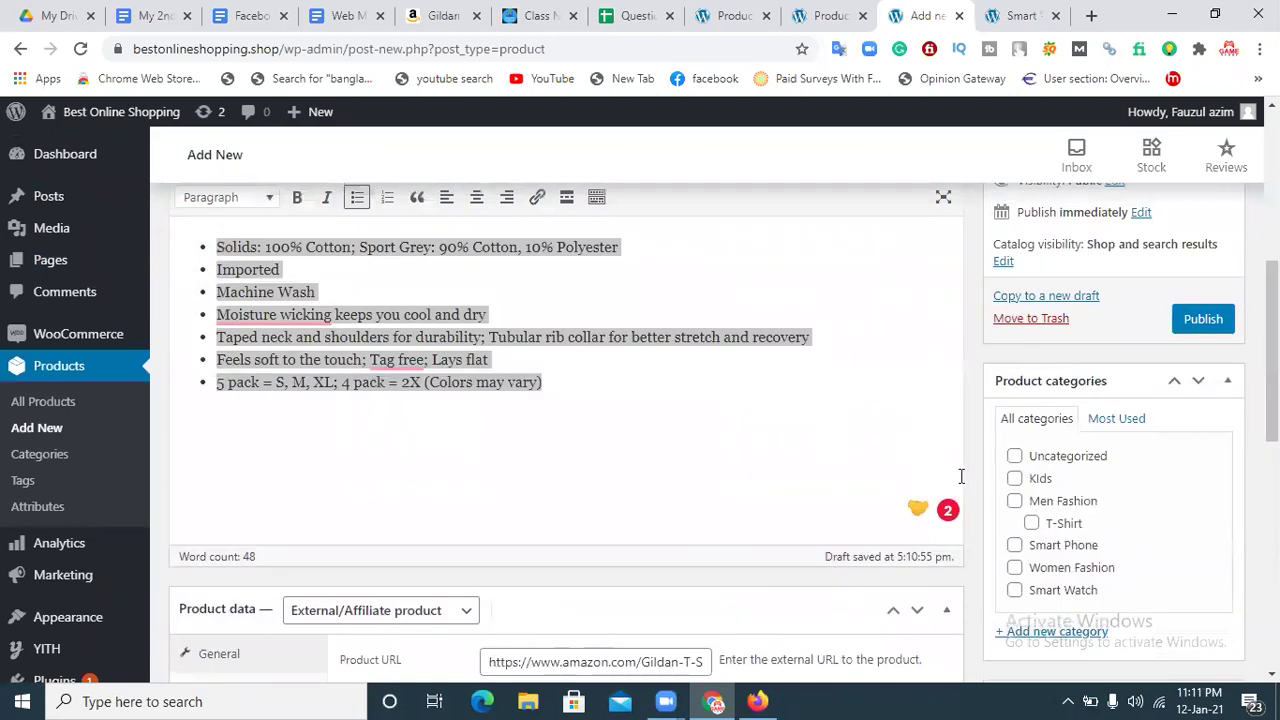
click(699, 397)
key(ctrl+a)
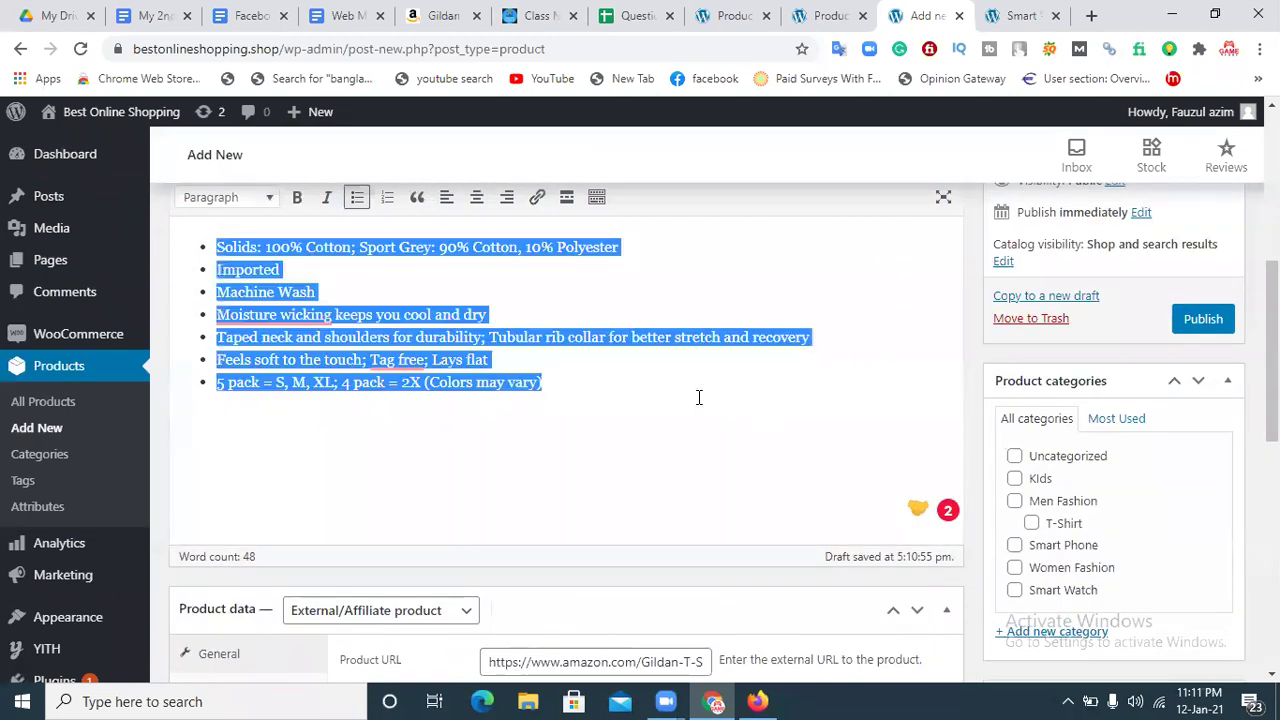
click(556, 368)
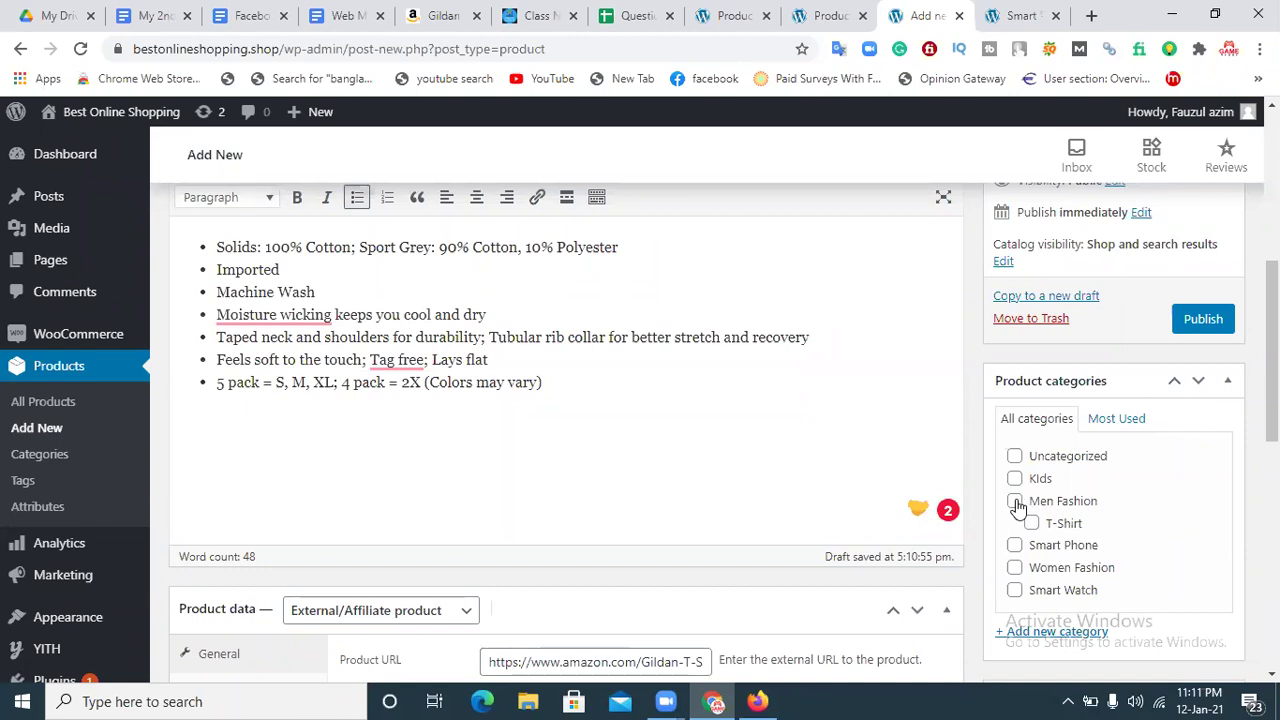
click(1031, 523)
click(1195, 330)
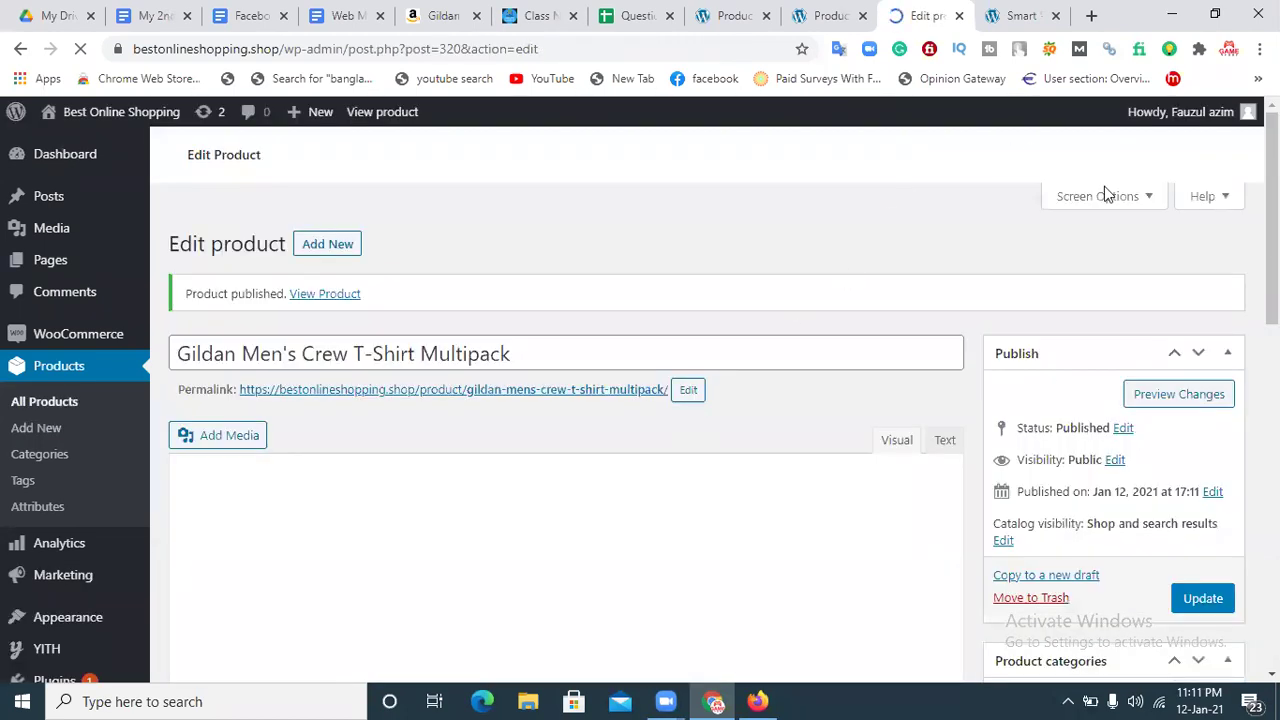
Reload the storefront, open the T-Shirt subcategory under Men Fashion, and check the Gildan product's listing and order link
key(ctrl+Tab)
click(80, 49)
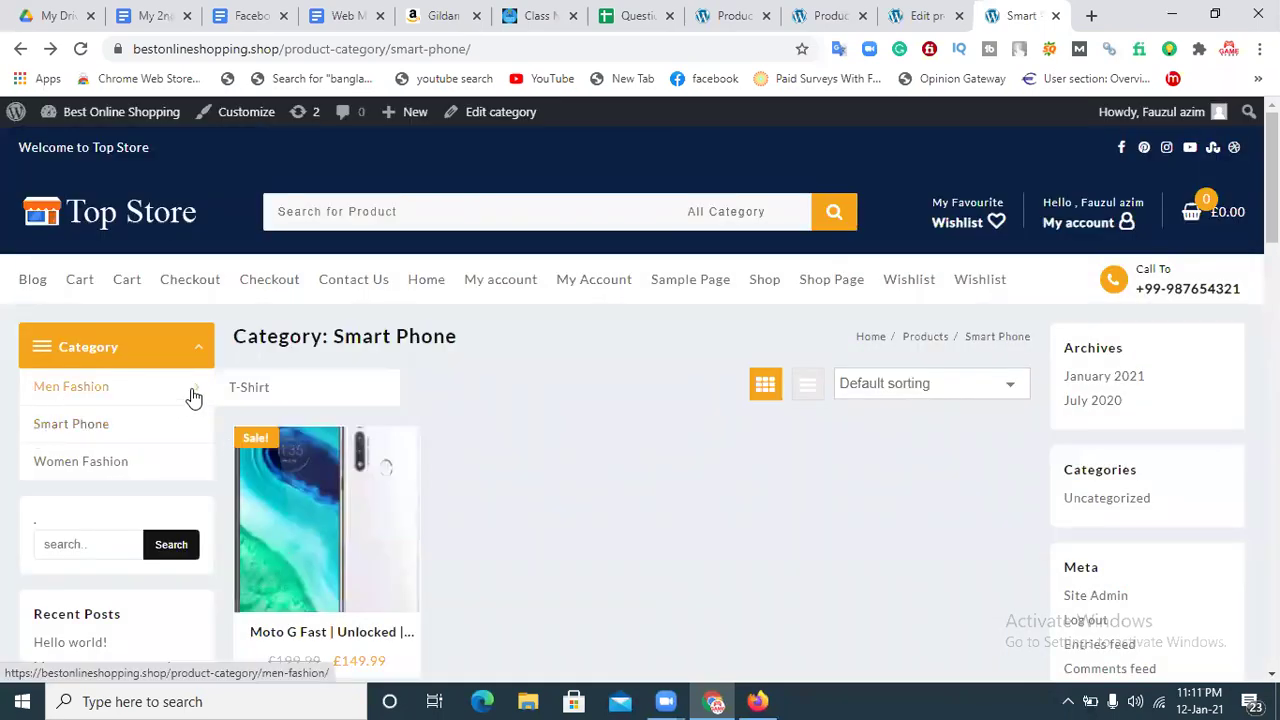
mouse_move(77, 393)
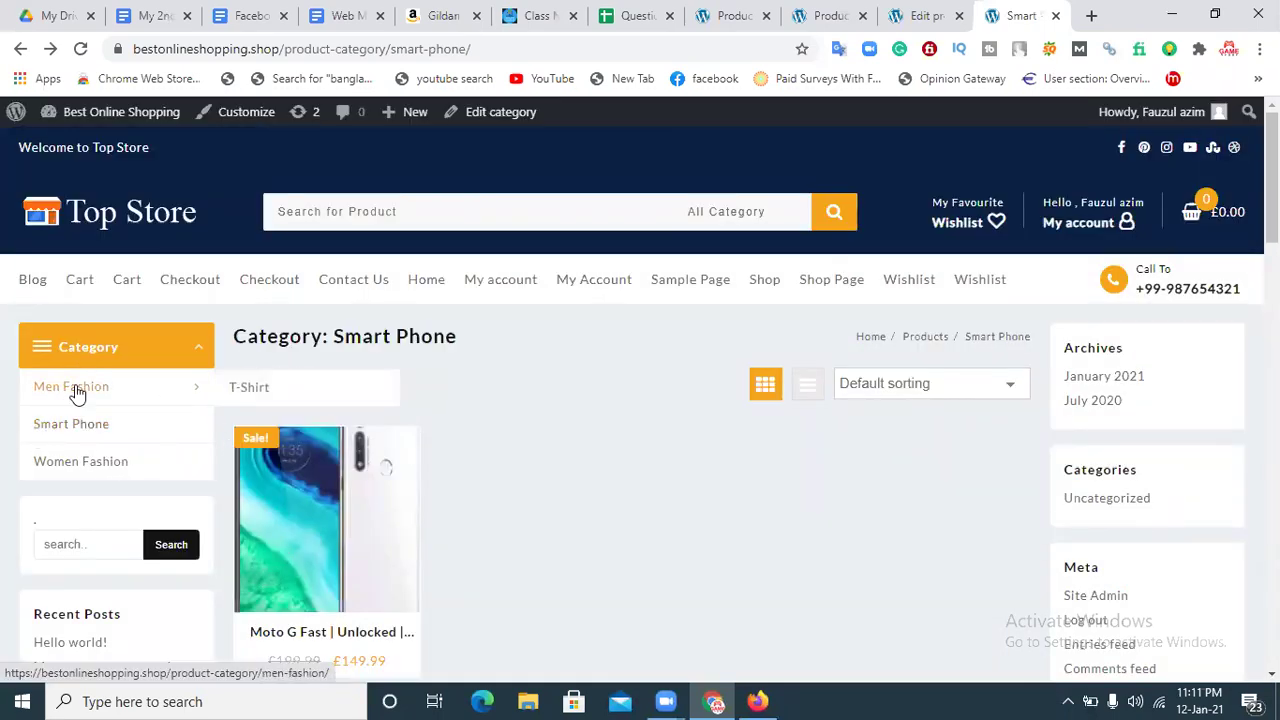
click(260, 392)
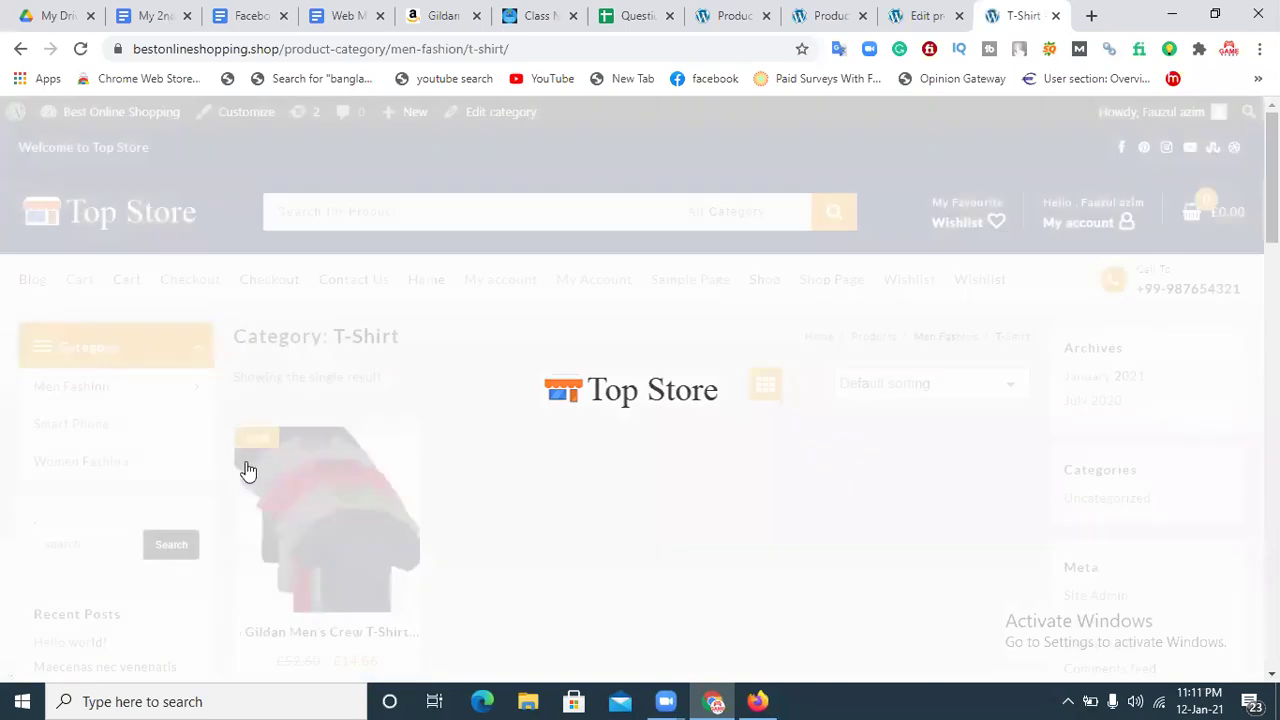
scroll(389, 346, down, 3)
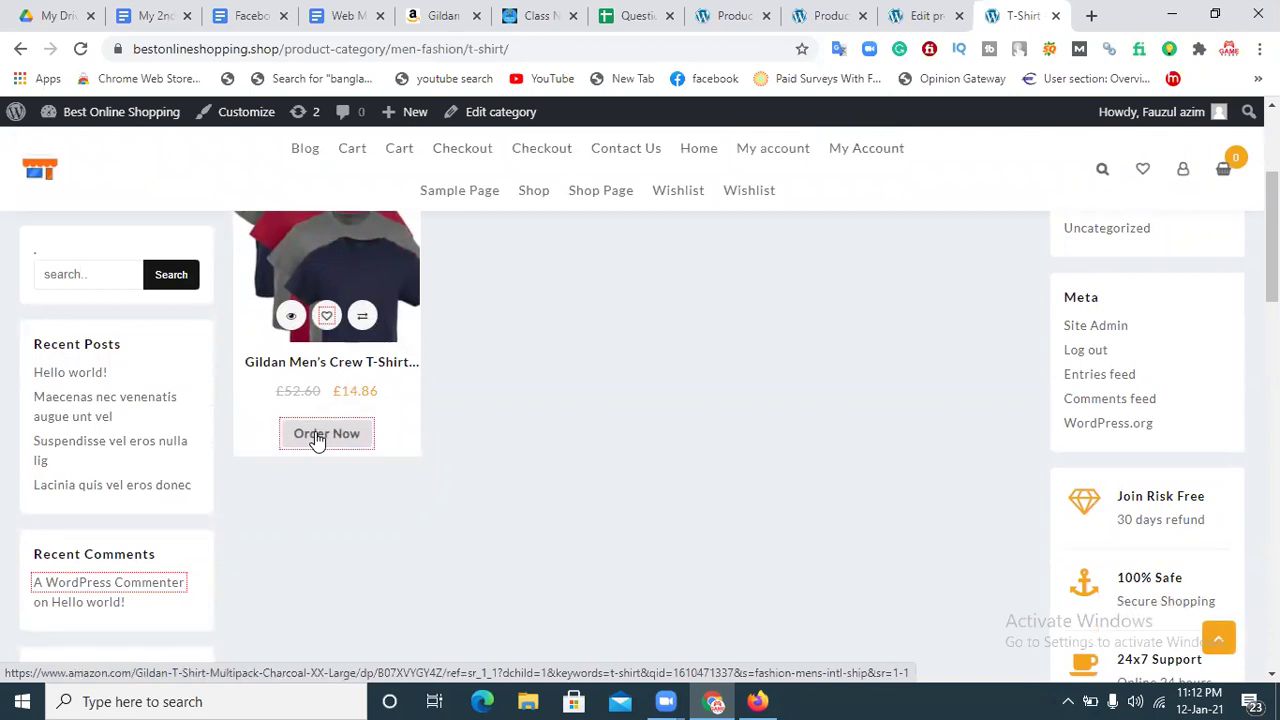
scroll(782, 434, up, 2)
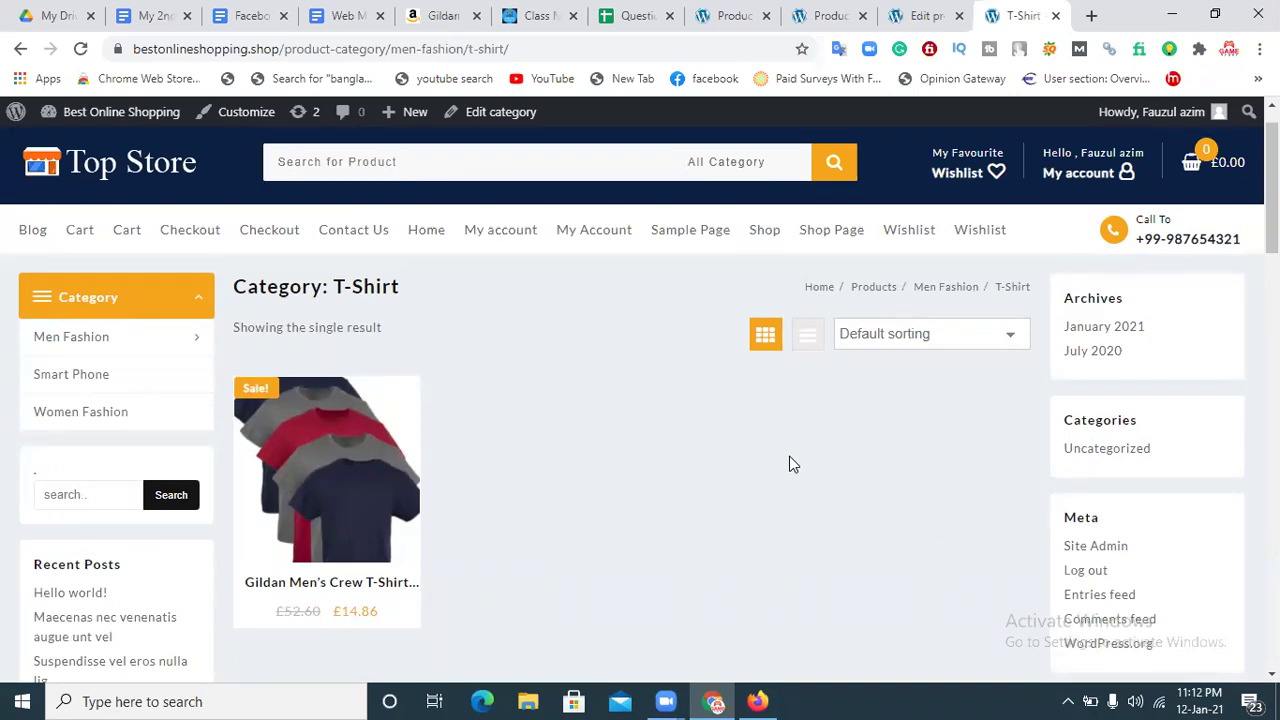
mouse_move(66, 343)
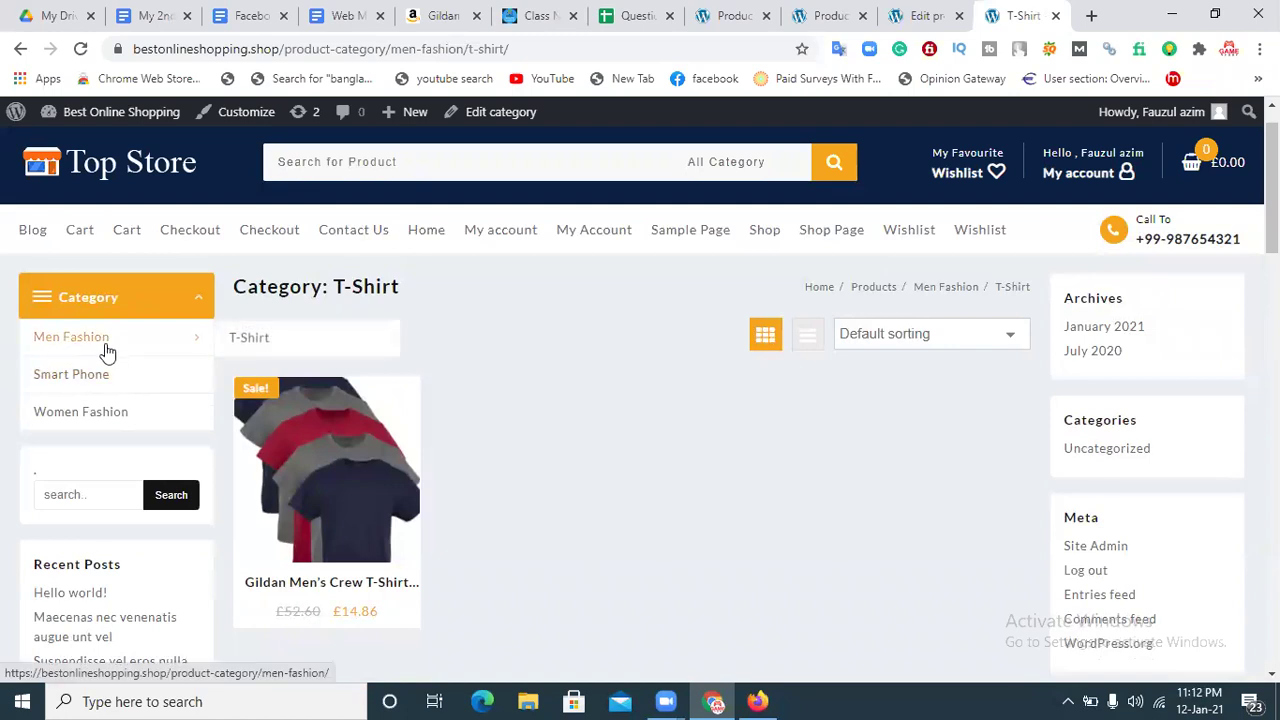